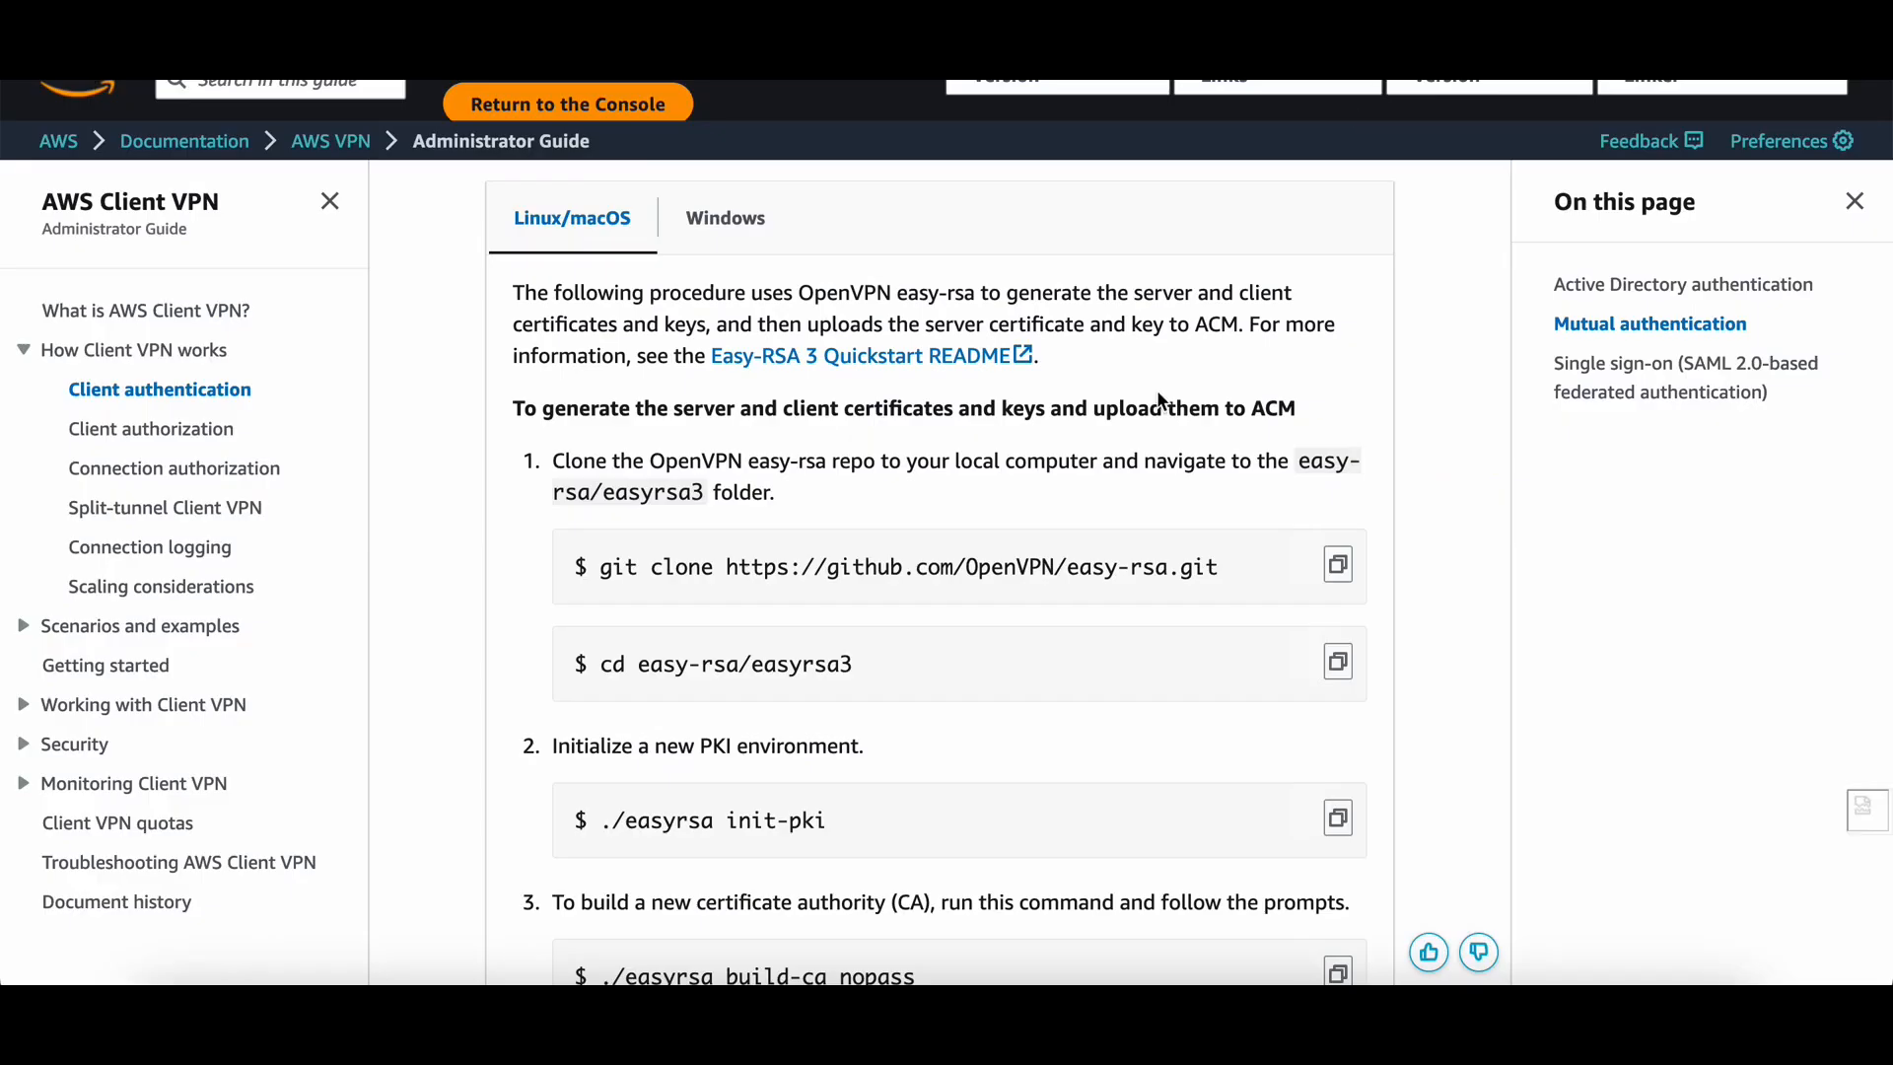
Scroll through the Mutual authentication section's easy-rsa certificate generation steps.
scroll(1209, 272, "up", 3)
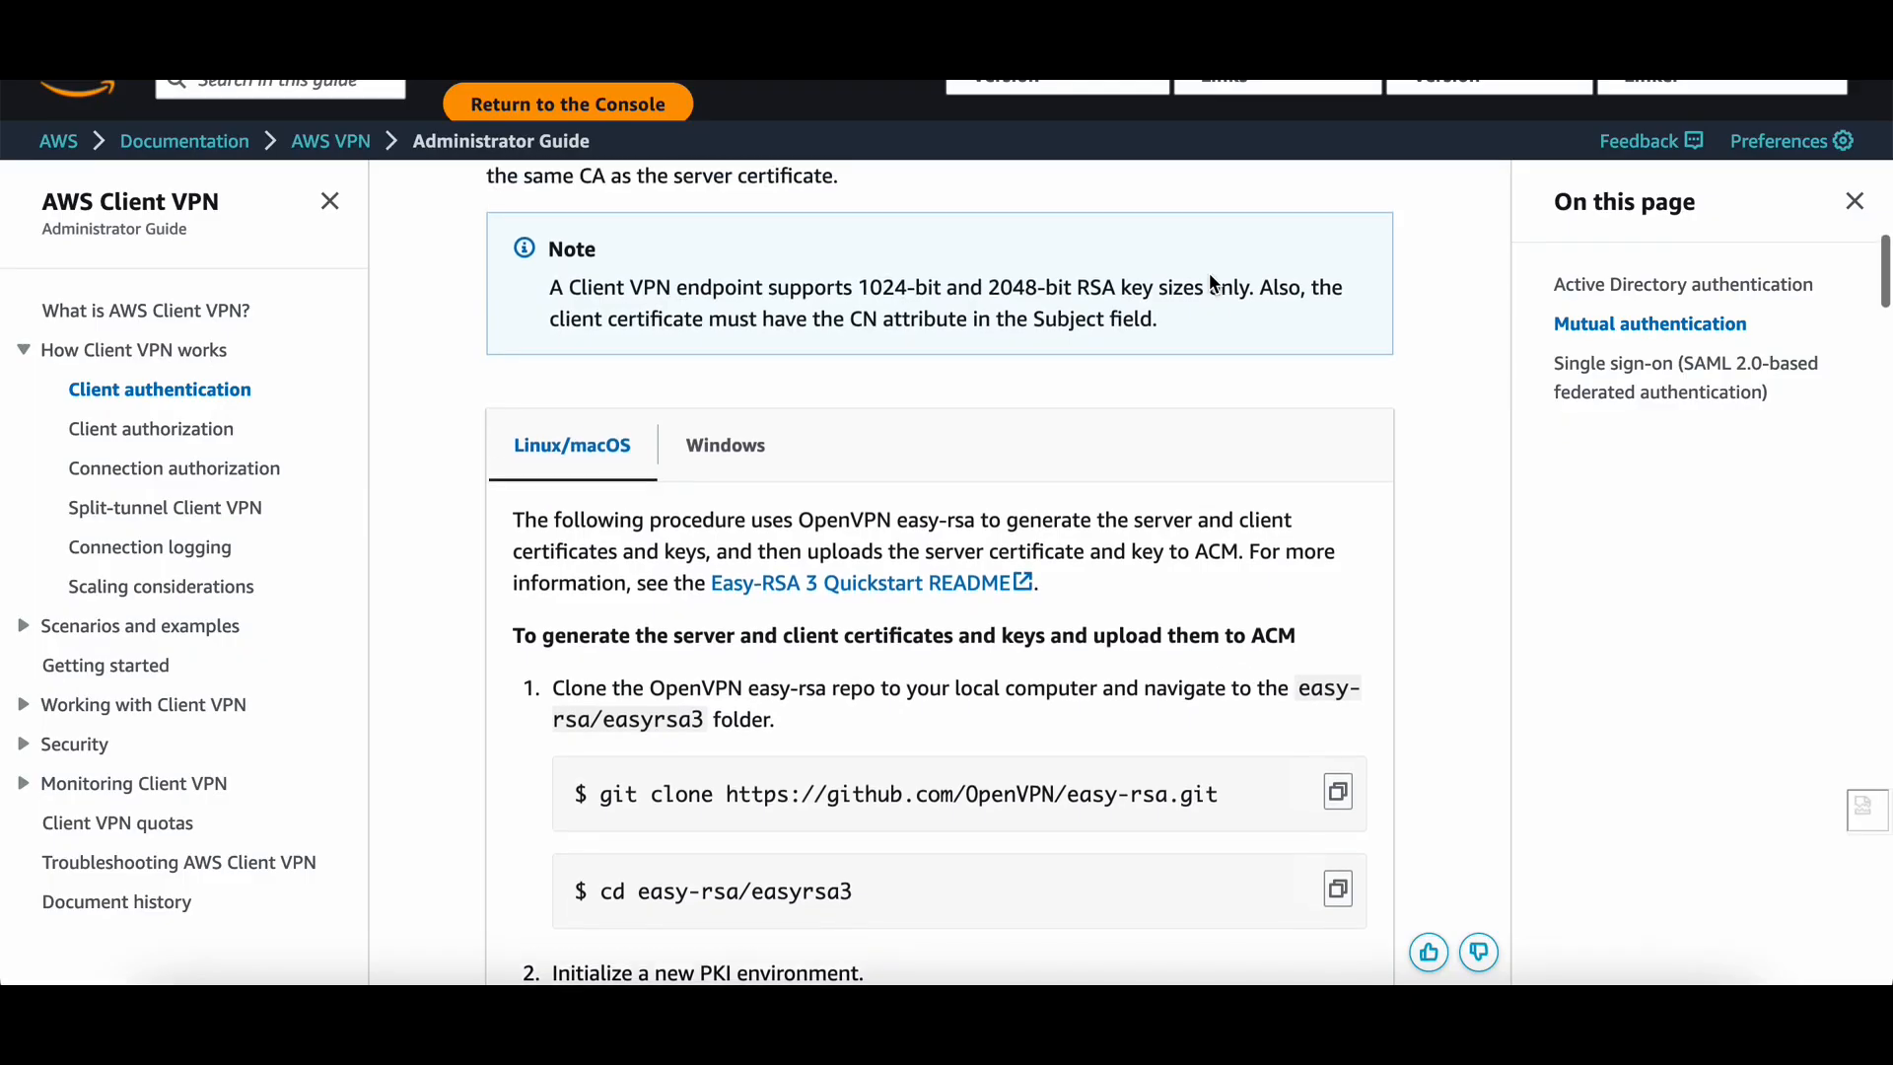
scroll(1211, 279, "up", 1)
scroll(1114, 543, "down", 1)
scroll(1114, 542, "up", 4)
scroll(1117, 552, "up", 8)
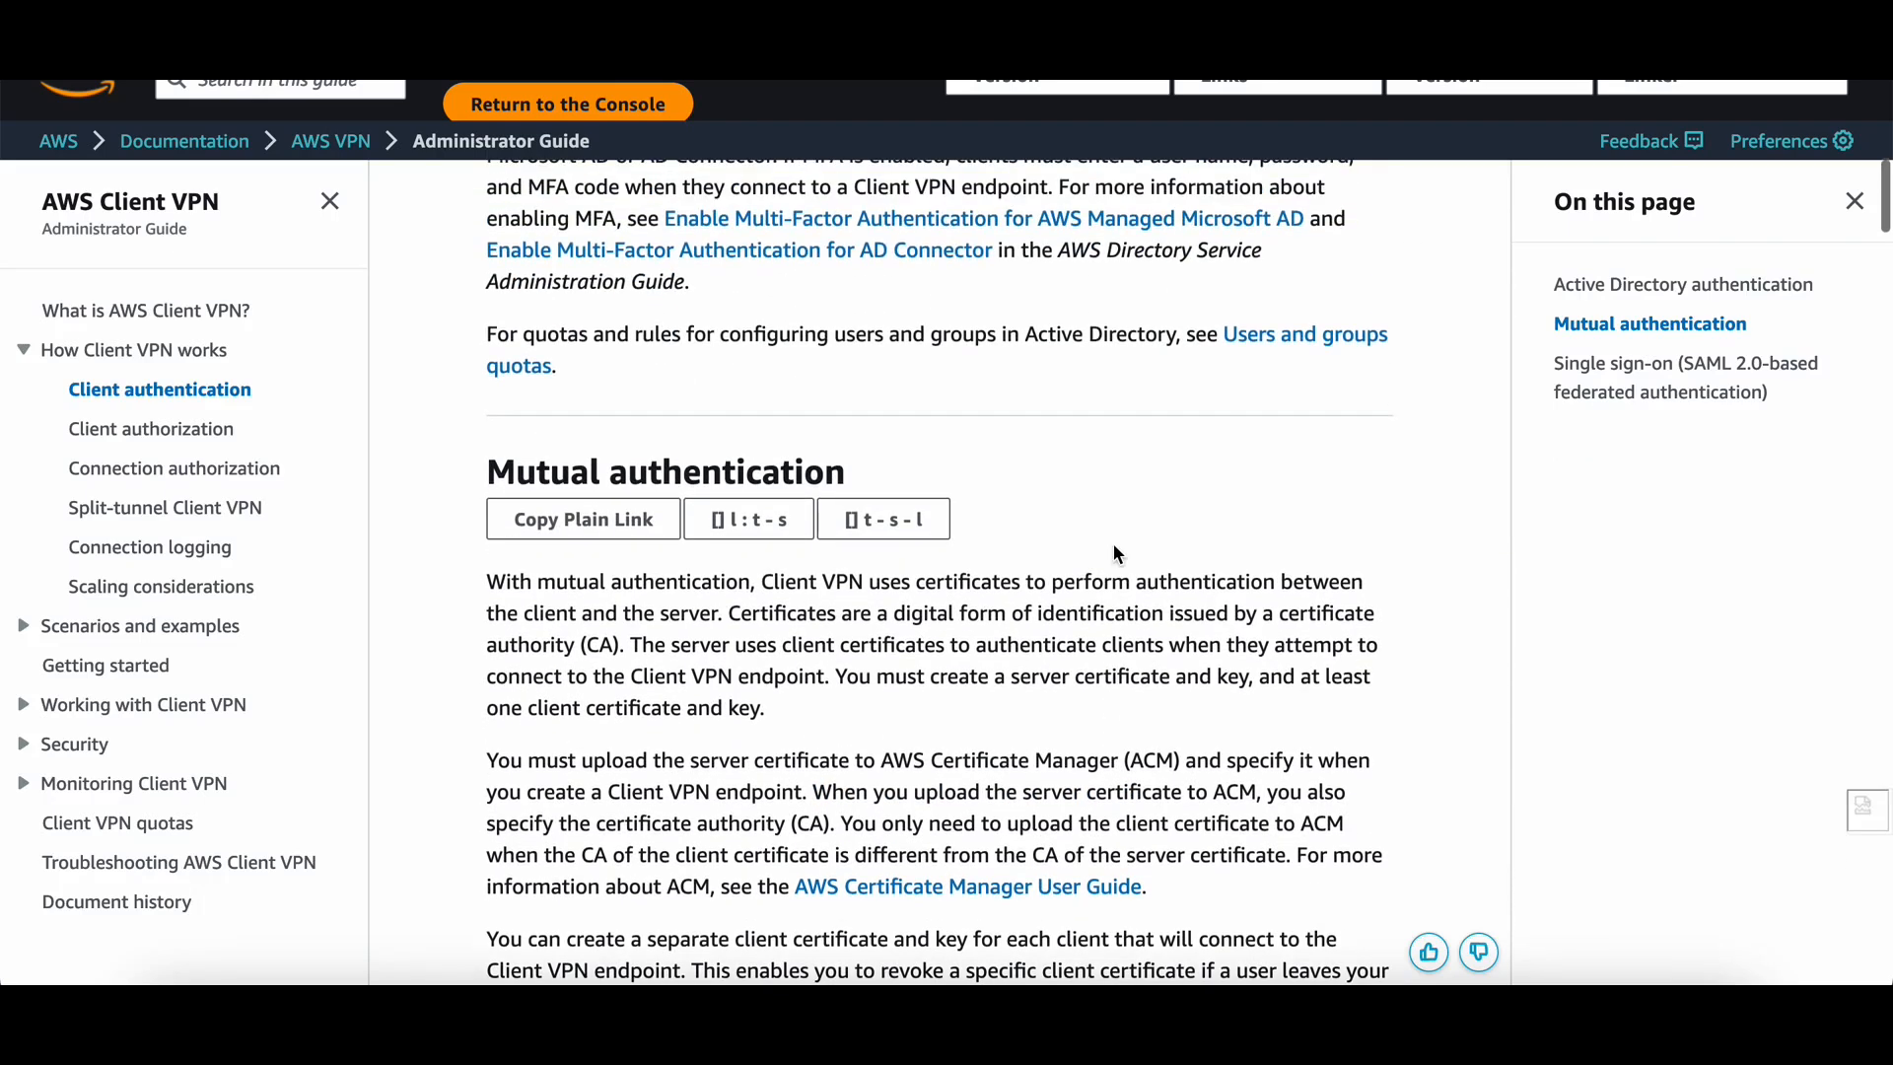
scroll(1115, 549, "down", 5)
scroll(1117, 550, "down", 2)
scroll(1117, 554, "down", 7)
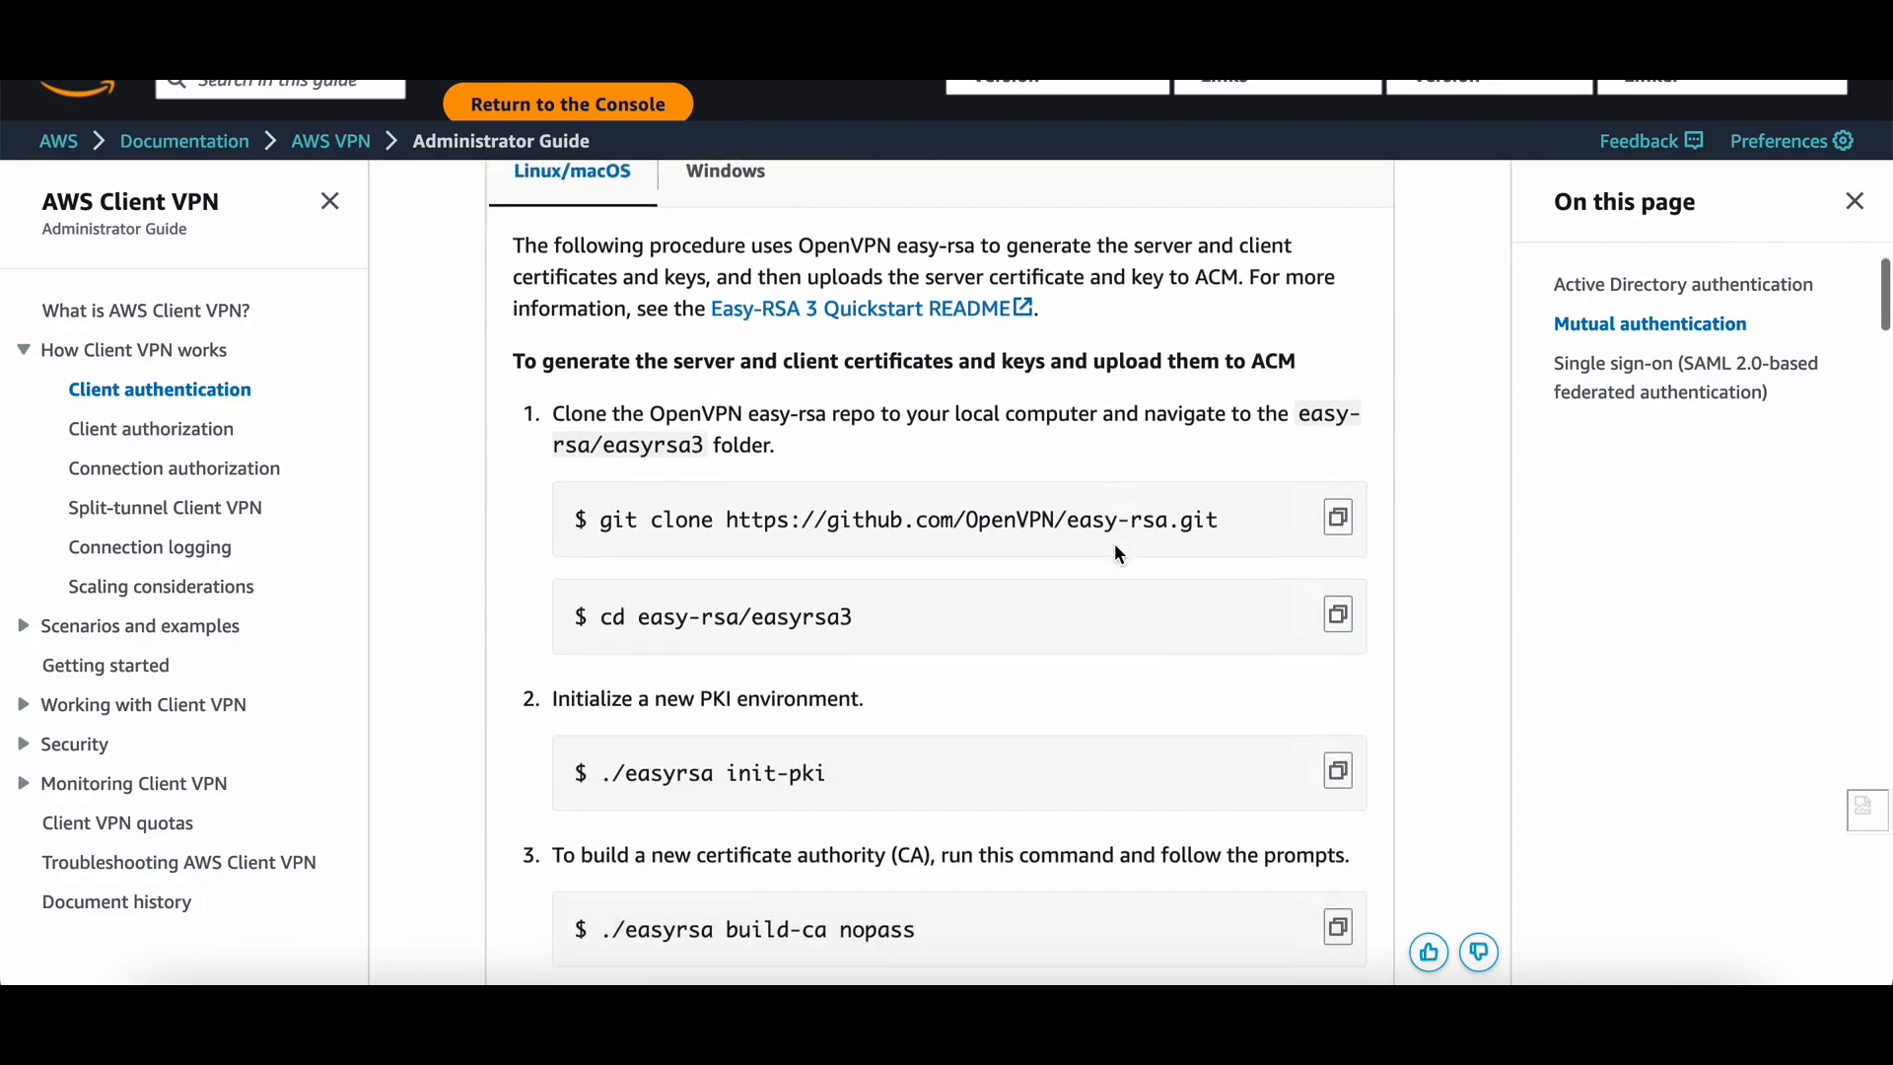
scroll(1119, 554, "down", 1)
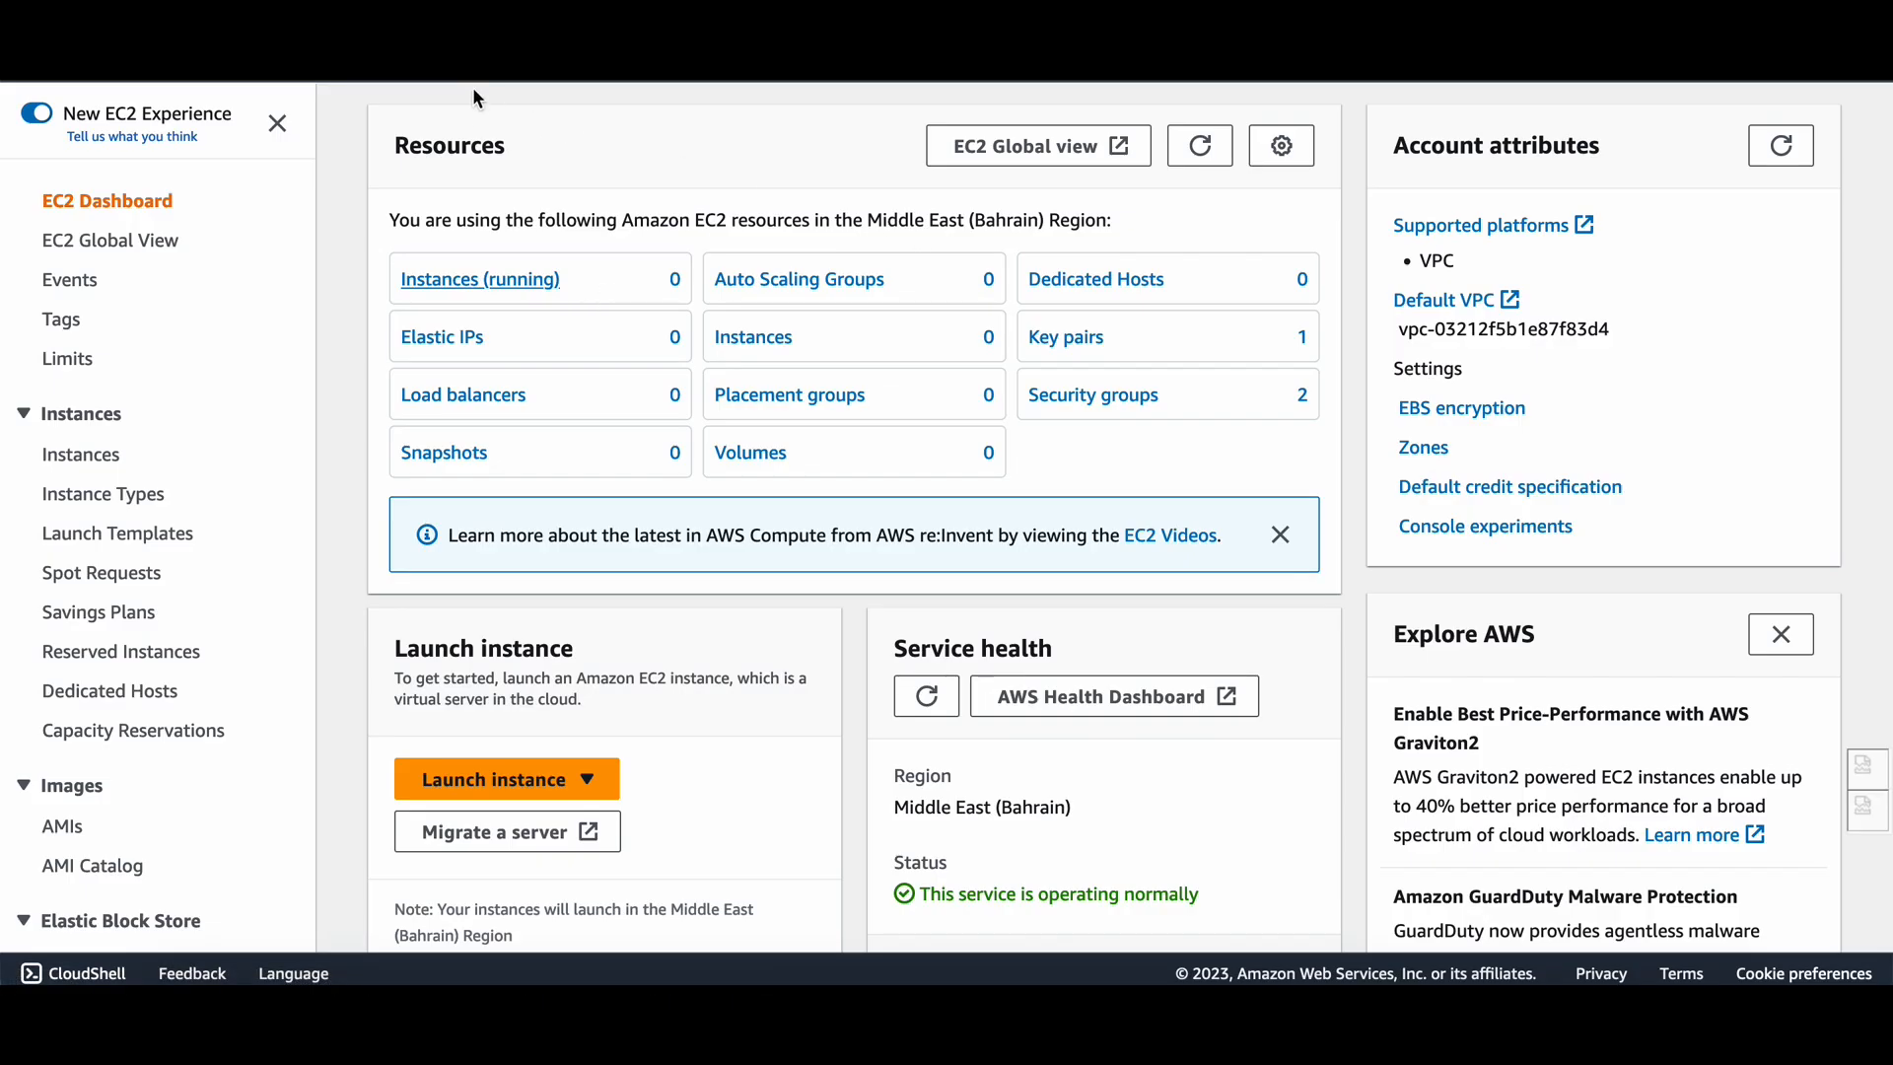
From the running instances list, start a new instance launch named Serveresay-rsa.
left_click(532, 283)
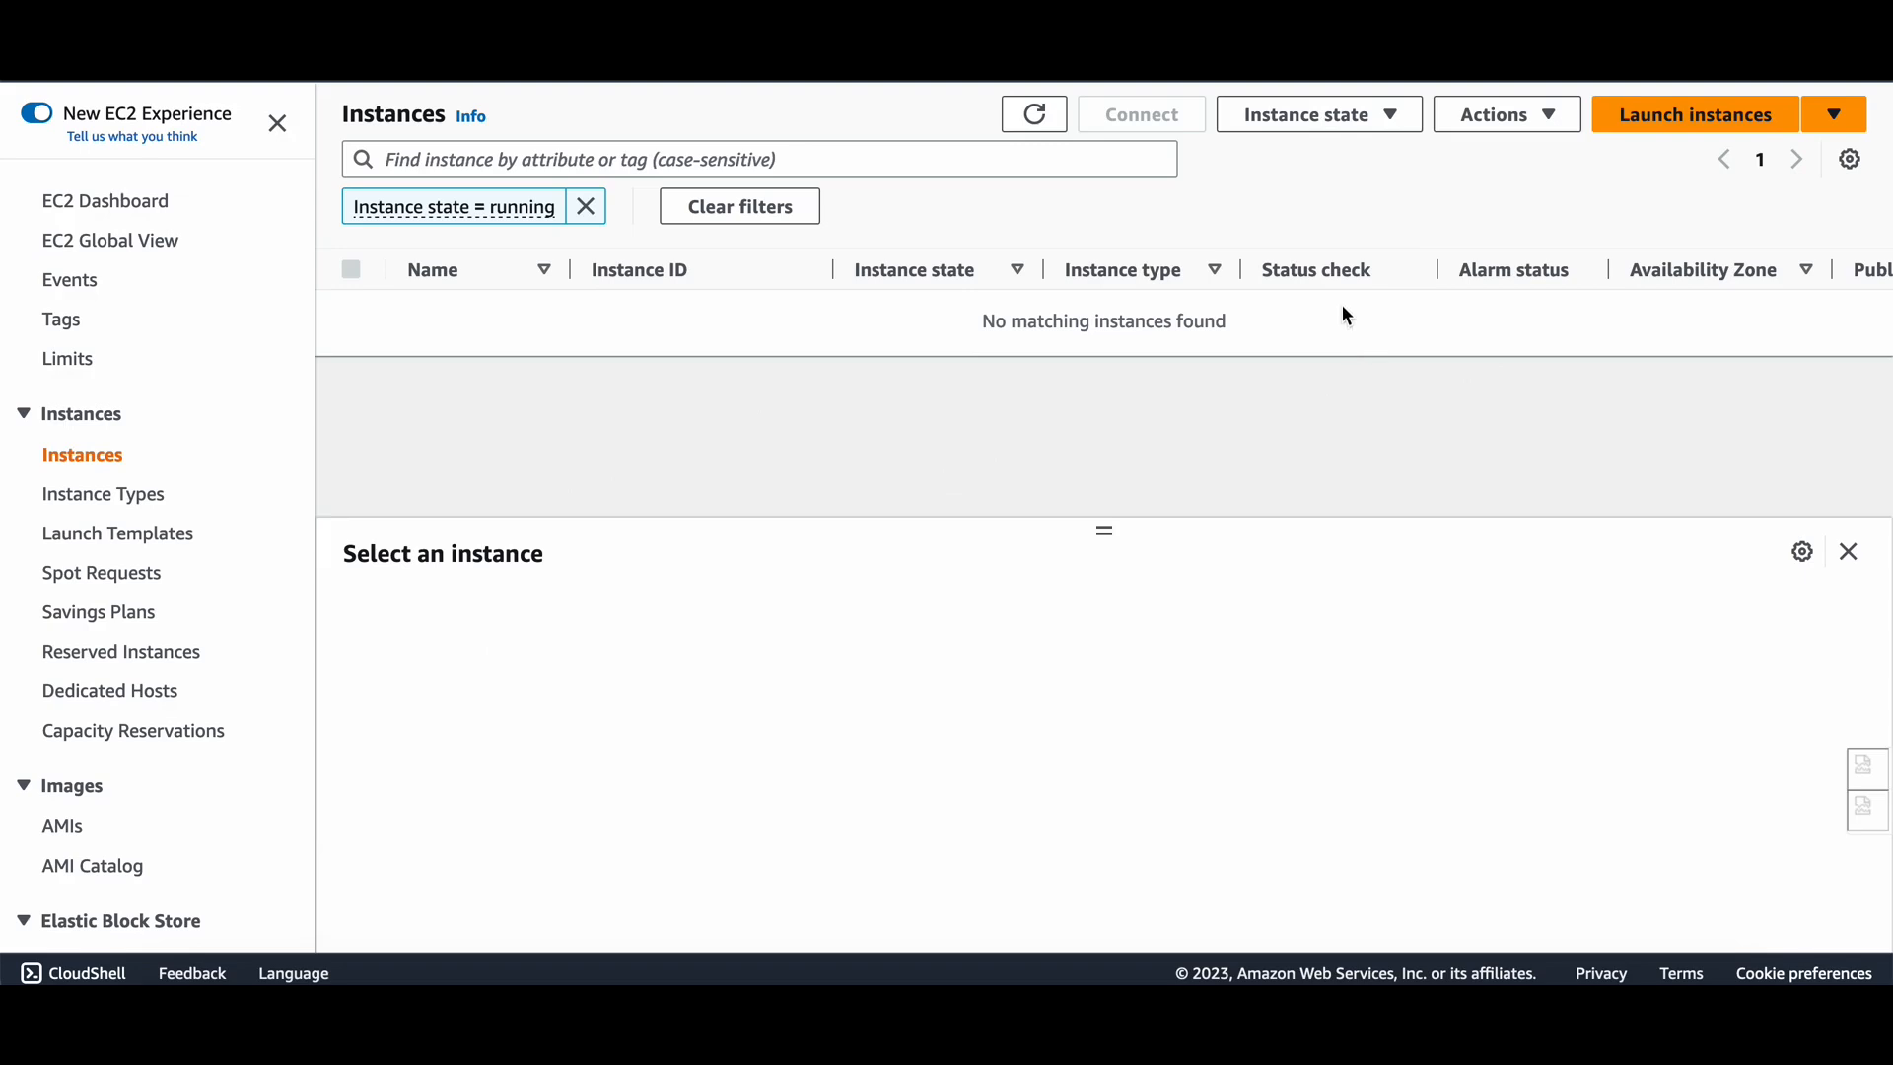
left_click(1640, 118)
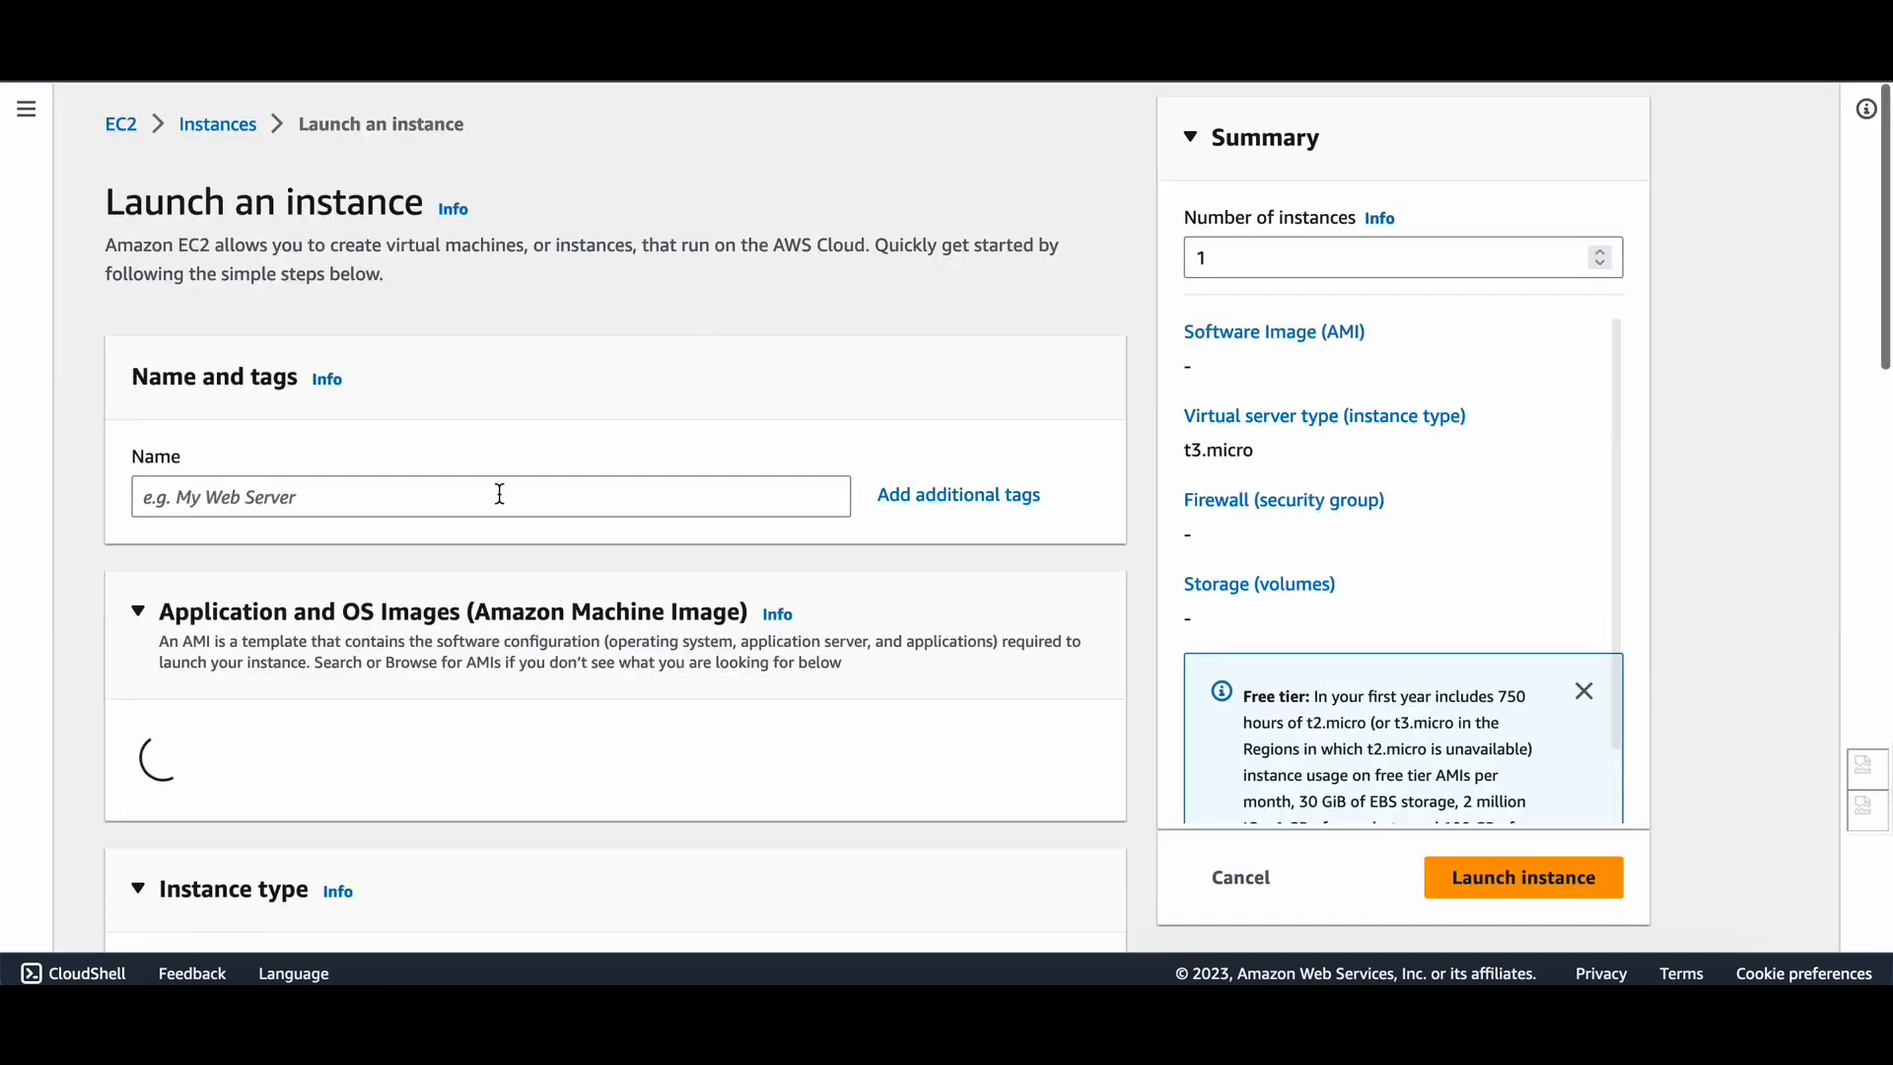
type("Se")
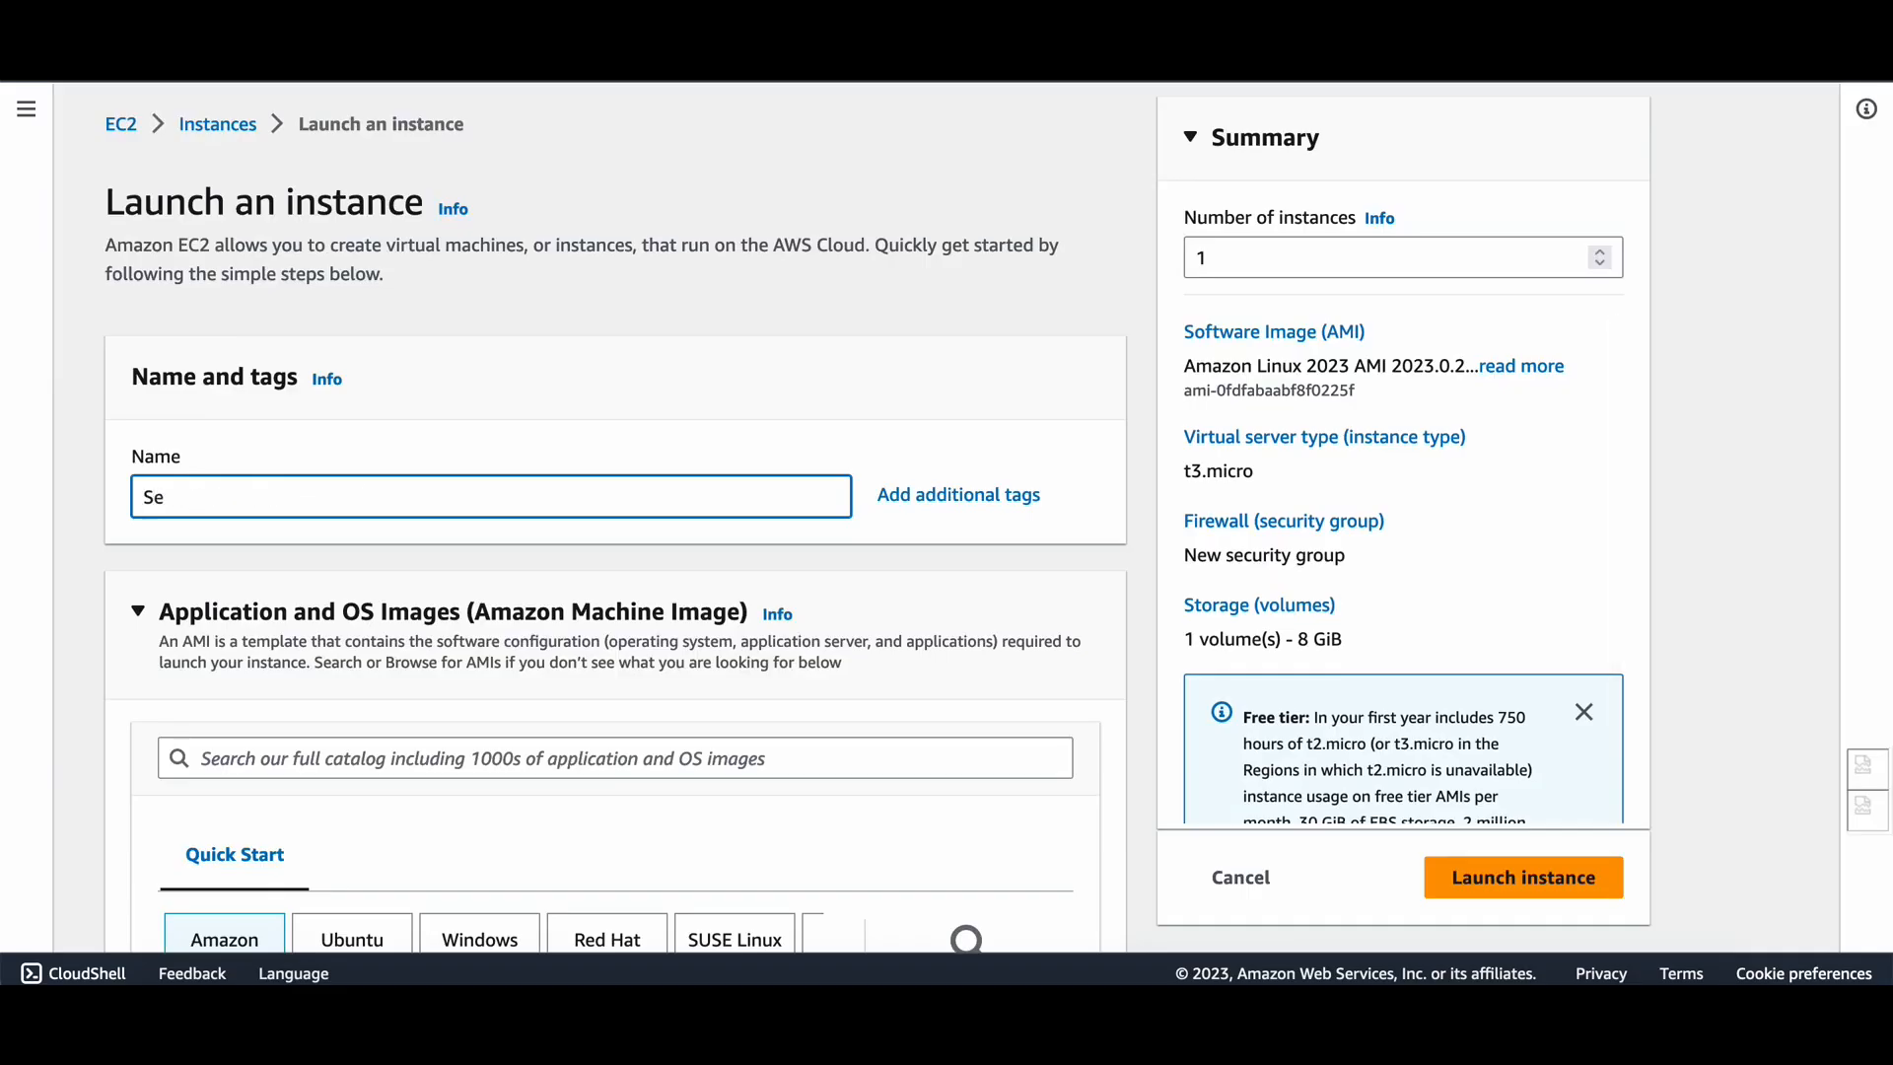
type("rveresay rsa")
key("BackSpace")
key("BackSpace")
key("BackSpace")
type("rsa")
Review the launch form, keeping the Amazon Linux 2023 AMI and t3.micro instance type.
scroll(512, 602, "down", 5)
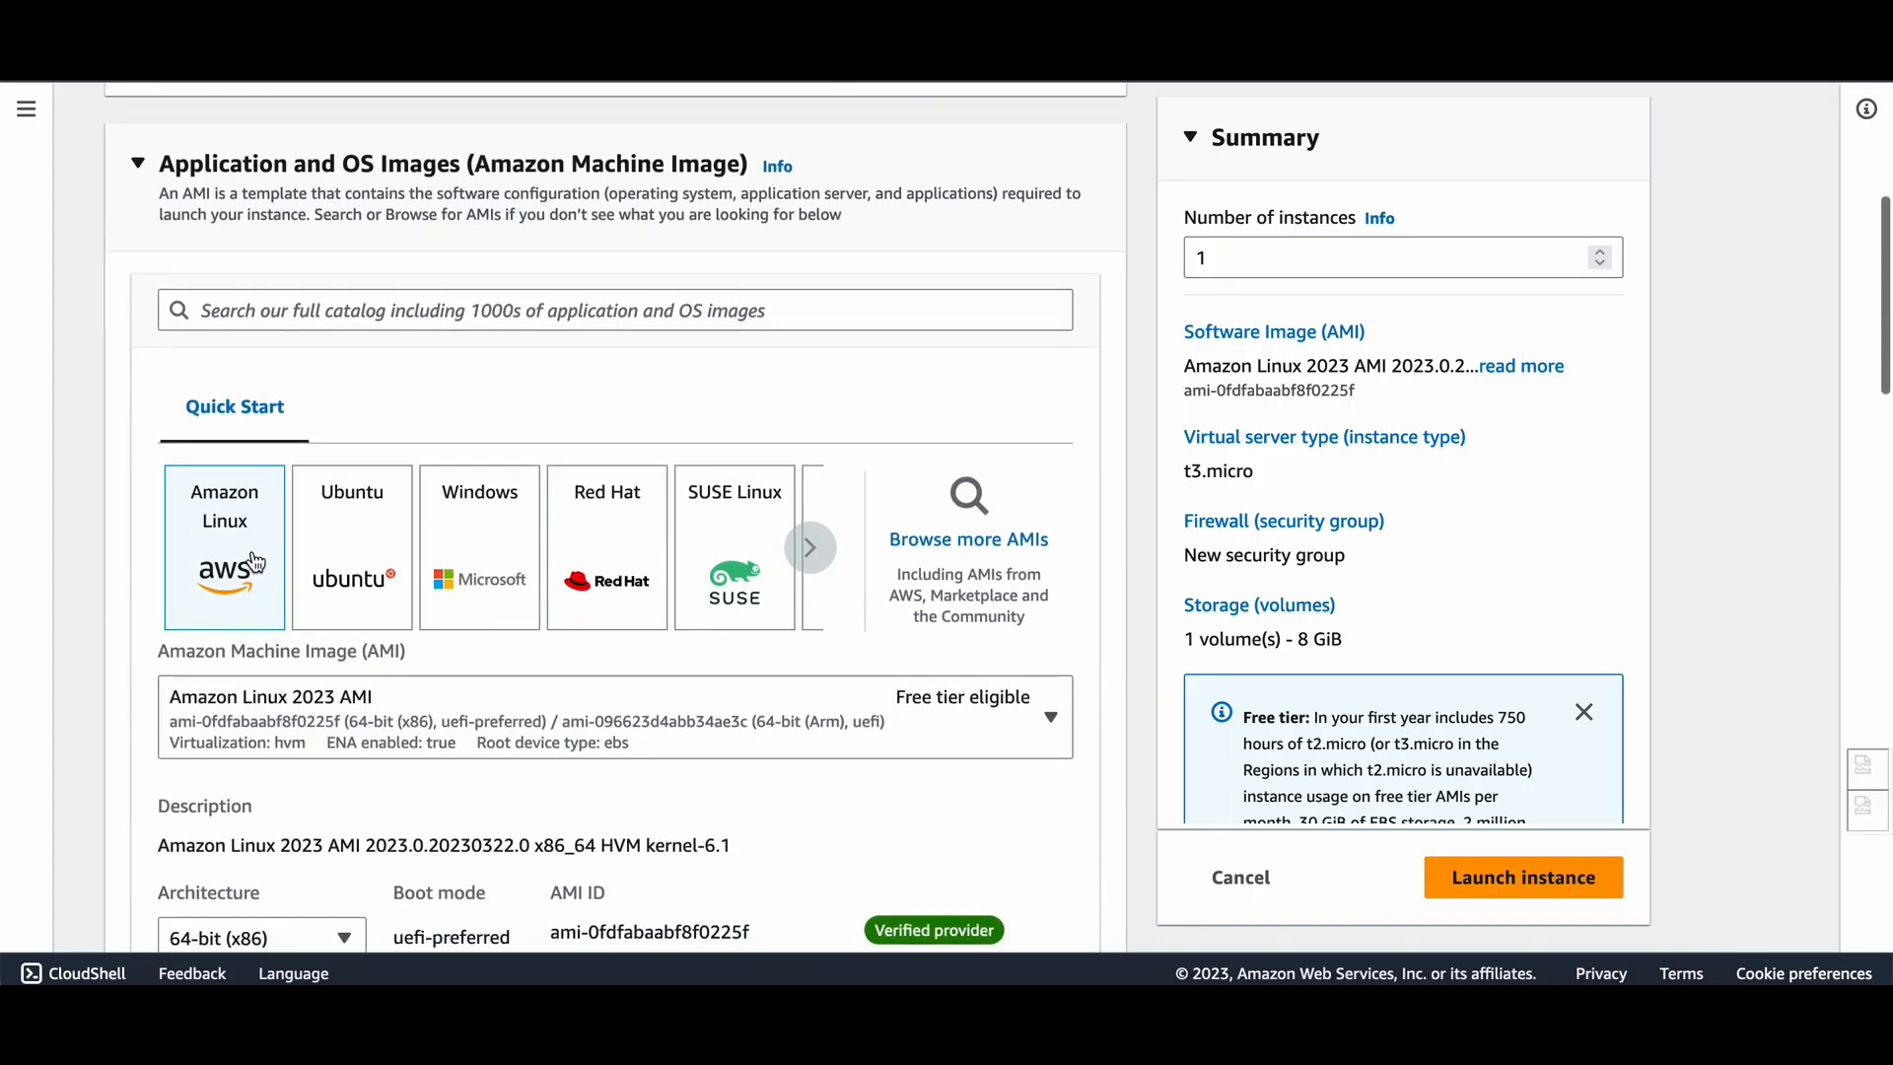
scroll(258, 555, "down", 2)
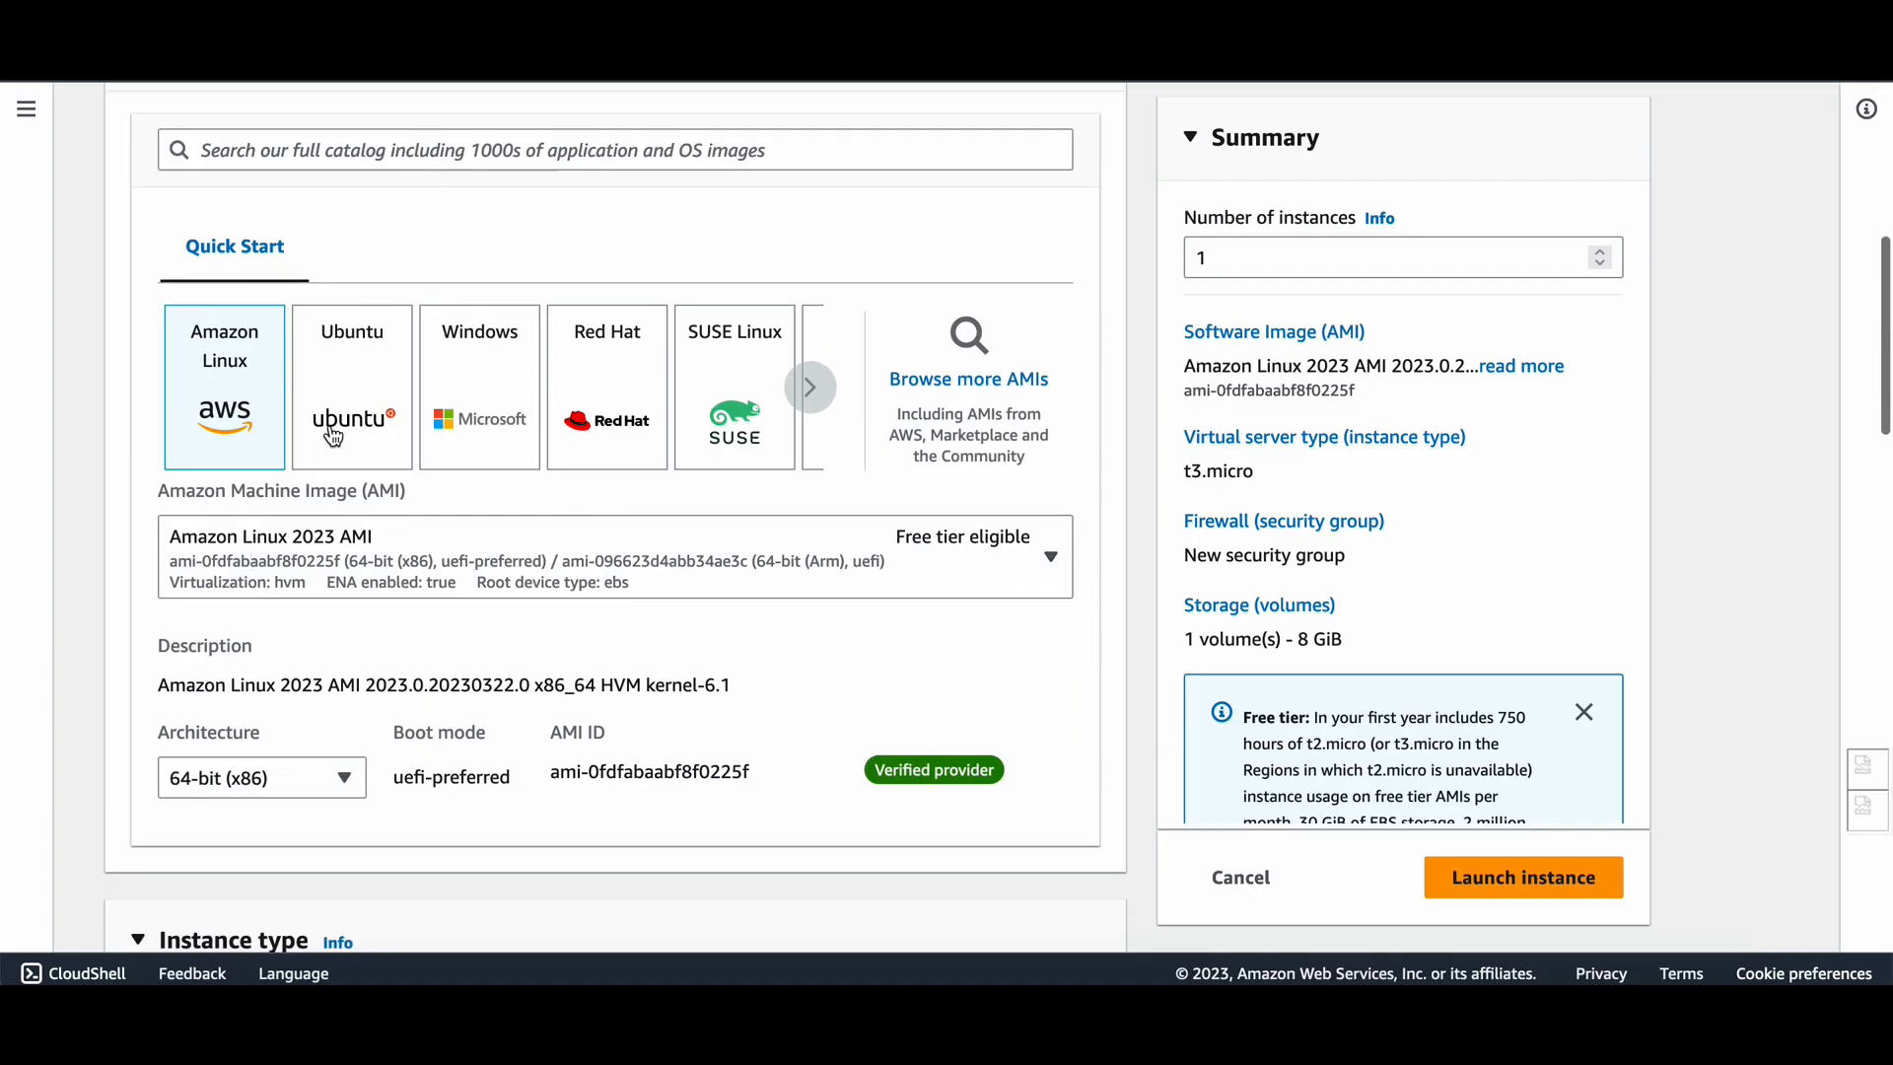
scroll(311, 568, "down", 1)
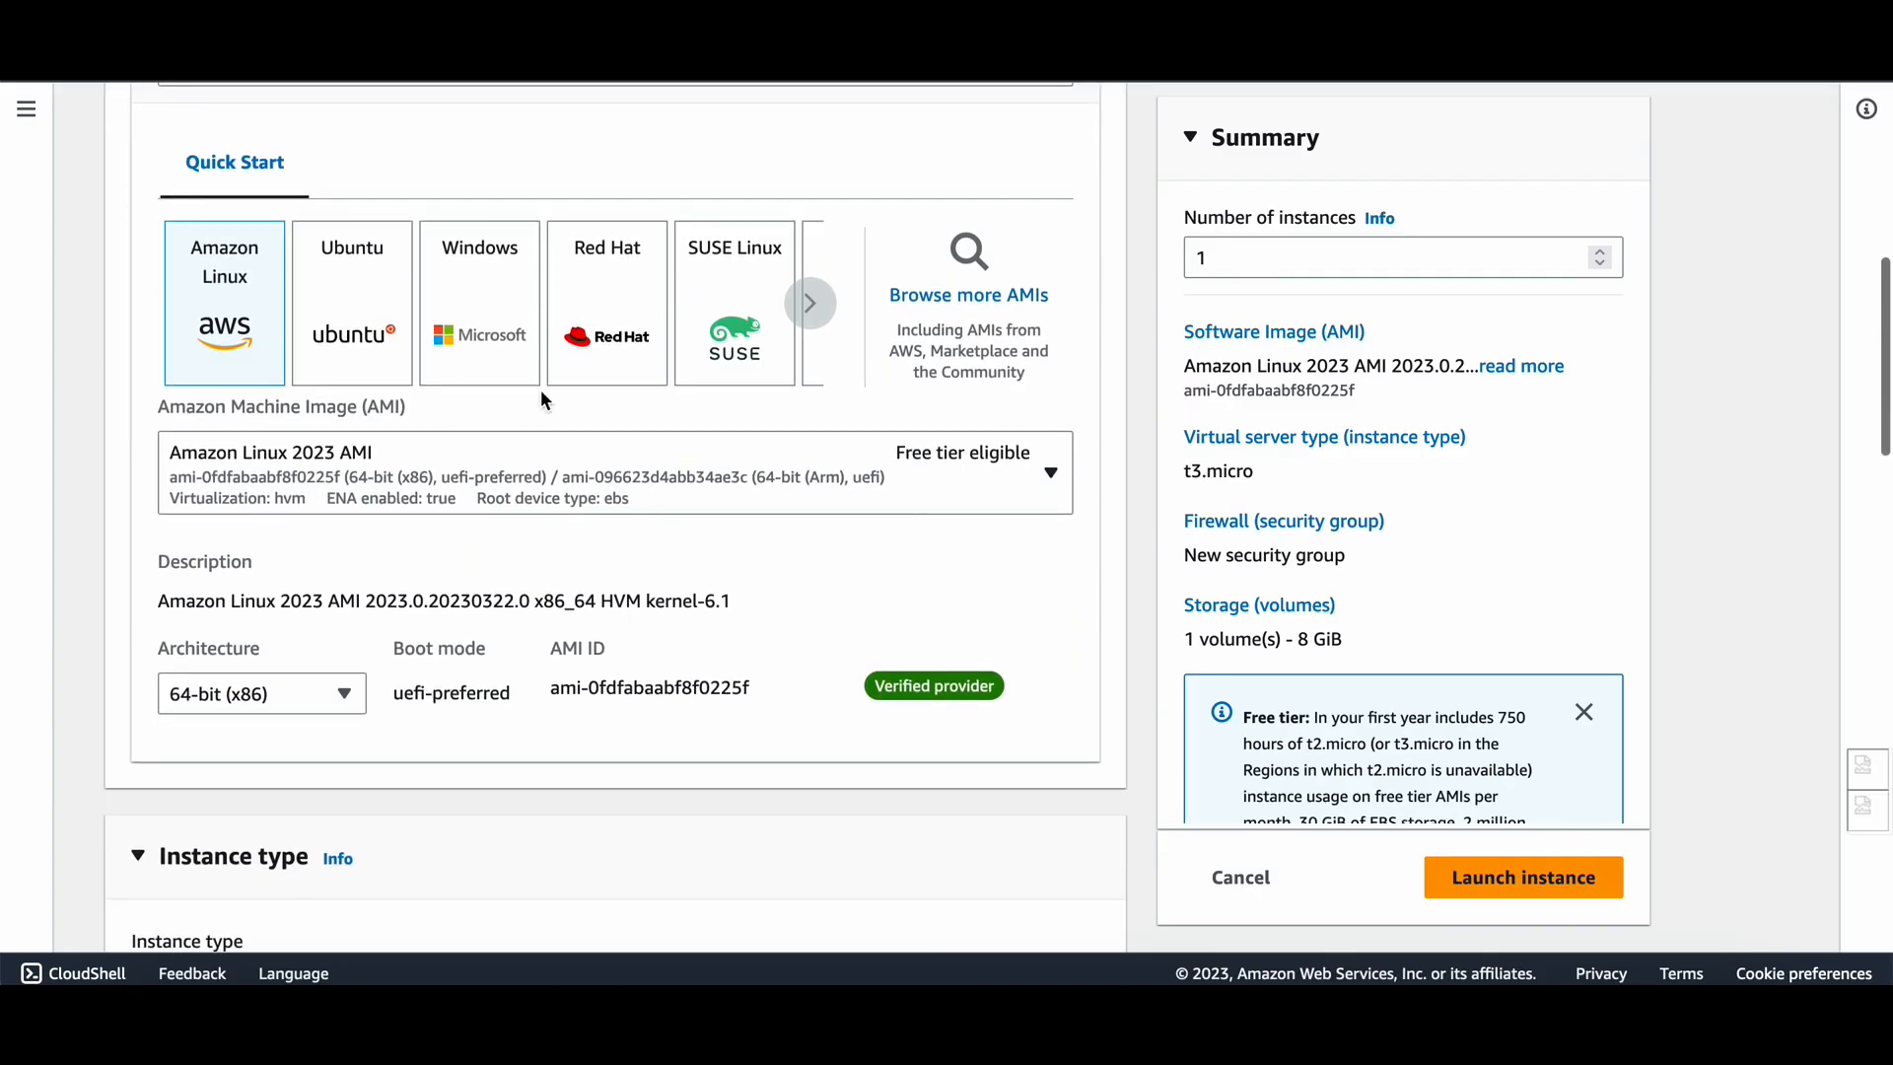
scroll(659, 774, "down", 2)
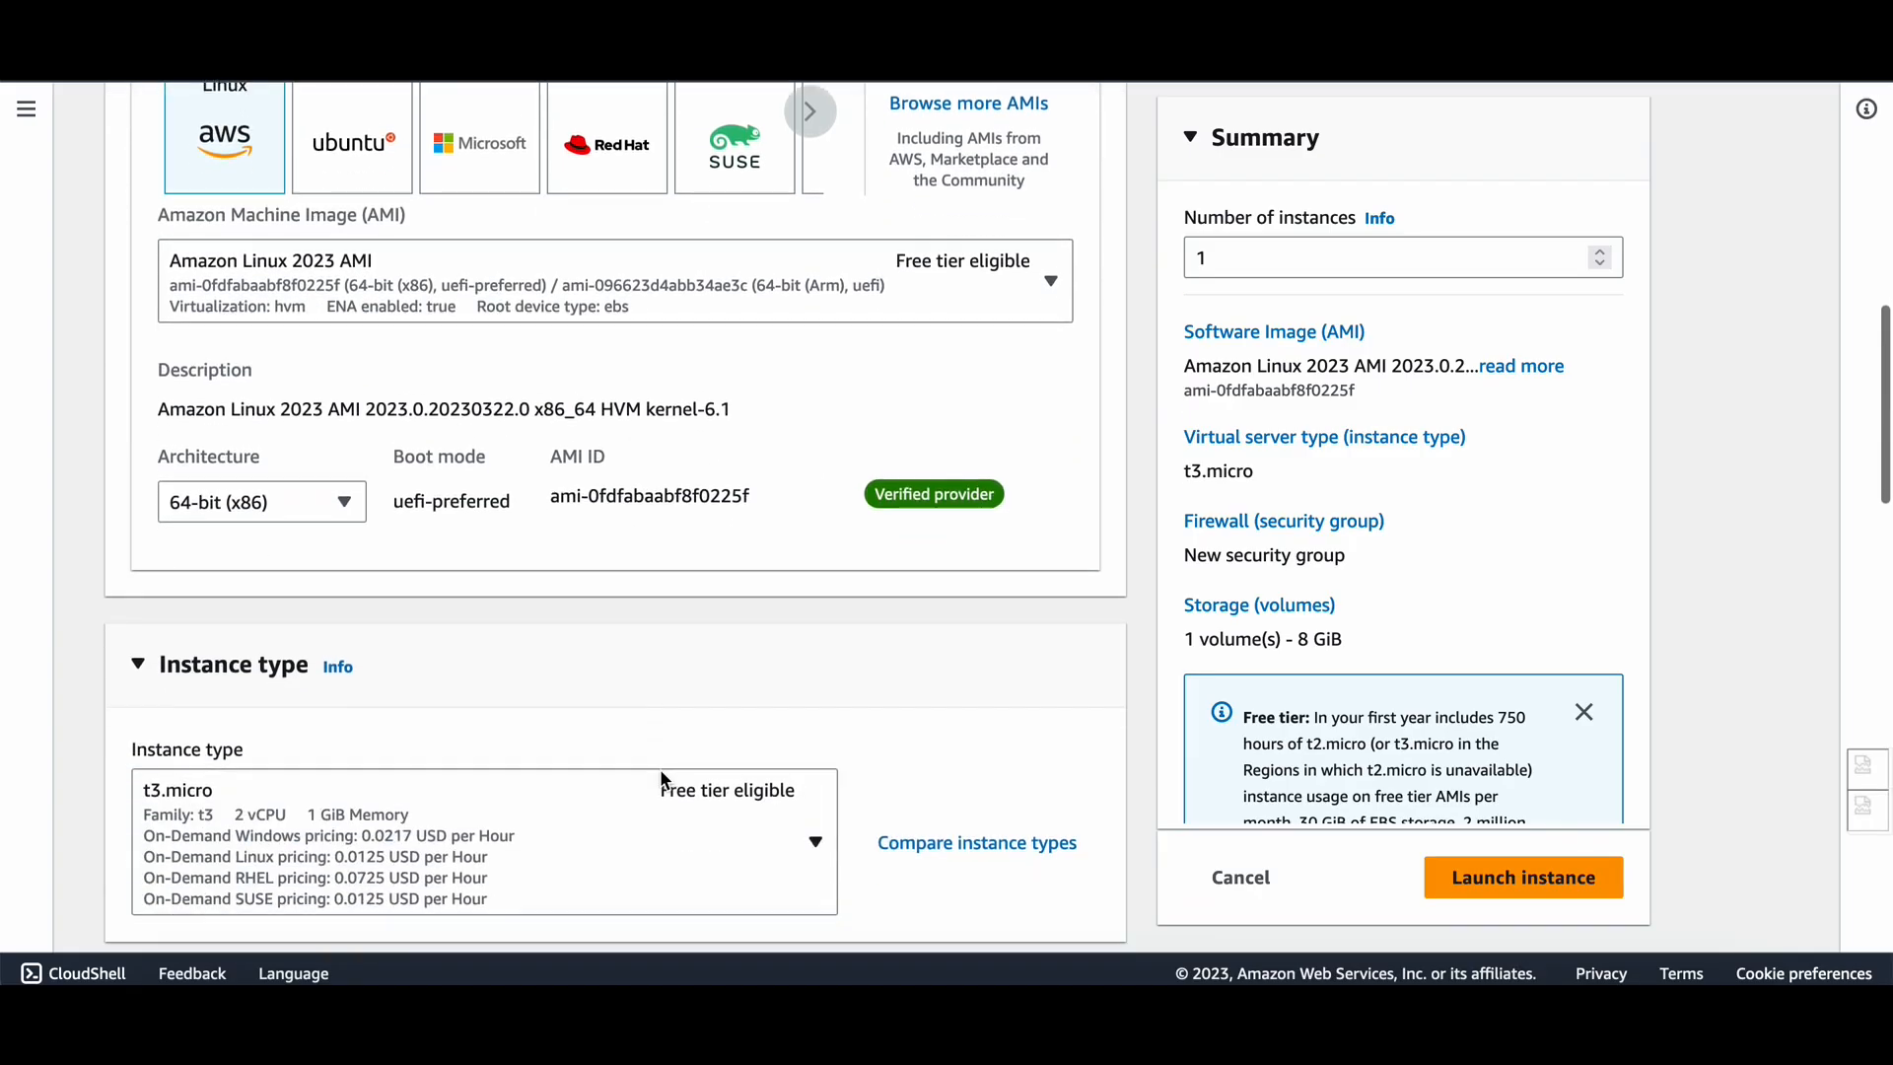
scroll(660, 767, "down", 6)
scroll(932, 558, "up", 3)
scroll(932, 558, "down", 3)
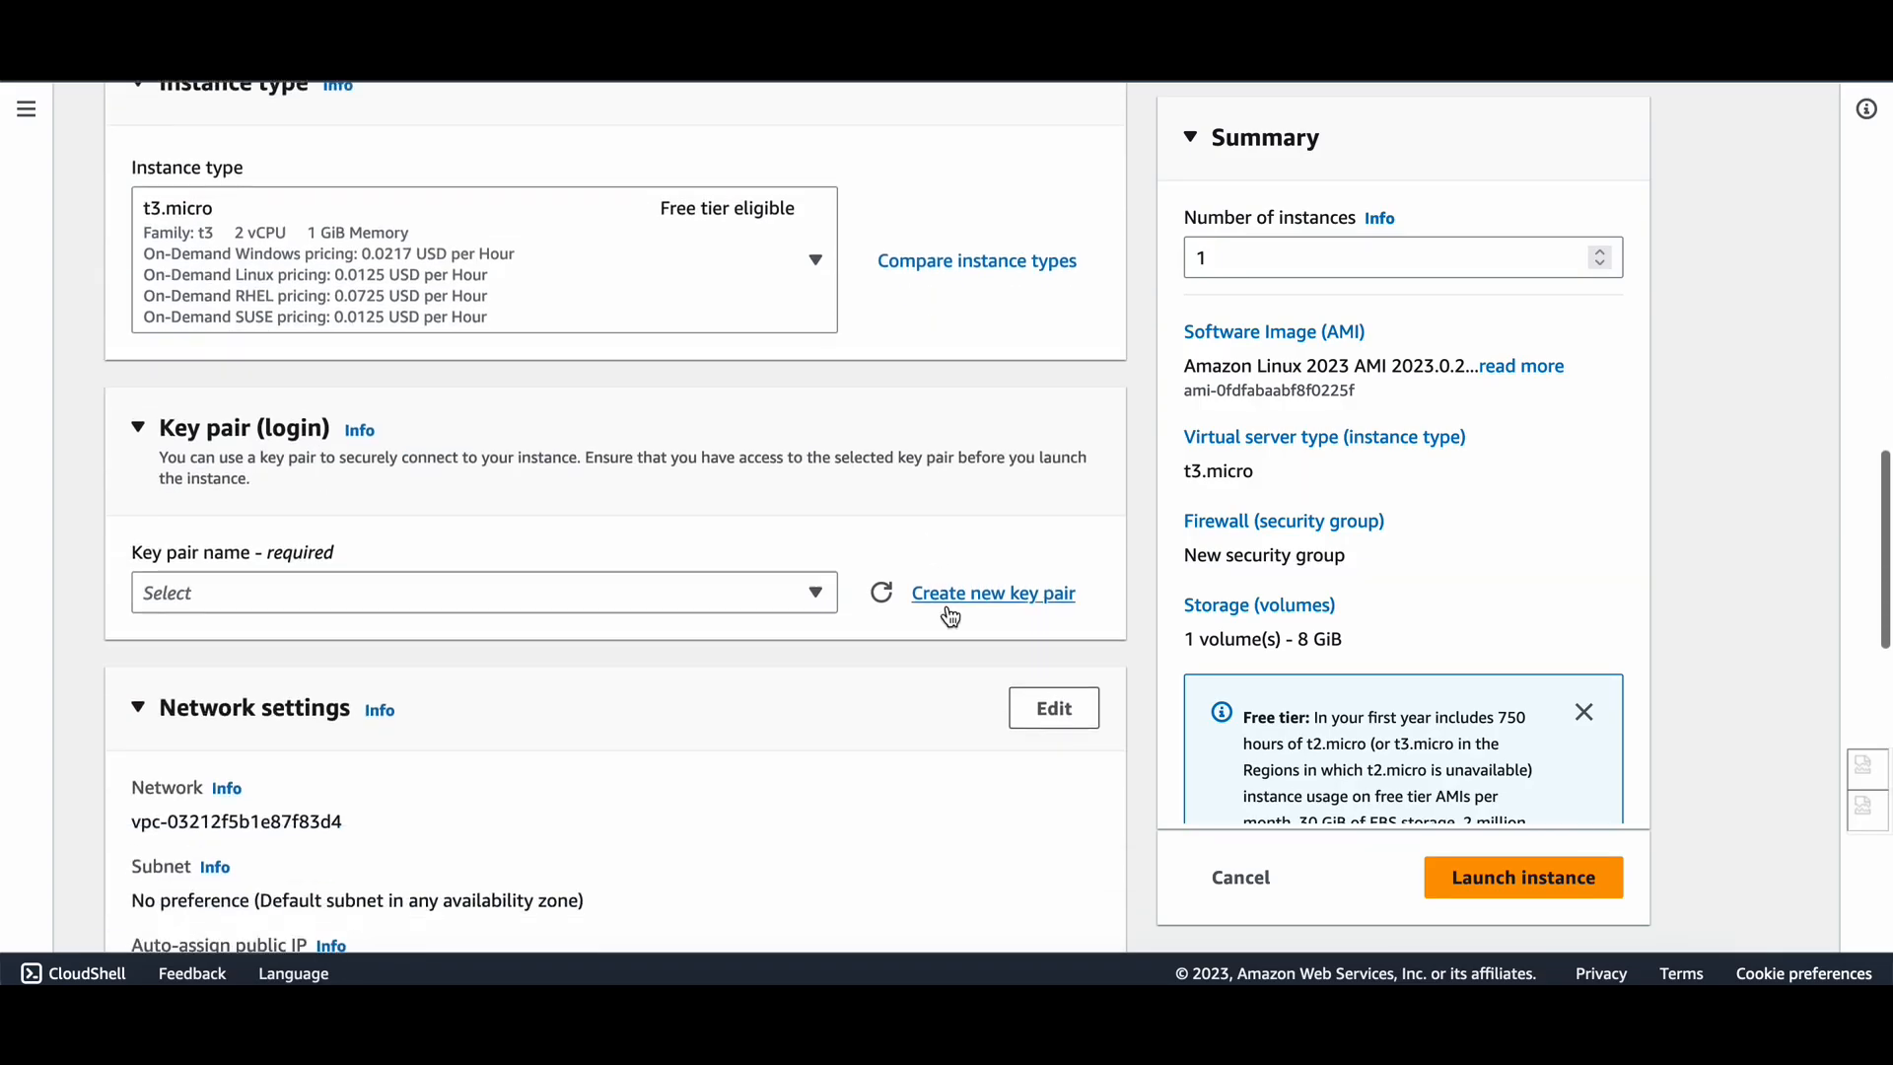
Edit the network settings and choose subnet-0dad8d2a95eb12867 in me-south-1c.
left_click(1054, 708)
scroll(722, 641, "down", 4)
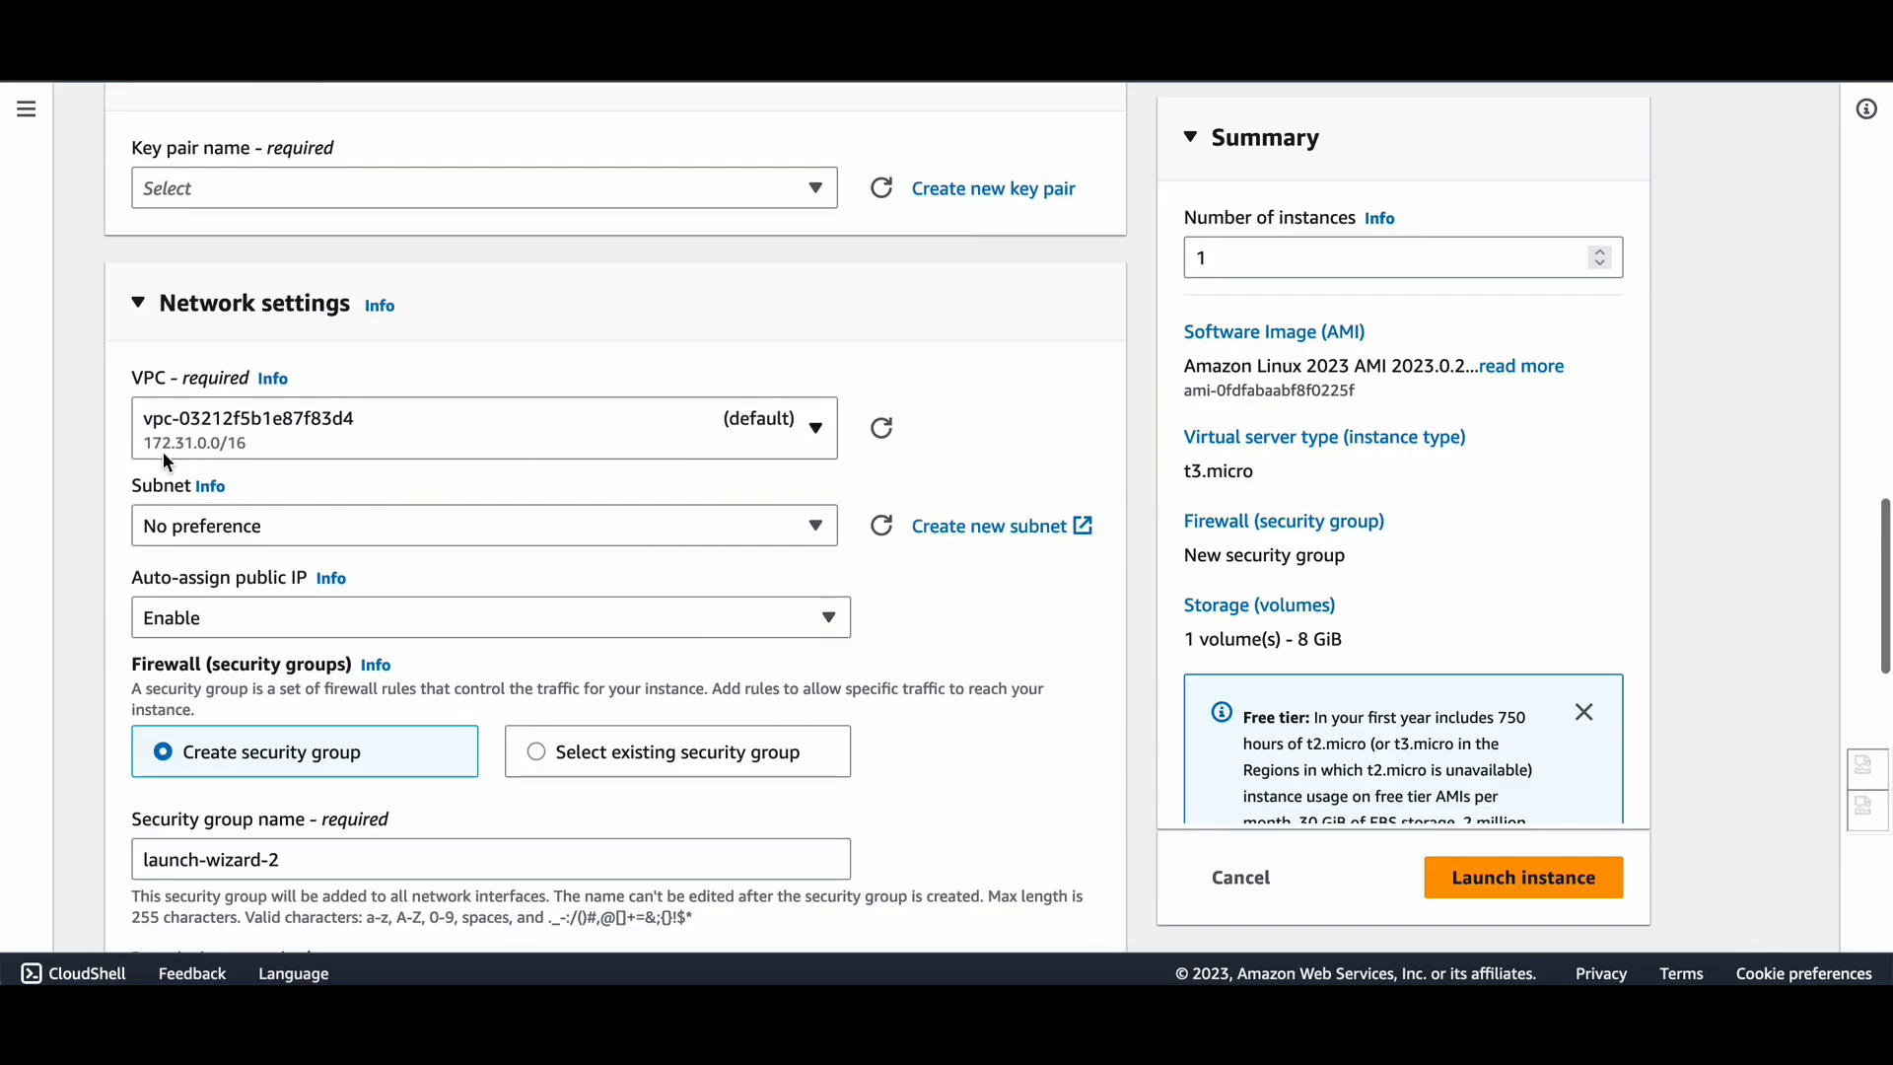
scroll(340, 489, "down", 1)
left_click(464, 418)
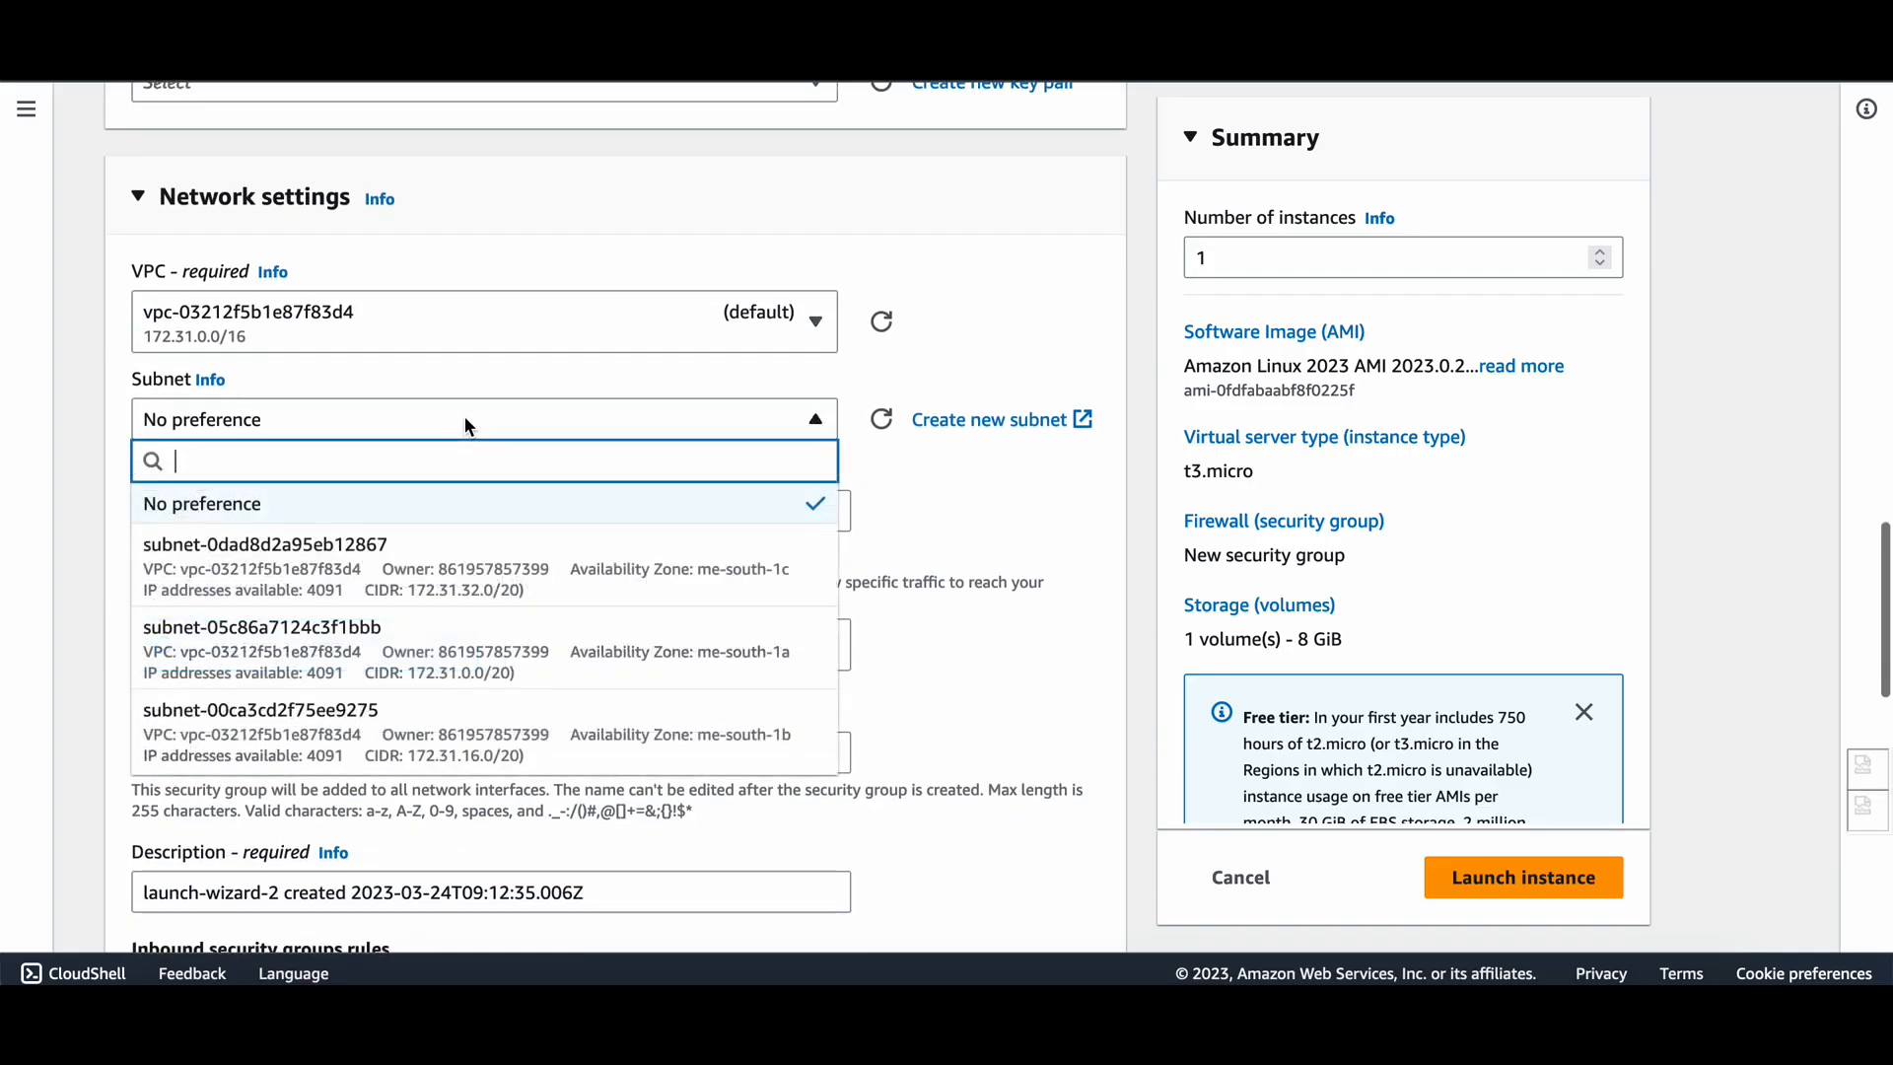
left_click(434, 576)
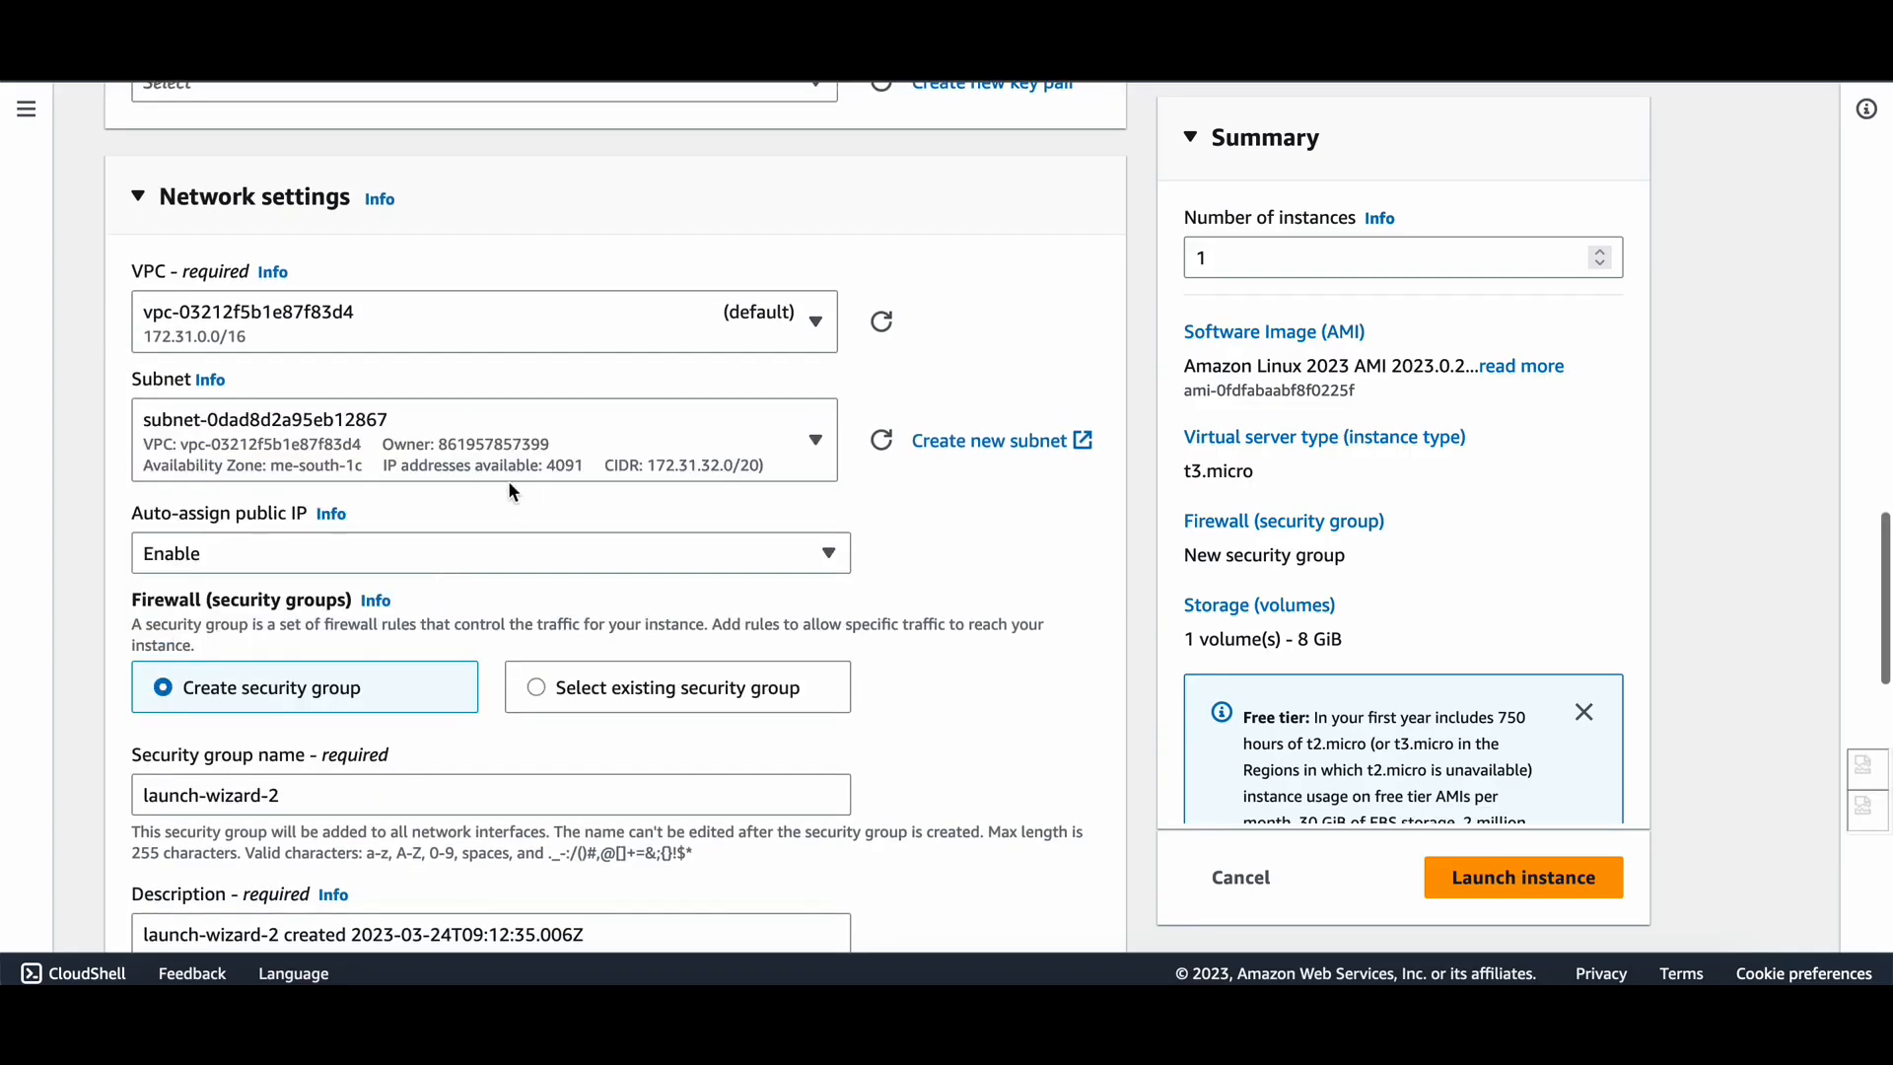
Review the new launch-wizard-2 security group with its SSH rule on TCP 22 from 0.0.0.0/0.
scroll(575, 446, "down", 1)
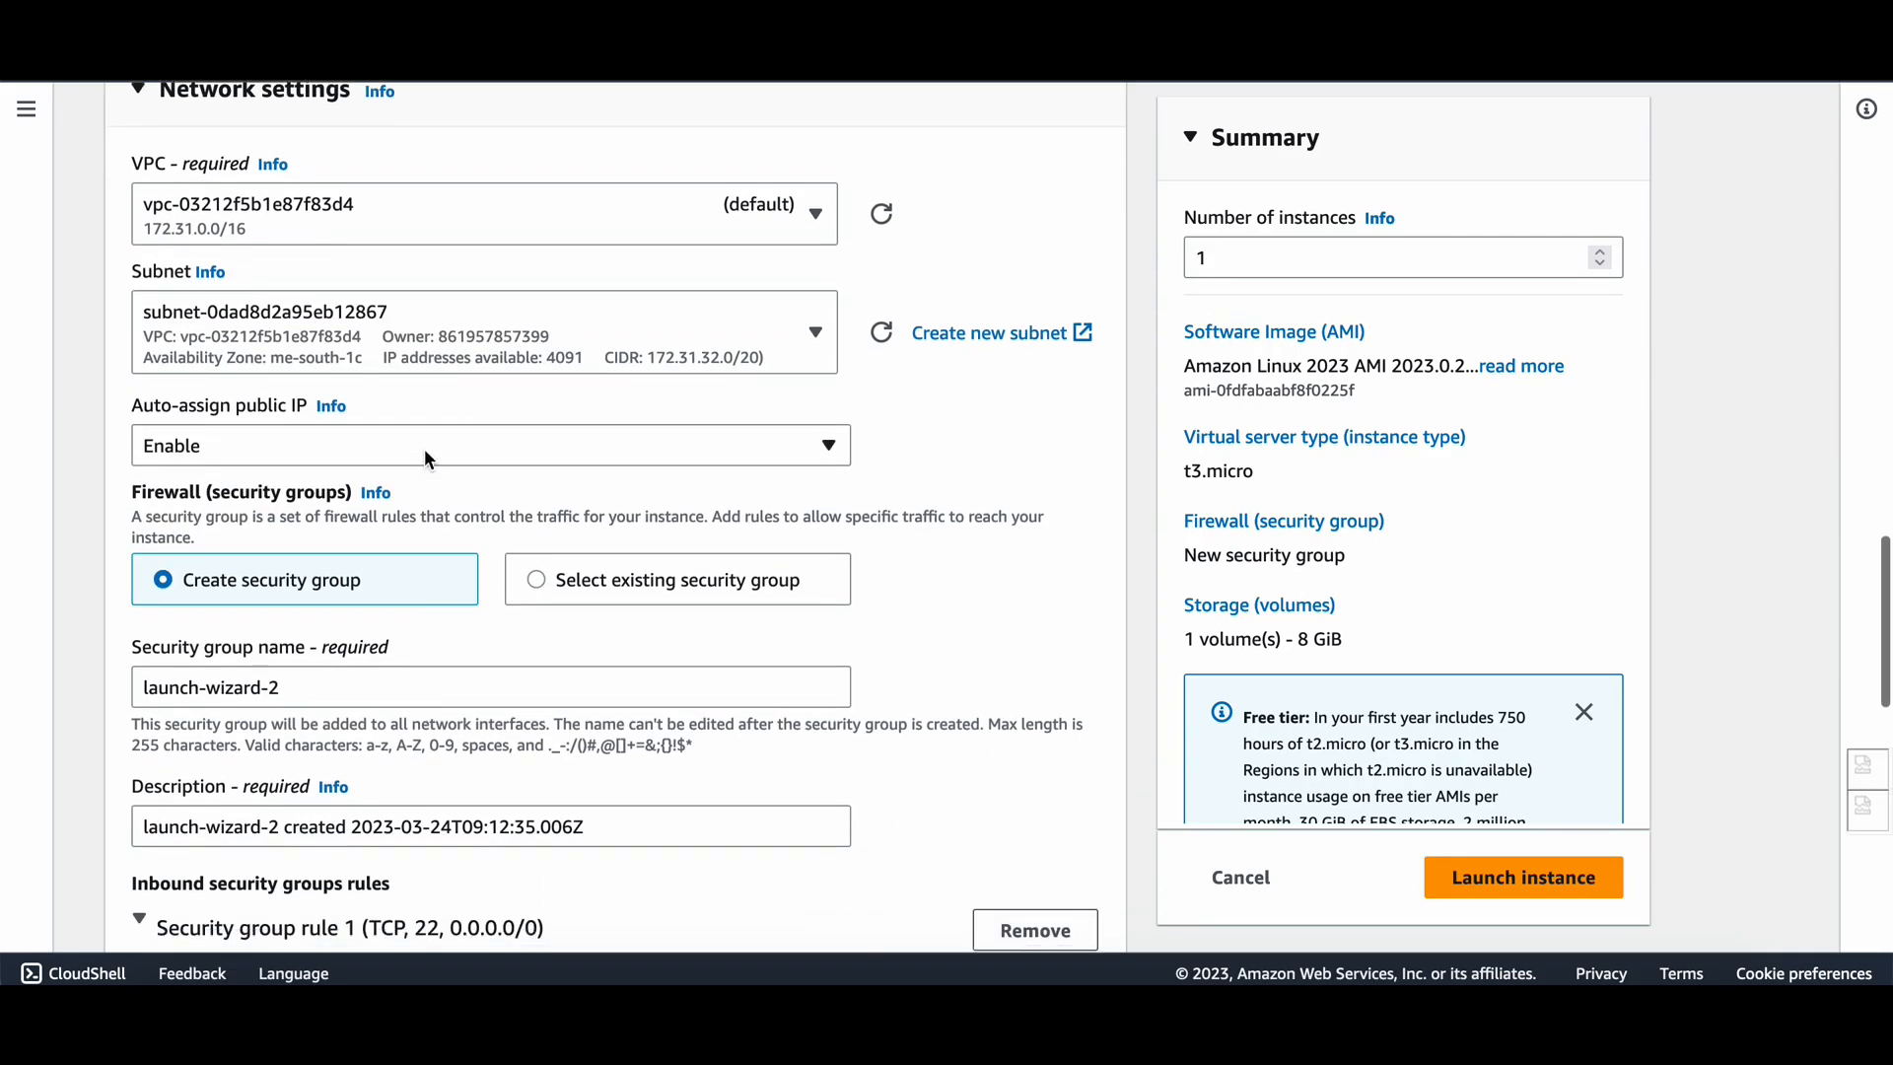
scroll(359, 560, "down", 2)
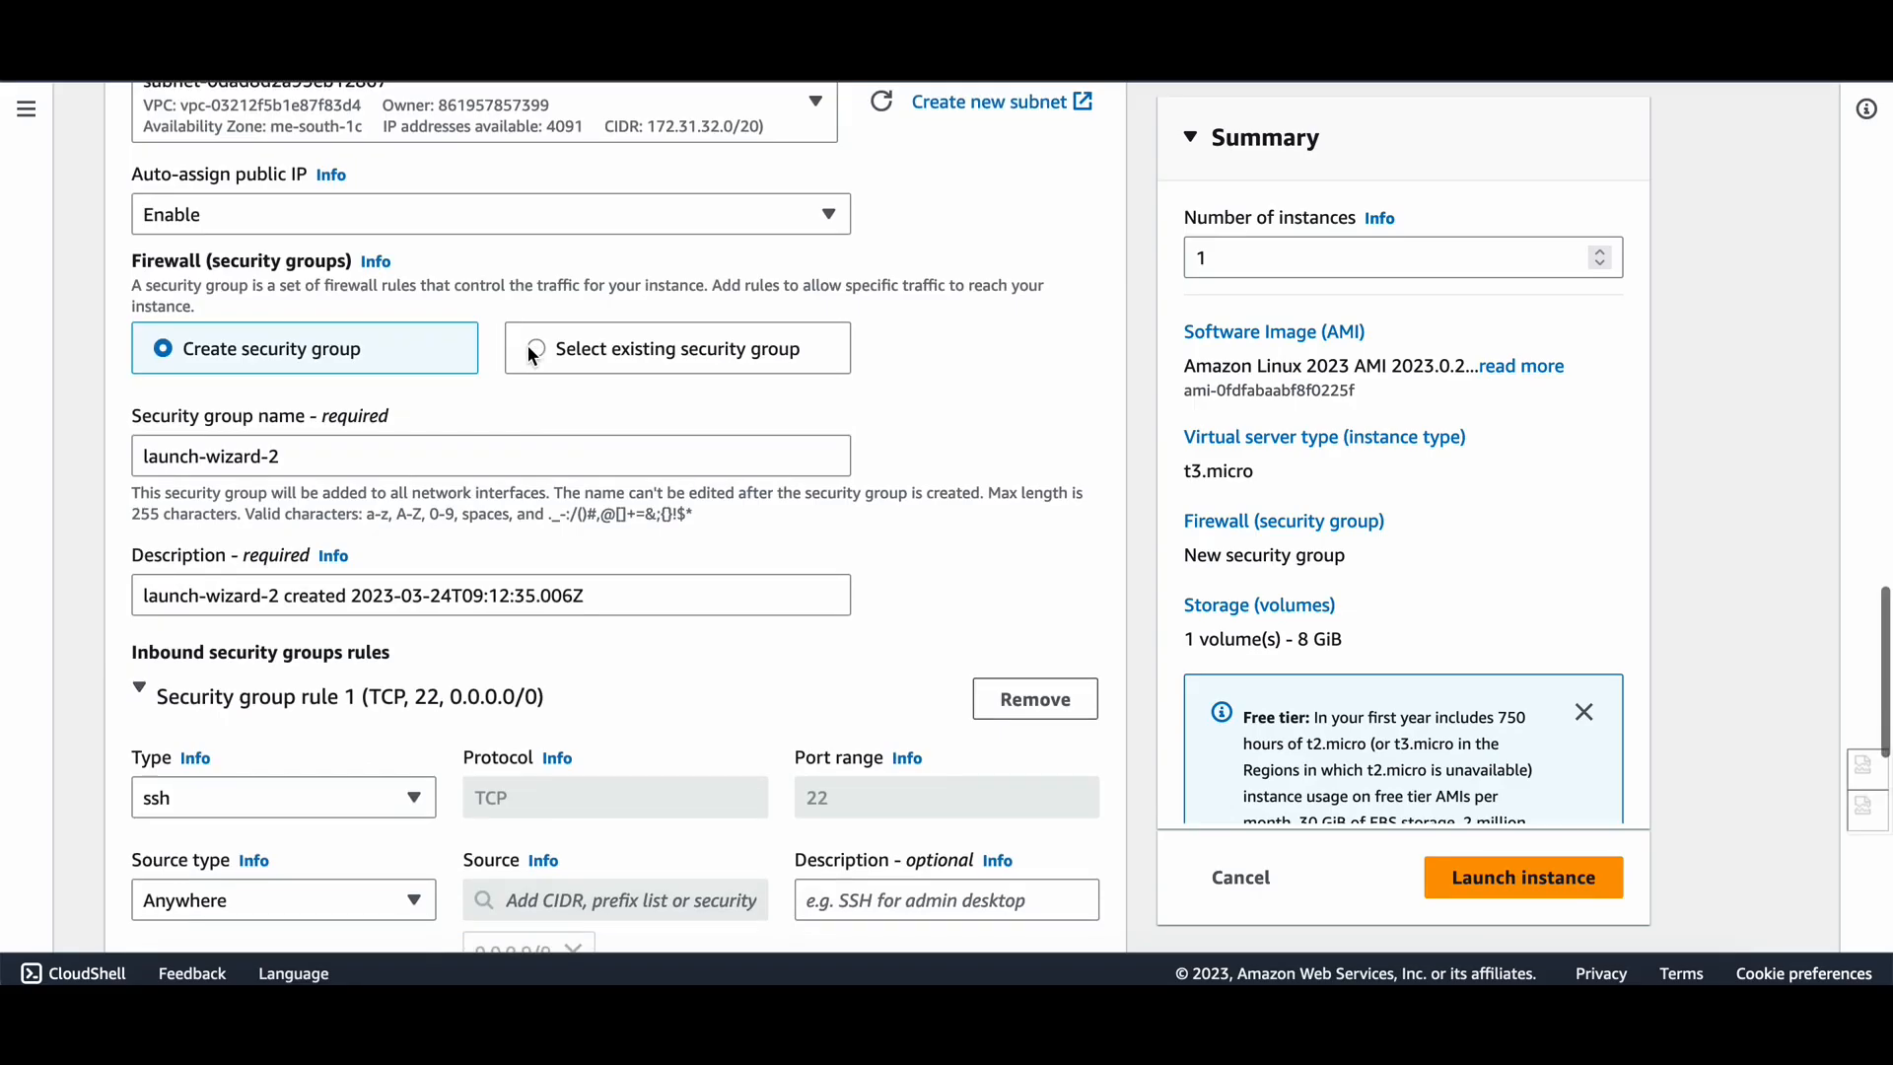
scroll(488, 534, "down", 3)
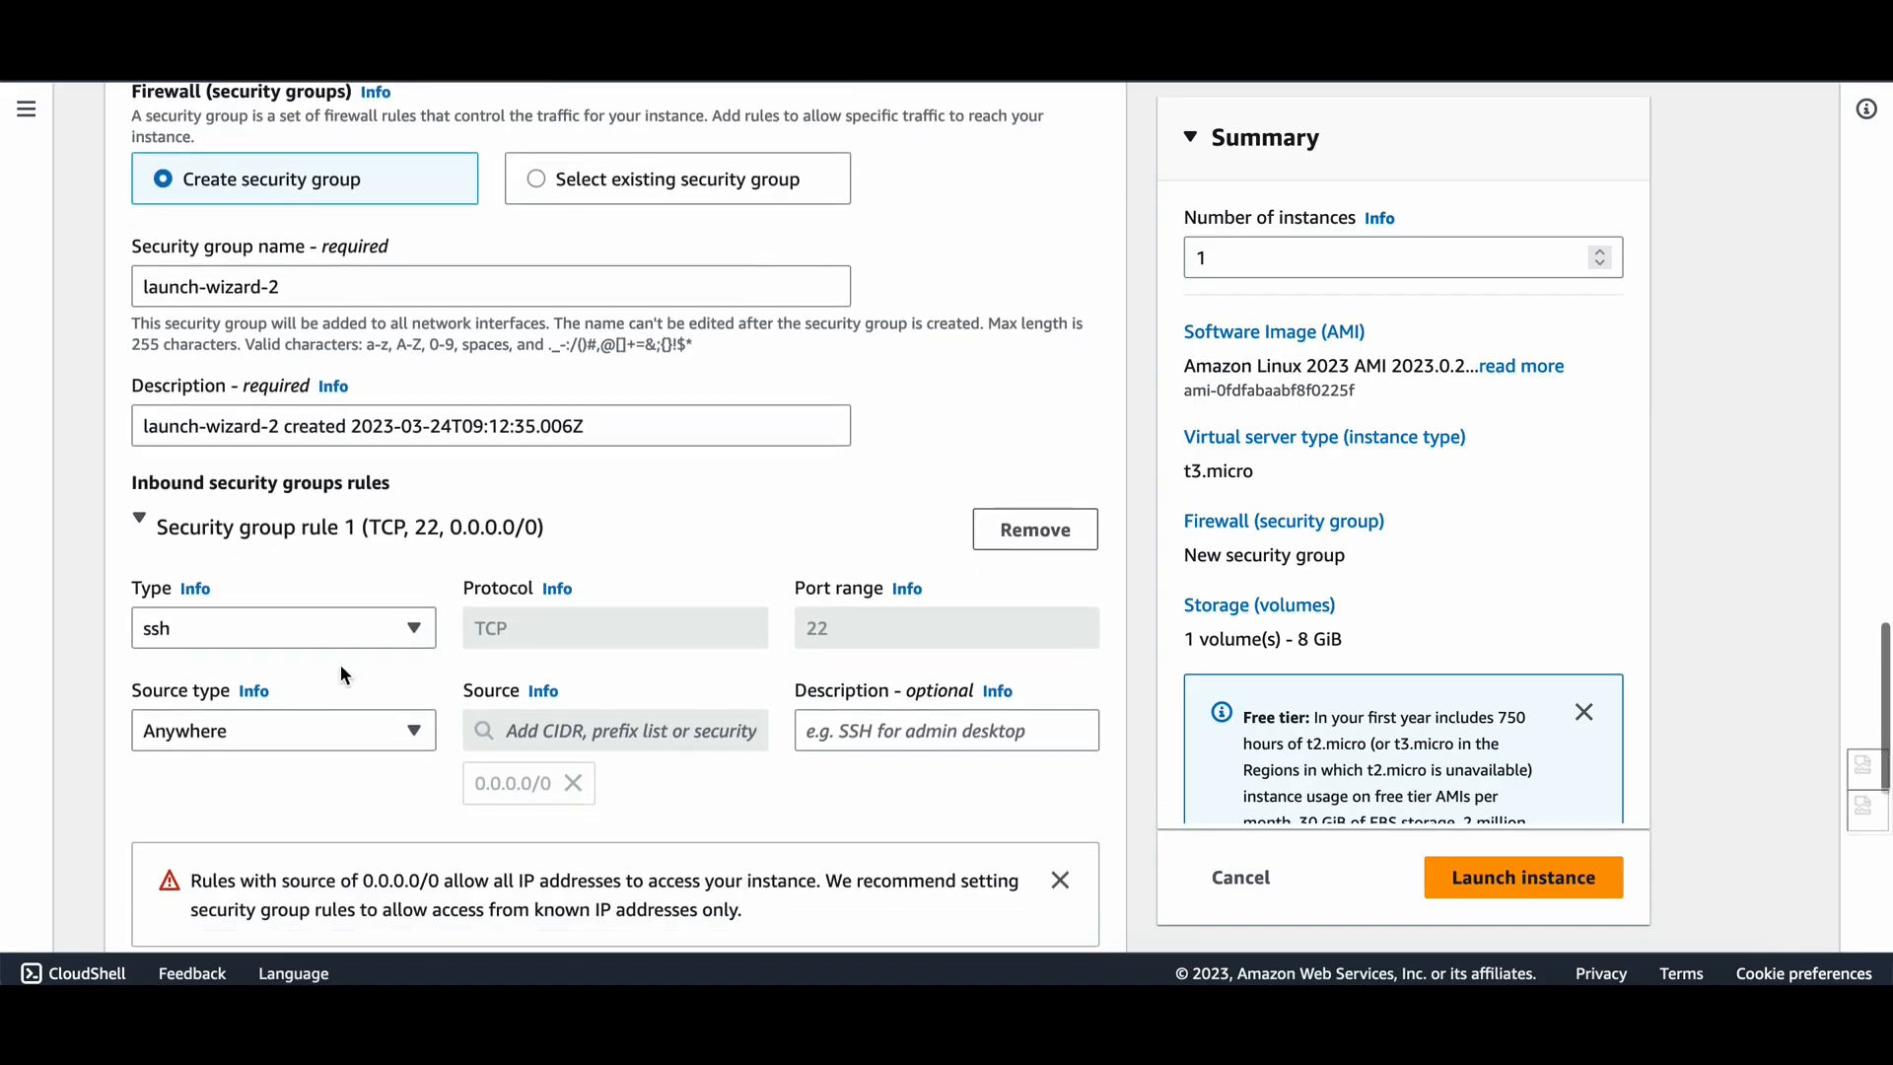
scroll(537, 427, "up", 3)
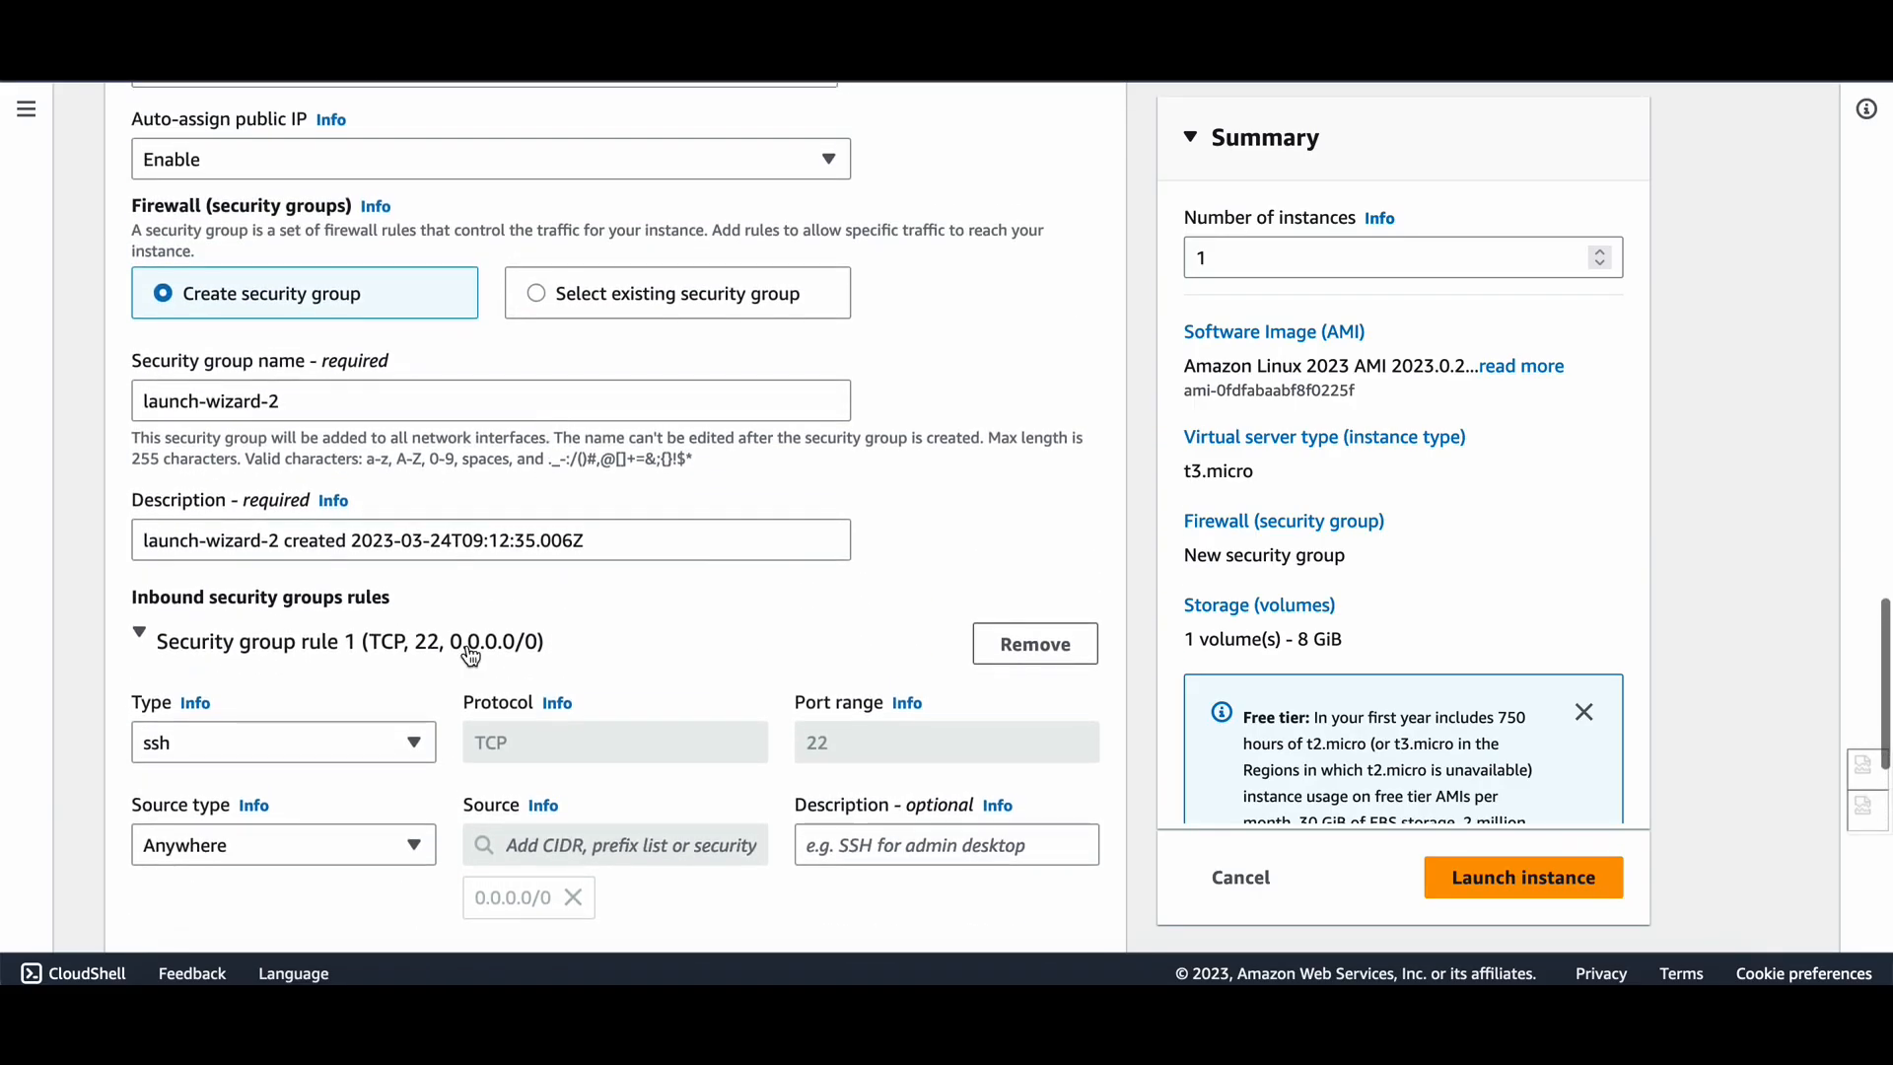
scroll(452, 692, "down", 1)
scroll(452, 692, "down", 1)
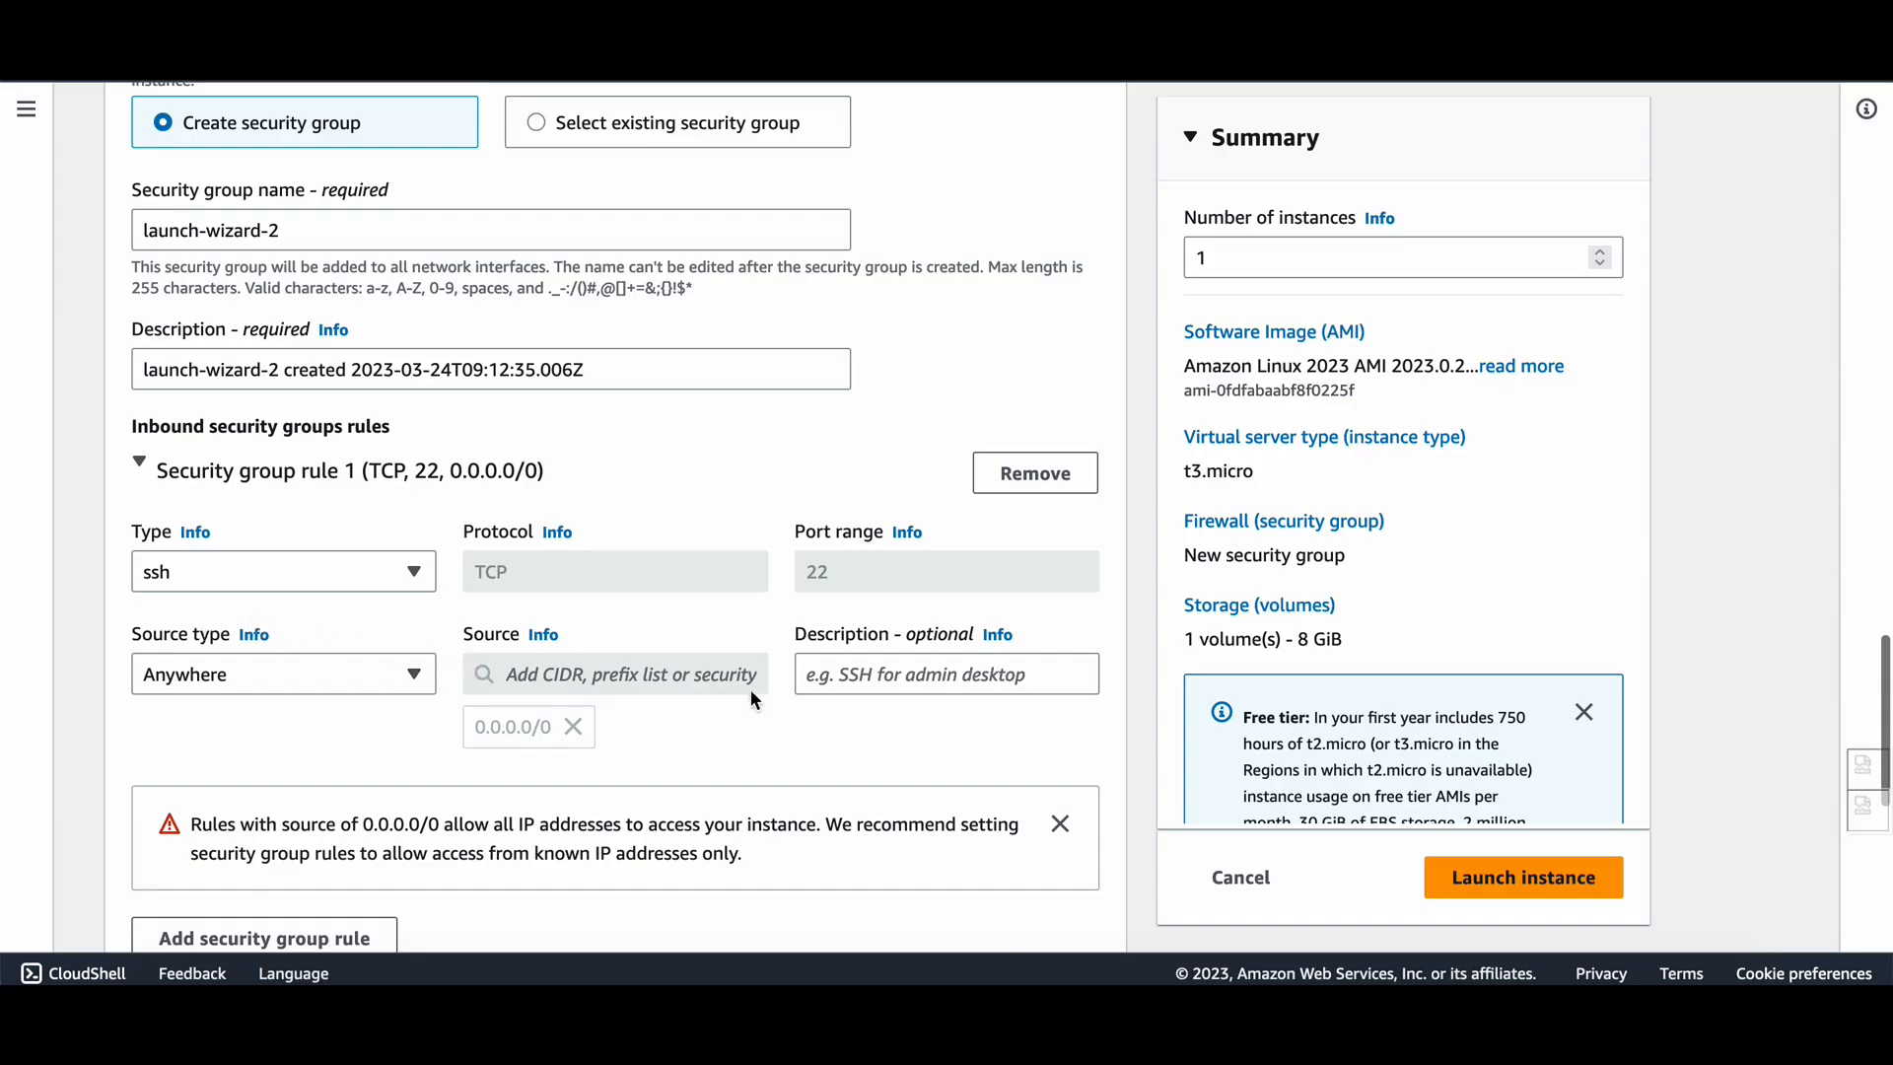
scroll(458, 731, "up", 2)
scroll(457, 732, "down", 3)
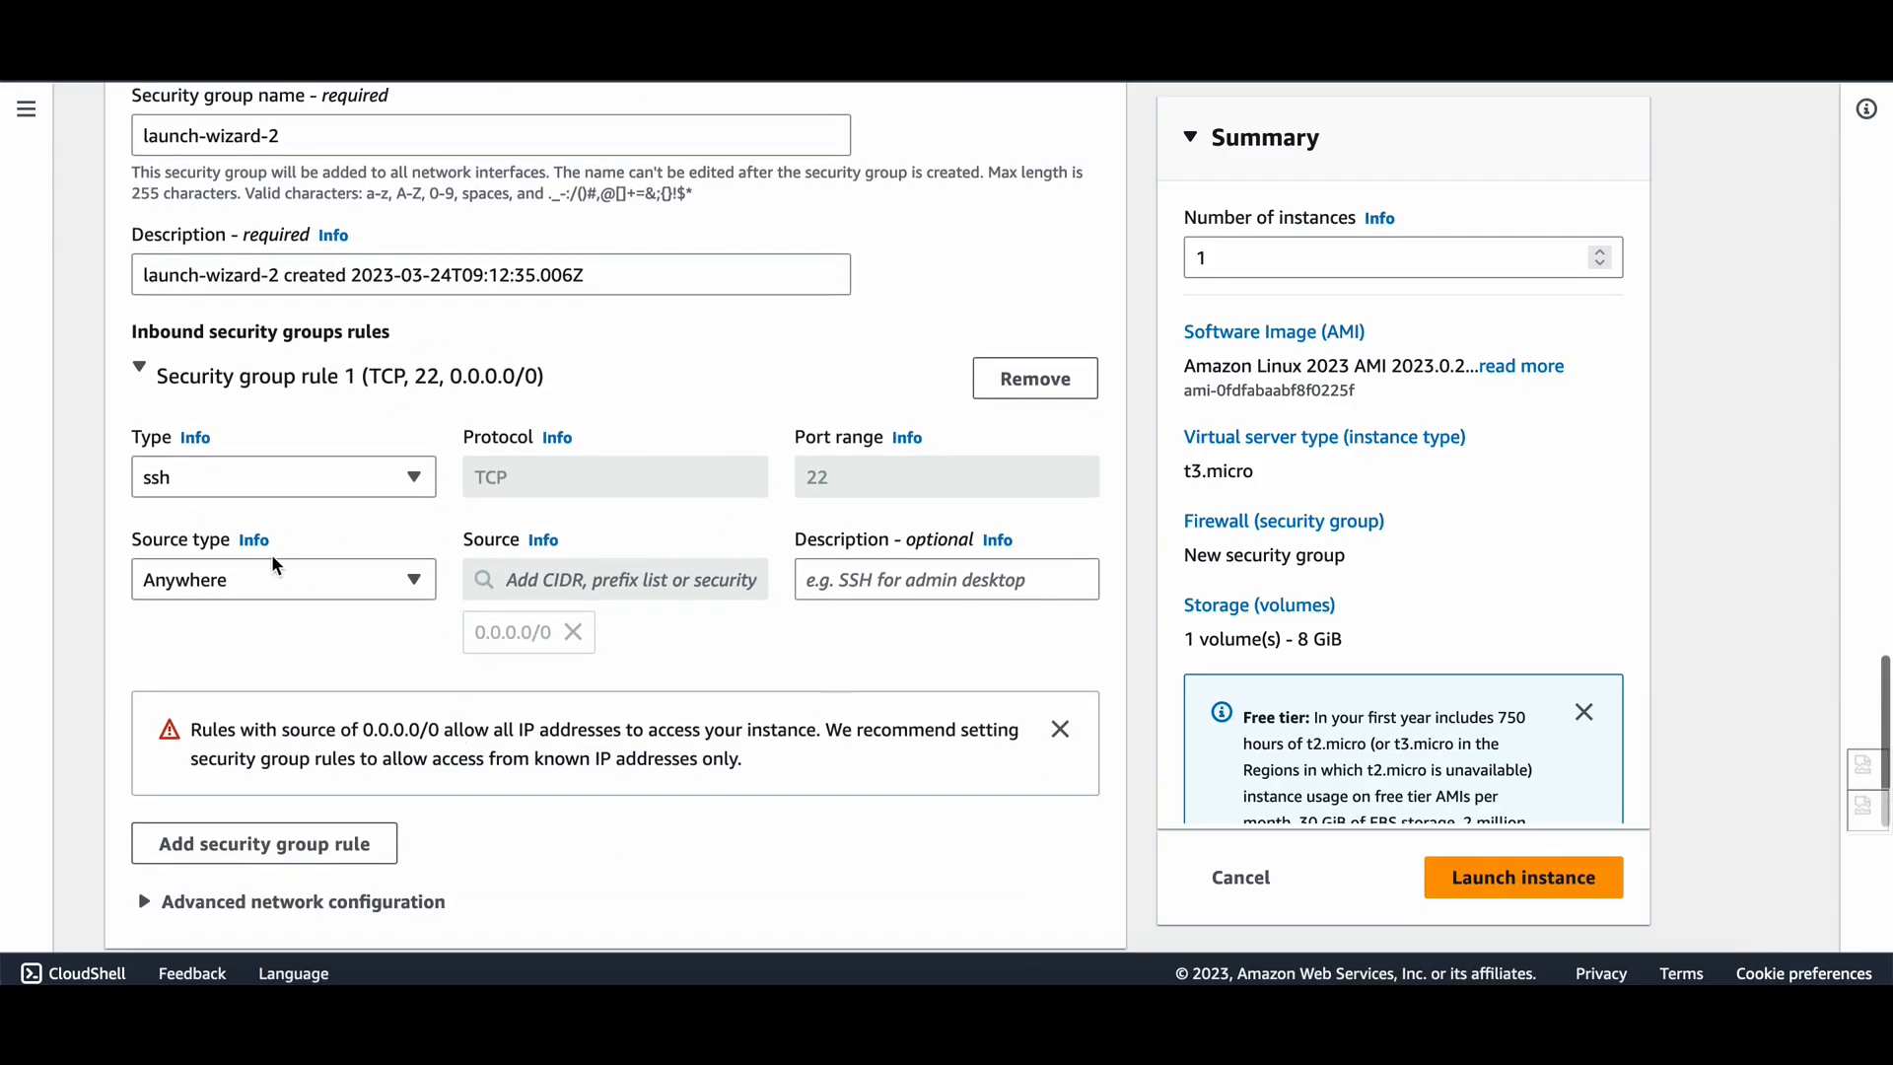
scroll(448, 539, "down", 2)
scroll(843, 667, "up", 1)
scroll(917, 486, "down", 1)
scroll(917, 486, "up", 10)
scroll(915, 483, "up", 1)
scroll(915, 483, "down", 8)
scroll(850, 407, "up", 7)
scroll(850, 406, "up", 4)
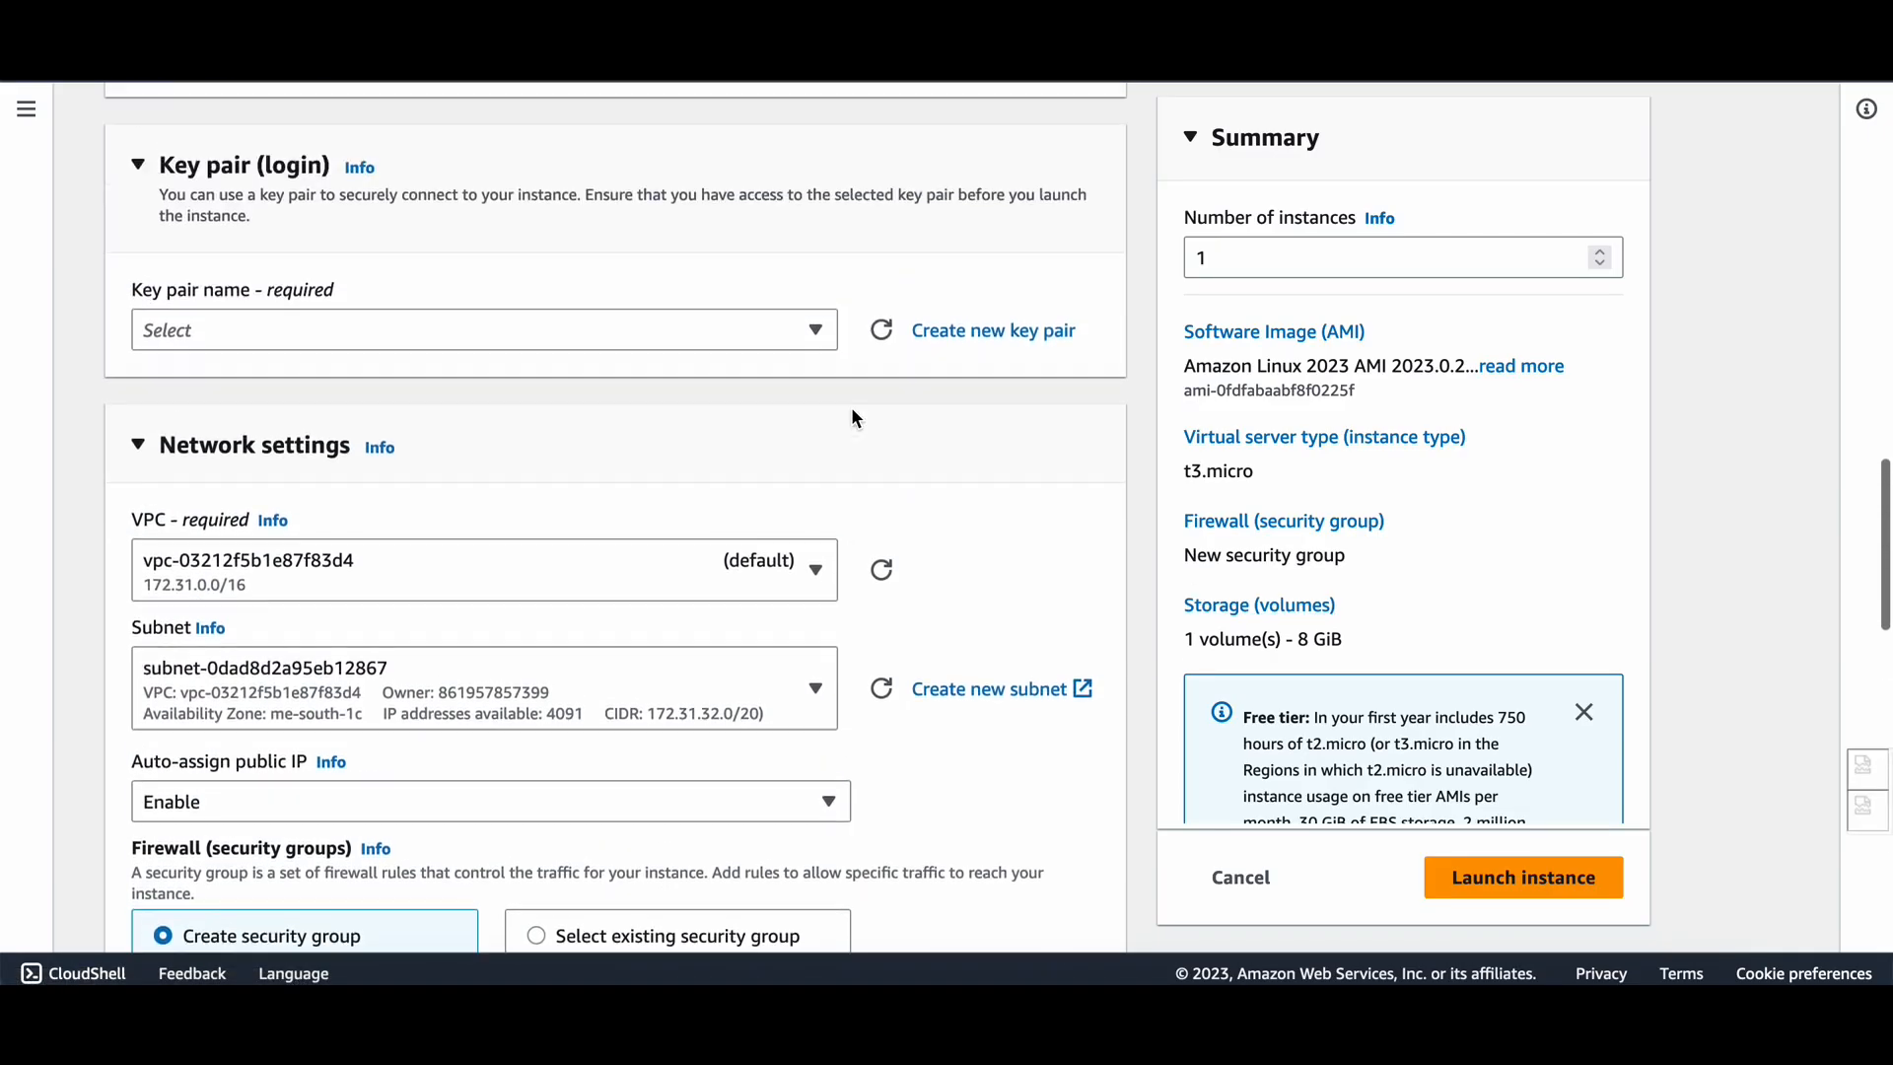
Create and download a new key pair named bahrain, then launch the instance.
left_click(820, 418)
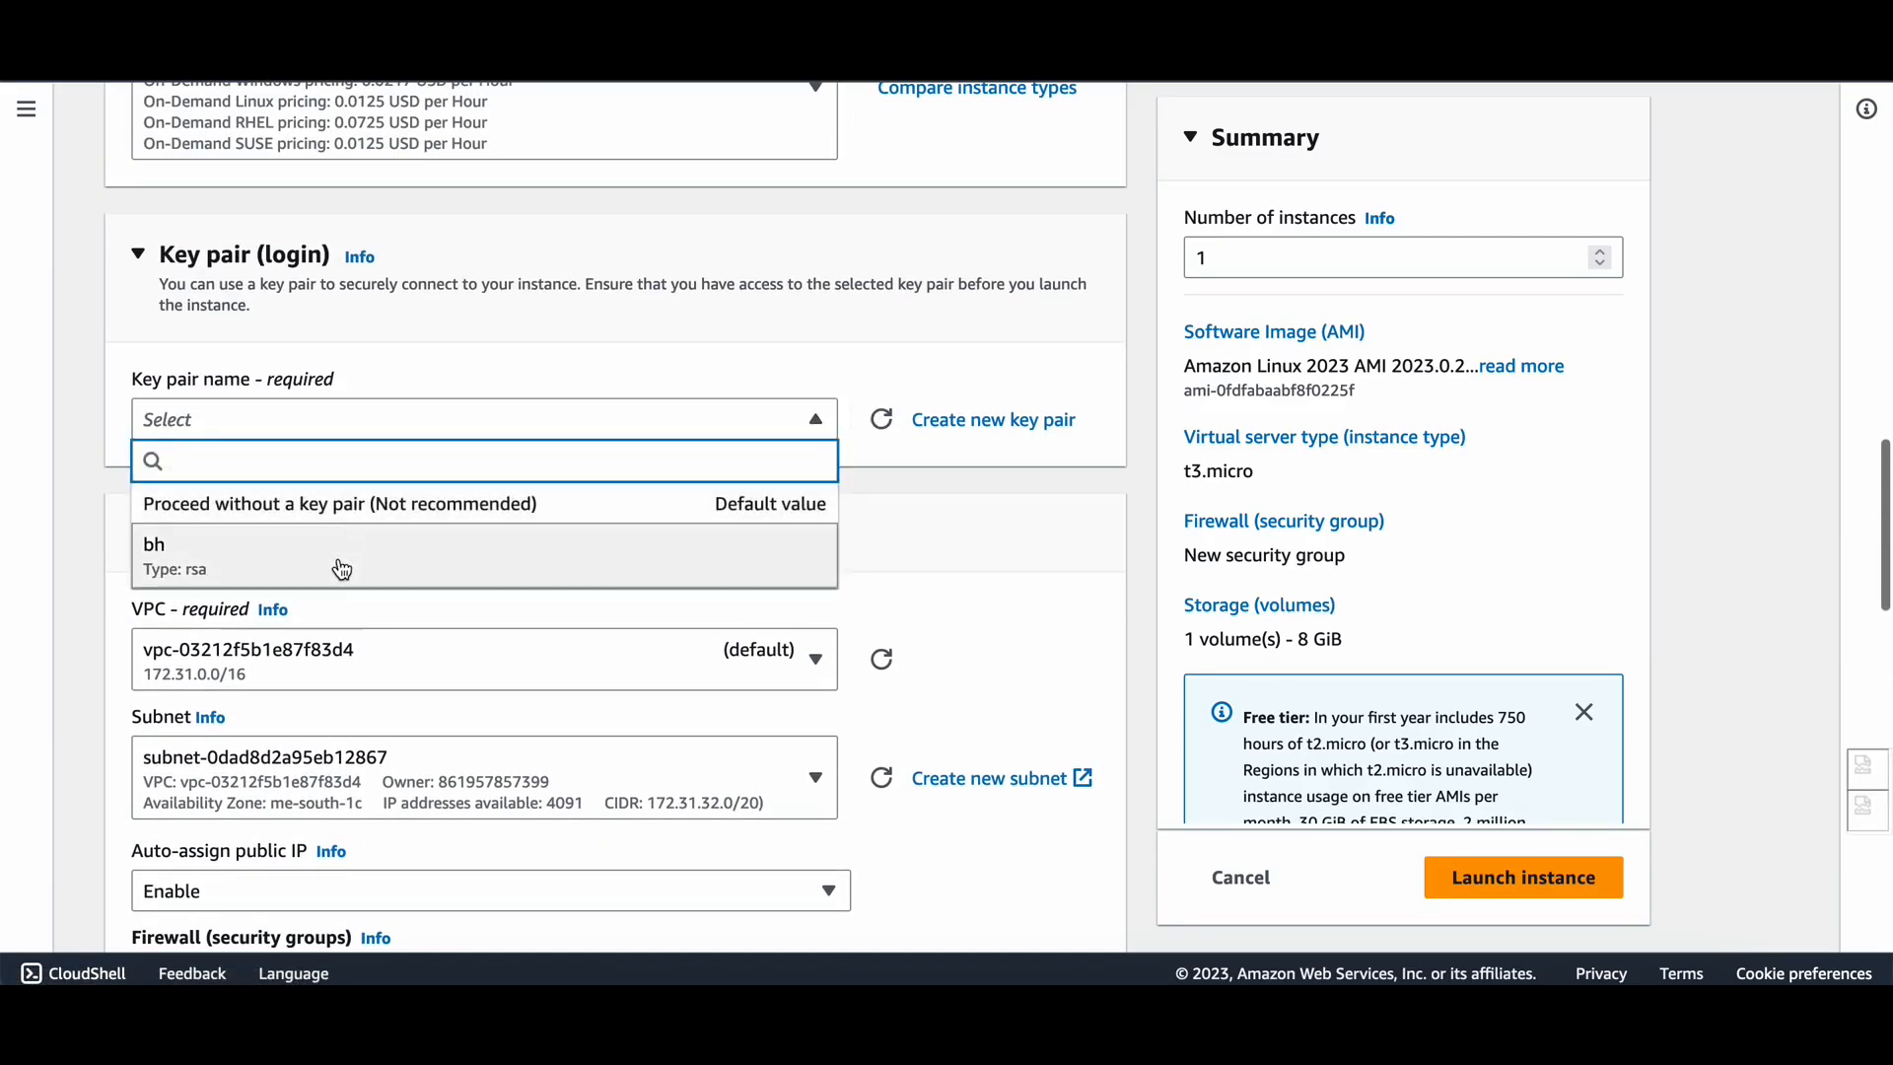
left_click(962, 439)
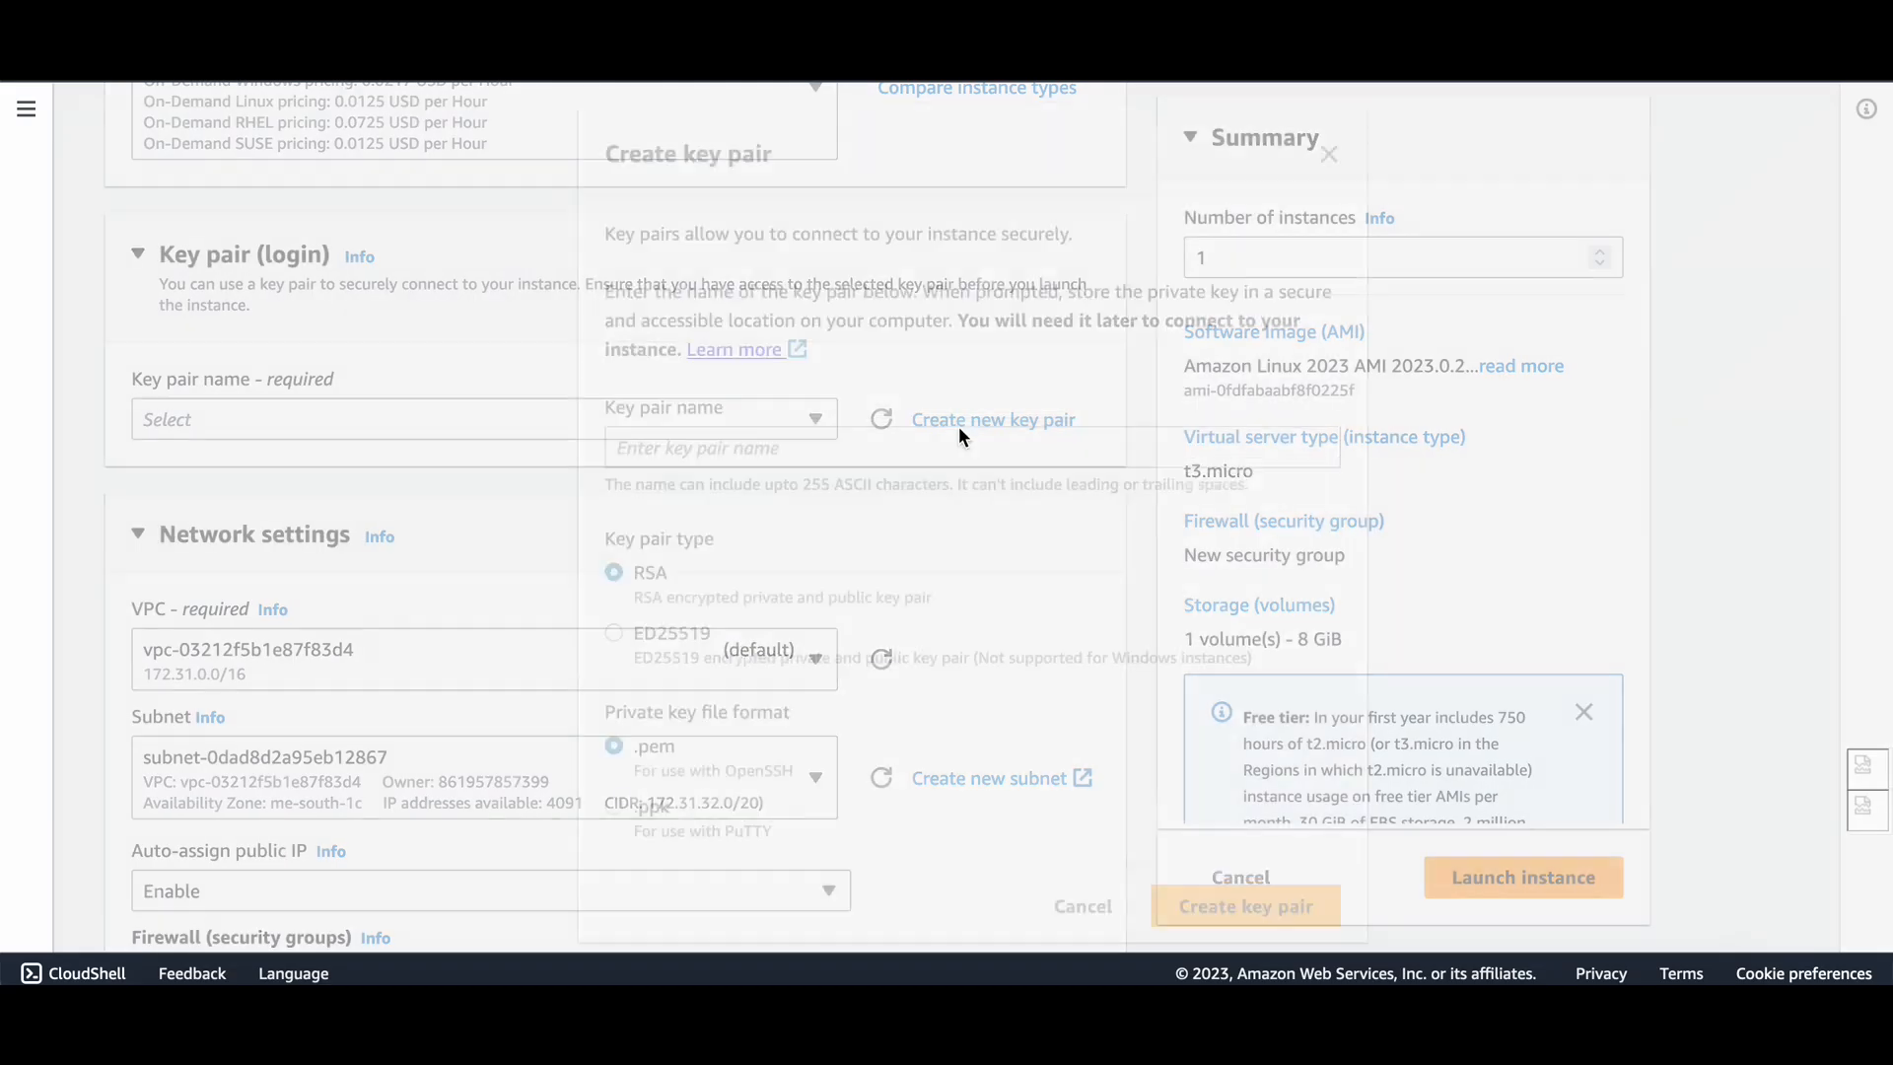
left_click(732, 440)
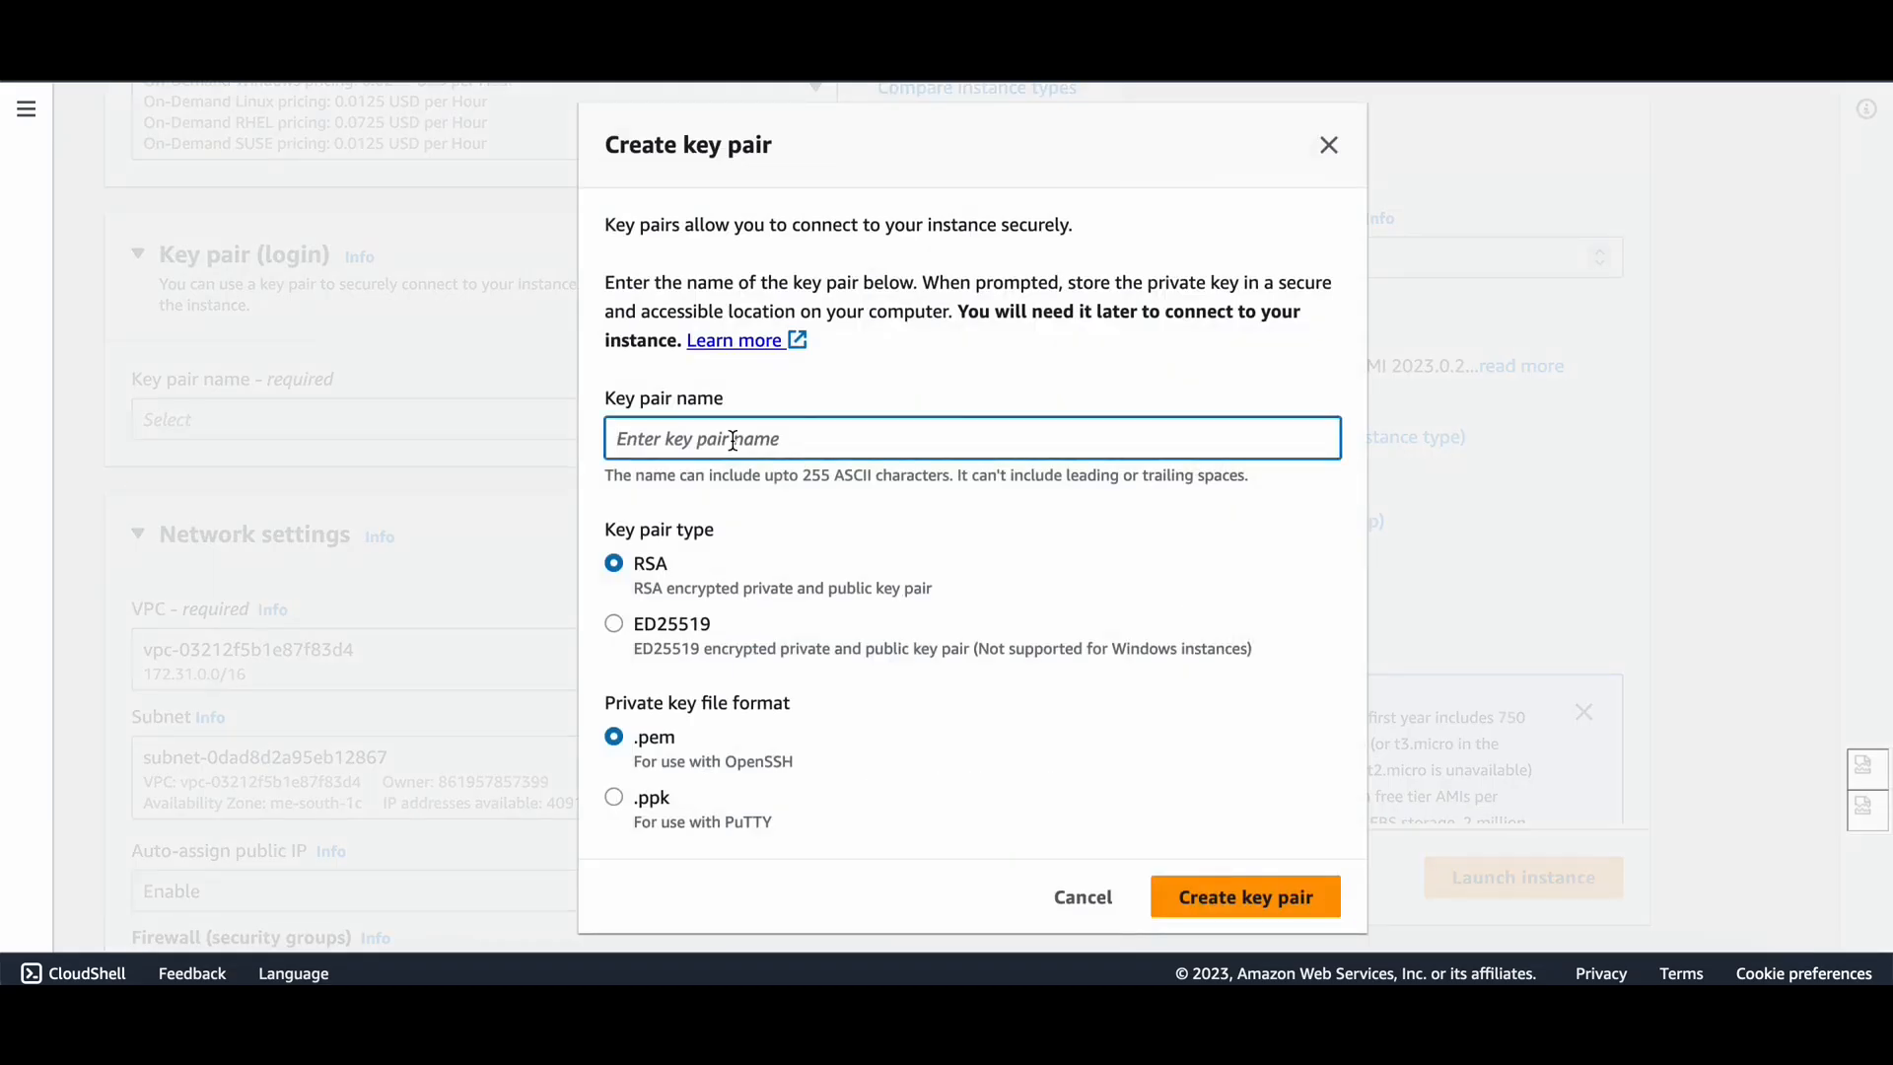
type("bahrain")
left_click(1225, 896)
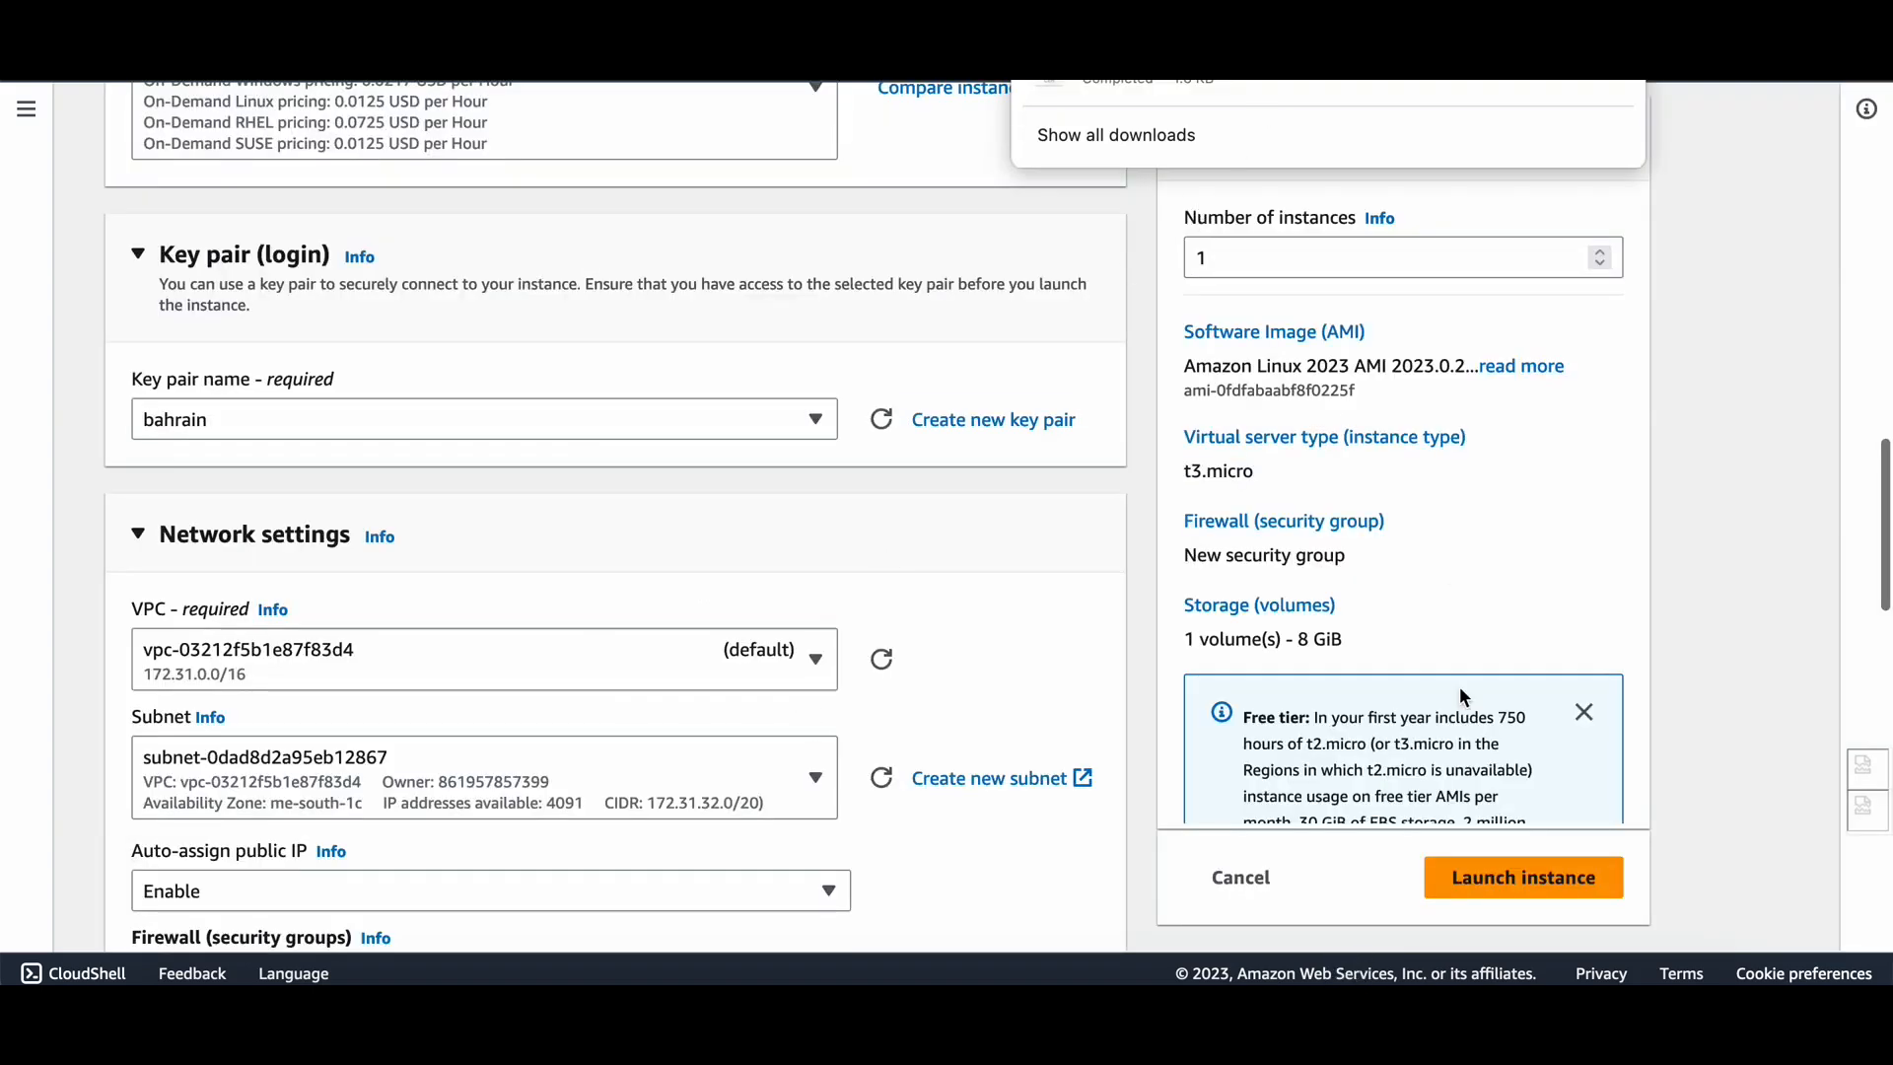
left_click(1541, 892)
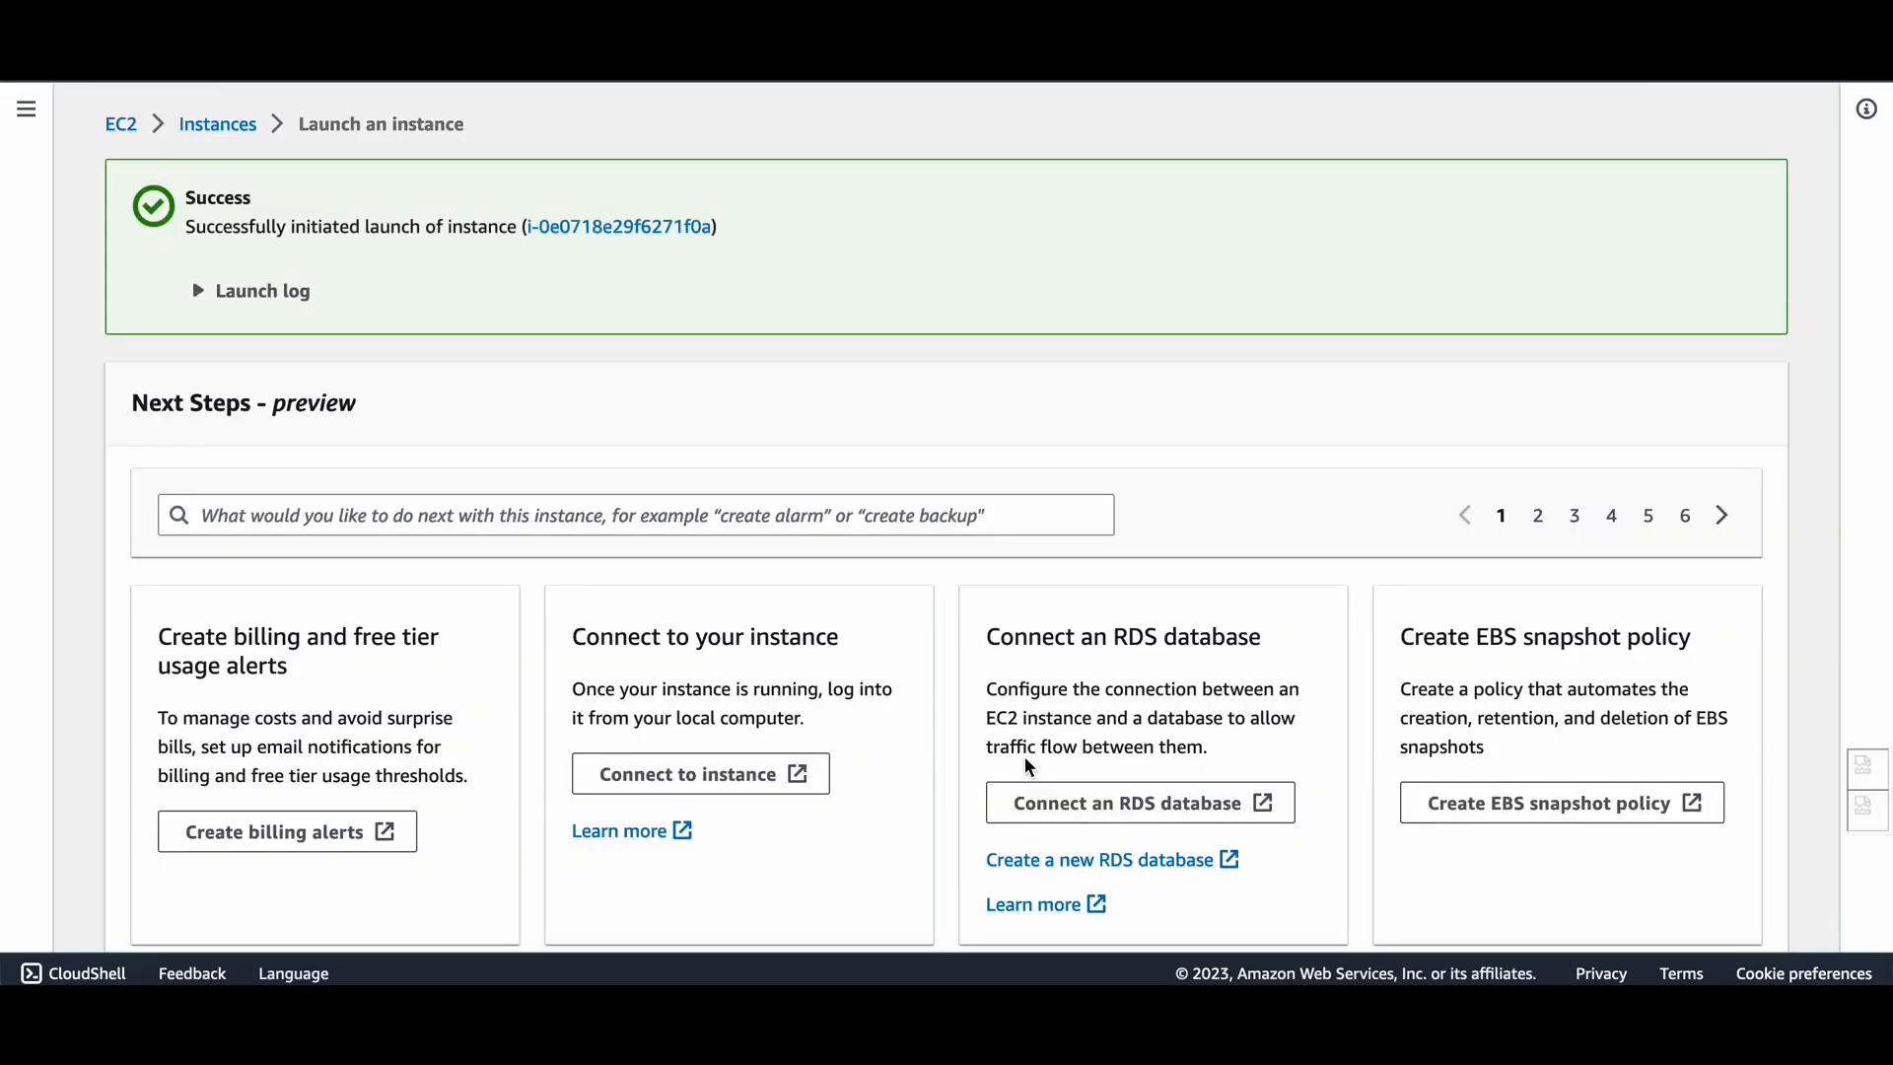
Open the Serveresay-rsa instance's SSH connect steps and copy the chmod 400 bahrain.pem command.
scroll(960, 757, "down", 2)
scroll(960, 758, "up", 2)
left_click(565, 233)
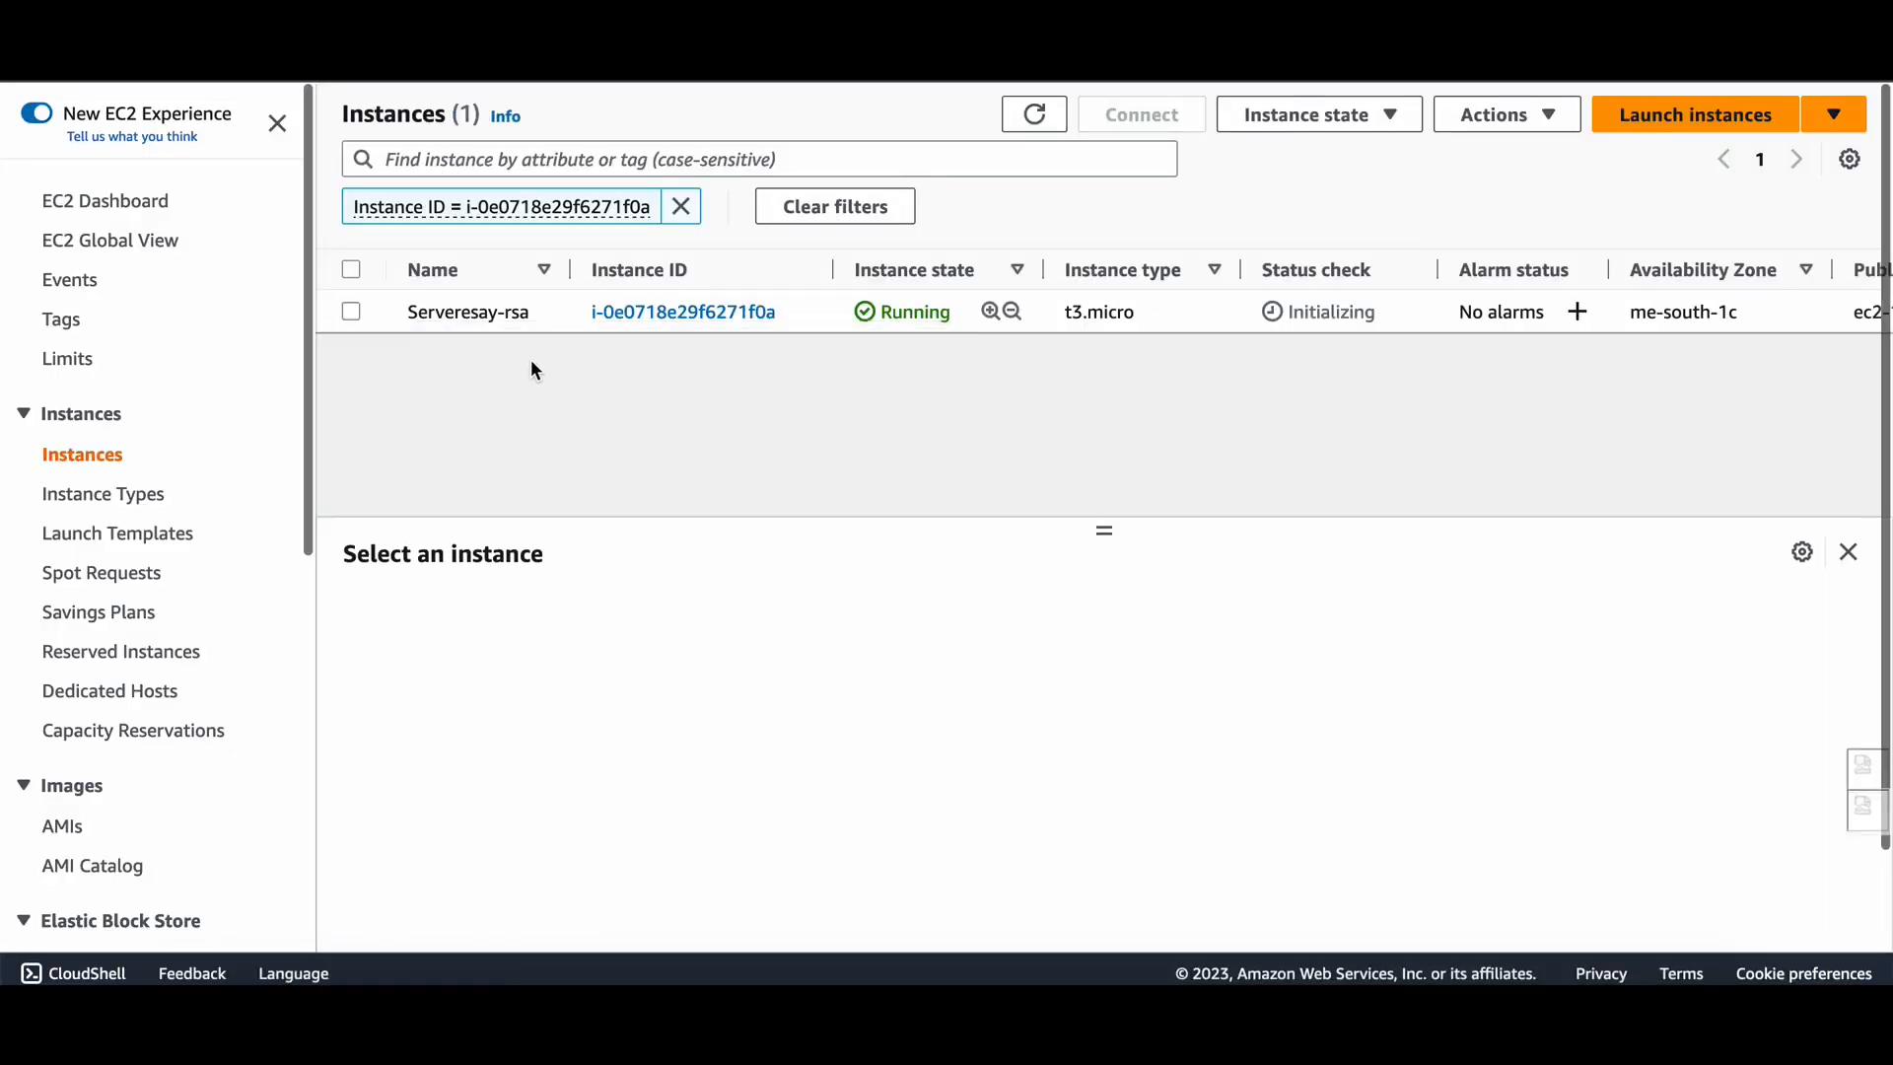
left_click(352, 313)
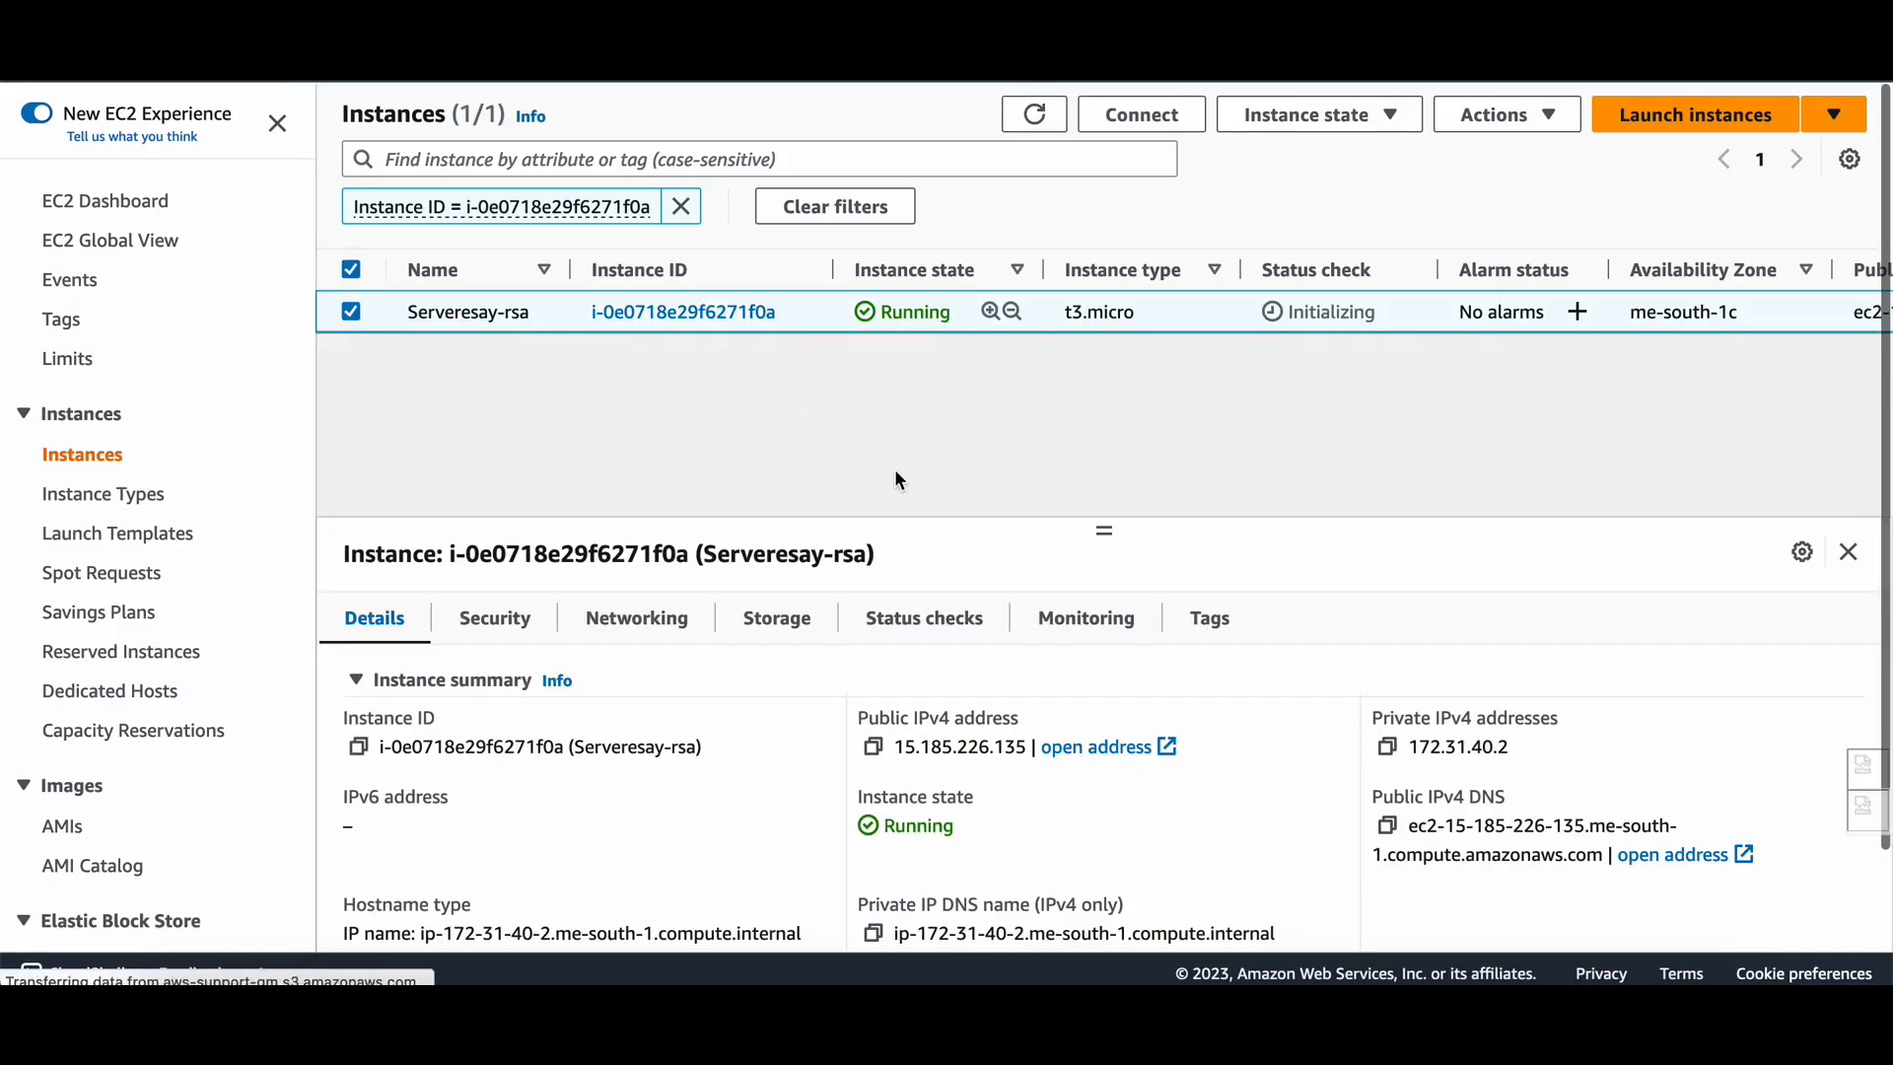
left_click(1141, 126)
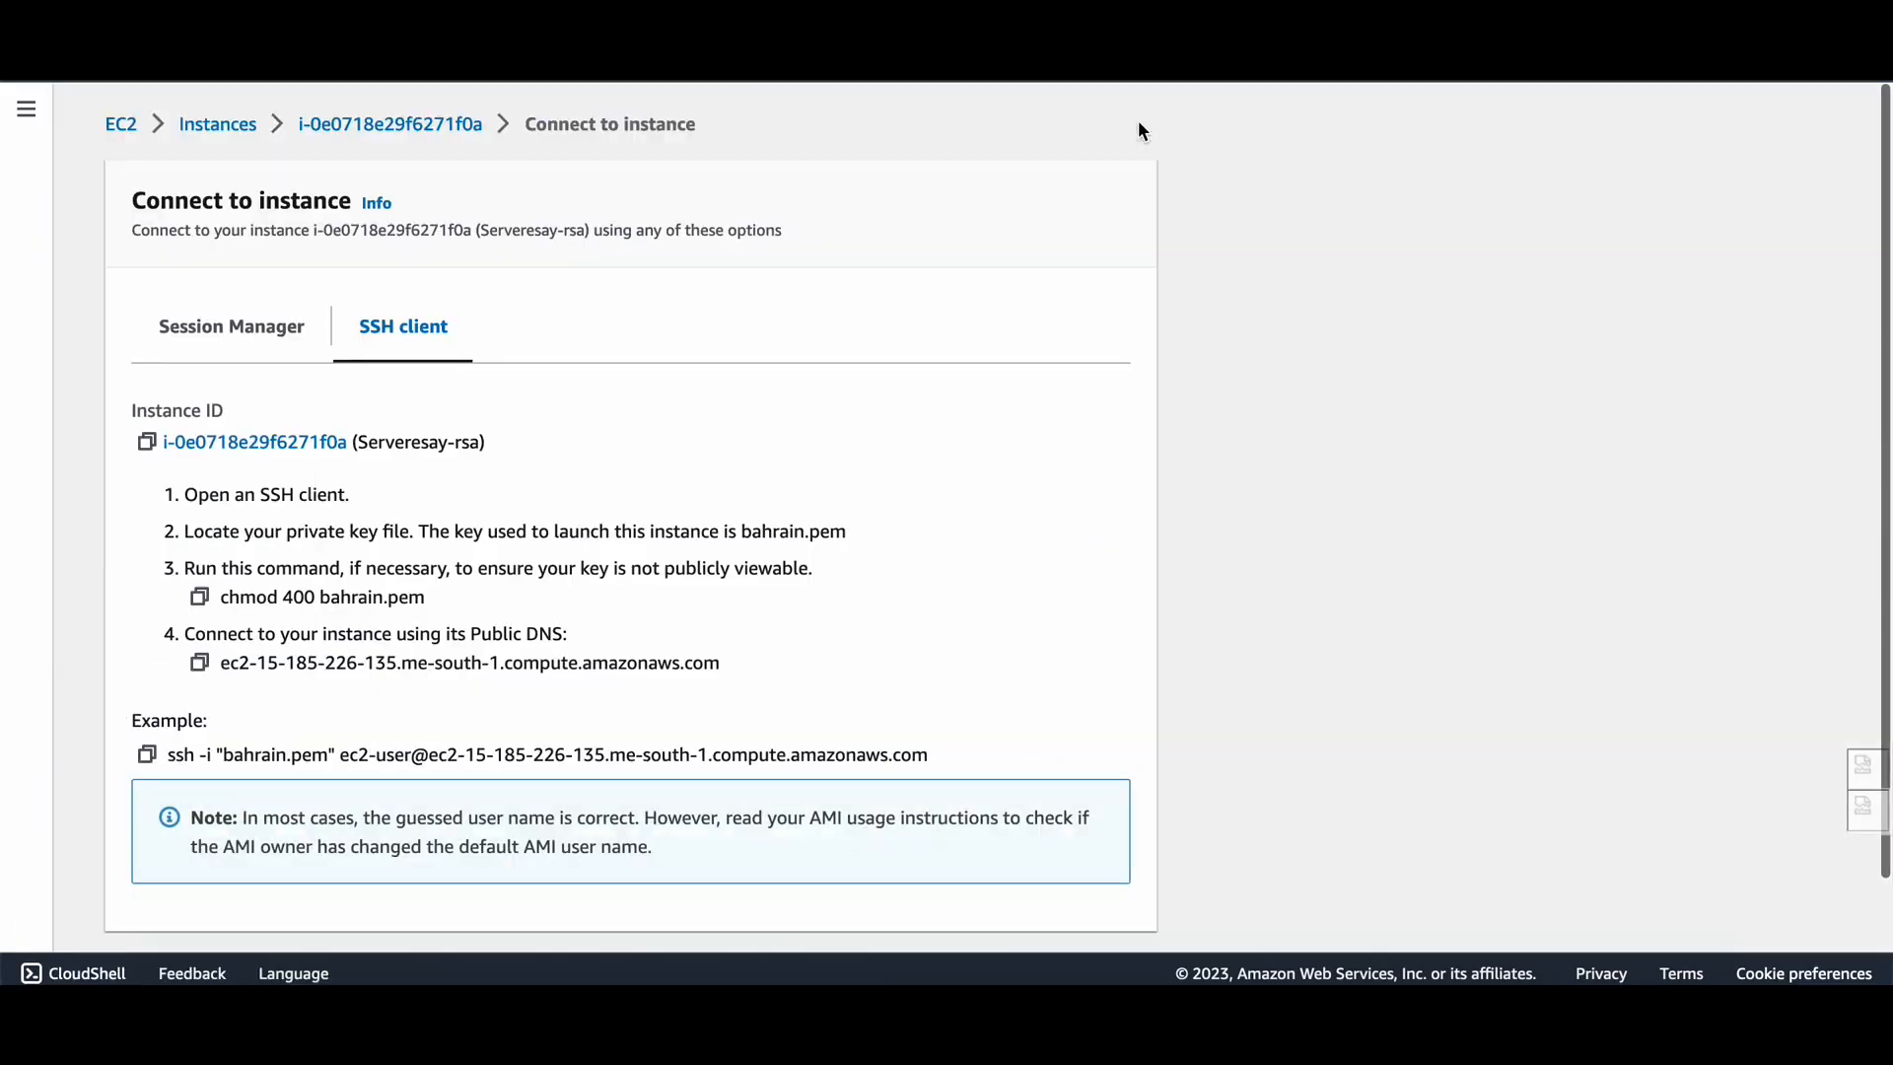
left_click(199, 596)
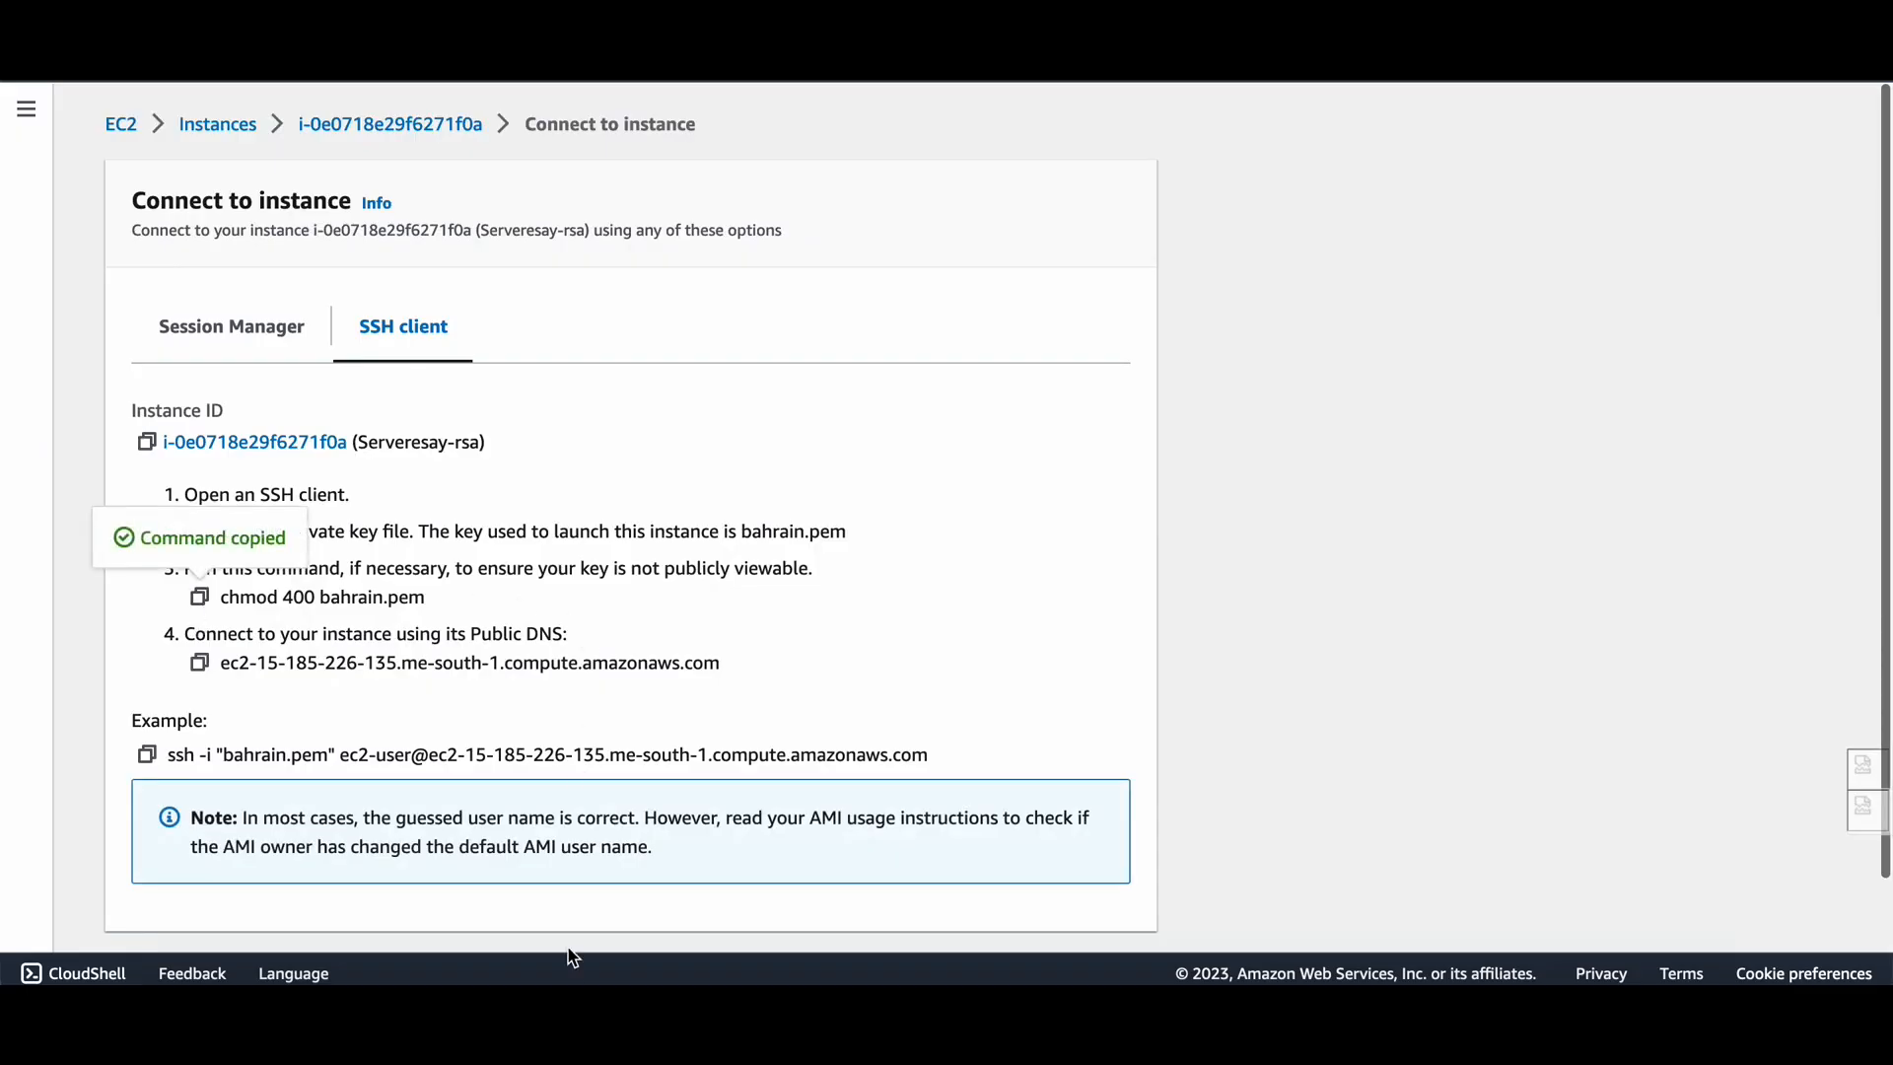
left_click(592, 955)
Run chmod 400 bahrain.pem in the terminal to restrict the key's permissions.
key("Return")
key("Return")
key("Return")
key("Return")
key("Return")
key("Return")
key("Return")
key("Return")
key("Return")
key("Return")
key("Return")
key("Return")
key("Return")
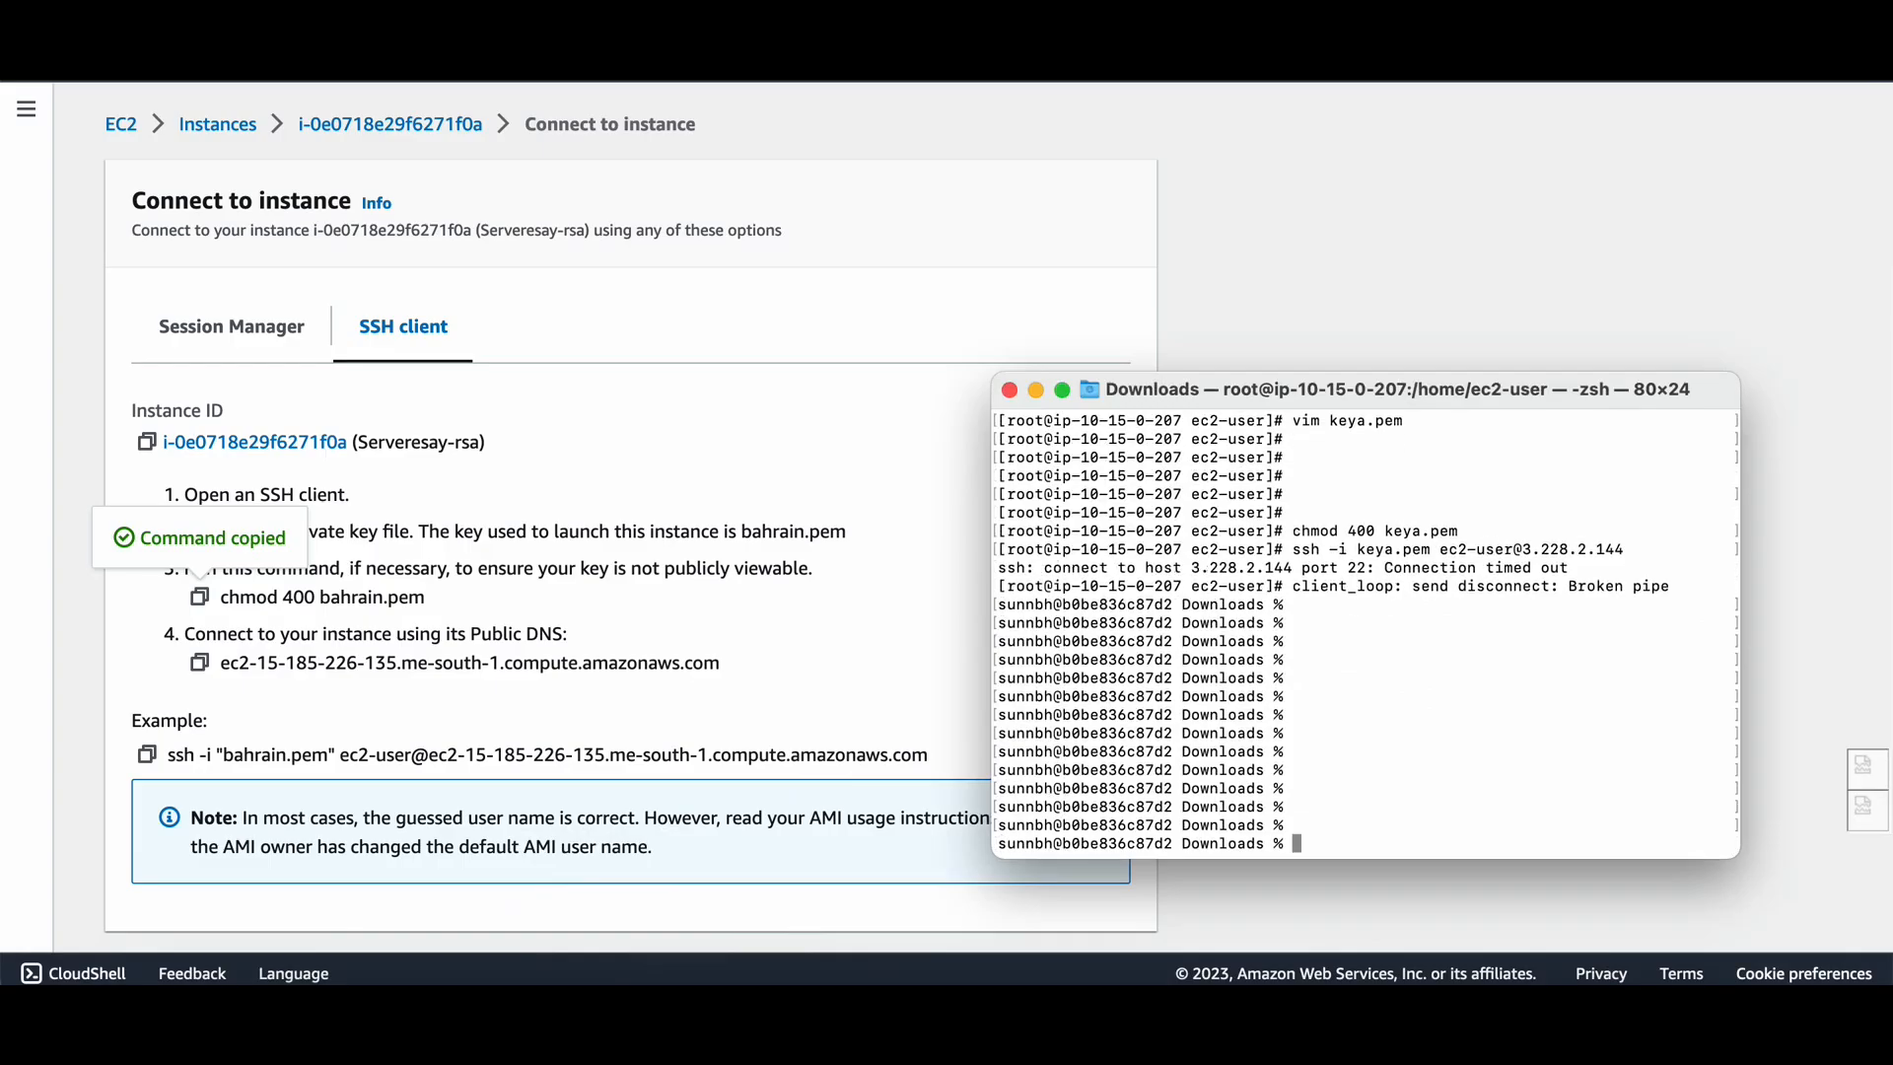
key("Return")
key("Return")
key("Return")
key("Return")
key("Return")
key("Return")
key("Return")
key("Return")
key("Return")
key("Return")
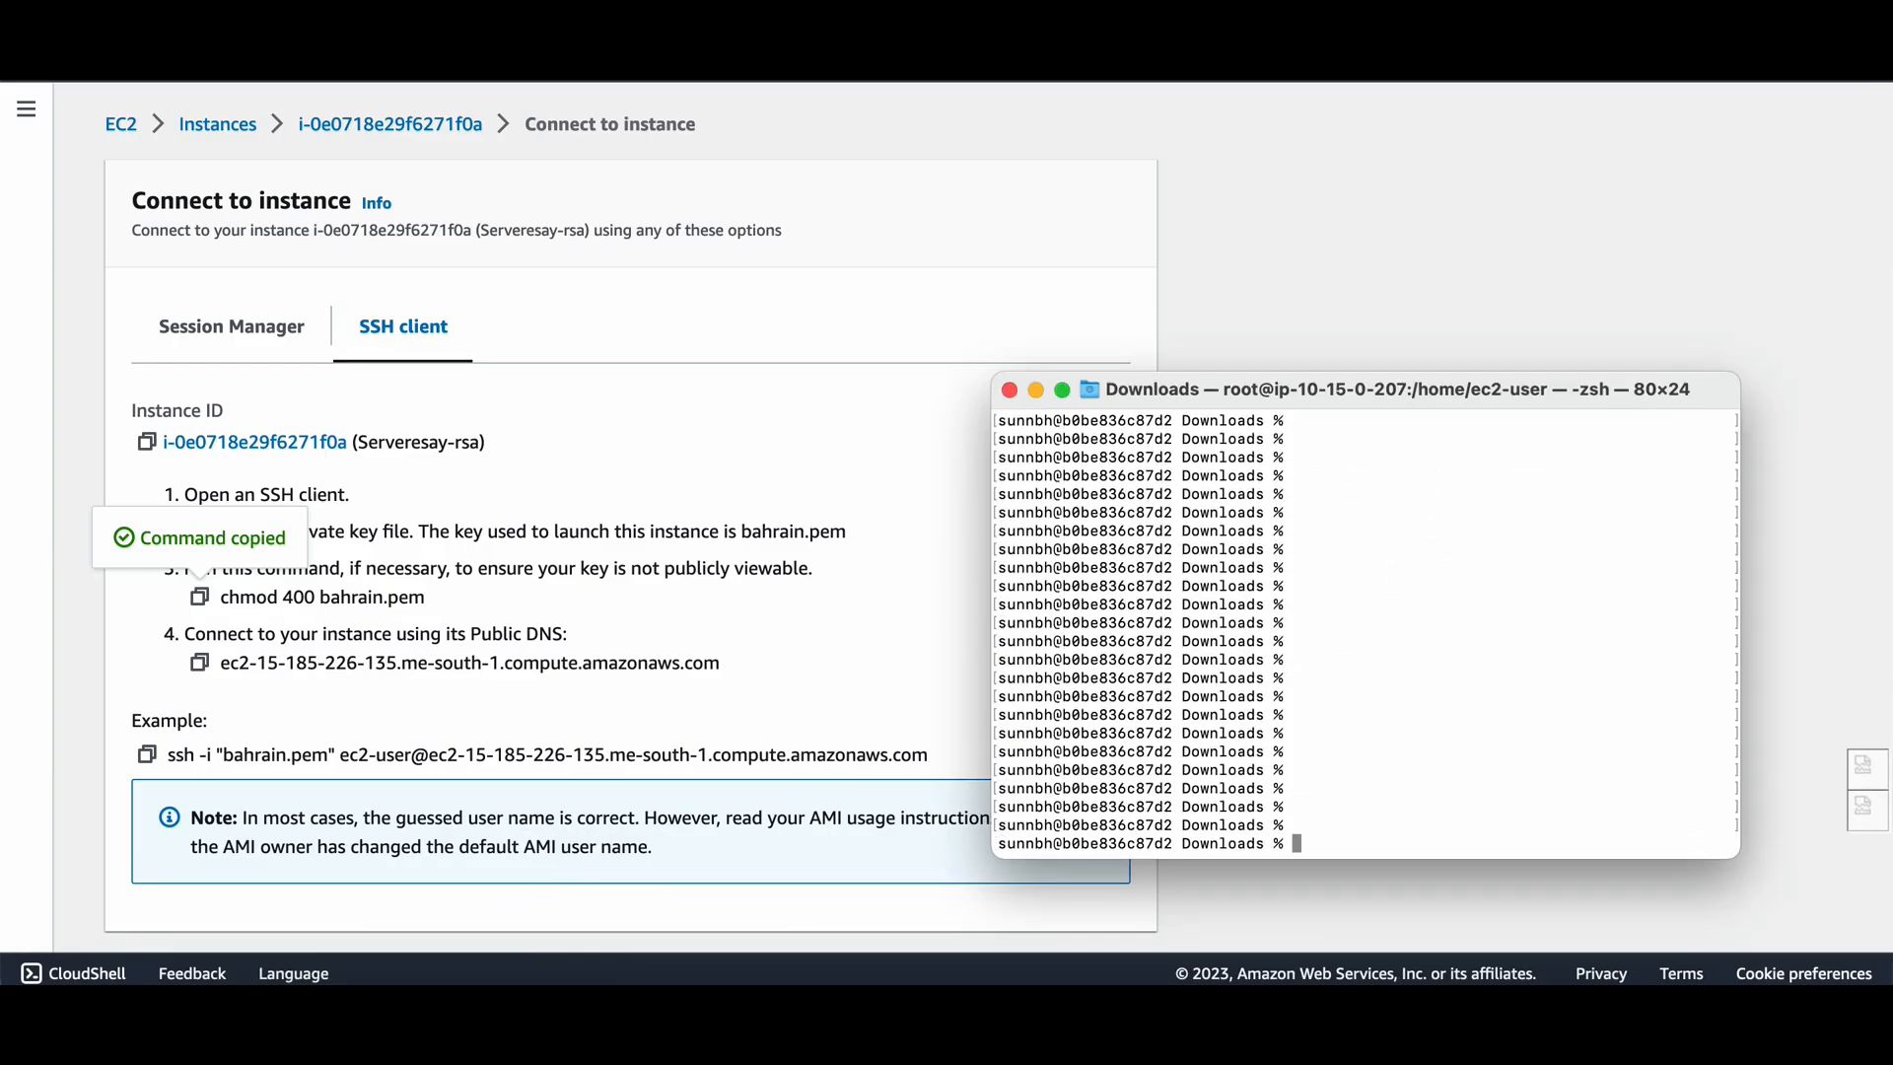
key("super+v")
key("Return")
key("Return")
key("Return")
Run the example ssh -i command and accept the host key with yes to log in as ec2-user.
left_click(148, 755)
key("super+Tab")
key("super+v")
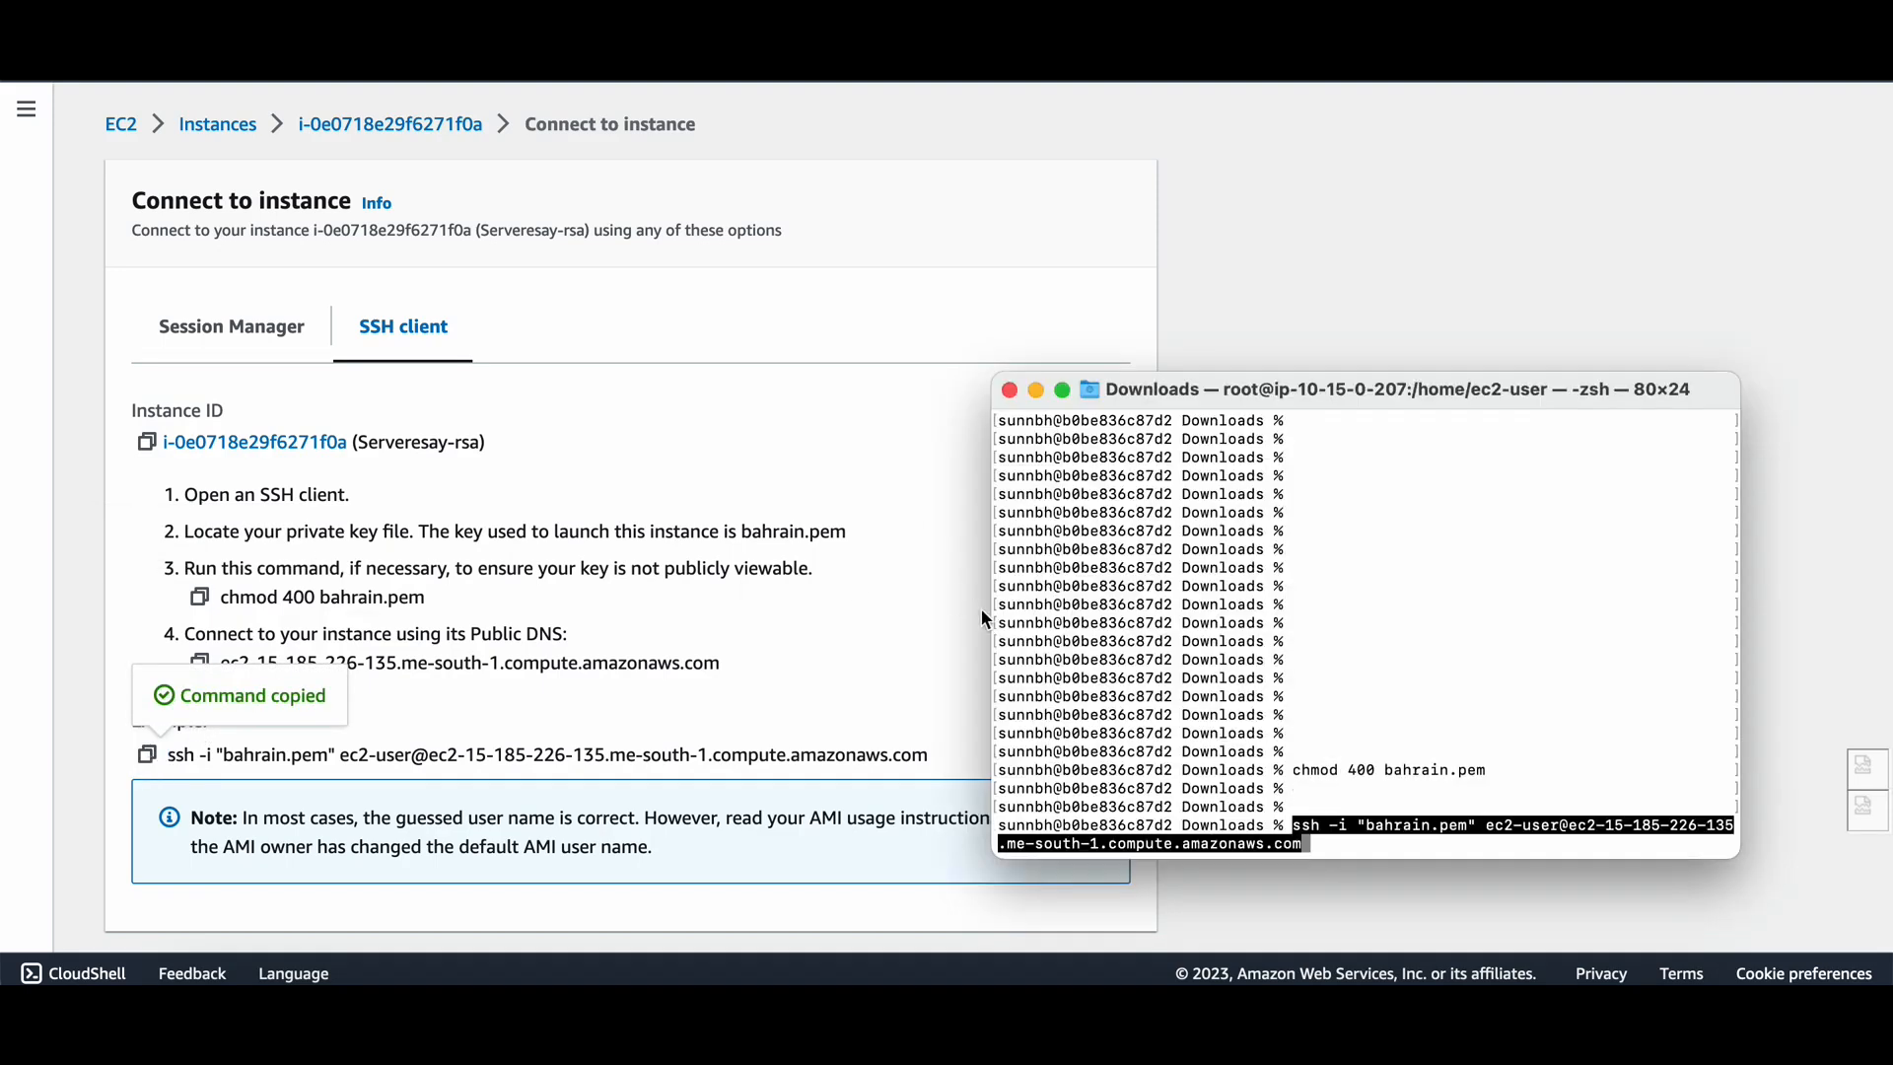
key("Return")
type("yes")
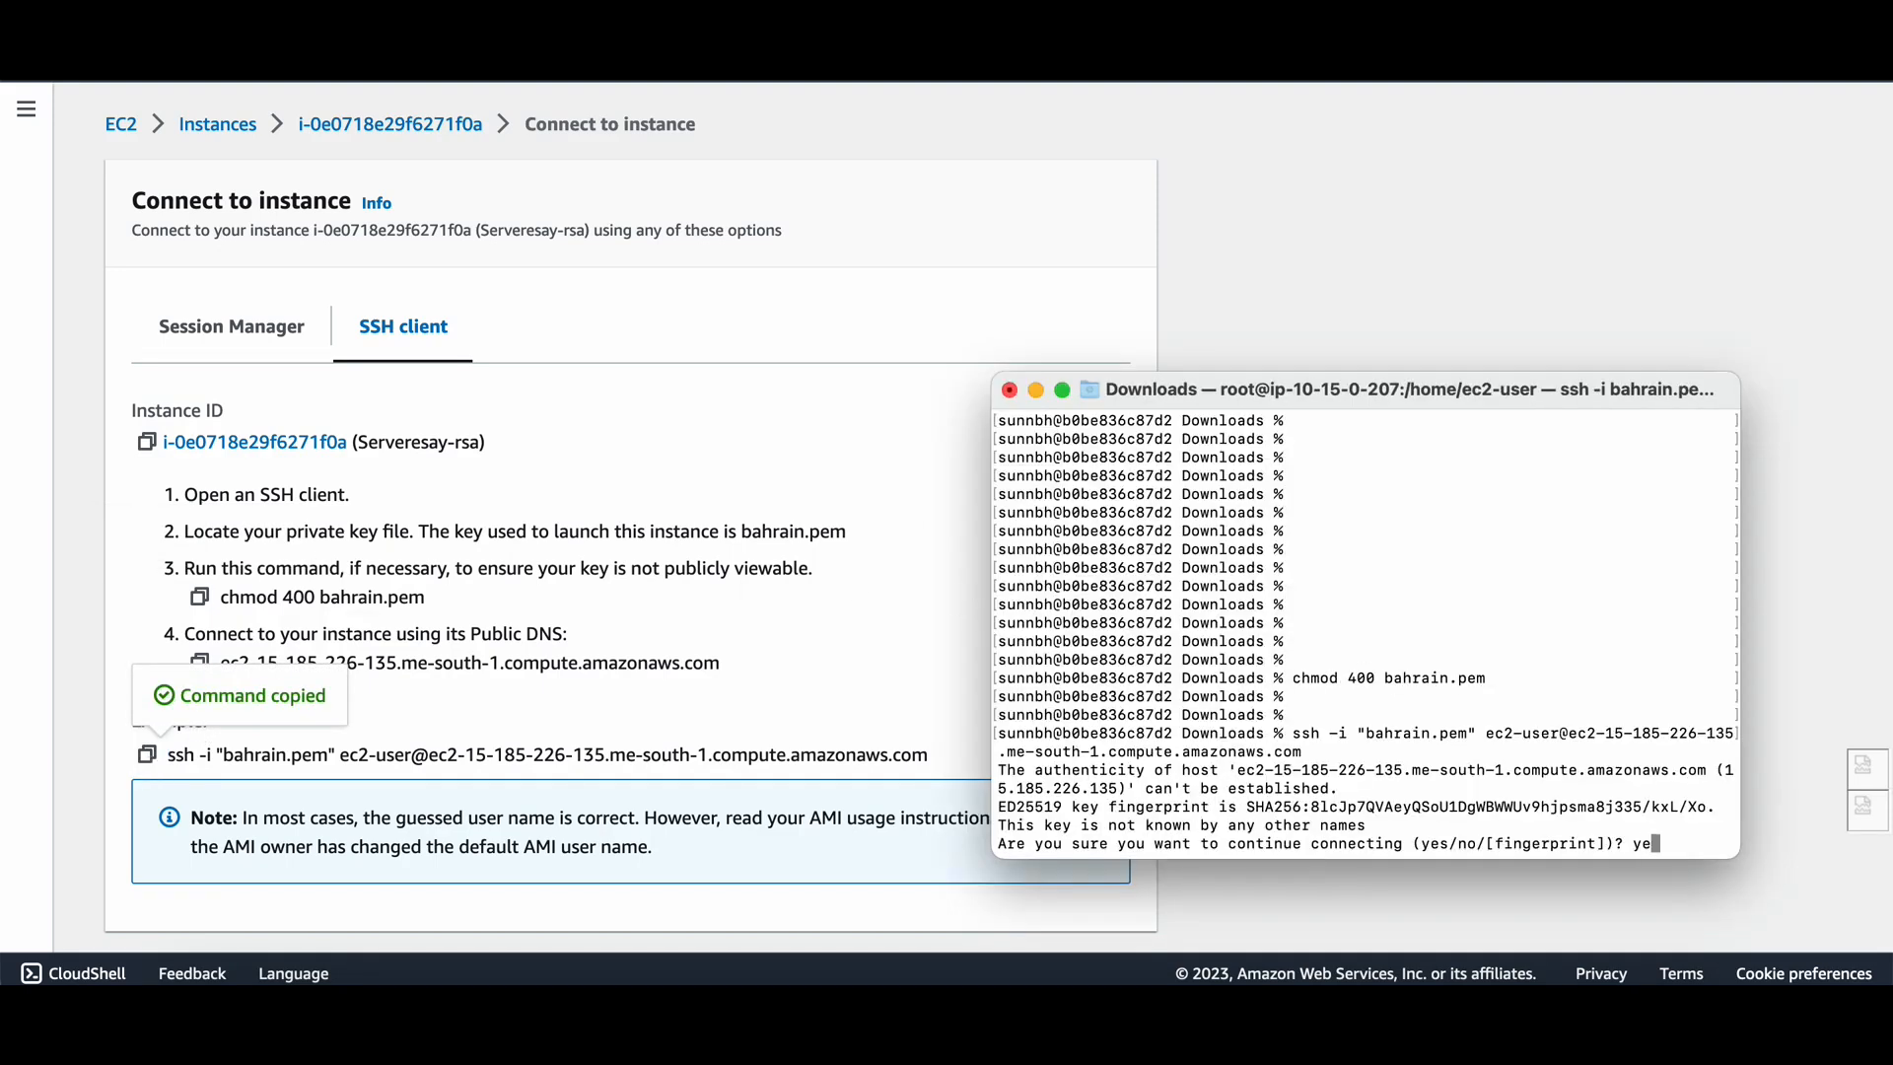
key("Return")
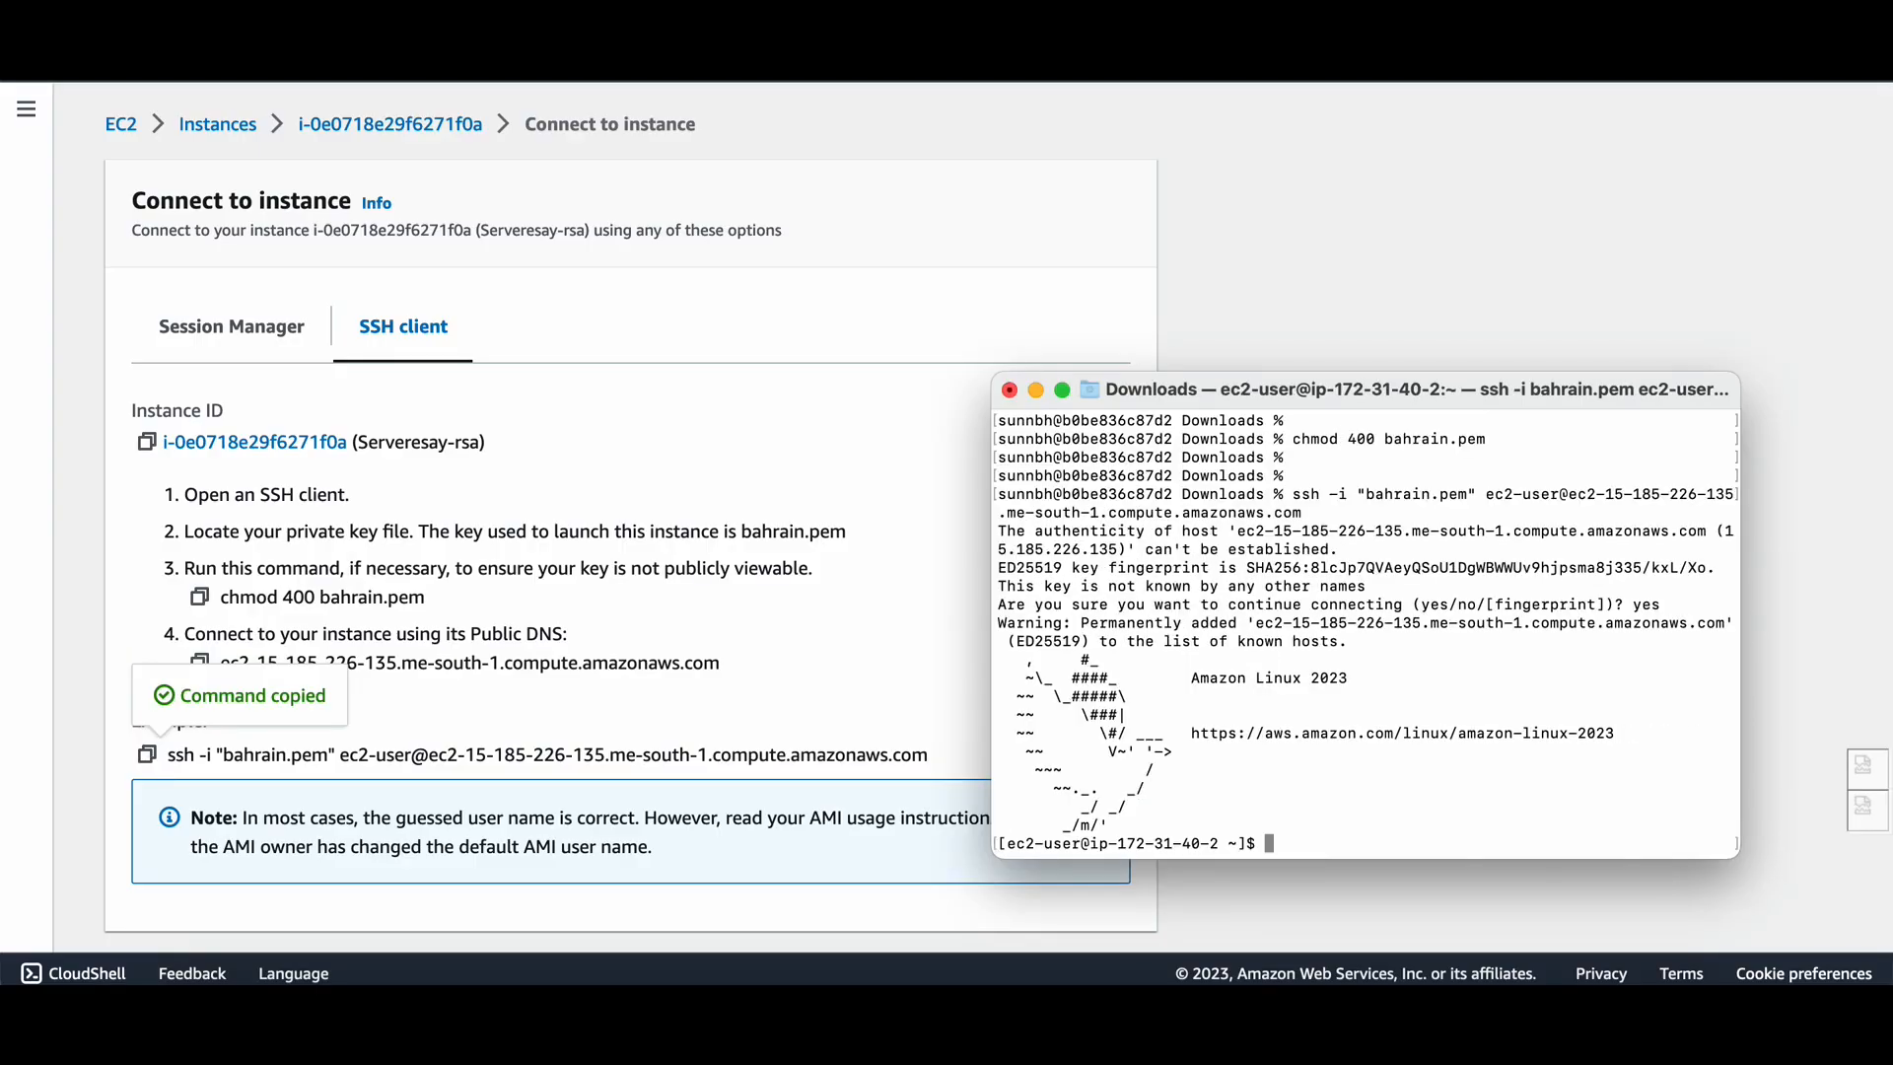
key("Return")
key("Return")
key("Return")
key("Return")
key("Return")
key("Return")
key("Return")
key("Return")
key("Return")
key("Return")
key("Return")
key("Return")
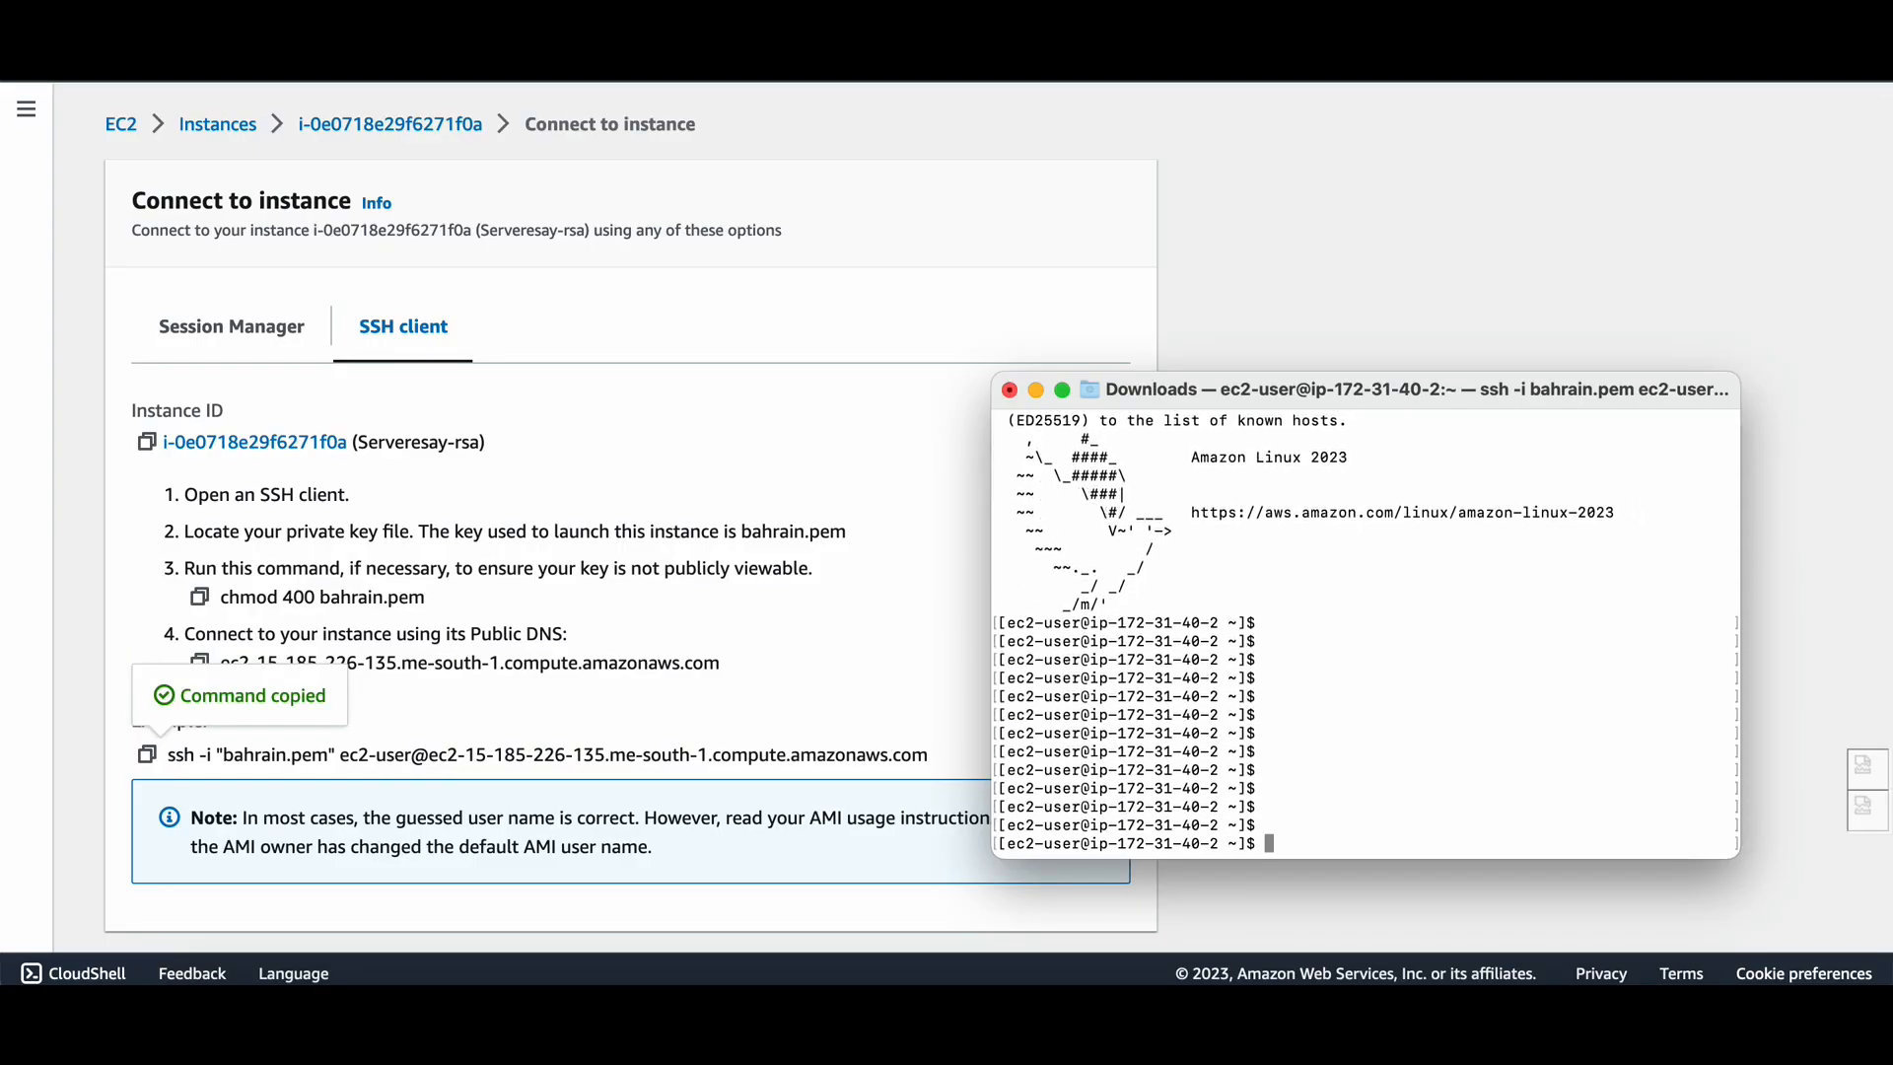
key("Return")
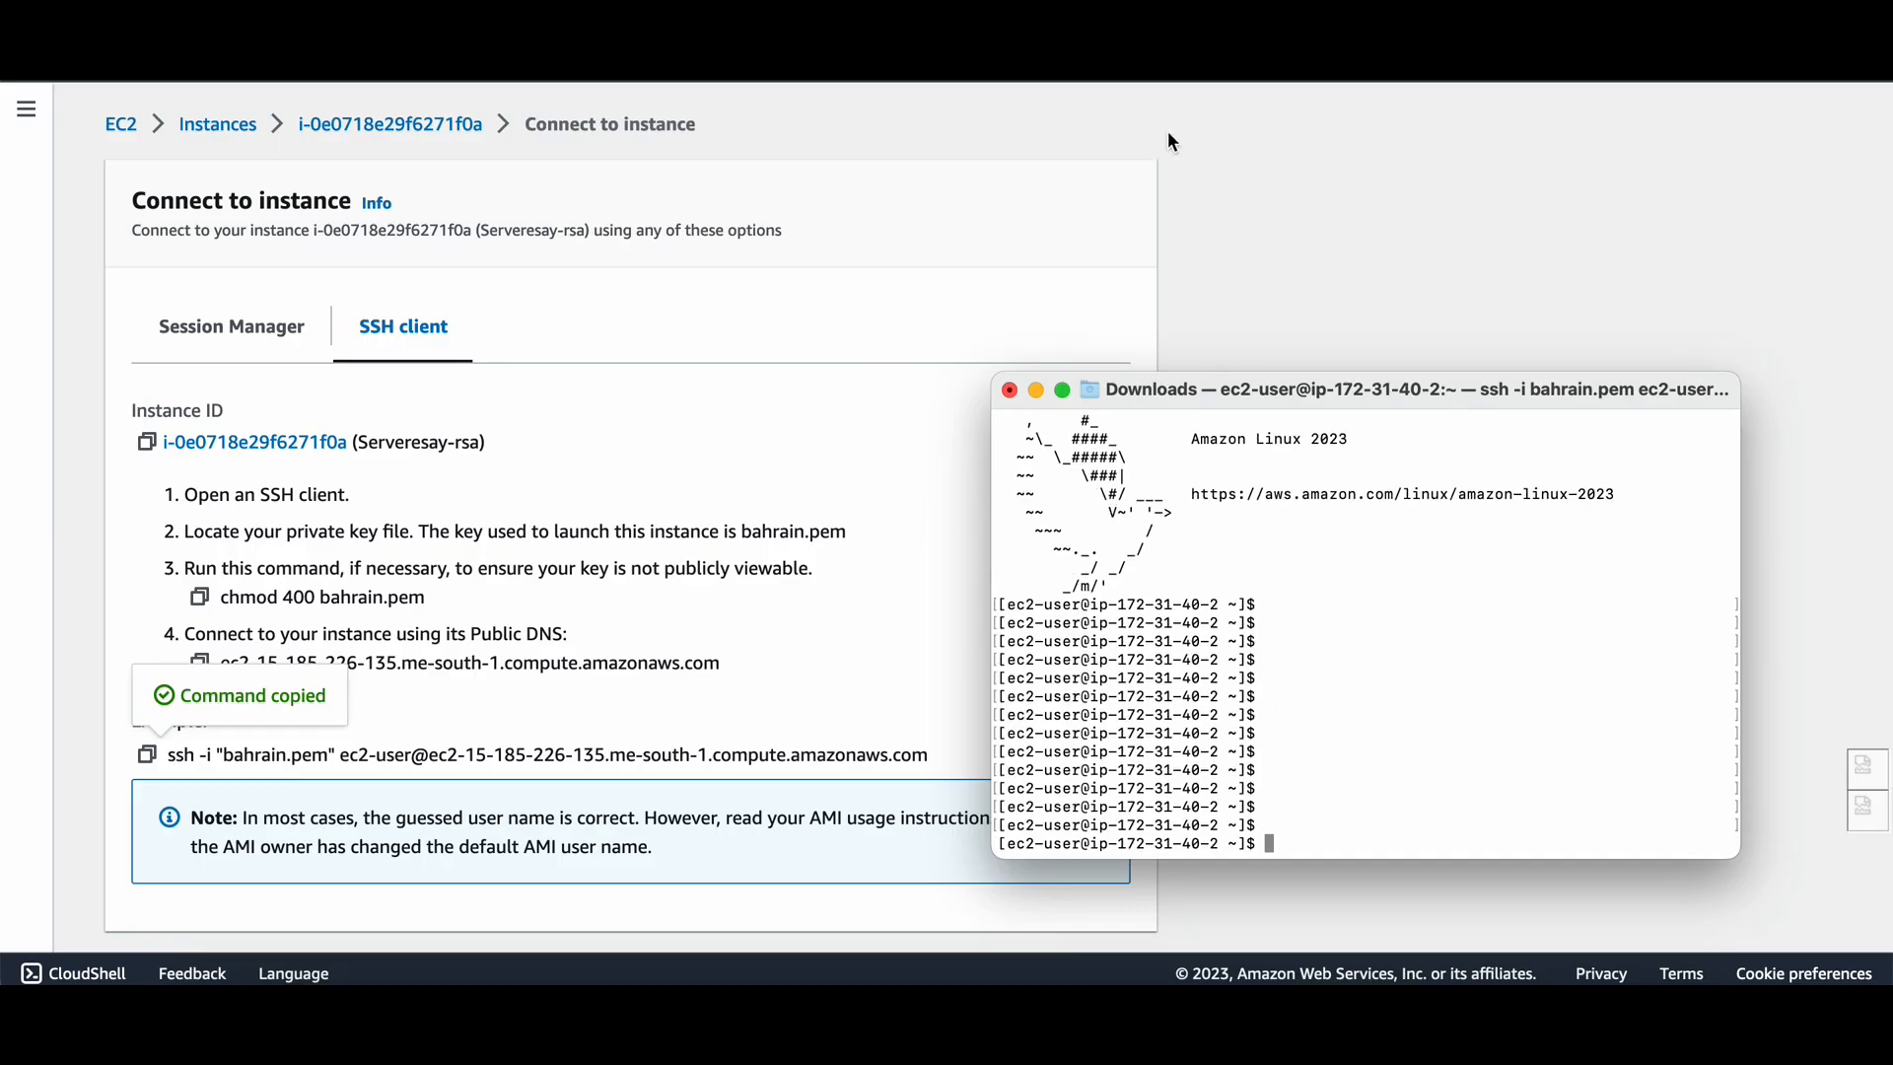
key("Return")
key("Return")
key("Return")
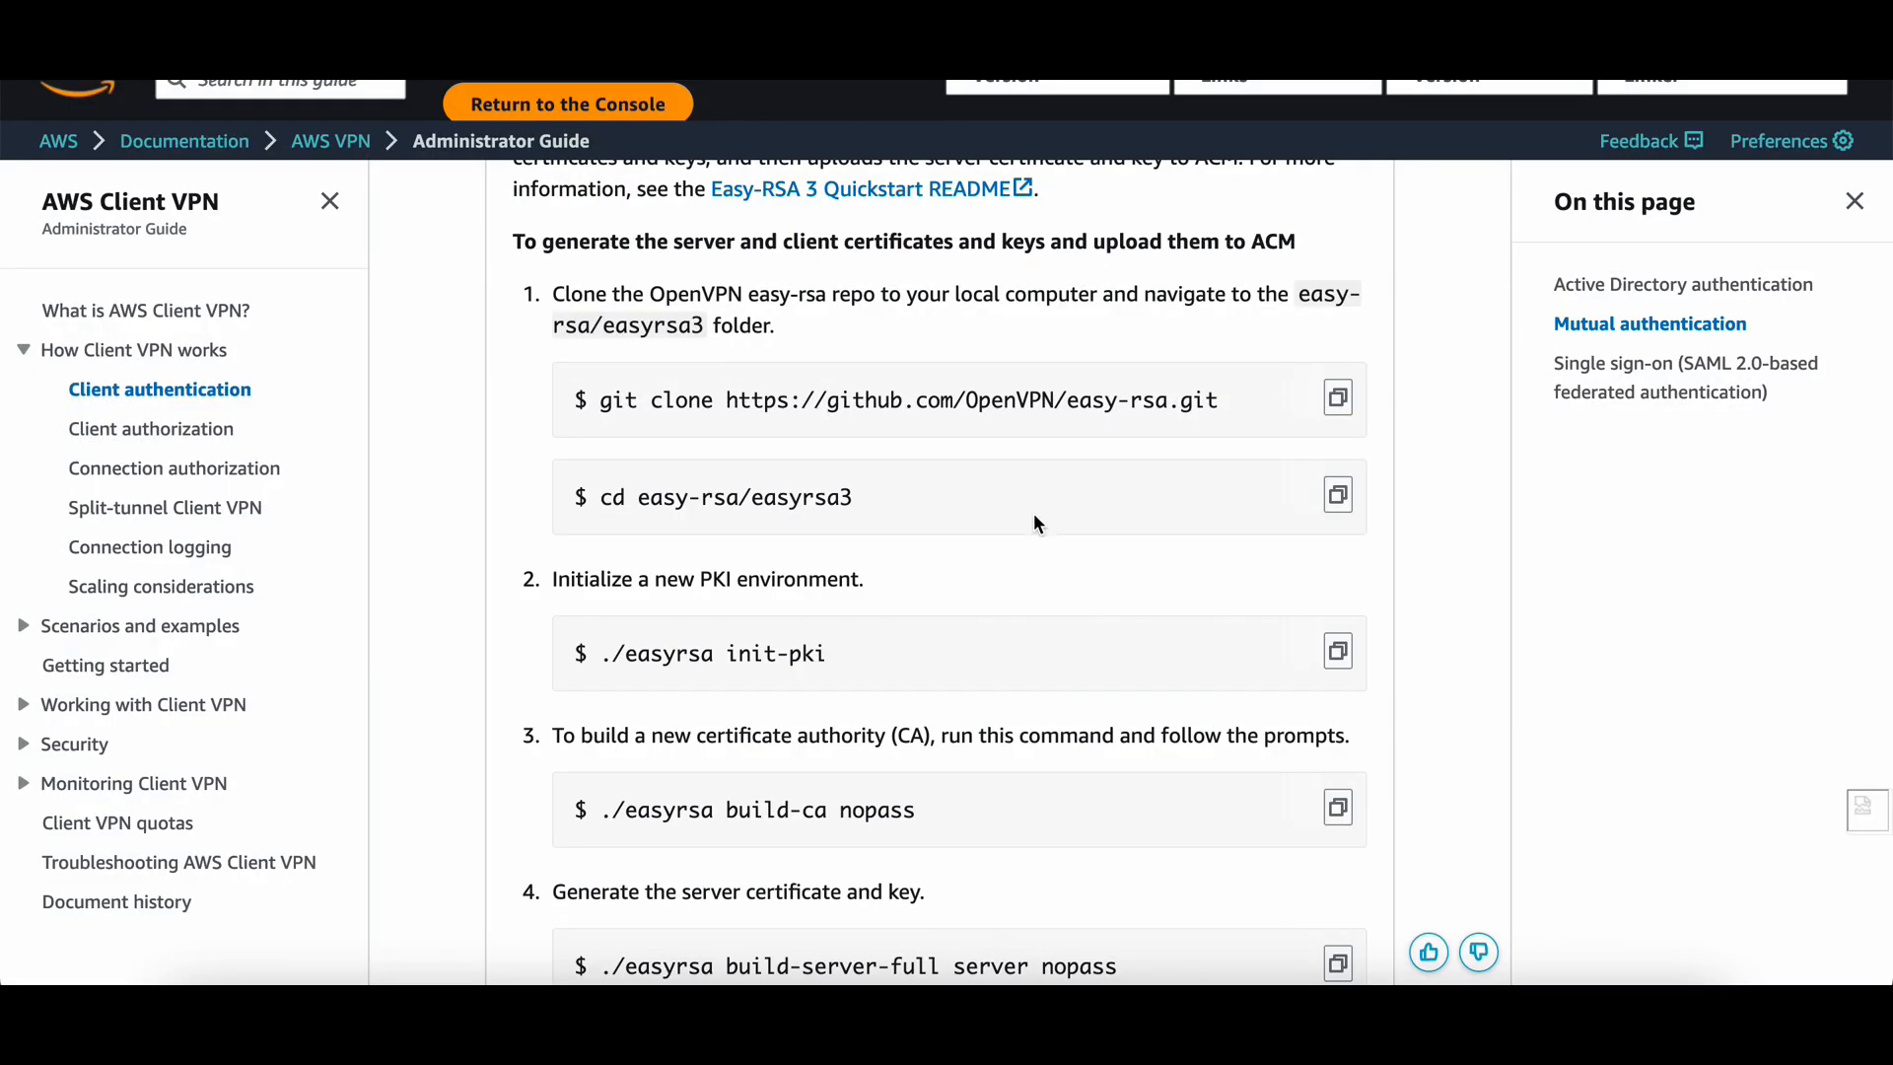
Copy the easy-rsa git clone command from the docs and run it, which returns an error.
scroll(970, 593, "up", 3)
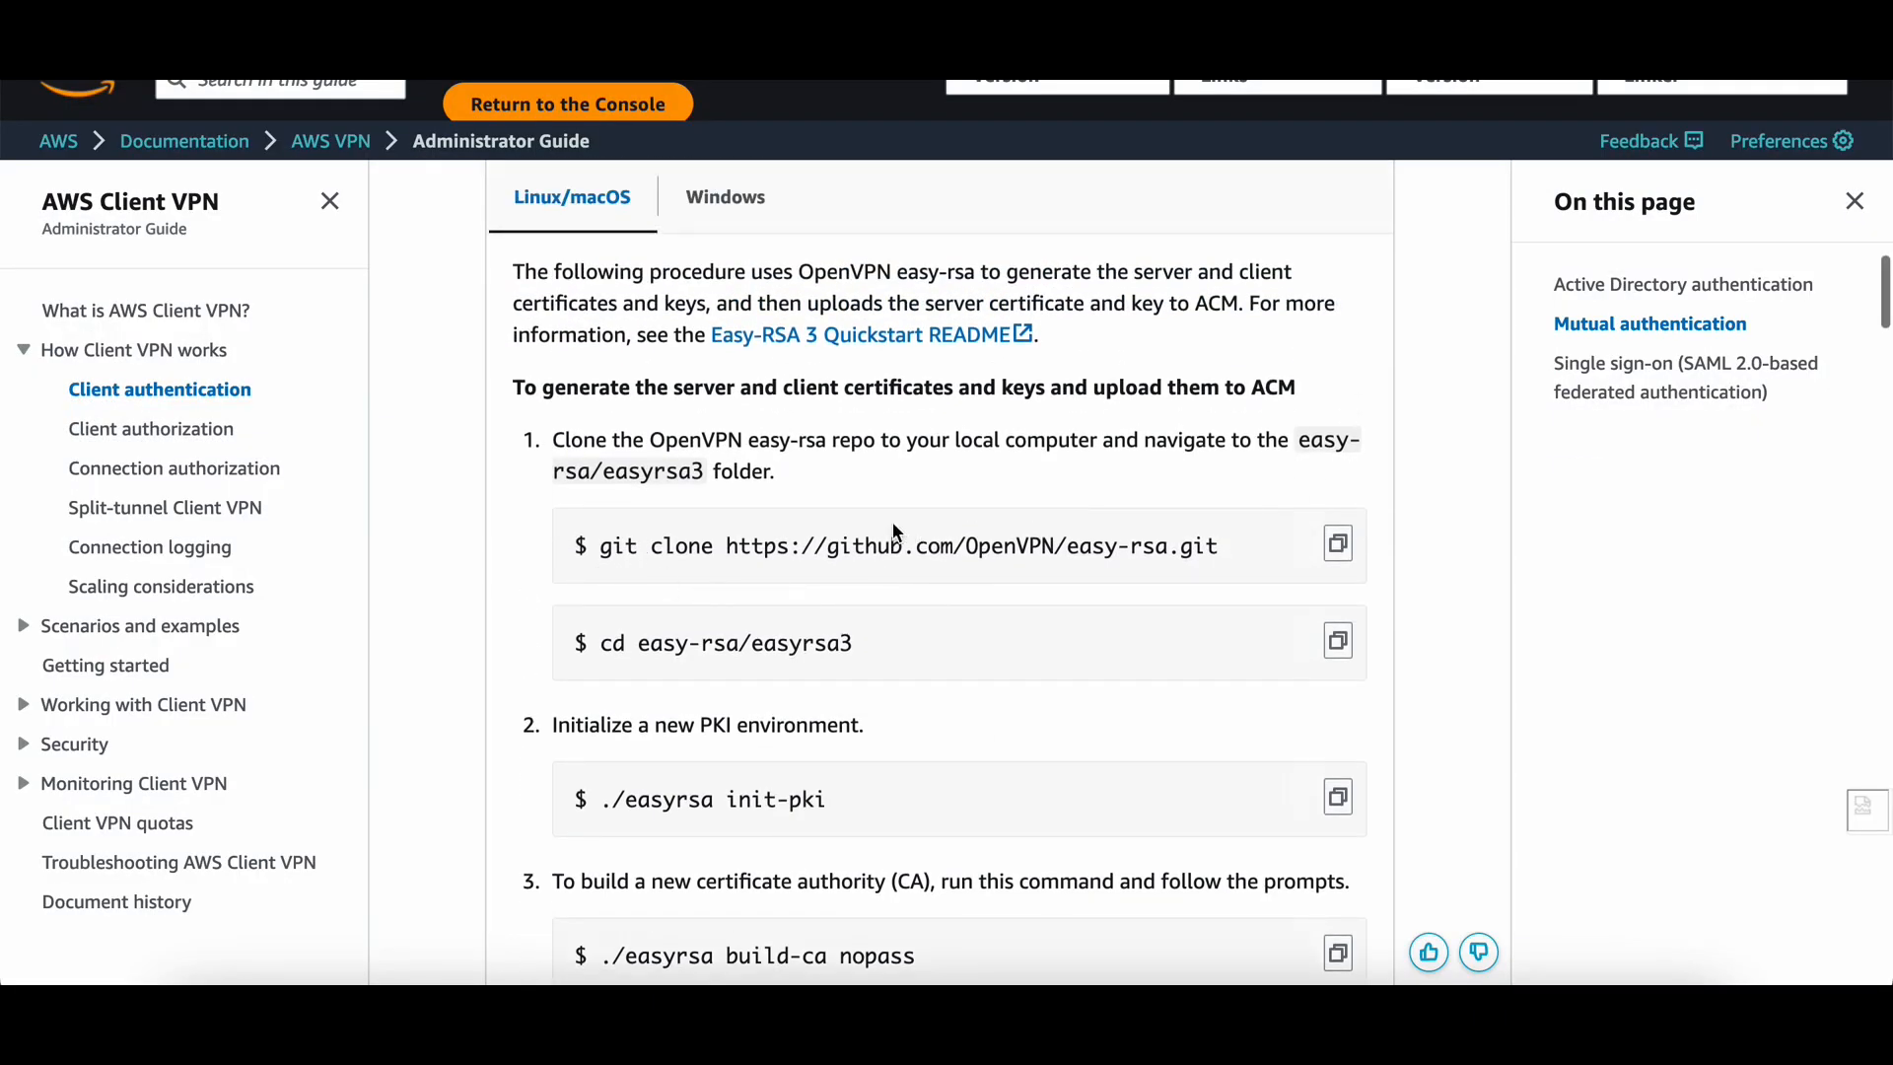
left_click(1338, 544)
key("super+Tab")
key("super+v")
key("Return")
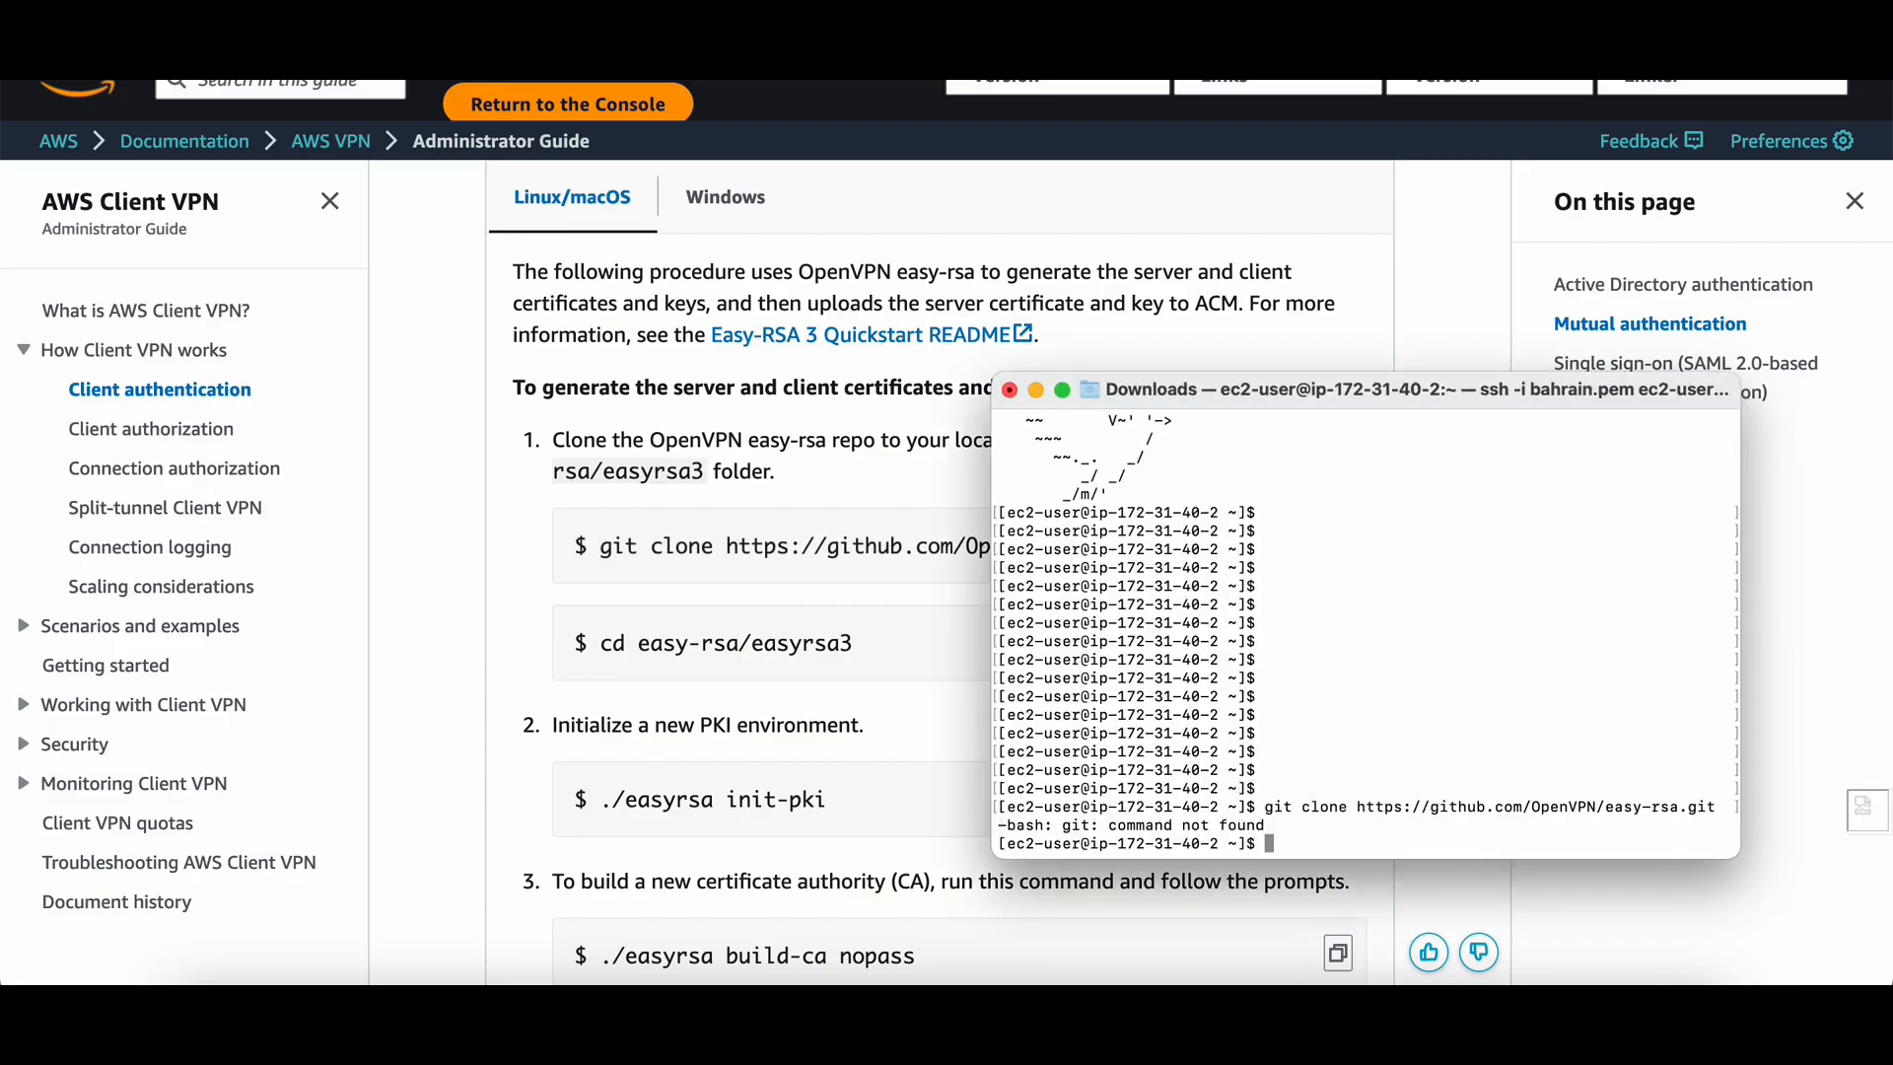
key("Return")
key("Return")
key("Return")
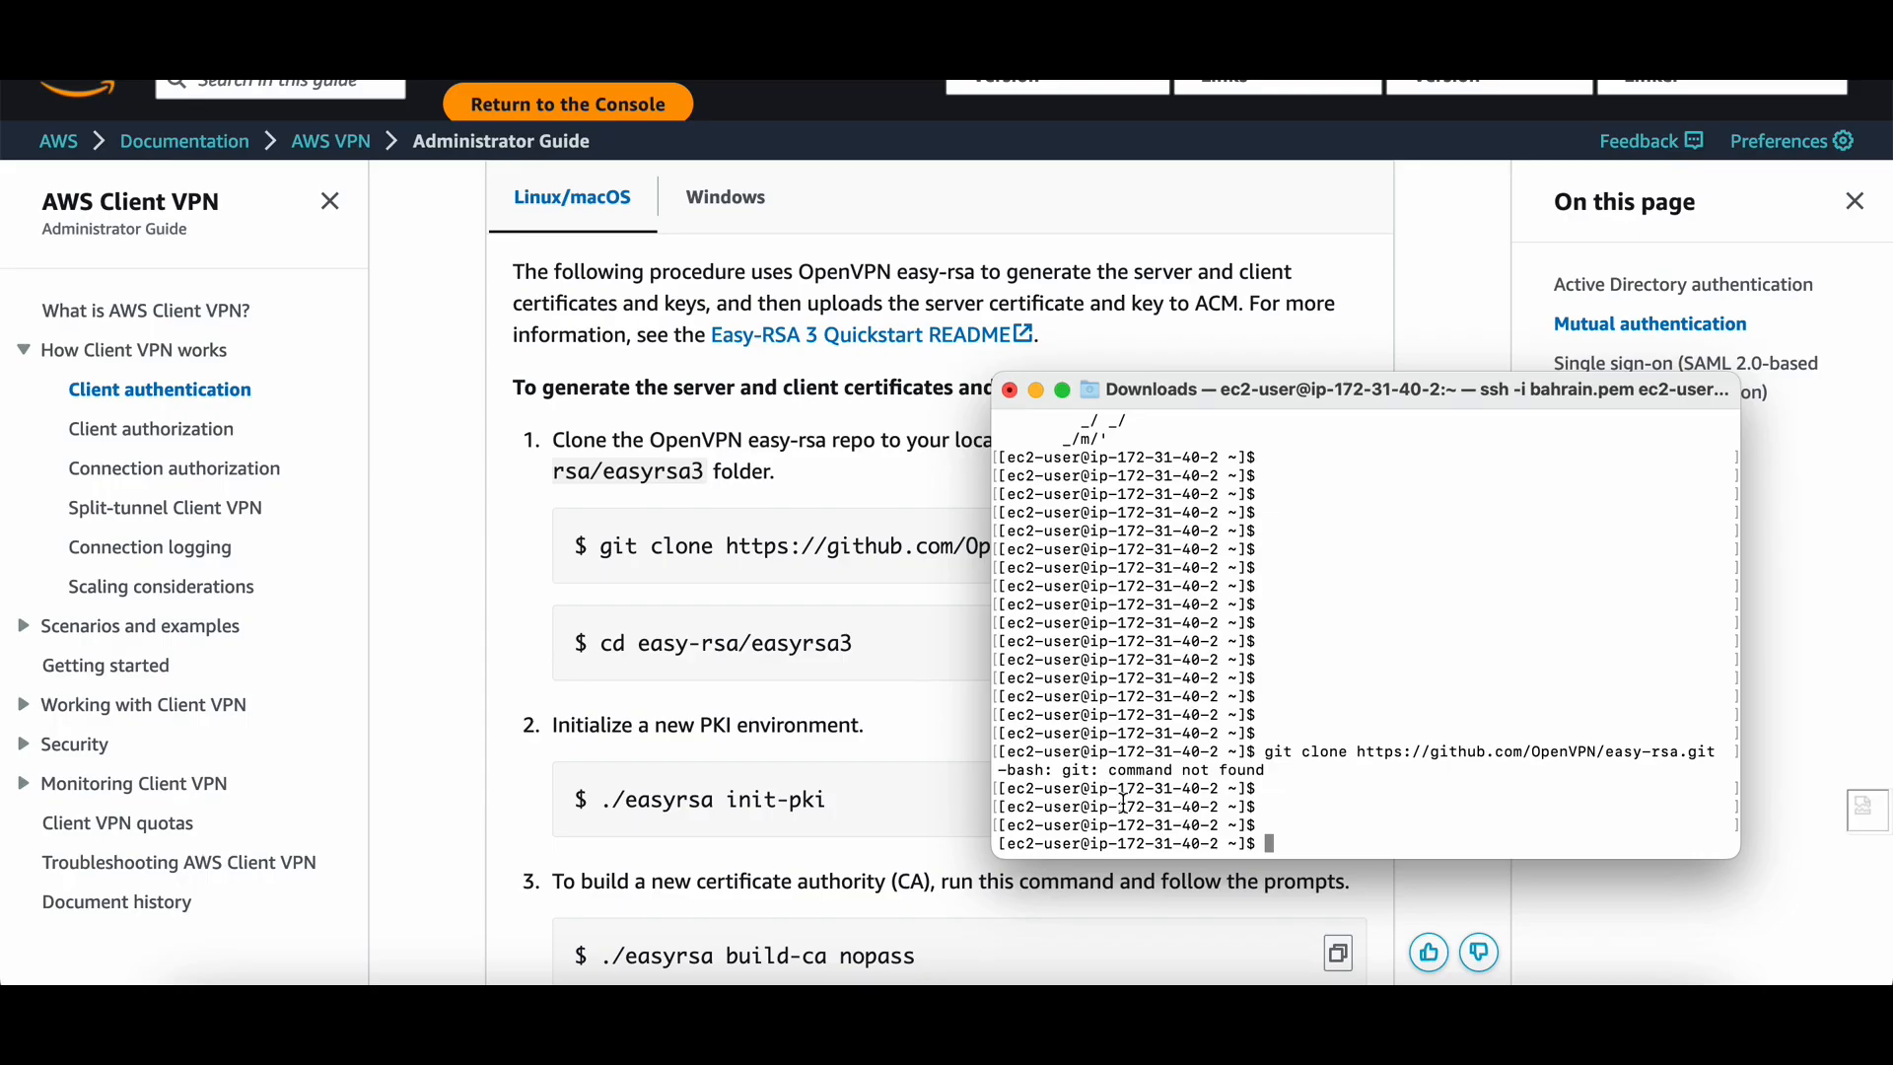
As root via sudo su, install git with yum install git, then rerun the easy-rsa clone.
type("sudo su")
key("Return")
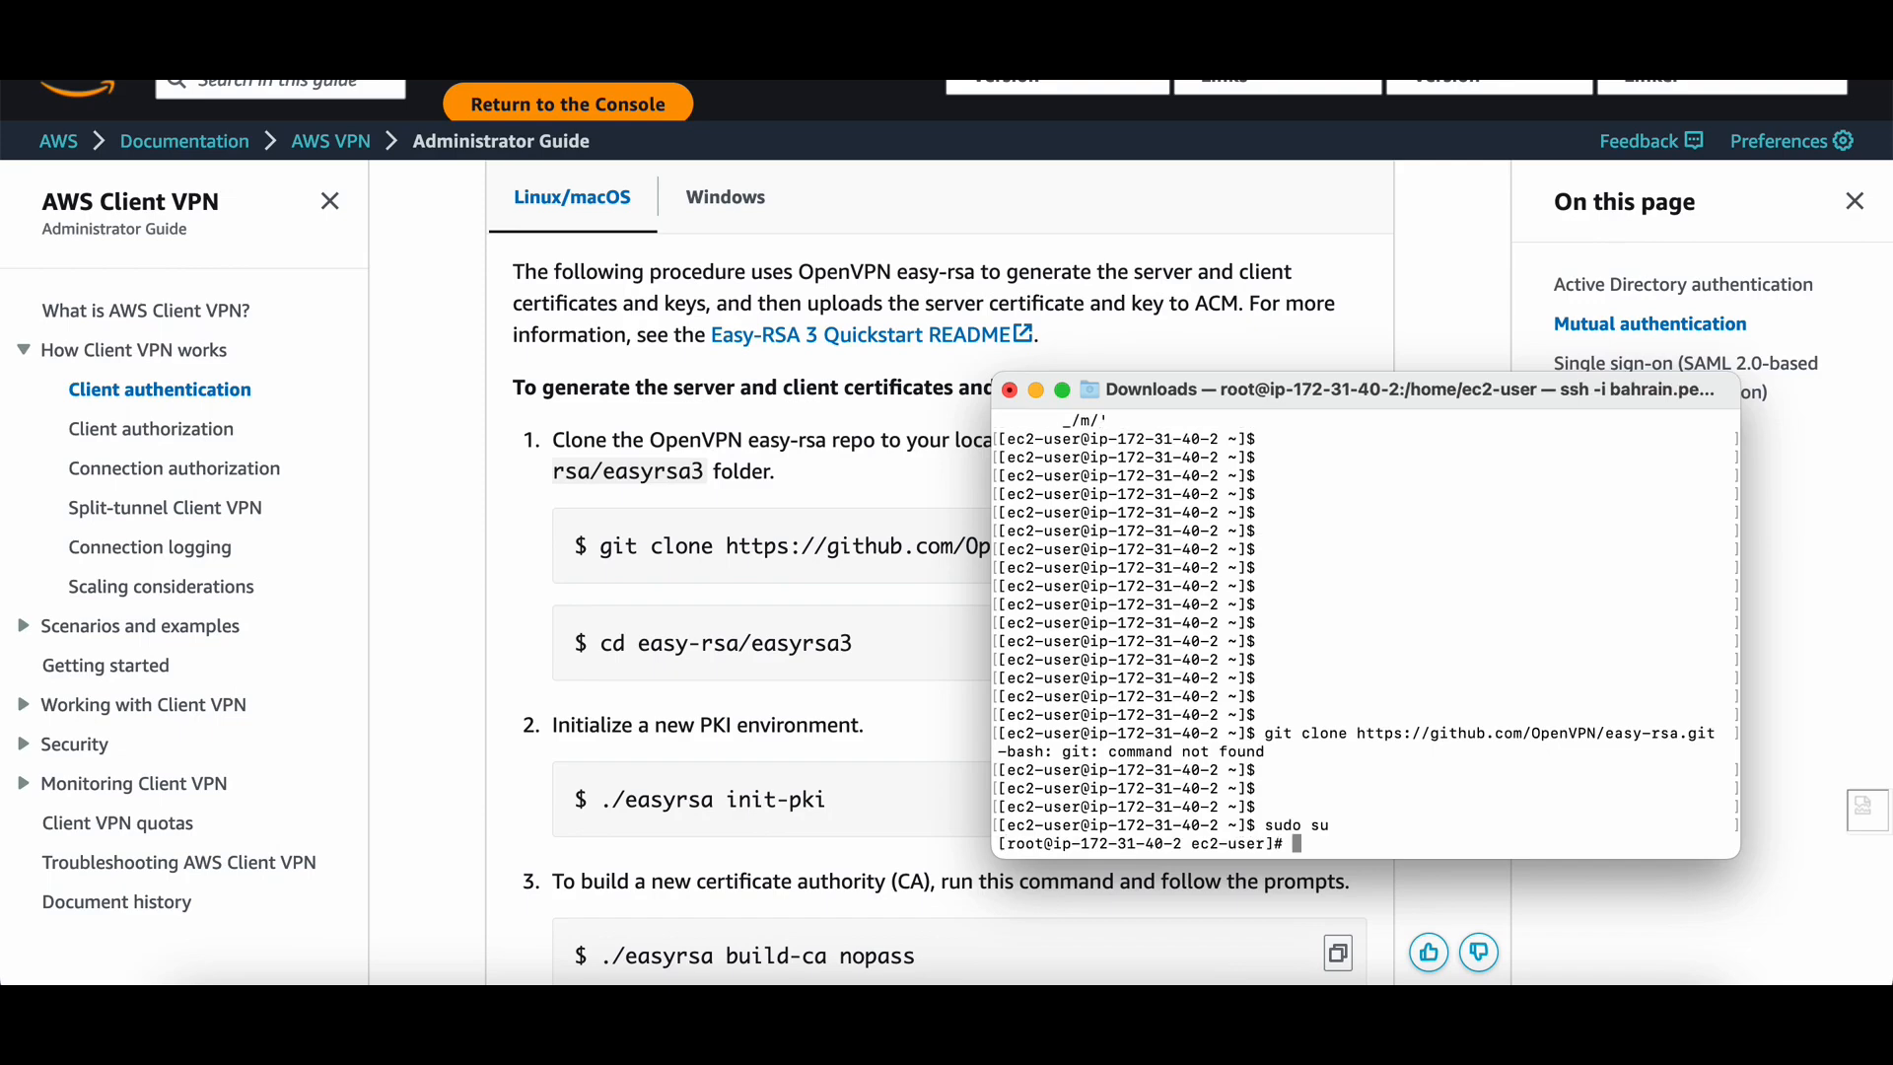
key("Return")
key("Return")
type("yum install git")
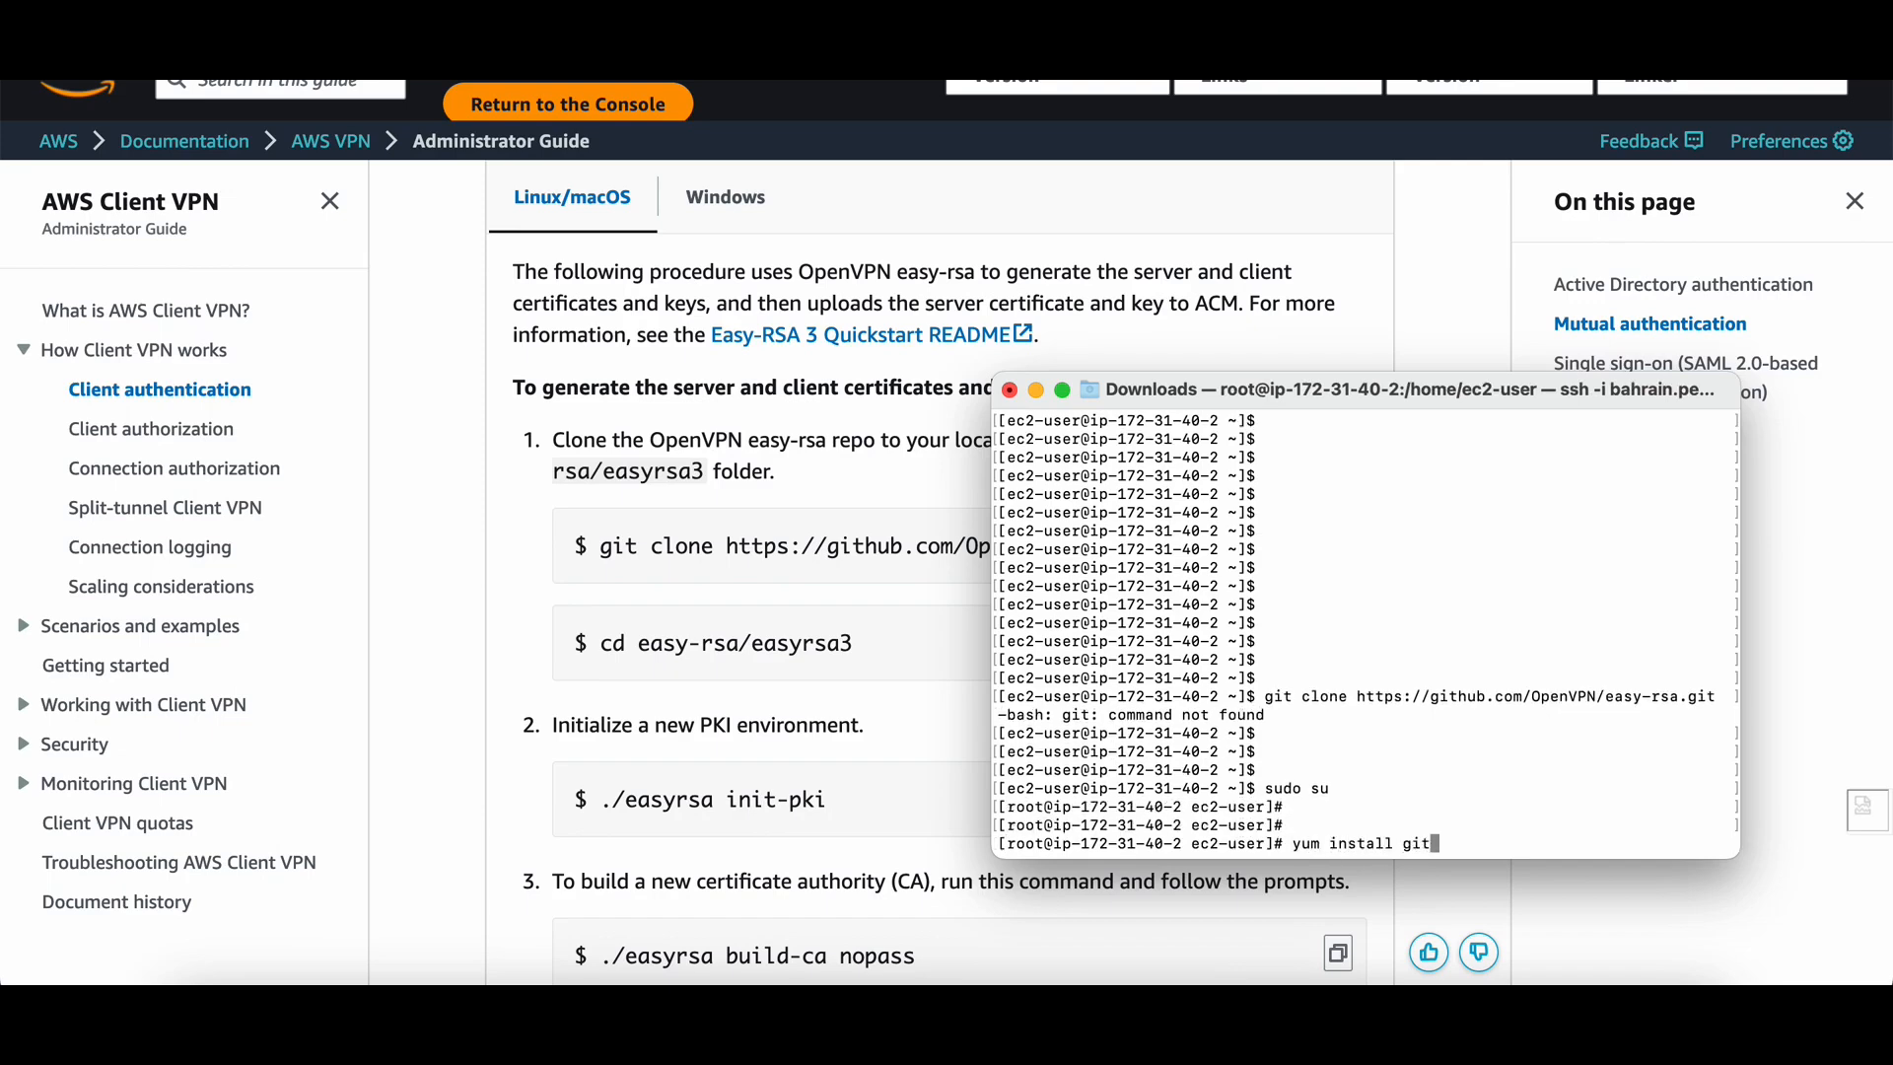
key("Return")
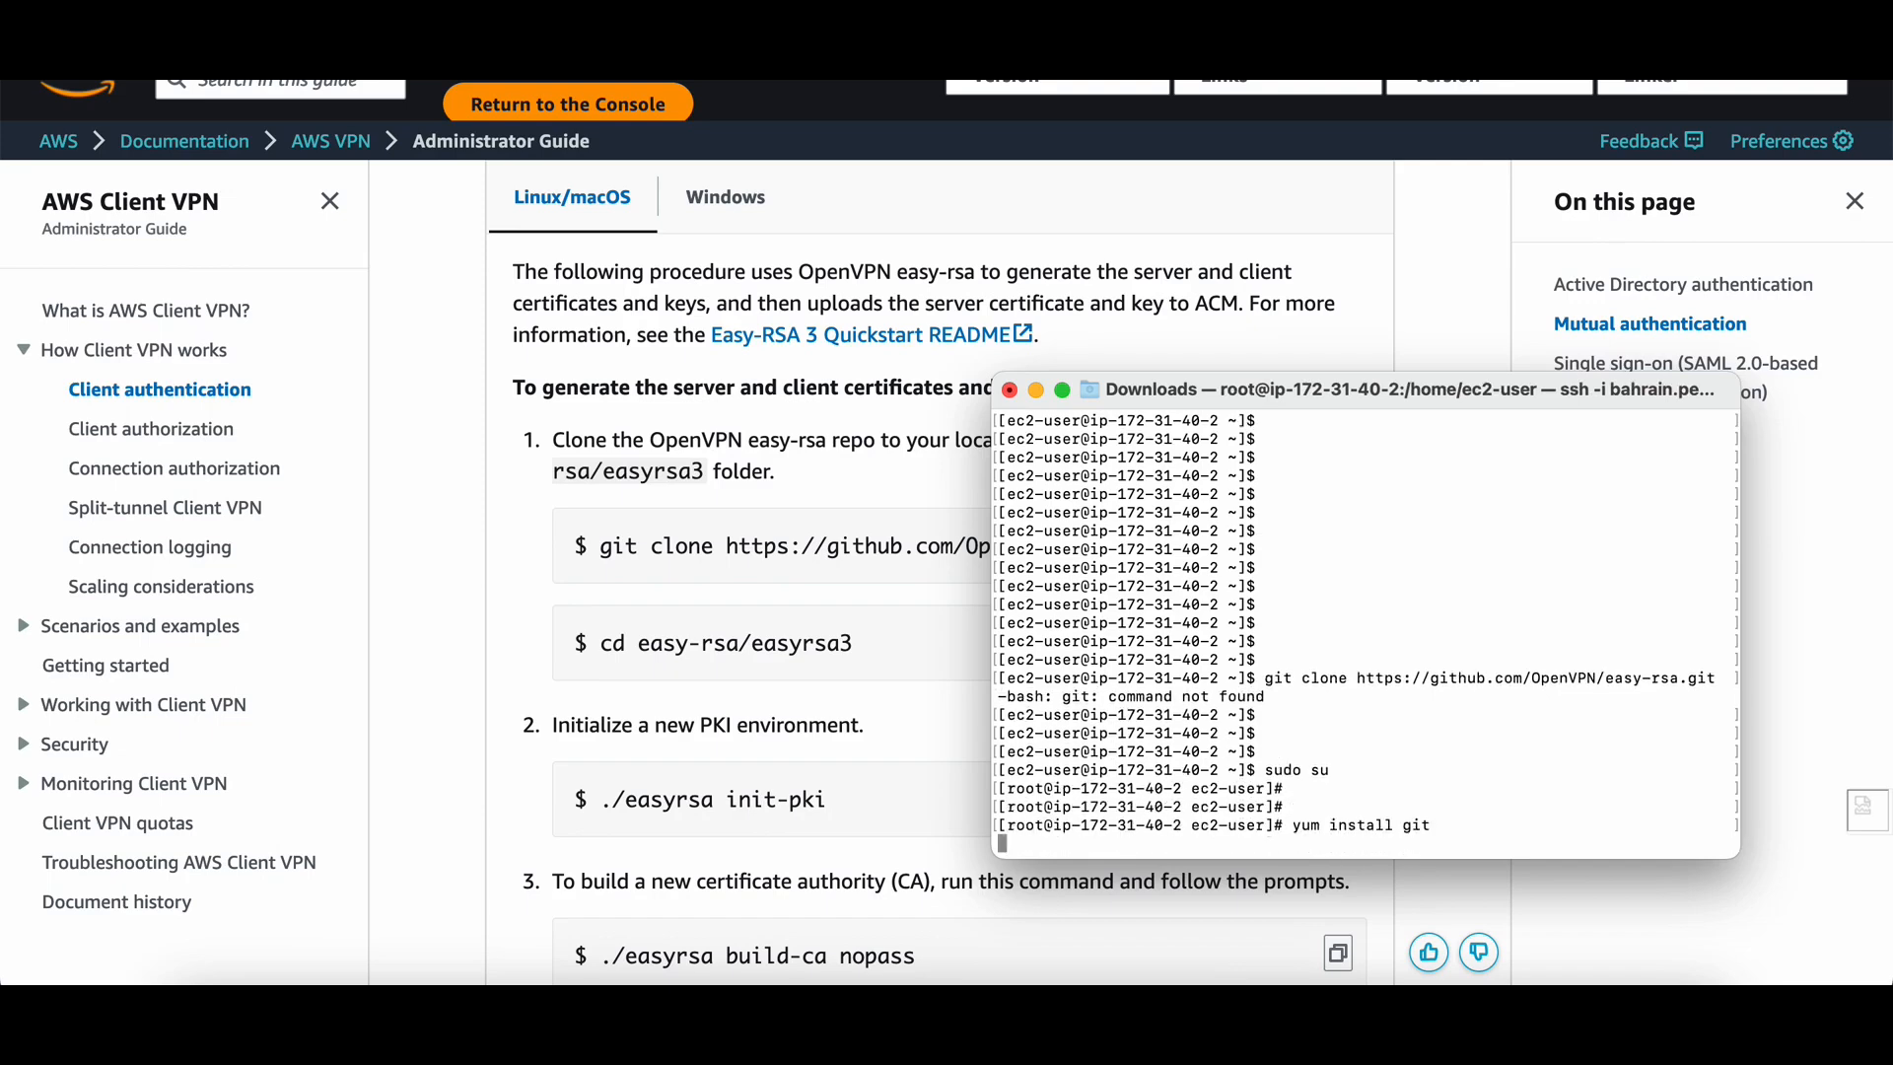
type("y")
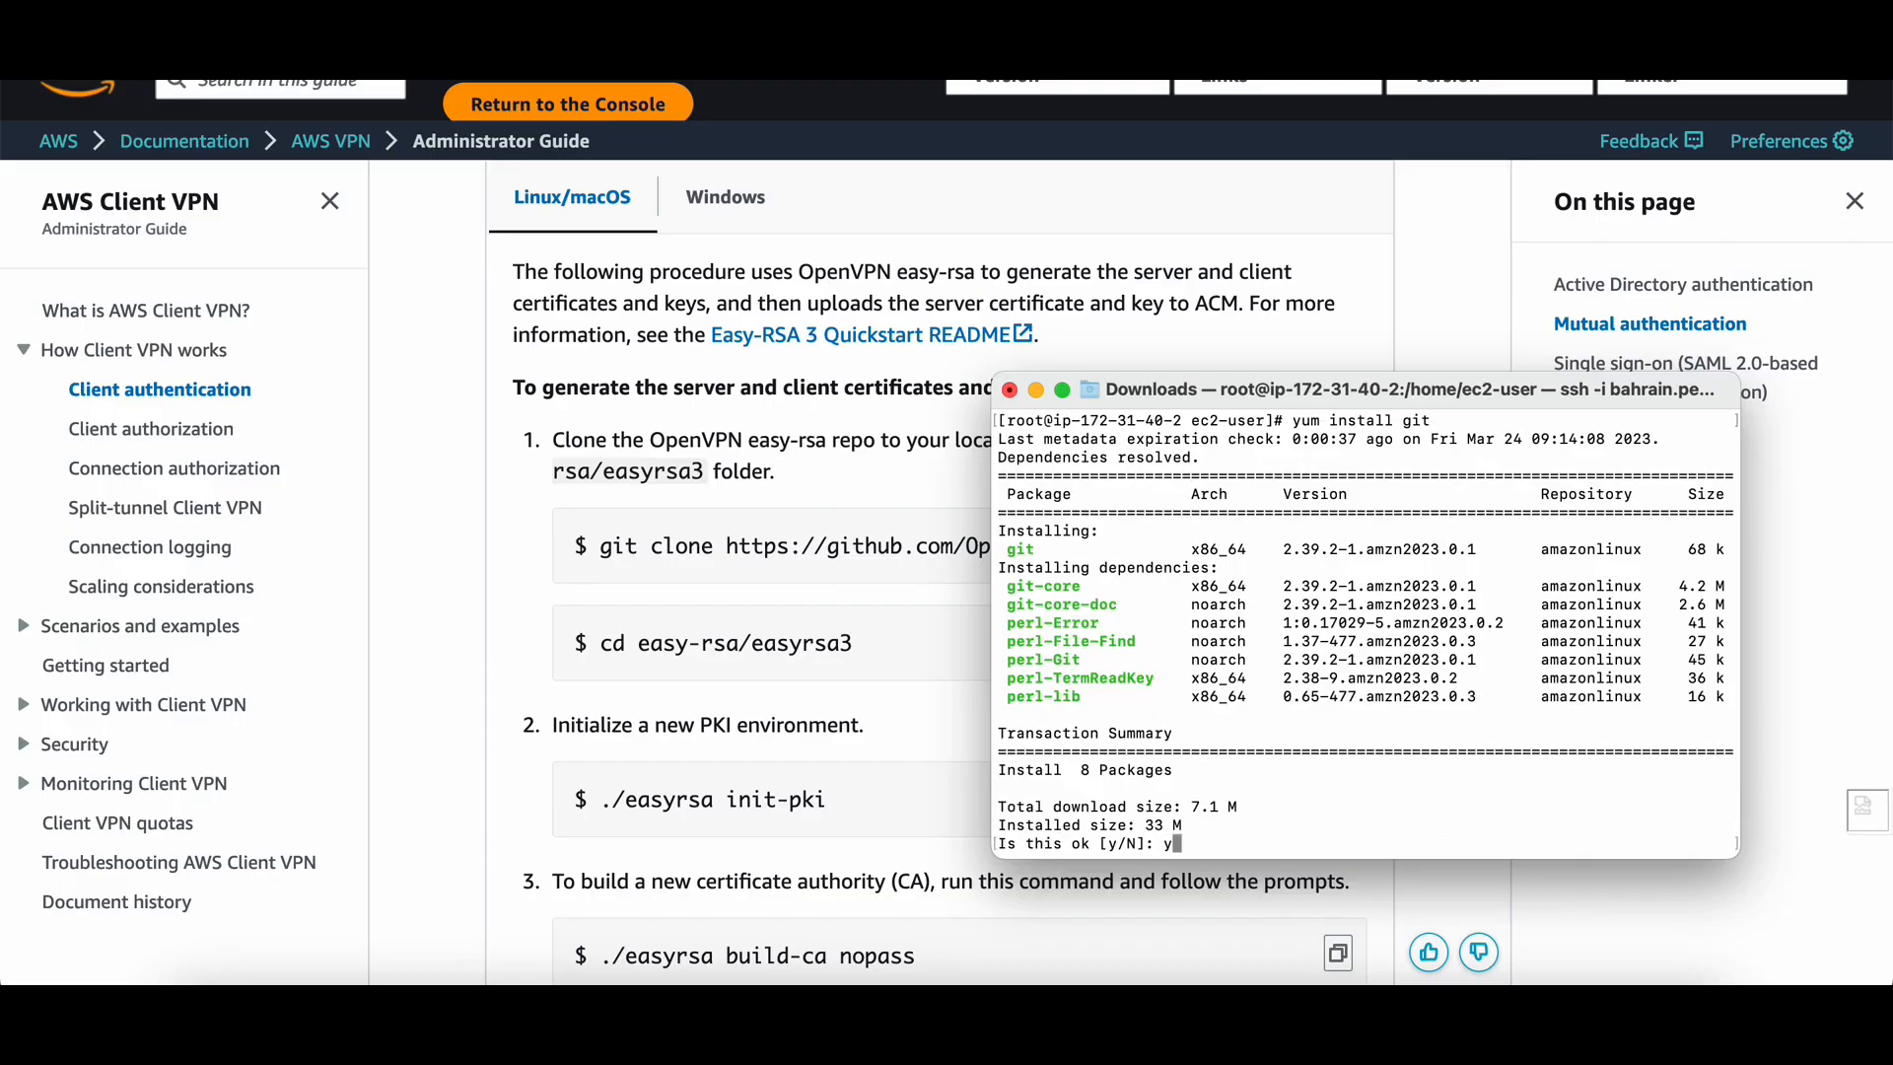
key("Return")
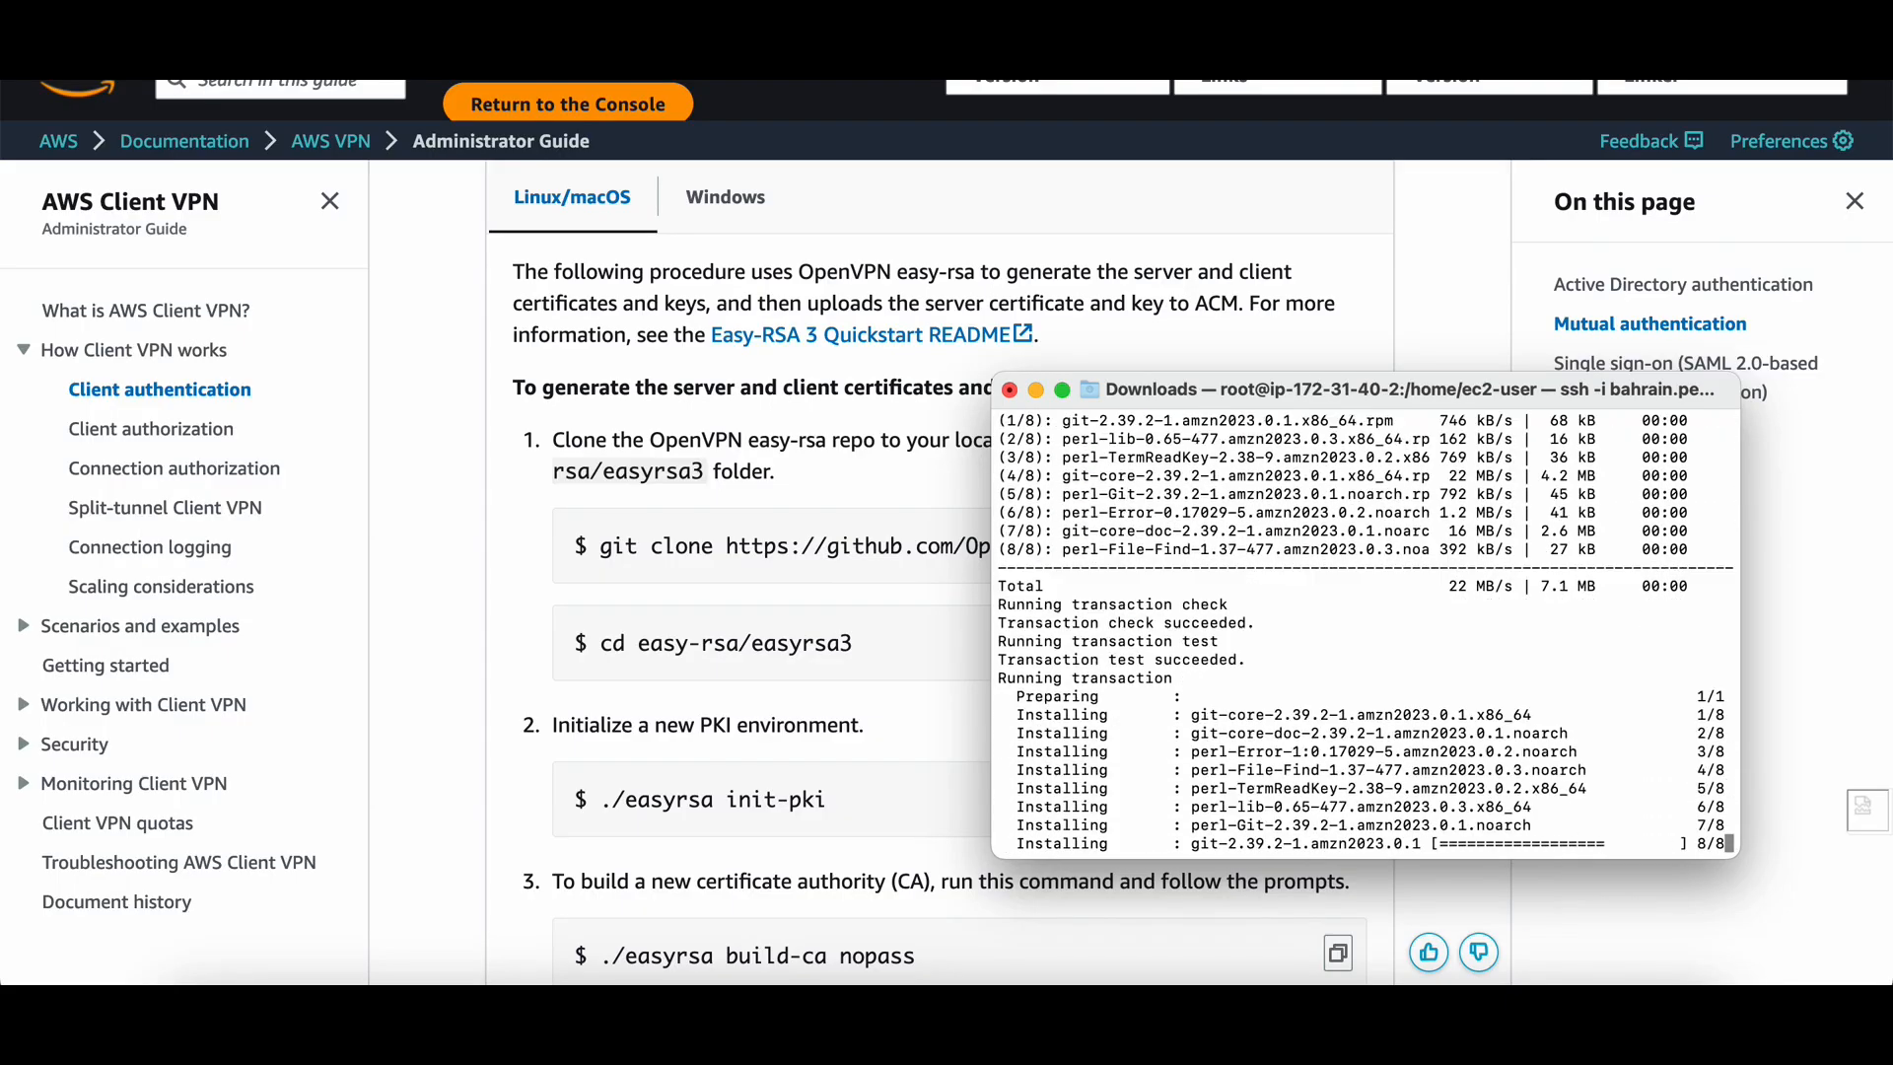
key("Return")
key("Return")
key("Return")
key("Return")
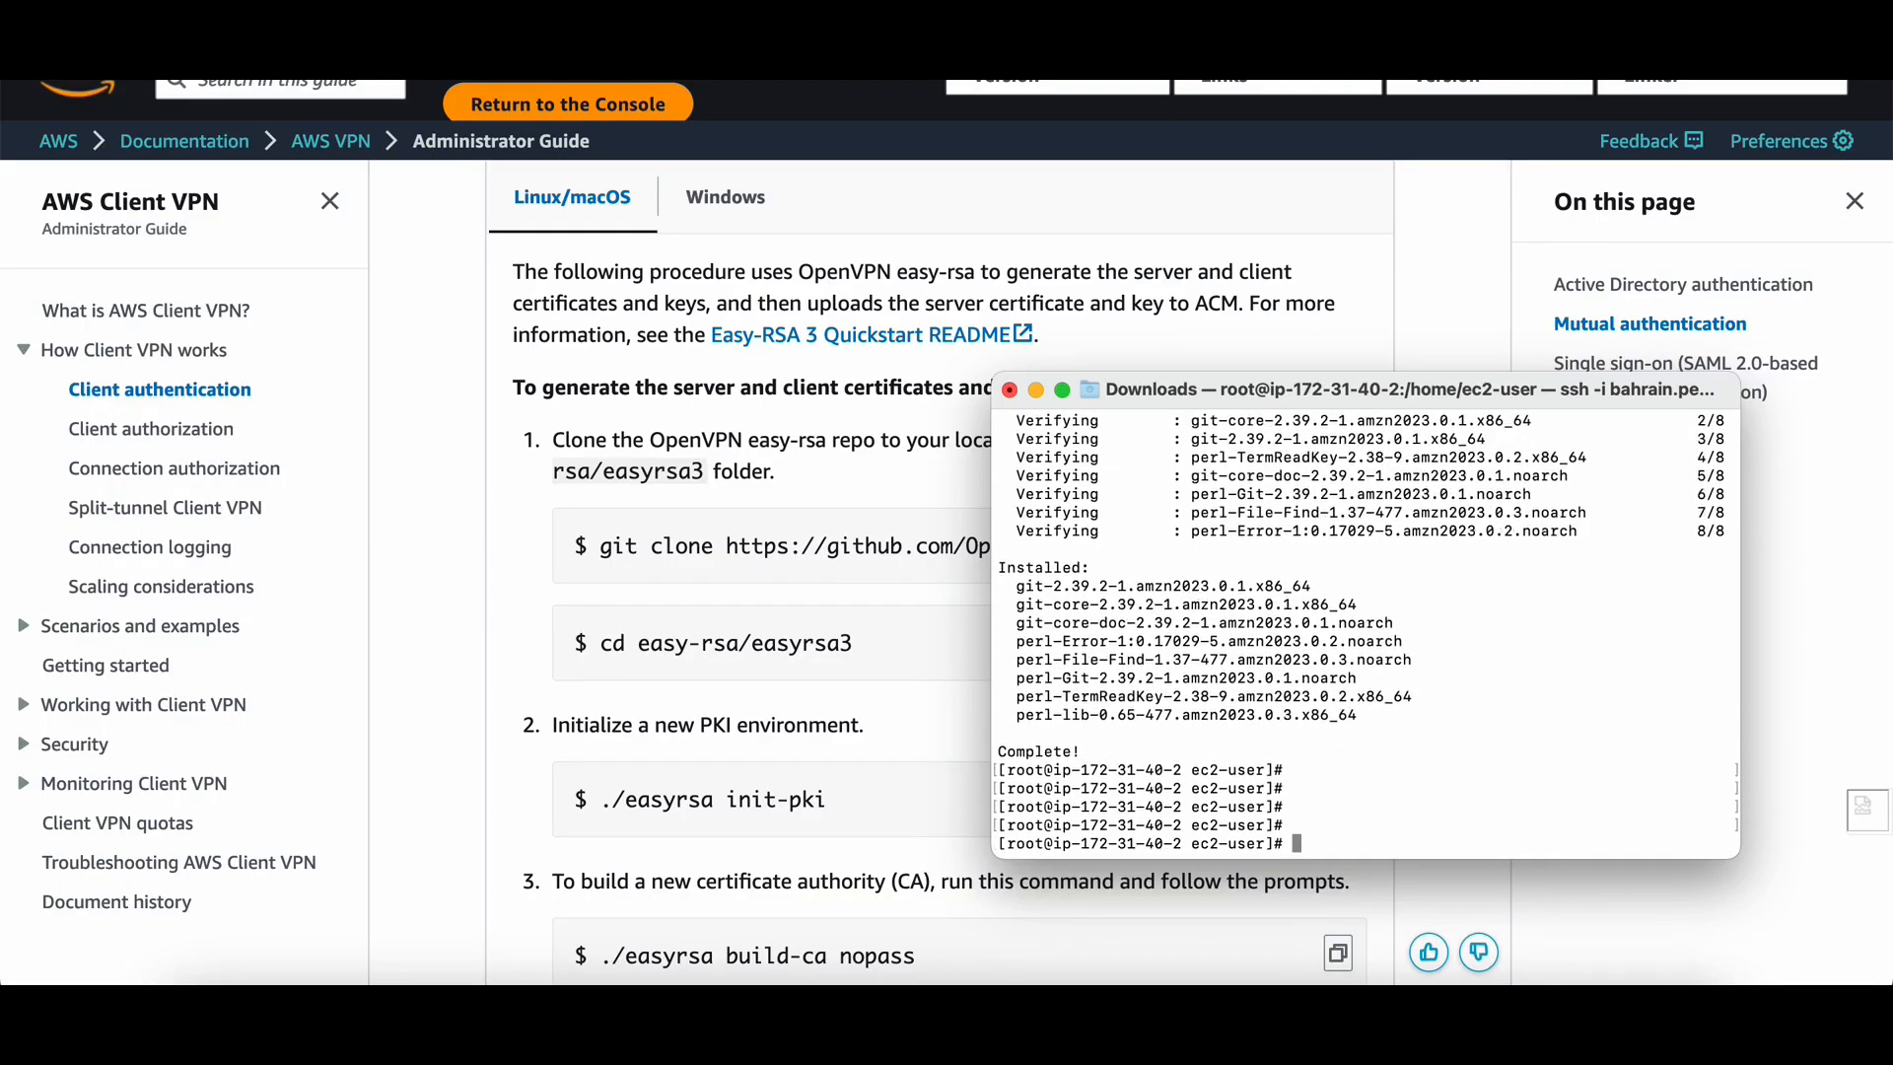
key("super+v")
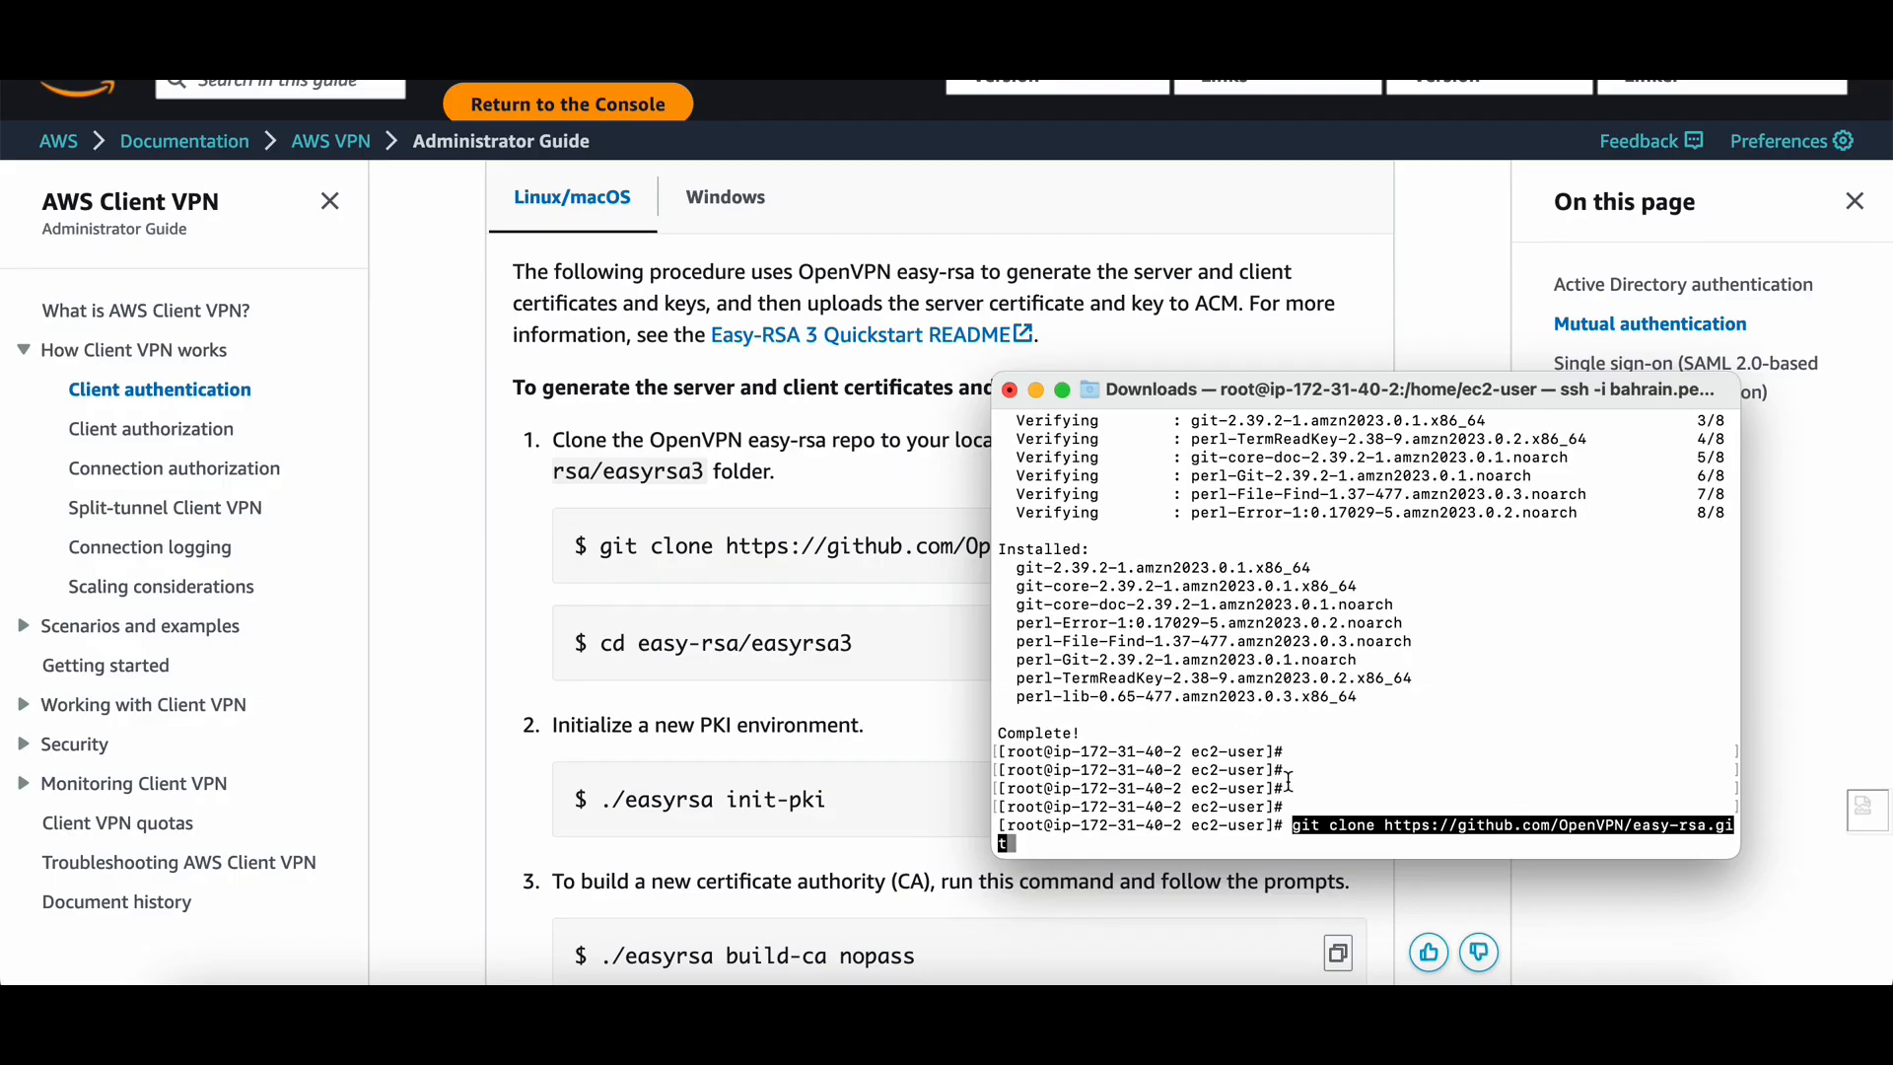
key("Return")
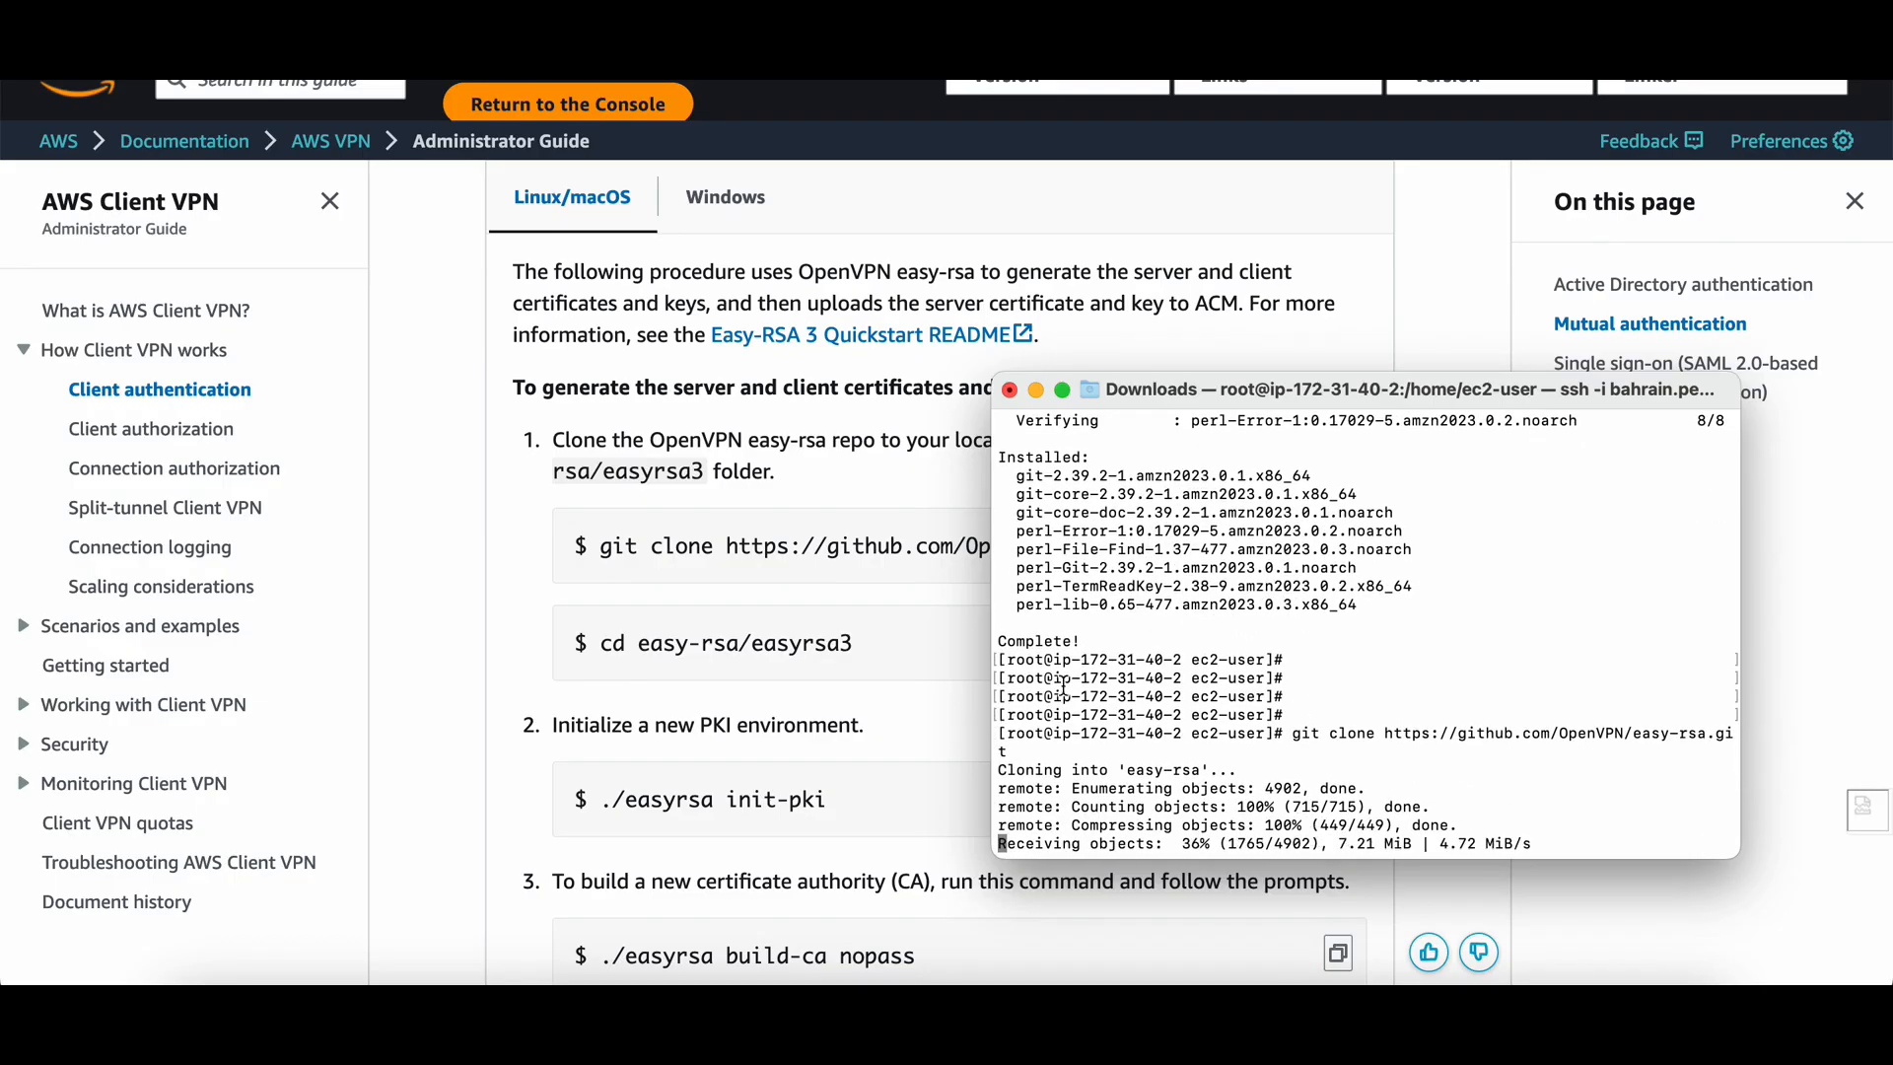
Copy and run cd easy-rsa/easyrsa3 to enter the easyrsa3 folder.
left_click(985, 576)
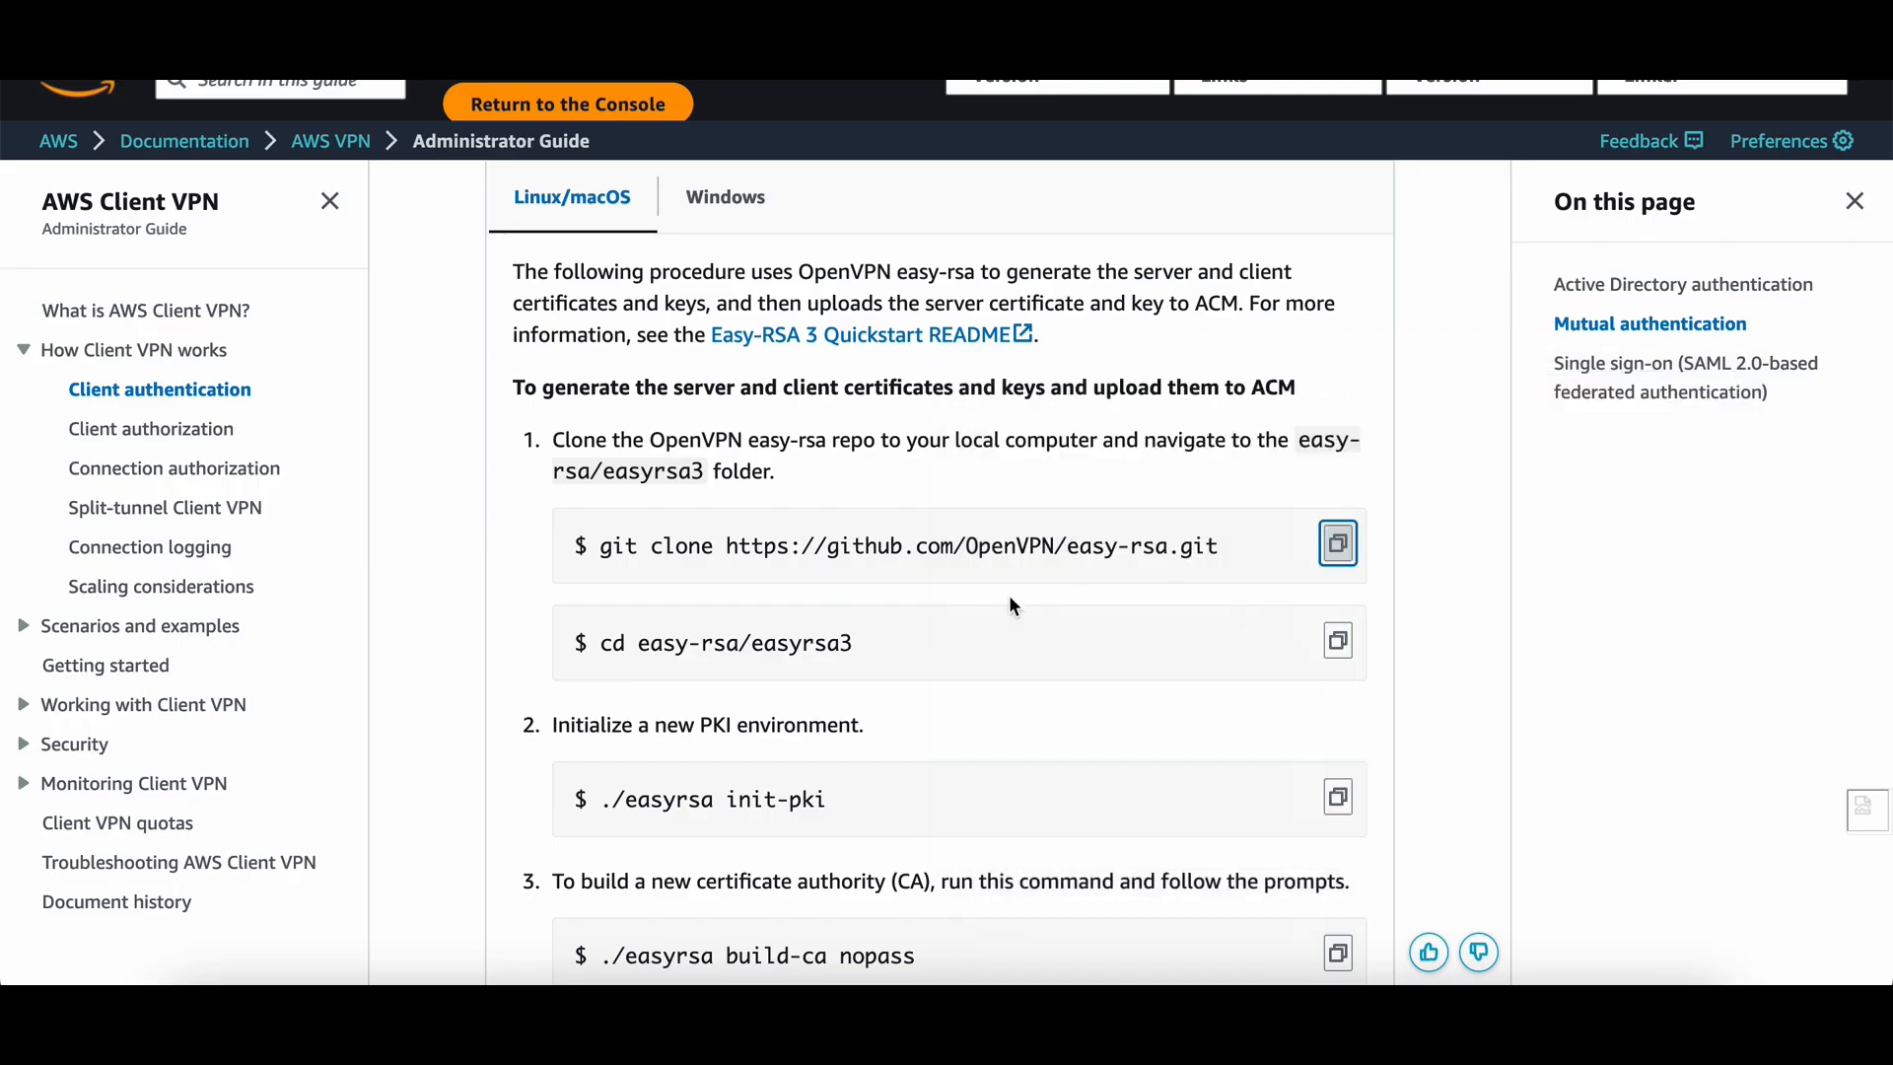
scroll(1009, 595, "down", 2)
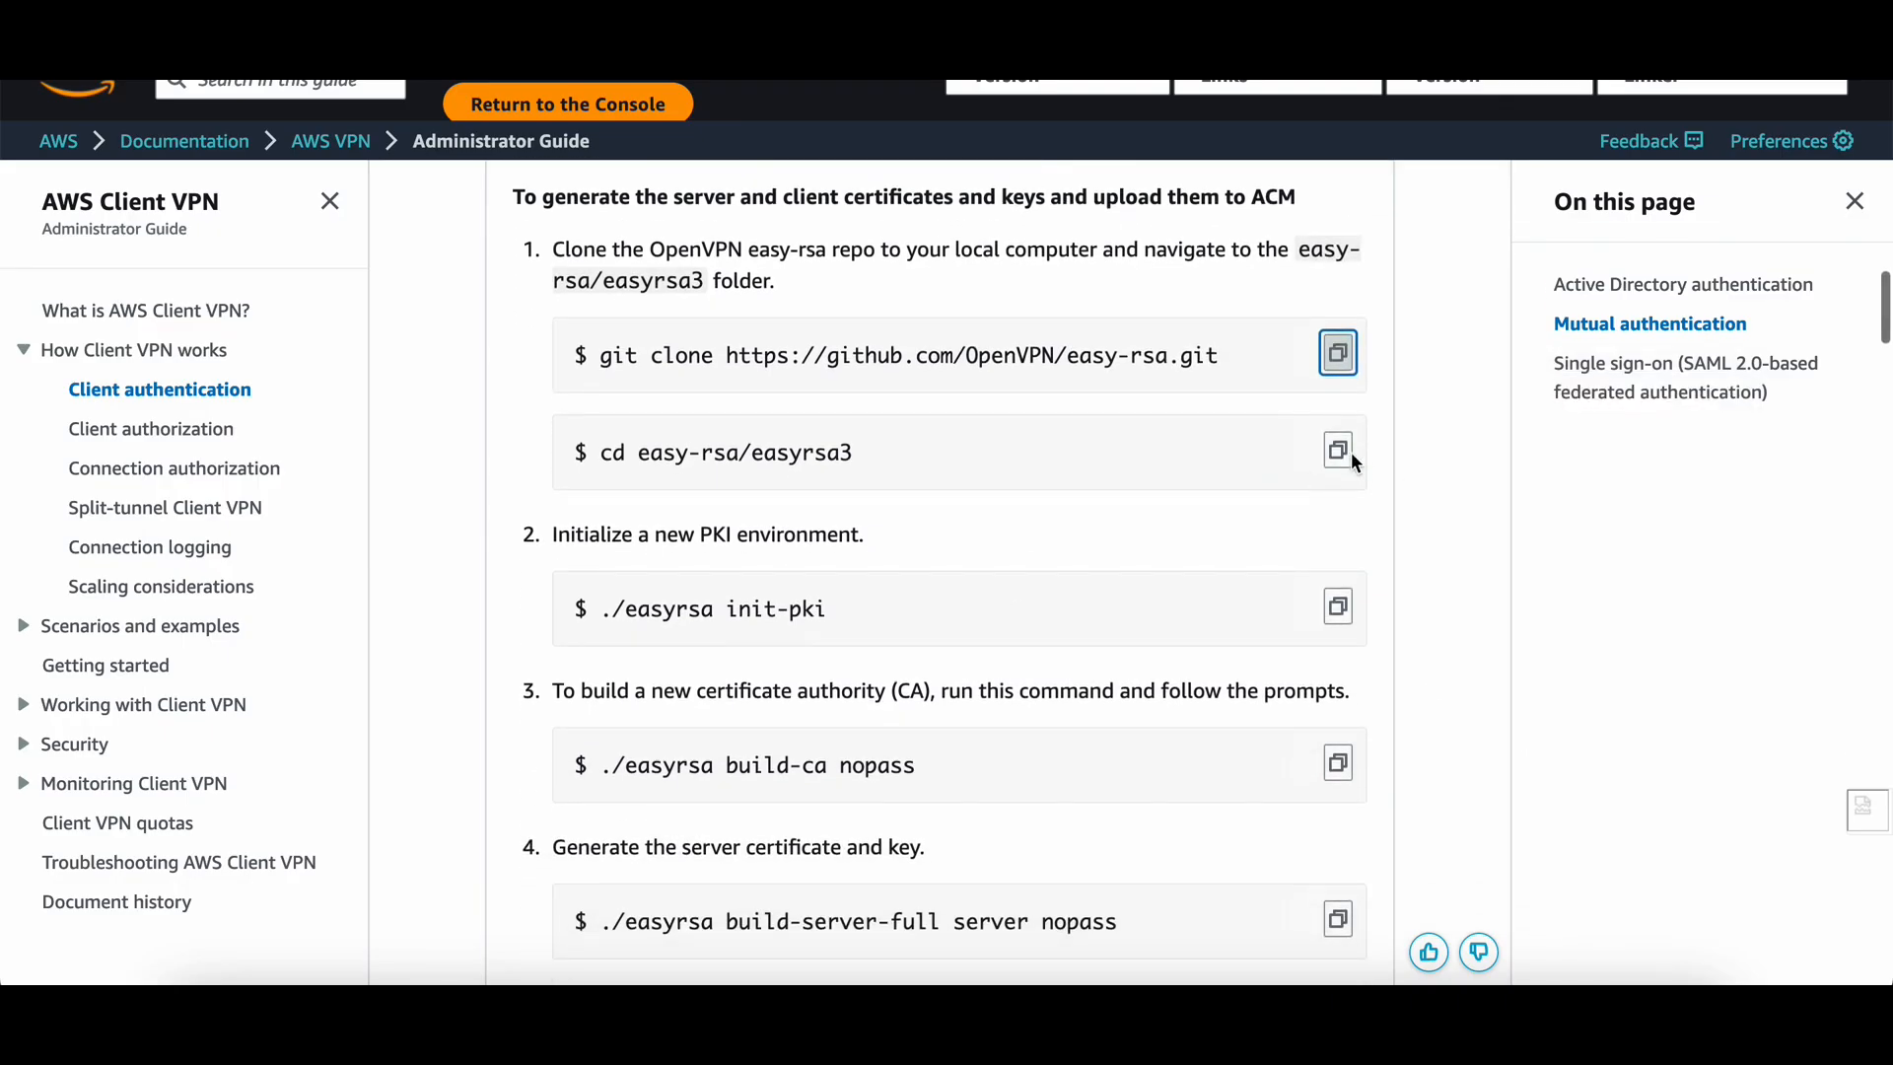
left_click(1338, 450)
key("super+Tab")
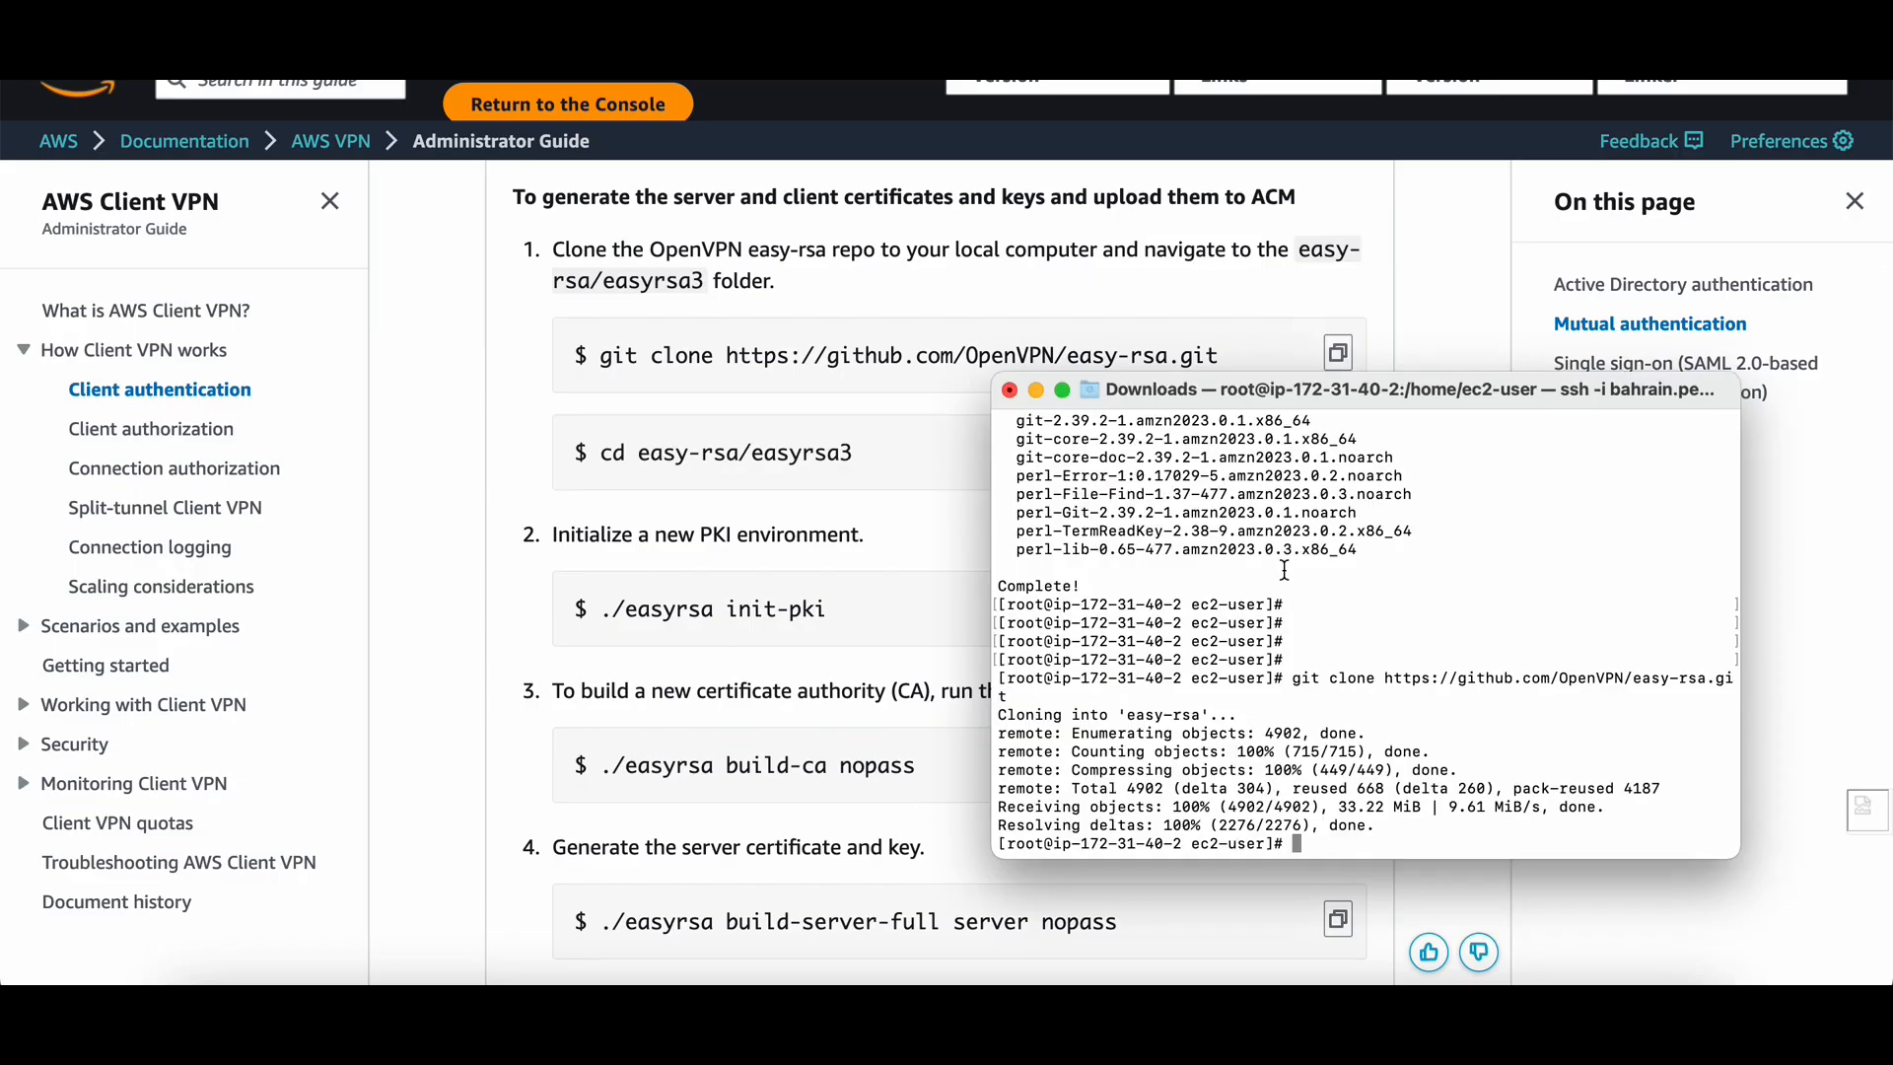
key("super+v")
key("Return")
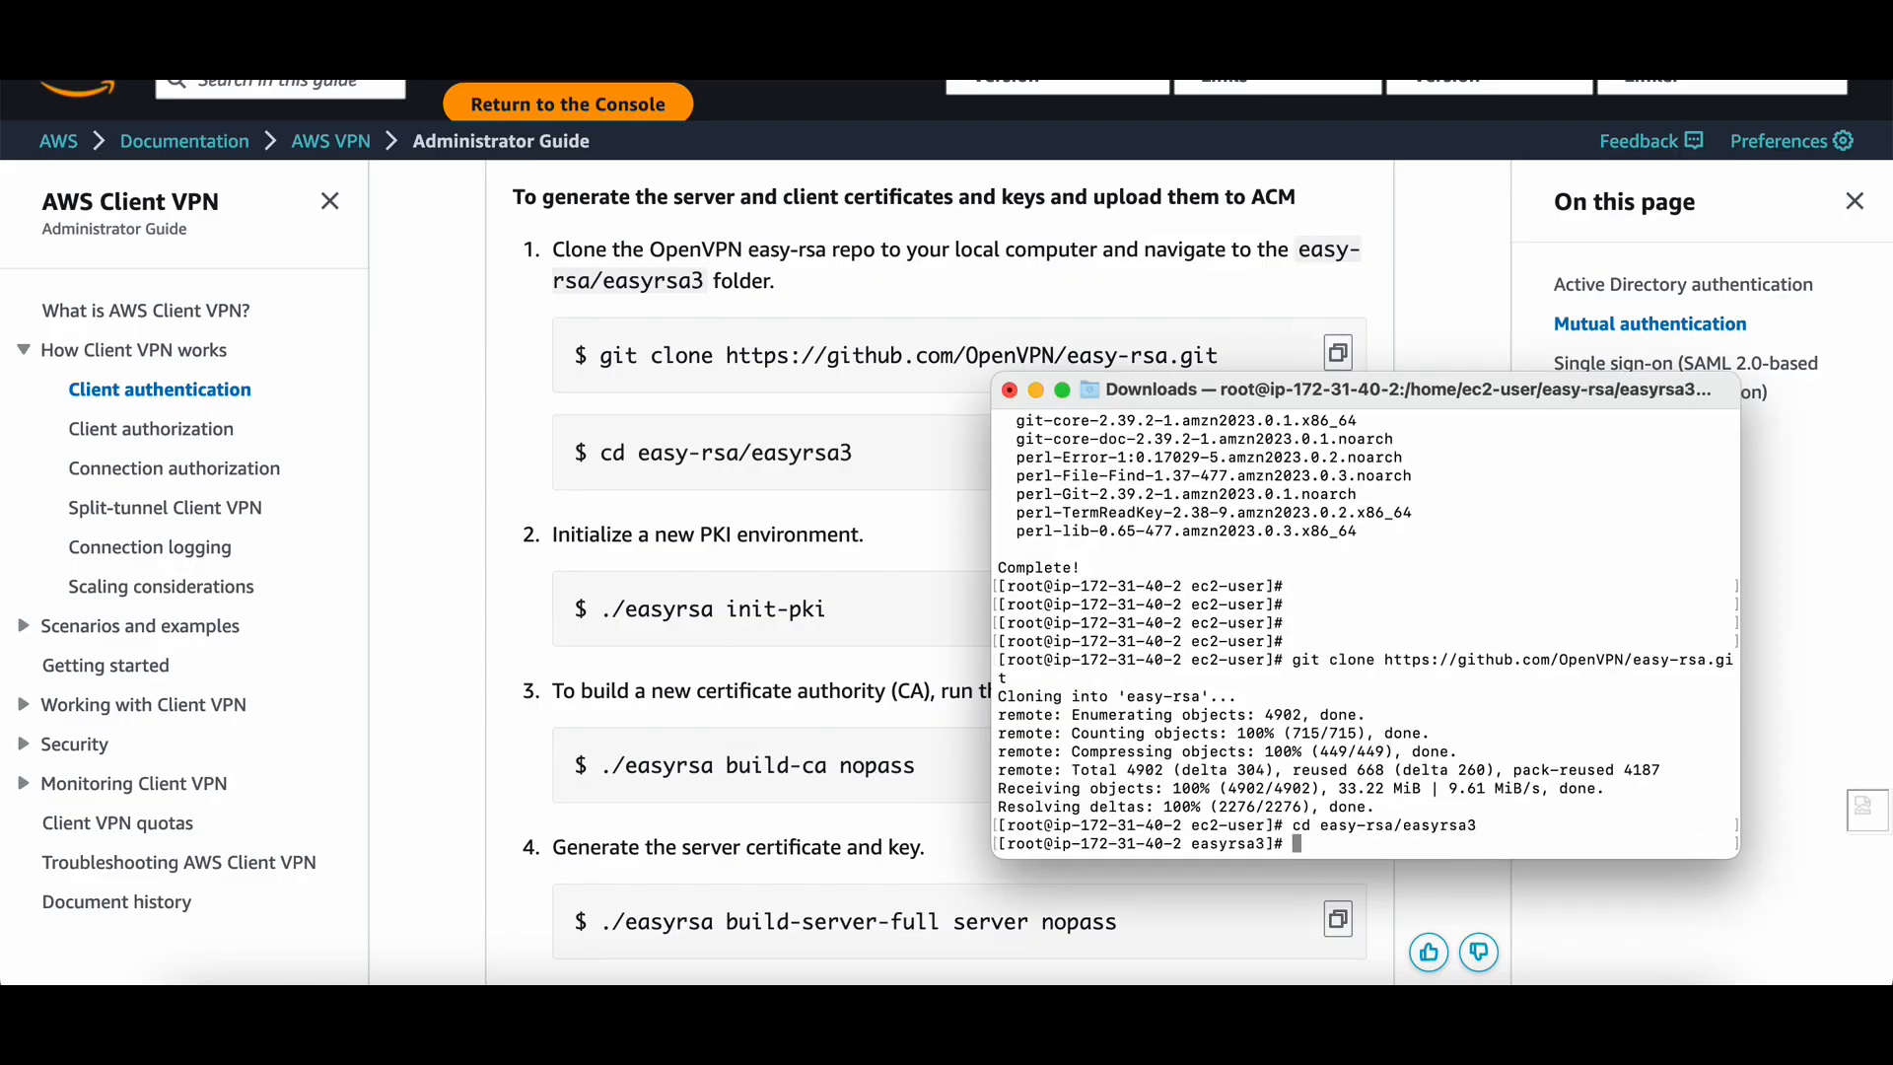
Copy and run ./easyrsa init-pki to initialise a new PKI.
key("super+Tab")
scroll(693, 483, "down", 4)
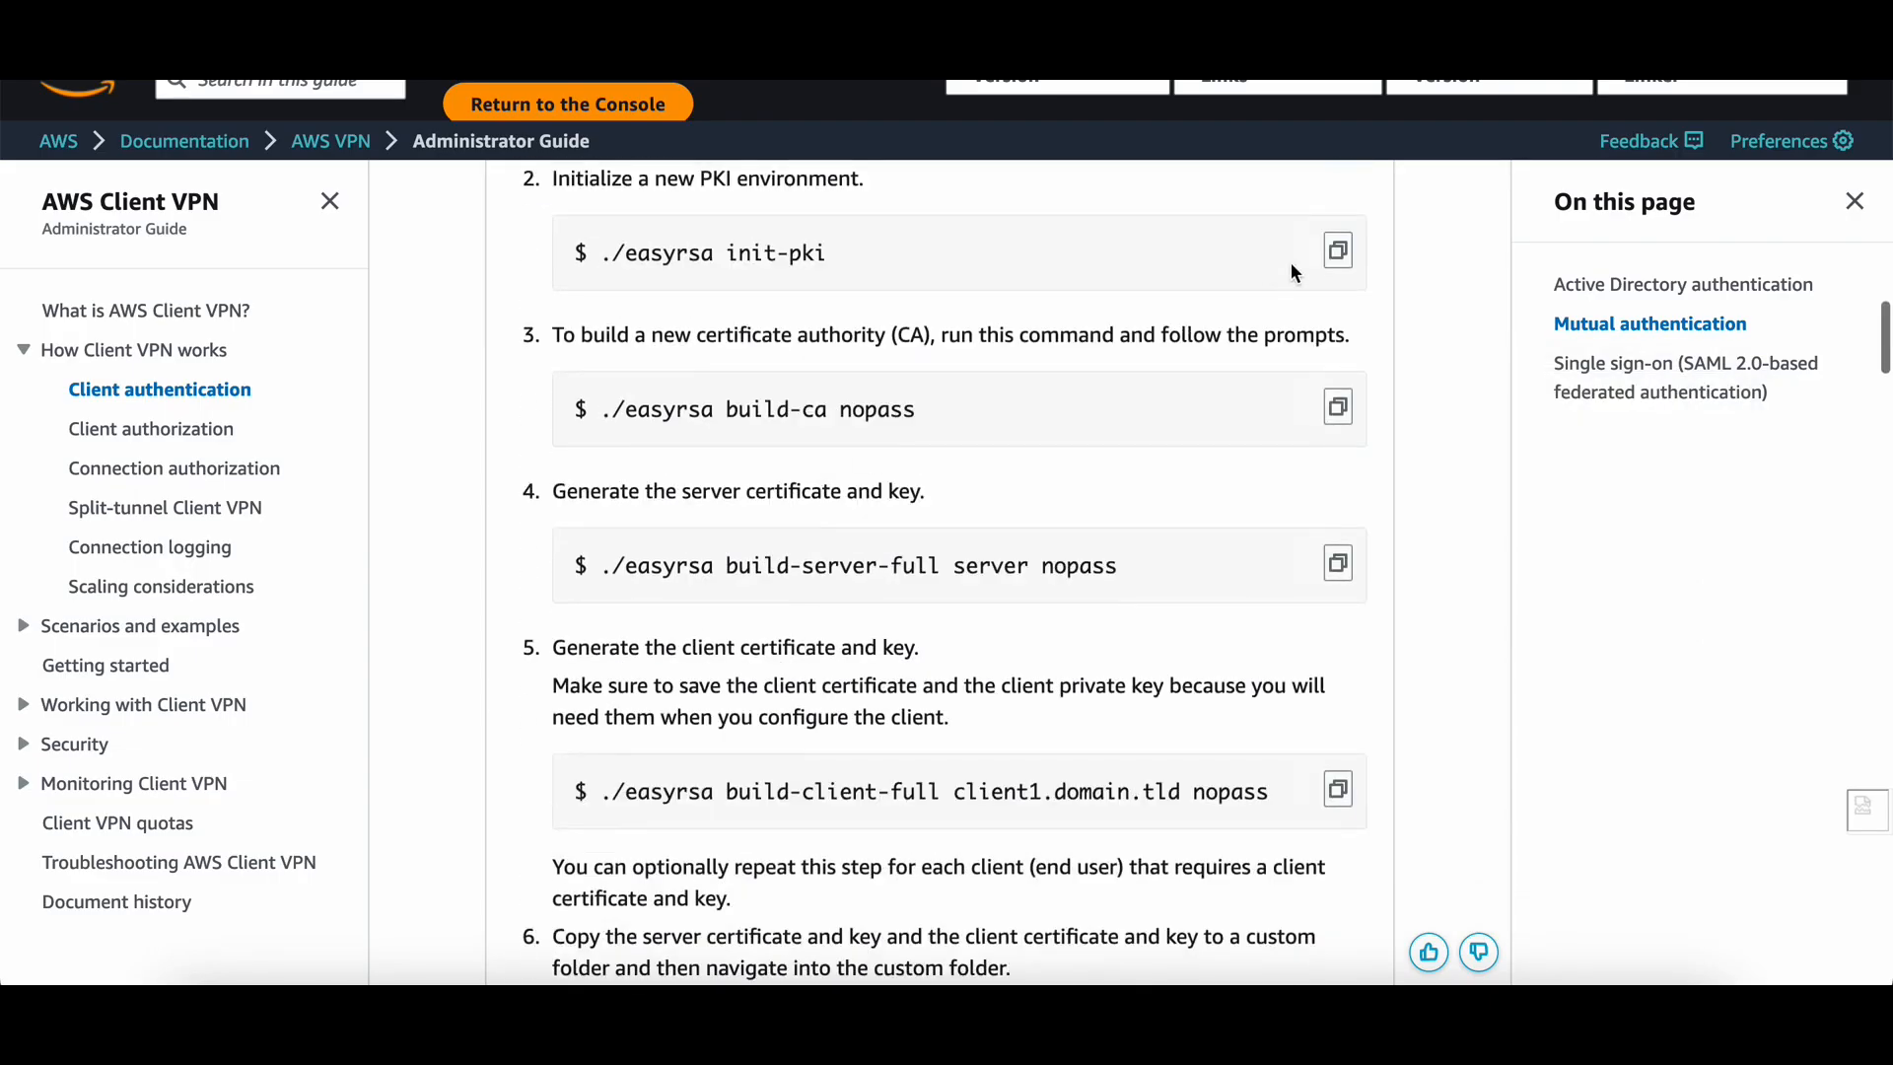
left_click(1338, 250)
key("super+Tab")
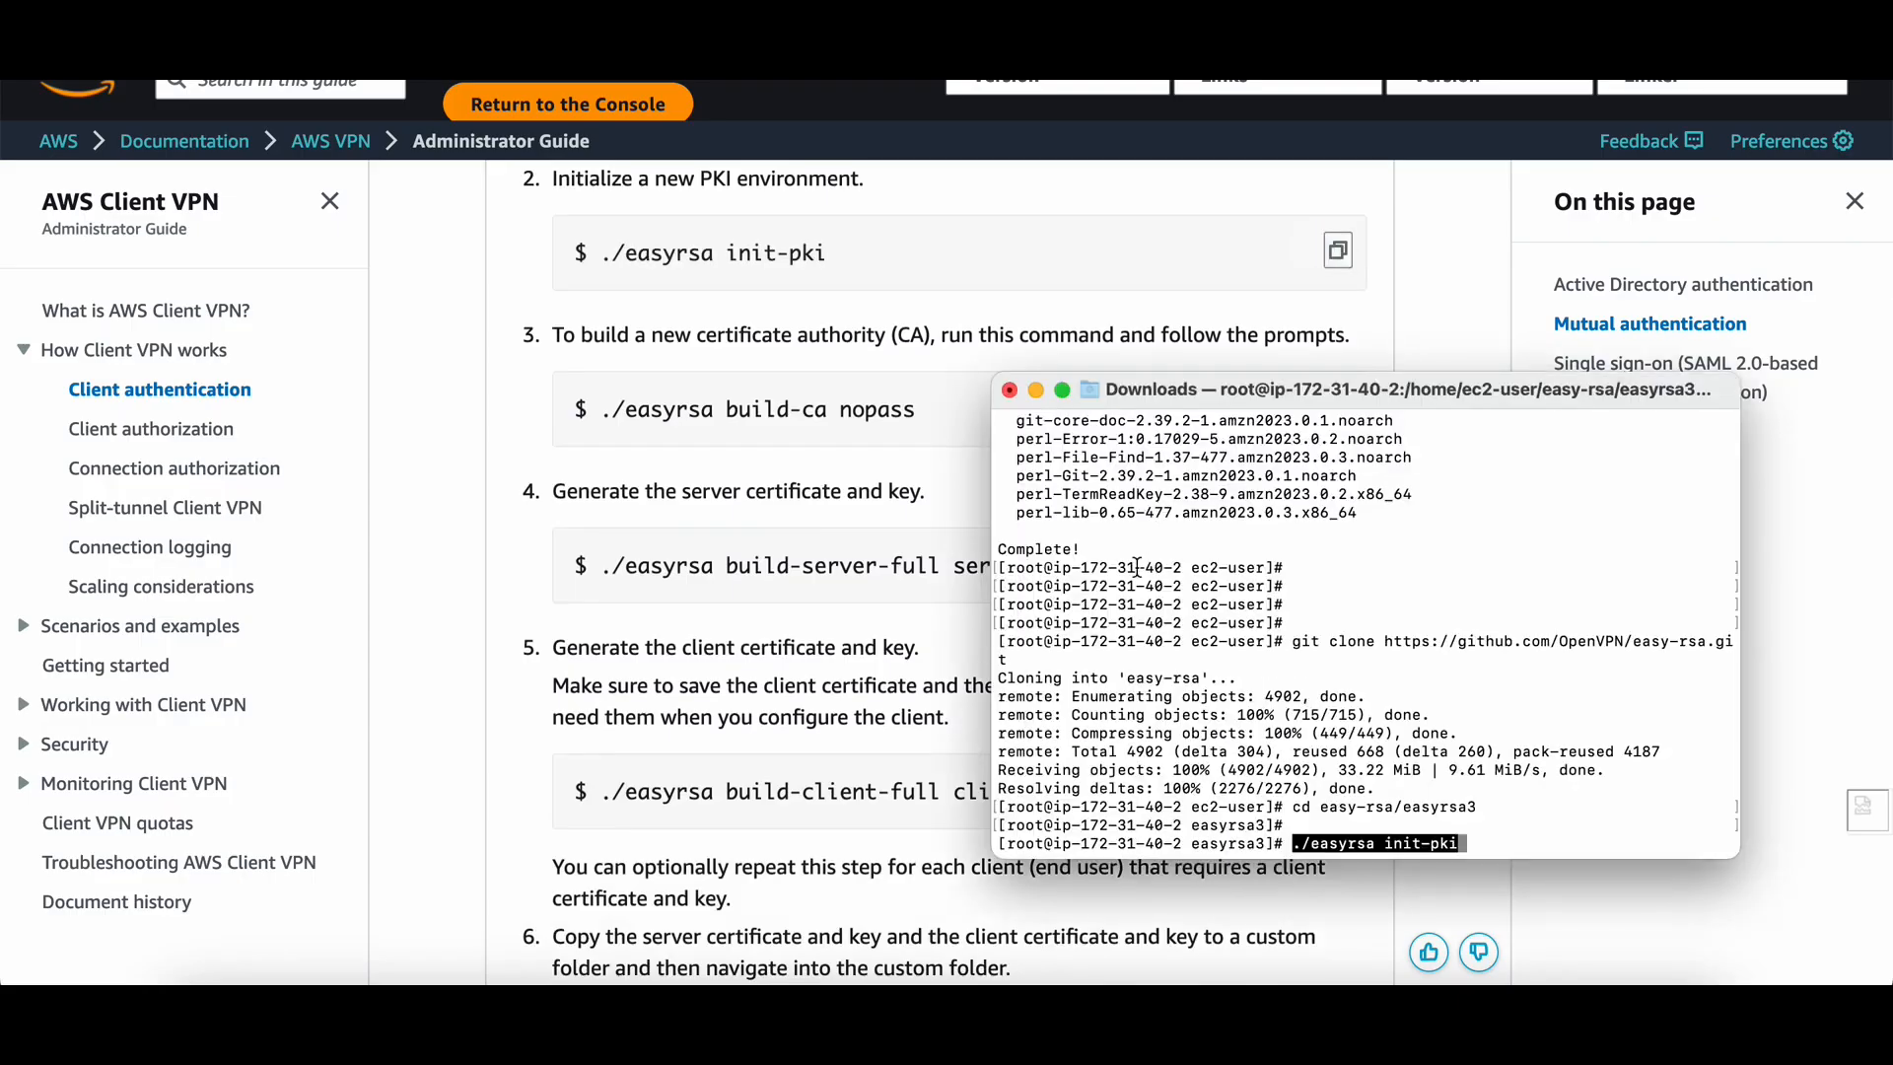
key("super+v")
key("Return")
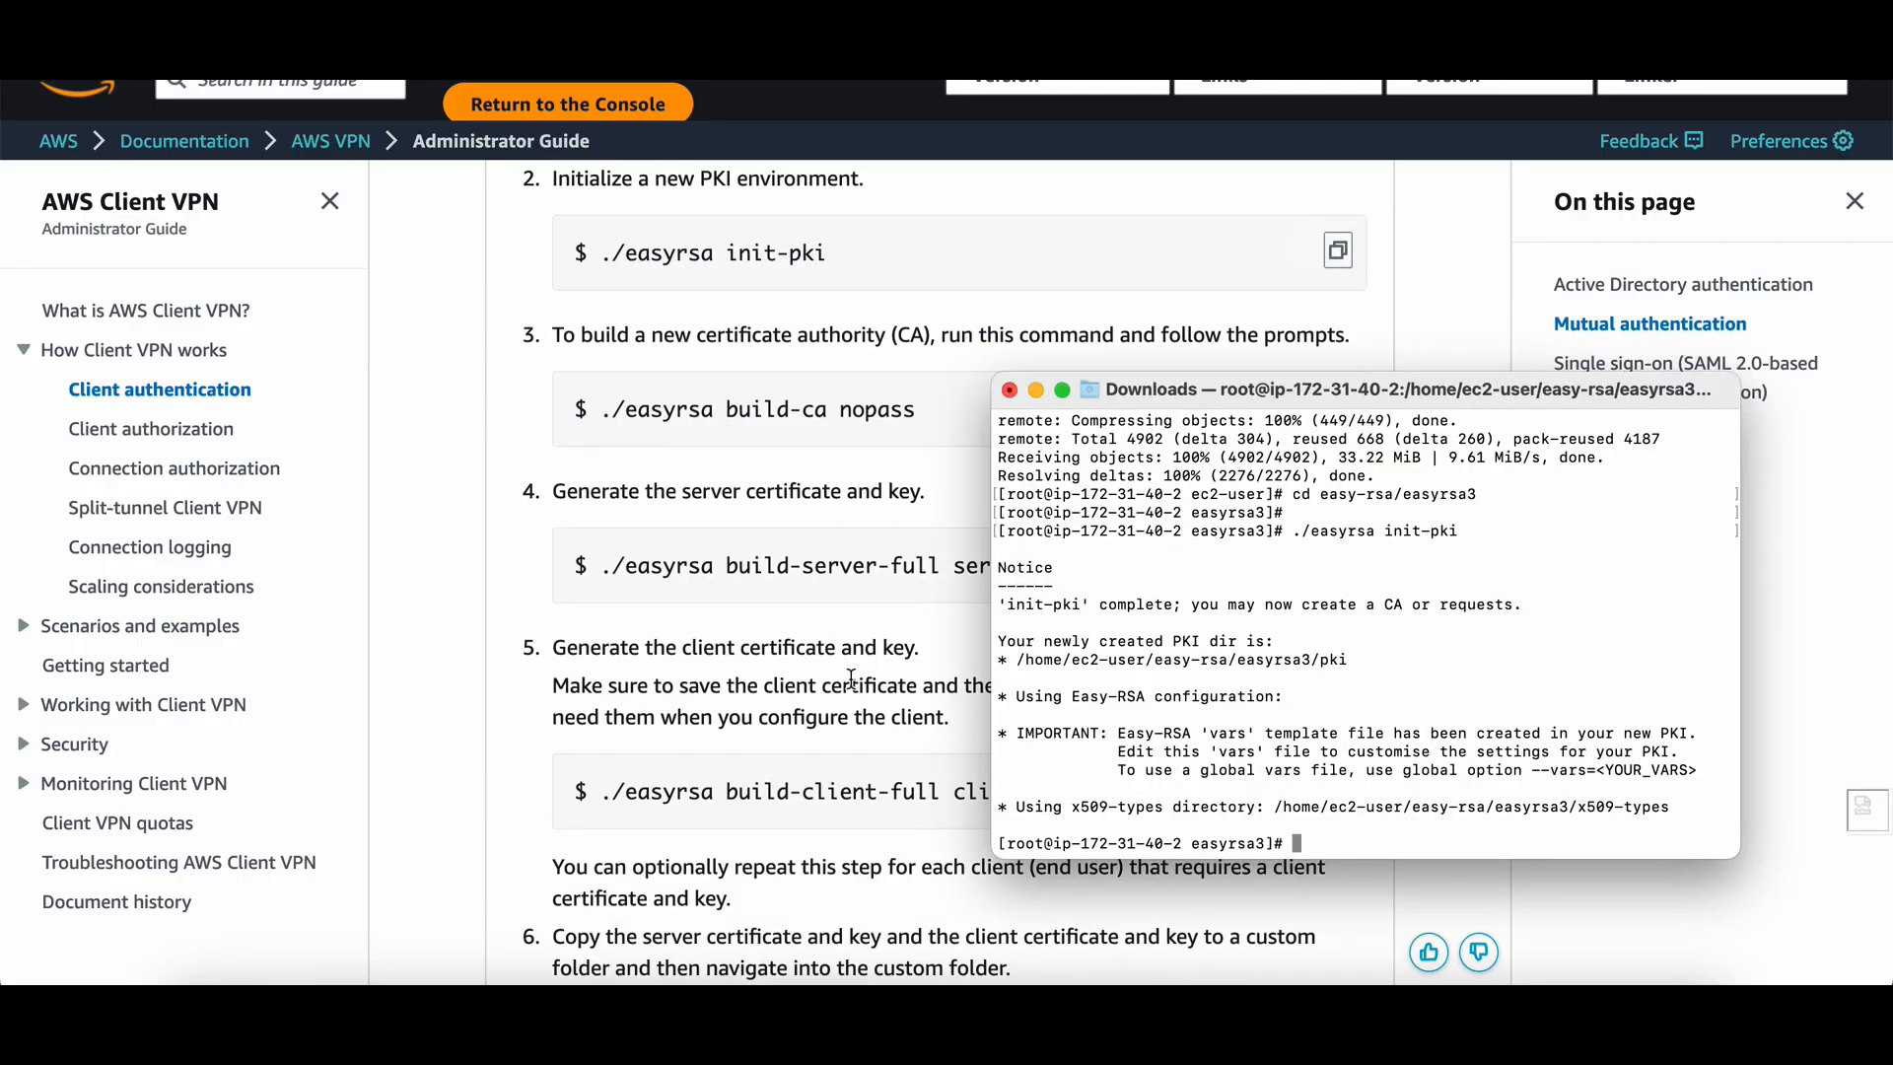
Run ./easyrsa build-ca nopass and accept the default Common Name to build the CA.
key("super+Tab")
scroll(798, 597, "down", 1)
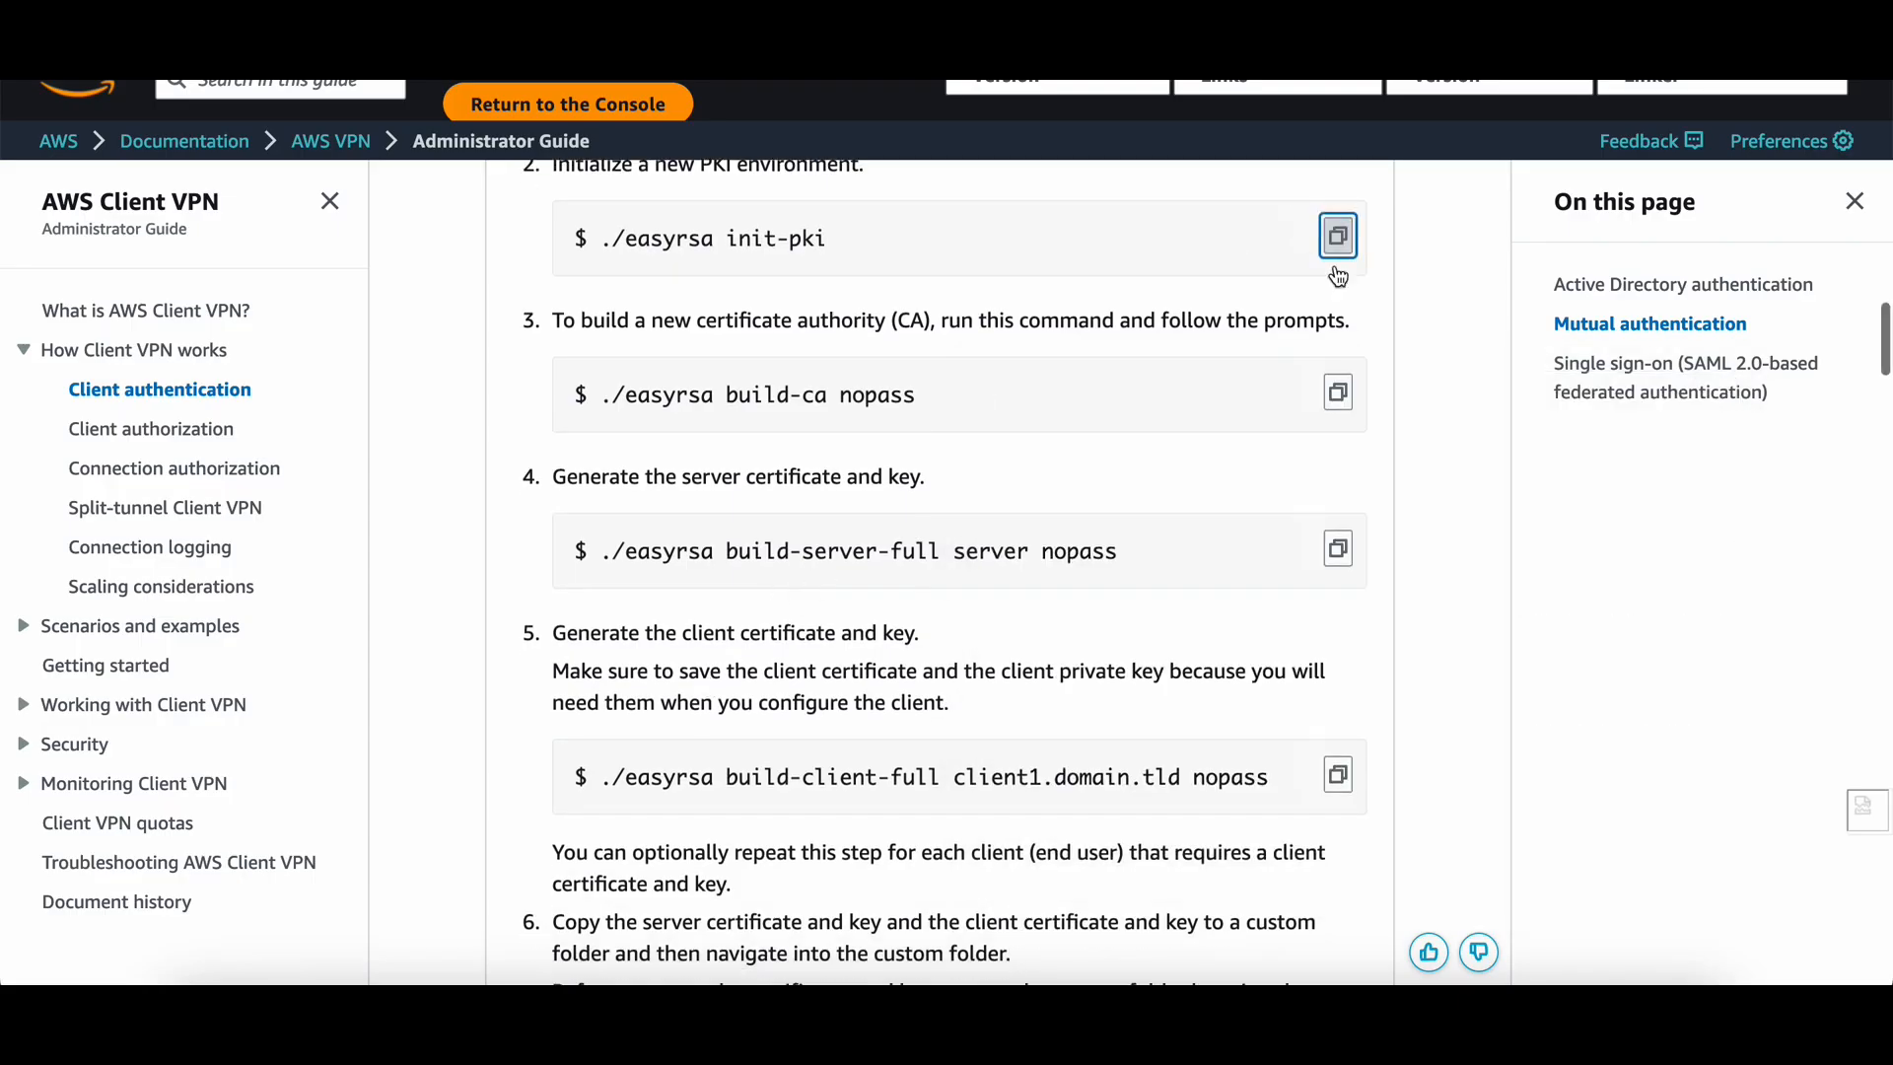
left_click(1338, 399)
key("super+Tab")
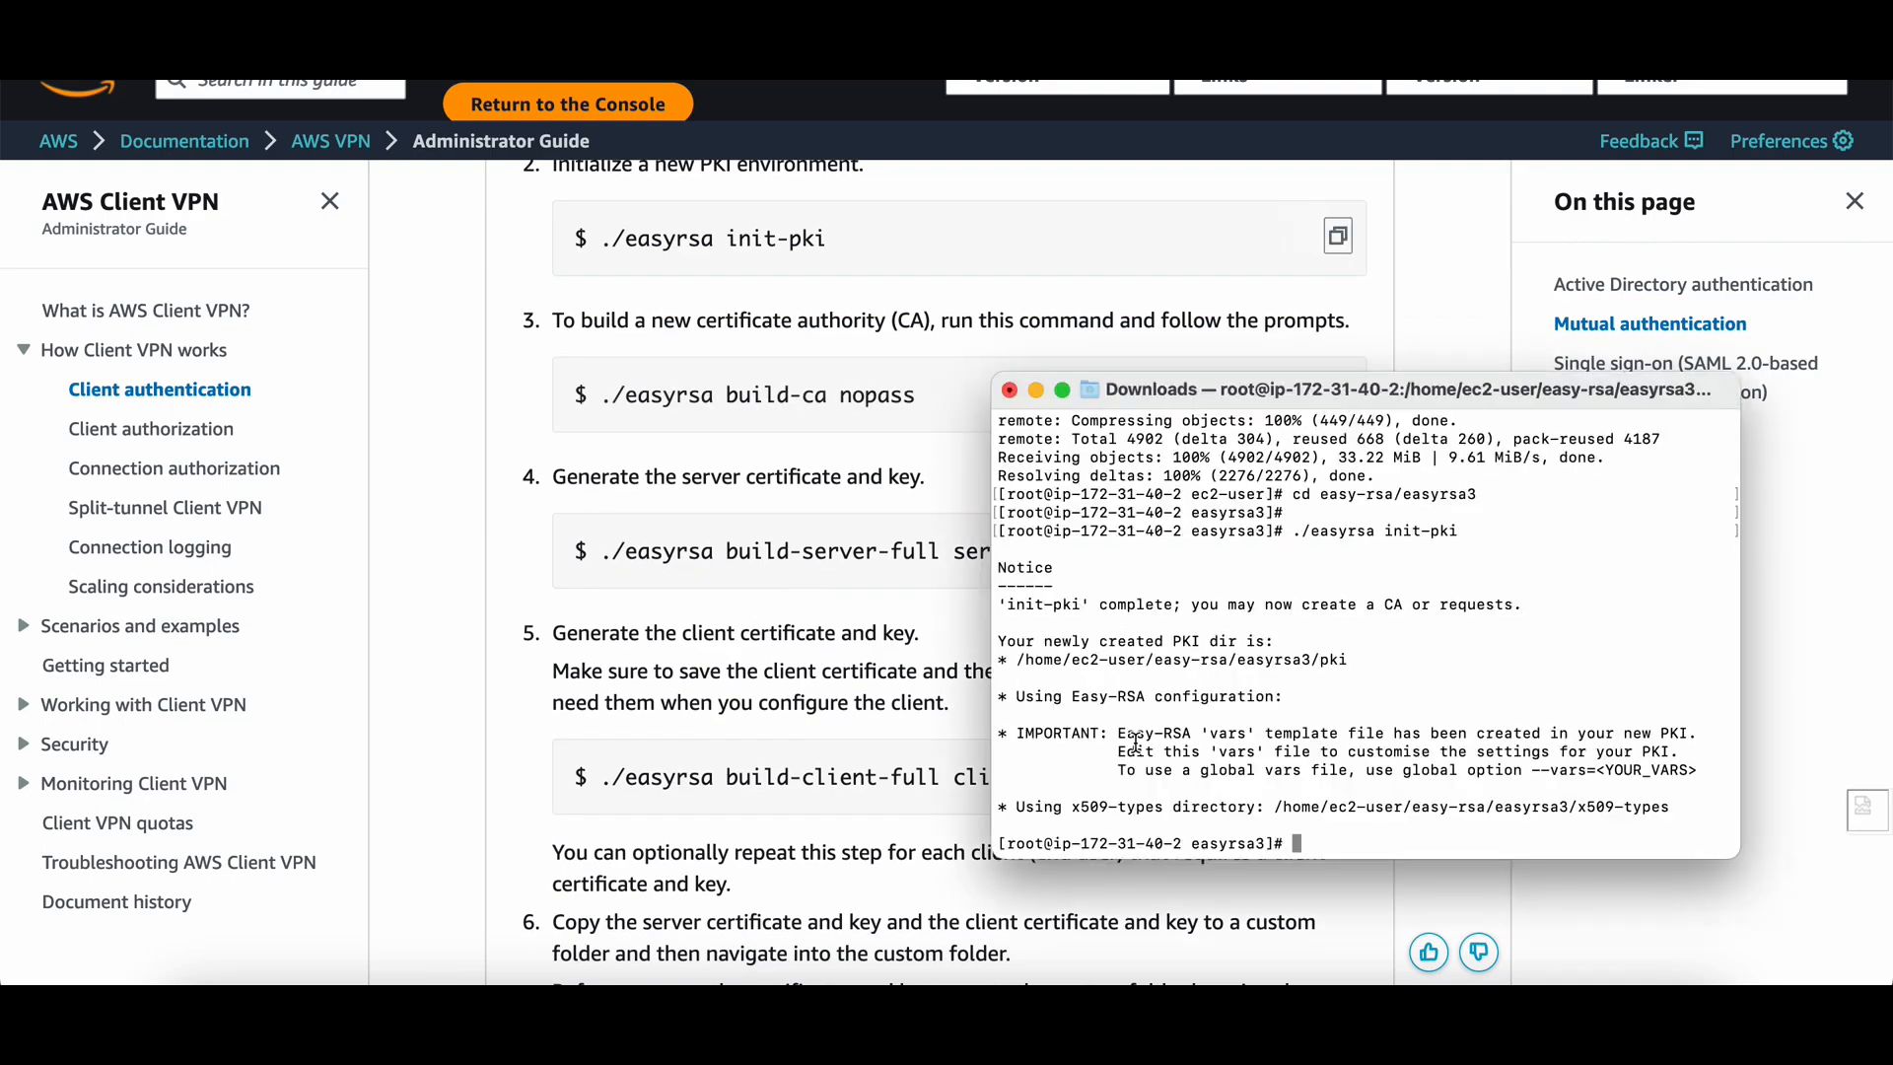
key("super+v")
key("Return")
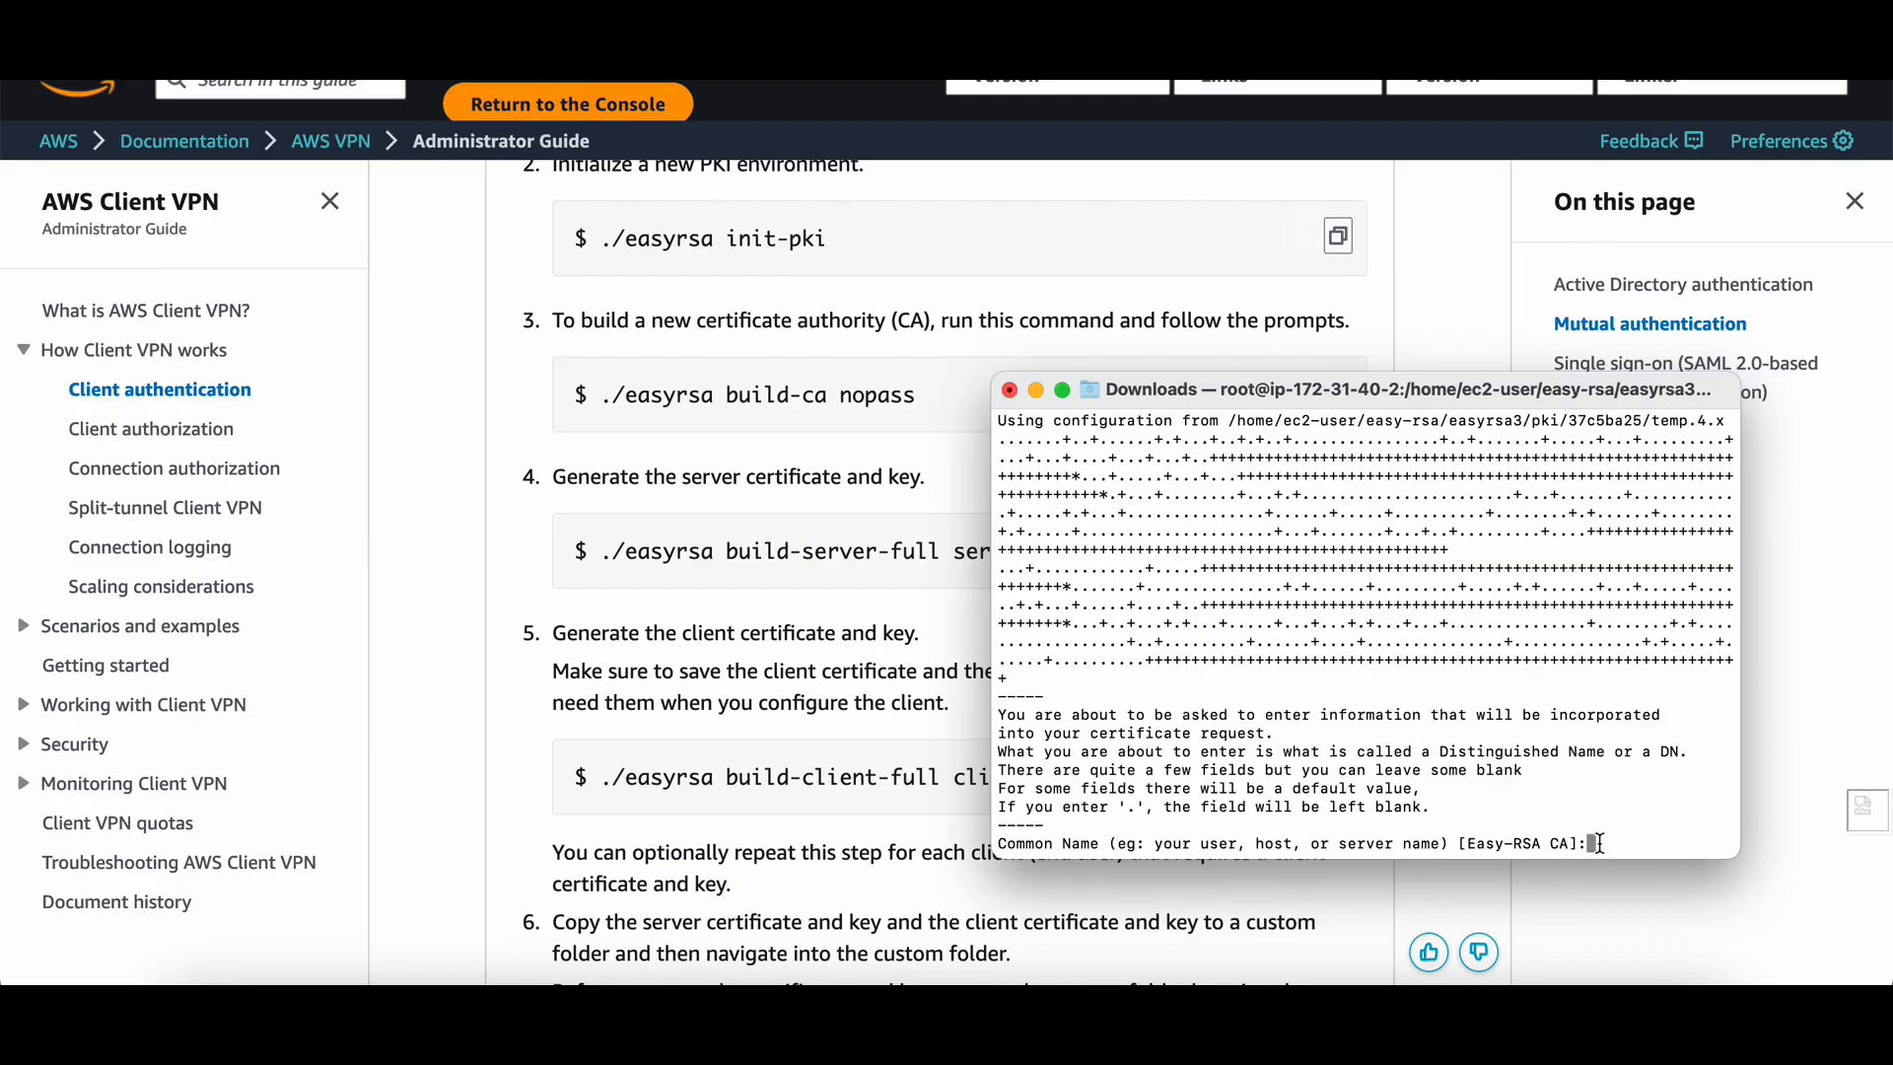
key("Return")
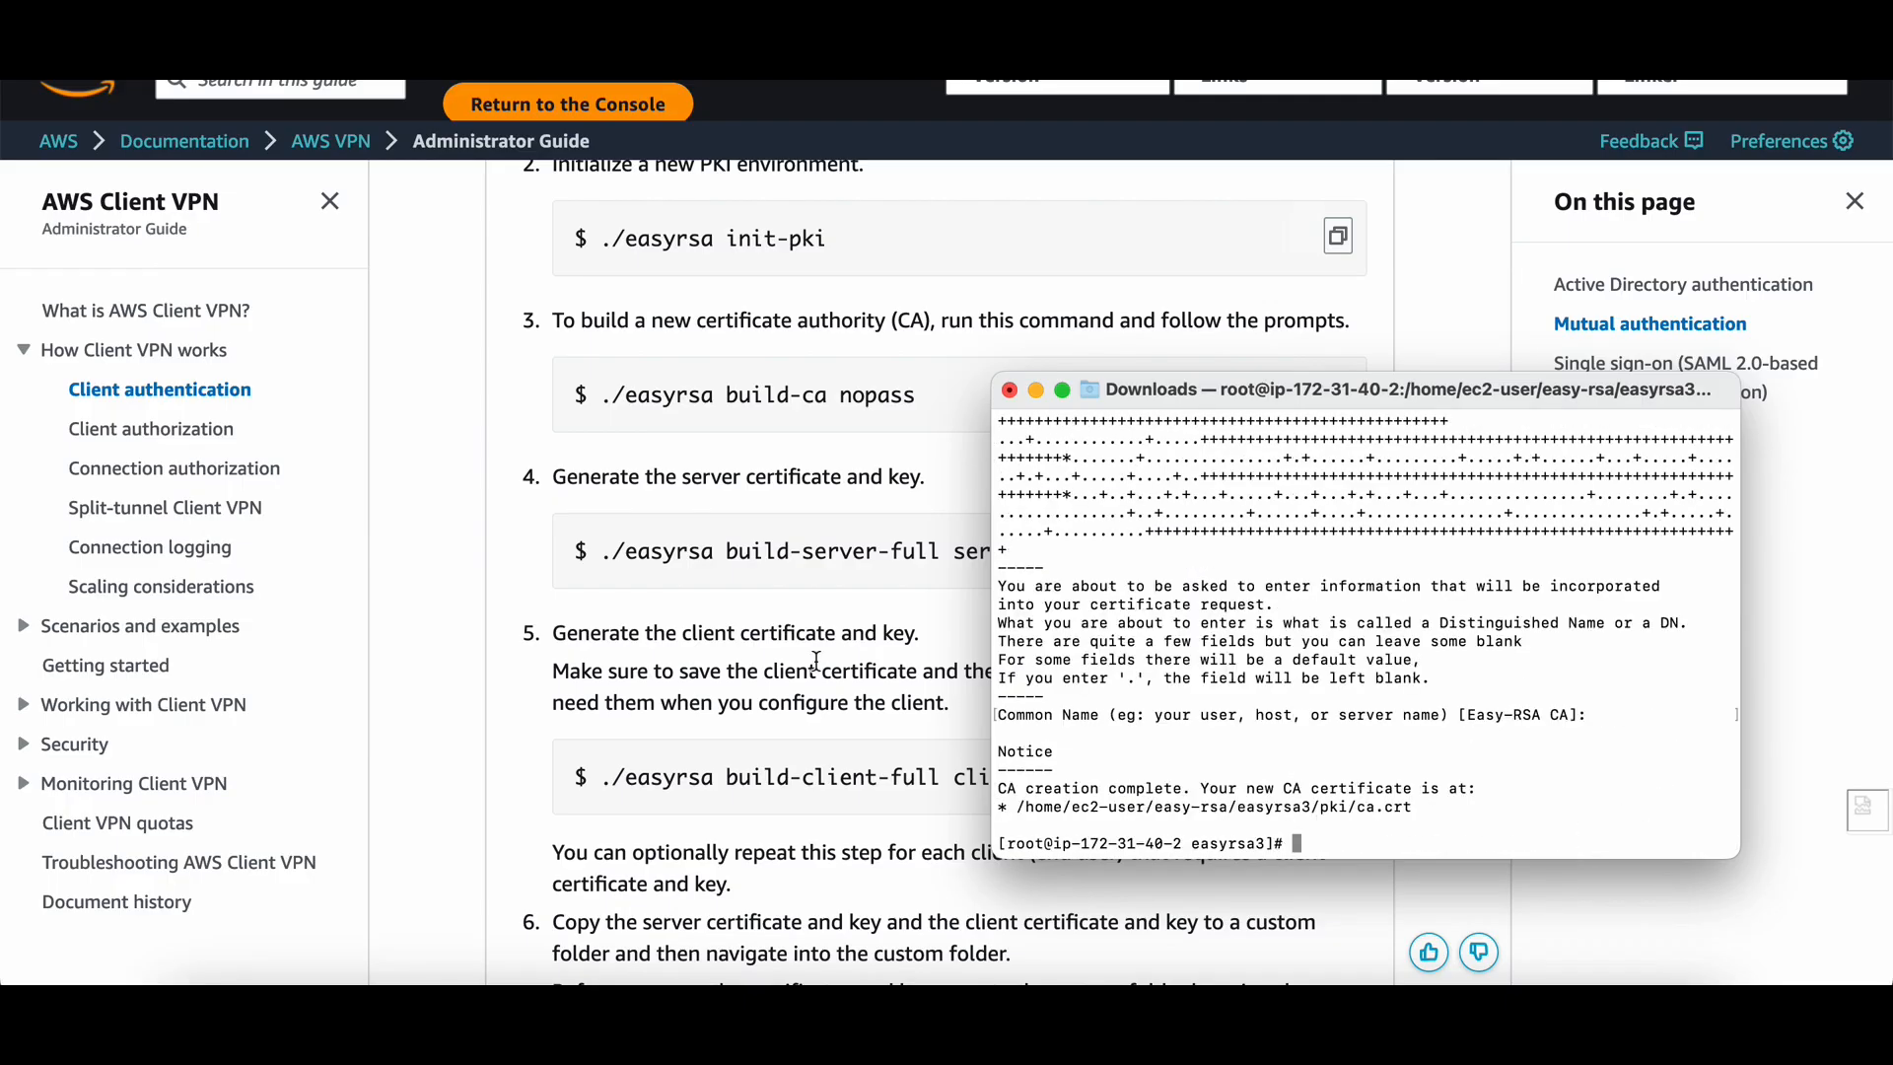
left_click(843, 612)
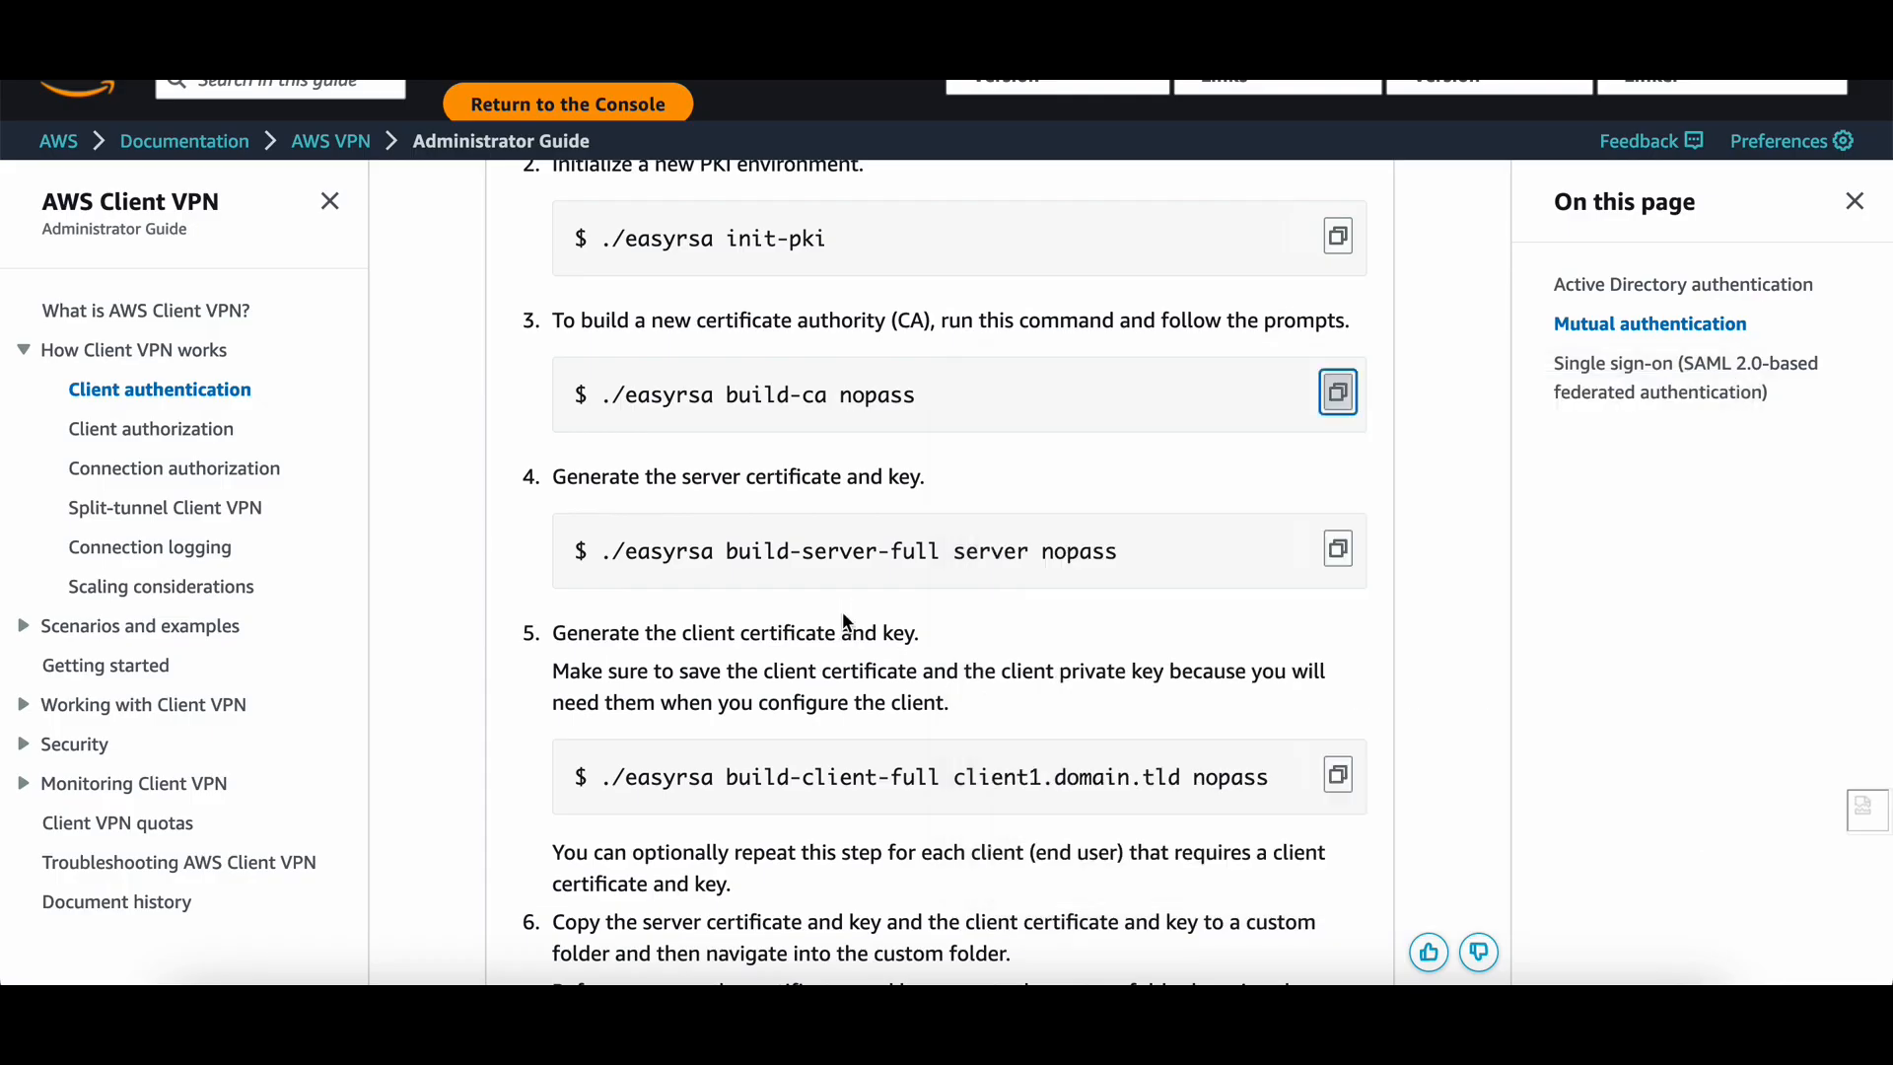
Copy and run the build-server-full command to generate the server certificate and key.
scroll(842, 611, "down", 2)
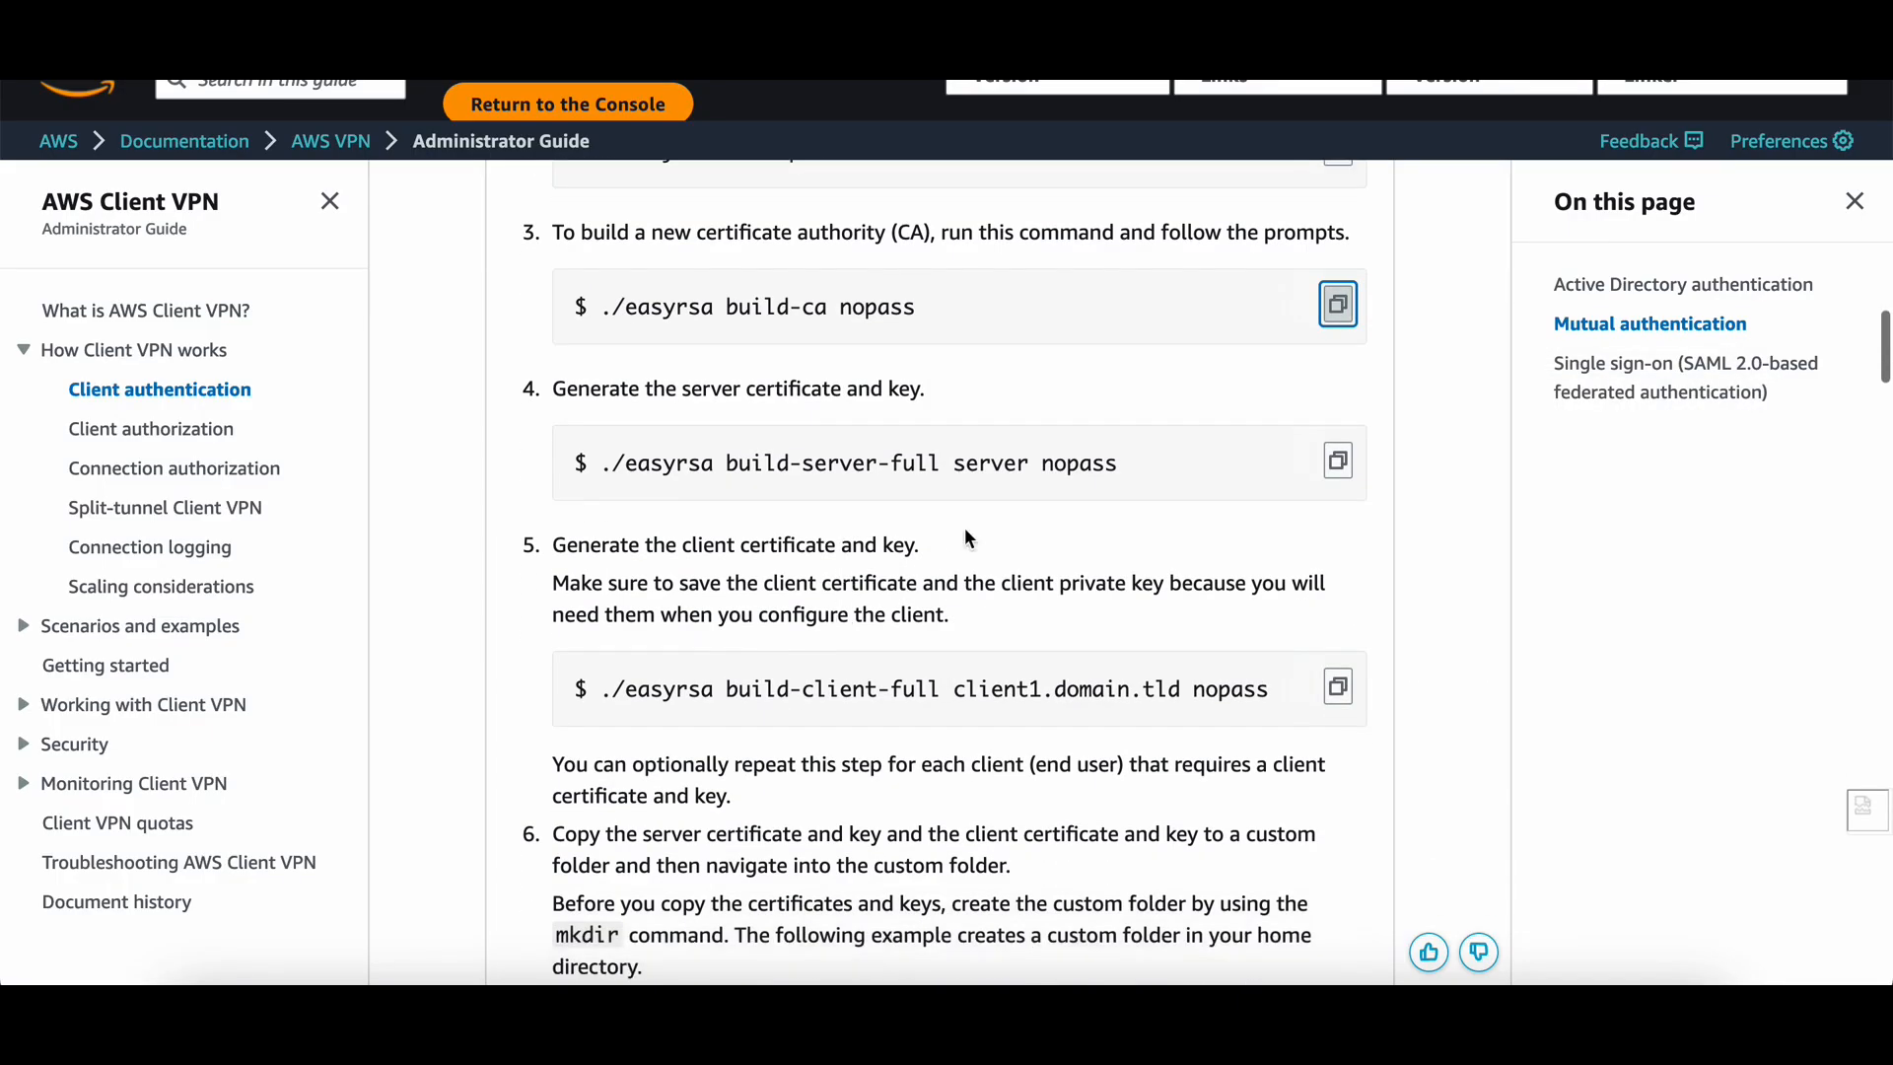
left_click(1337, 460)
key("super+Tab")
key("super+v")
key("Return")
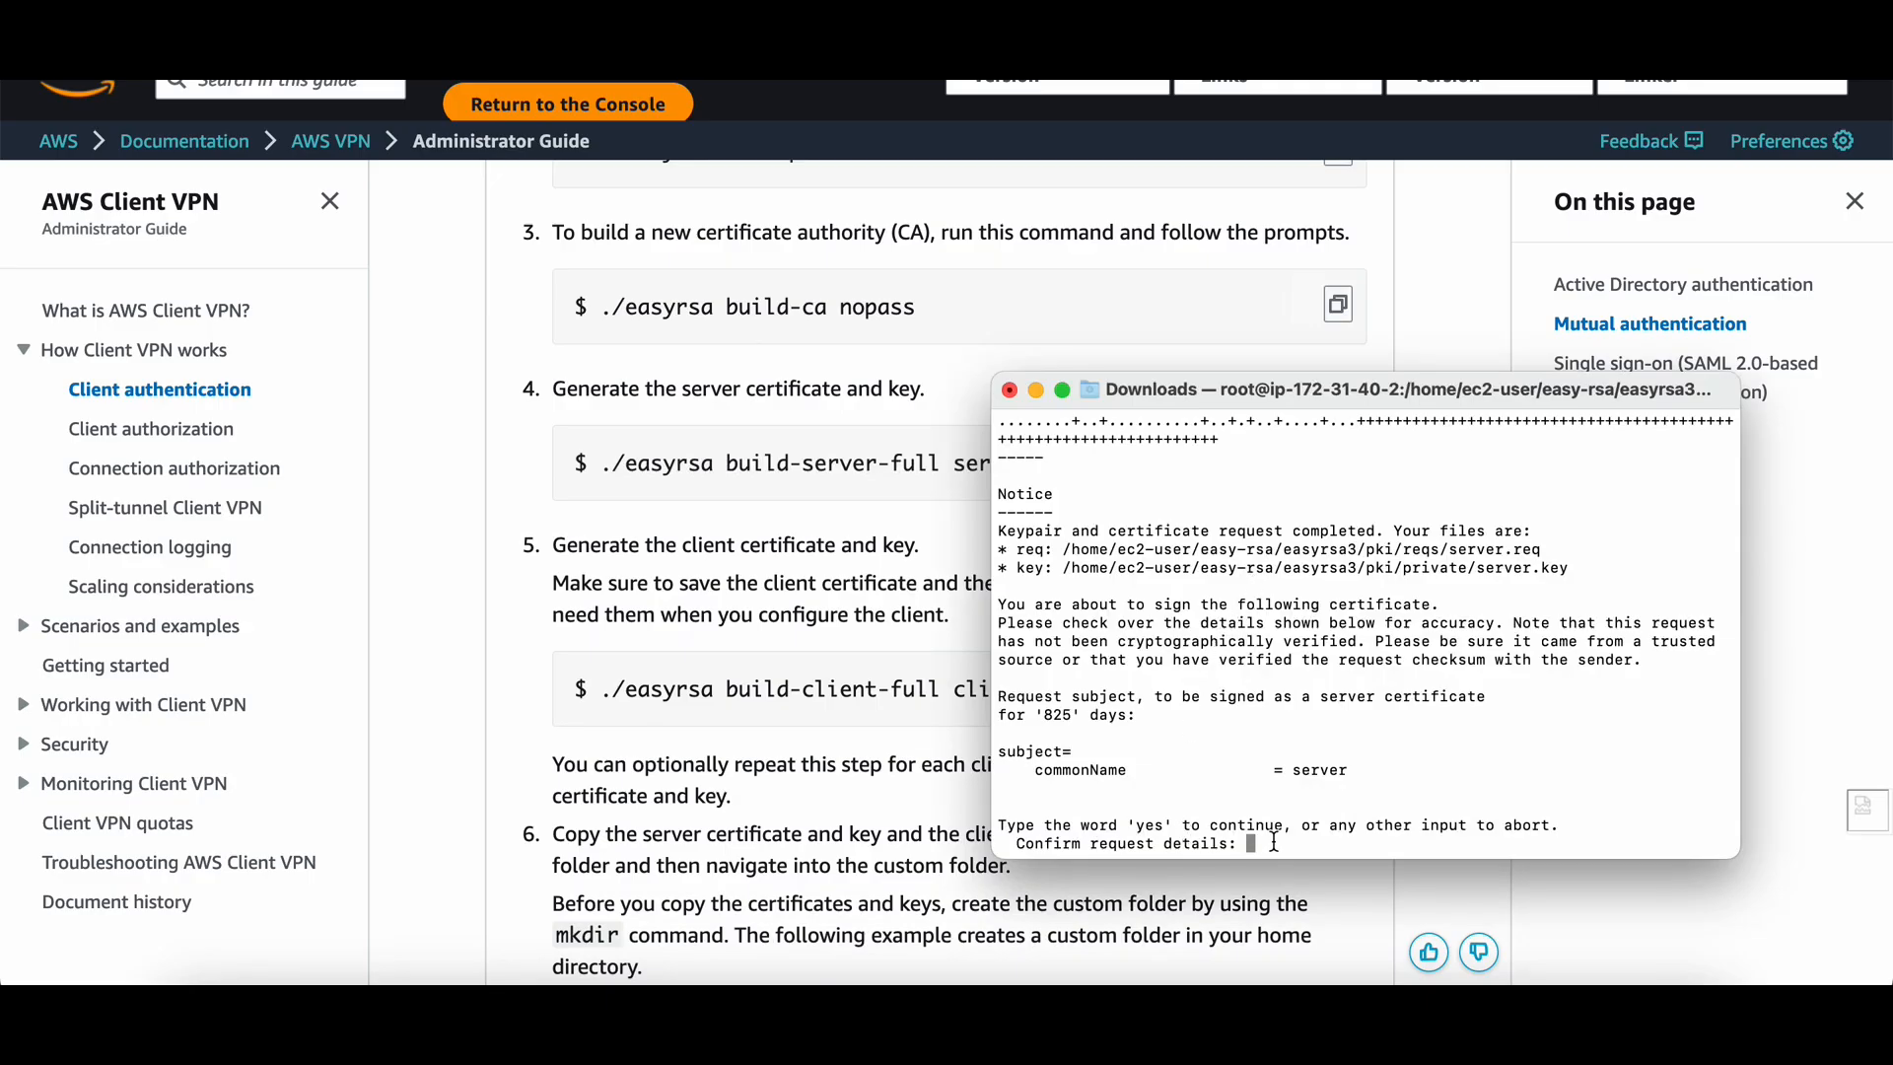
Check the commonName = server request details against the docs and confirm signing with yes.
left_click_drag(1036, 770, 1345, 774)
left_click(903, 499)
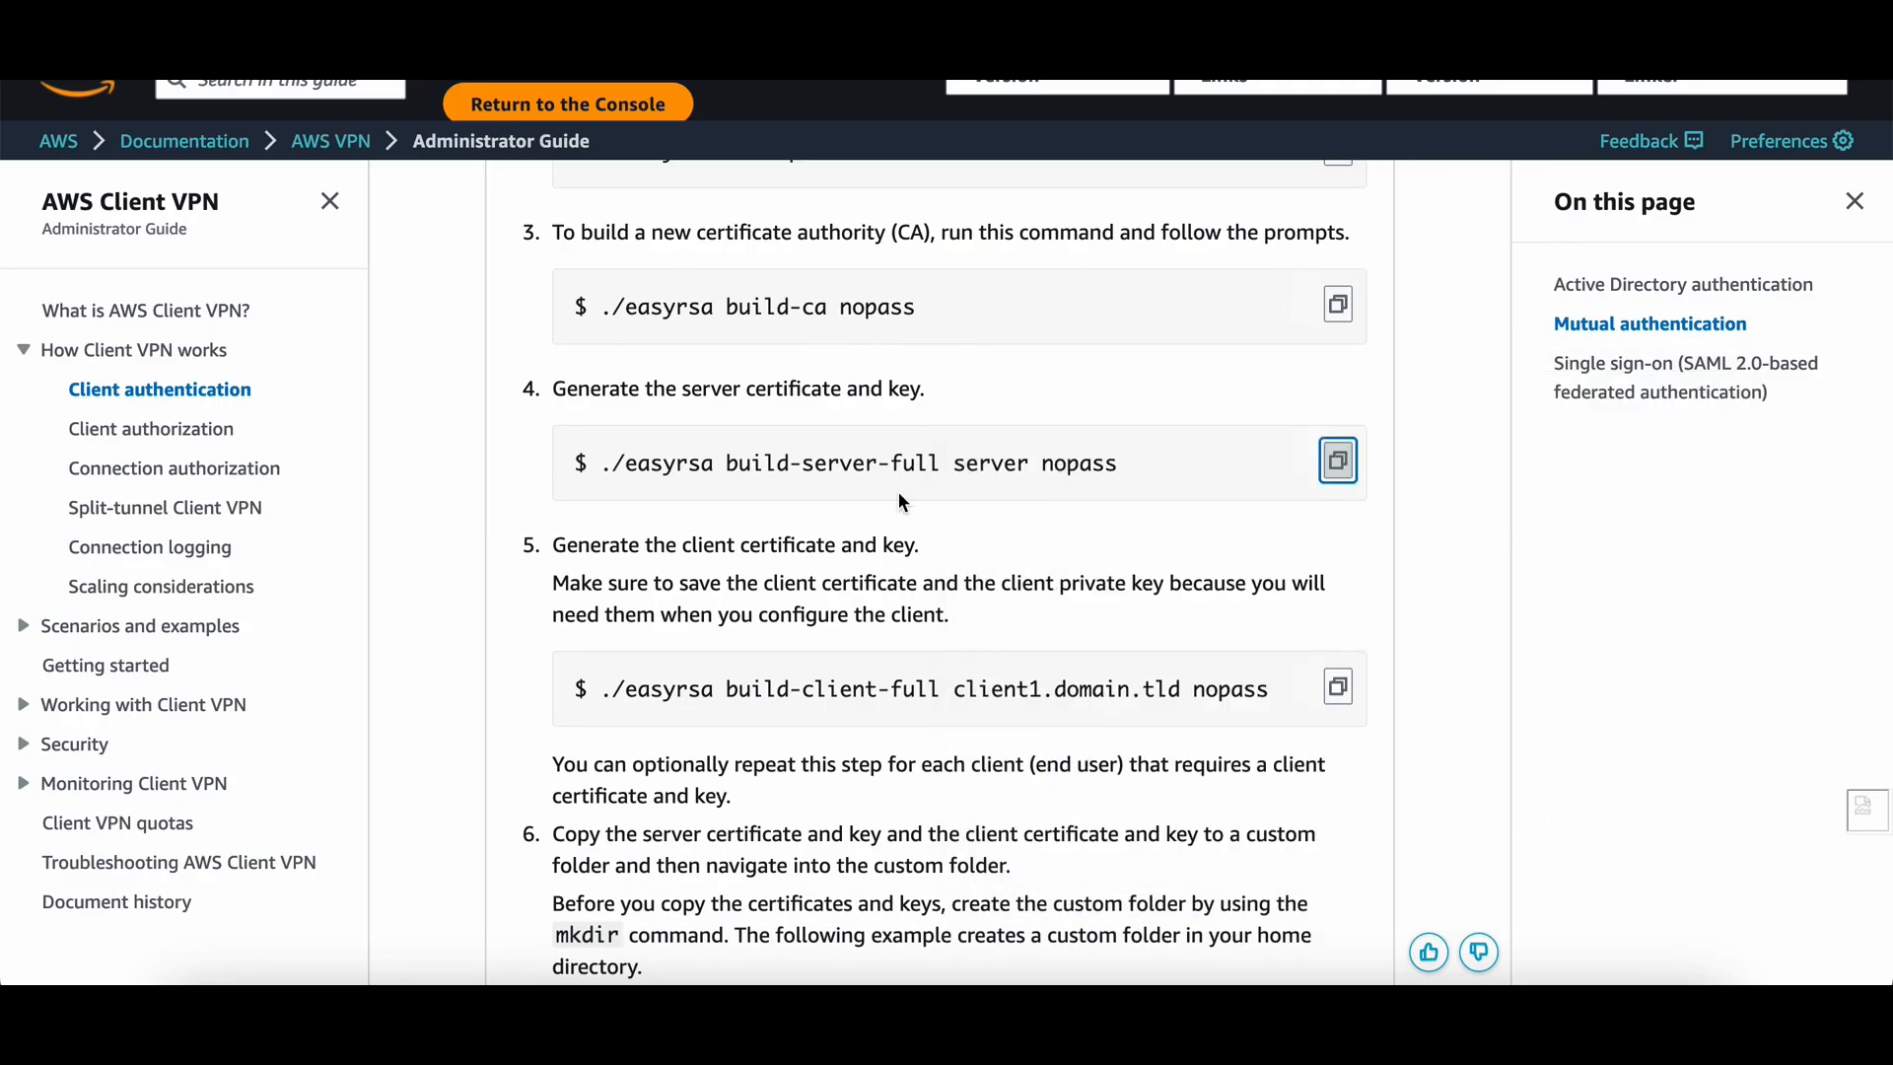
left_click_drag(956, 465, 1023, 465)
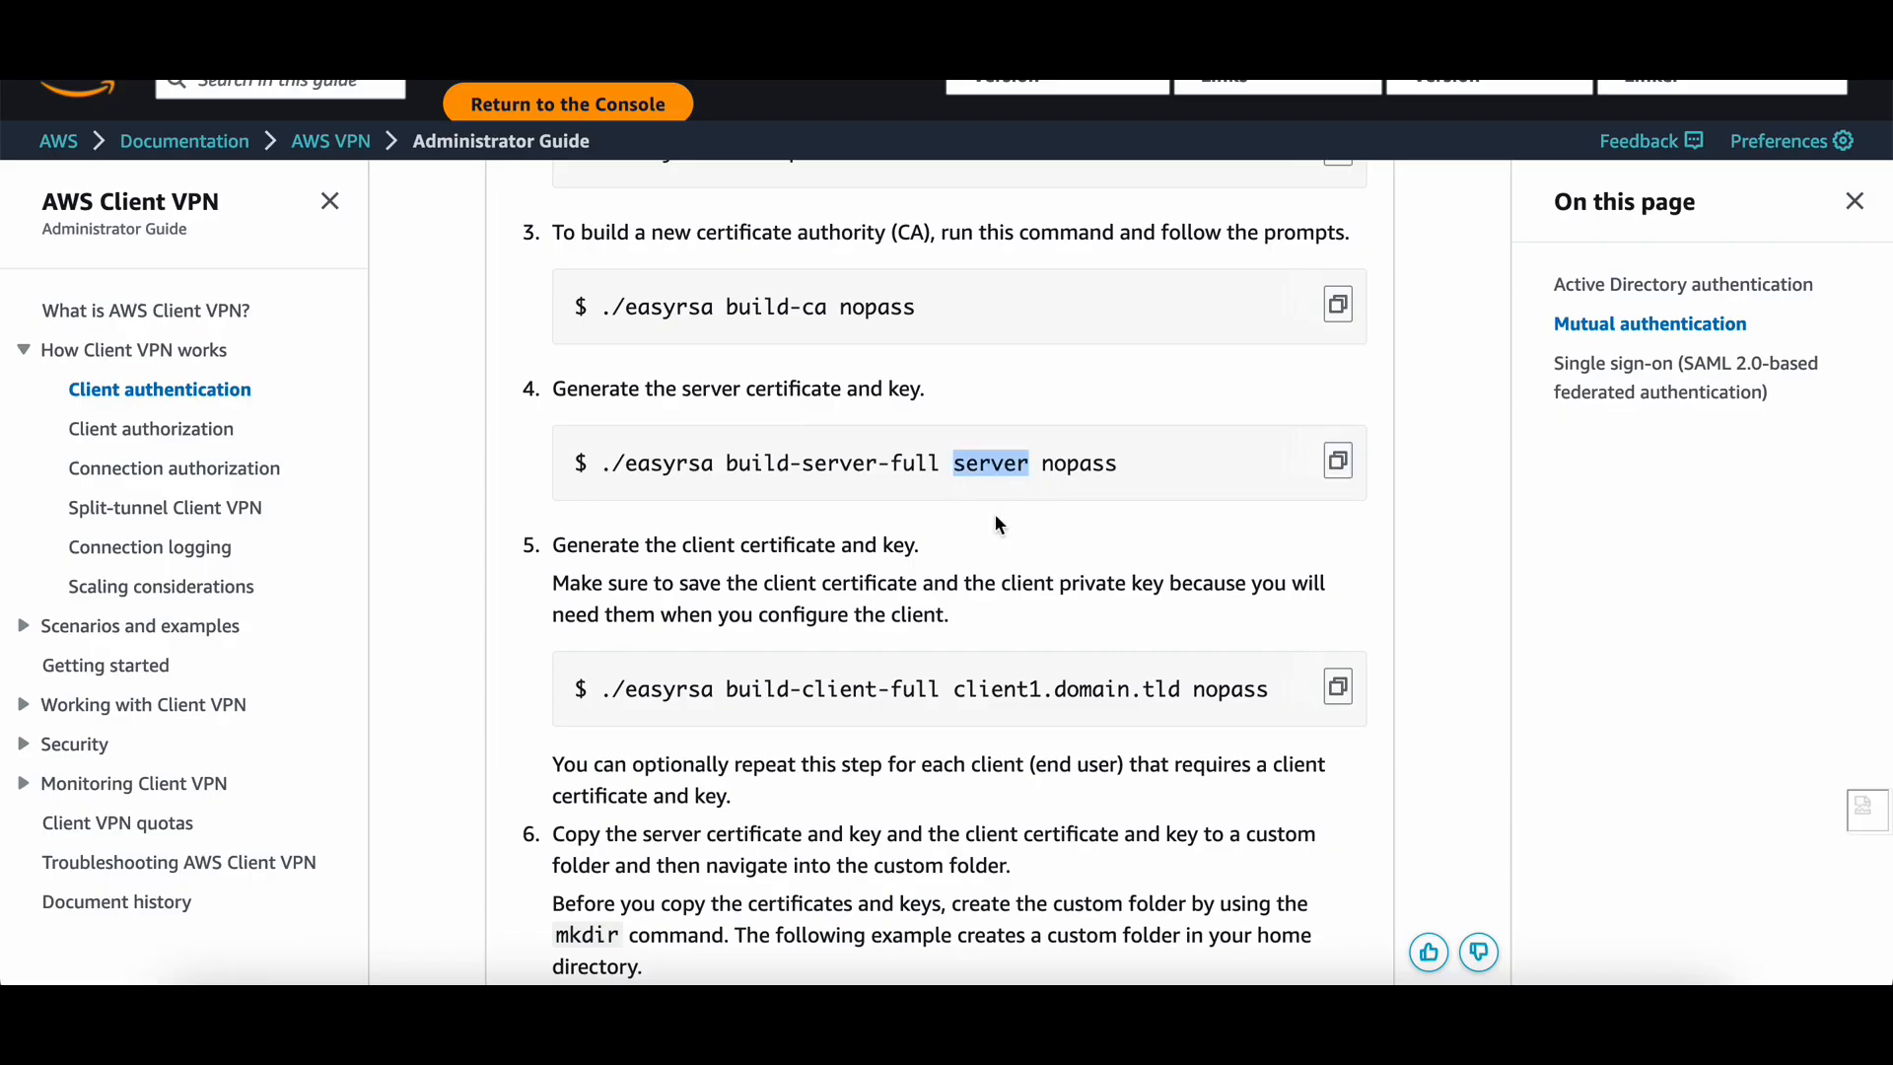
key("super+Tab")
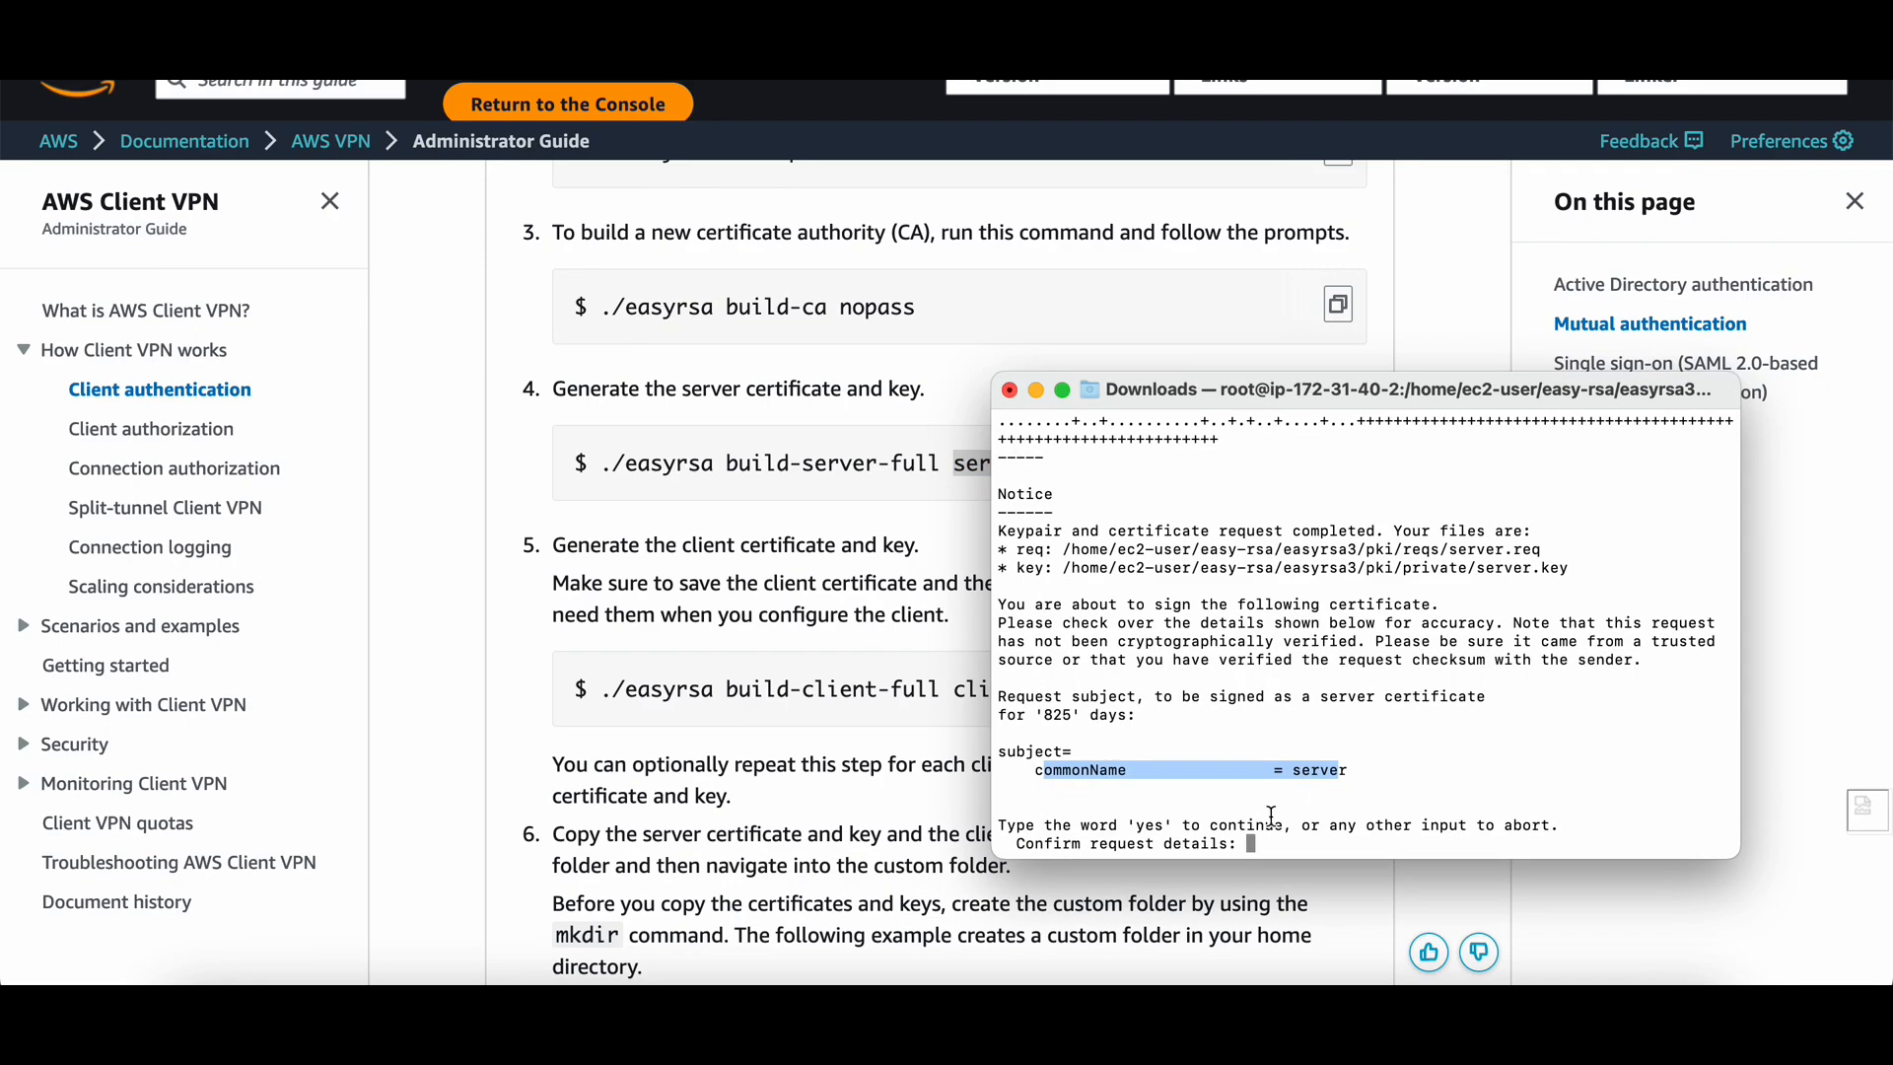
type("yes")
key("Return")
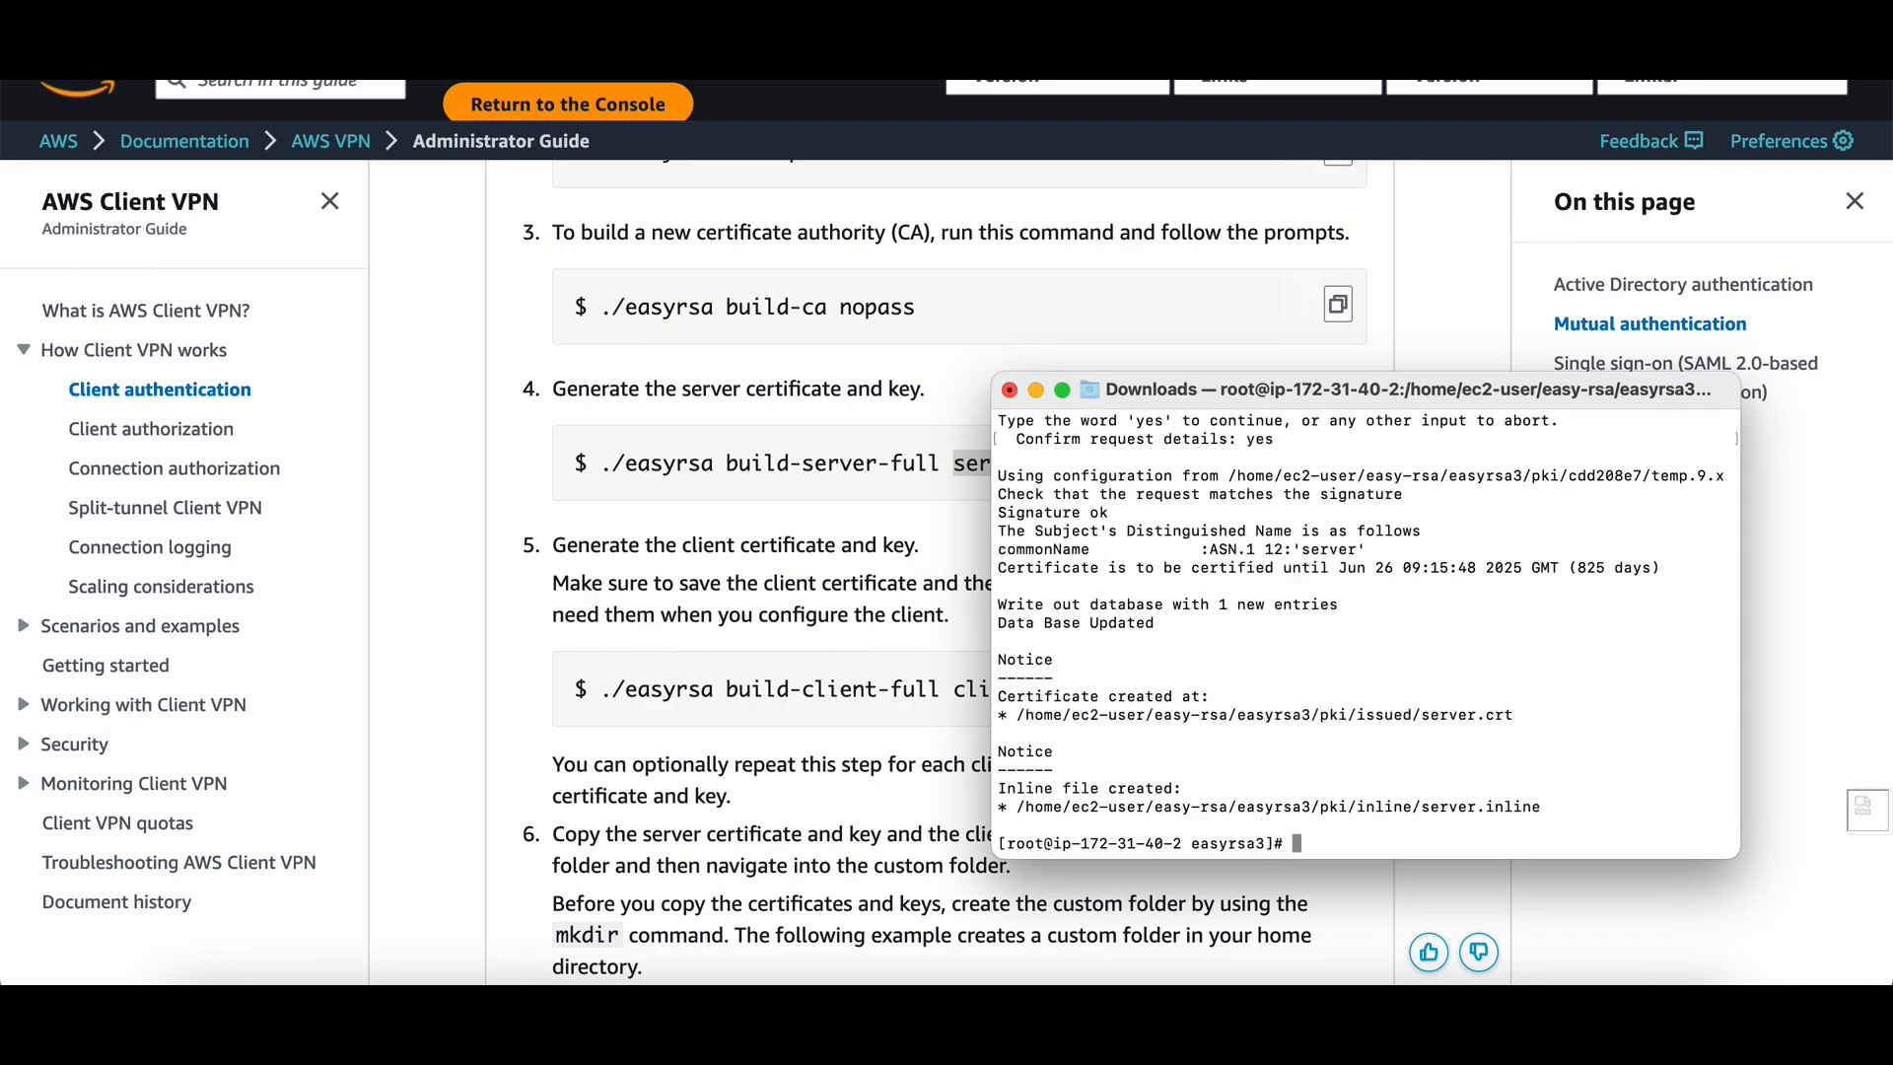
left_click(852, 569)
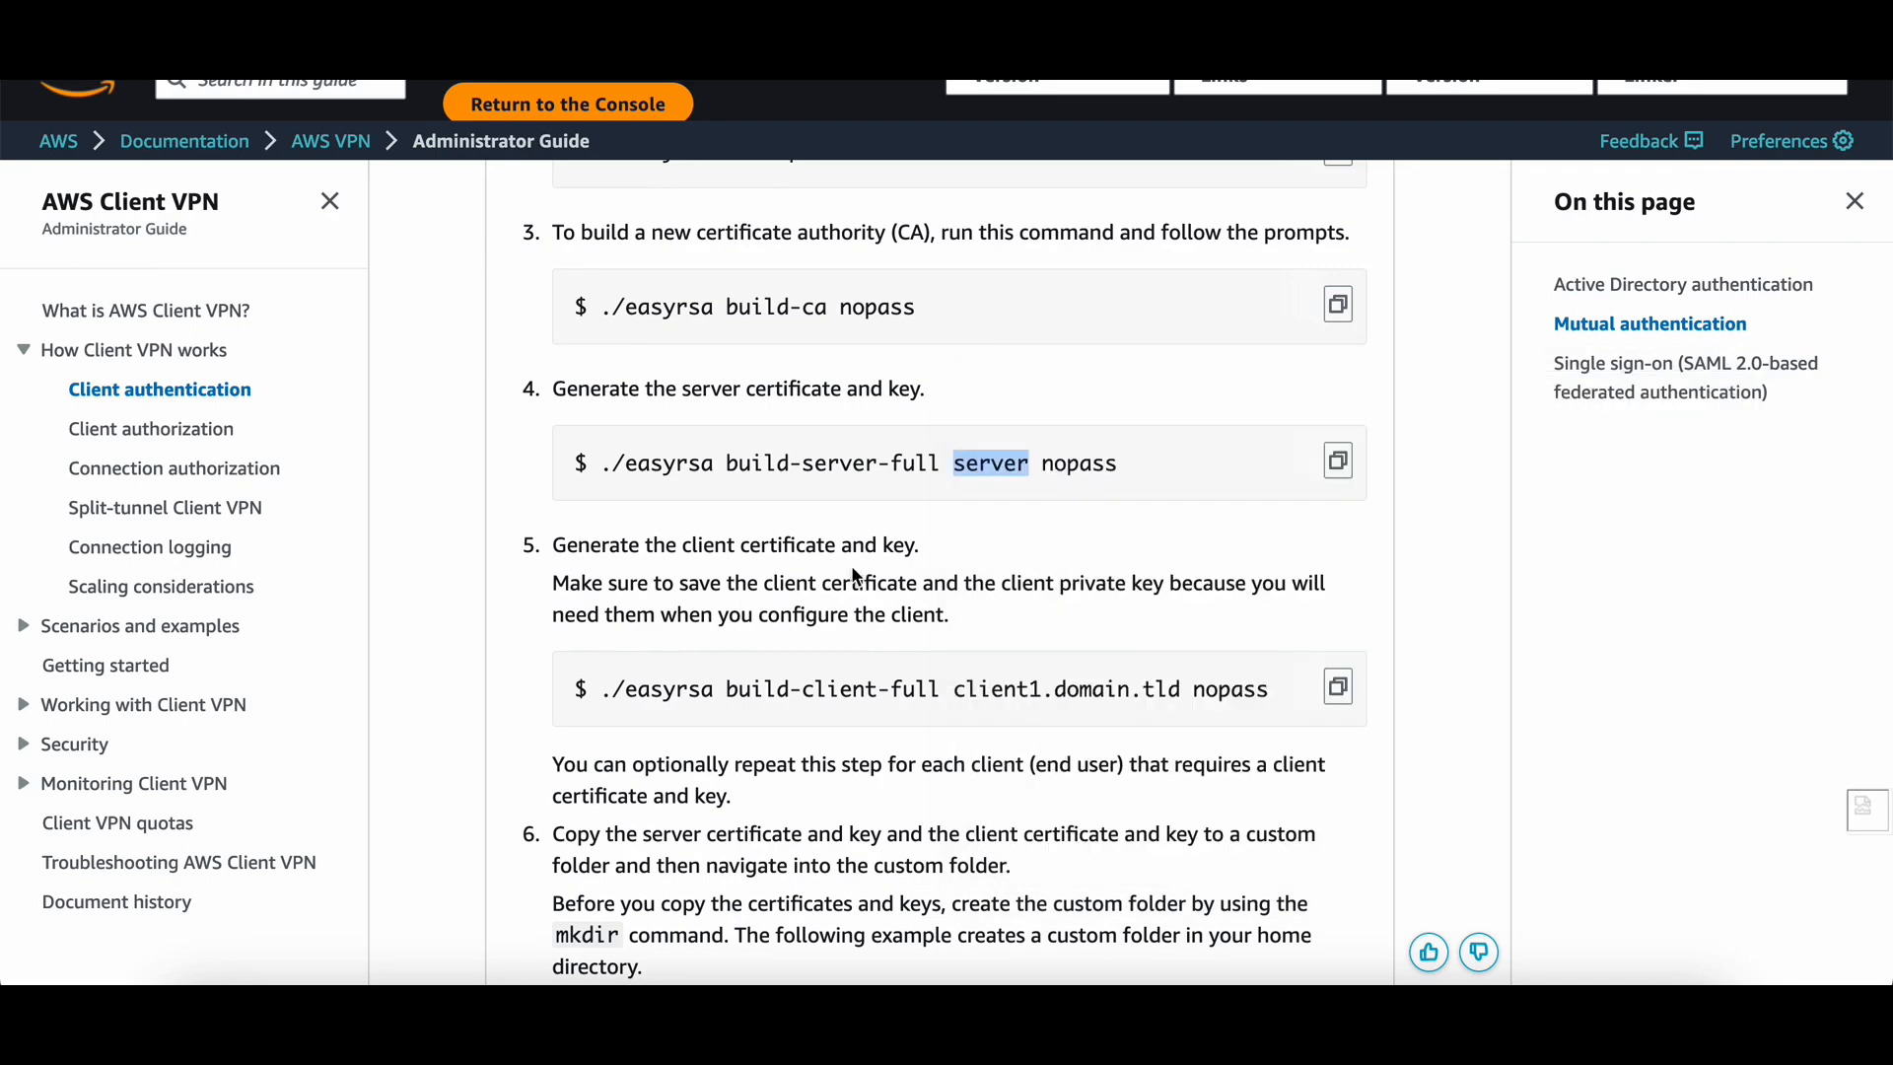
key("super+Tab")
key("super+Tab")
scroll(1134, 641, "down", 3)
Paste the step-5 build-client-full command for client1.domain.tld into the terminal.
left_click(1347, 509)
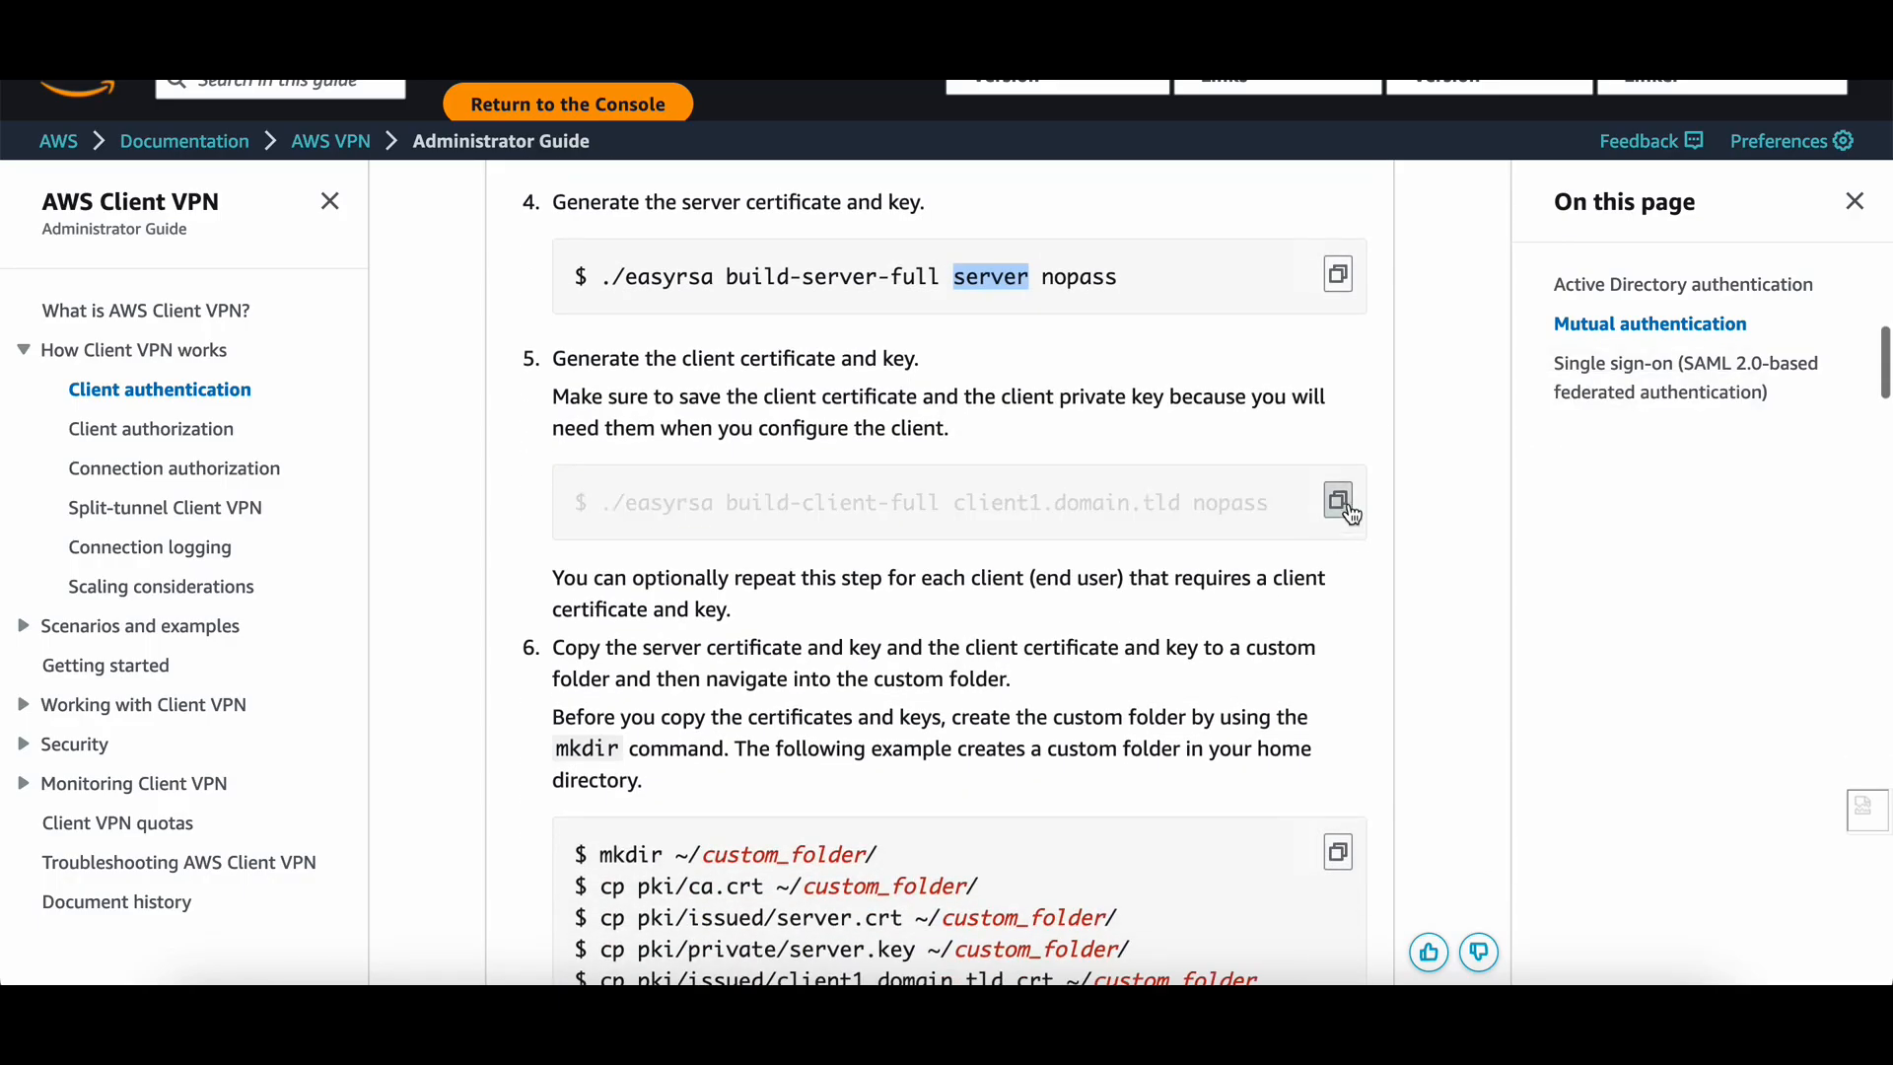
key("super+Tab")
key("super+v")
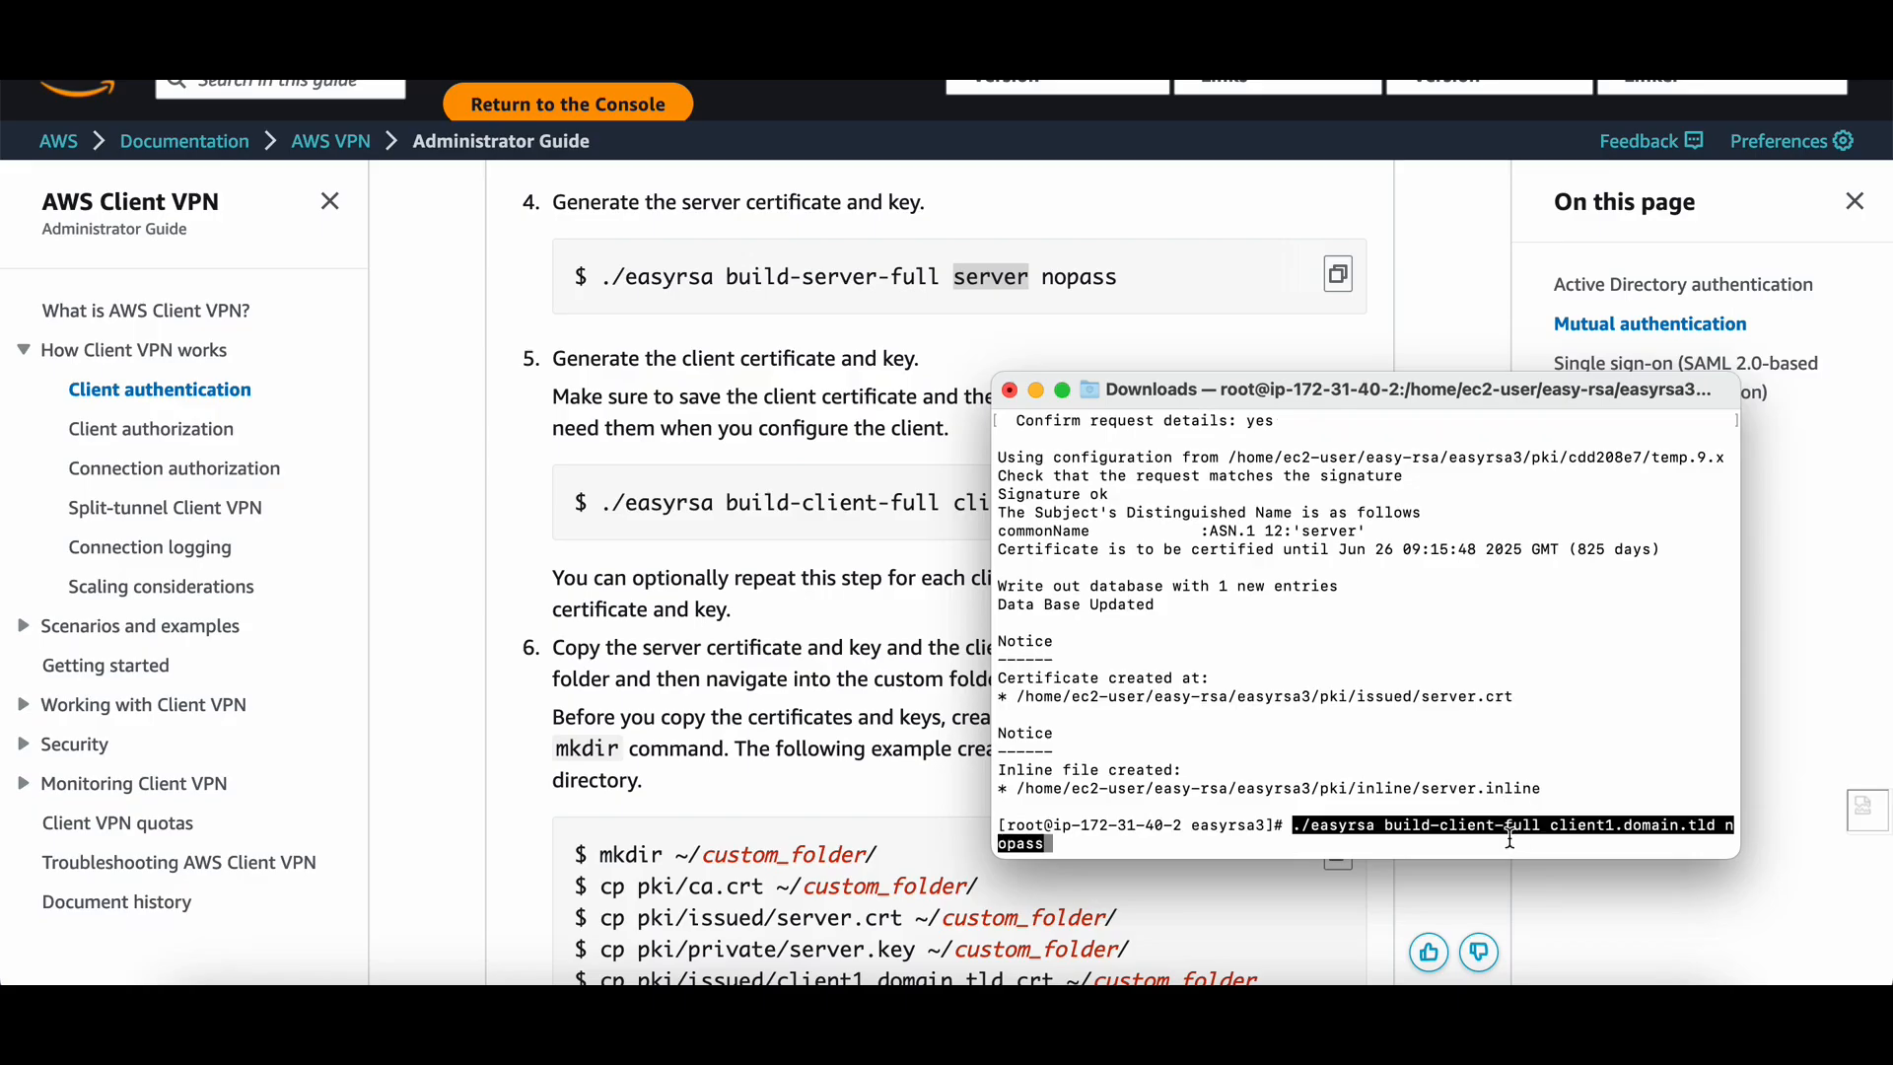
key("super+Tab")
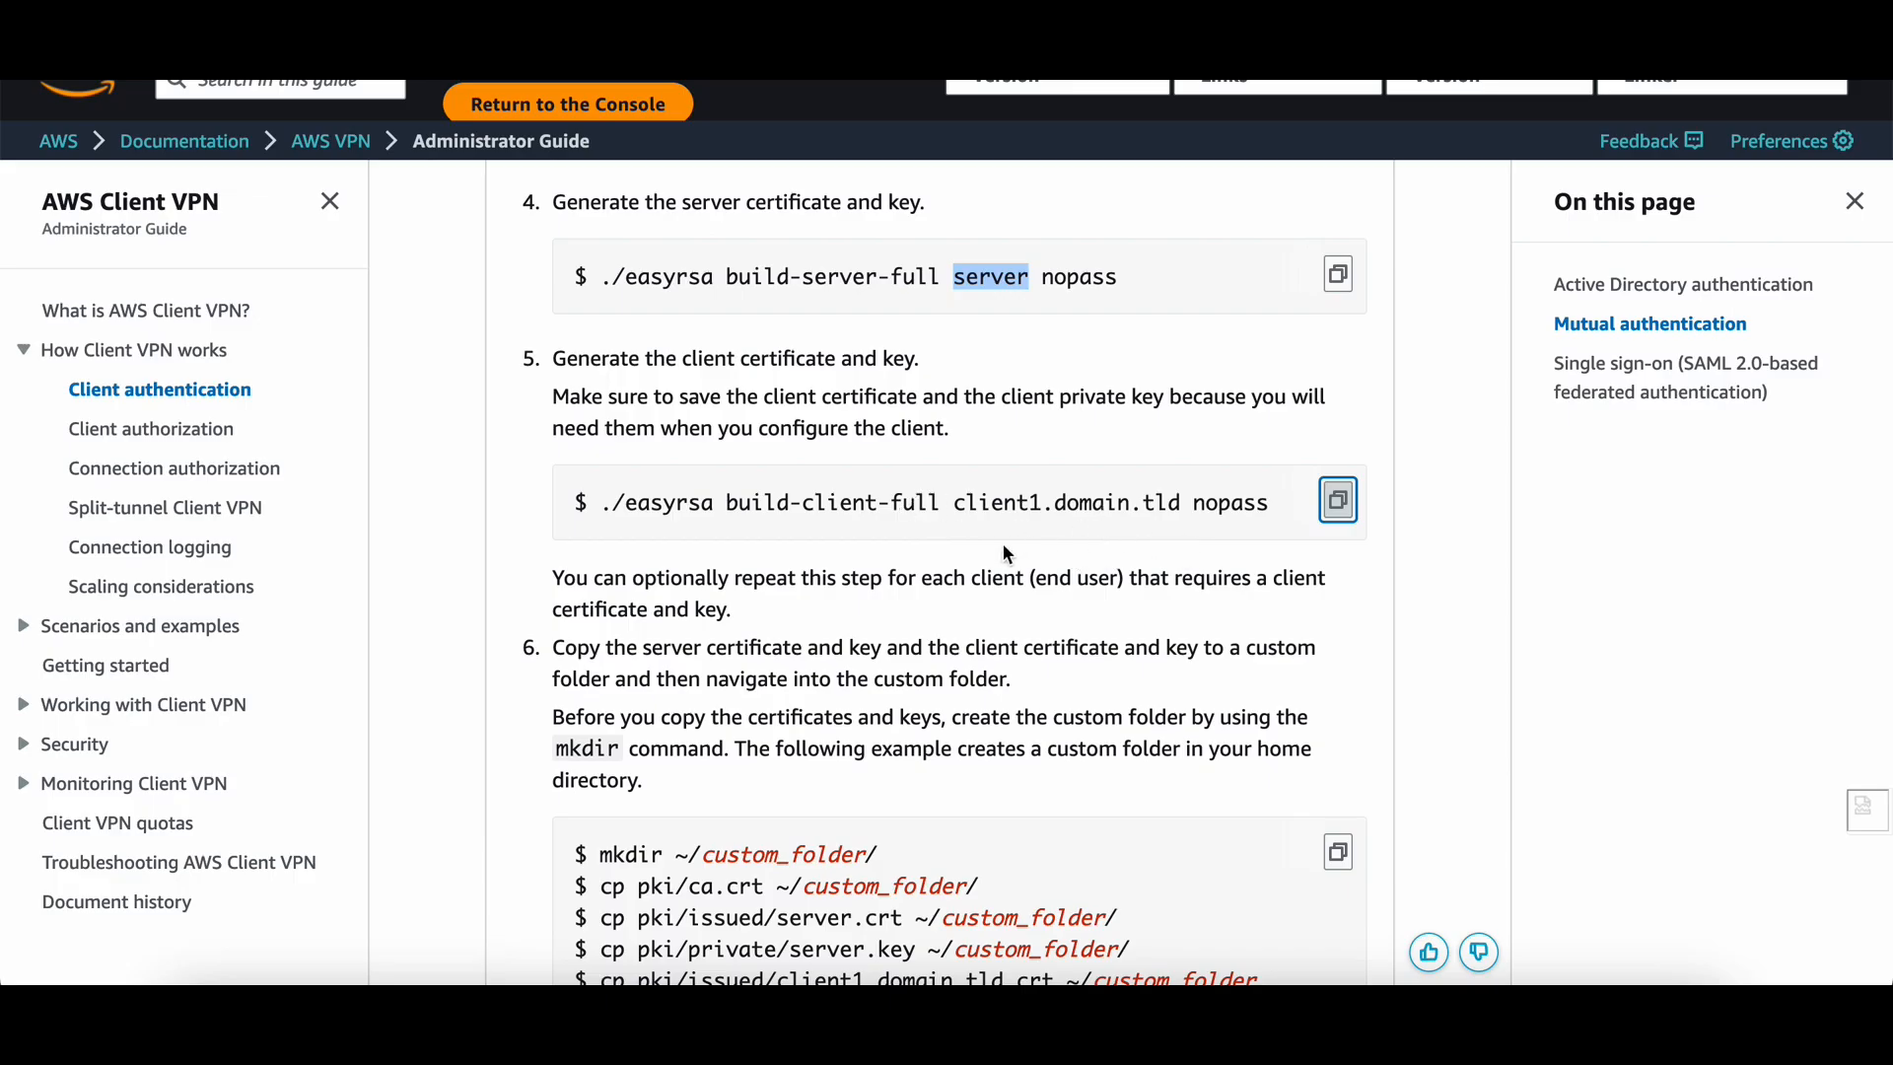
key("super+Tab")
key("super+v")
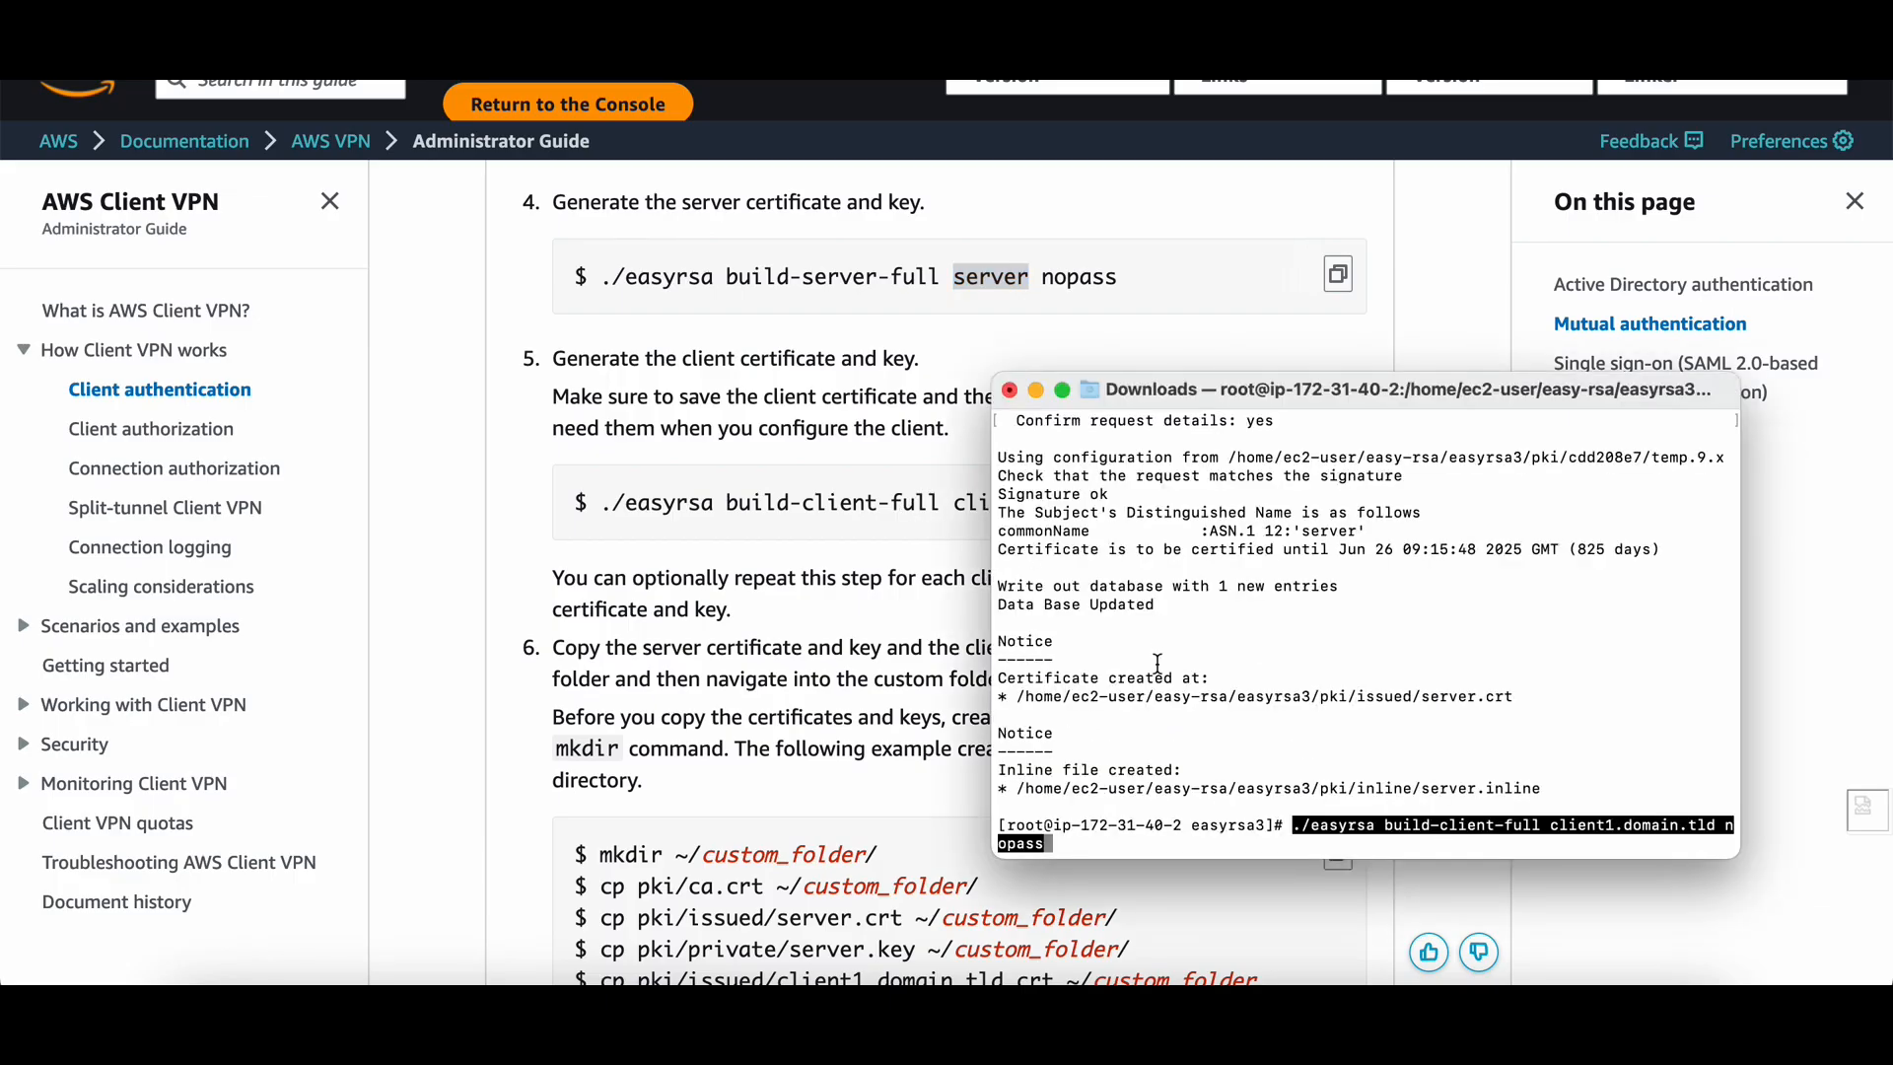
Run the client1.domain.tld certificate build and confirm signing with yes.
key("Return")
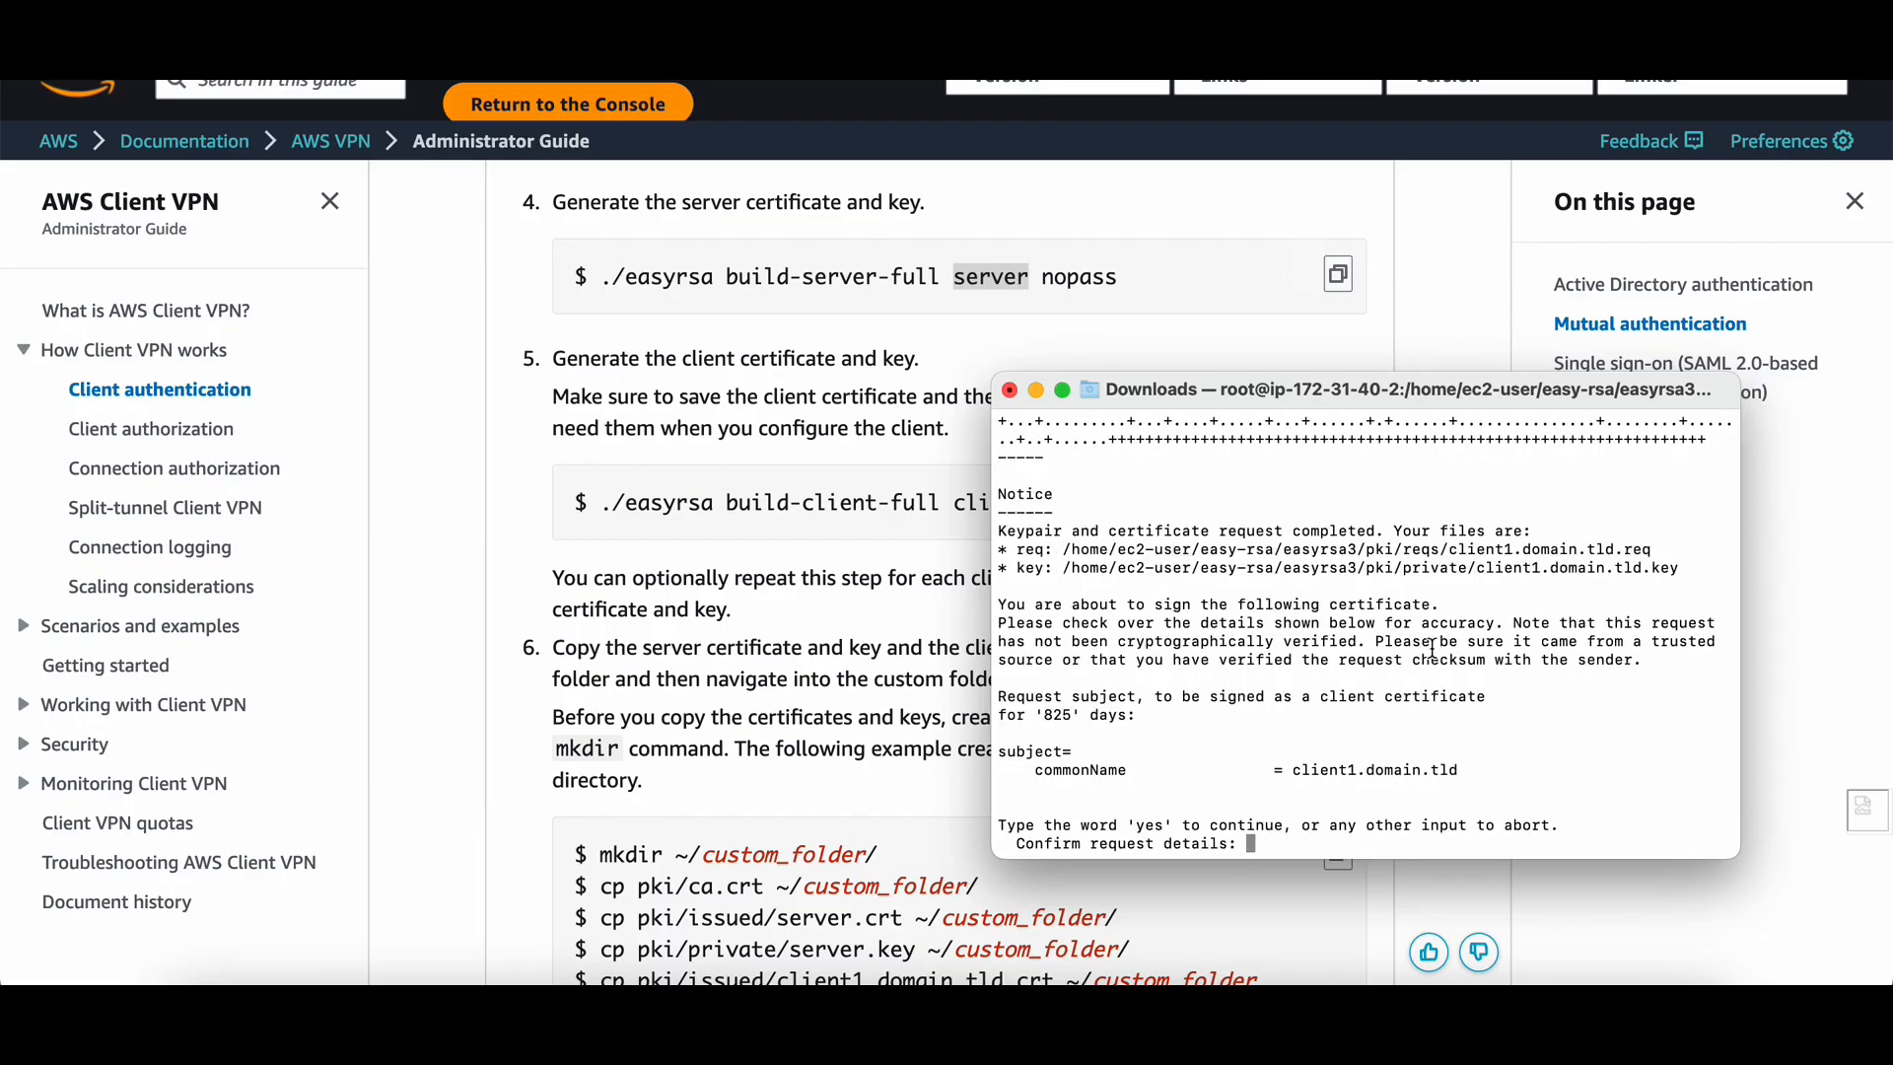
type("yes")
key("Return")
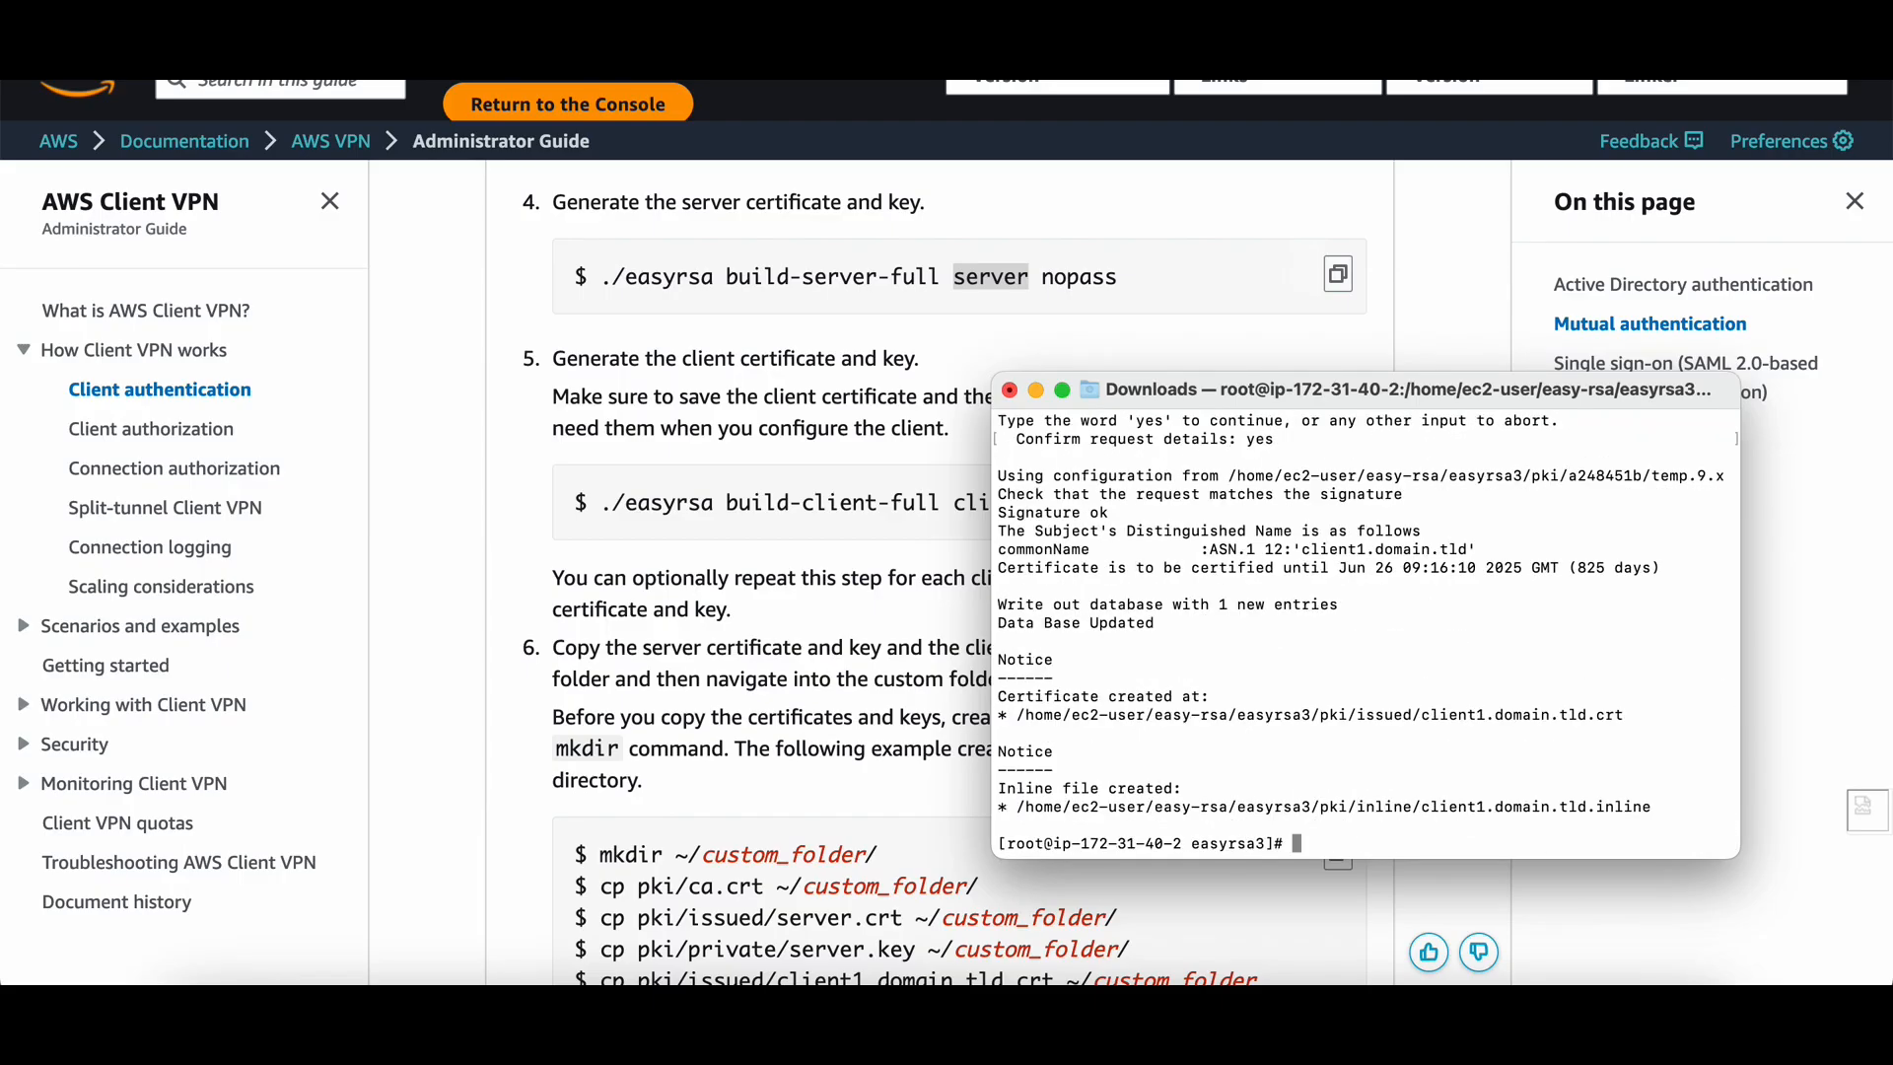
key("Return")
key("Return")
key("Return")
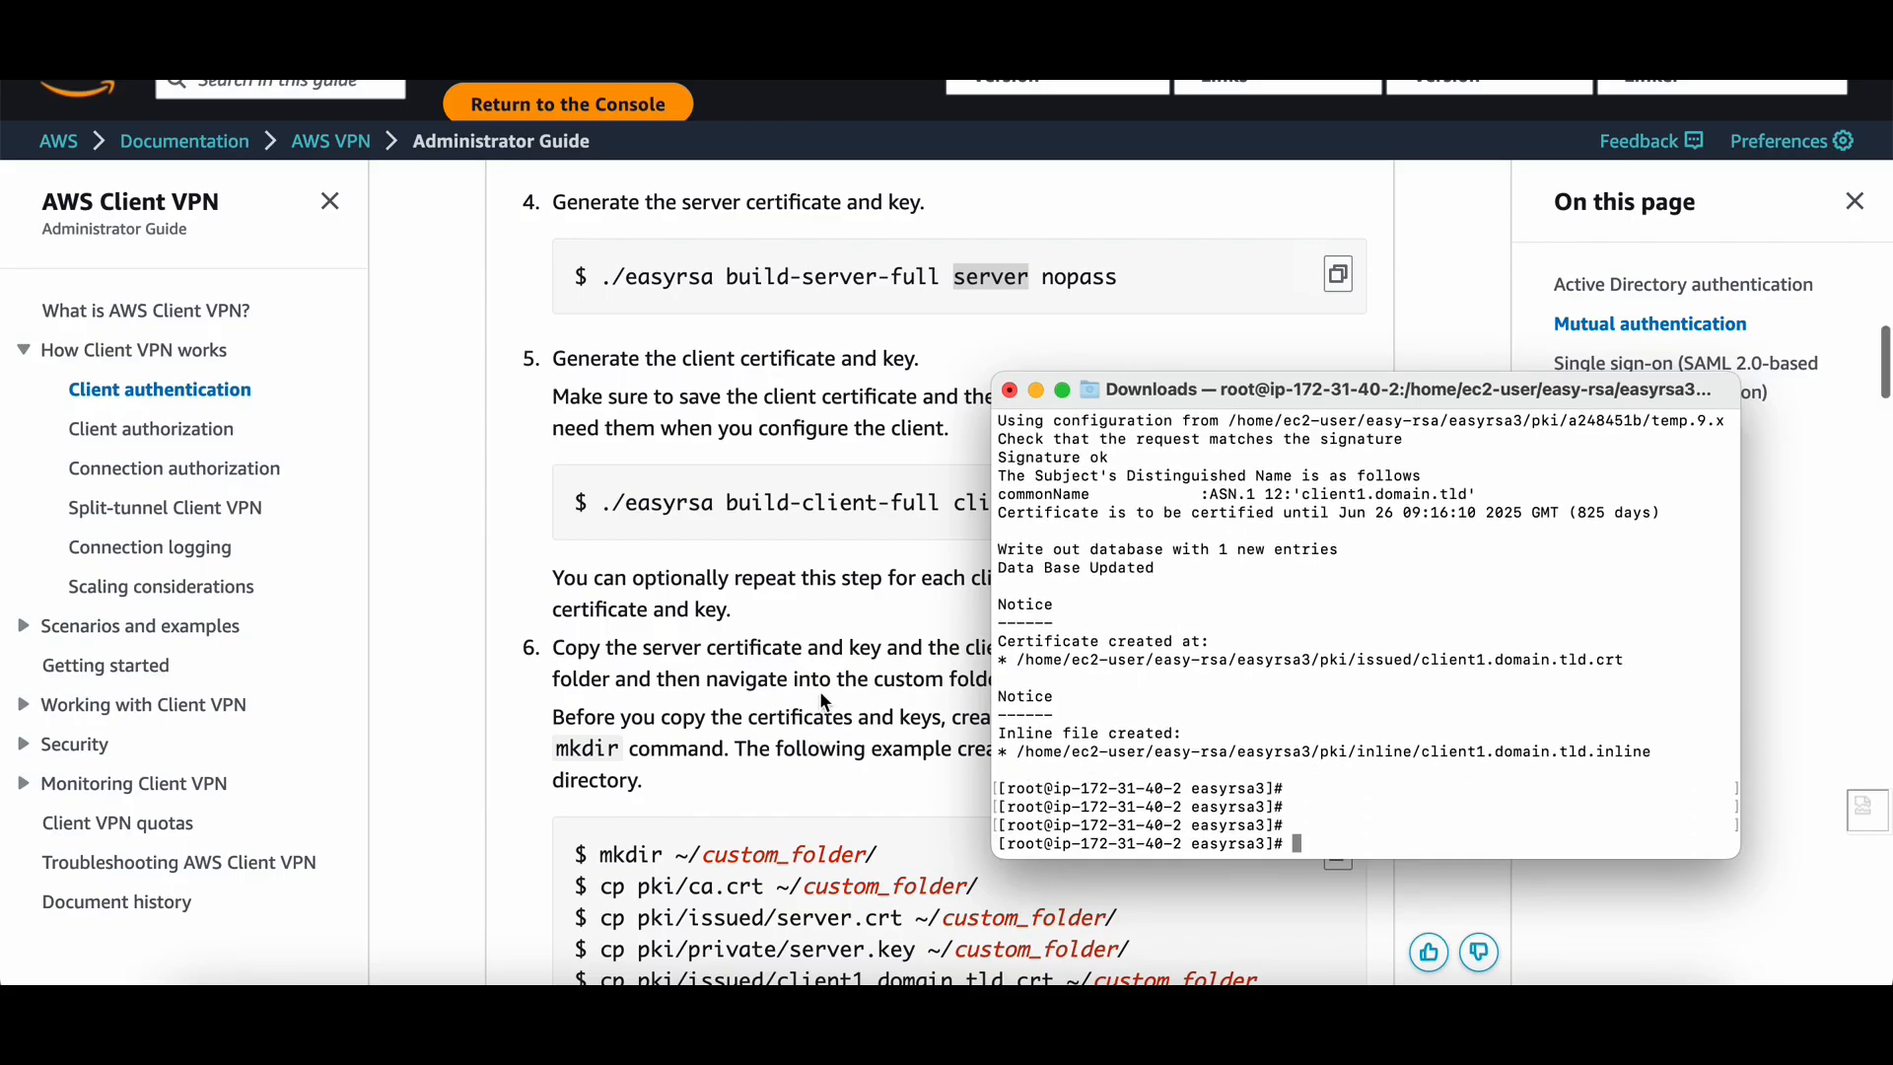
scroll(819, 690, "down", 3)
left_click(836, 412)
scroll(936, 473, "down", 1)
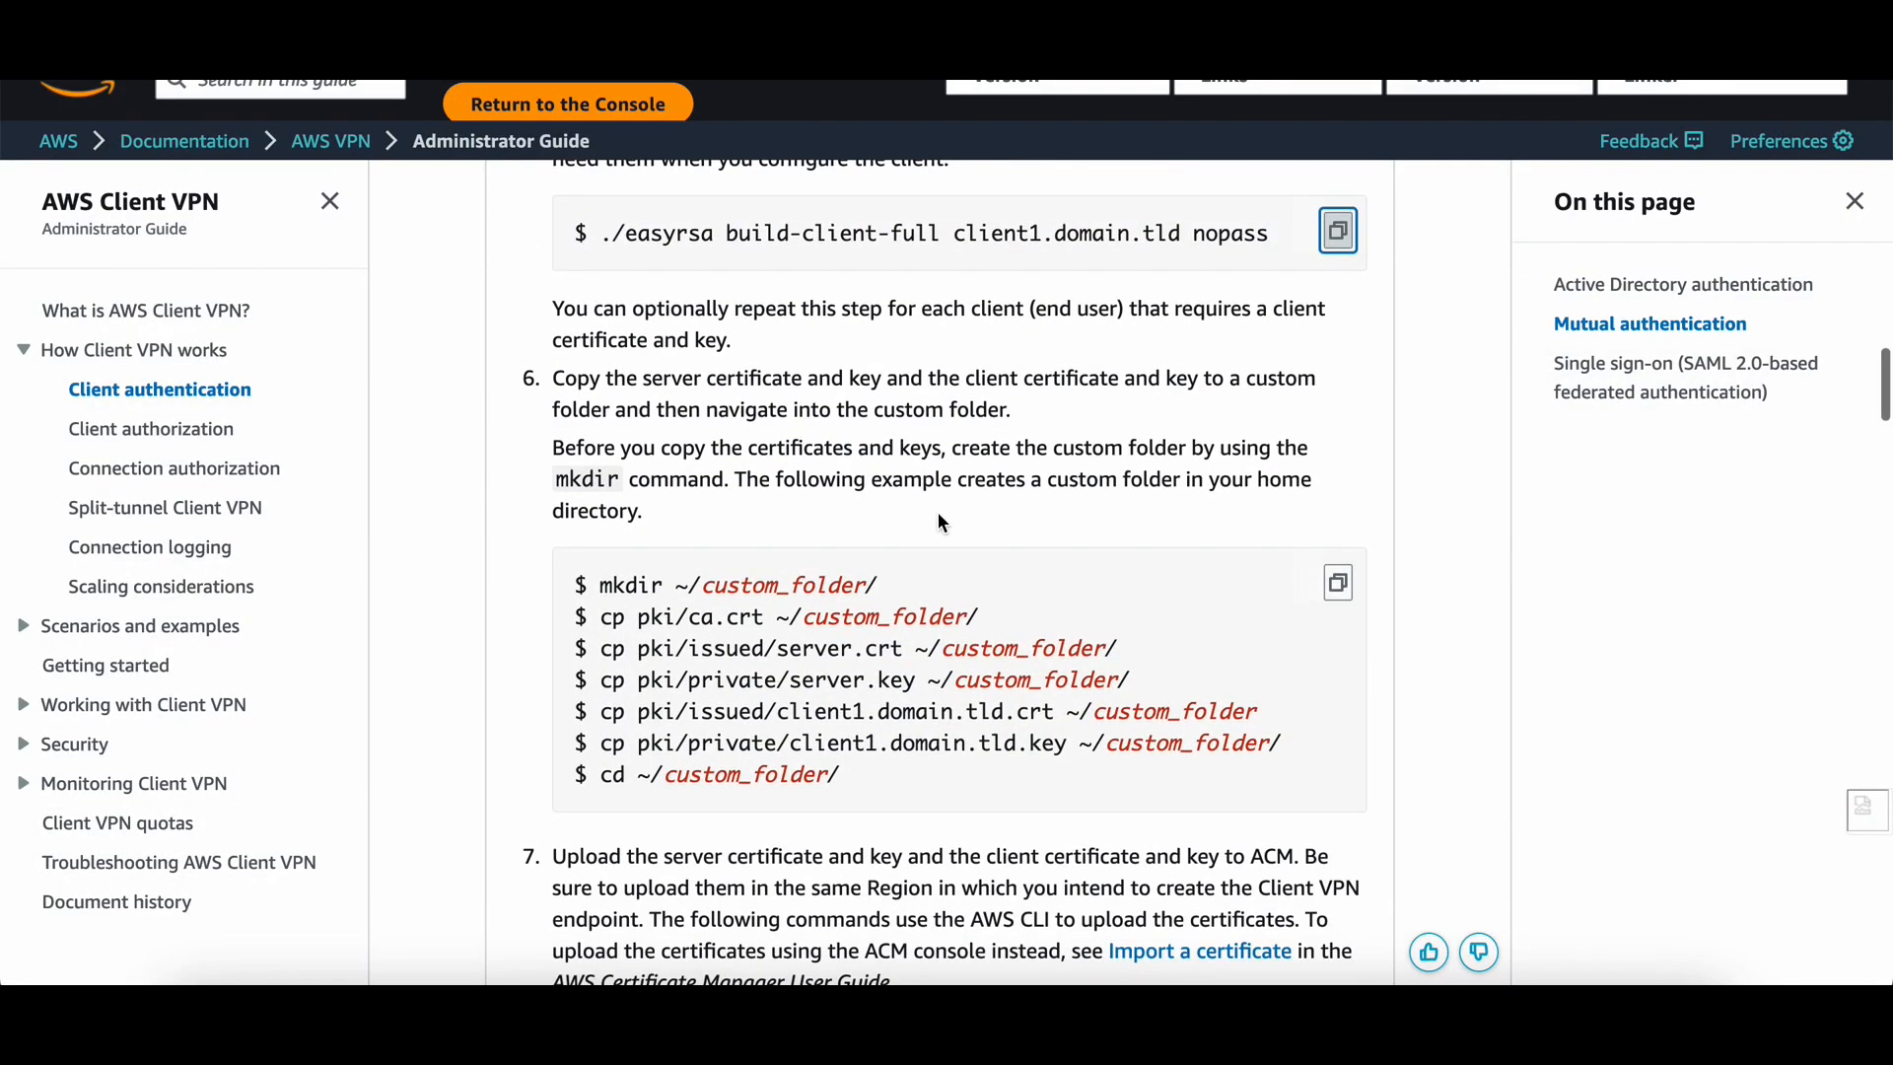
Run the step-6 mkdir, cp and cd commands to gather certificates and keys into custom_folder.
scroll(905, 342, "down", 1)
scroll(927, 611, "down", 1)
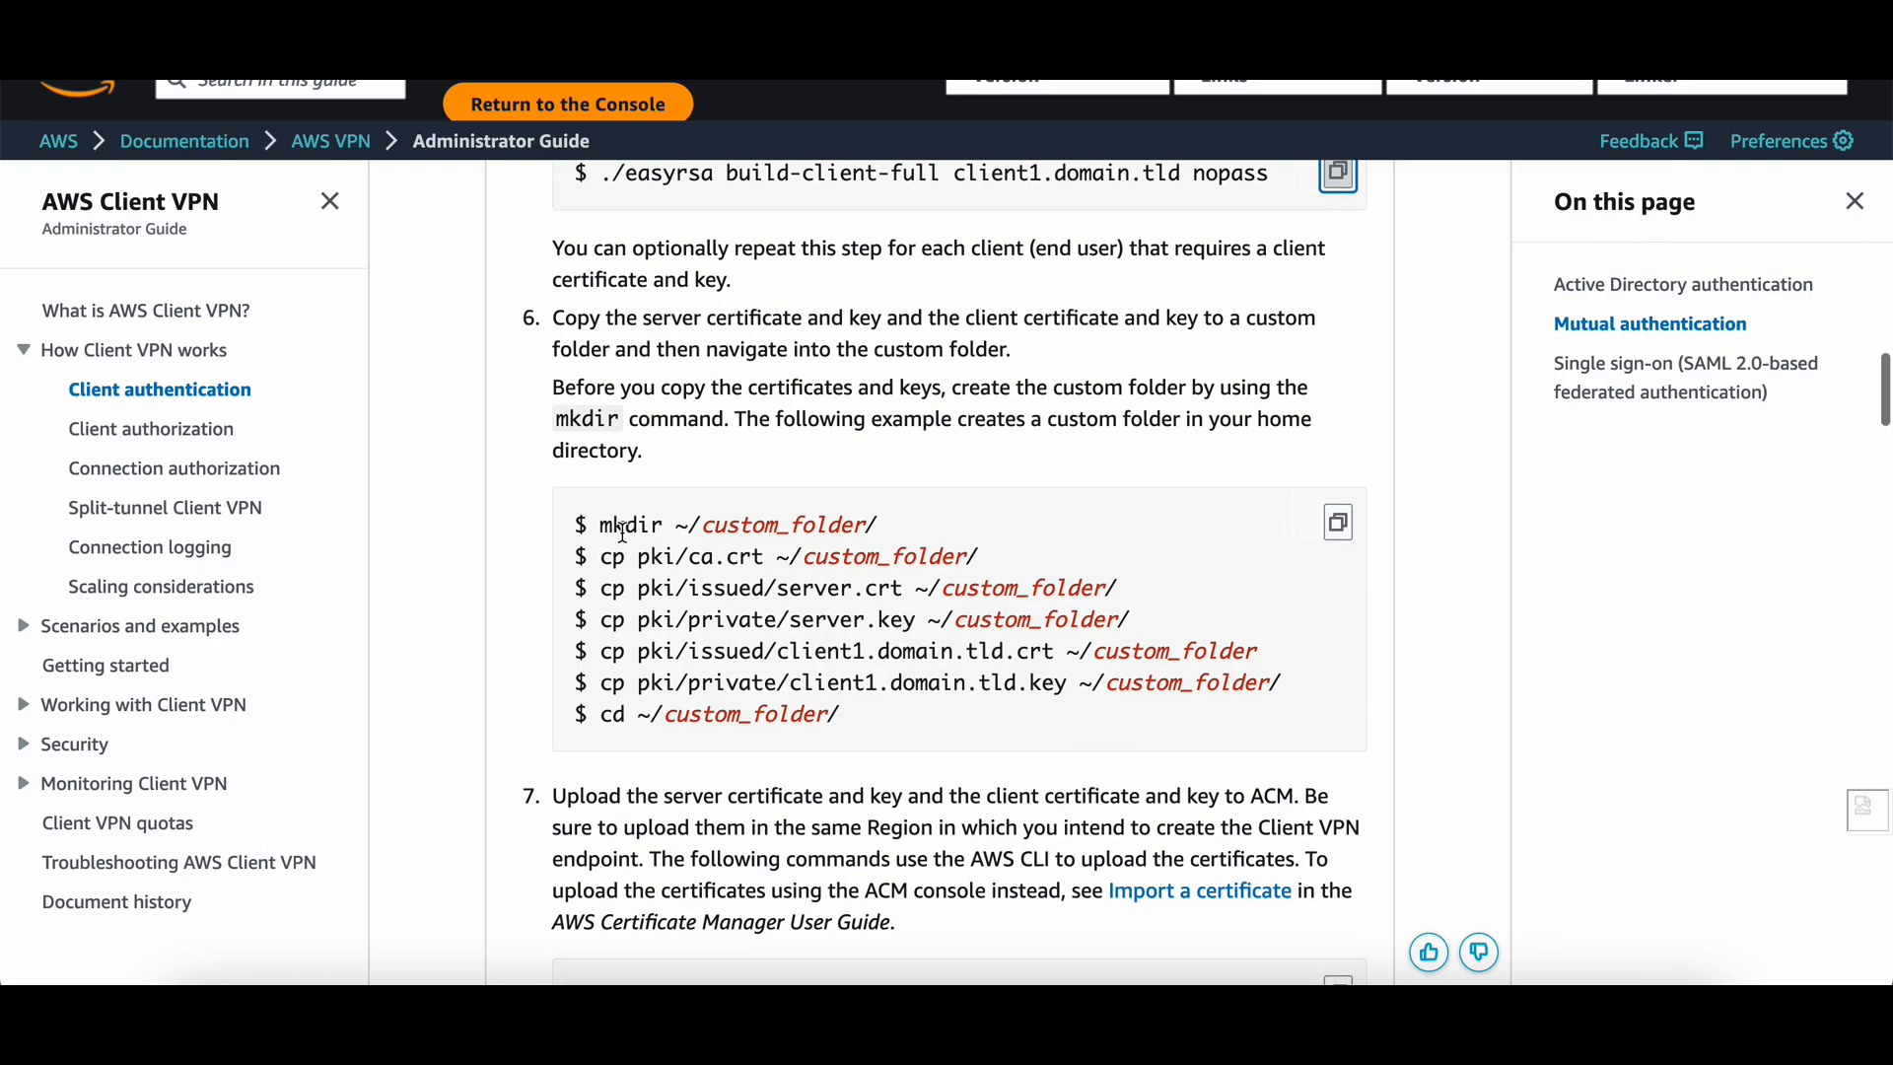
left_click(1338, 522)
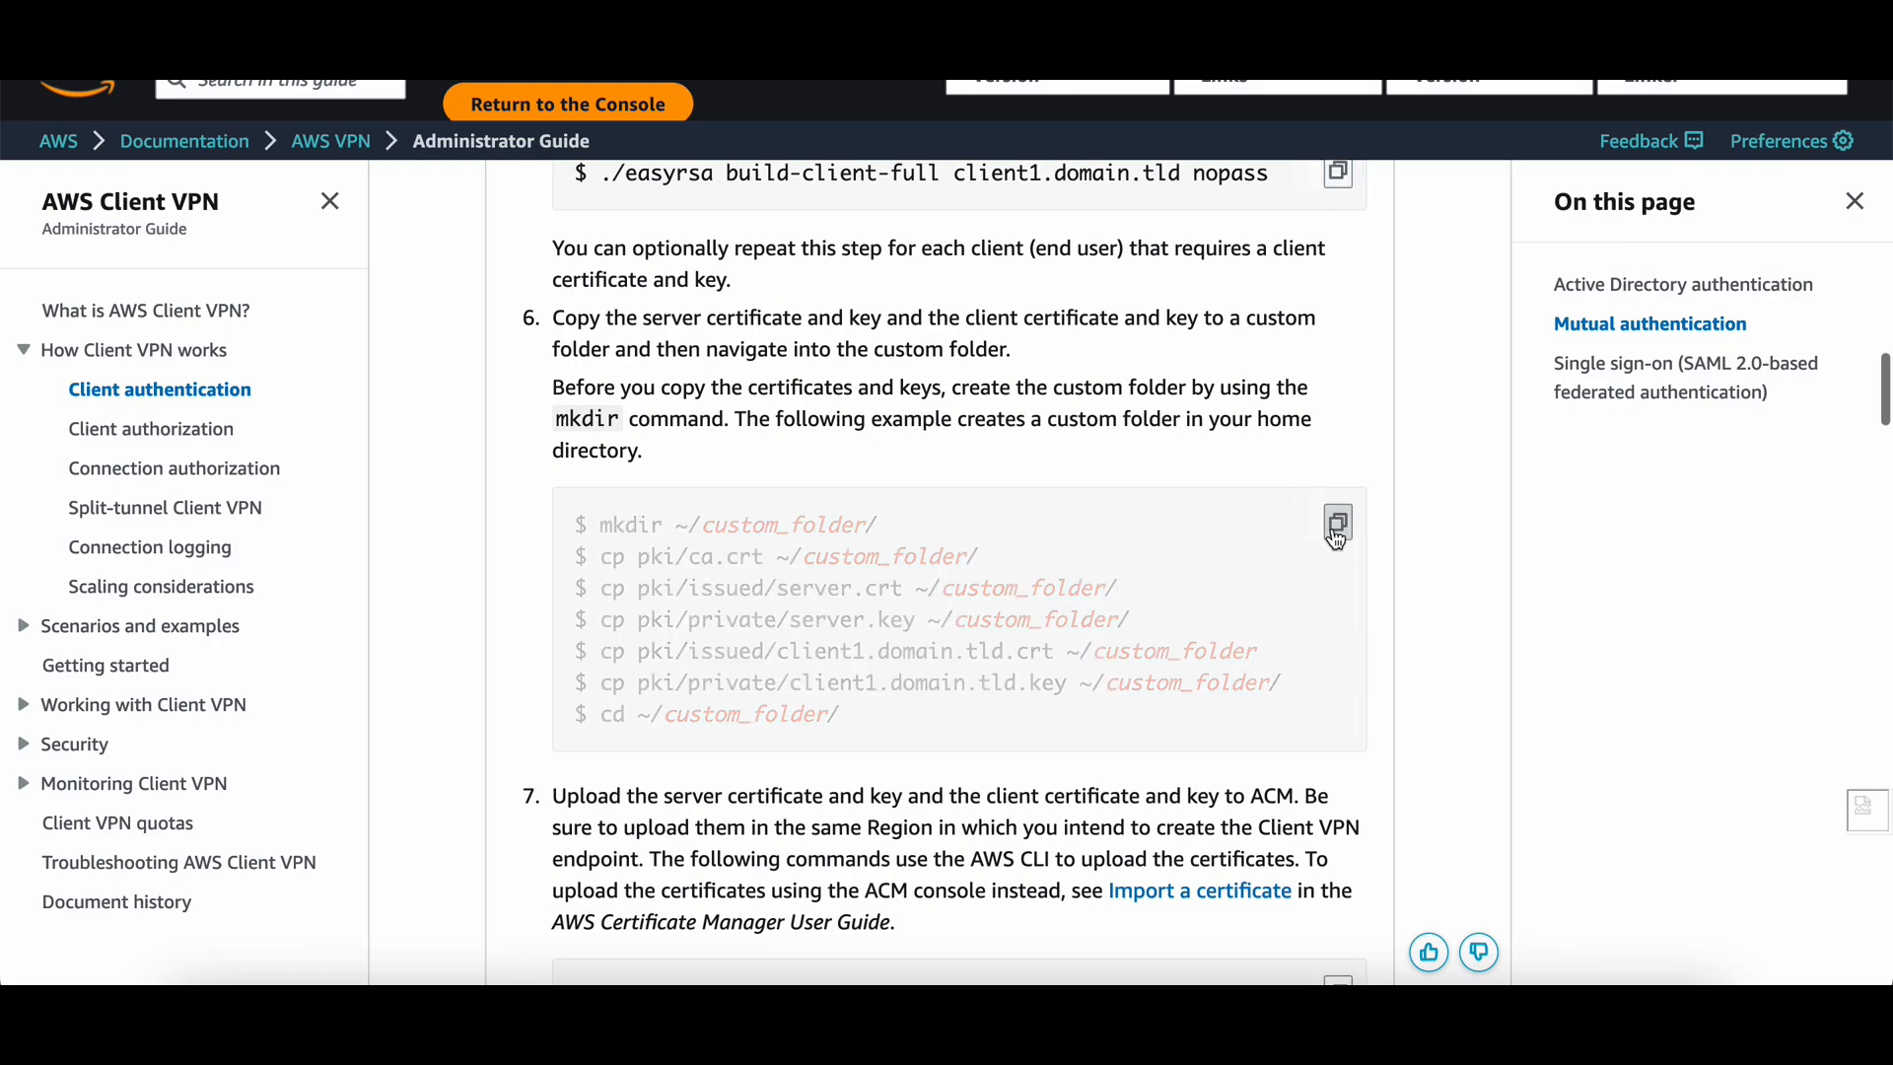
key("super+Tab")
left_click(824, 482)
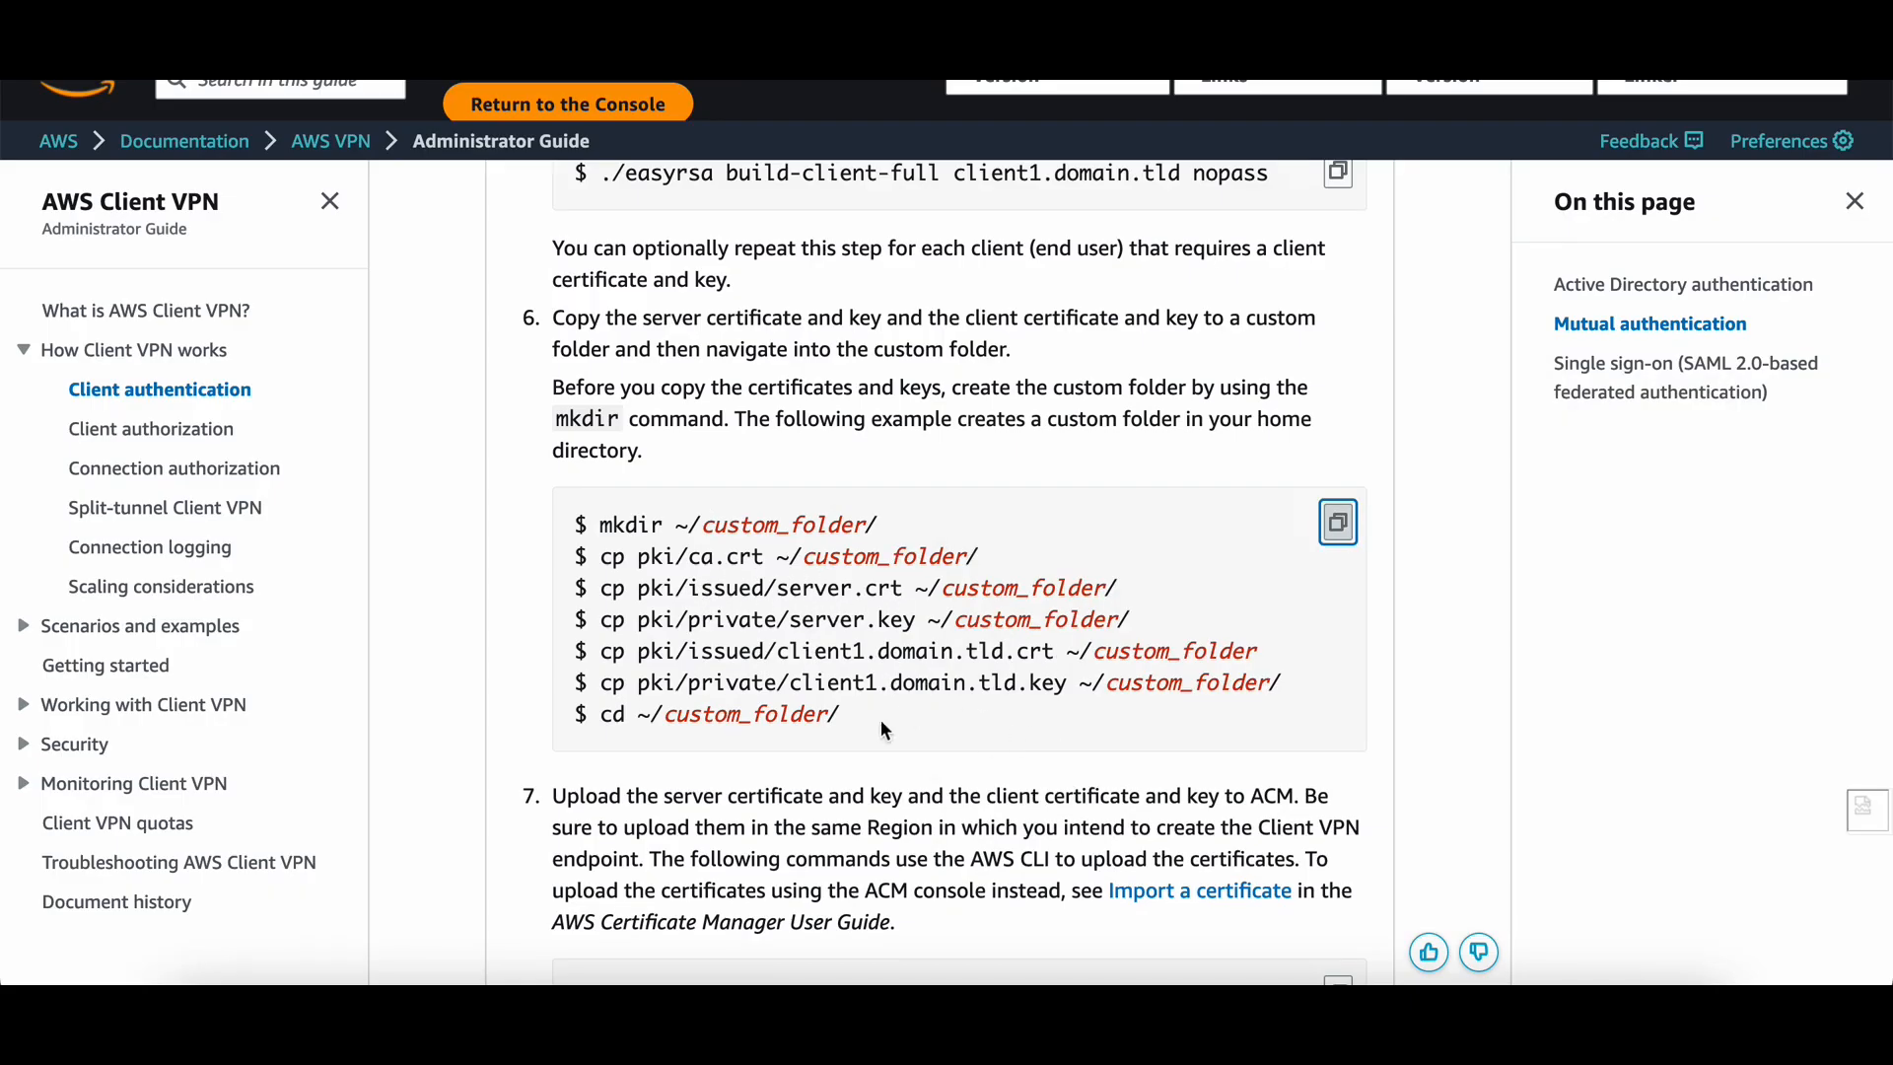
key("super+Tab")
key("super+v")
key("Return")
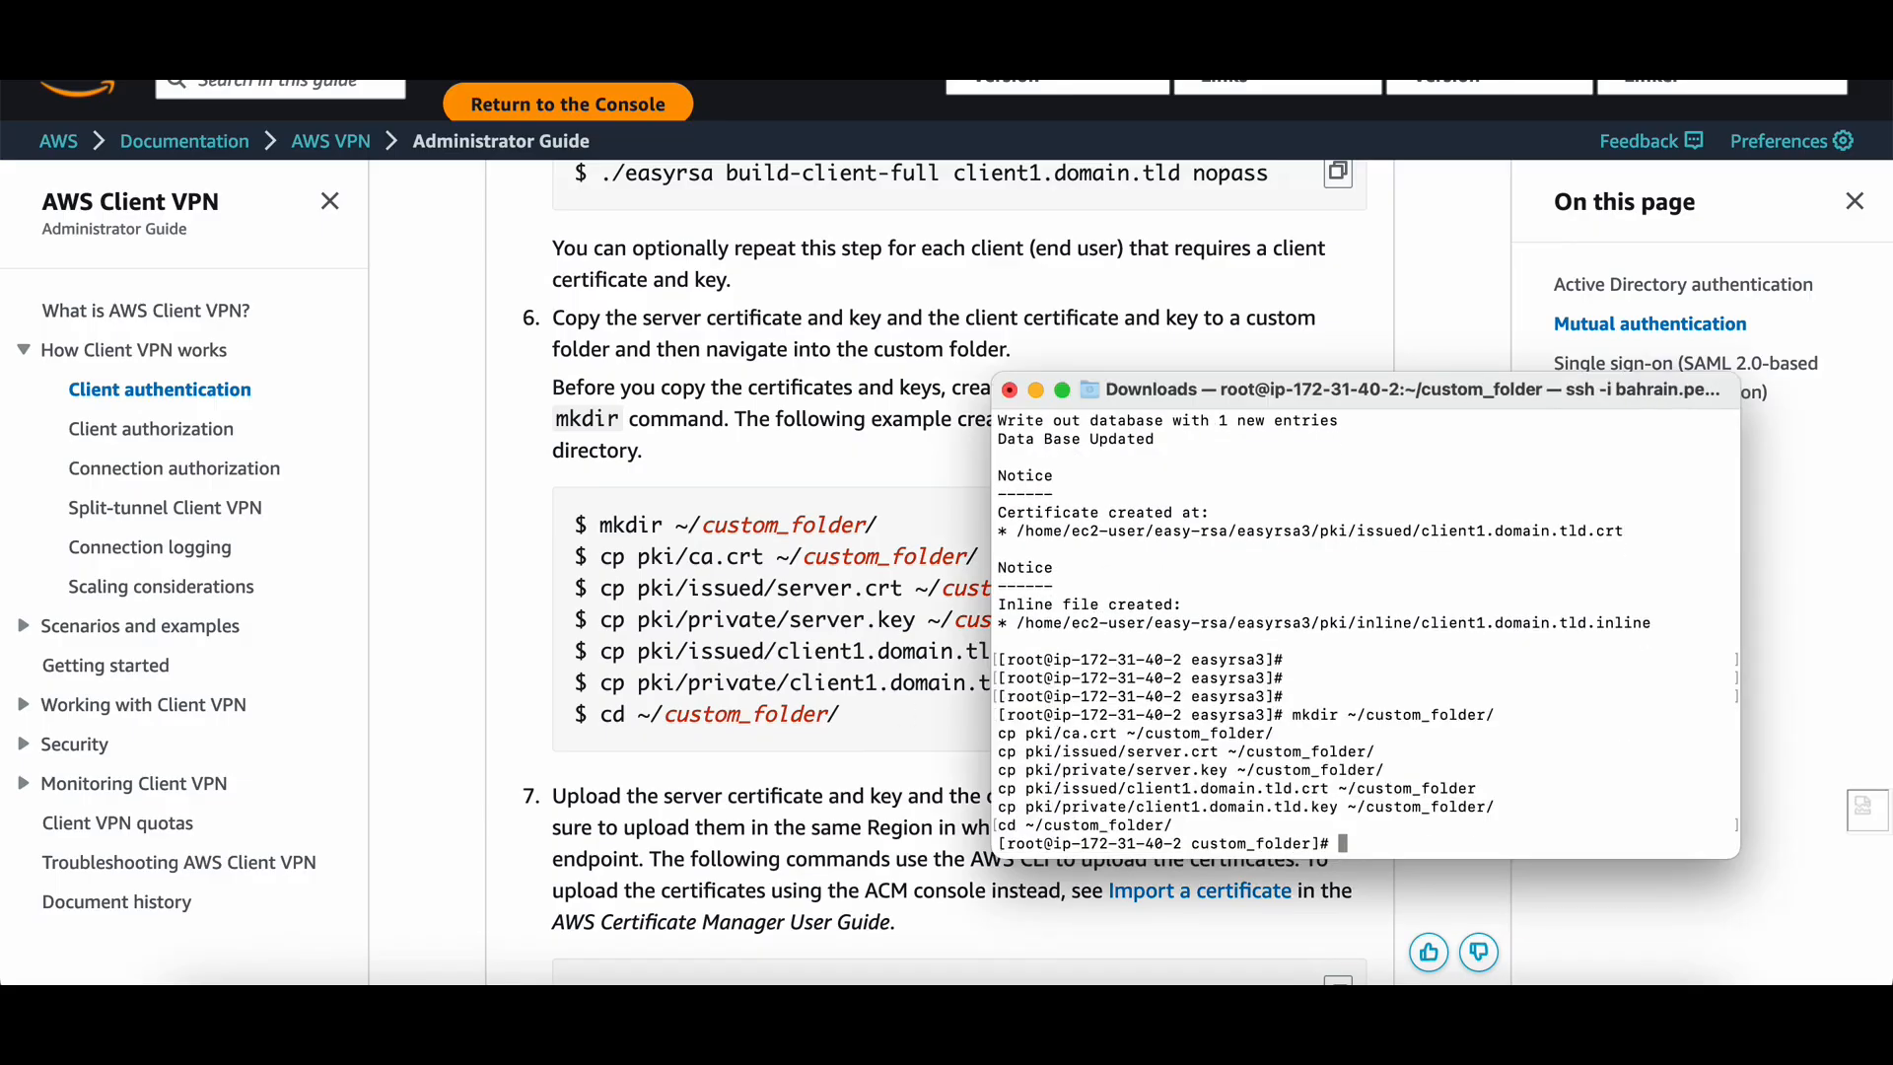
List custom_folder with ls -la and highlight its five certificate and key files.
key("Return")
key("Return")
key("Return")
key("Return")
key("Return")
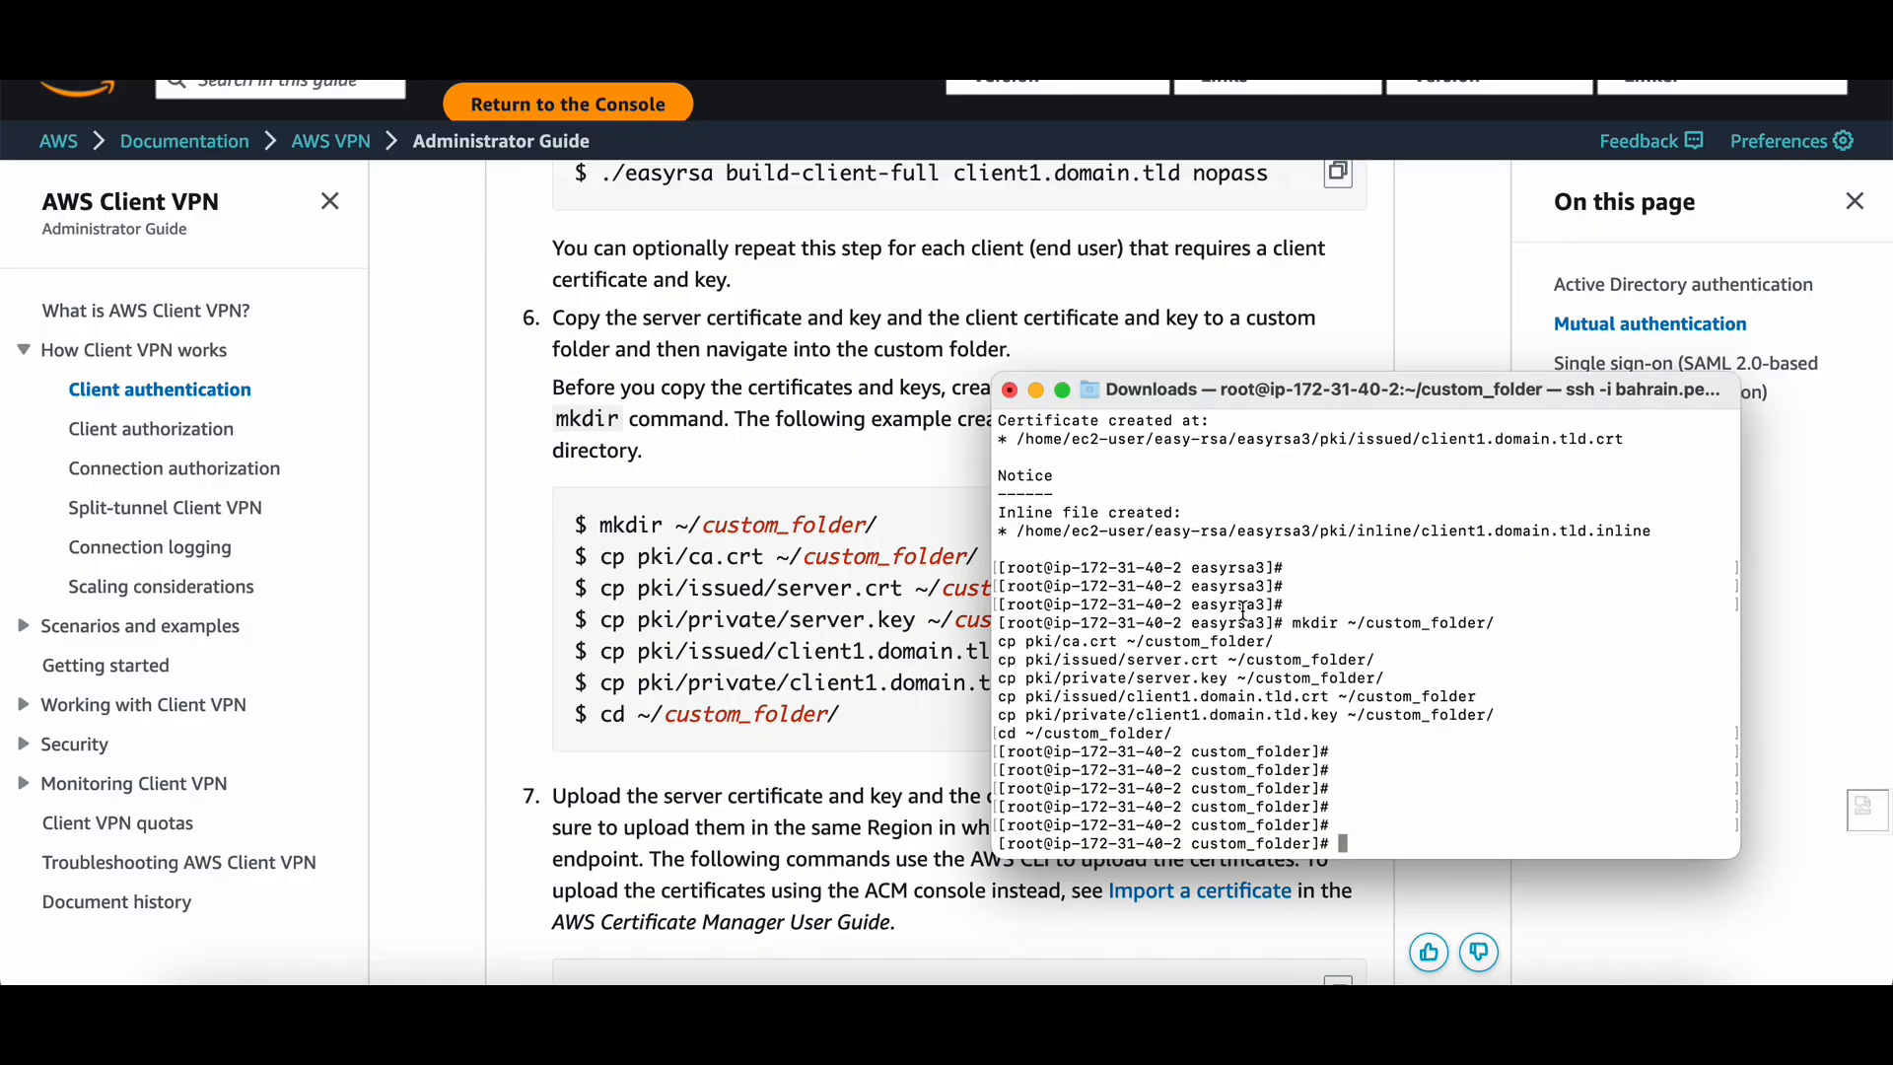
type("ls -la")
key("Return")
key("Return")
key("Return")
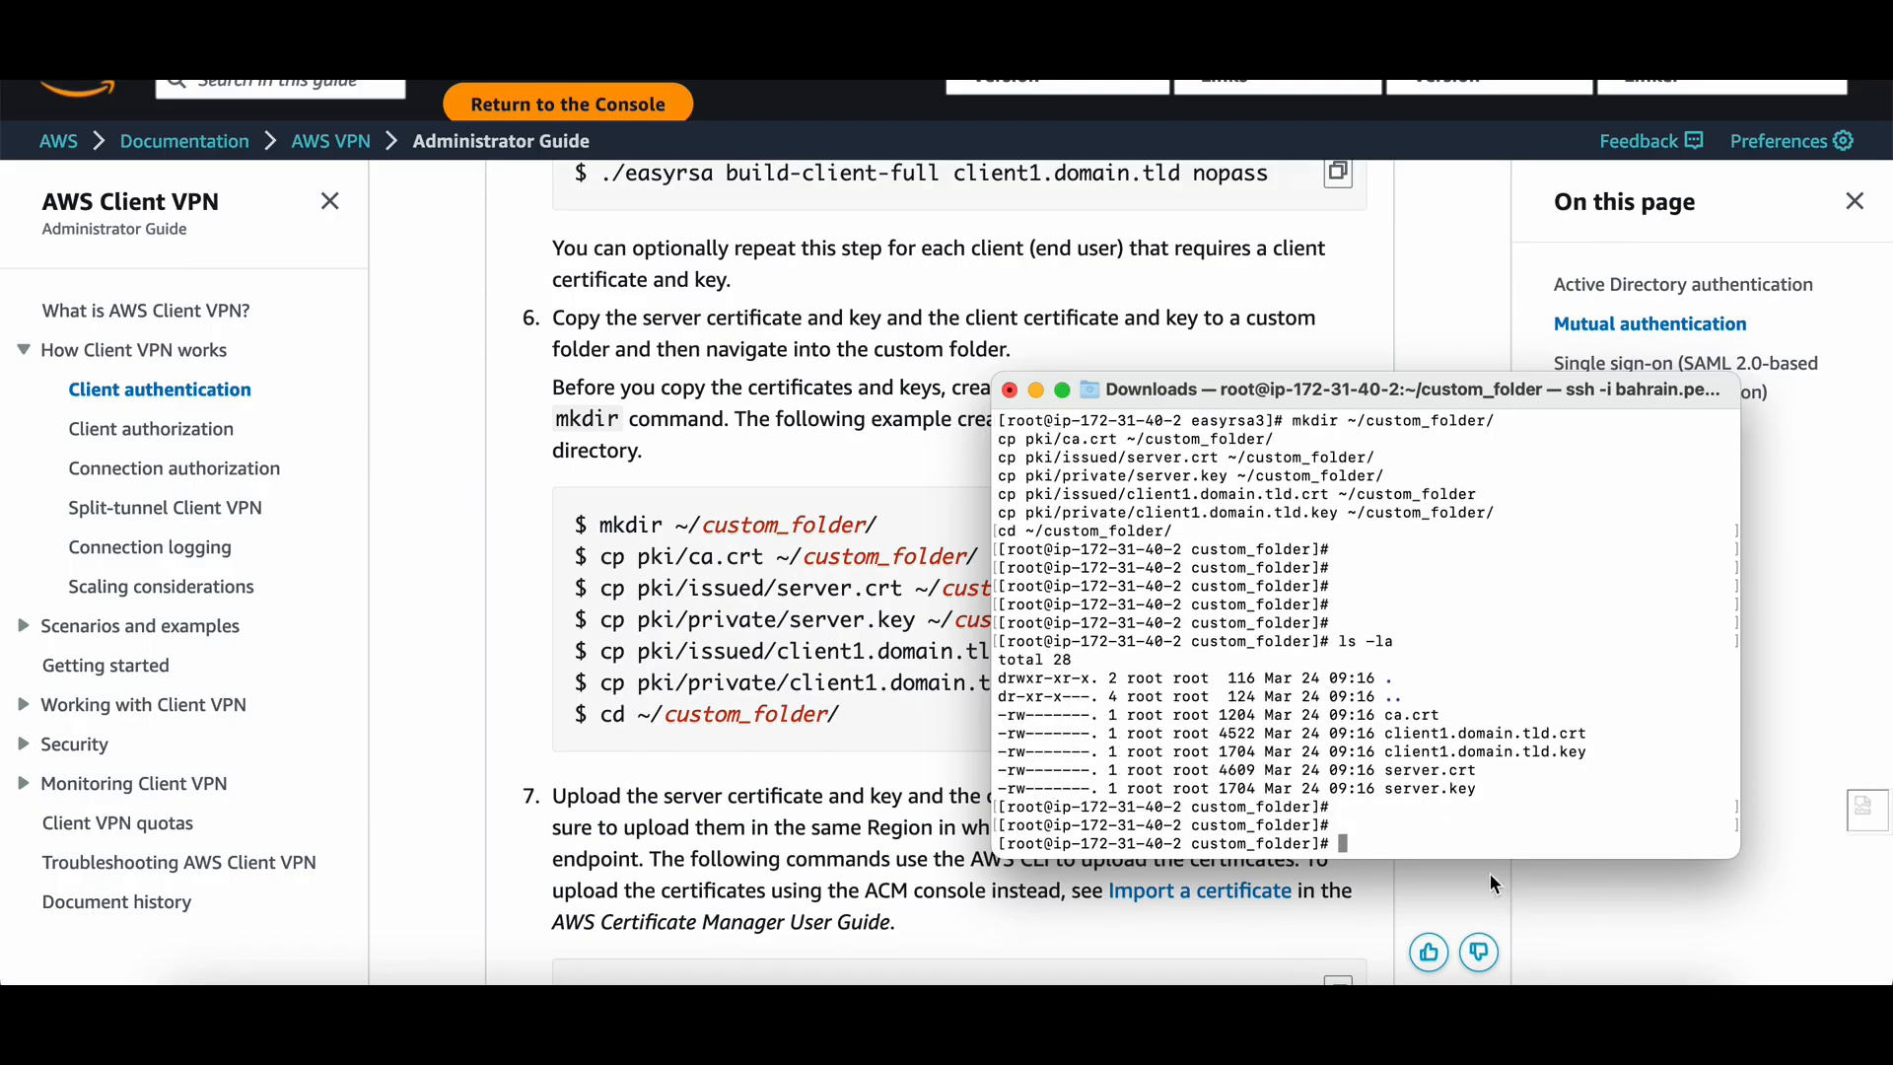
left_click_drag(1480, 795, 1161, 708)
Open AWS Certificate Manager's Import certificate form, with the terminal moved aside.
left_click(1113, 703)
left_click_drag(1392, 399, 1197, 357)
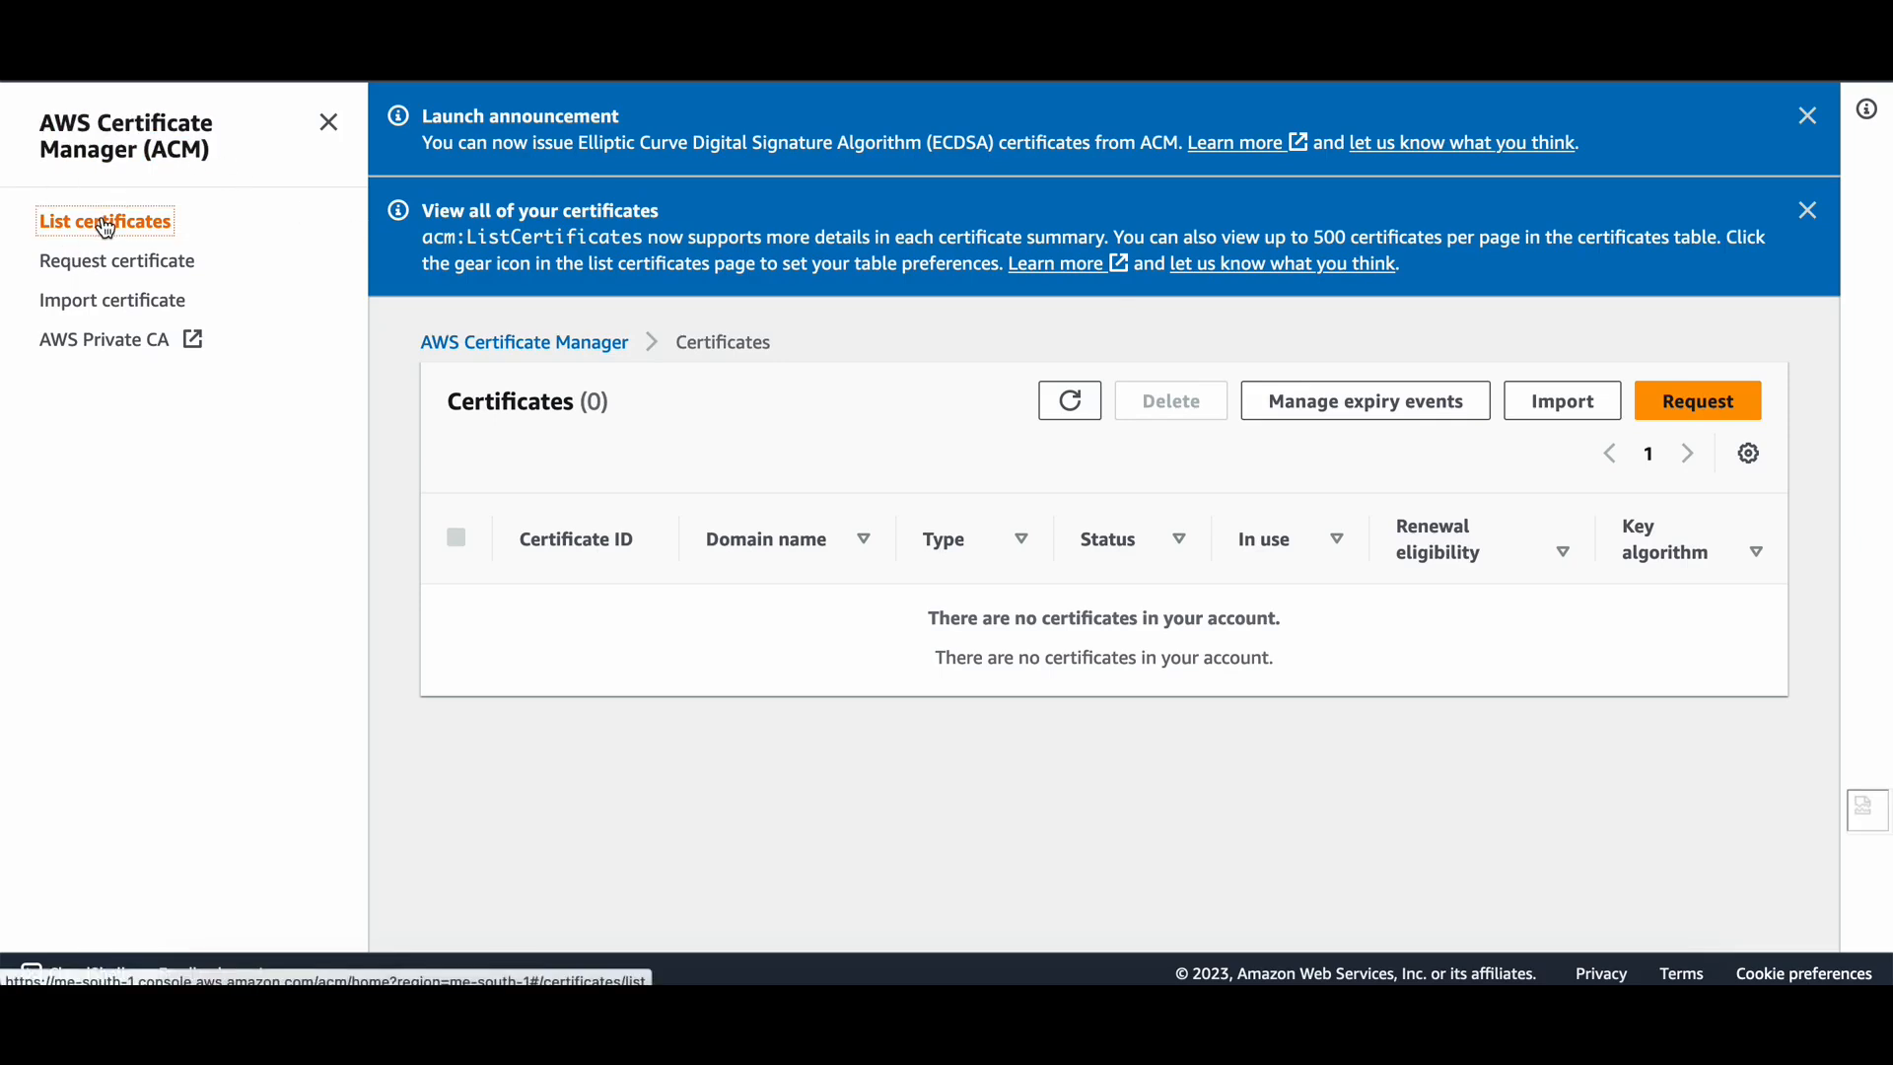
left_click(1561, 403)
scroll(881, 604, "down", 2)
left_click(903, 478)
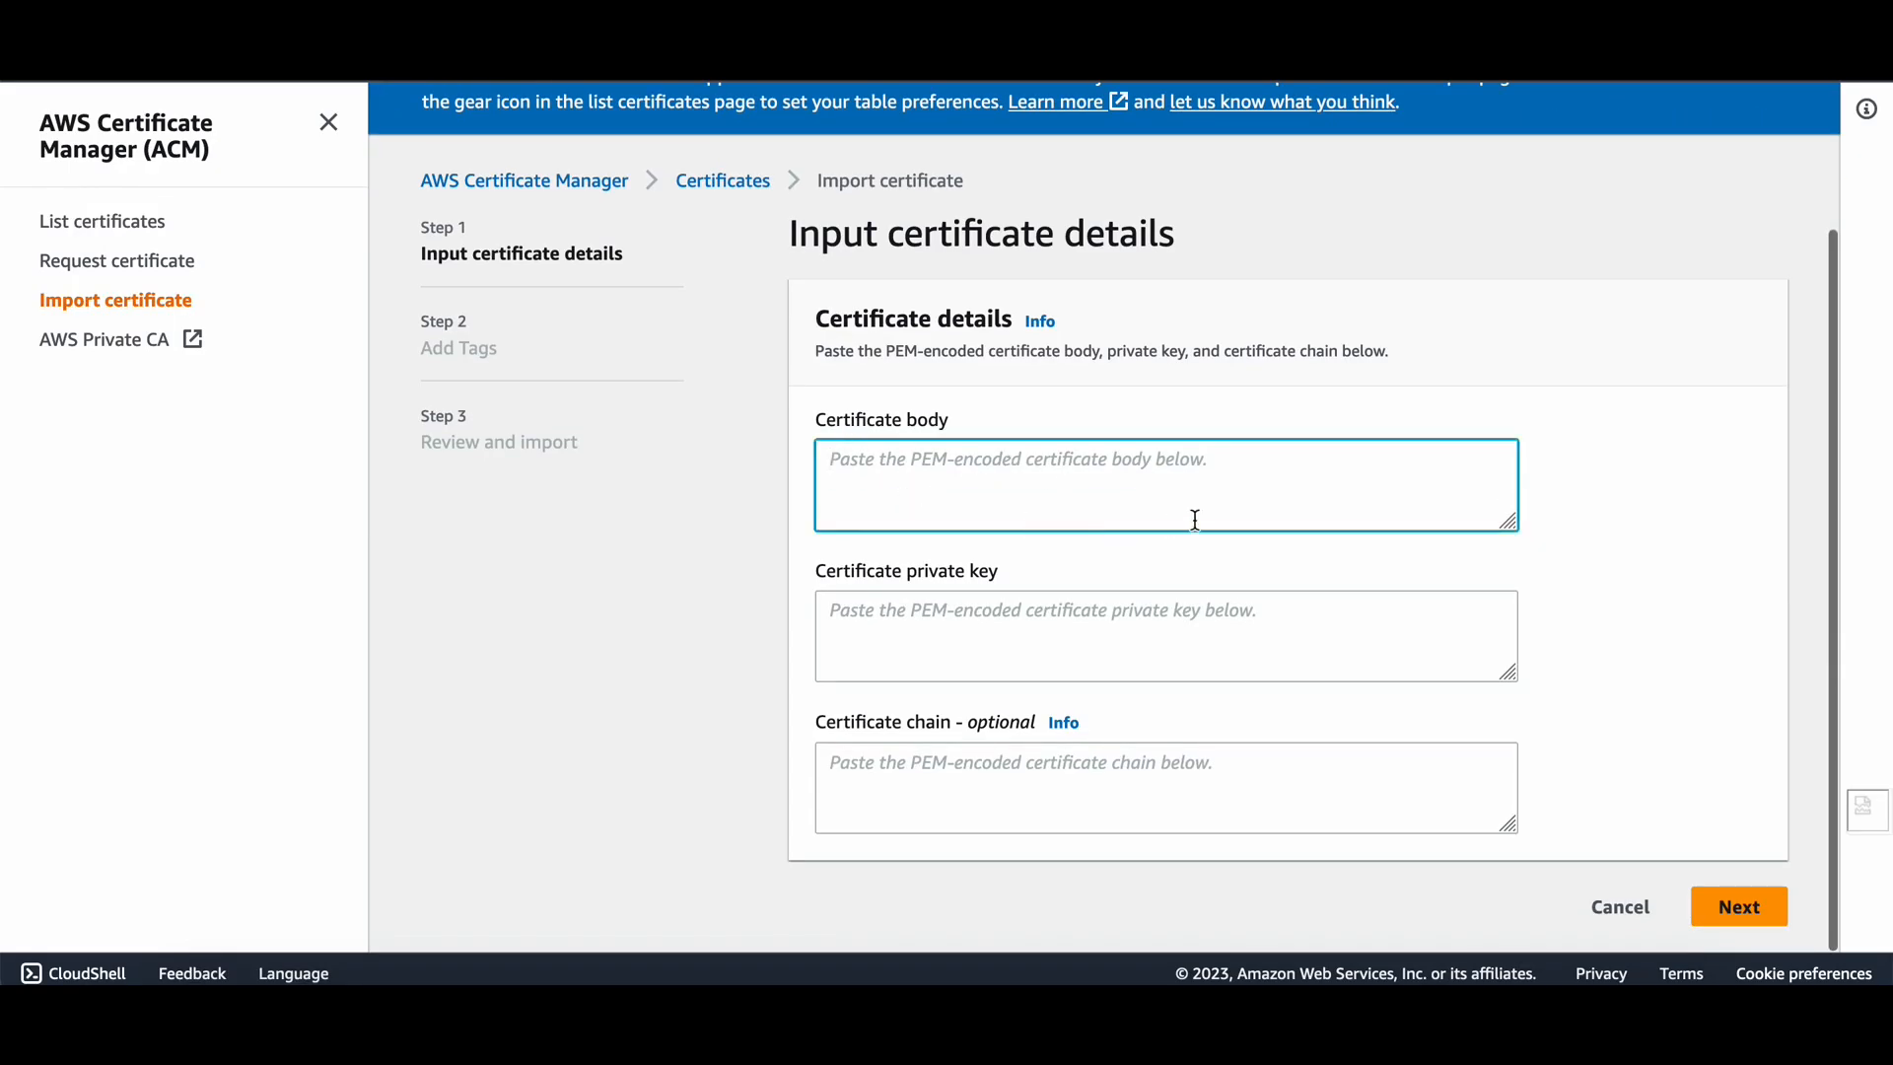
Paste the contents of server.crt, printed with cat, into the Certificate body field.
key("super+Tab")
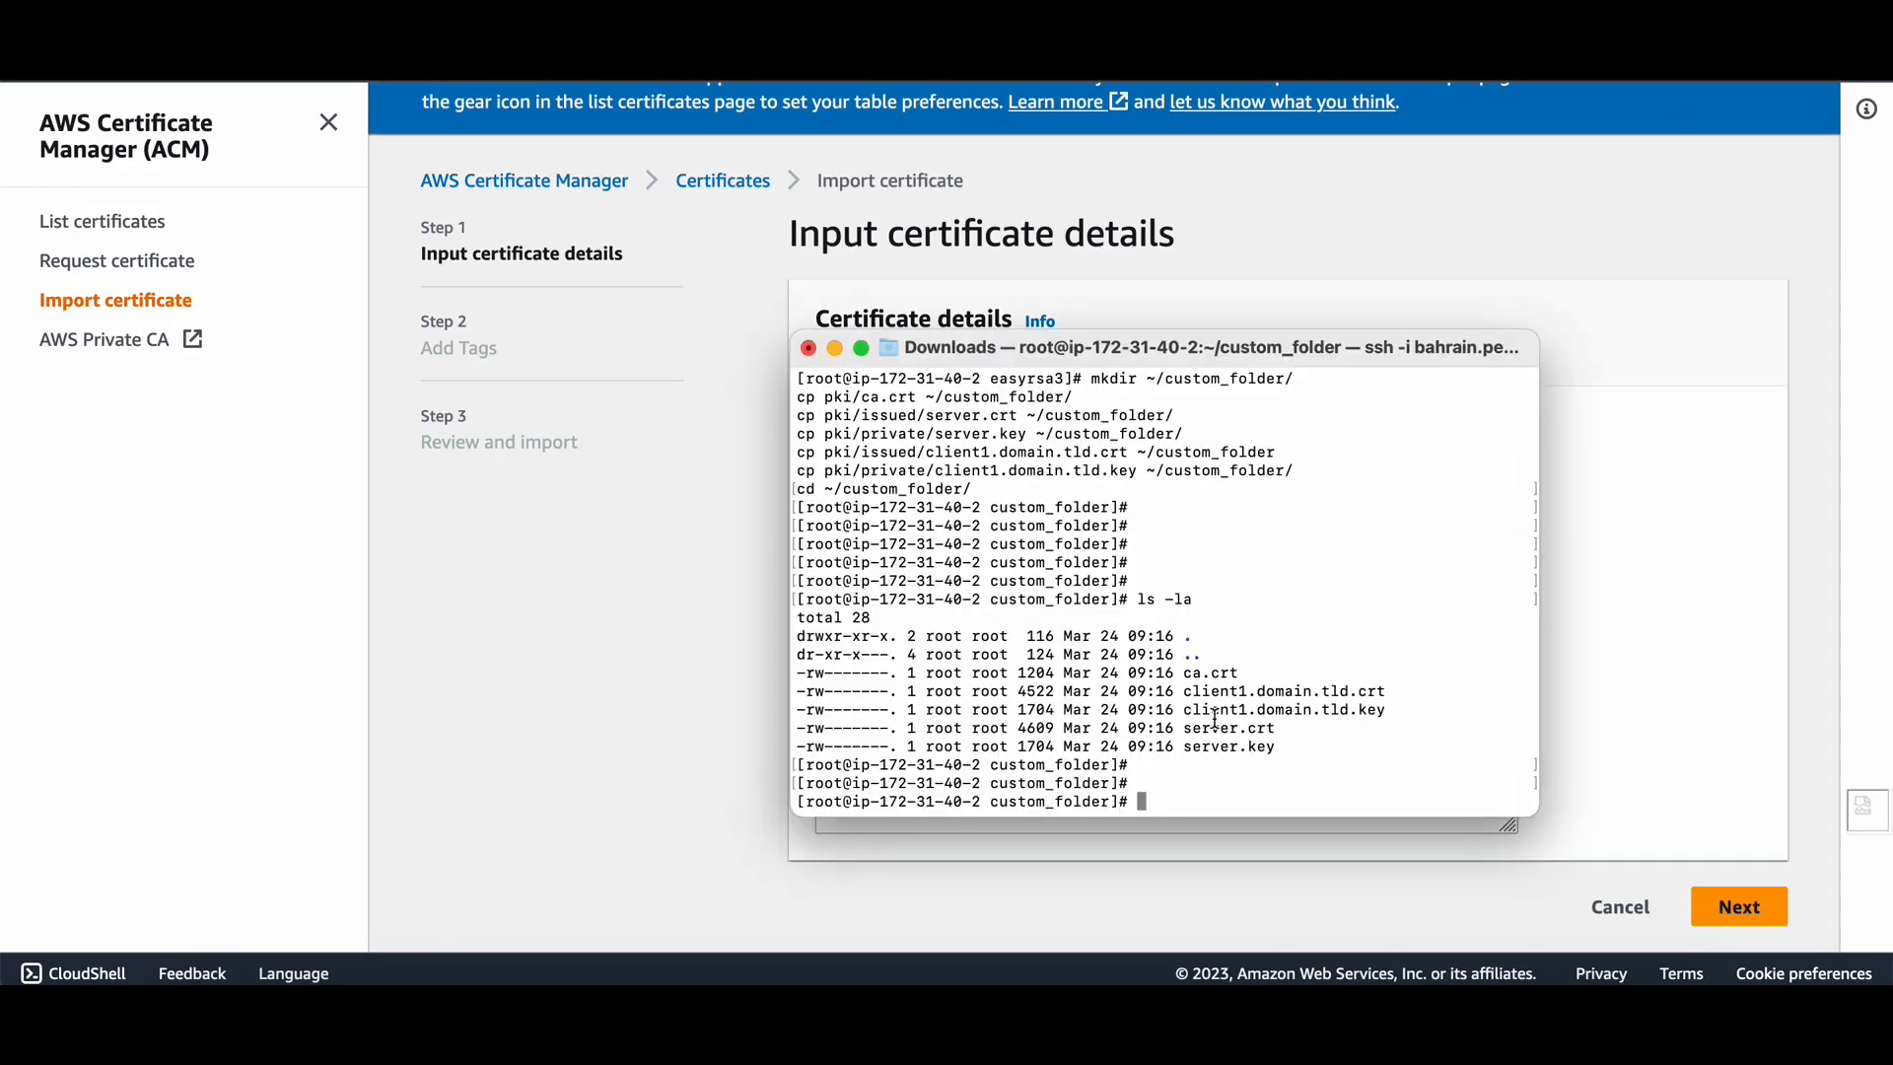
left_click_drag(1186, 731, 1292, 737)
type("cat")
key("super+v")
key("Return")
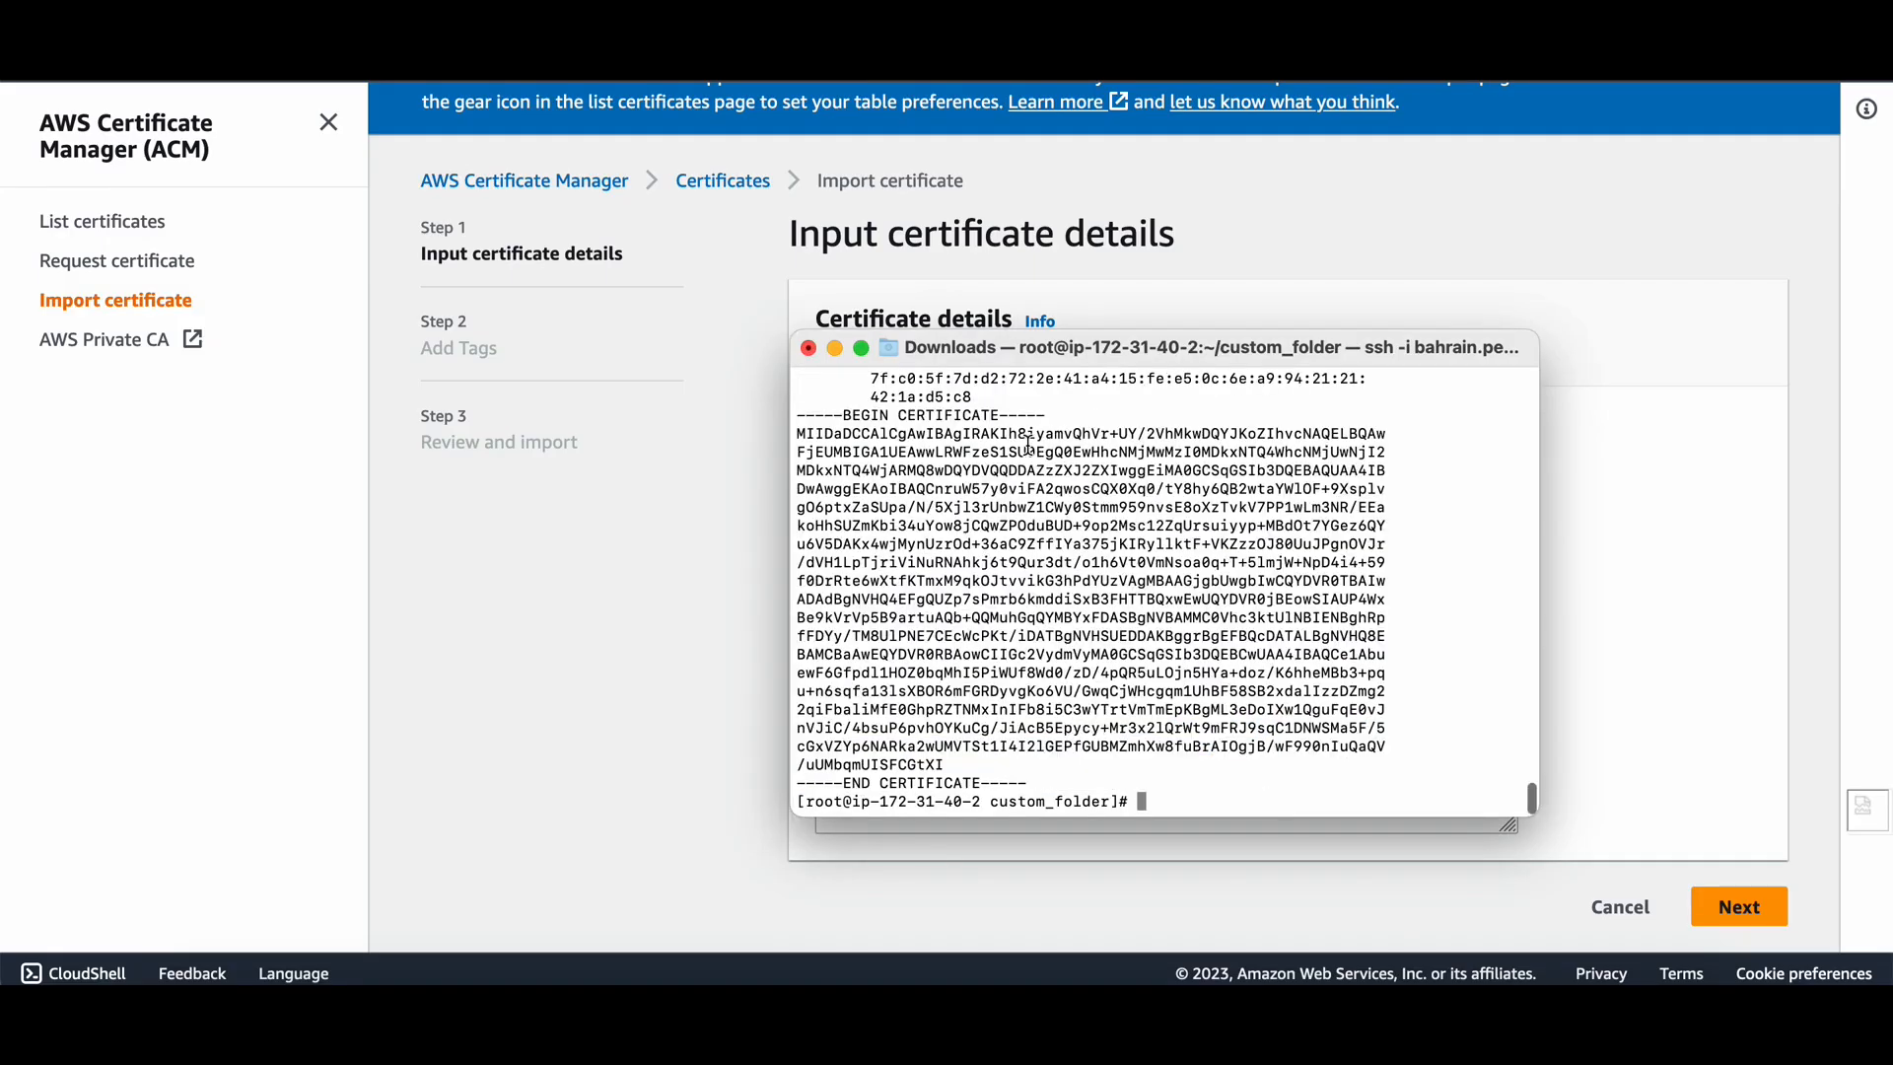
scroll(1027, 445, "up", 2)
left_click_drag(800, 508, 1061, 786)
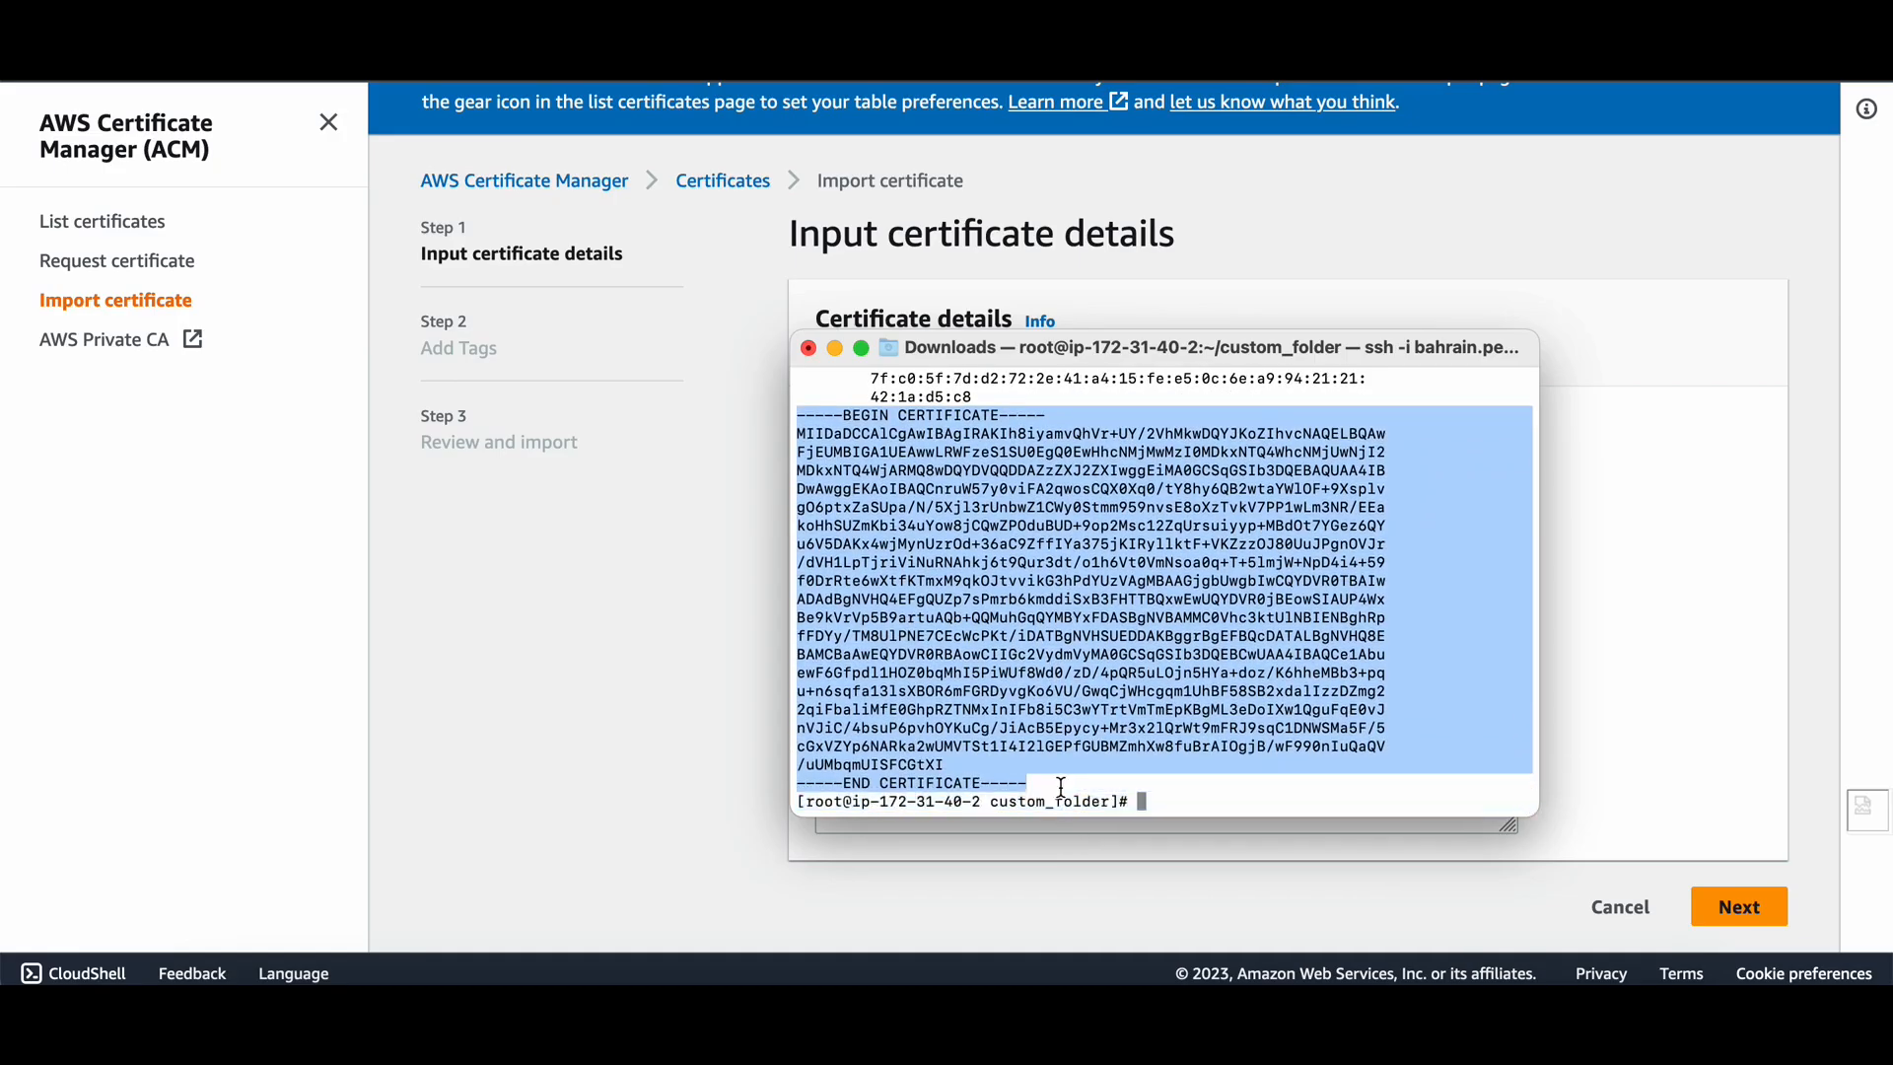
left_click(594, 581)
left_click(882, 455)
key("super+v")
Paste the contents of server.key, printed with cat, into the Certificate private key field.
left_click(947, 650)
key("super+Tab")
key("Return")
key("Return")
key("Return")
type("ls -la")
key("Return")
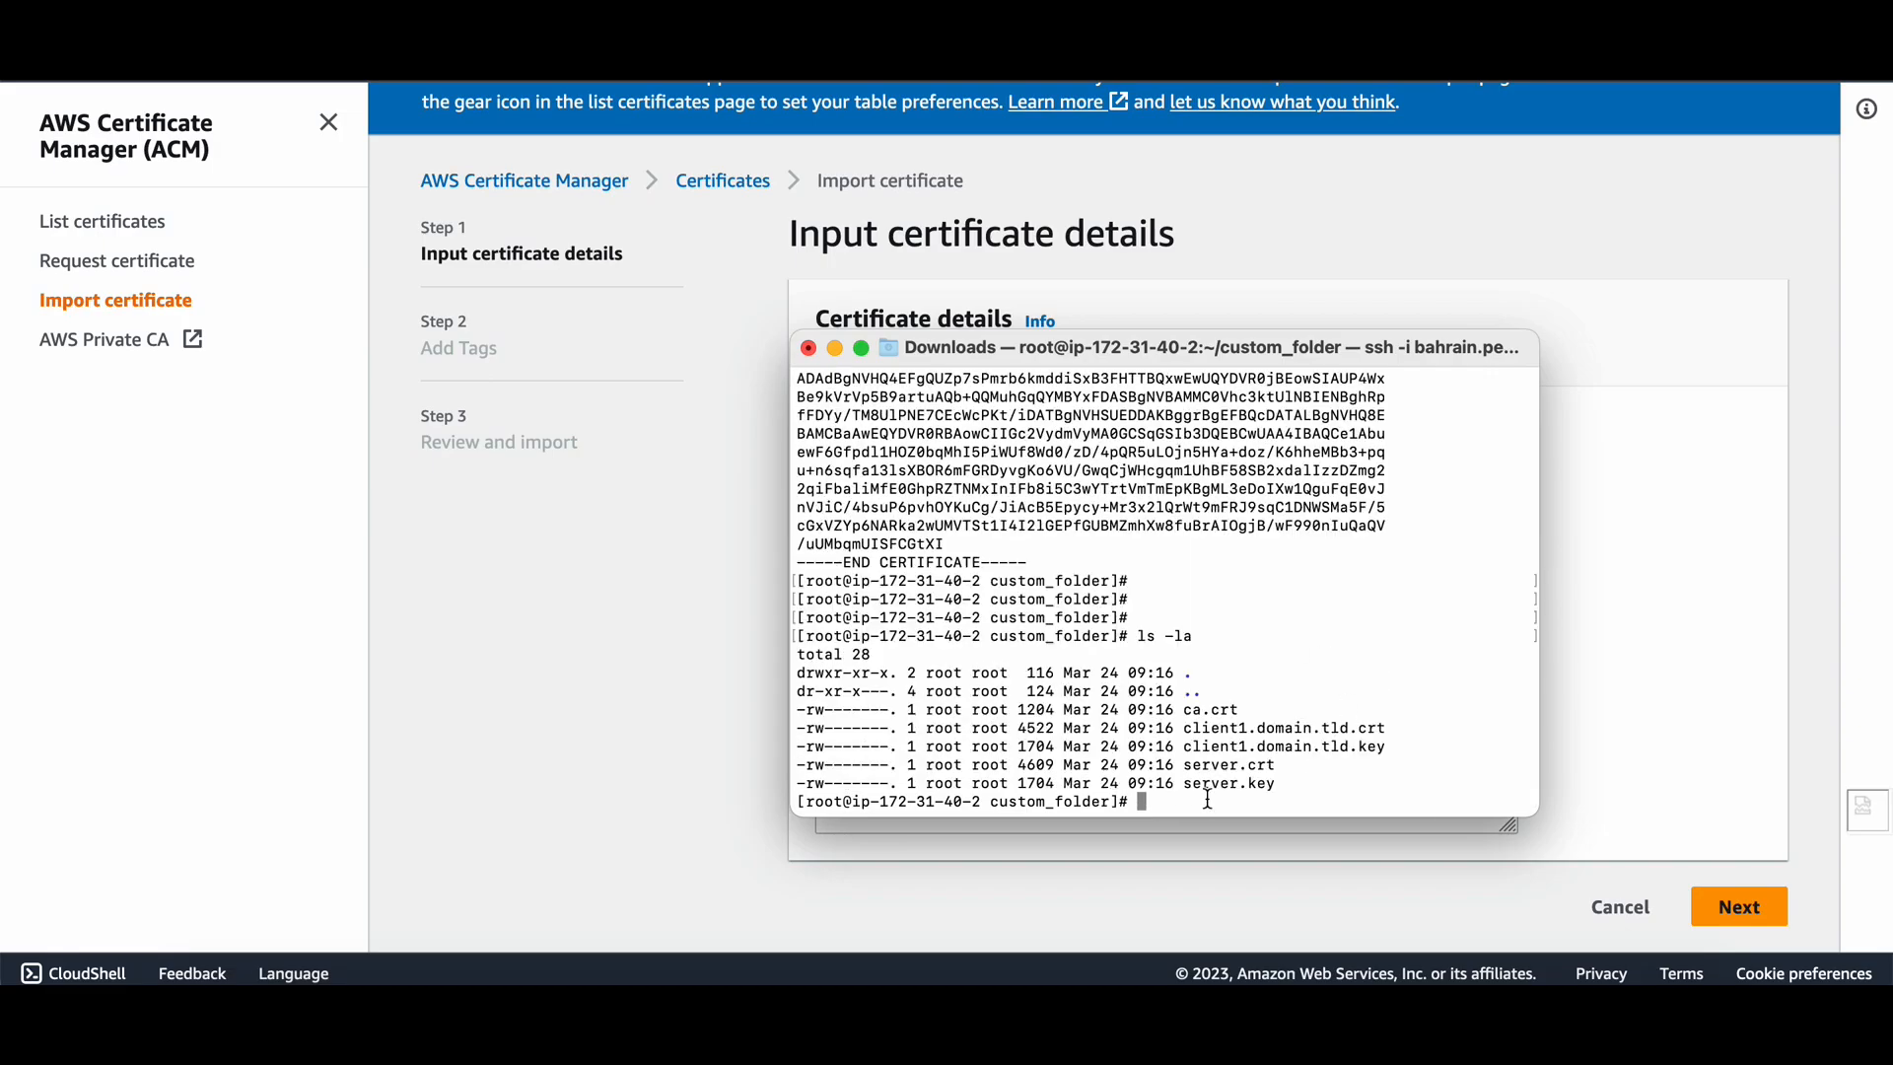
left_click_drag(1179, 786, 1297, 784)
key("super+c")
type("cat")
key("super+v")
key("Return")
scroll(1174, 621, "up", 10)
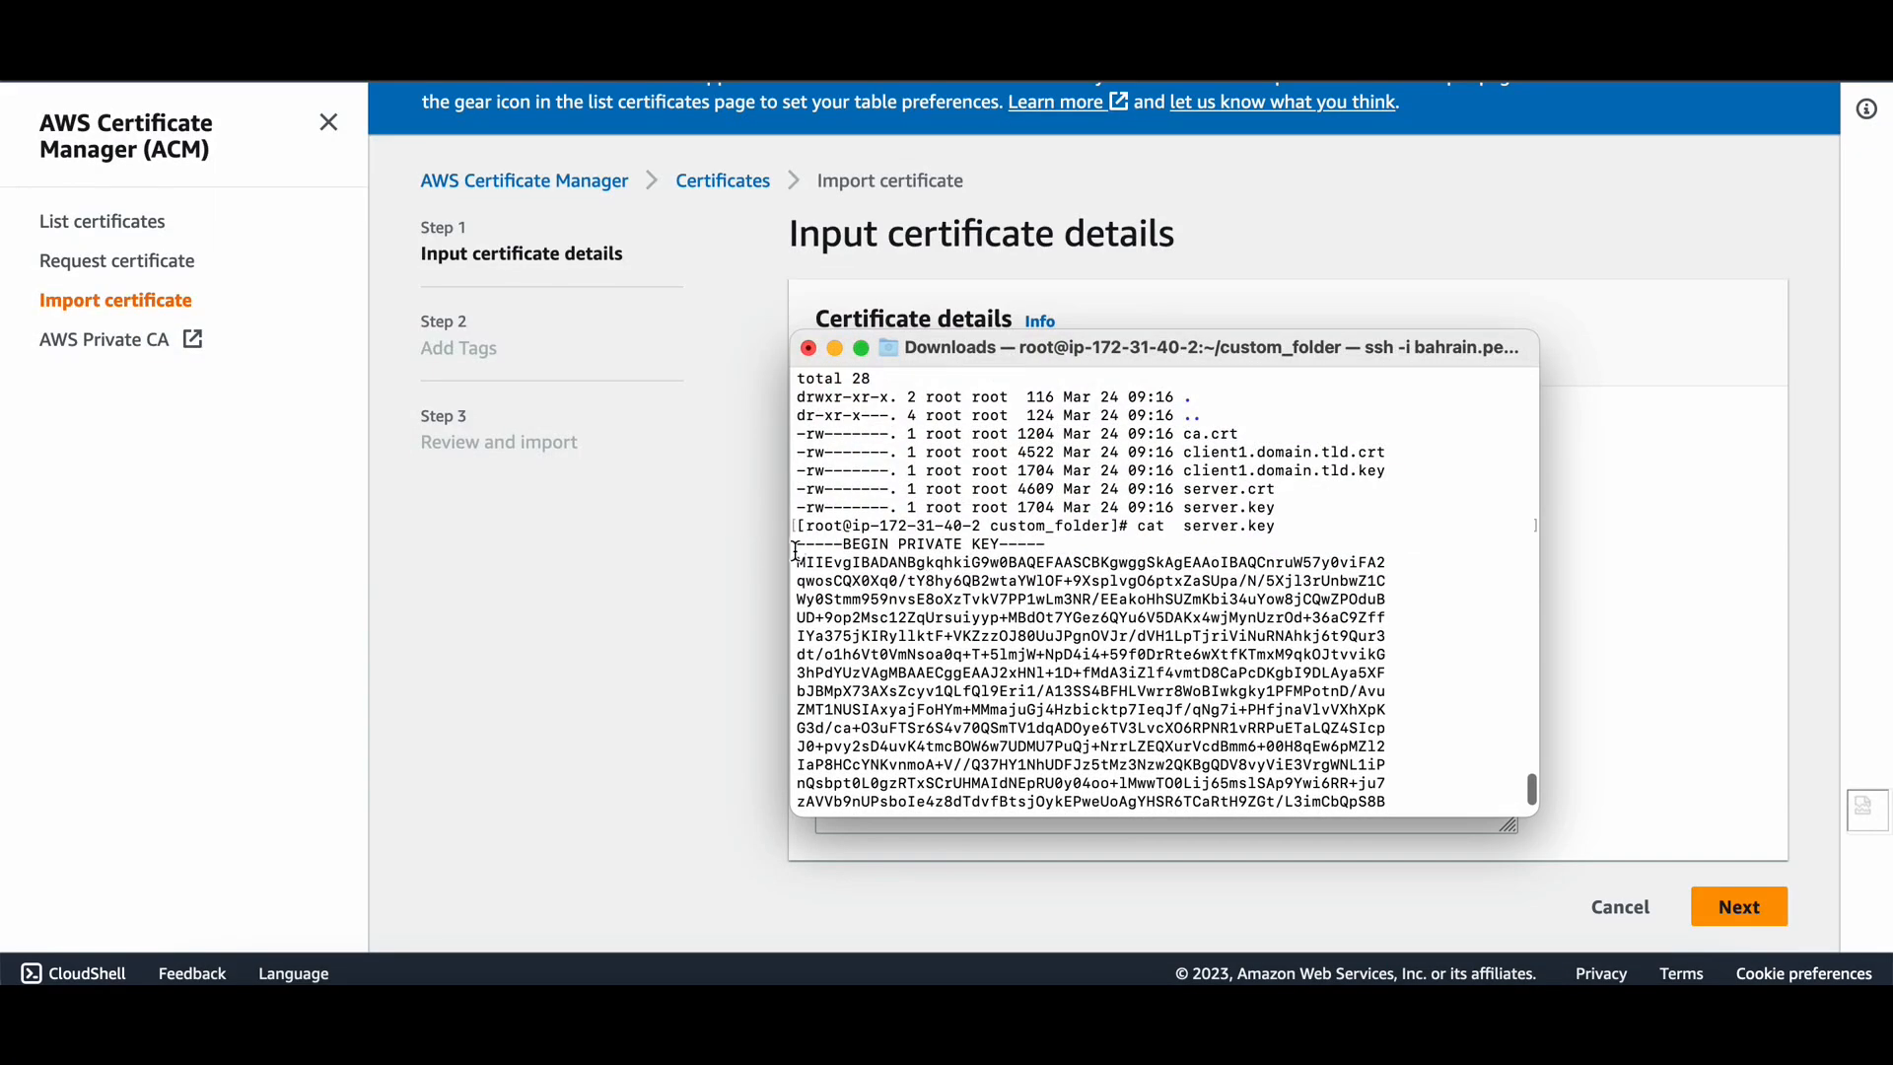
left_click_drag(793, 553, 710, 631)
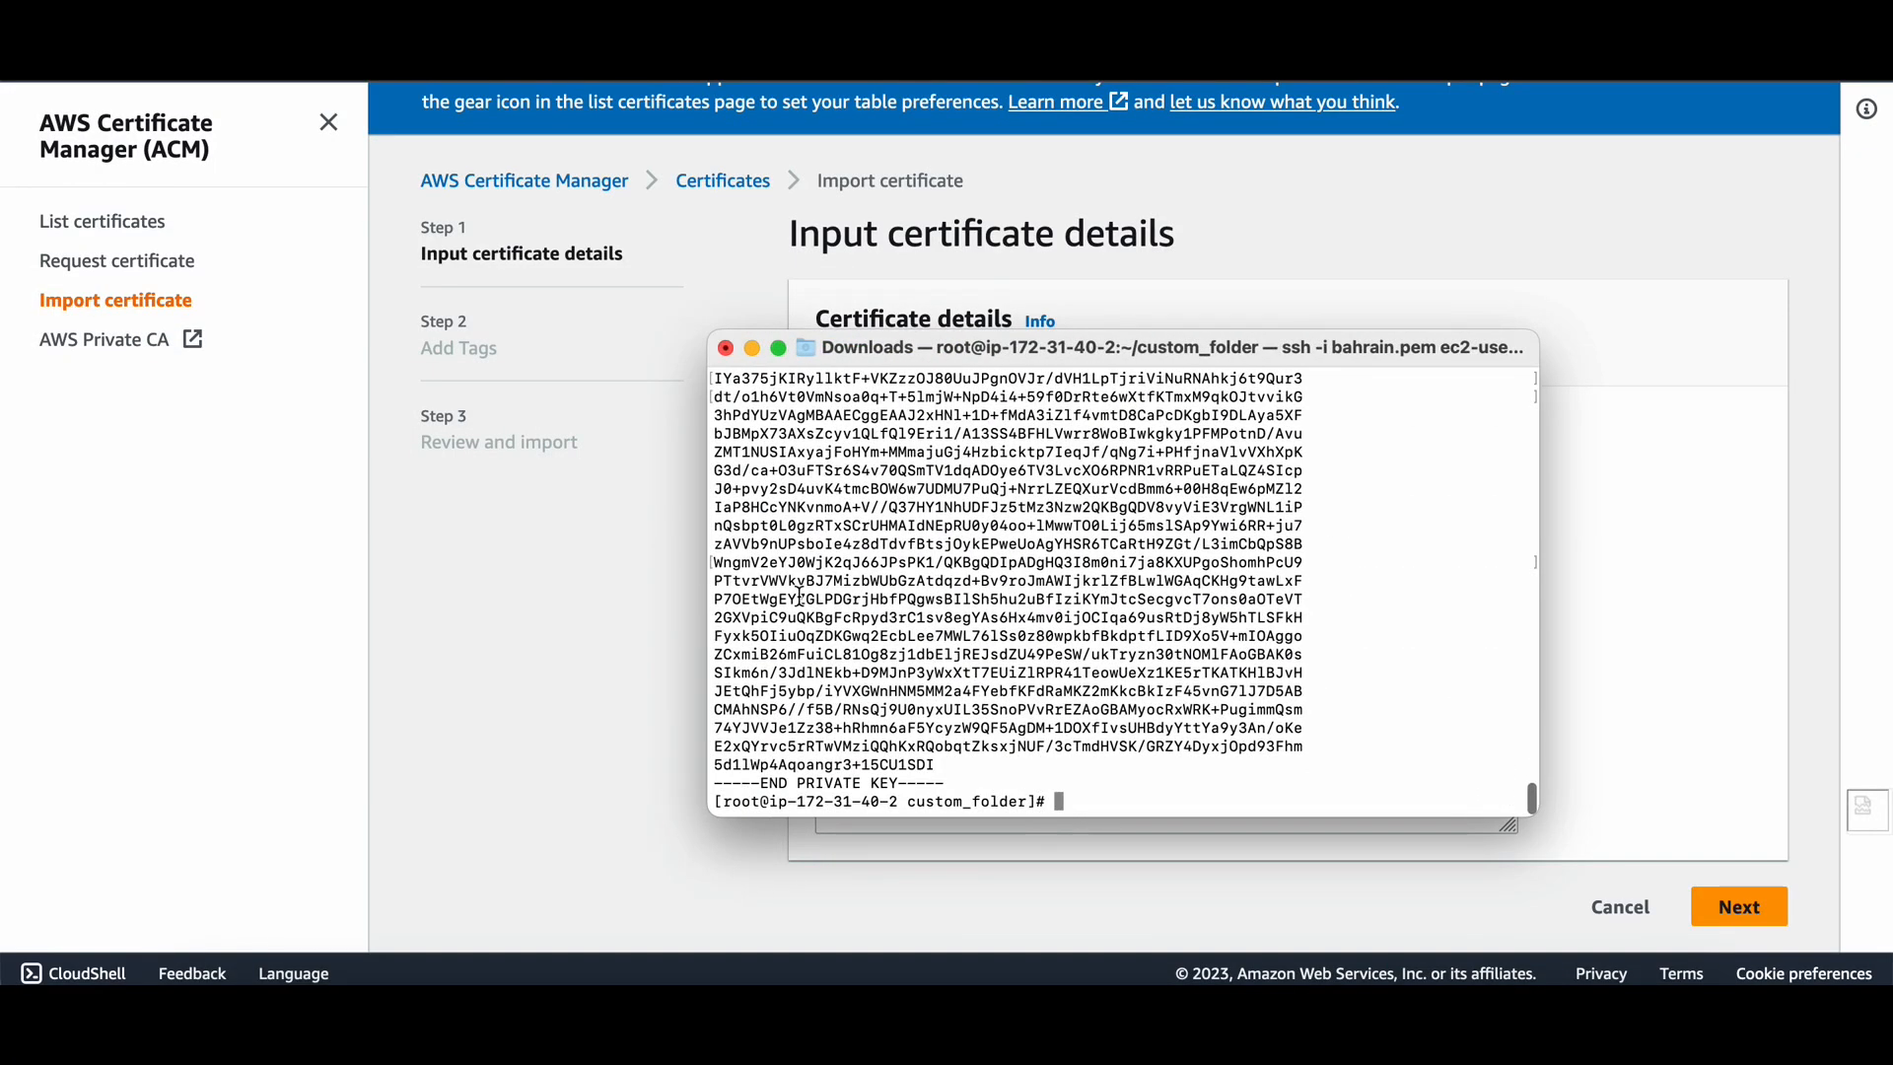
scroll(807, 597, "up", 3)
left_click_drag(717, 461, 973, 784)
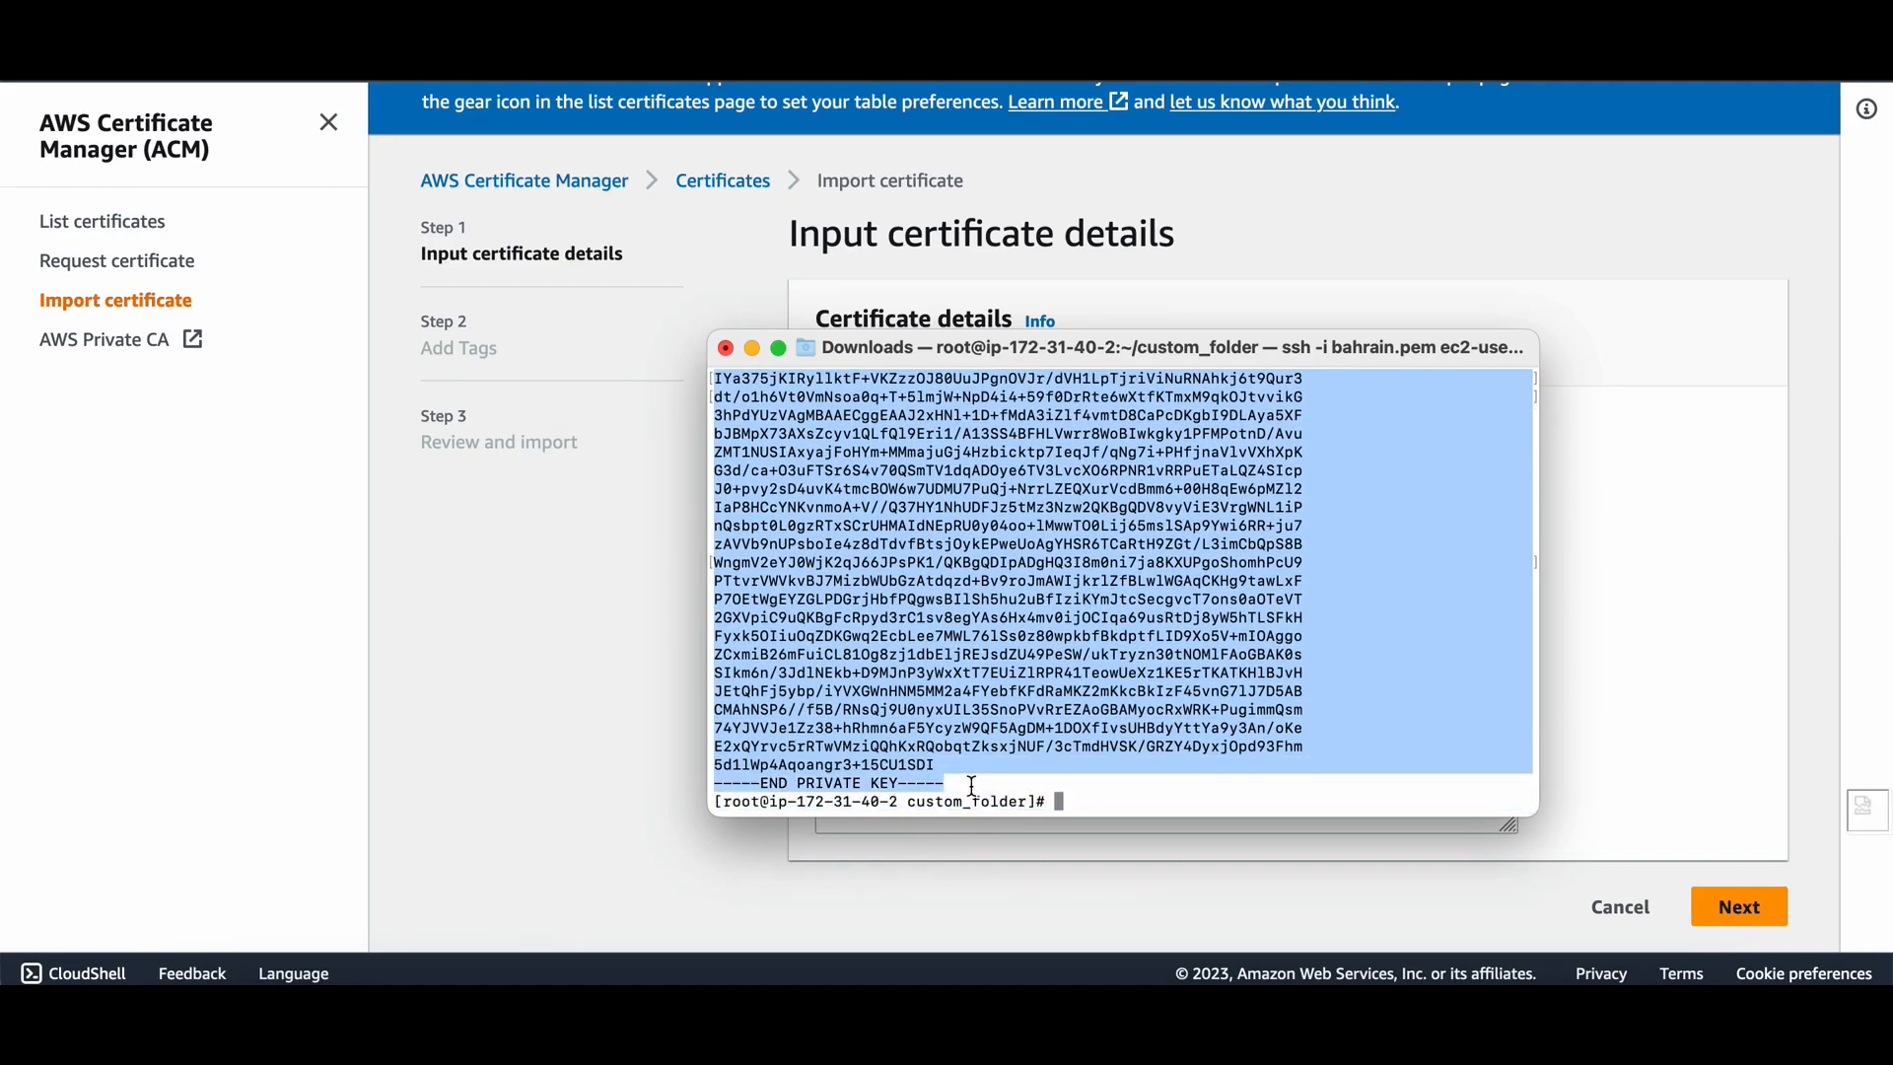
left_click(565, 648)
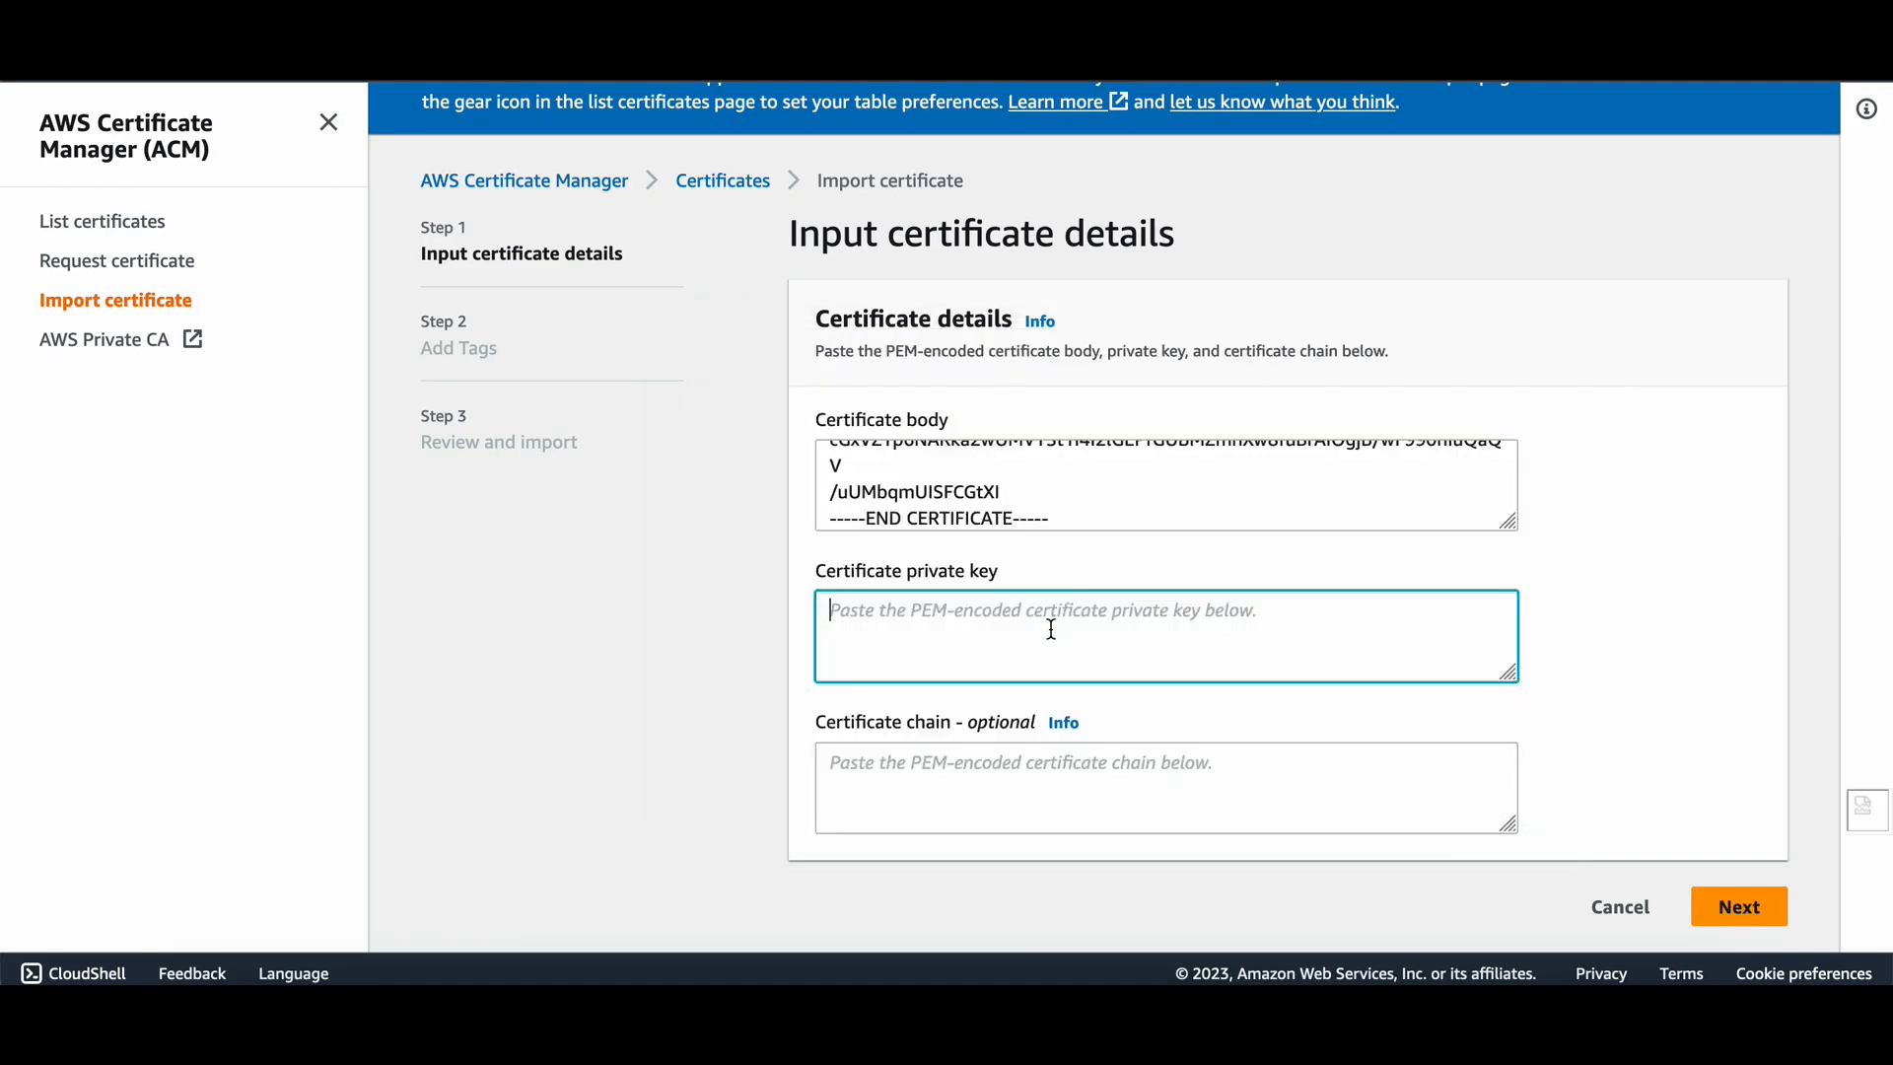
key("ctrl+v")
Paste the ca.crt contents into the Certificate chain field and proceed to Add Tags.
left_click(1003, 801)
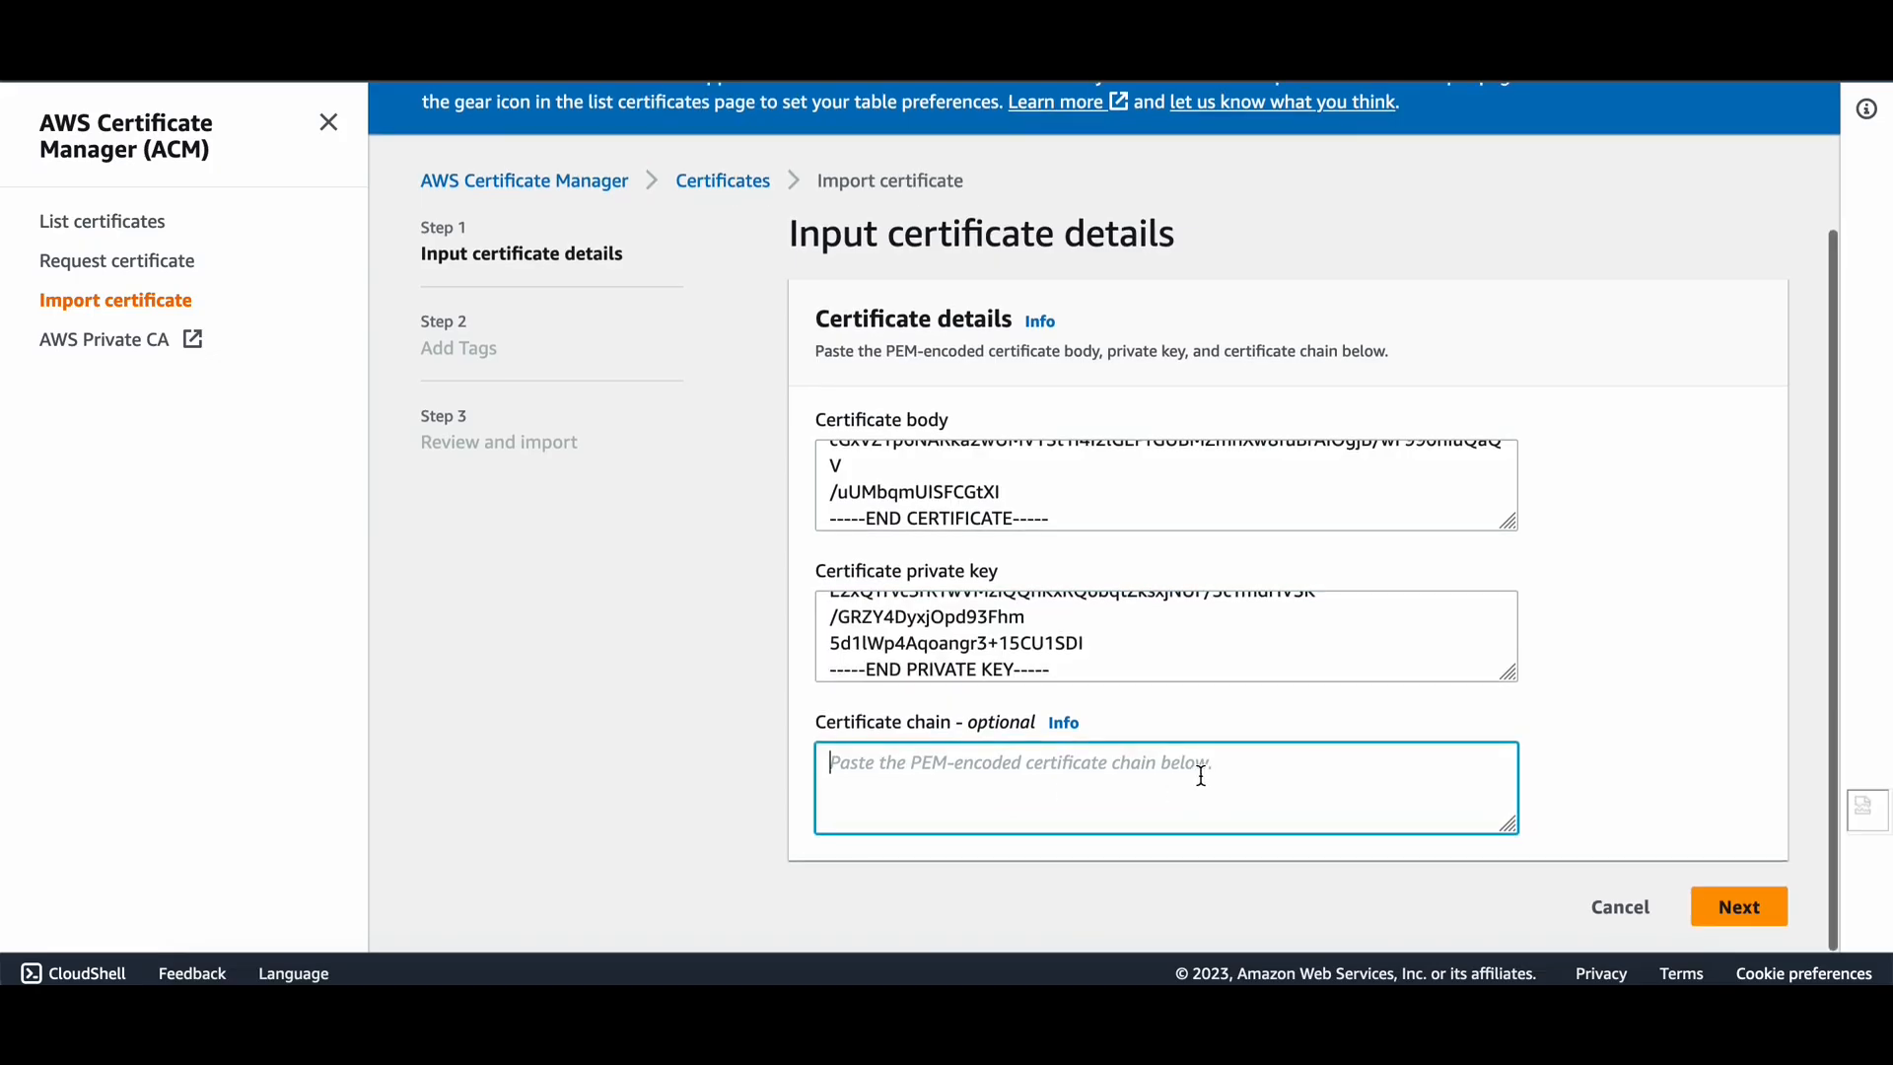
key("super+Tab")
key("Return")
key("Return")
key("Return")
key("Return")
type("l")
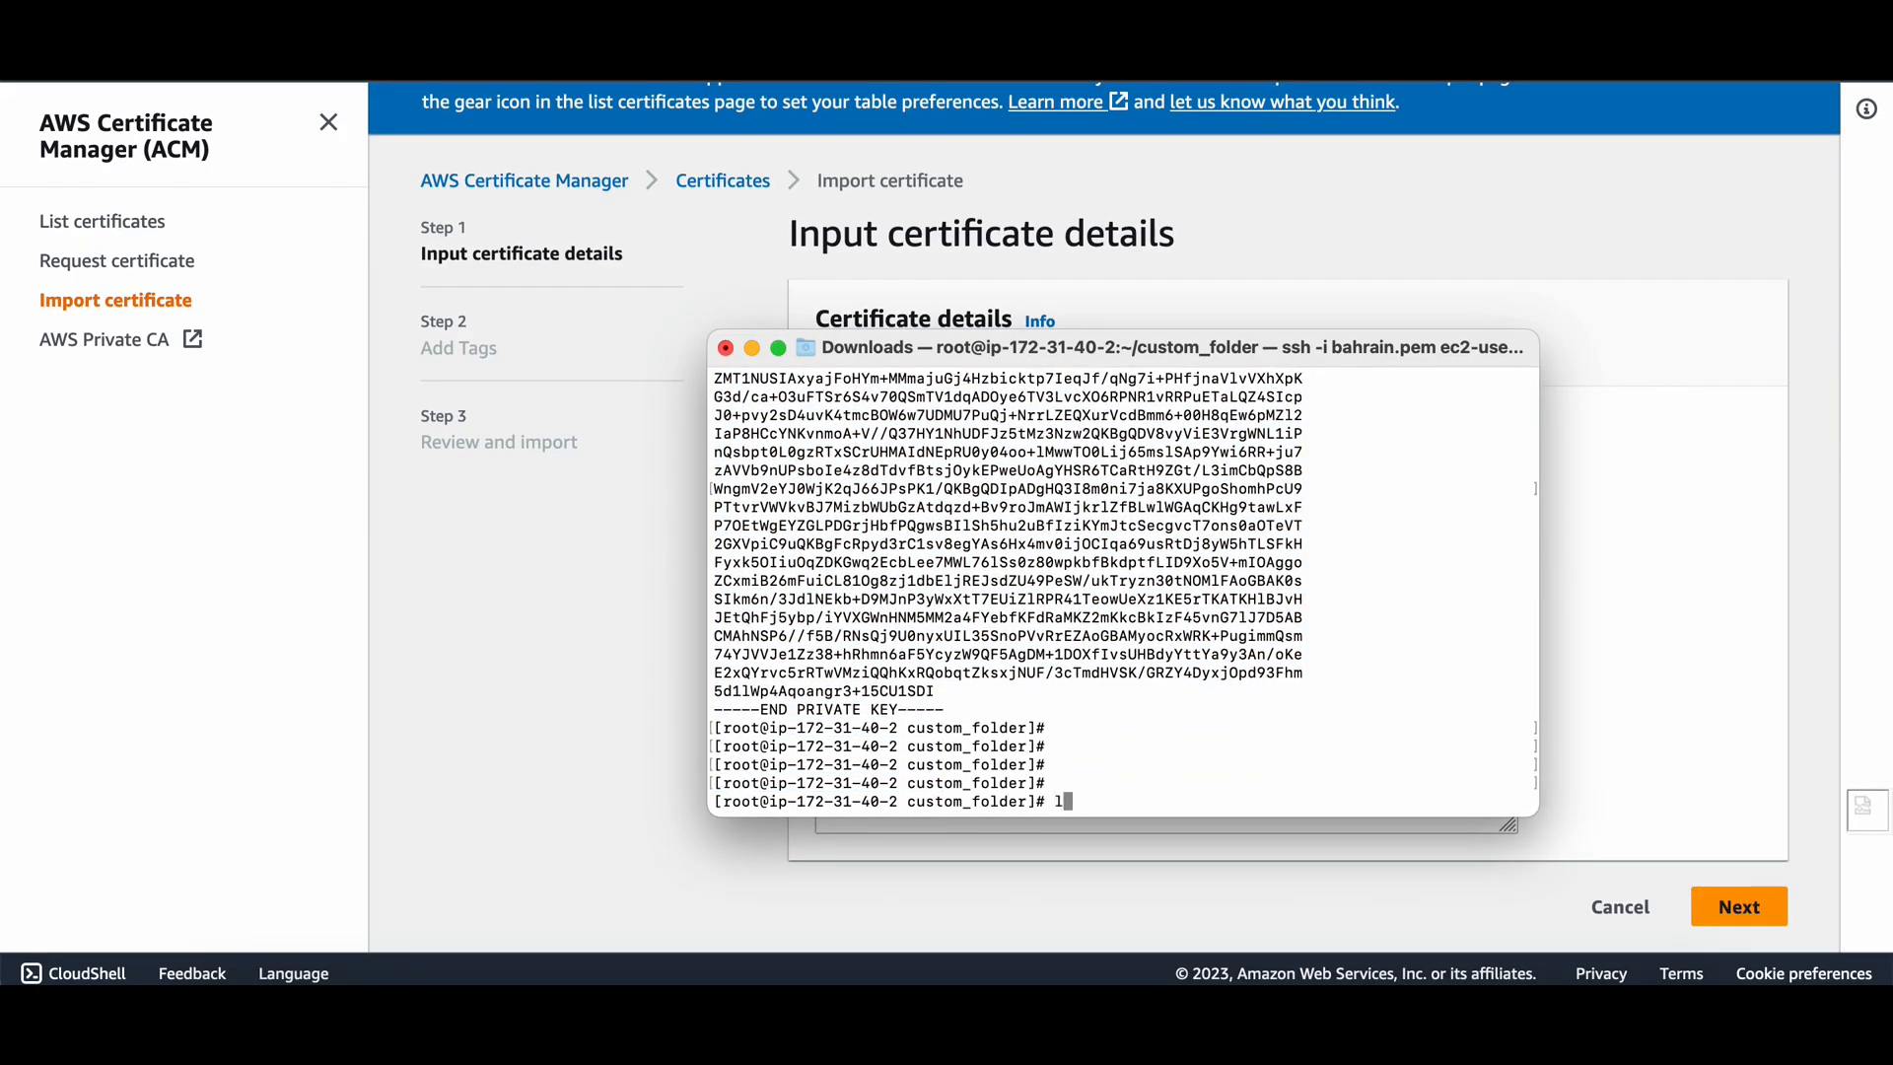
type("s -la")
key("Return")
type("cat caa")
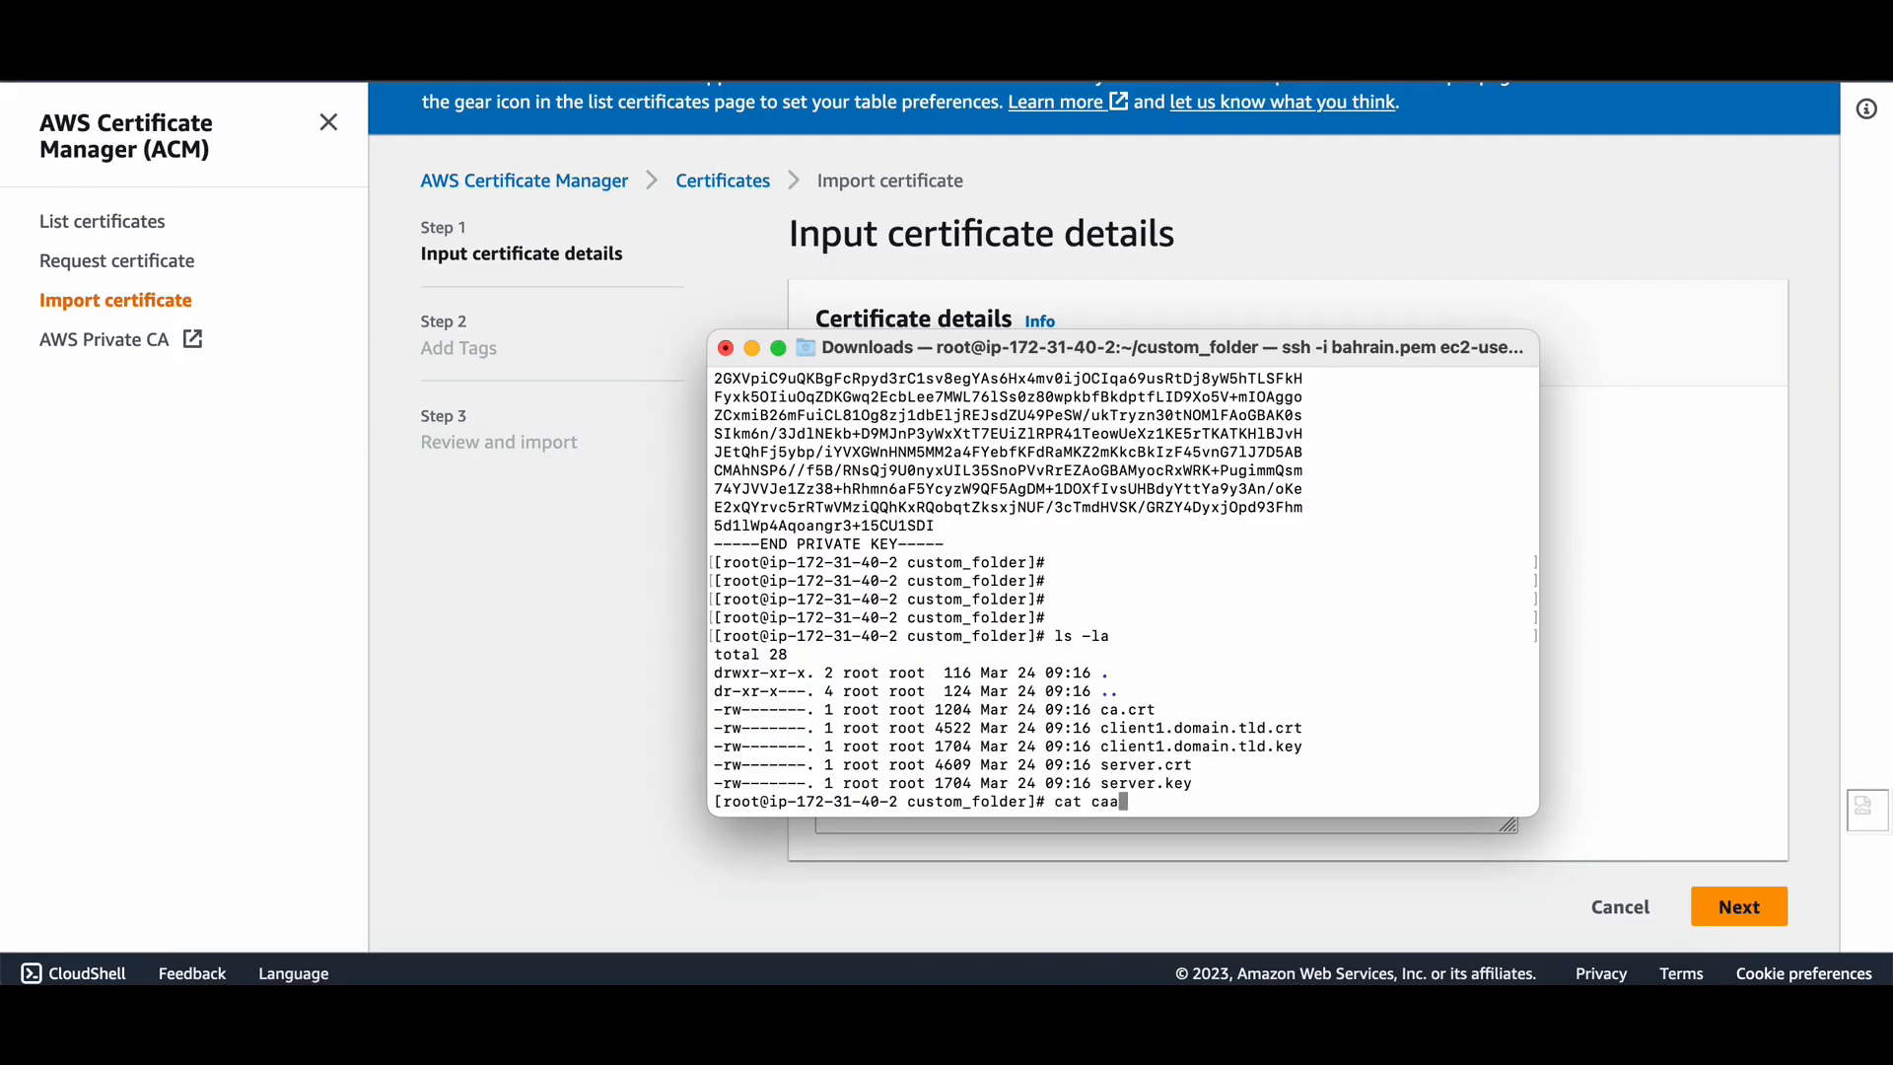
key("BackSpace")
type(".crt")
key("Return")
left_click_drag(715, 434, 981, 780)
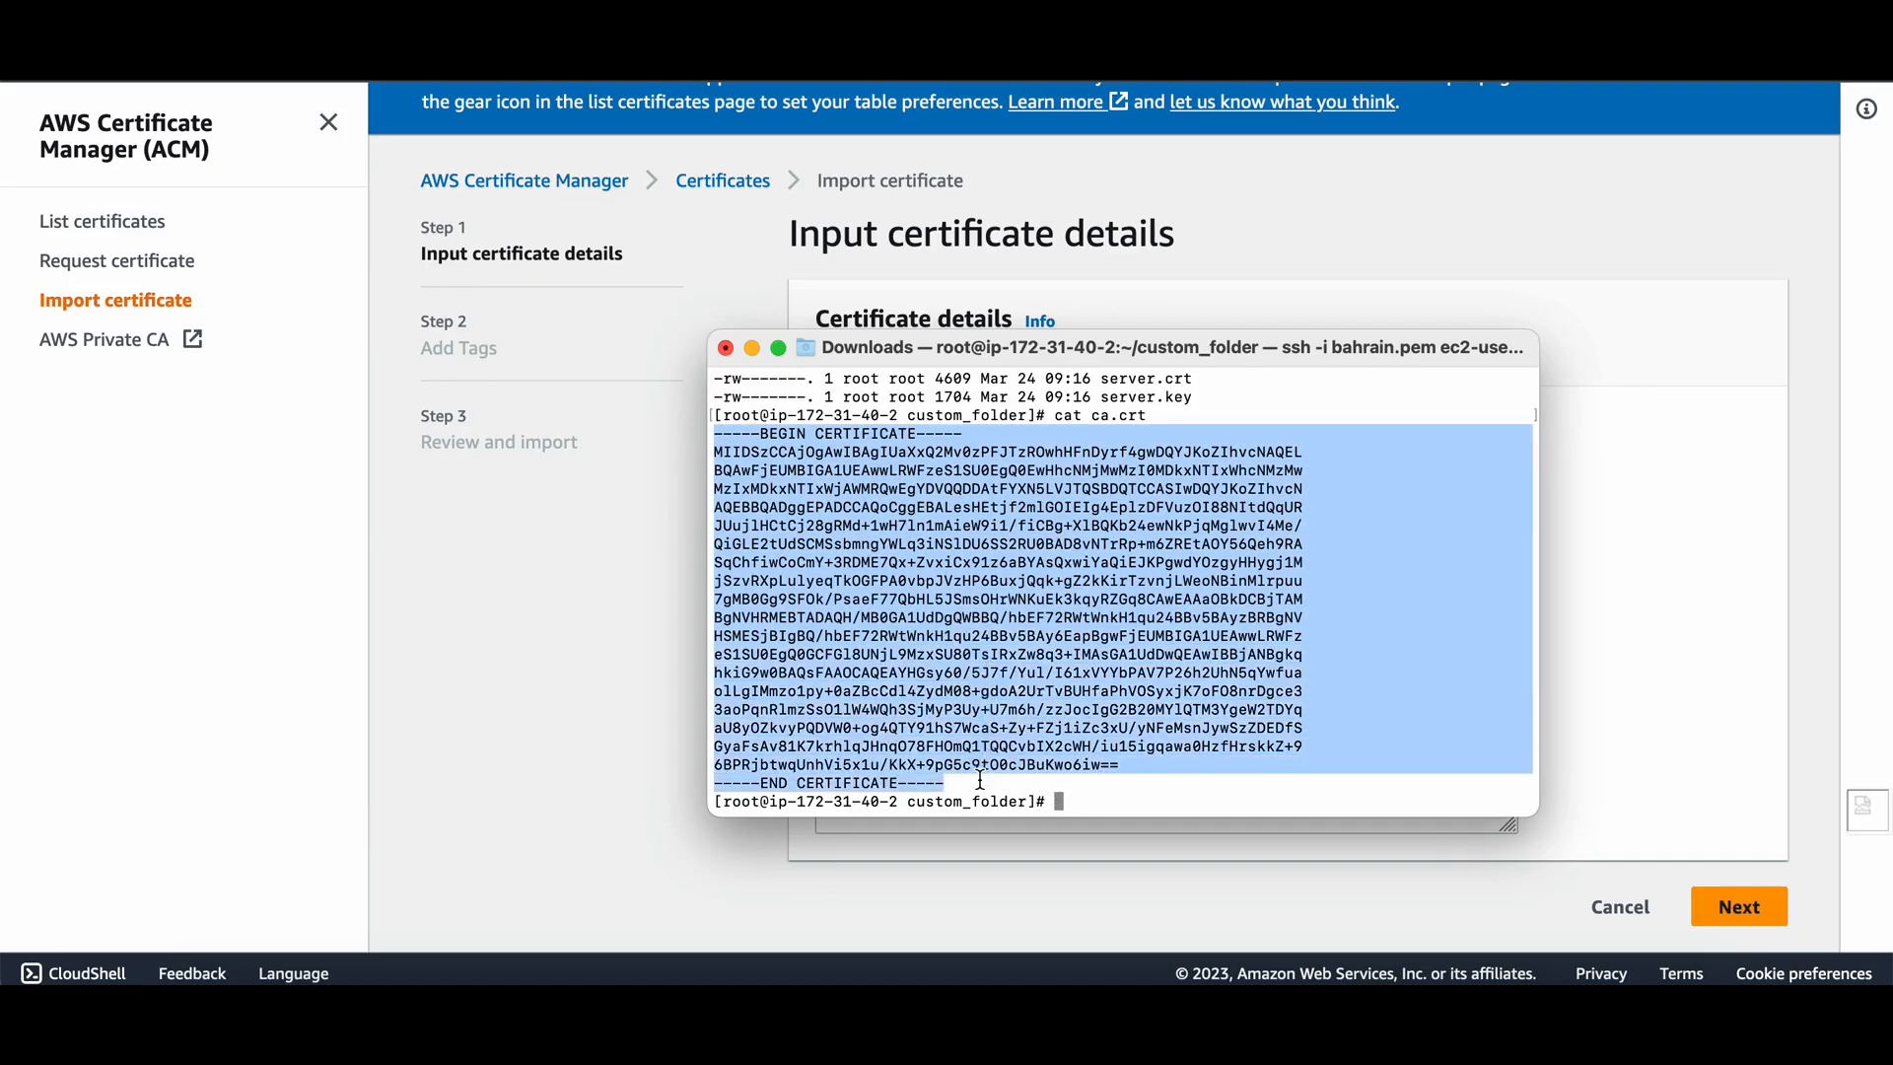
key("super+c")
left_click(981, 780)
key("super+v")
left_click(1737, 905)
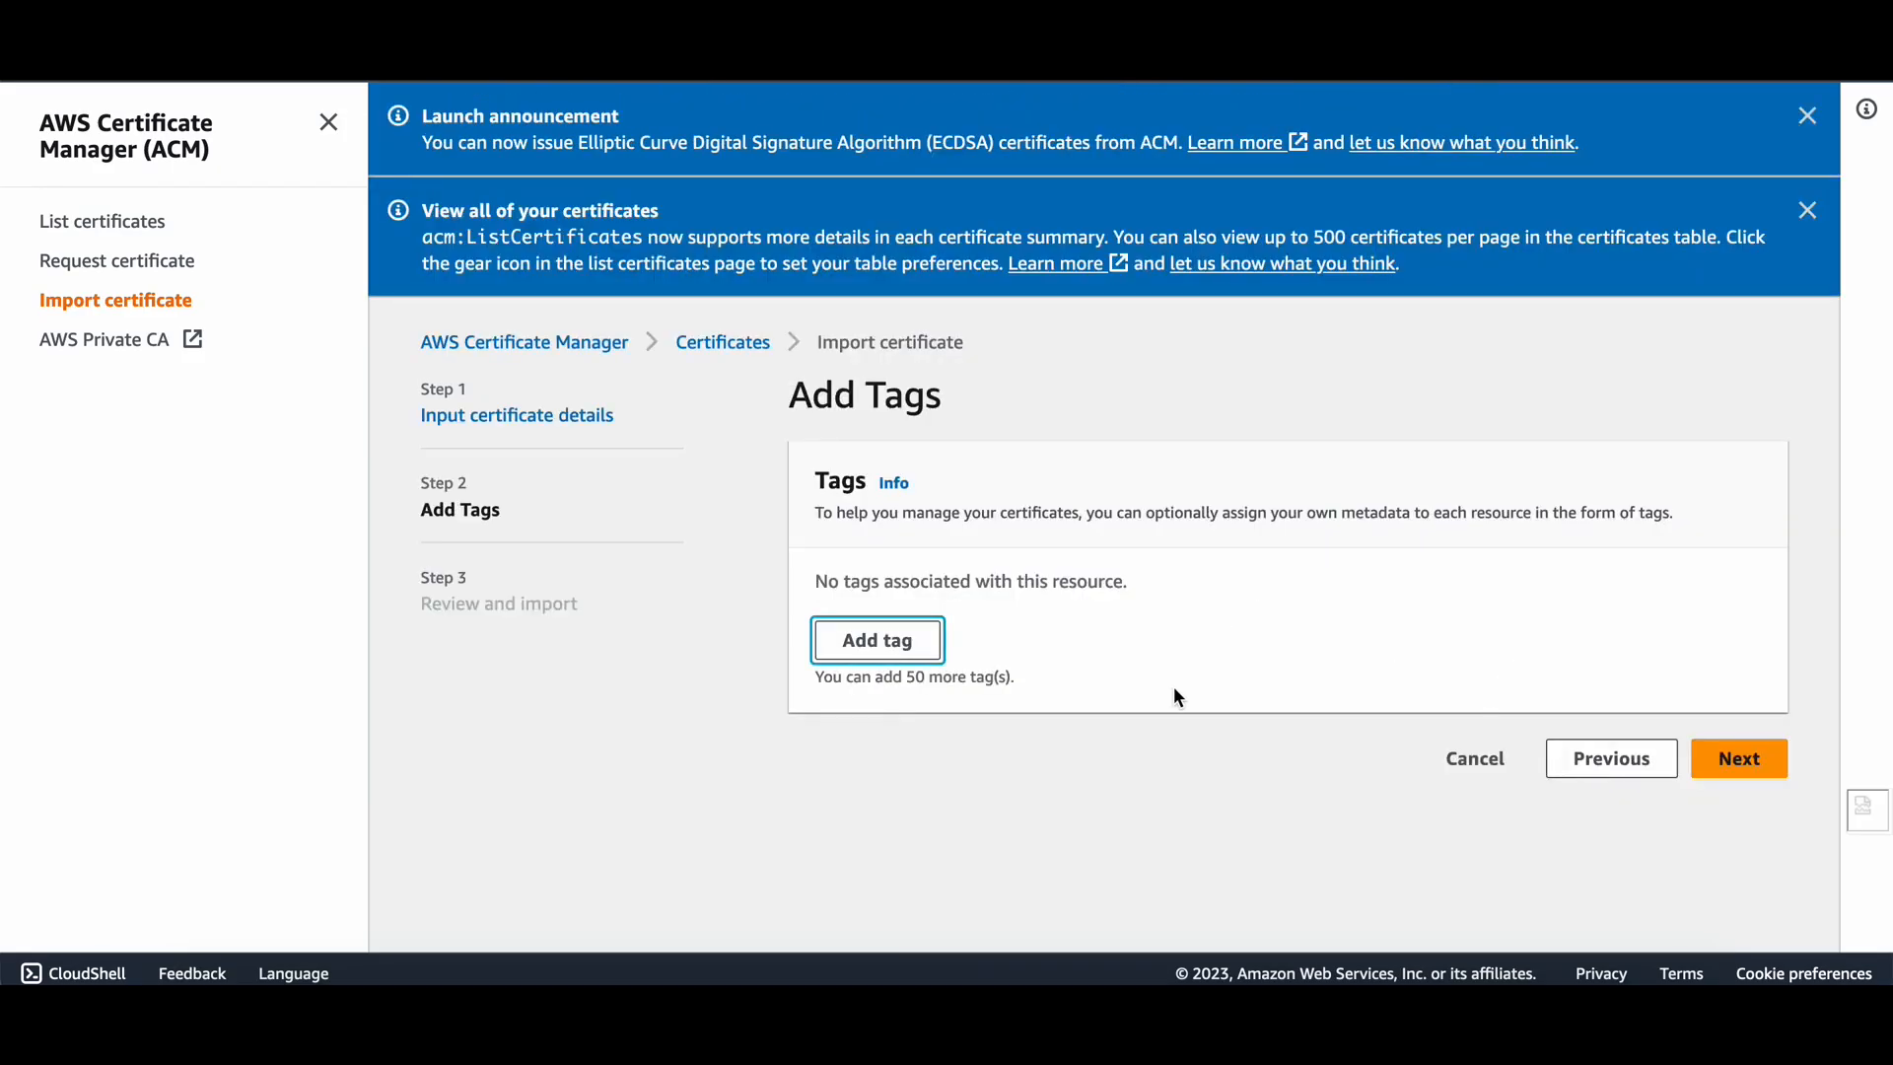
Skip tags and import the server certificate into ACM.
left_click(1728, 754)
scroll(1538, 779, "down", 5)
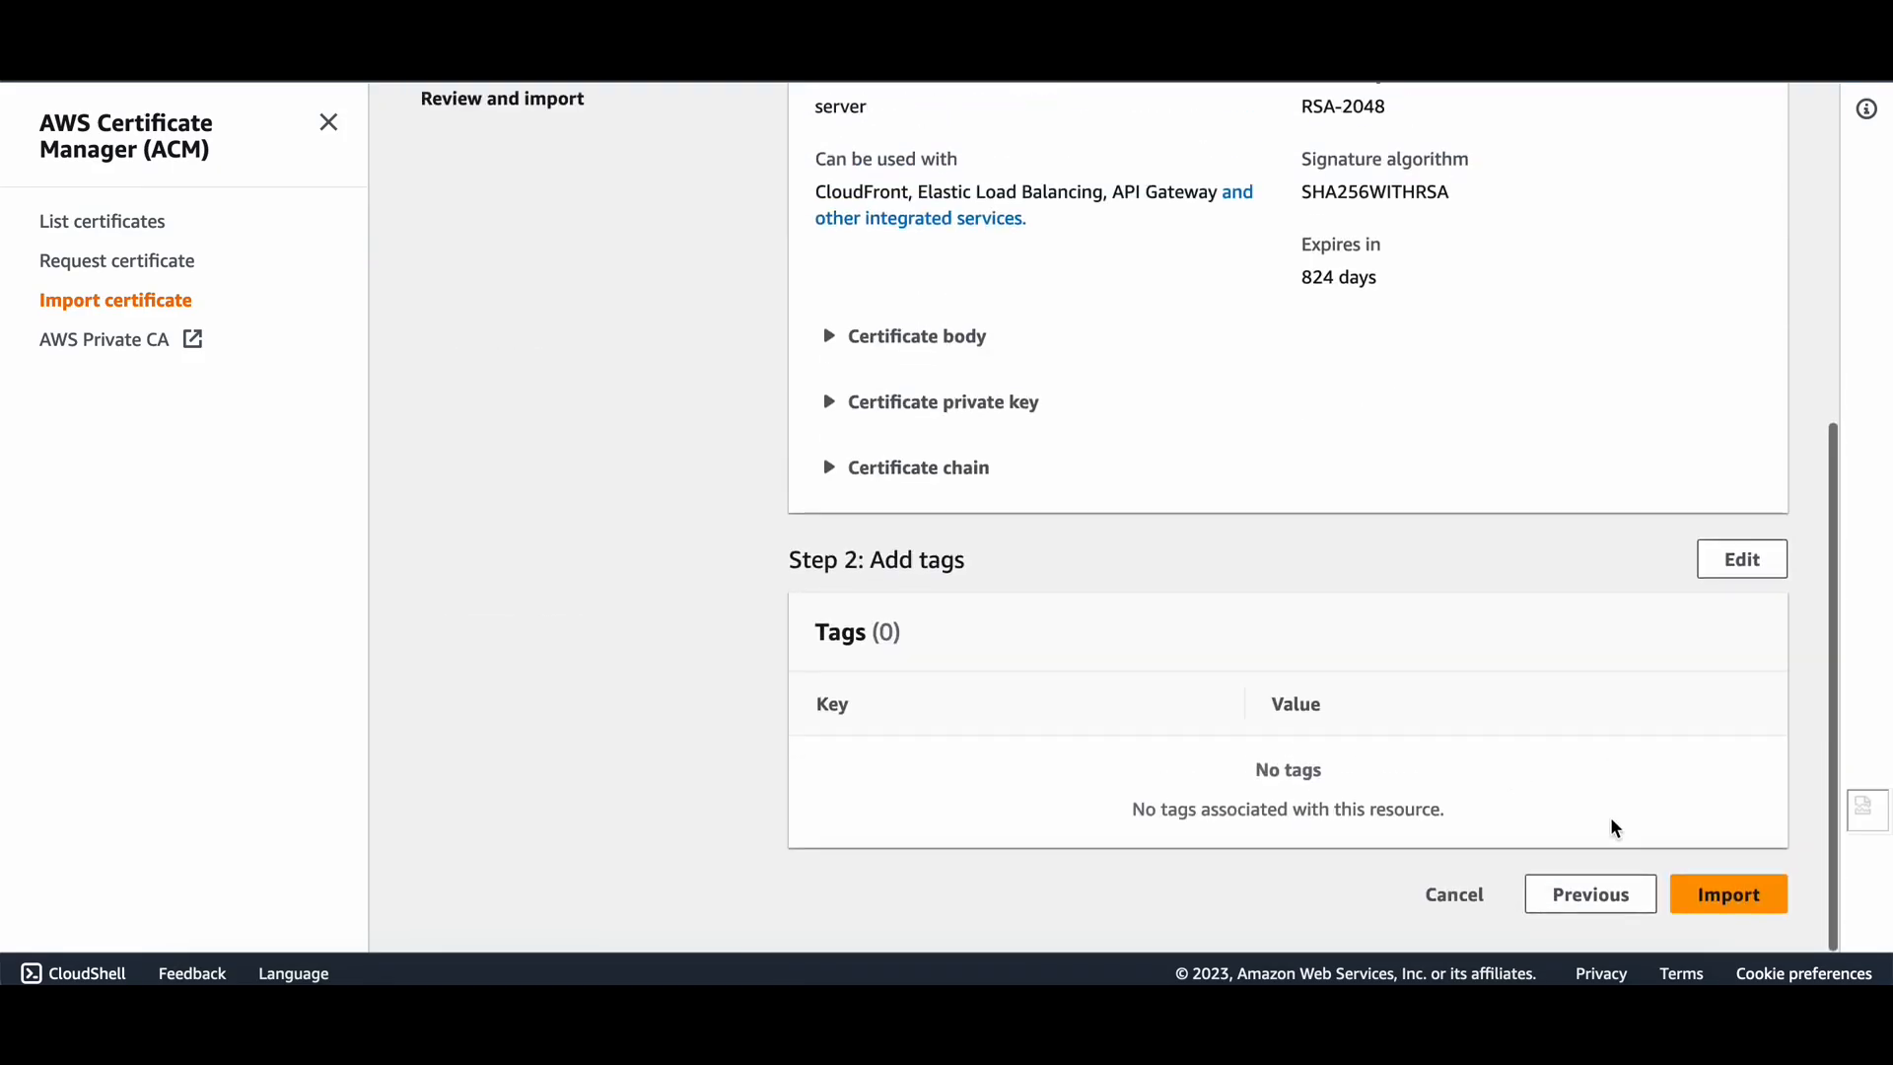
left_click(1694, 905)
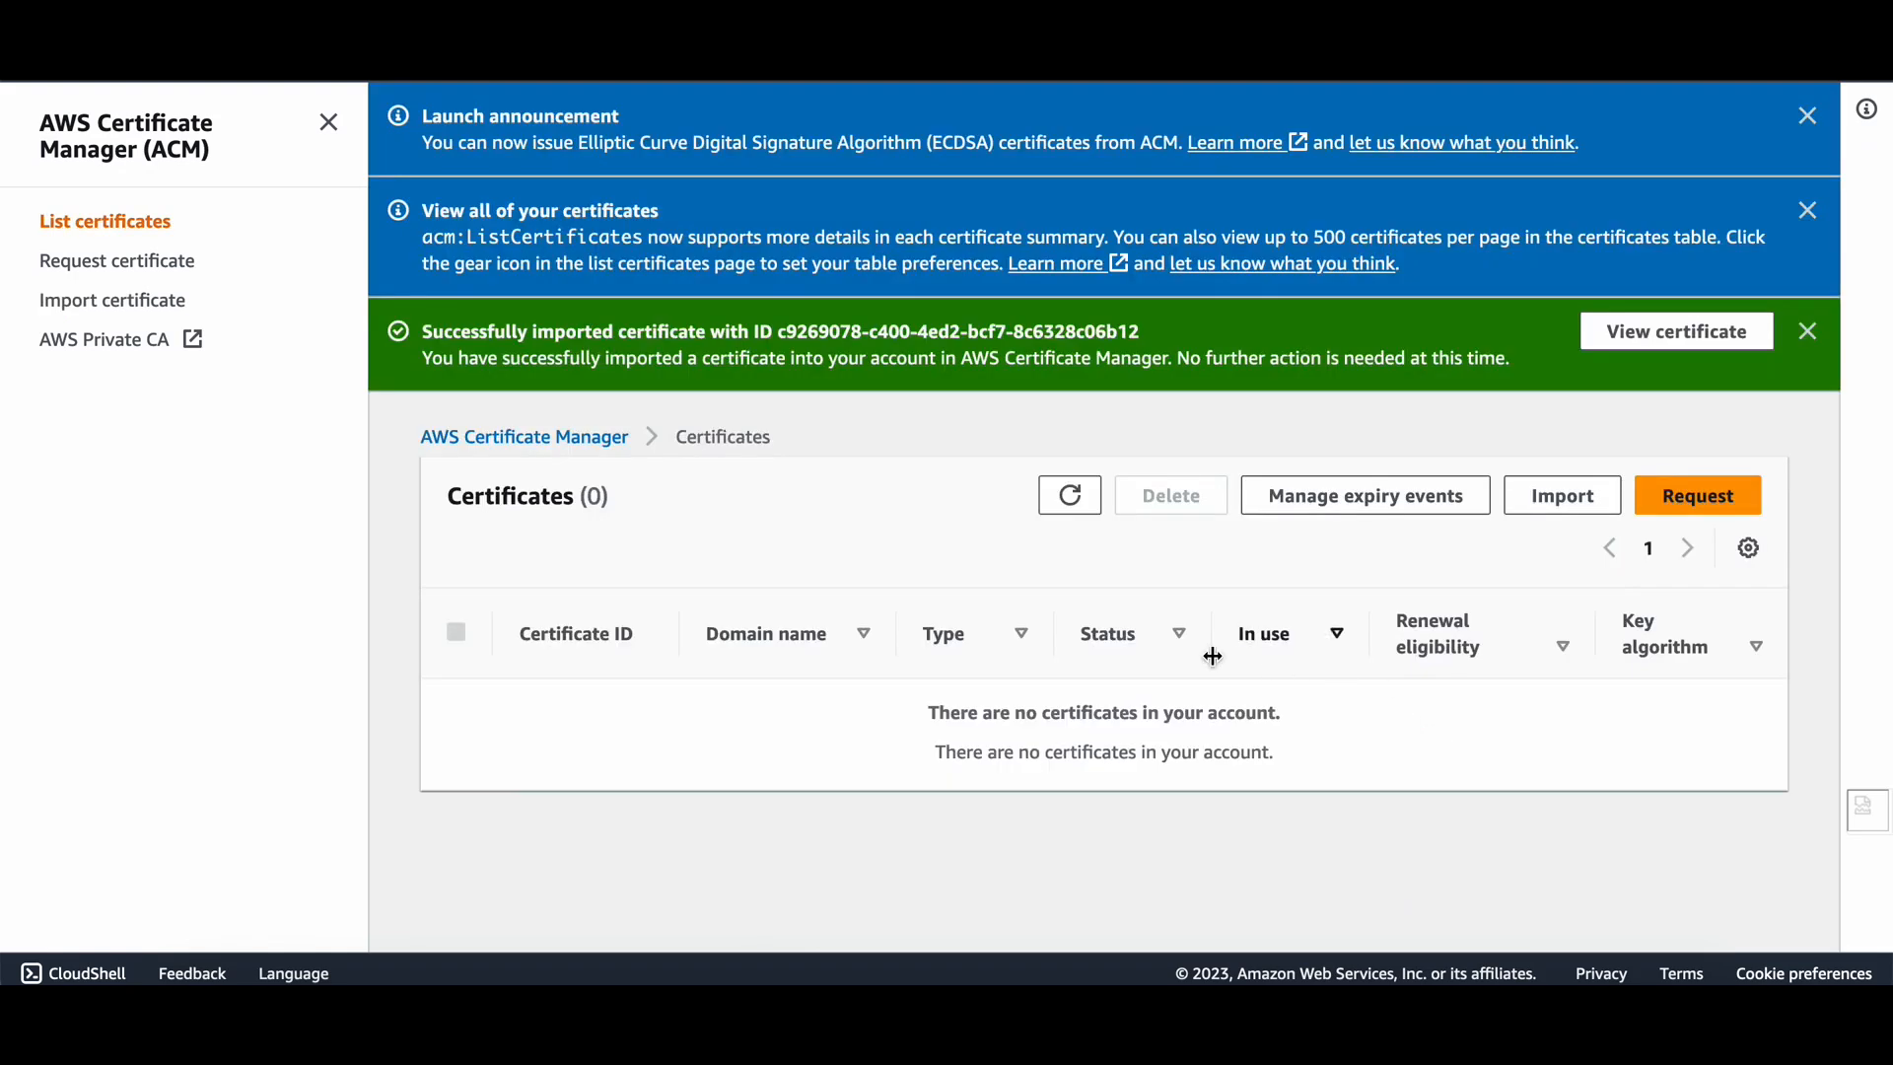
Review the imported certificate's details, then confirm its Issued status in the certificate list.
left_click(1679, 330)
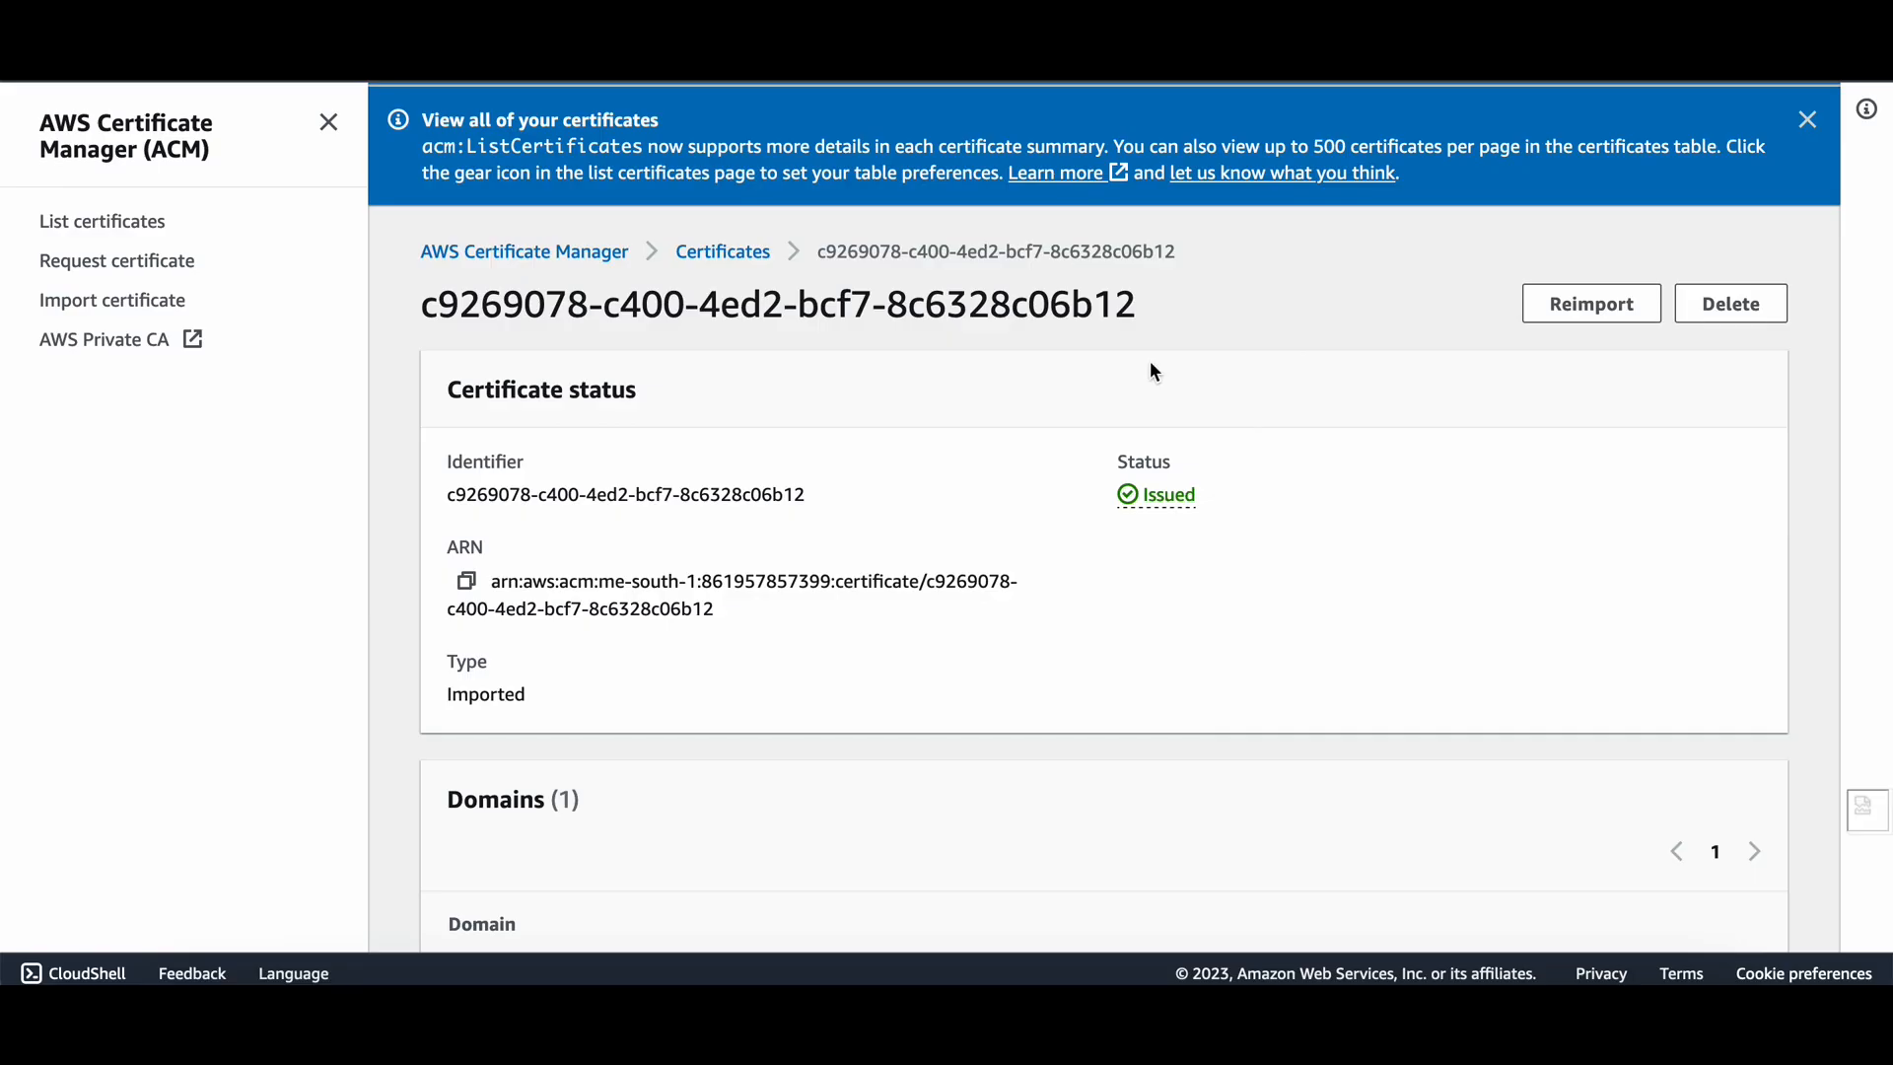
scroll(822, 646, "down", 10)
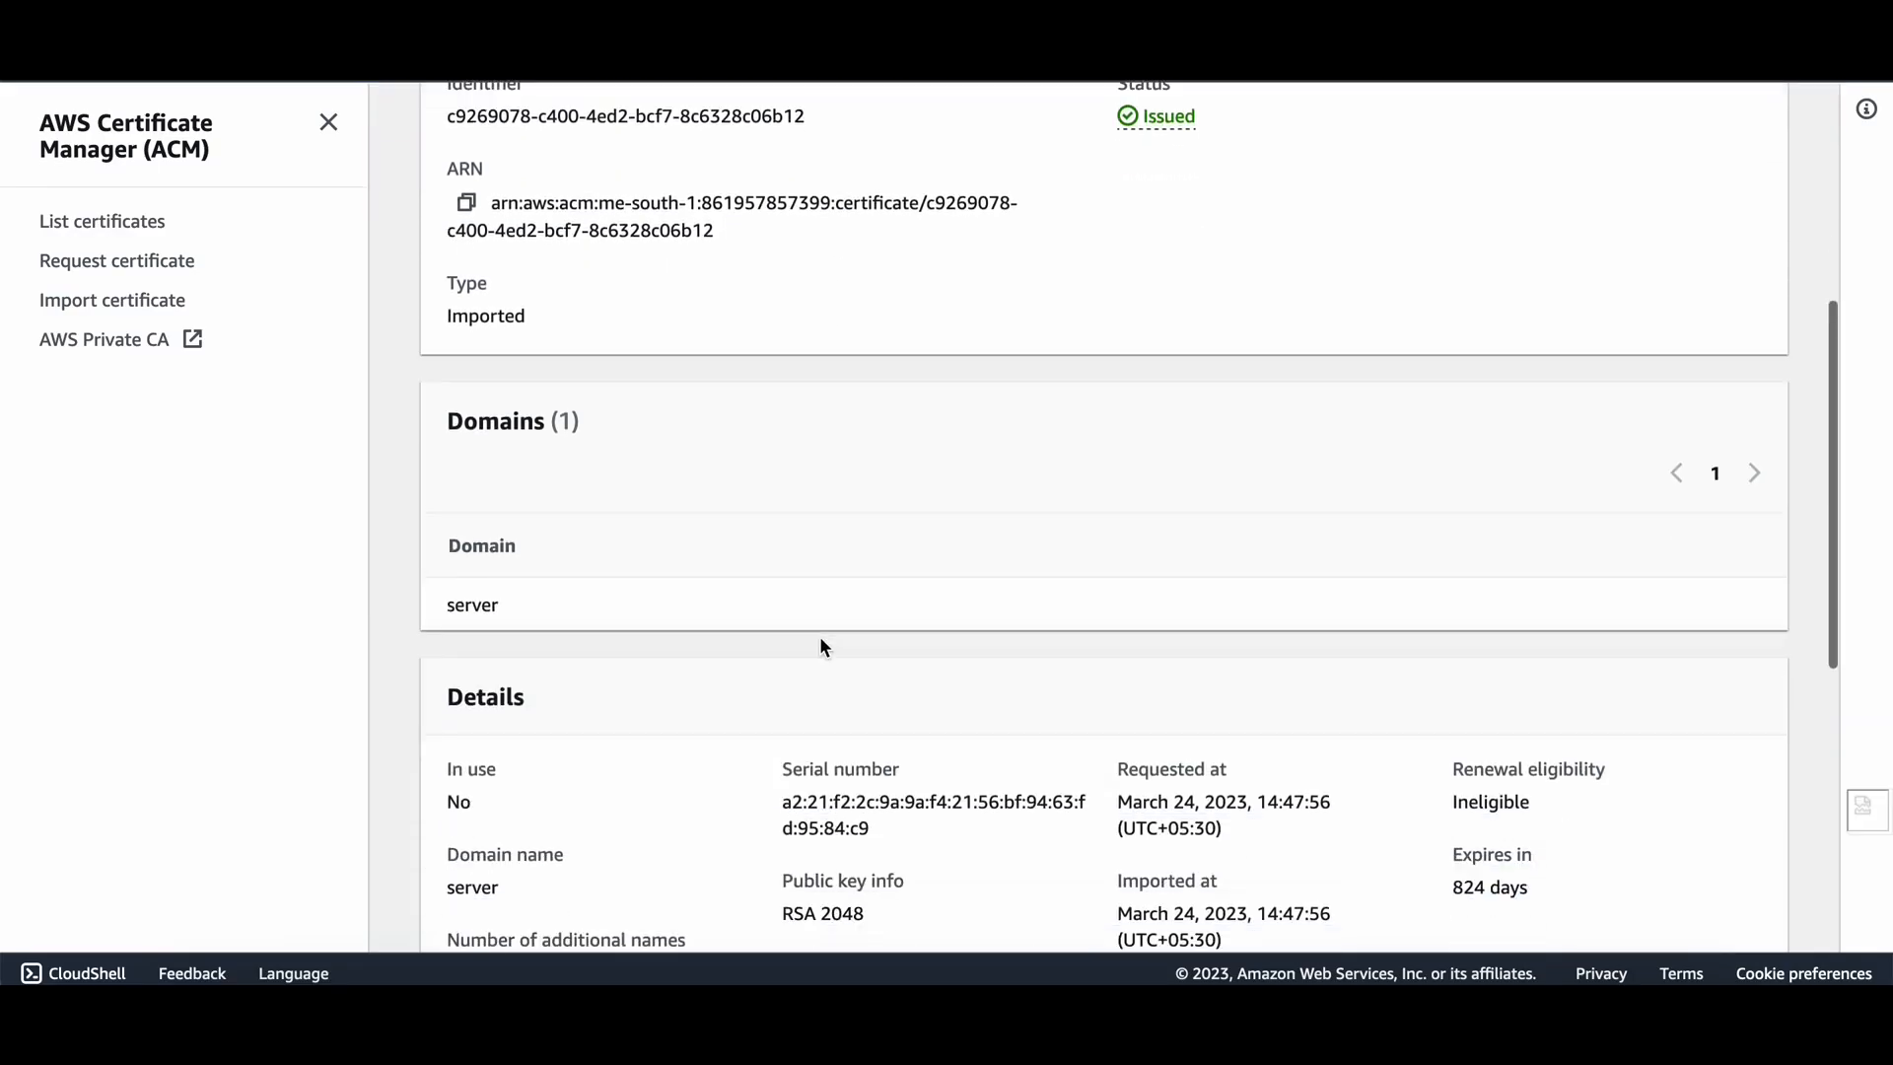
scroll(826, 648, "up", 7)
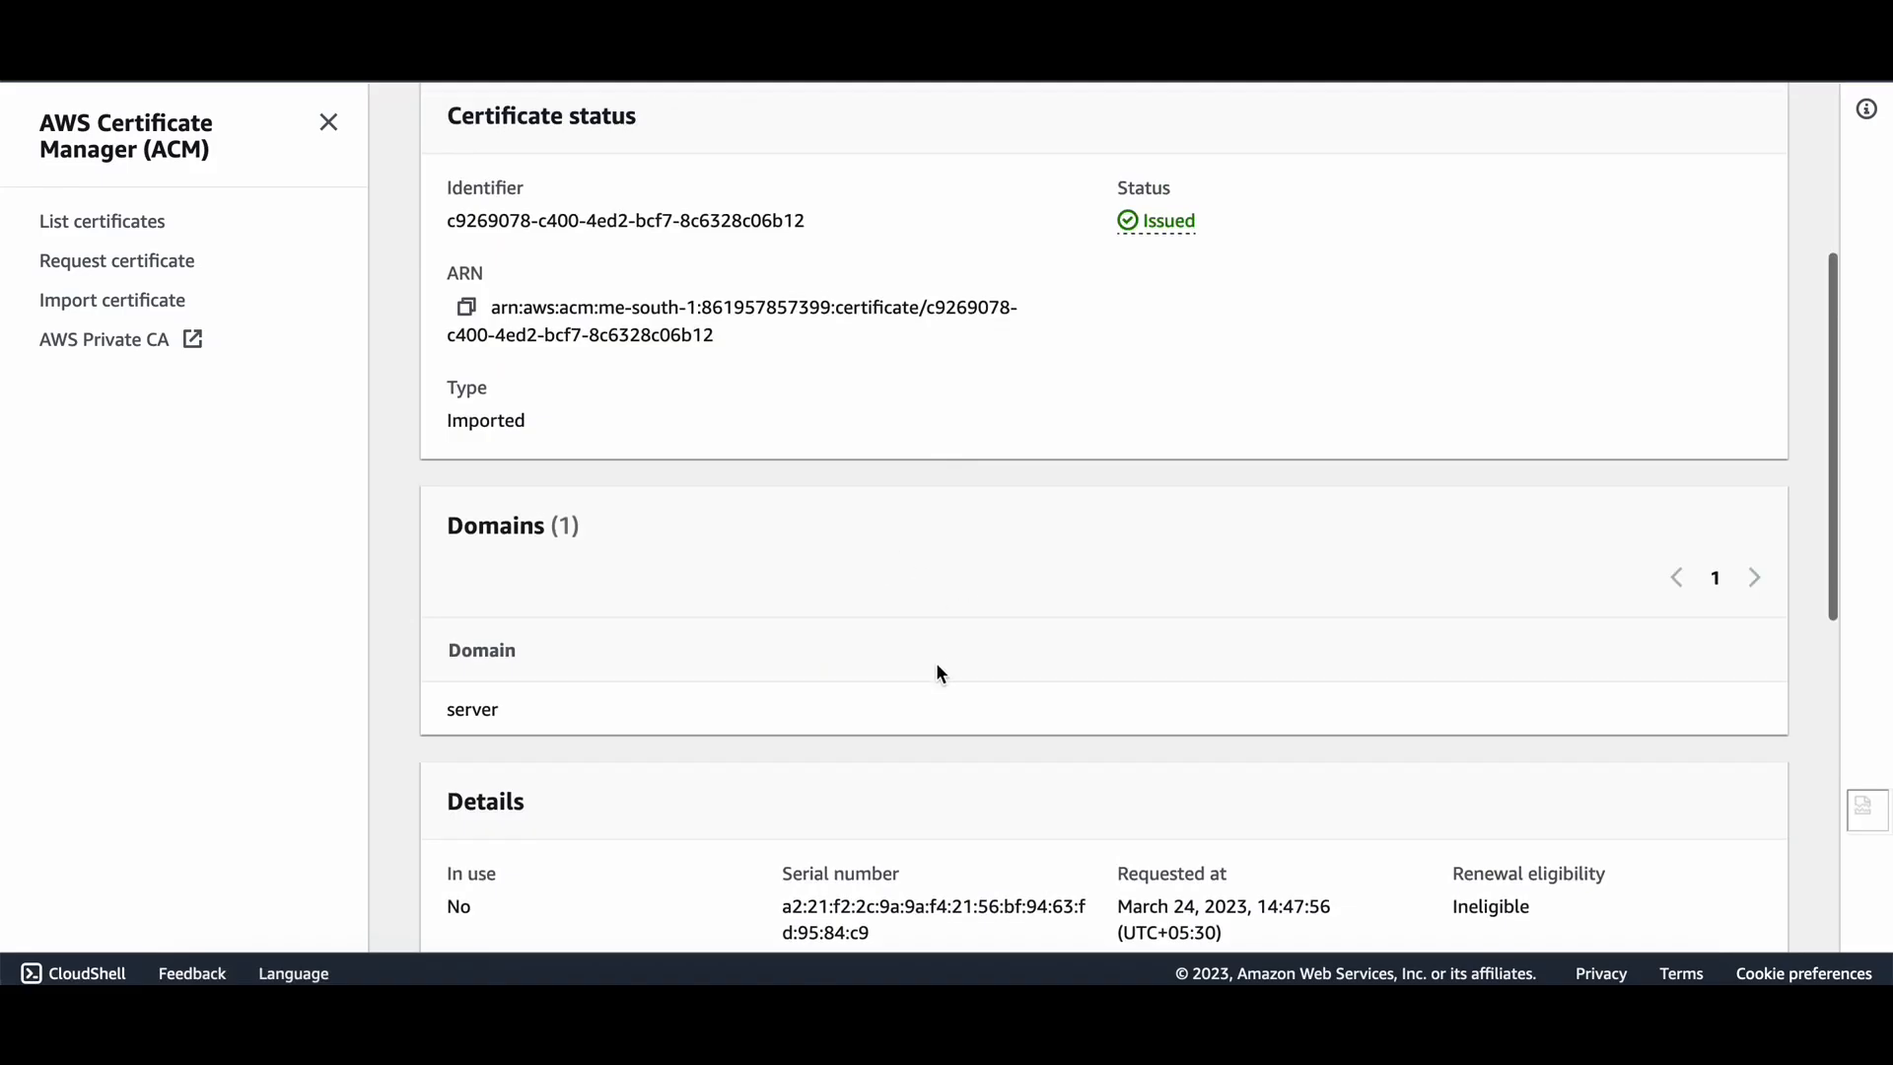
scroll(937, 671, "down", 2)
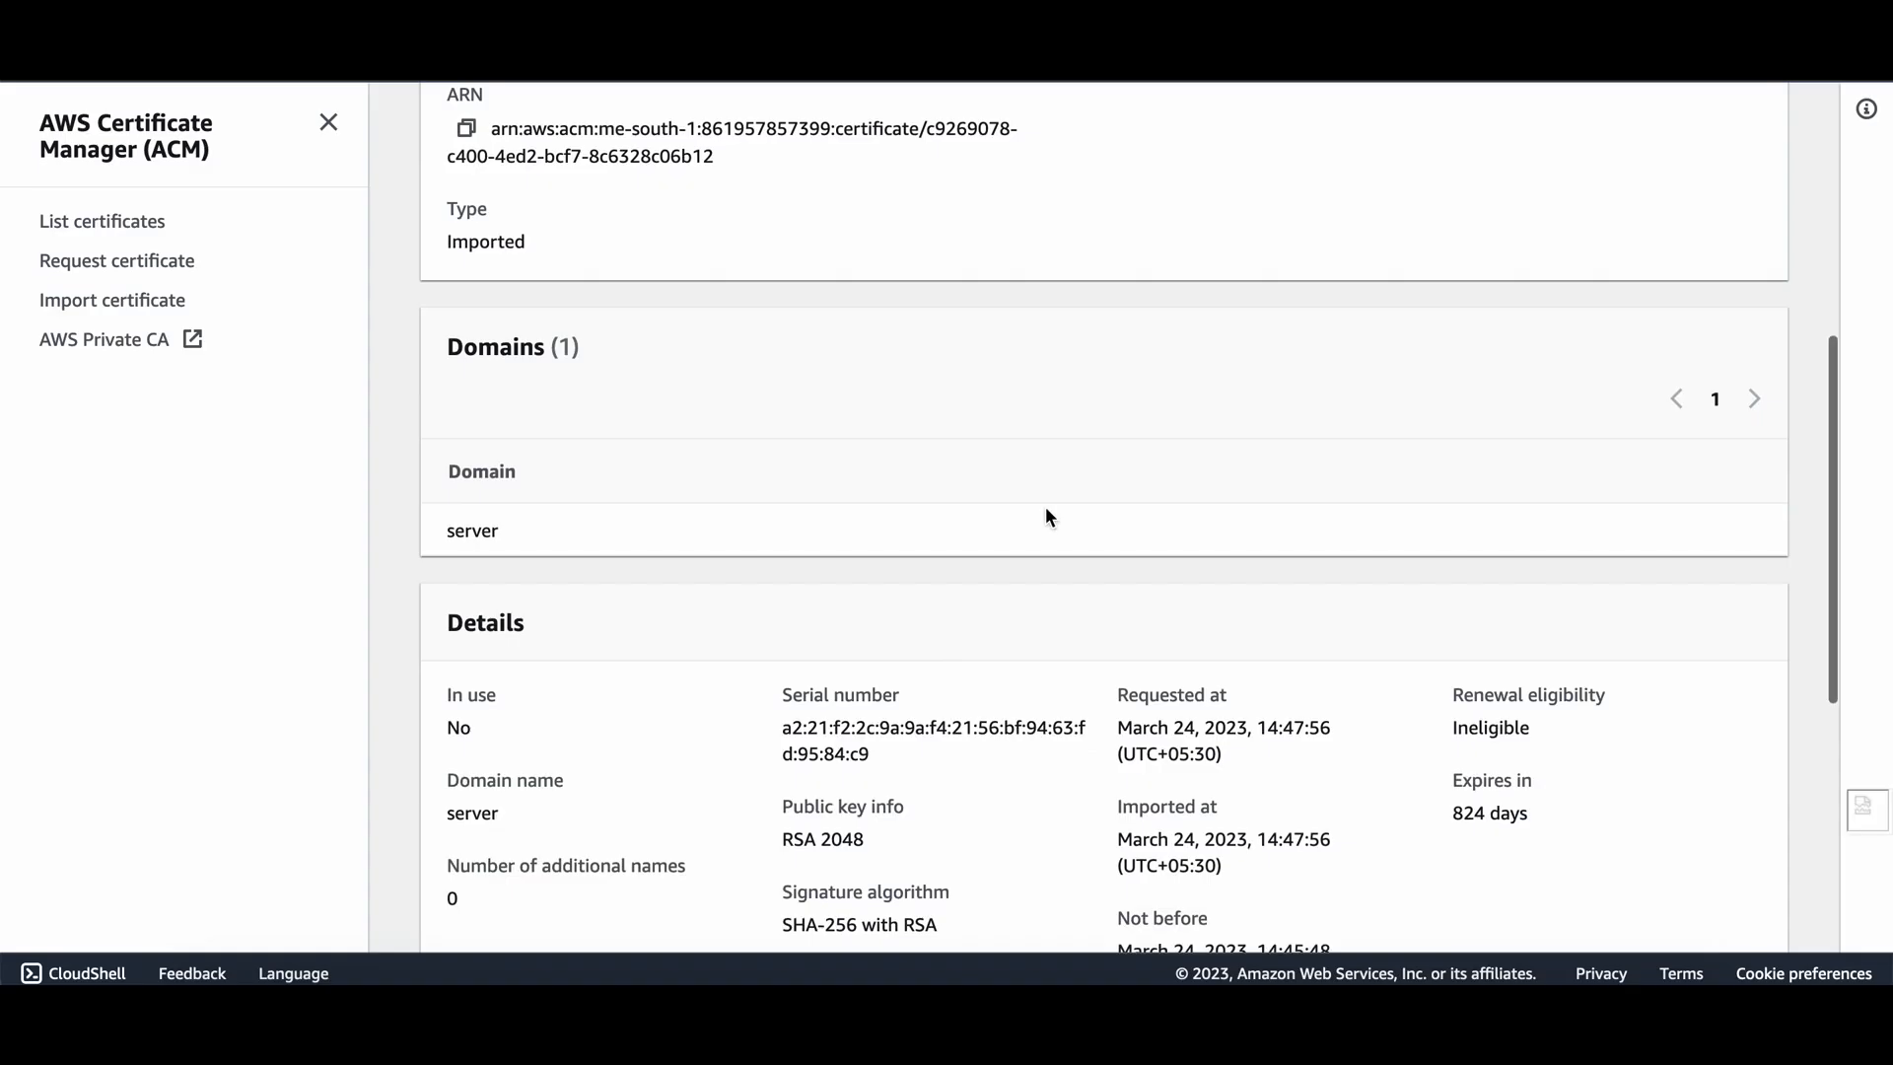
scroll(1087, 439, "up", 10)
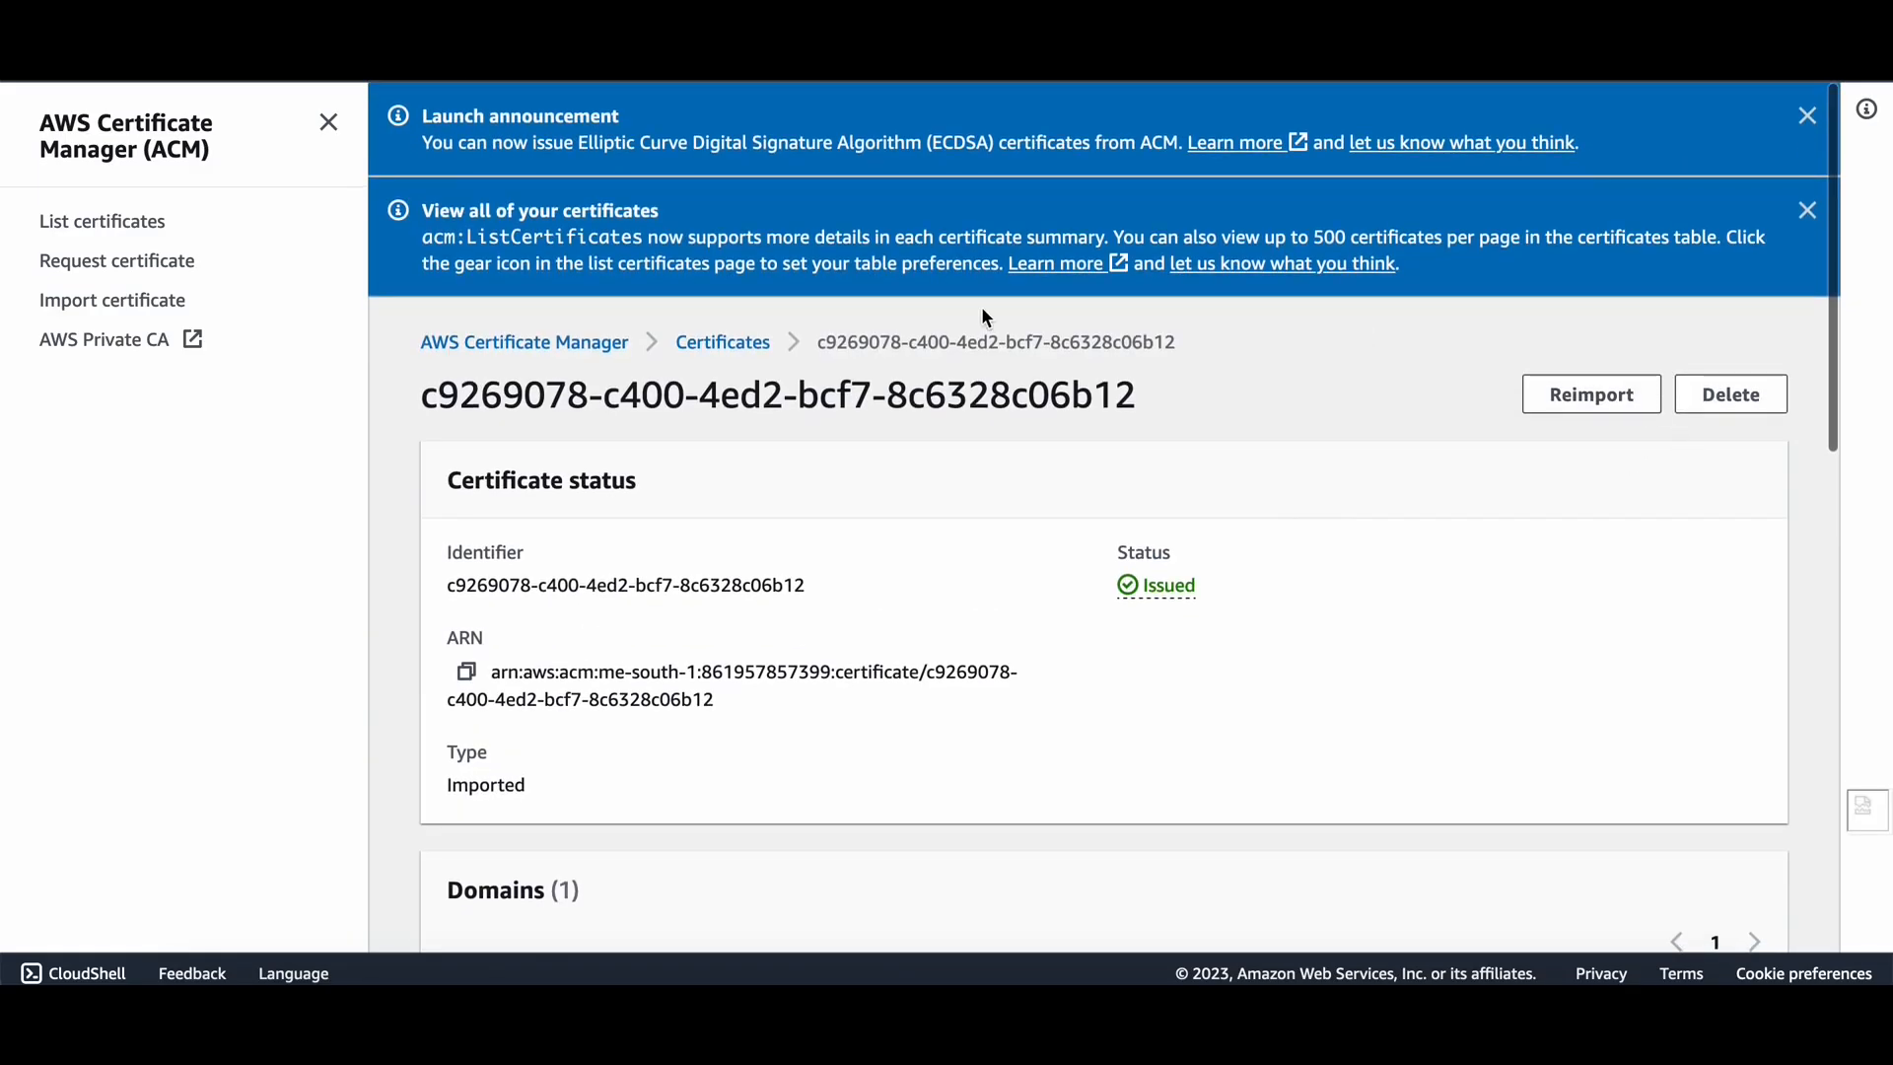
left_click(151, 223)
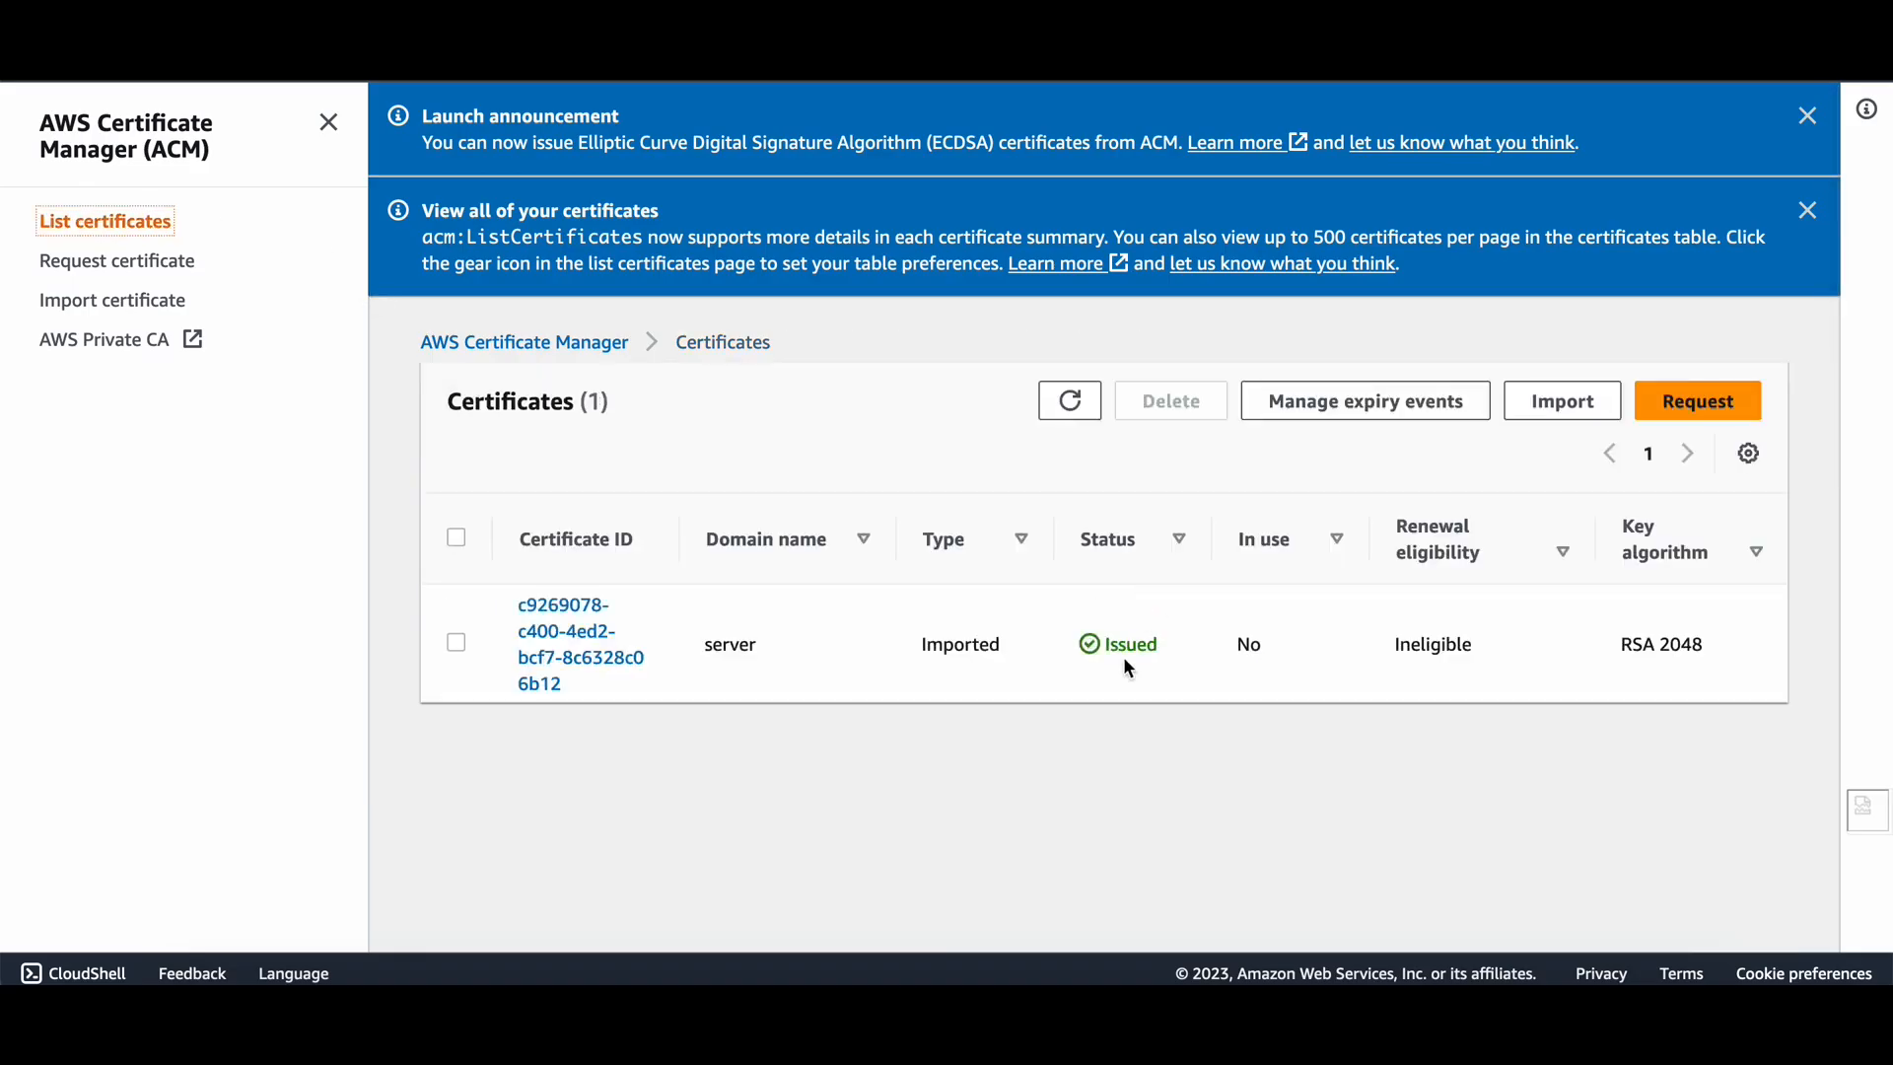
left_click_drag(1081, 658, 1201, 653)
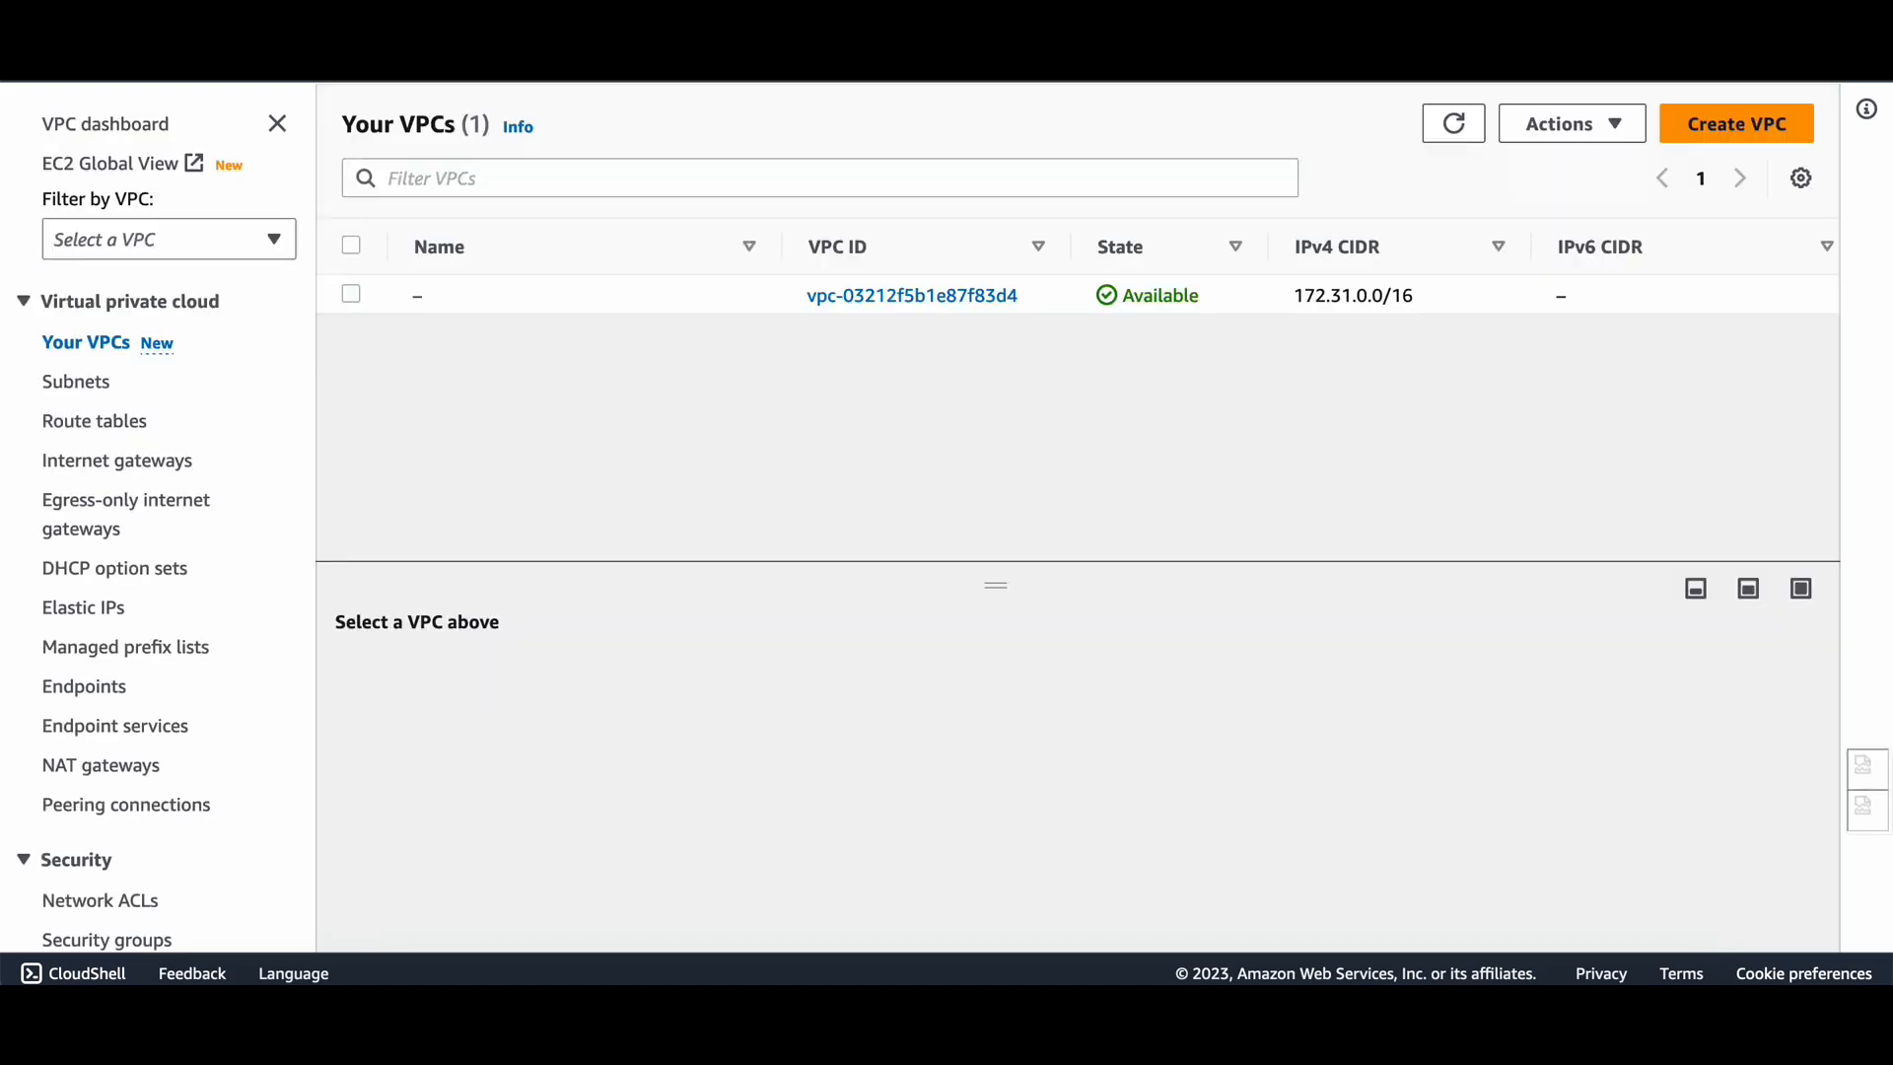
Start creating a new endpoint from the Client VPN endpoints list.
scroll(162, 767, "down", 3)
scroll(162, 769, "down", 7)
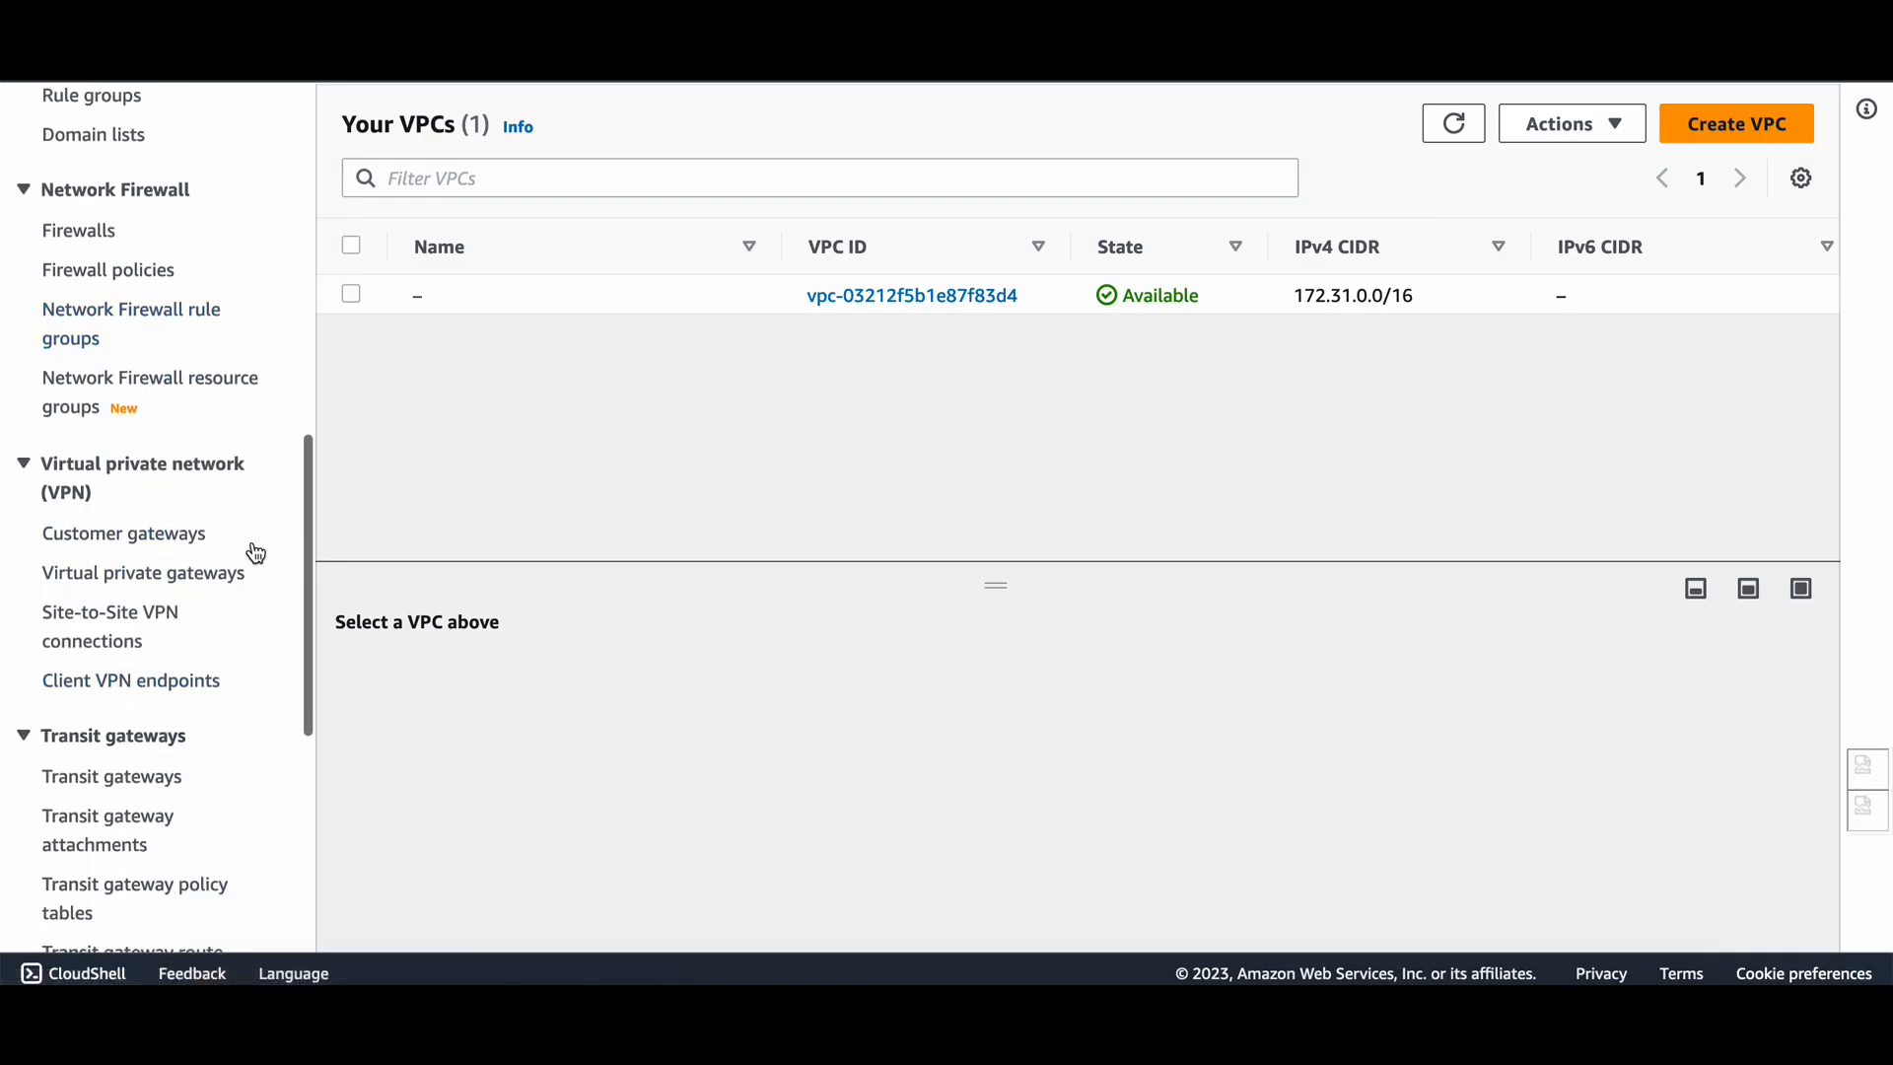
left_click(126, 690)
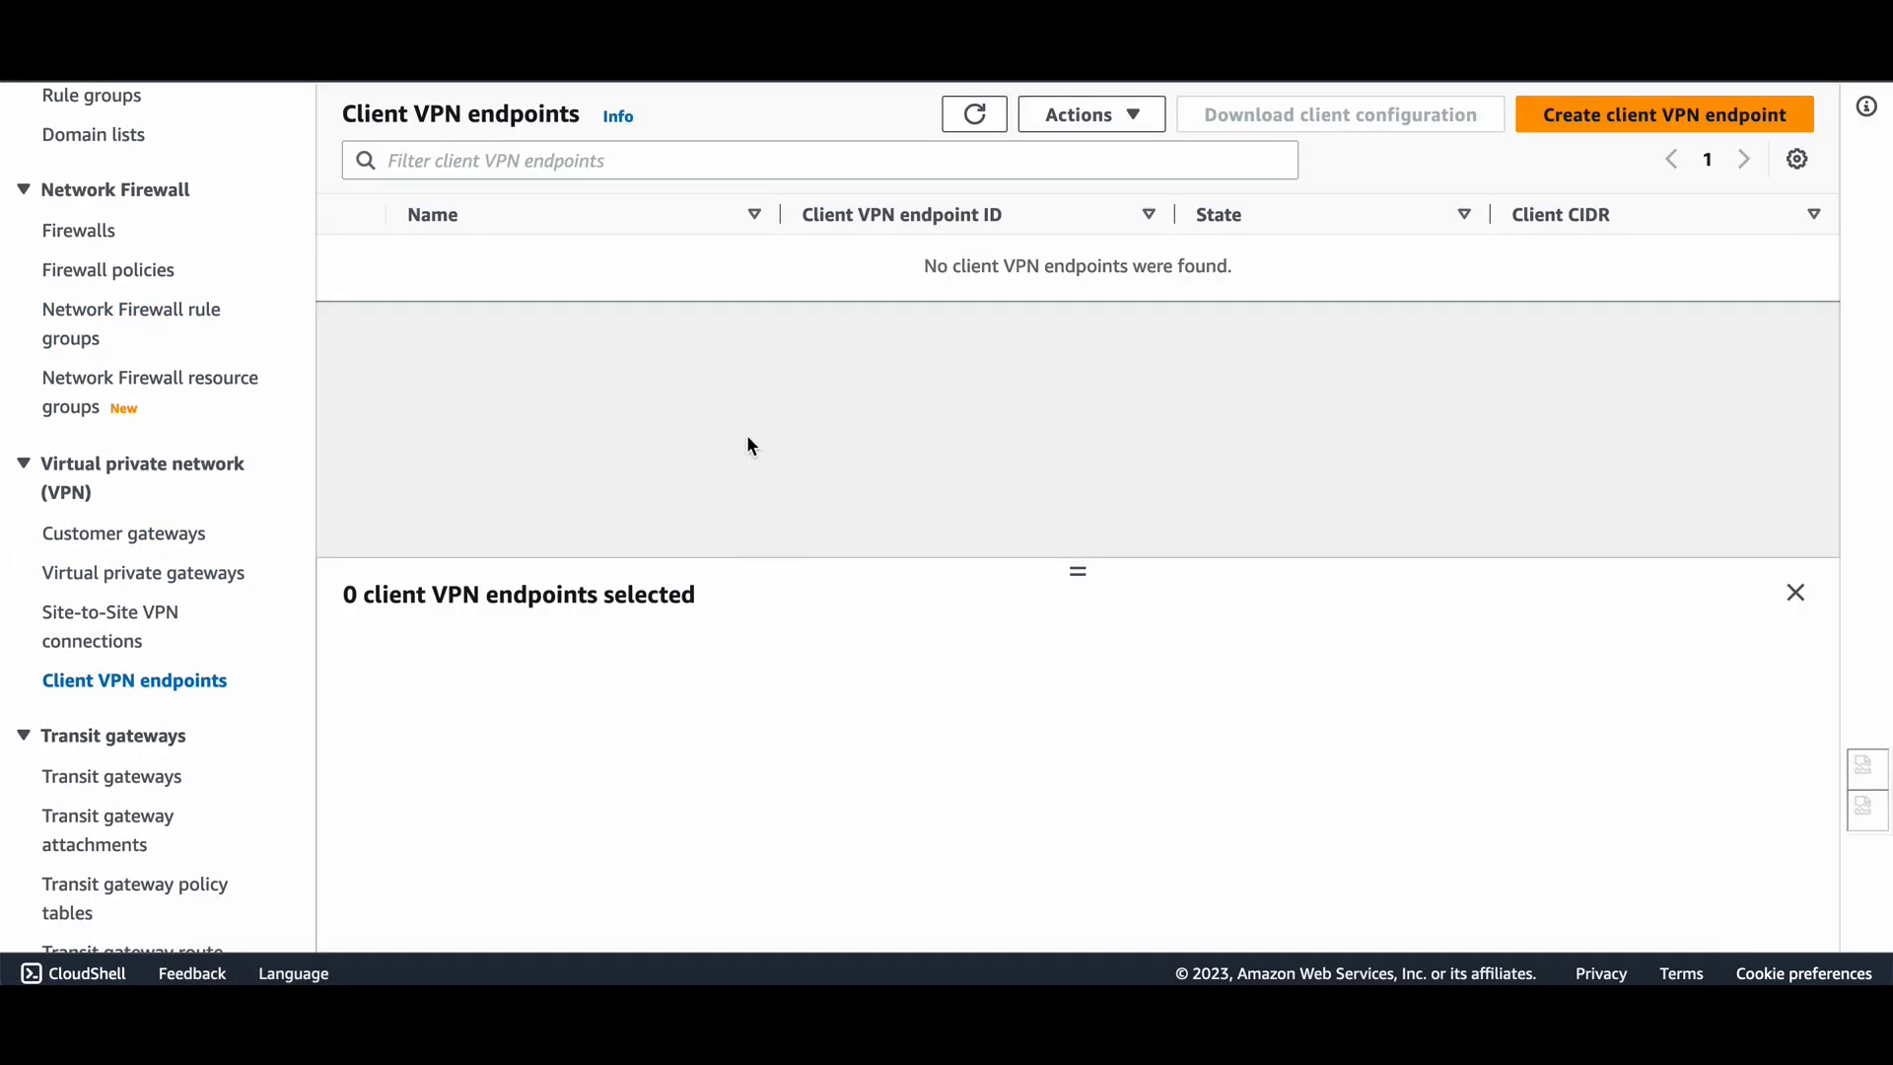
left_click(1642, 131)
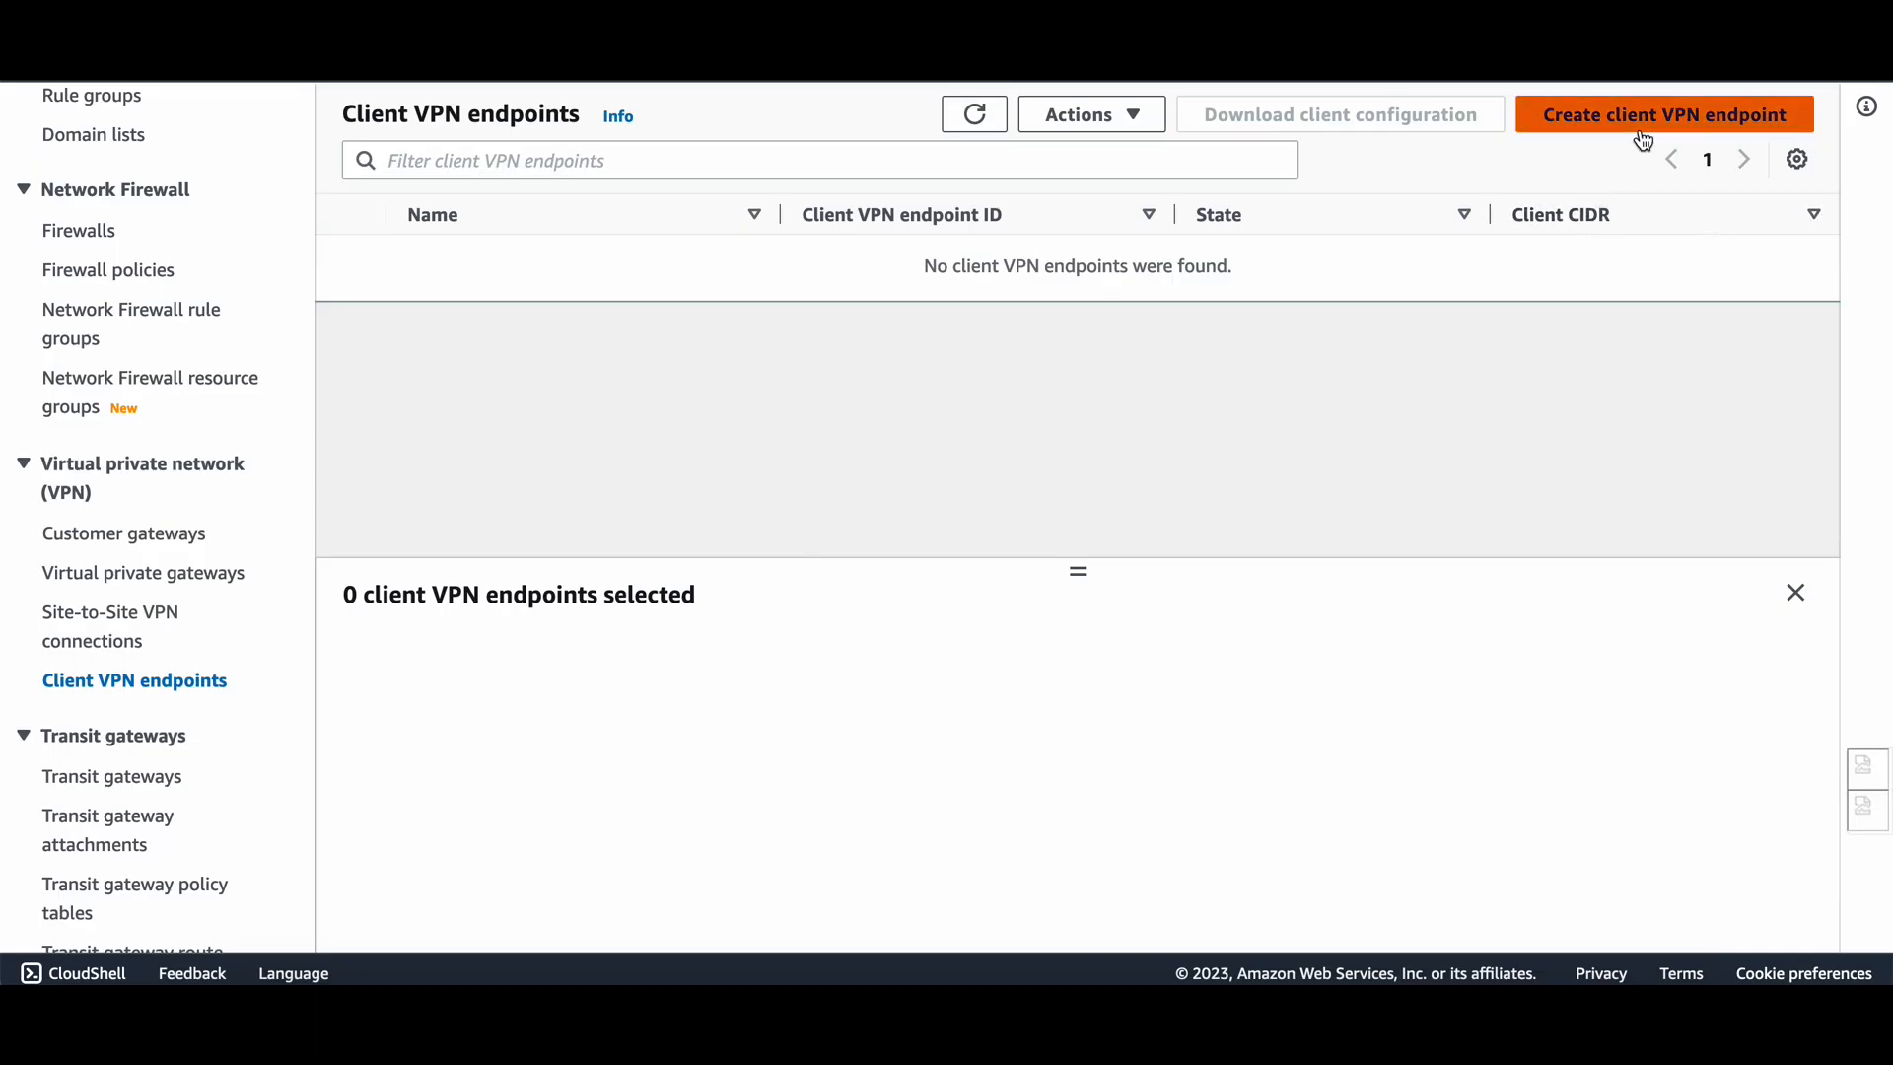
Enter name tag TEST and client IPv4 CIDR 10.0.0.0/22.
left_click(345, 407)
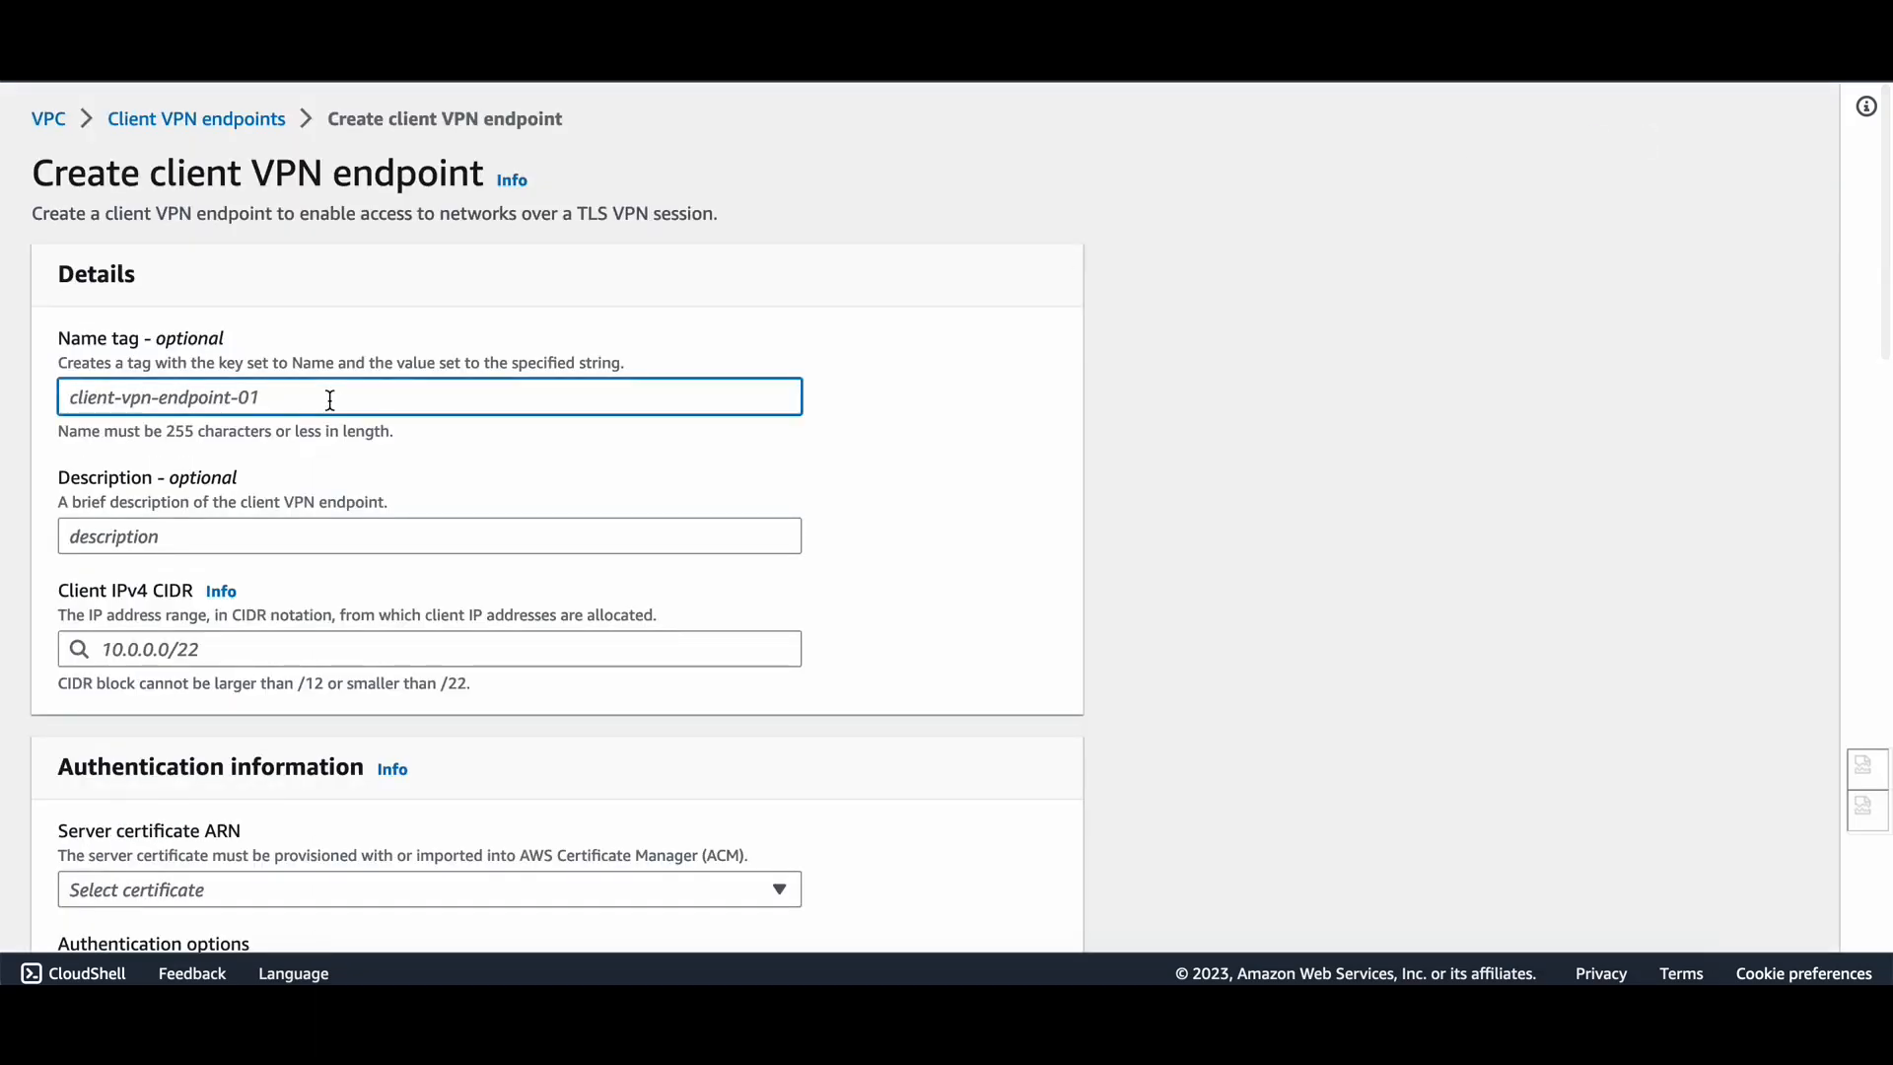
type("TEST")
left_click(246, 545)
left_click(139, 654)
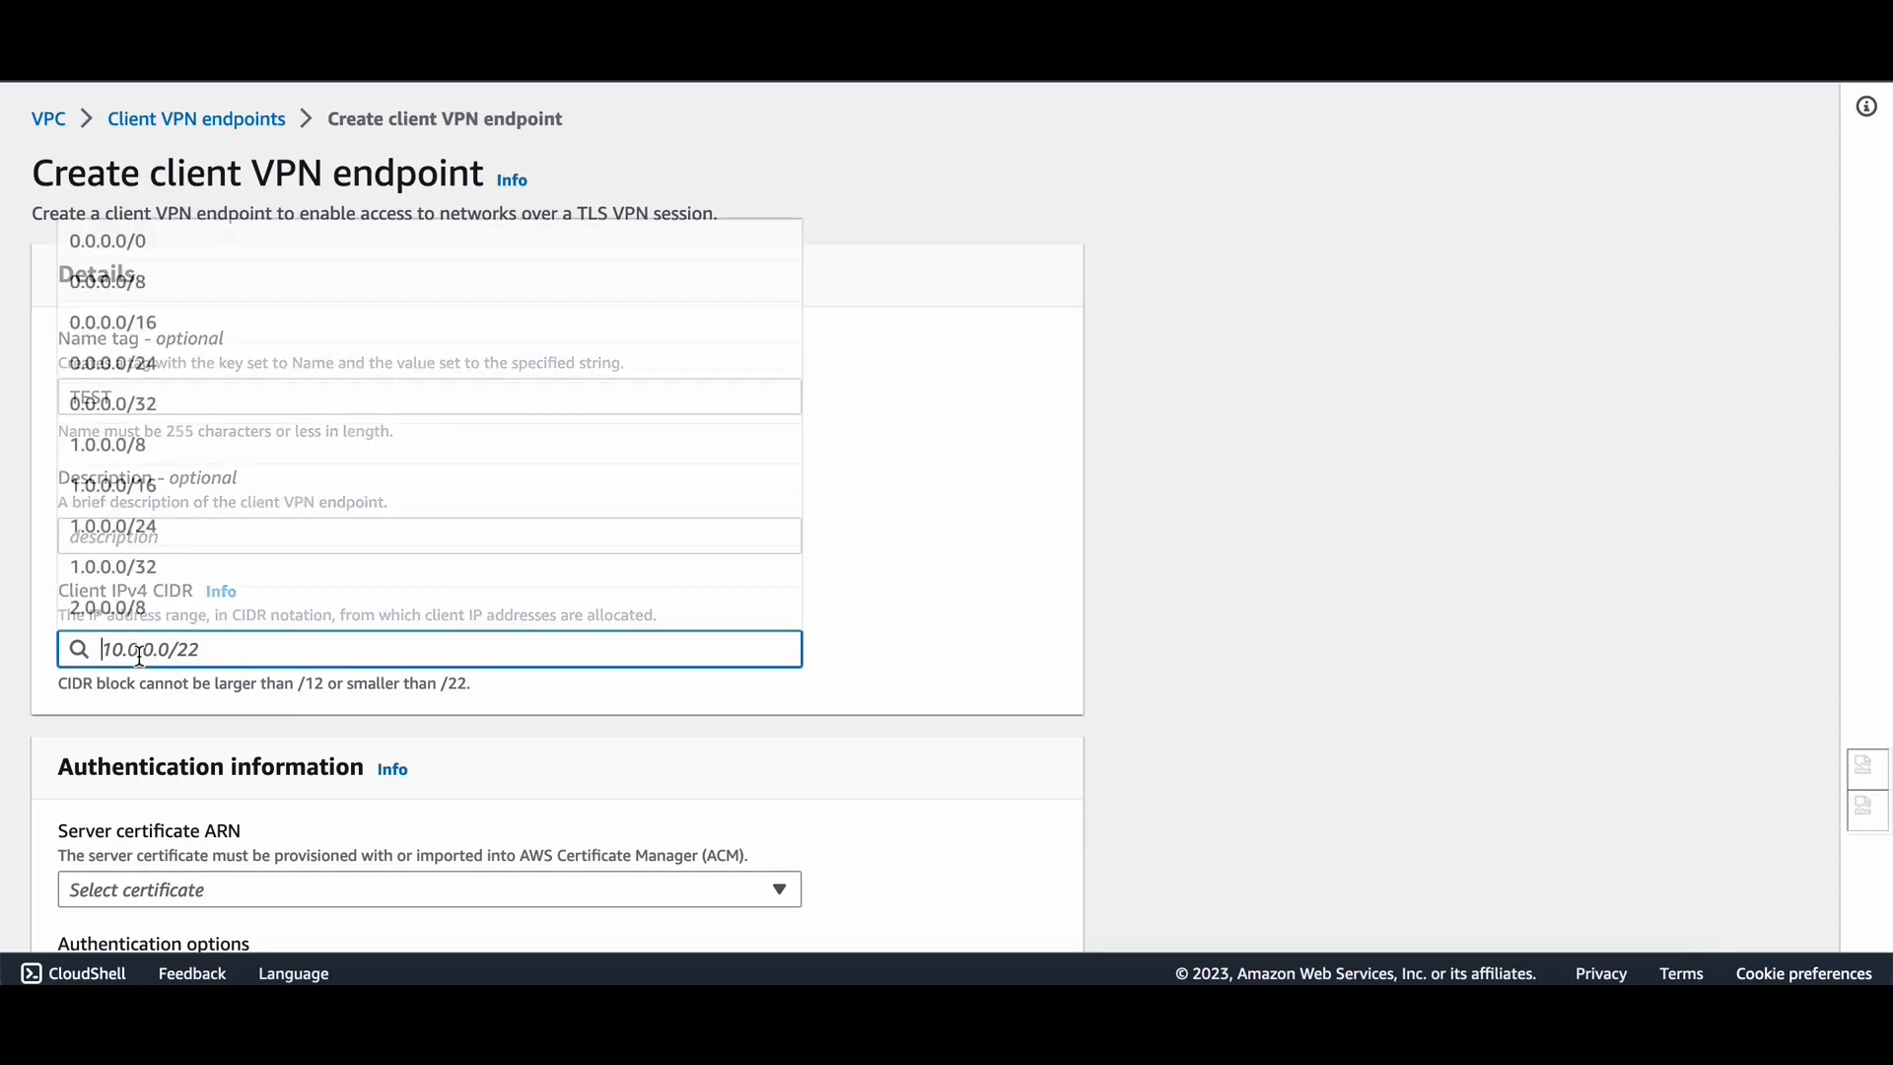
type("10.0.0")
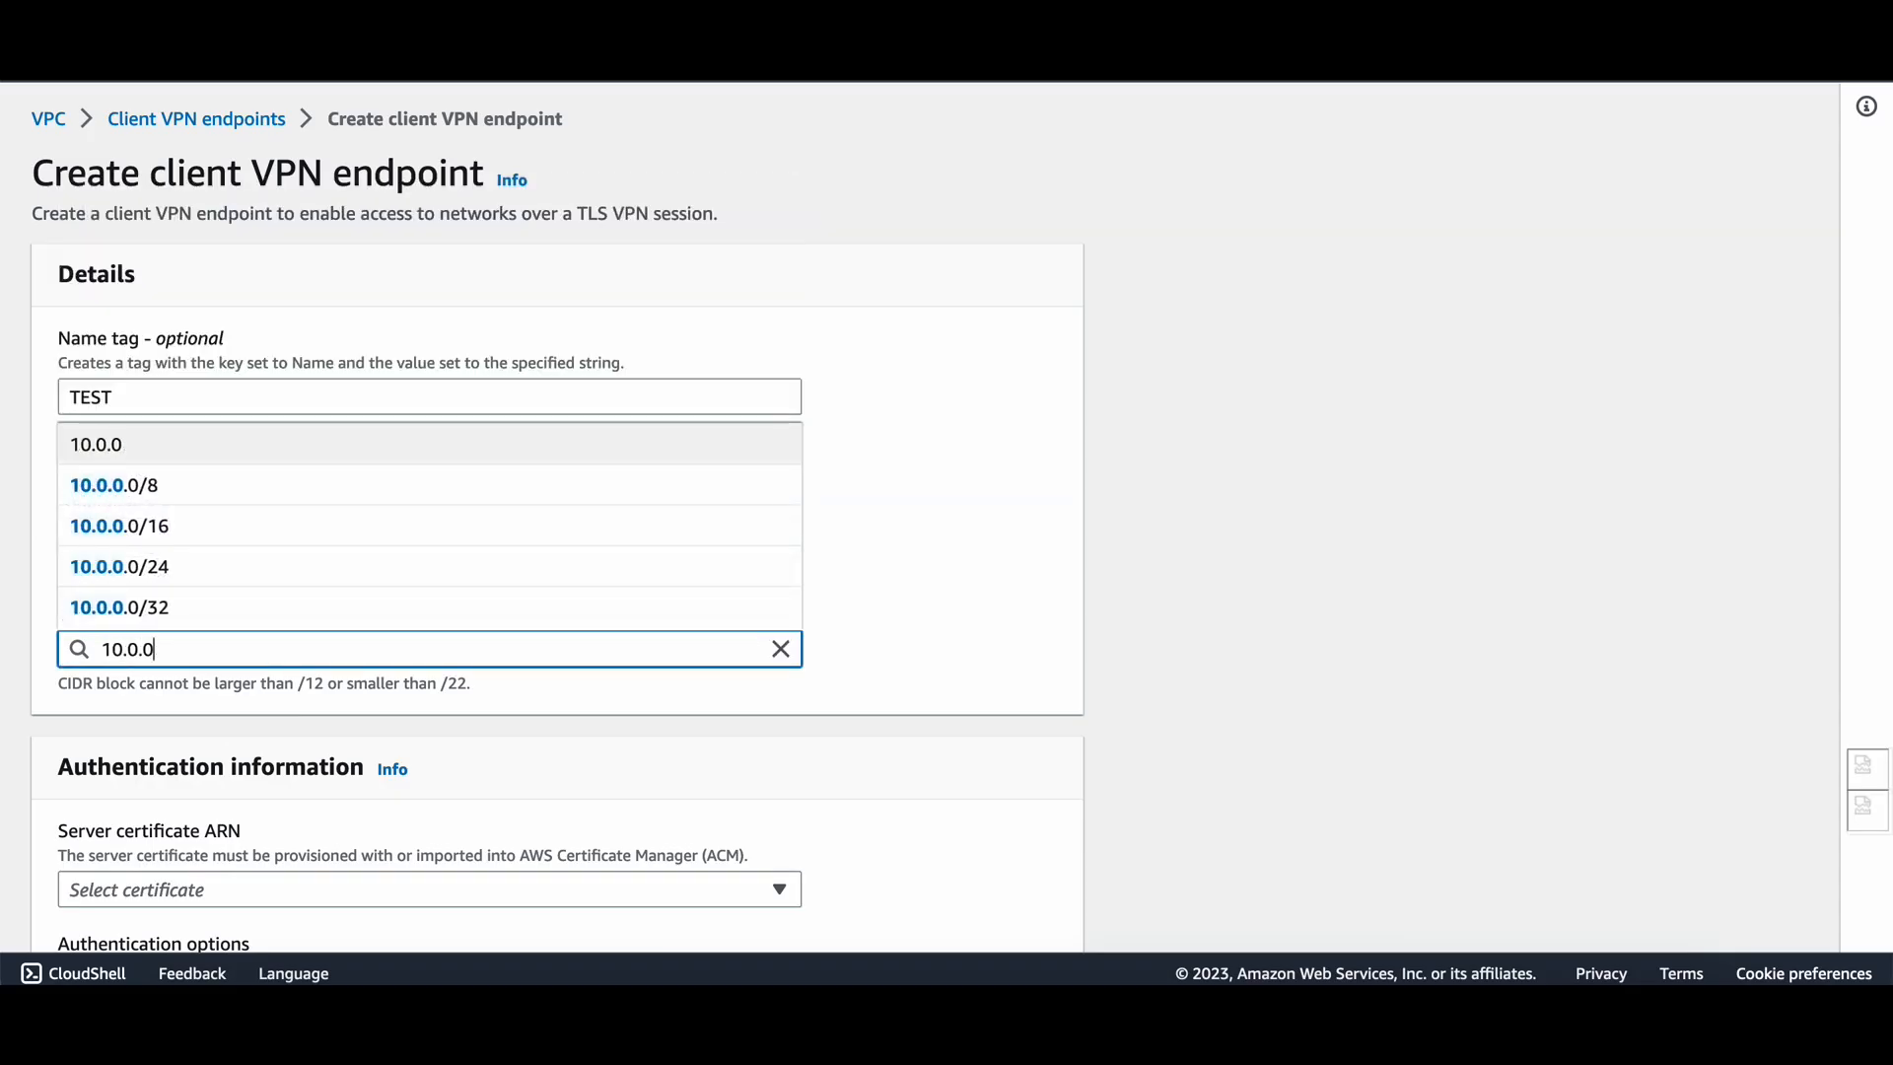
type(".0/22")
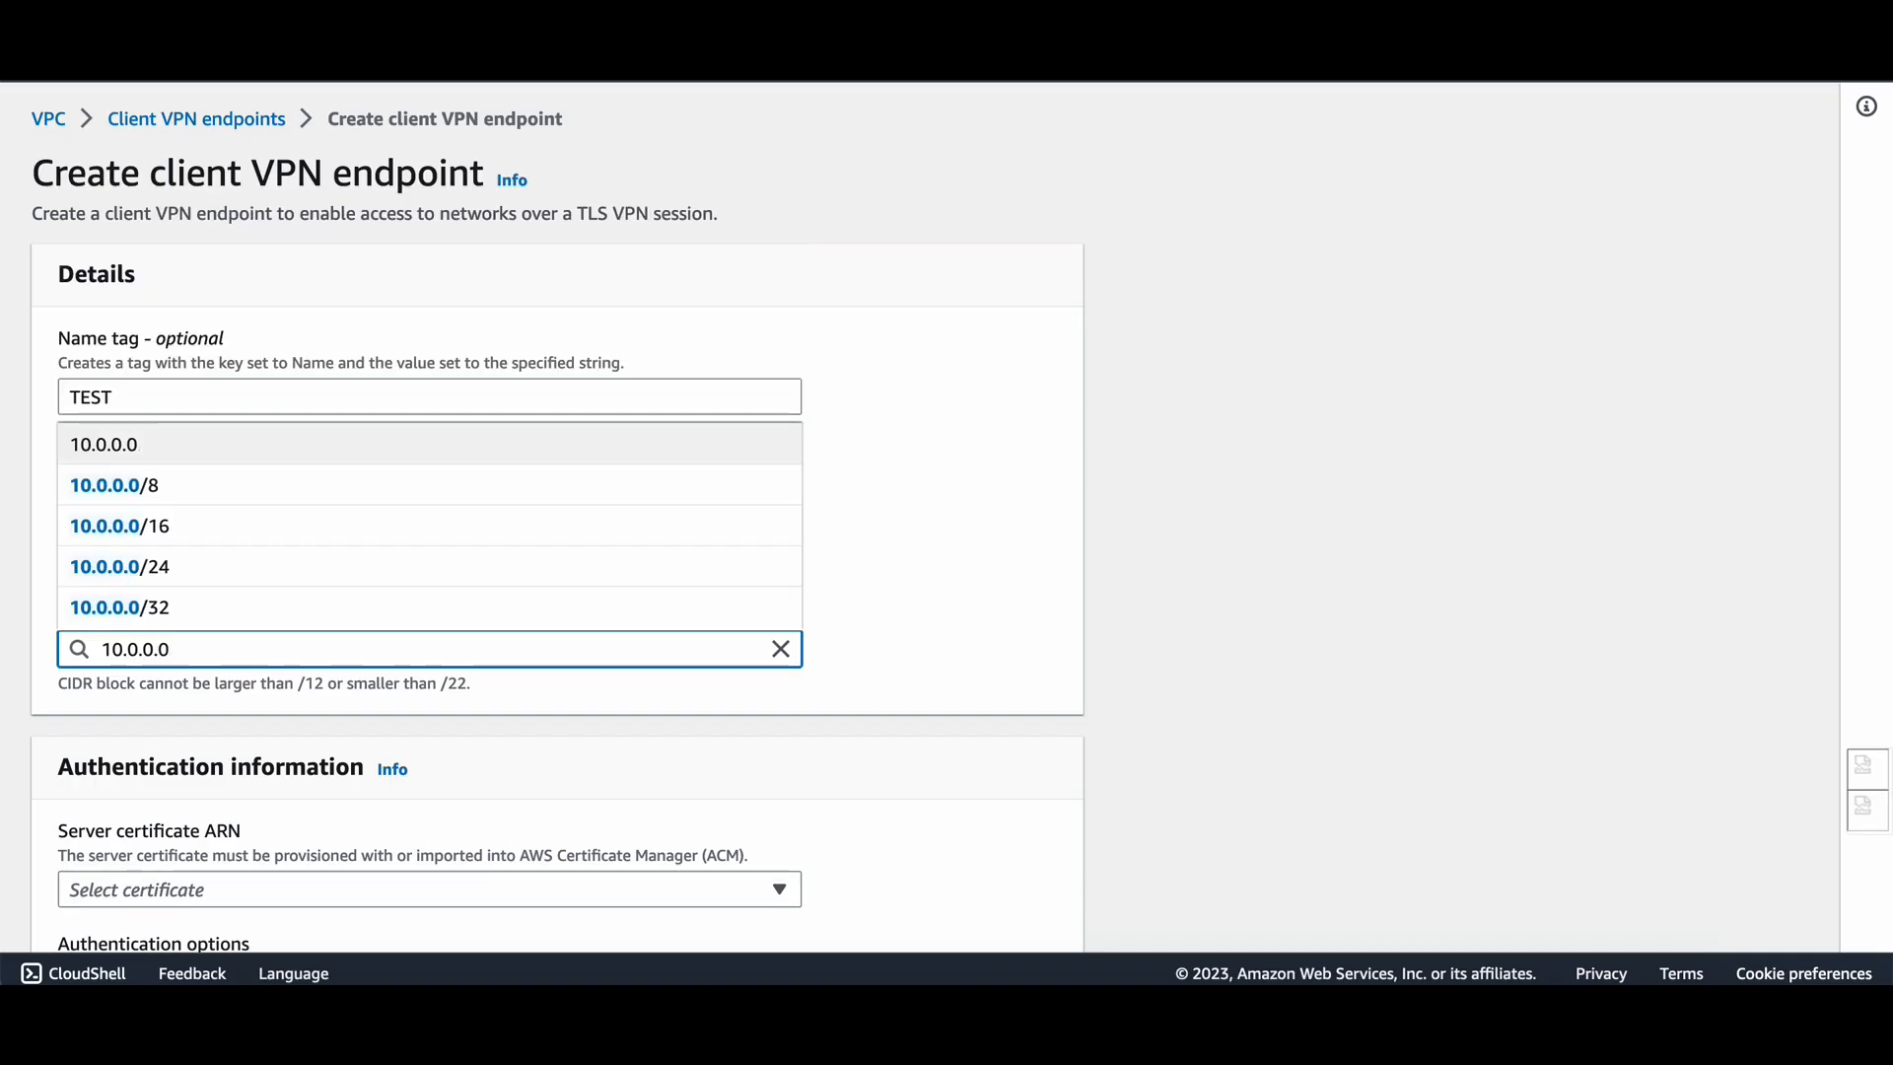
left_click(199, 608)
Set the Server certificate ARN to the imported ACM certificate.
scroll(201, 624, "down", 2)
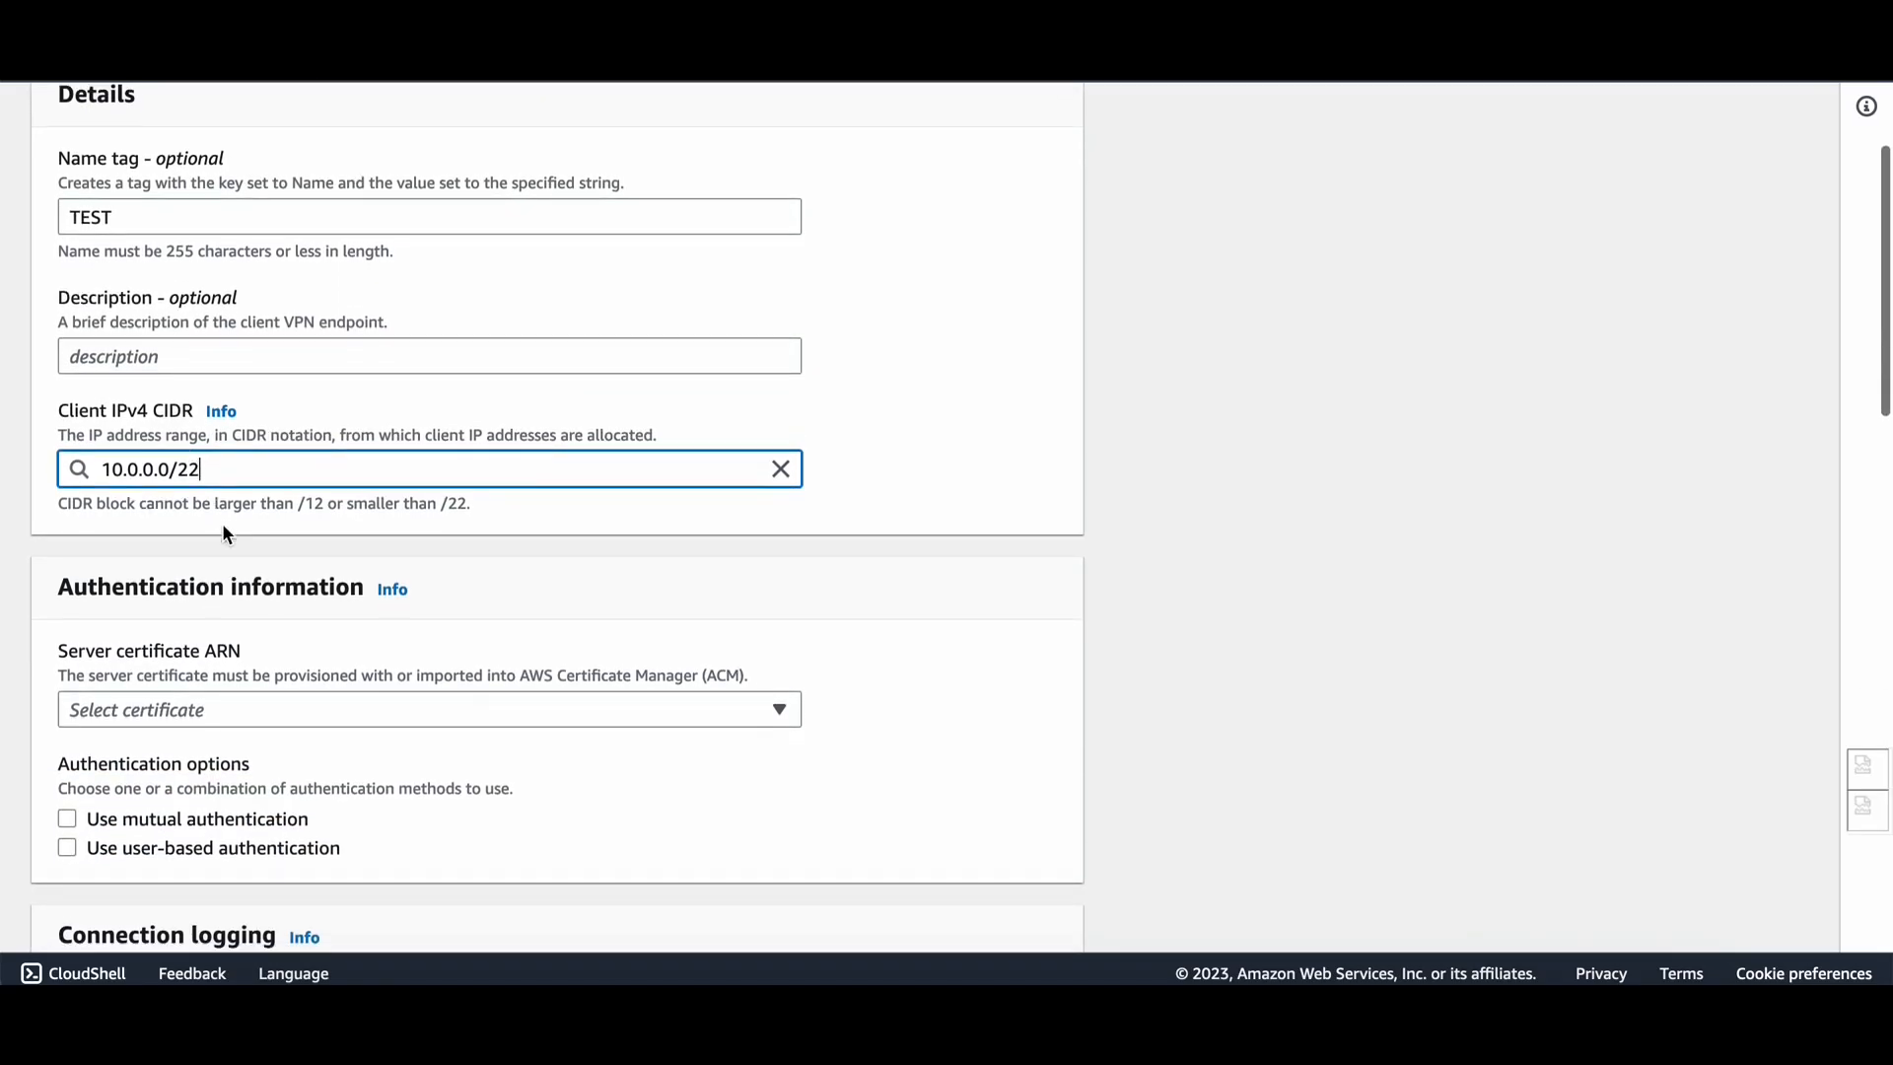
scroll(222, 523, "down", 1)
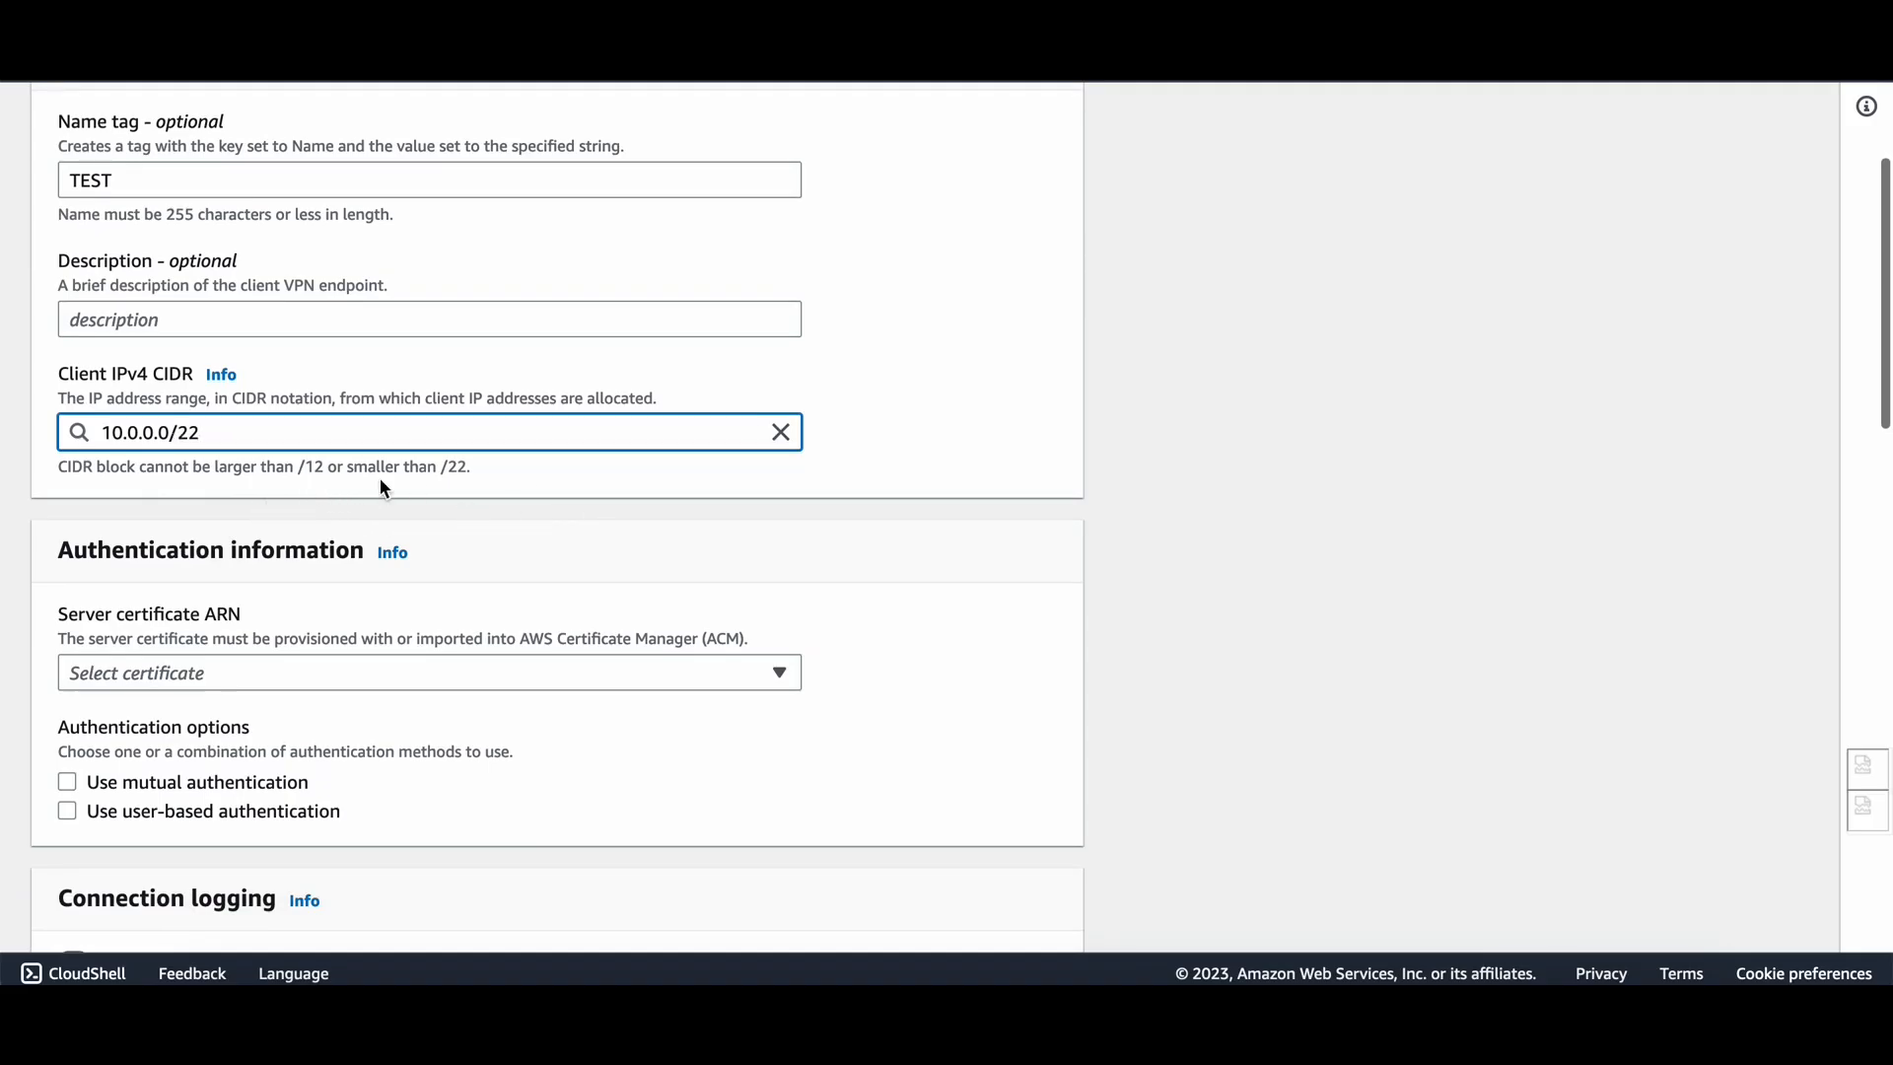
scroll(215, 575, "down", 2)
left_click(244, 478)
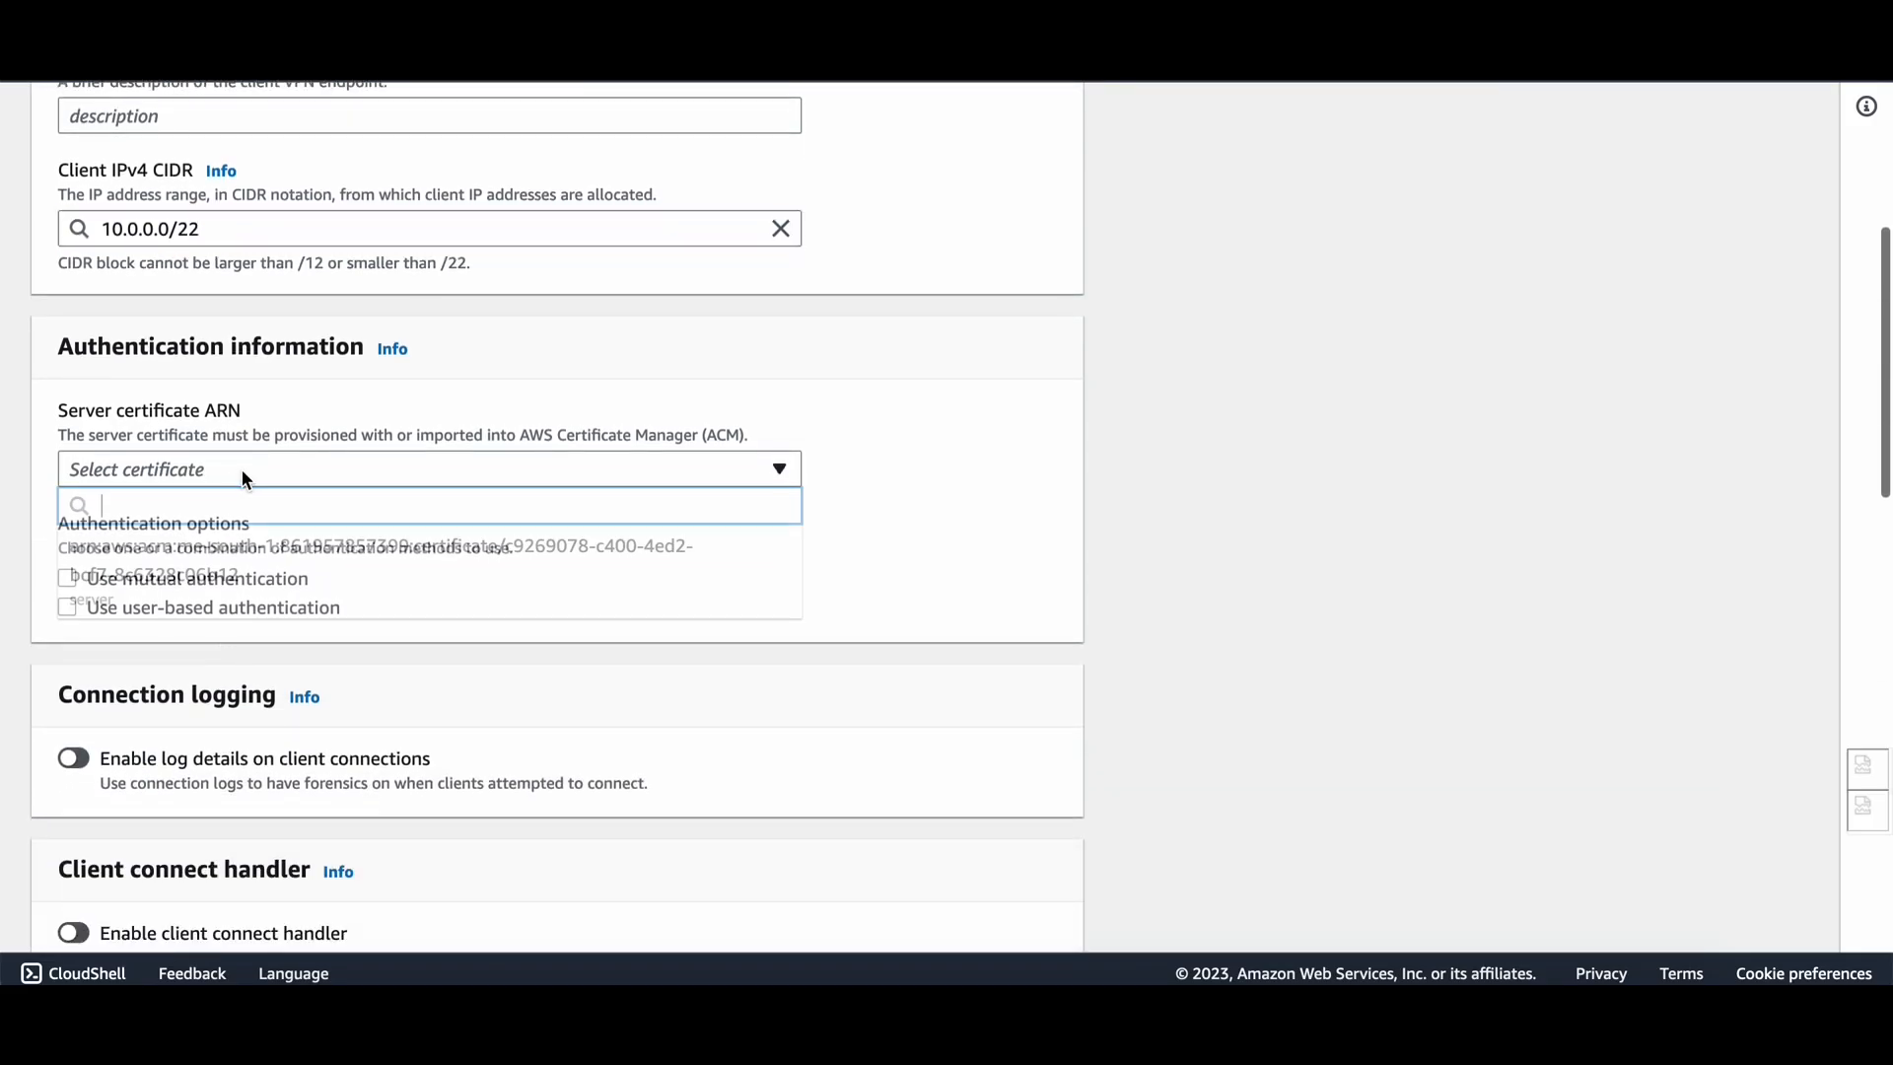
left_click(234, 561)
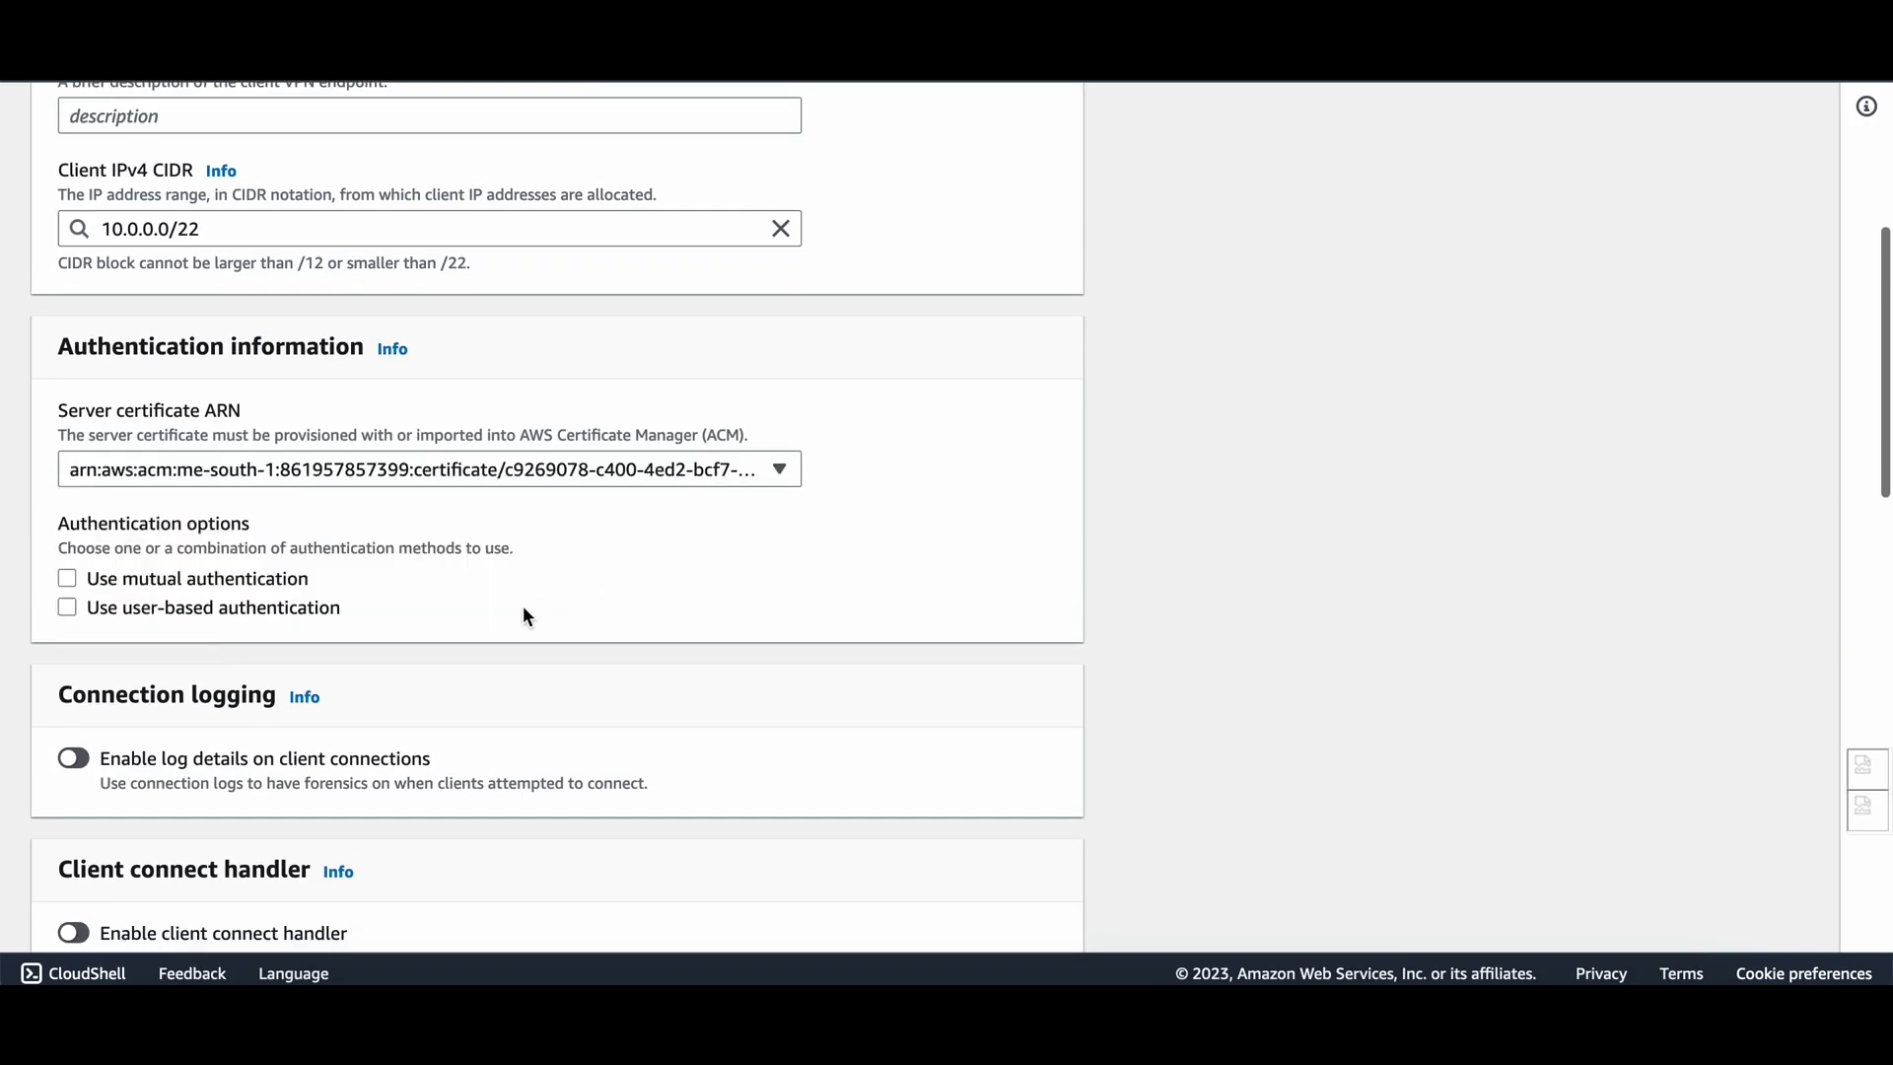
Enable mutual authentication with the same imported certificate as Client certificate ARN.
scroll(523, 610, "down", 2)
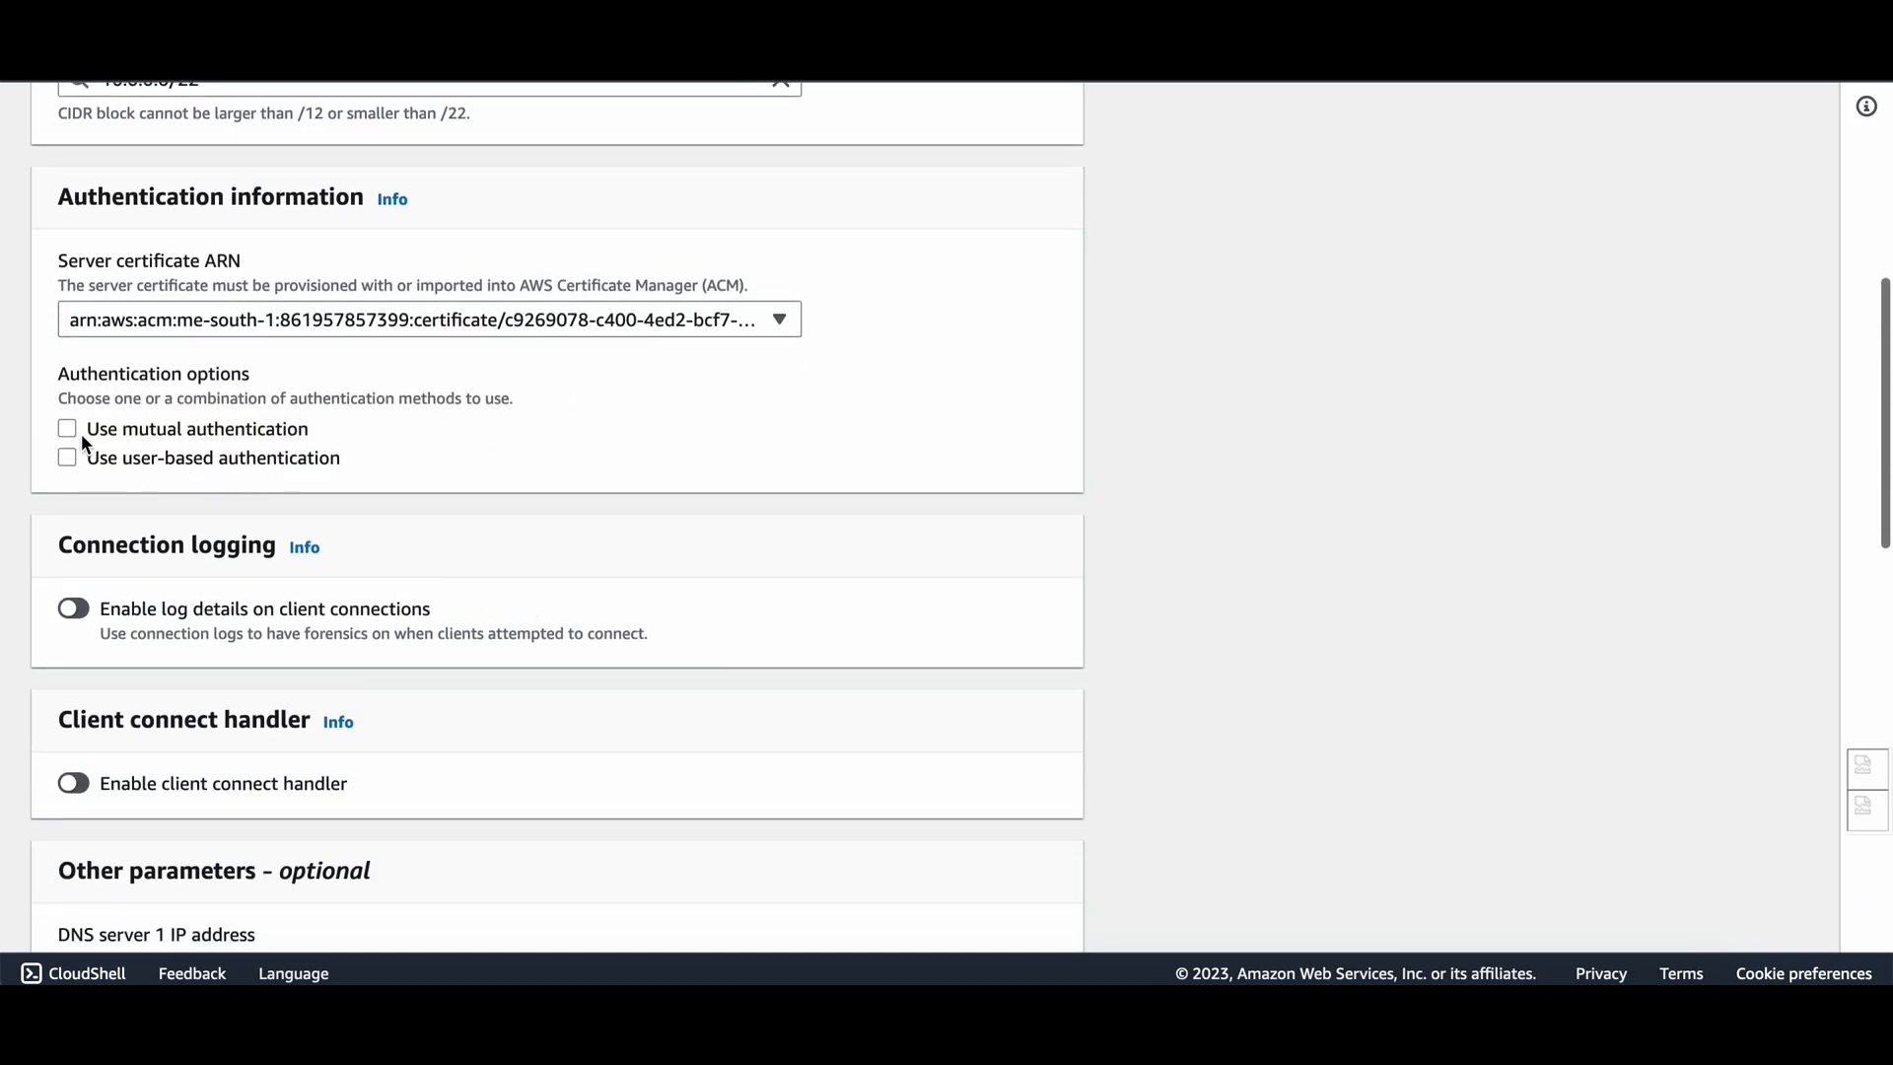
left_click(67, 430)
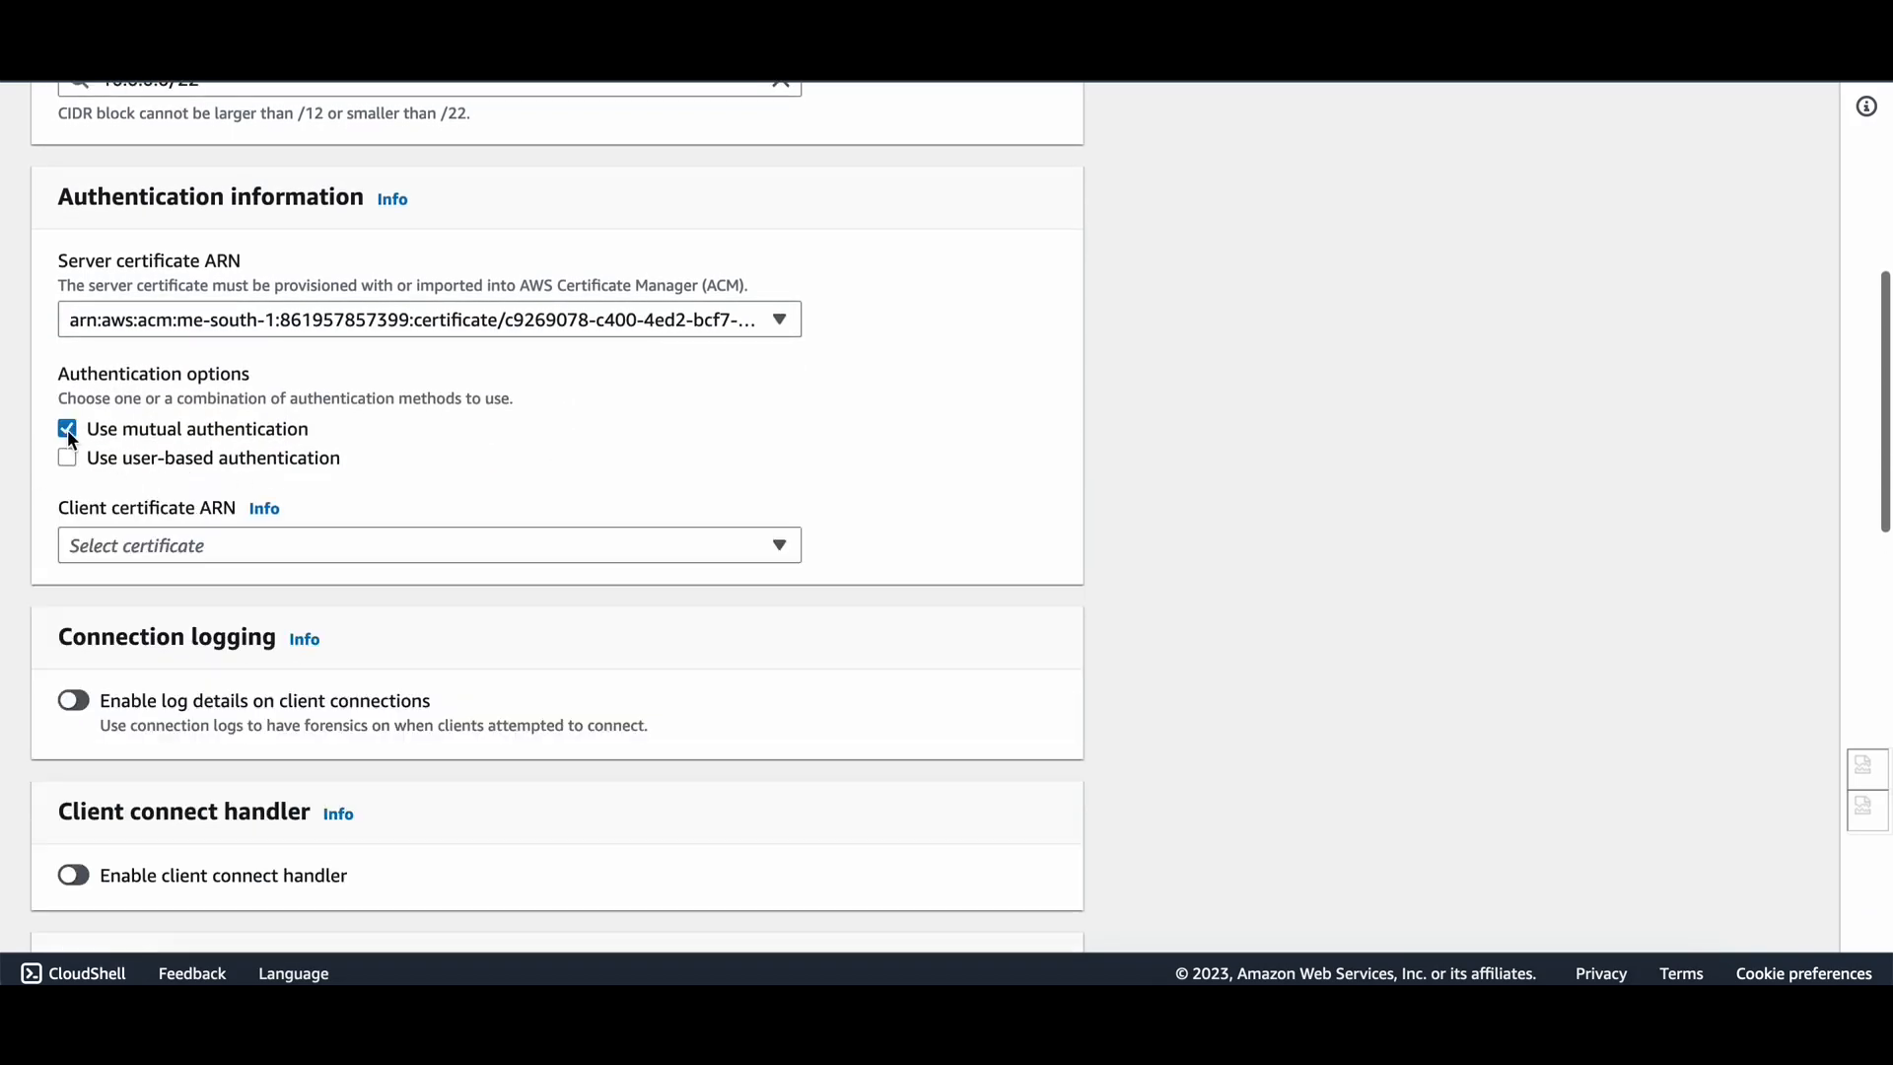
left_click(246, 560)
left_click(336, 659)
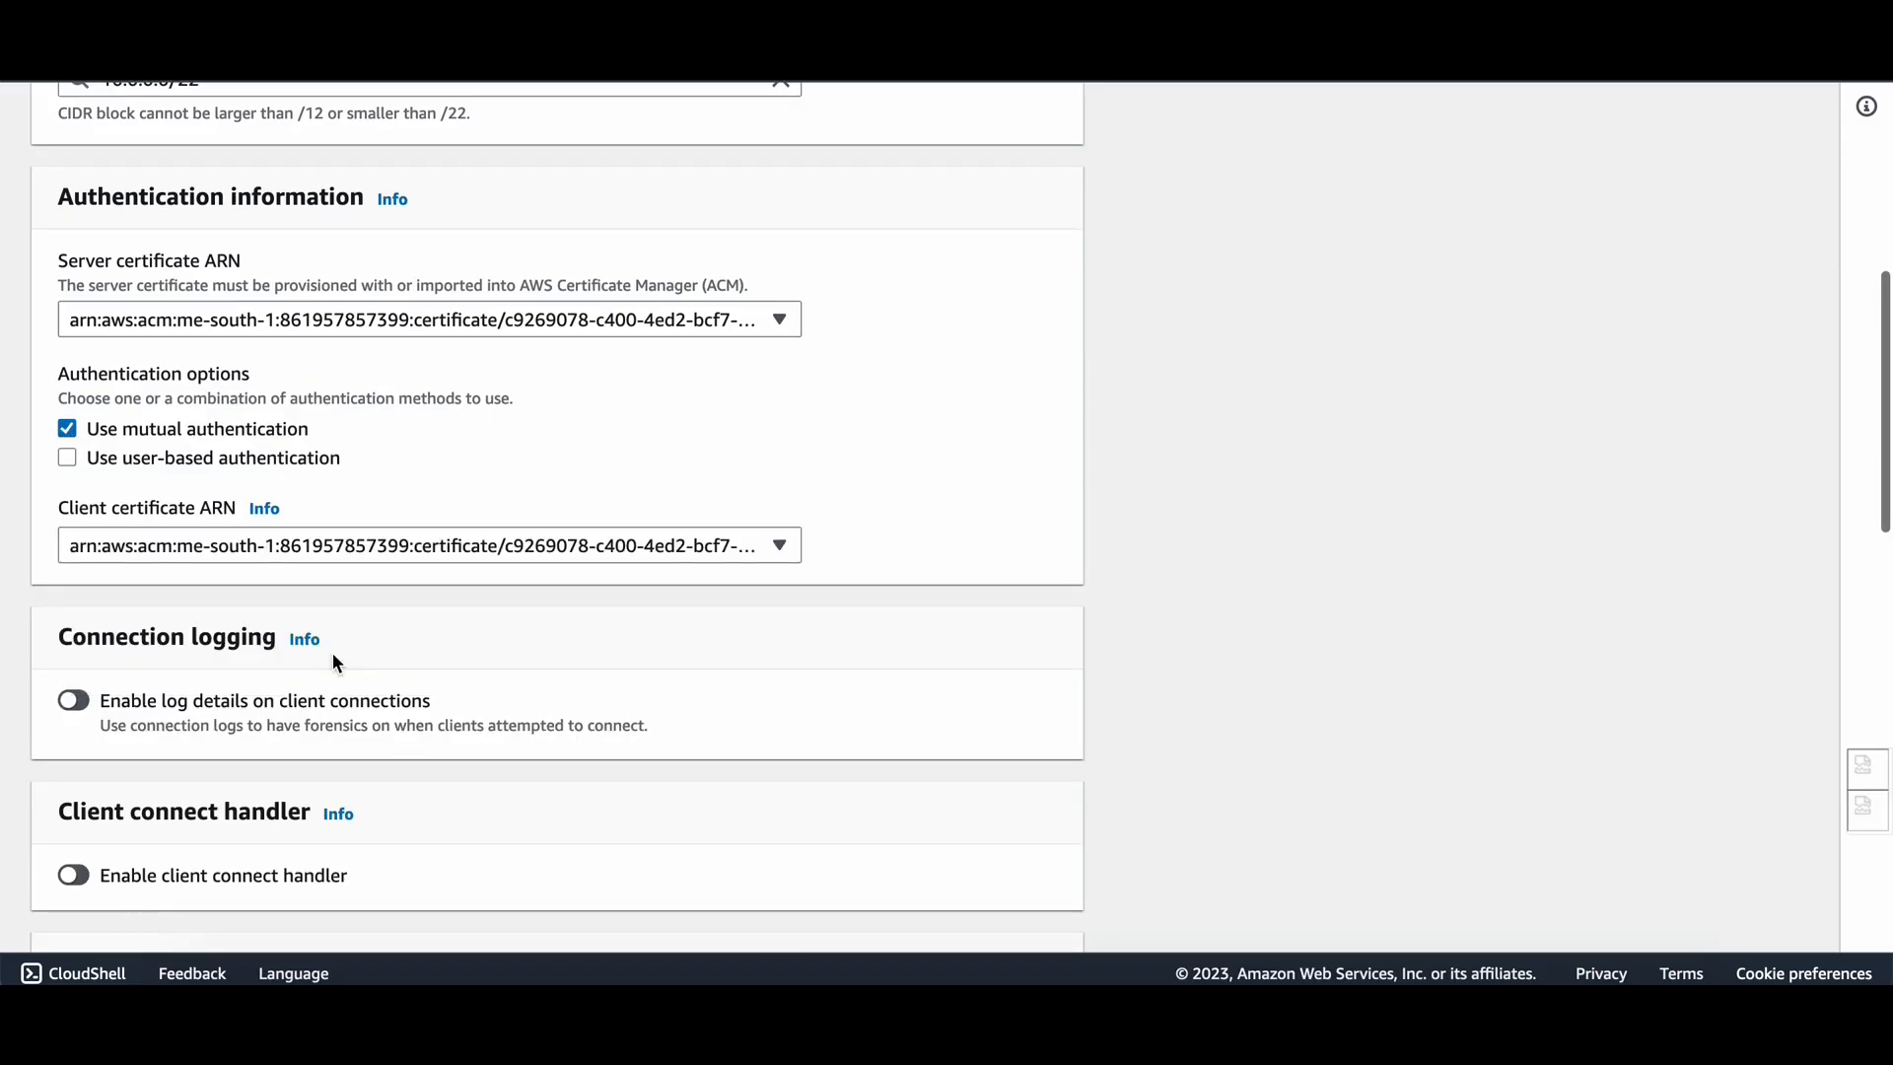
Scroll down the form to the DNS server 1 IP address field.
scroll(333, 659, "down", 3)
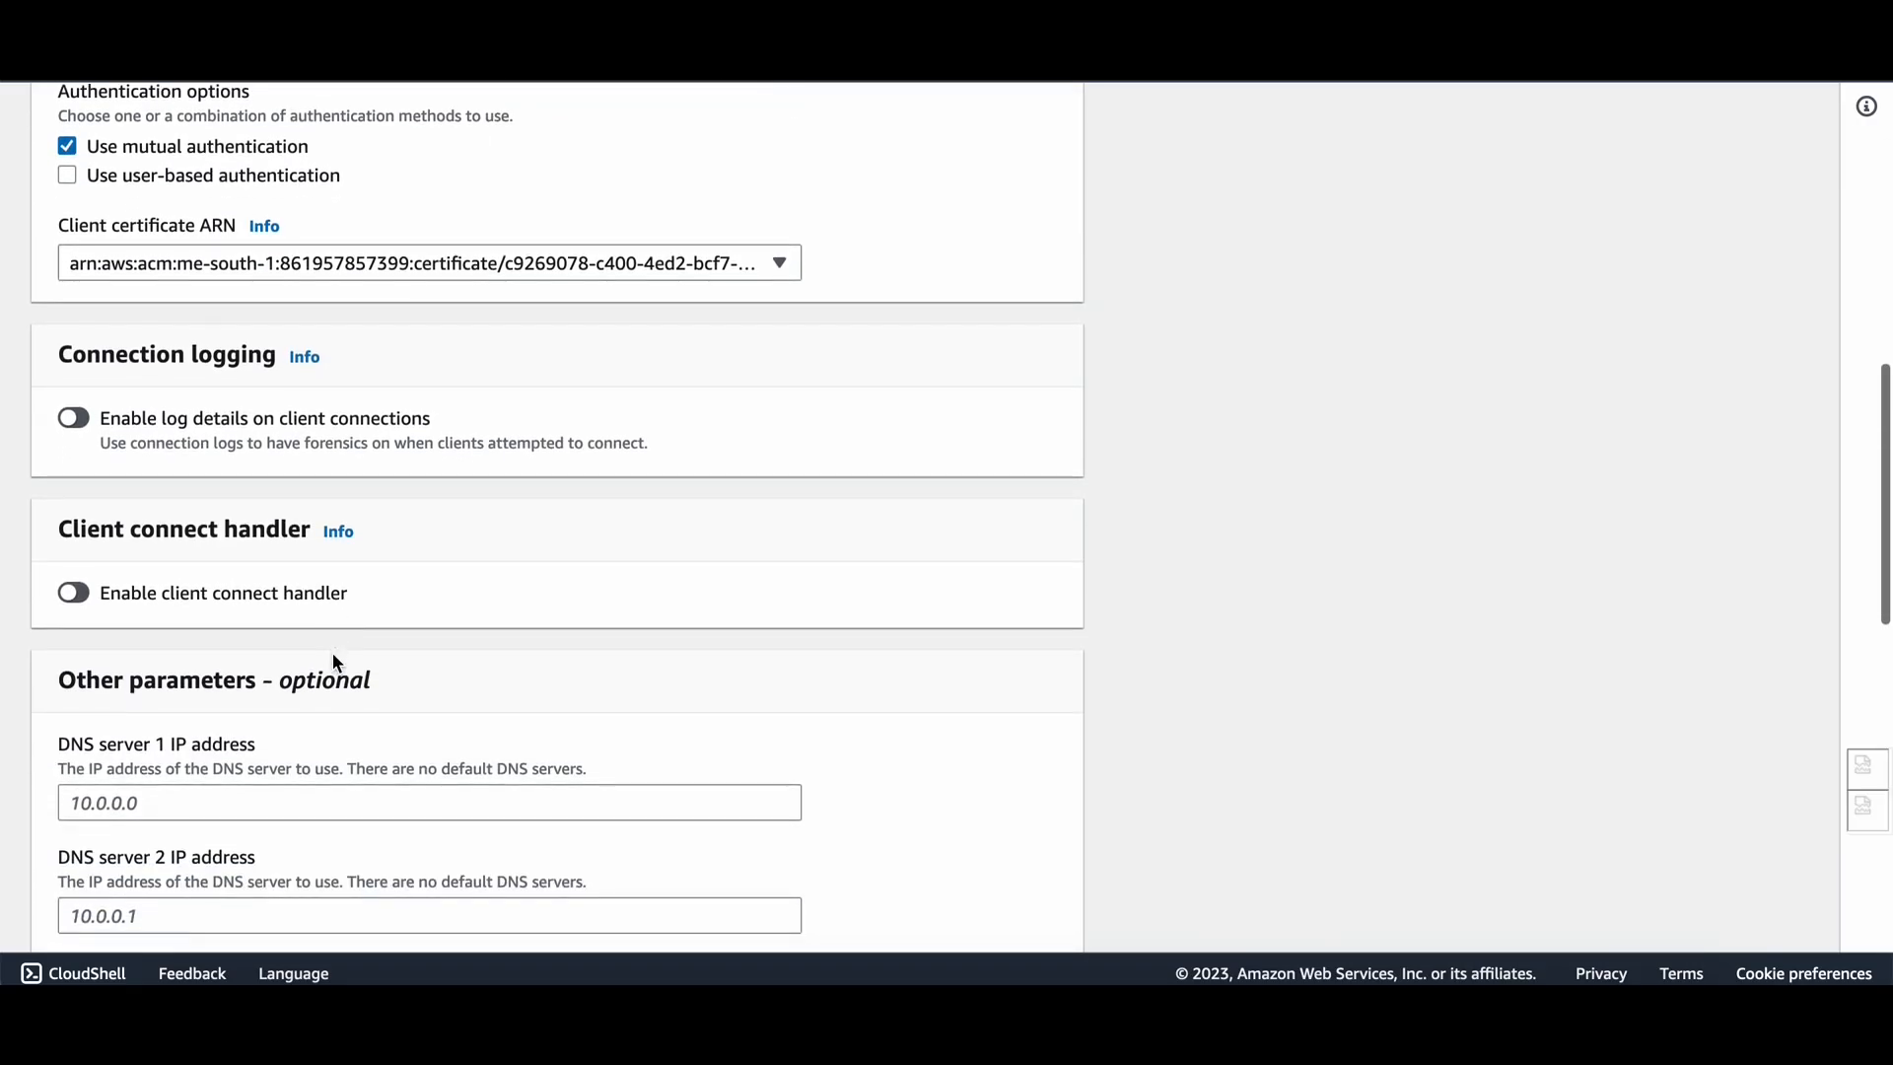
scroll(357, 390, "down", 1)
scroll(228, 406, "down", 1)
scroll(135, 459, "down", 1)
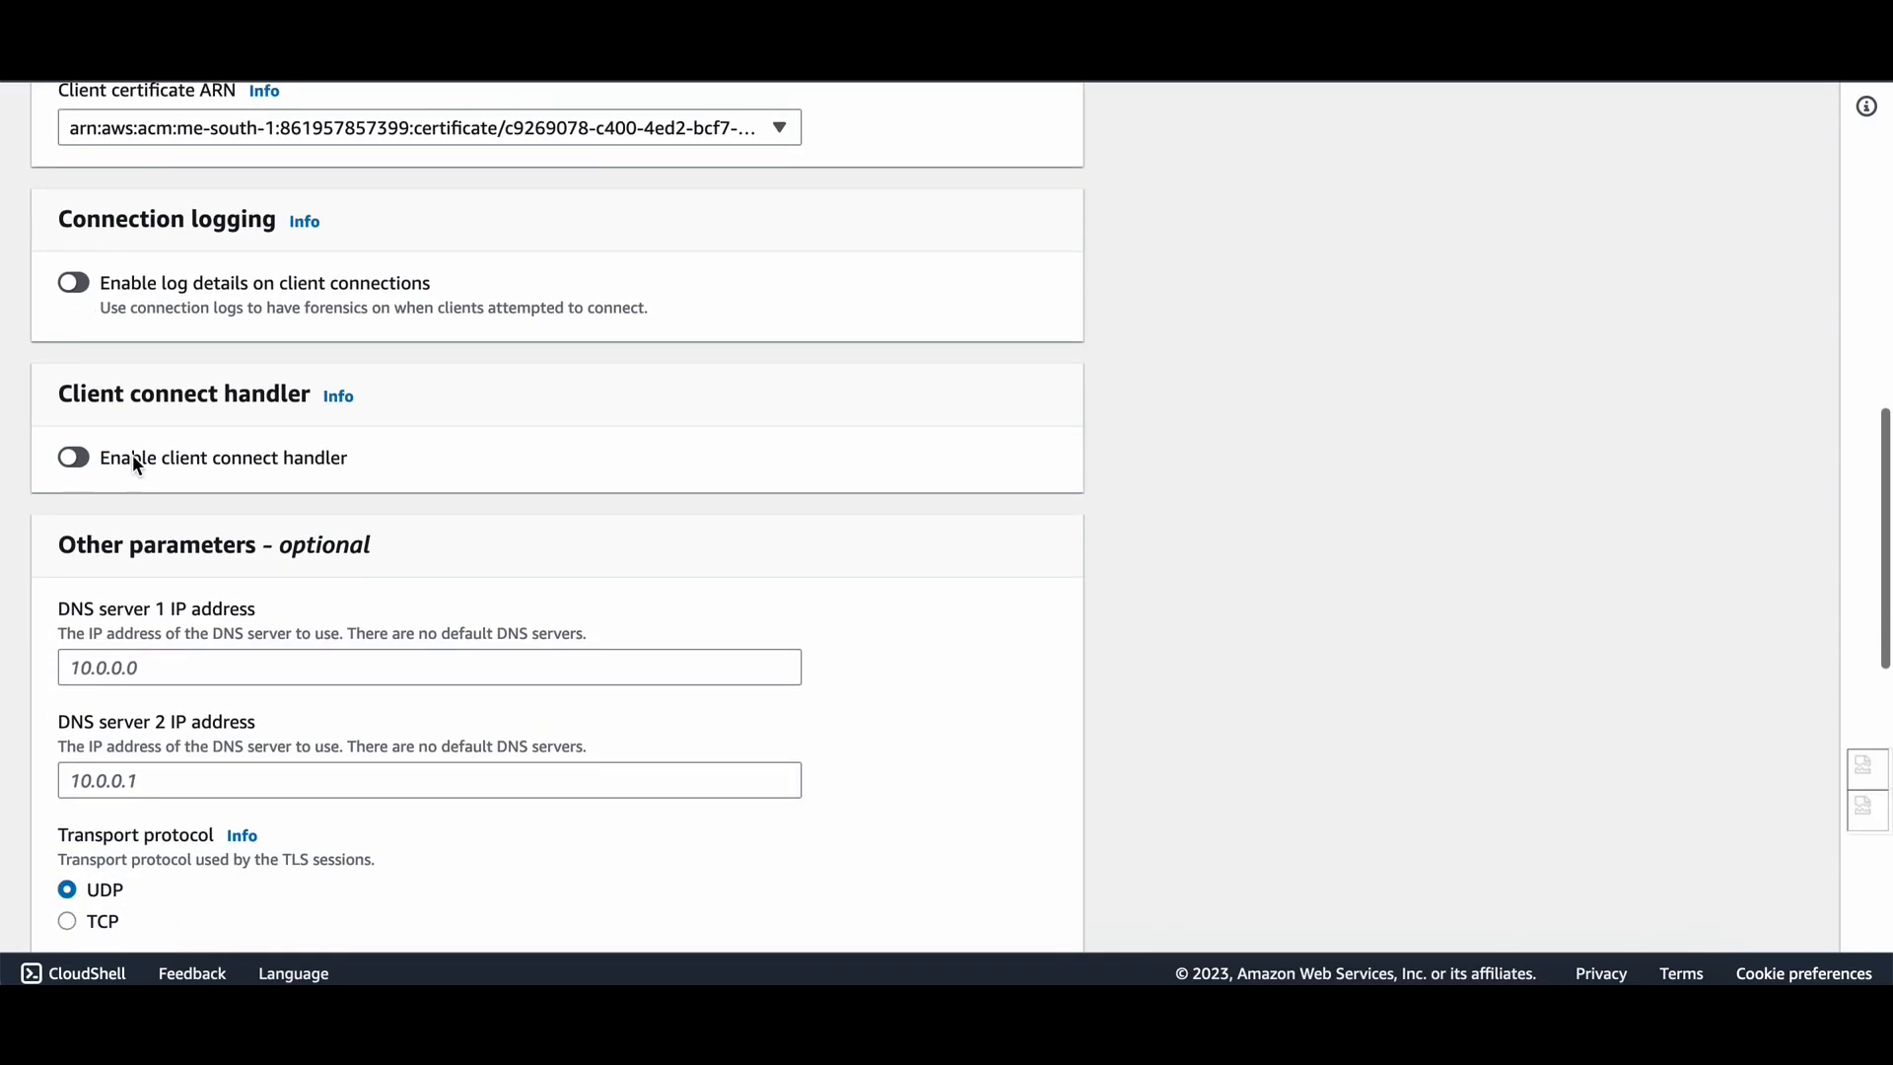
scroll(128, 477, "down", 2)
scroll(256, 448, "down", 3)
left_click(201, 376)
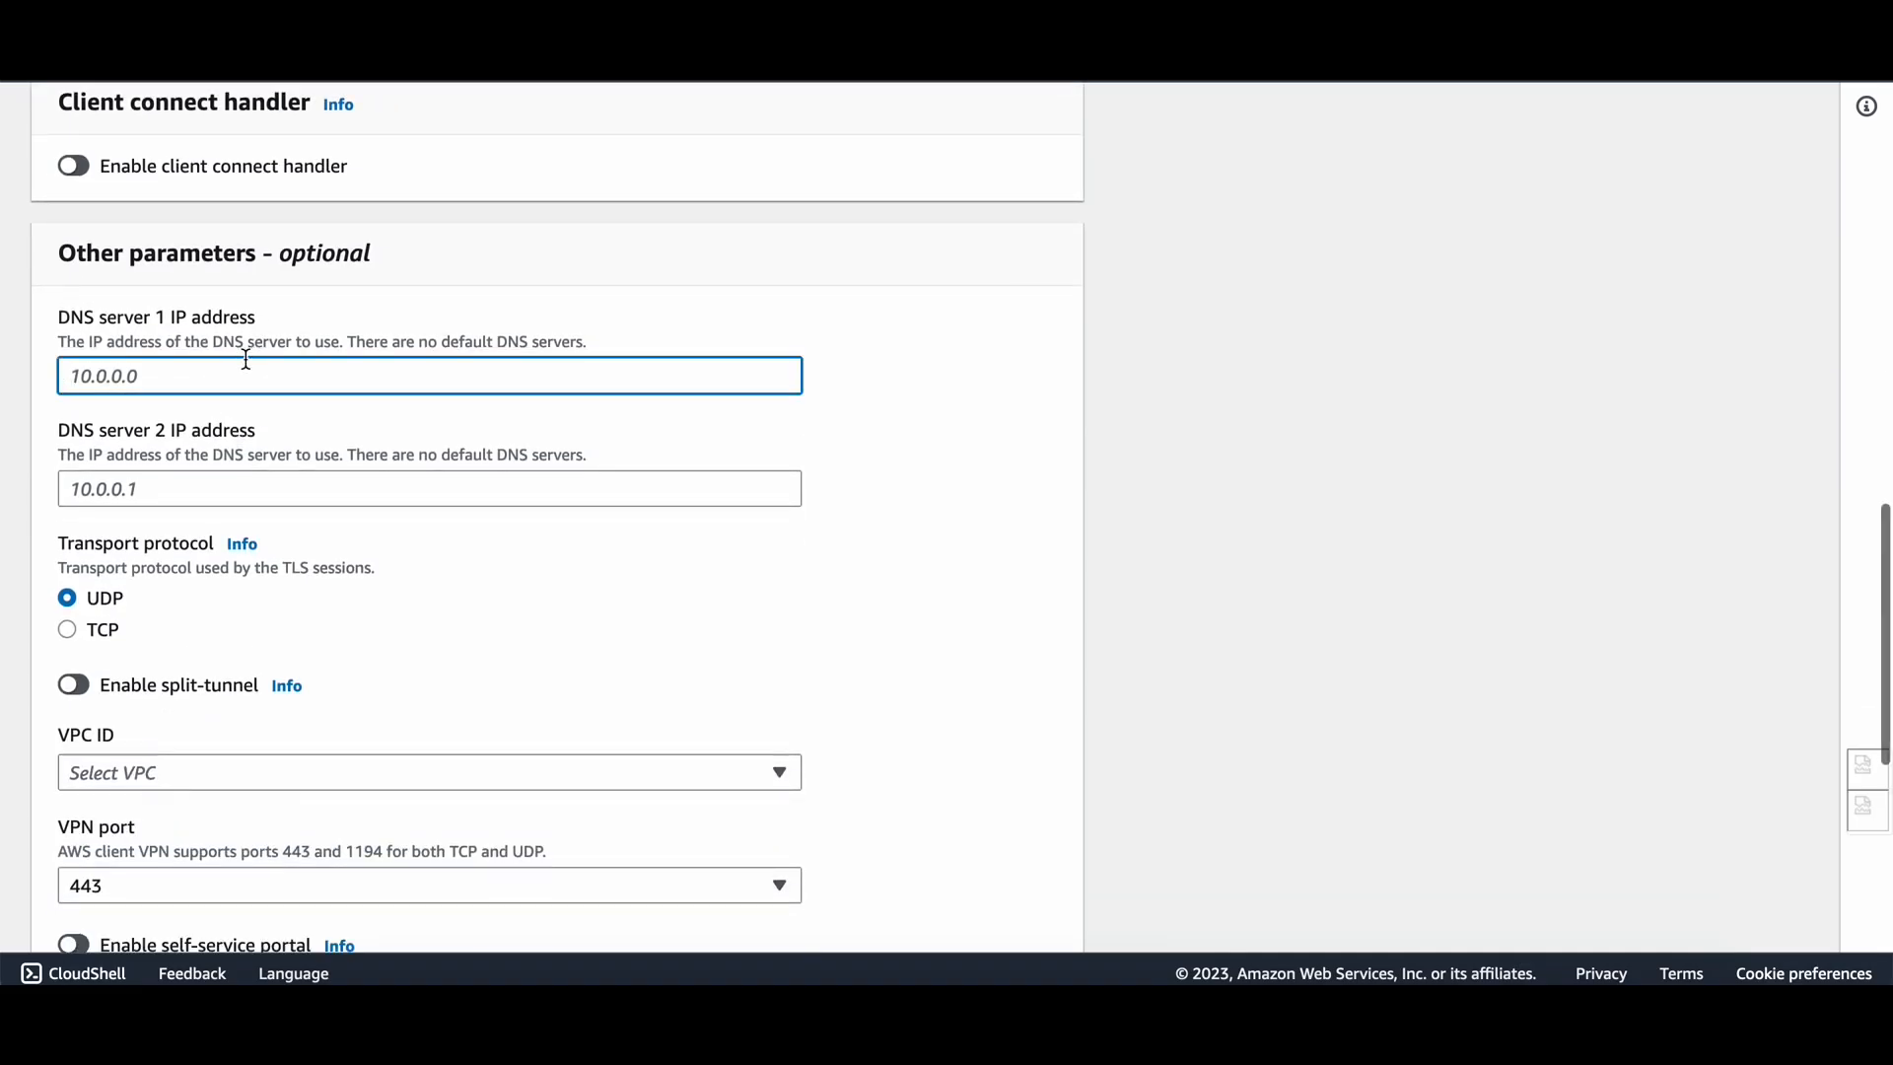
scroll(176, 382, "up", 2)
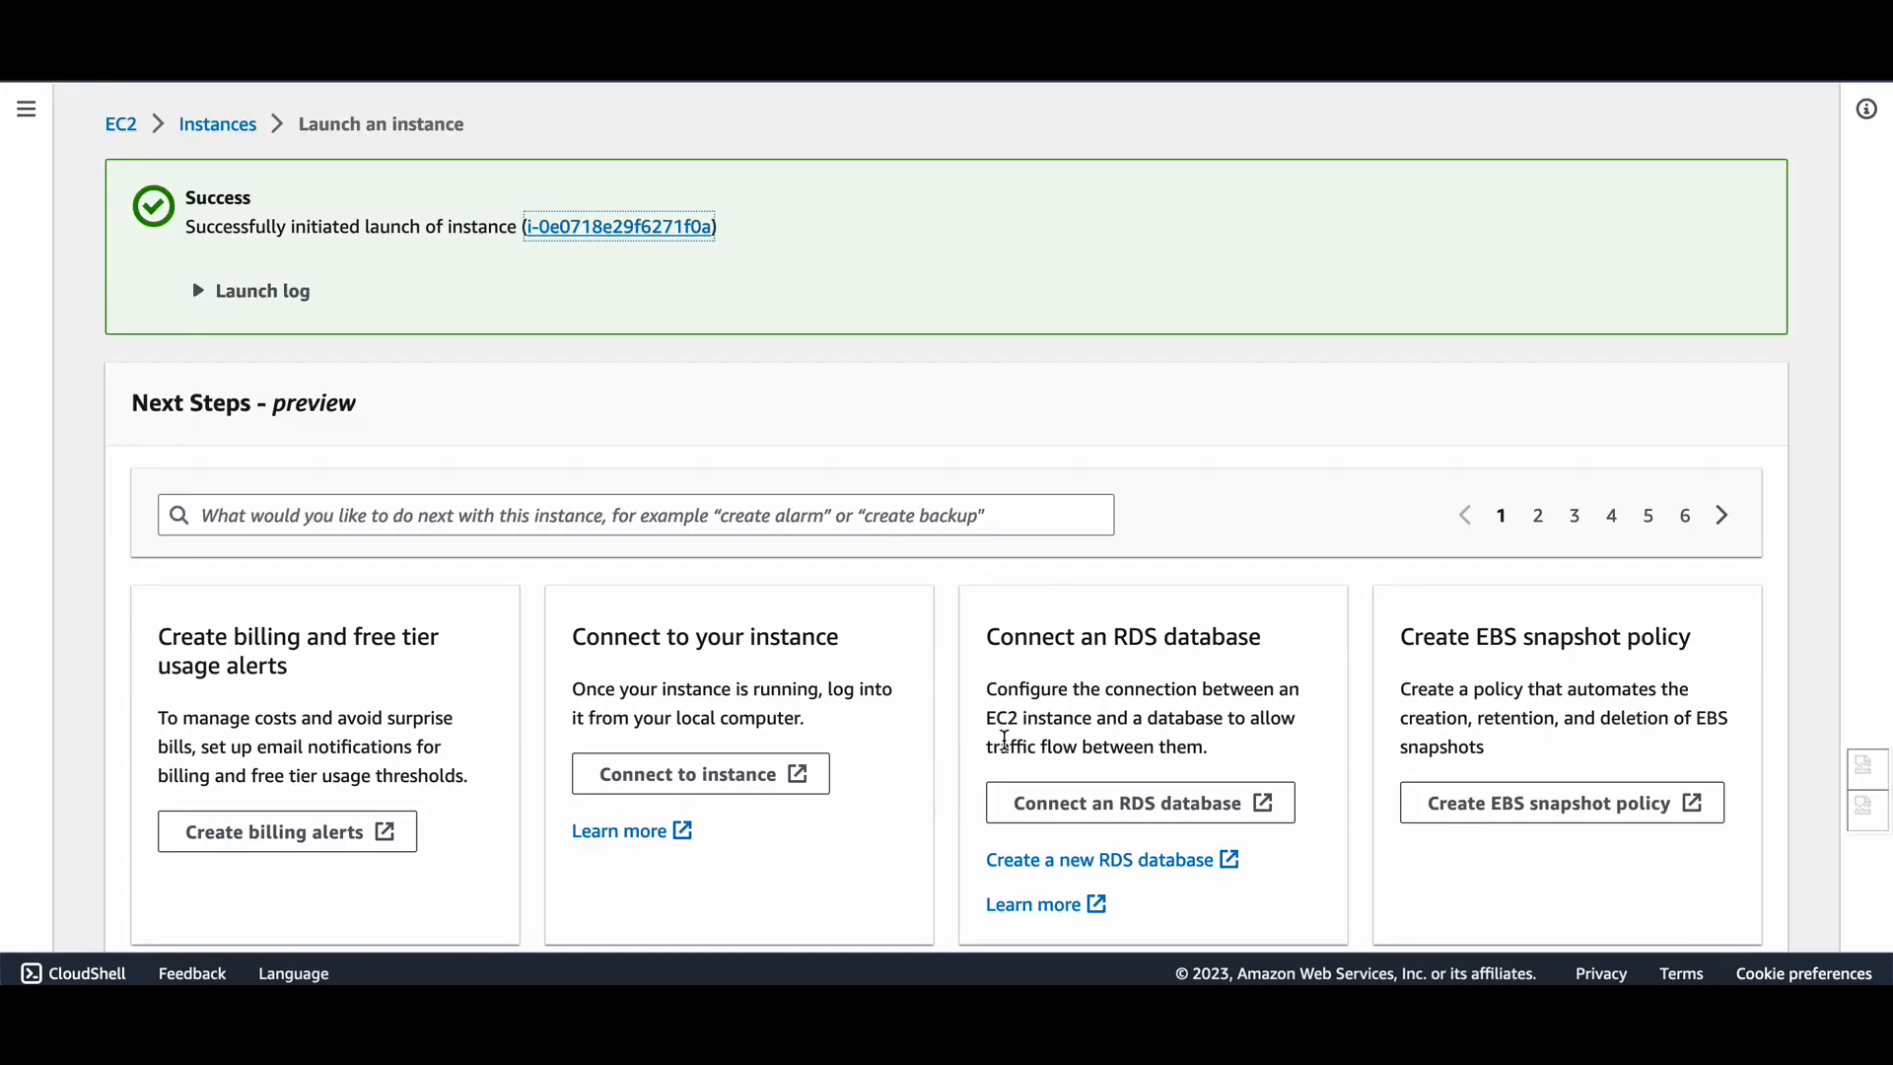
Look up the running instance's VPC and copy its IPv4 CIDR 172.31.0.0/16.
scroll(889, 648, "up", 1)
left_click(246, 122)
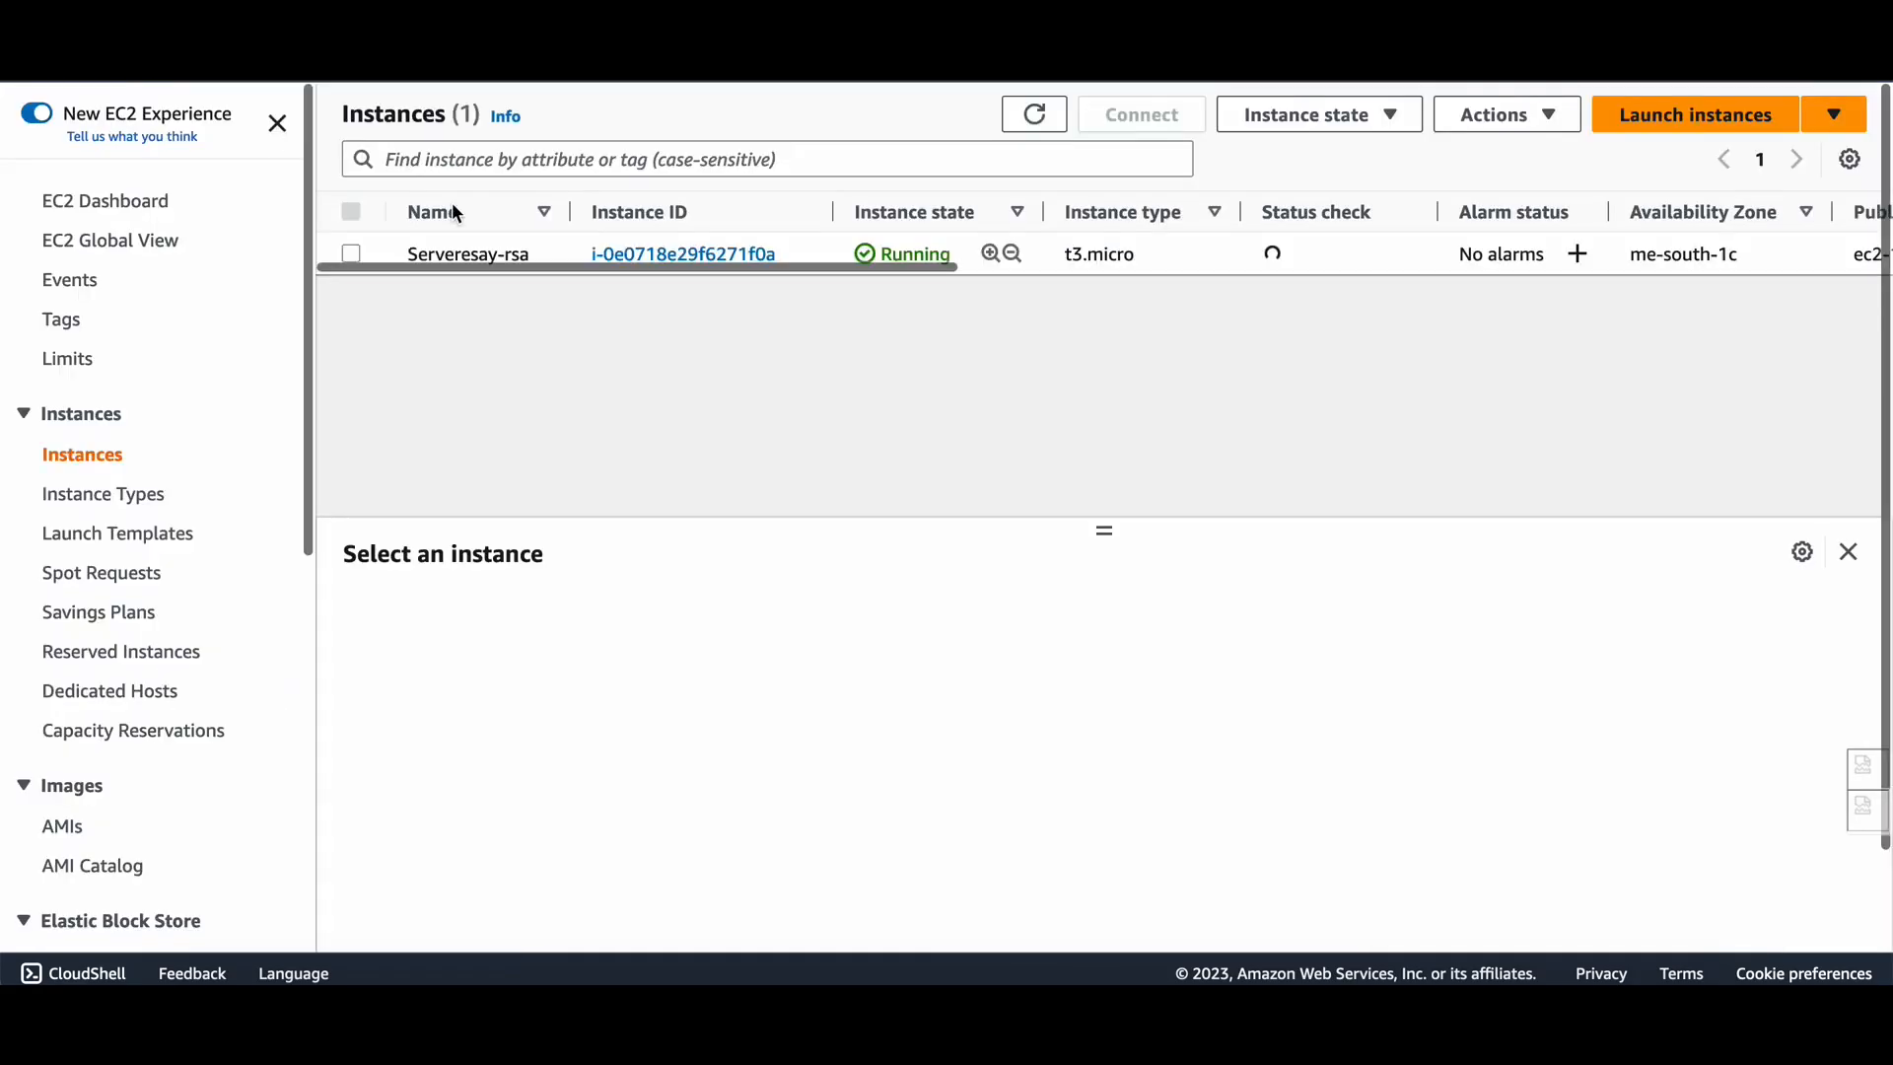
left_click(565, 252)
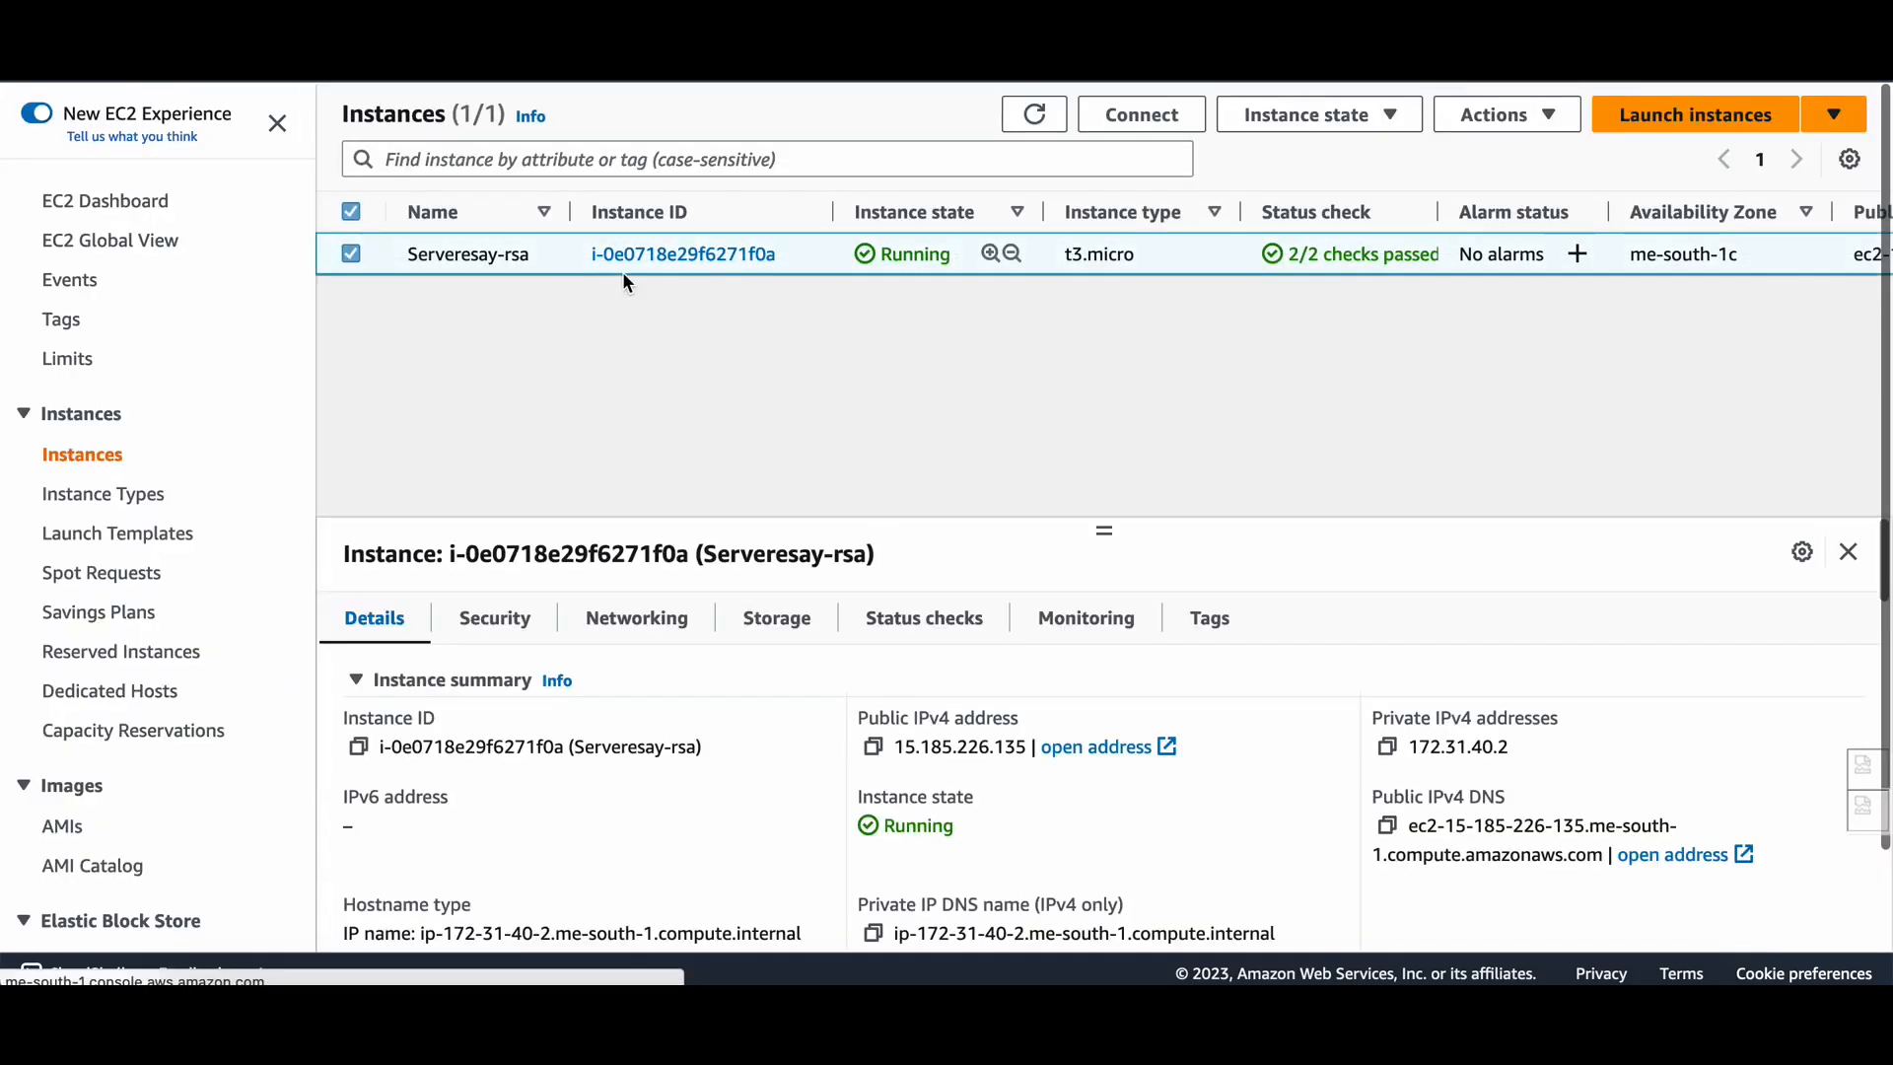
scroll(1031, 805, "down", 2)
left_click(982, 897)
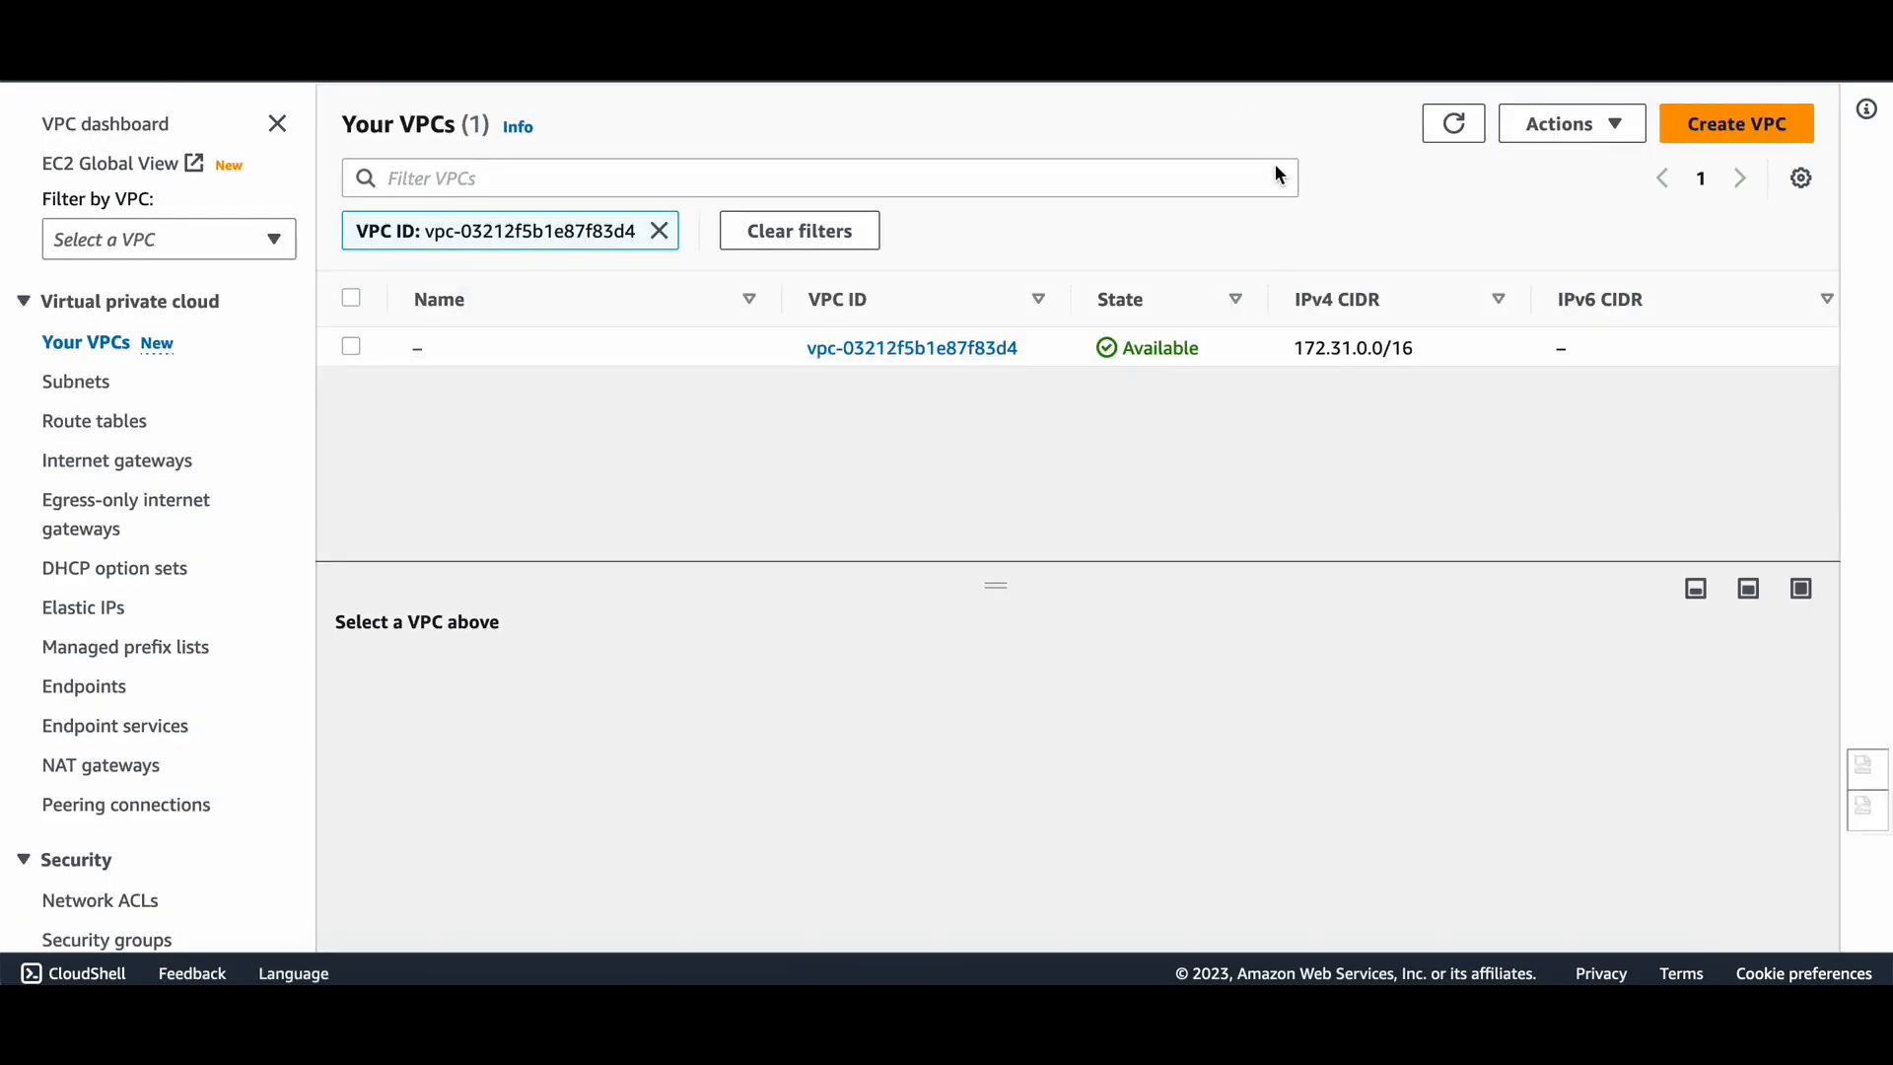
left_click_drag(1296, 347, 1404, 349)
key("ctrl+c")
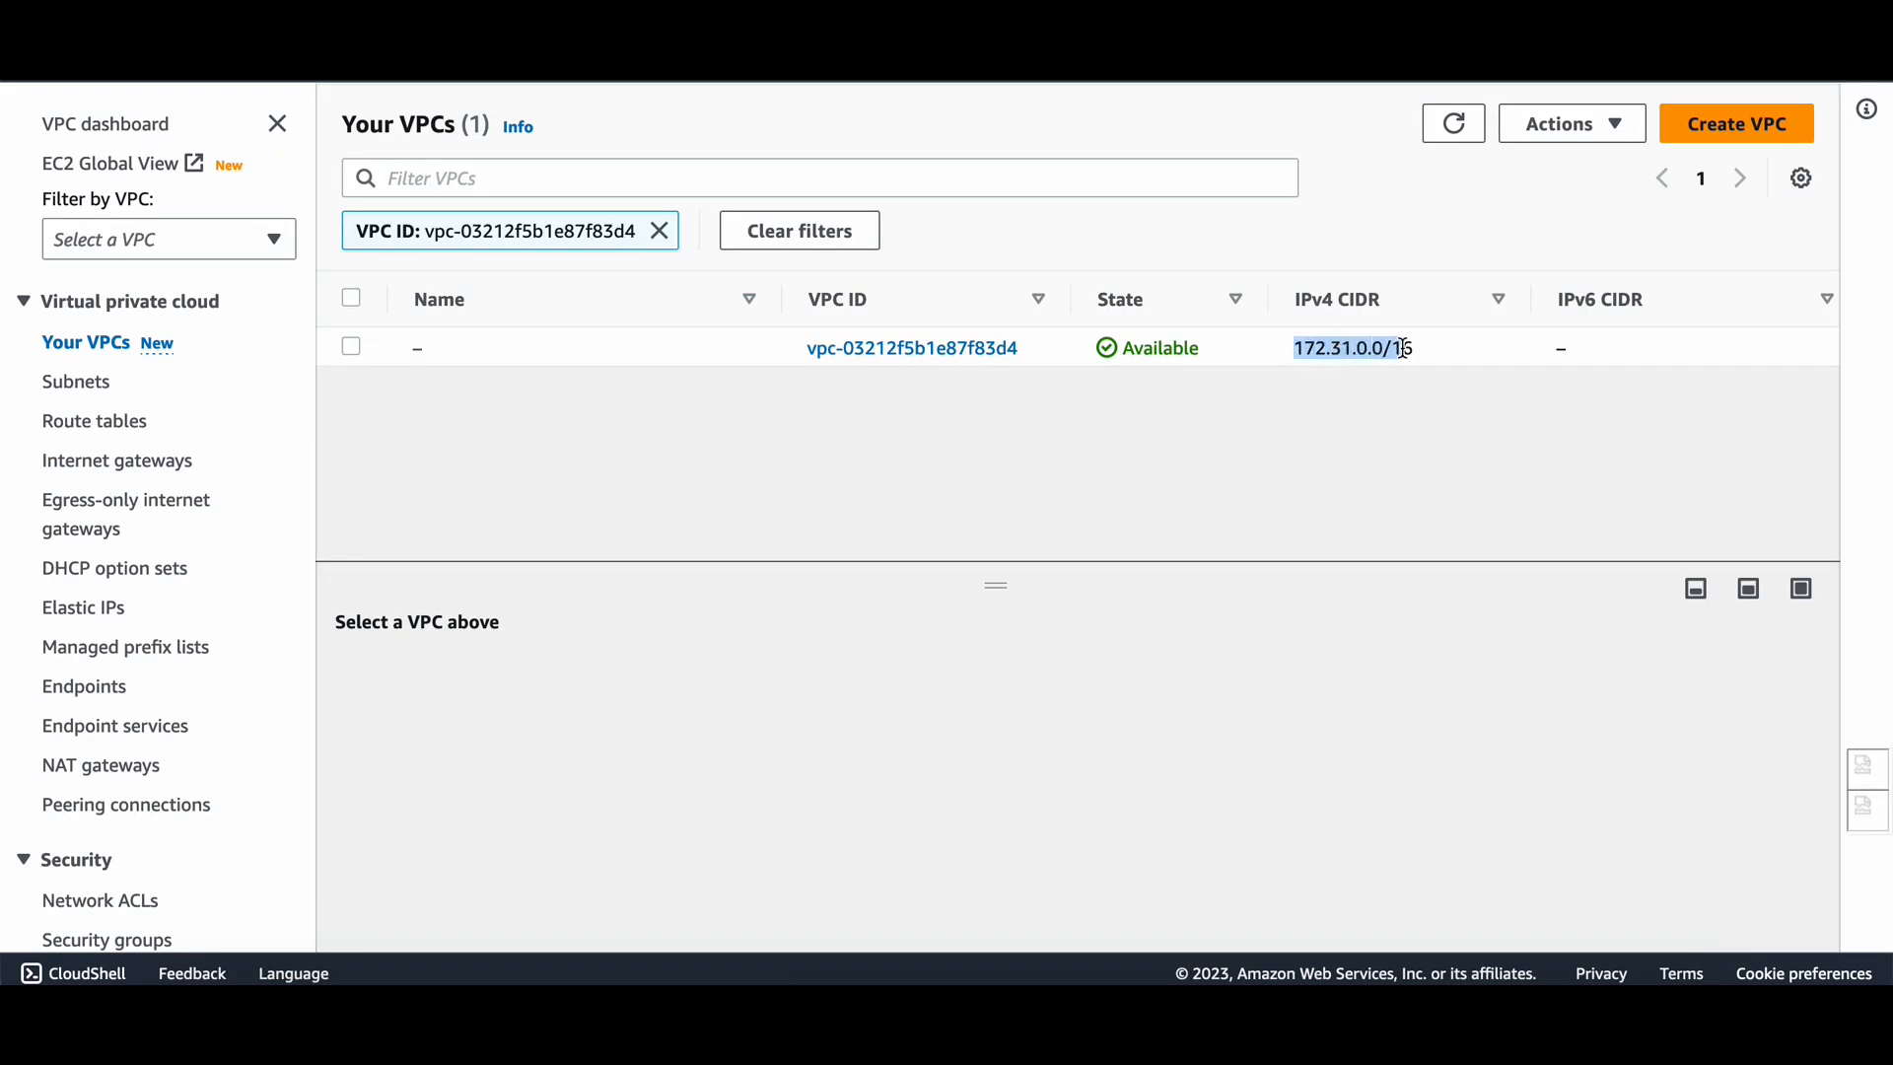
left_click_drag(1408, 352, 1416, 352)
left_click(1294, 355)
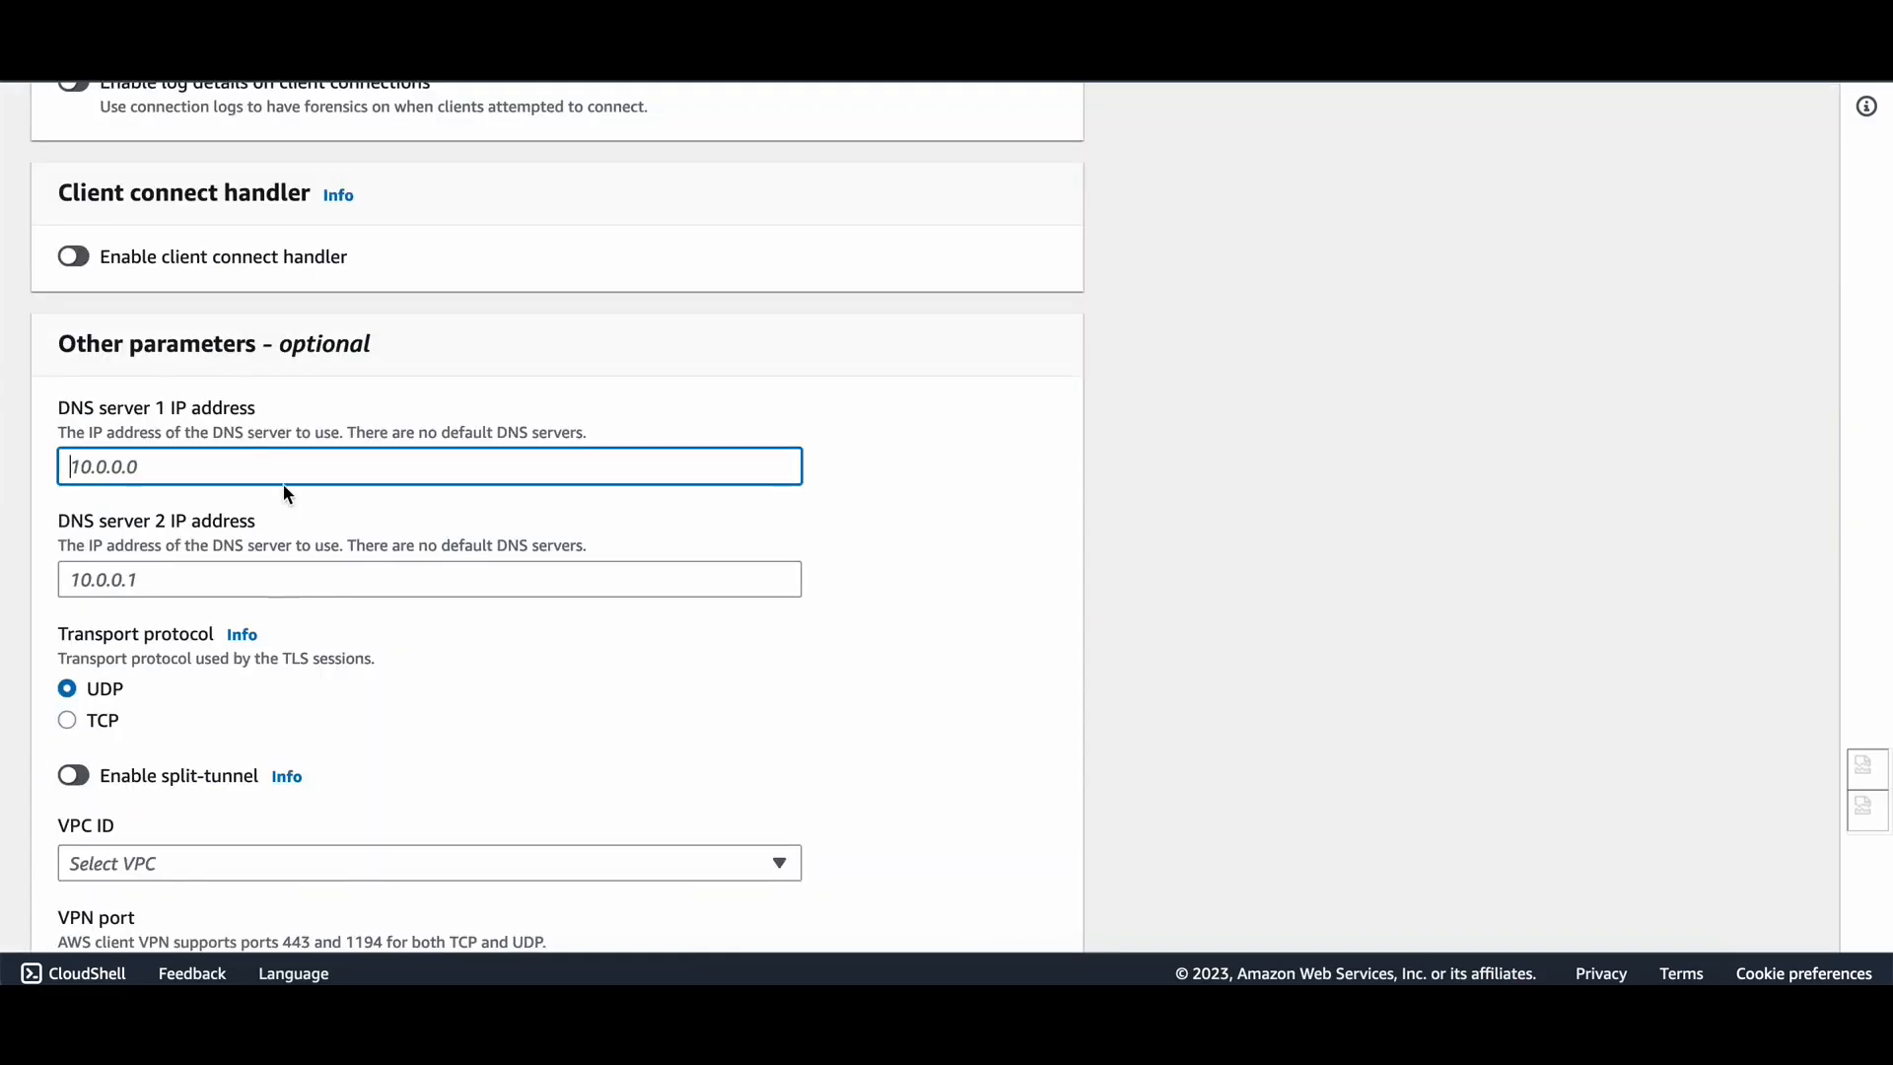
Set DNS server 1 to 172.31.0.2 and DNS server 2 to 8.8.8.8.
key("ctrl+v")
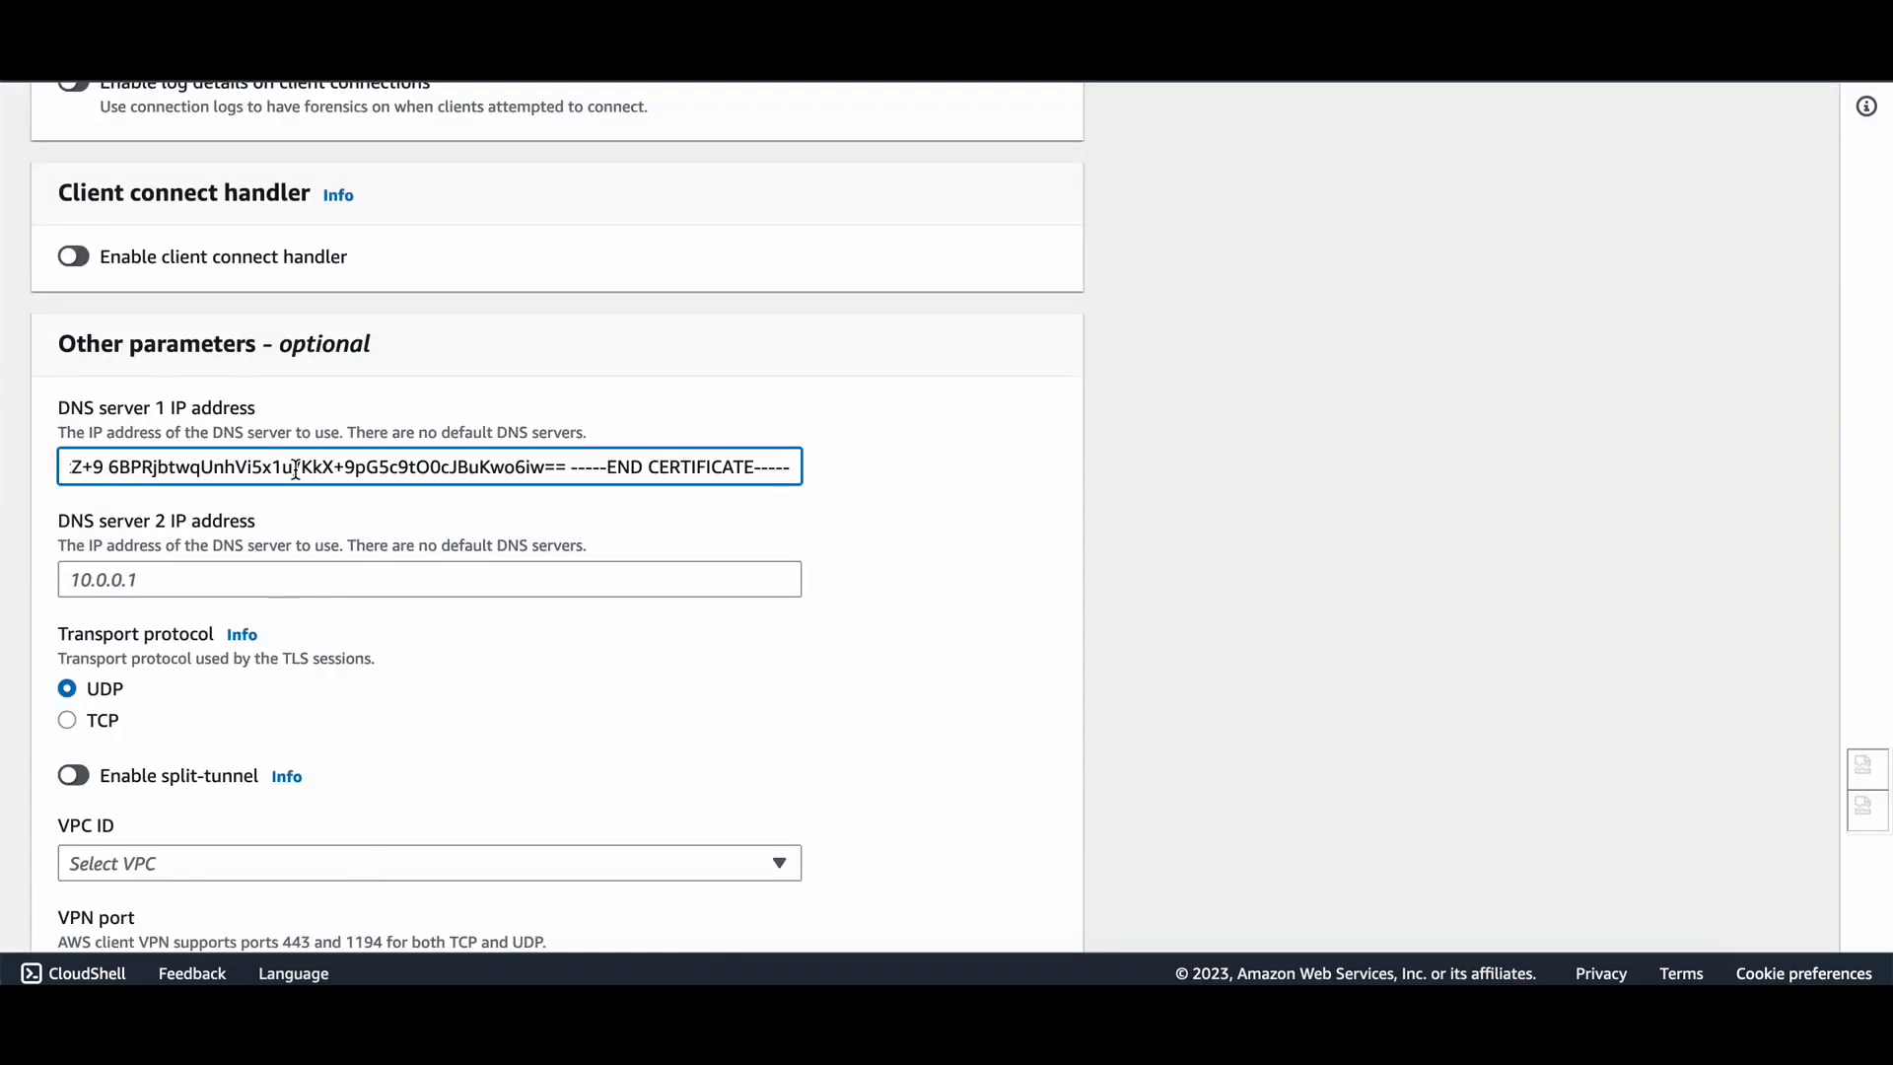
key("ctrl+z")
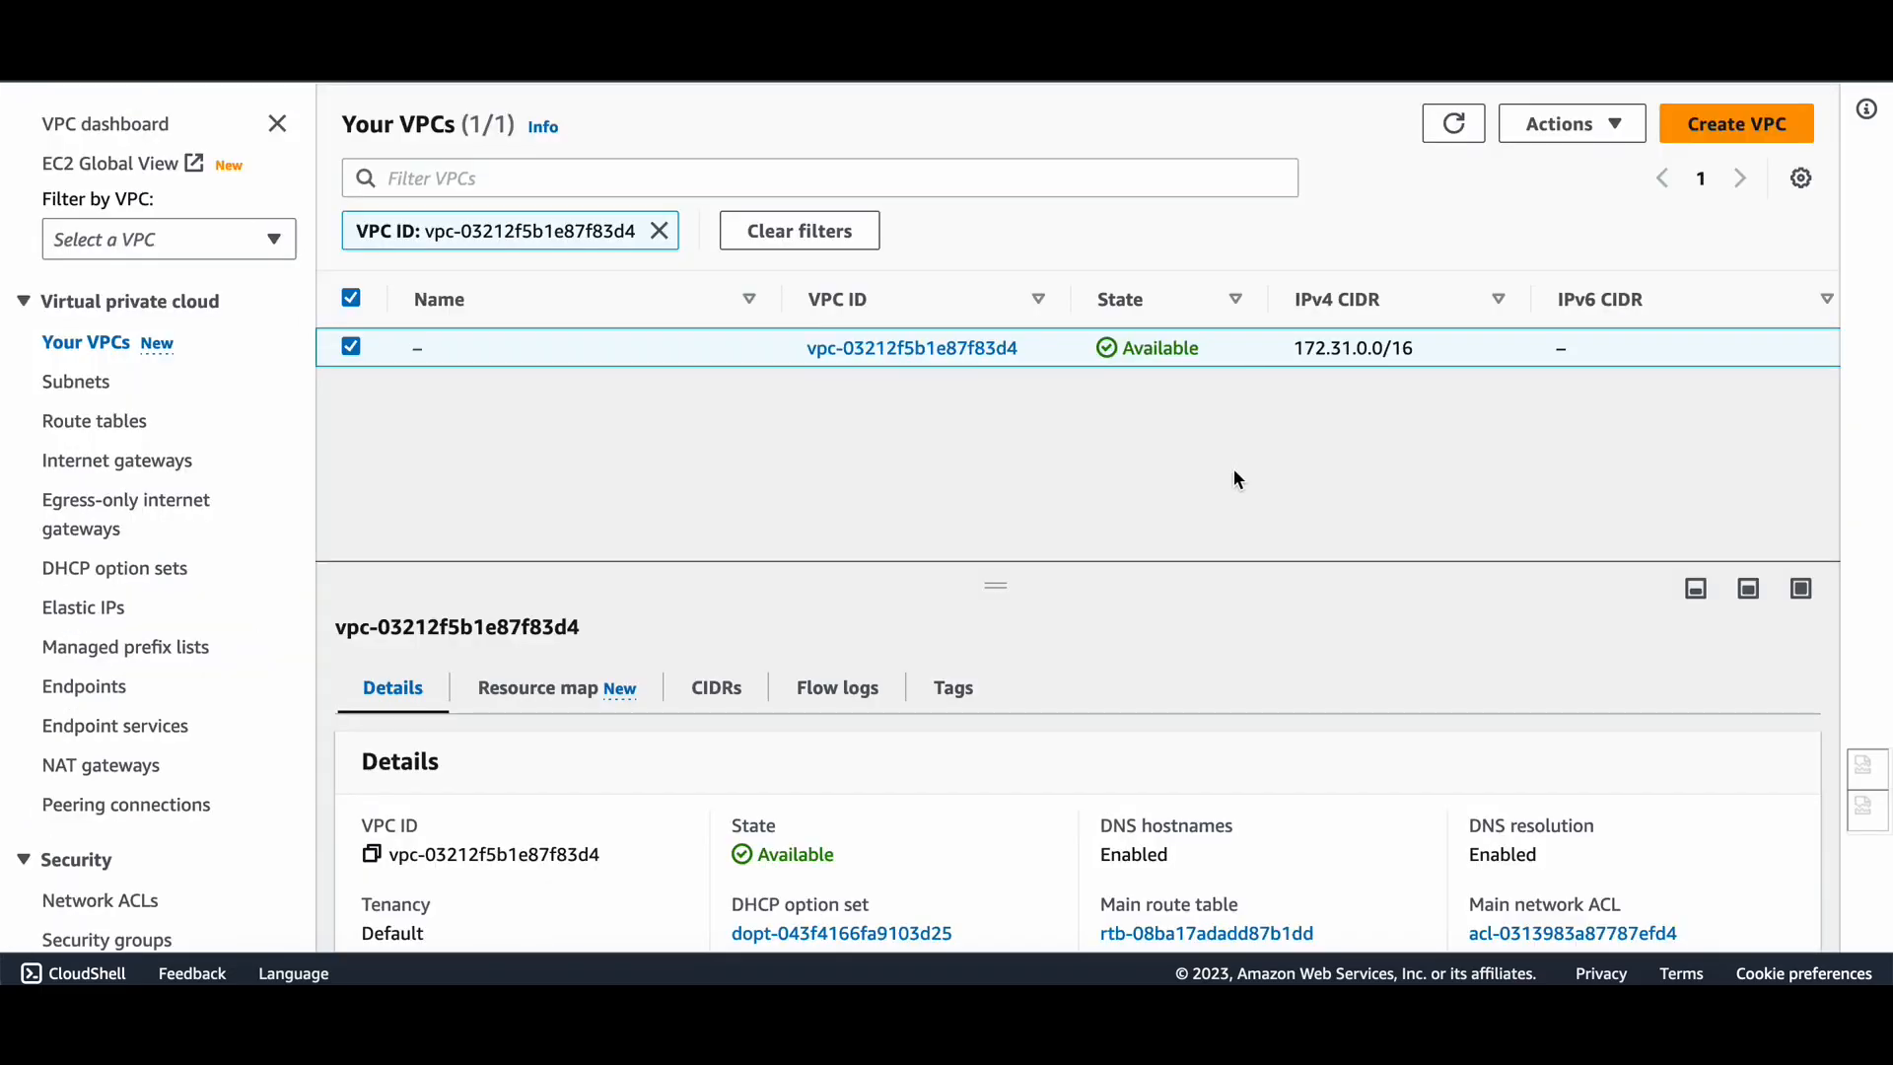
left_click_drag(1289, 355, 1386, 351)
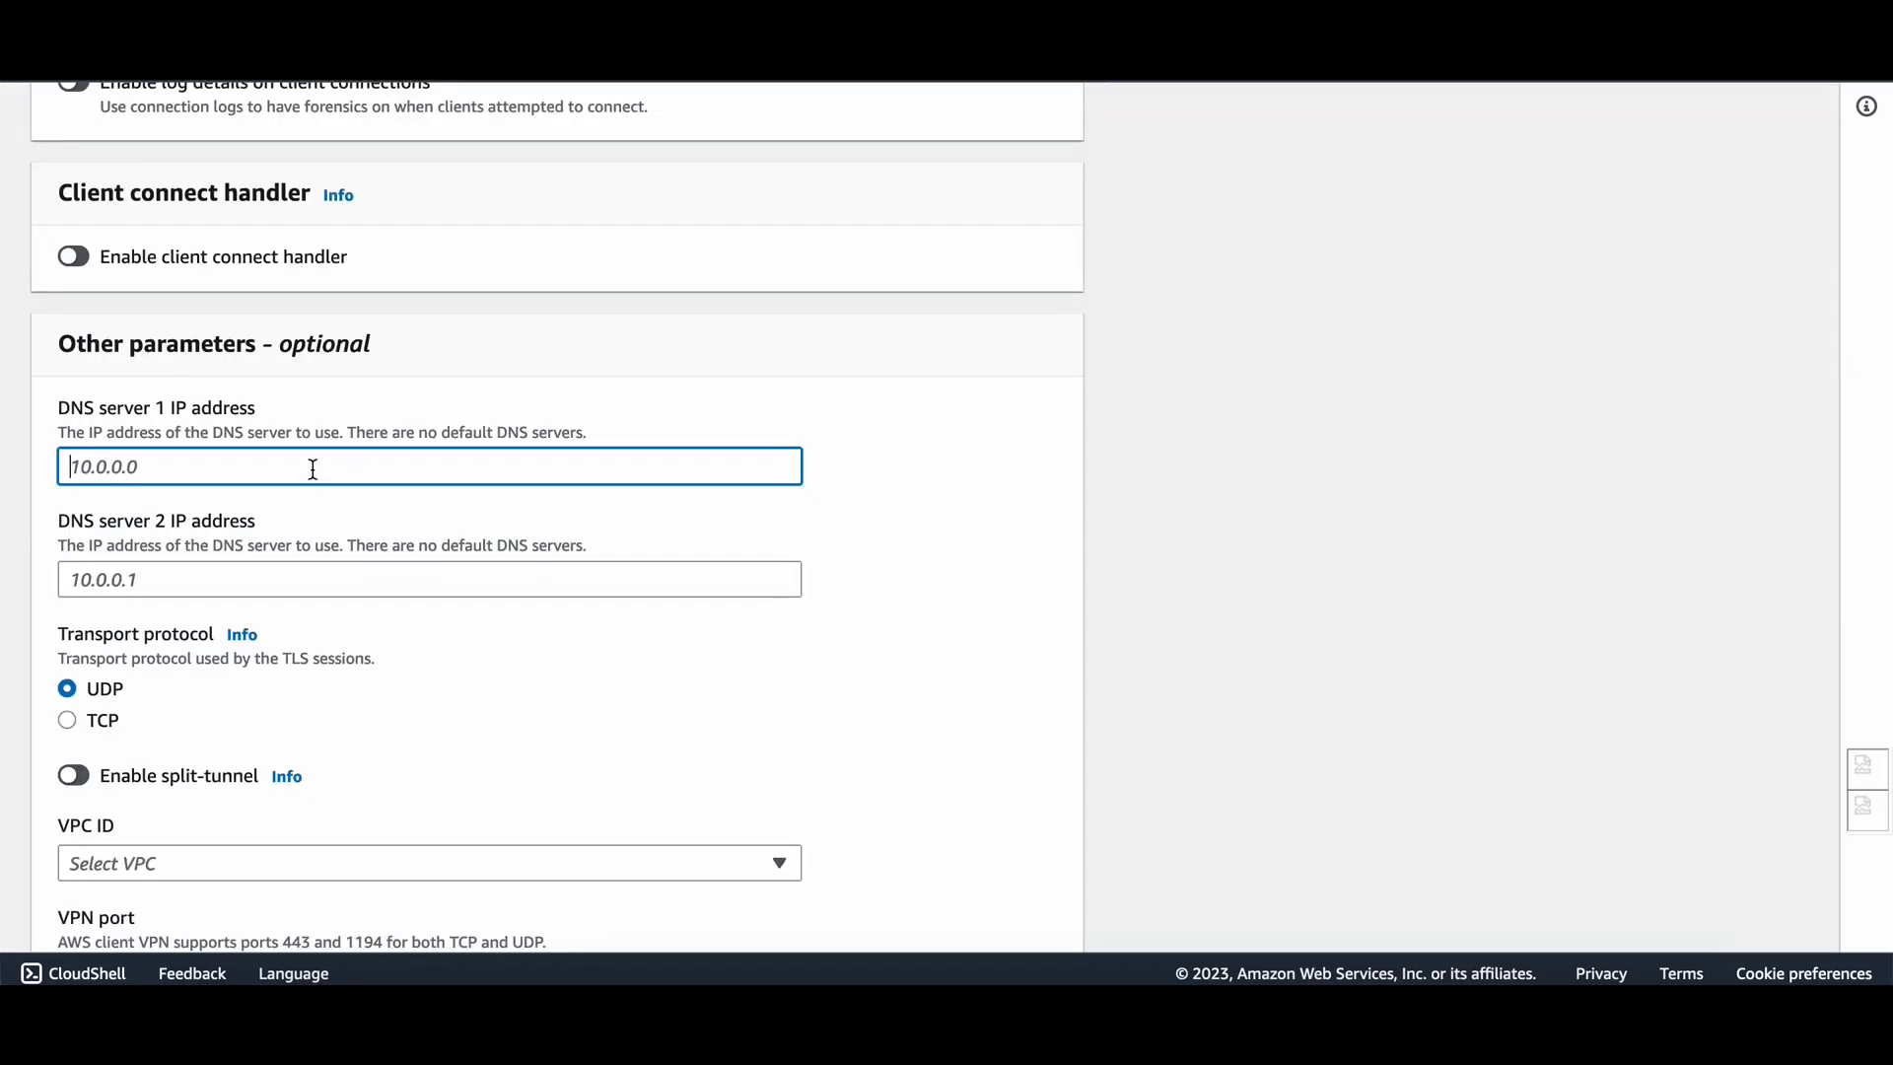
key("ctrl+v")
key("BackSpace")
left_click(311, 584)
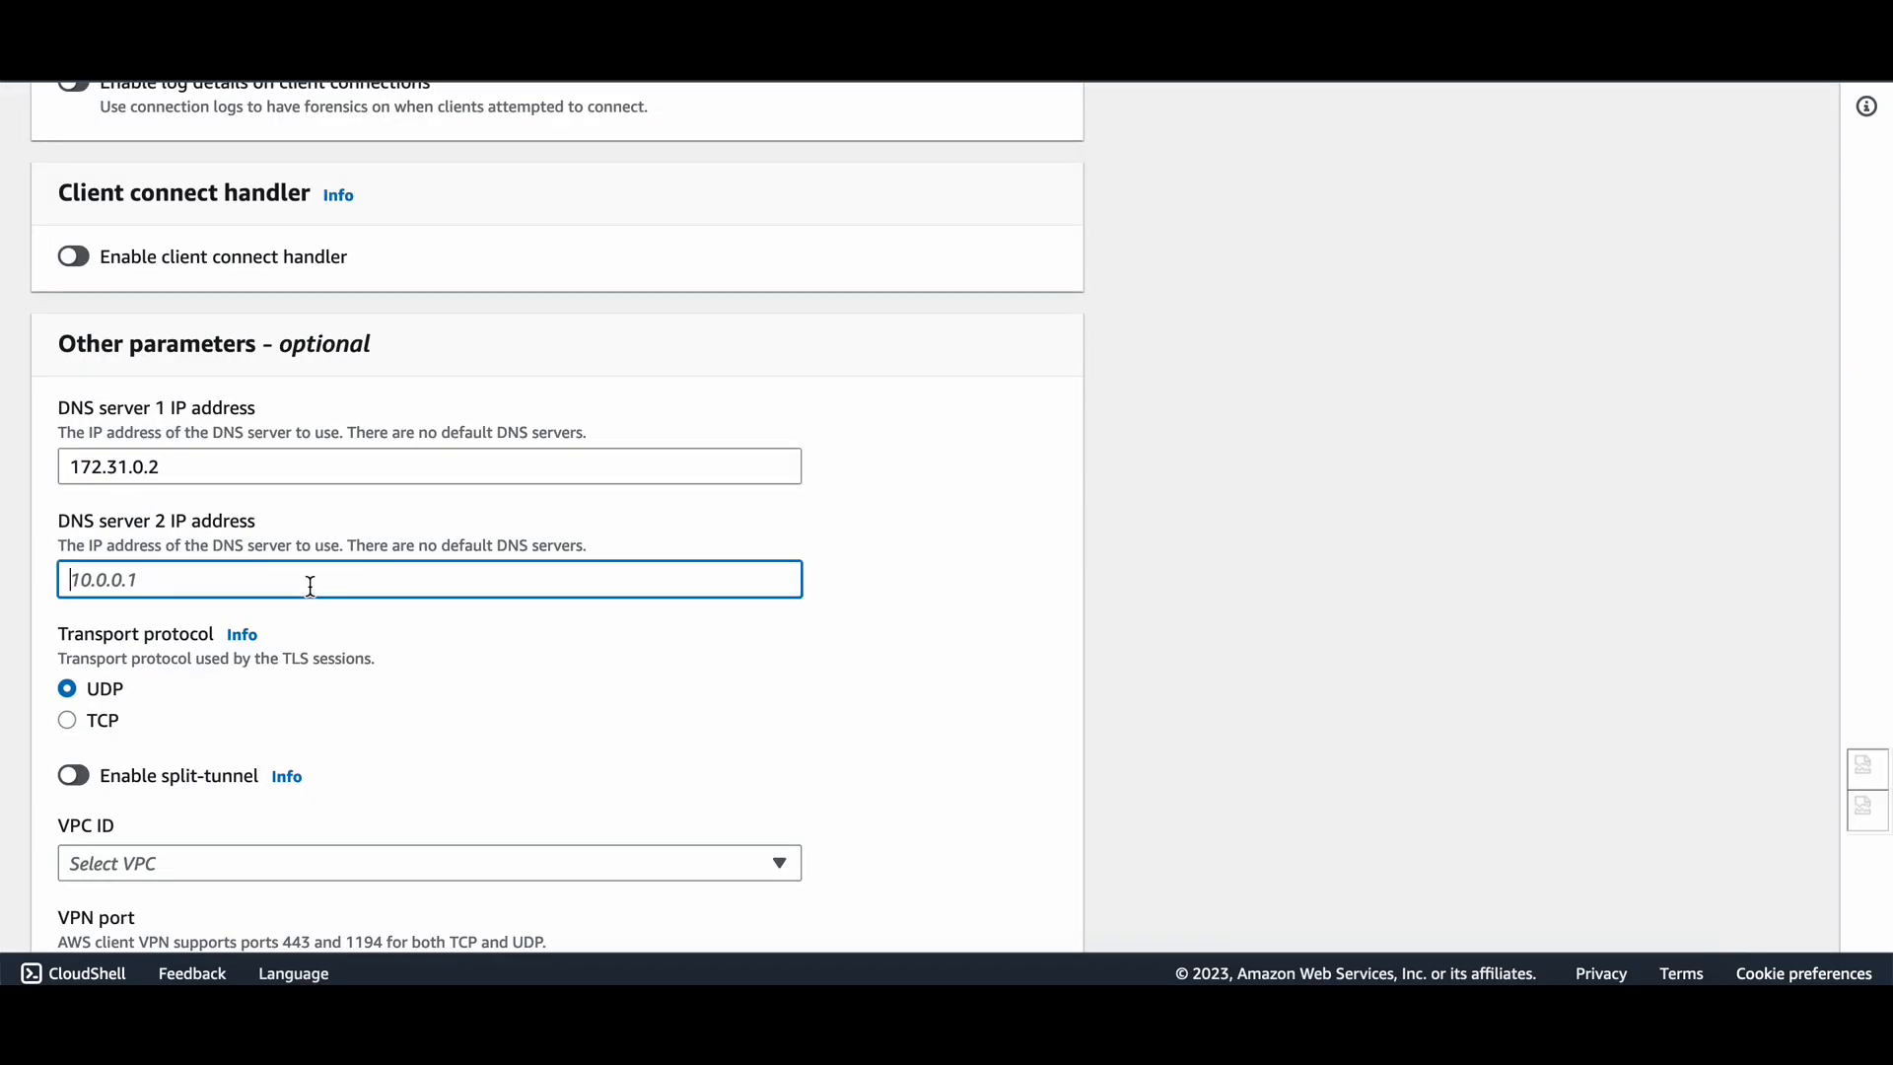
type("8.8.8.8")
Switch on Enable split-tunnel and review the remaining settings, including the 24-hour session timeout.
scroll(330, 656, "down", 2)
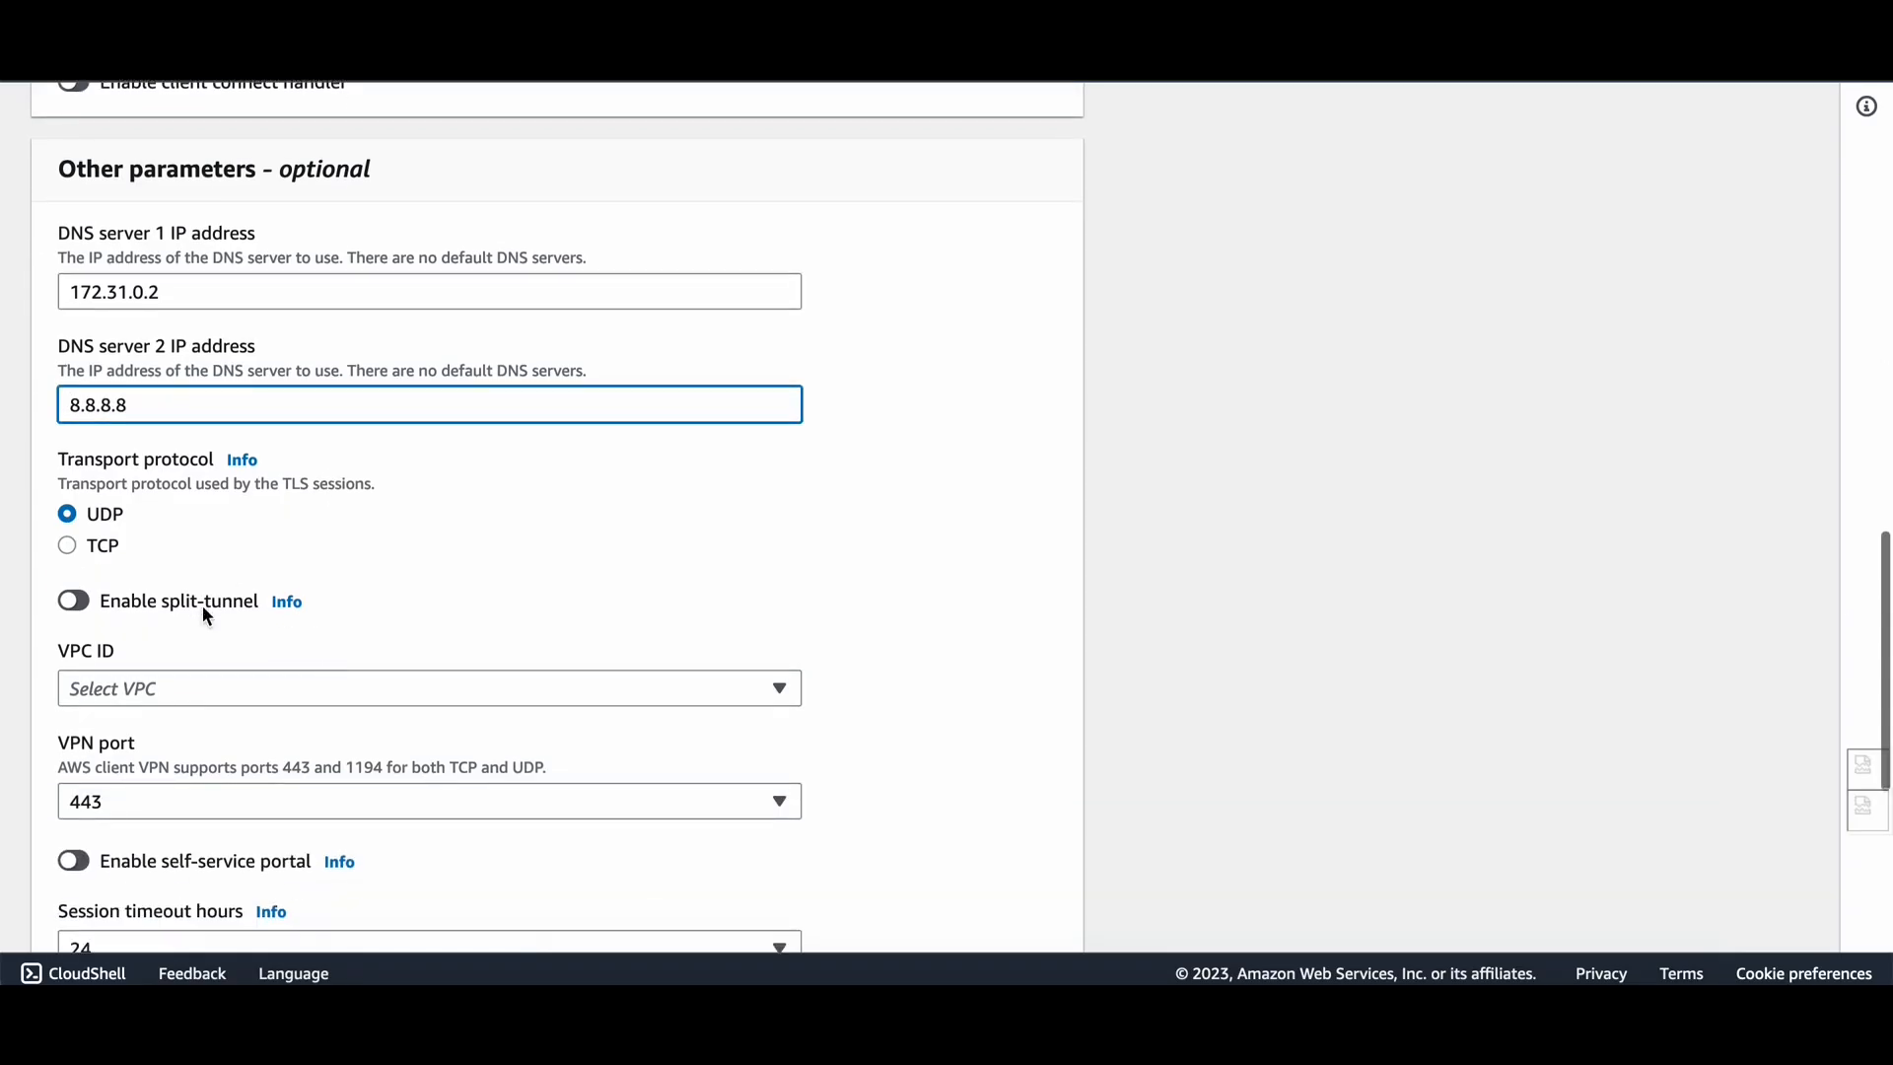
scroll(203, 605, "down", 1)
scroll(149, 458, "down", 2)
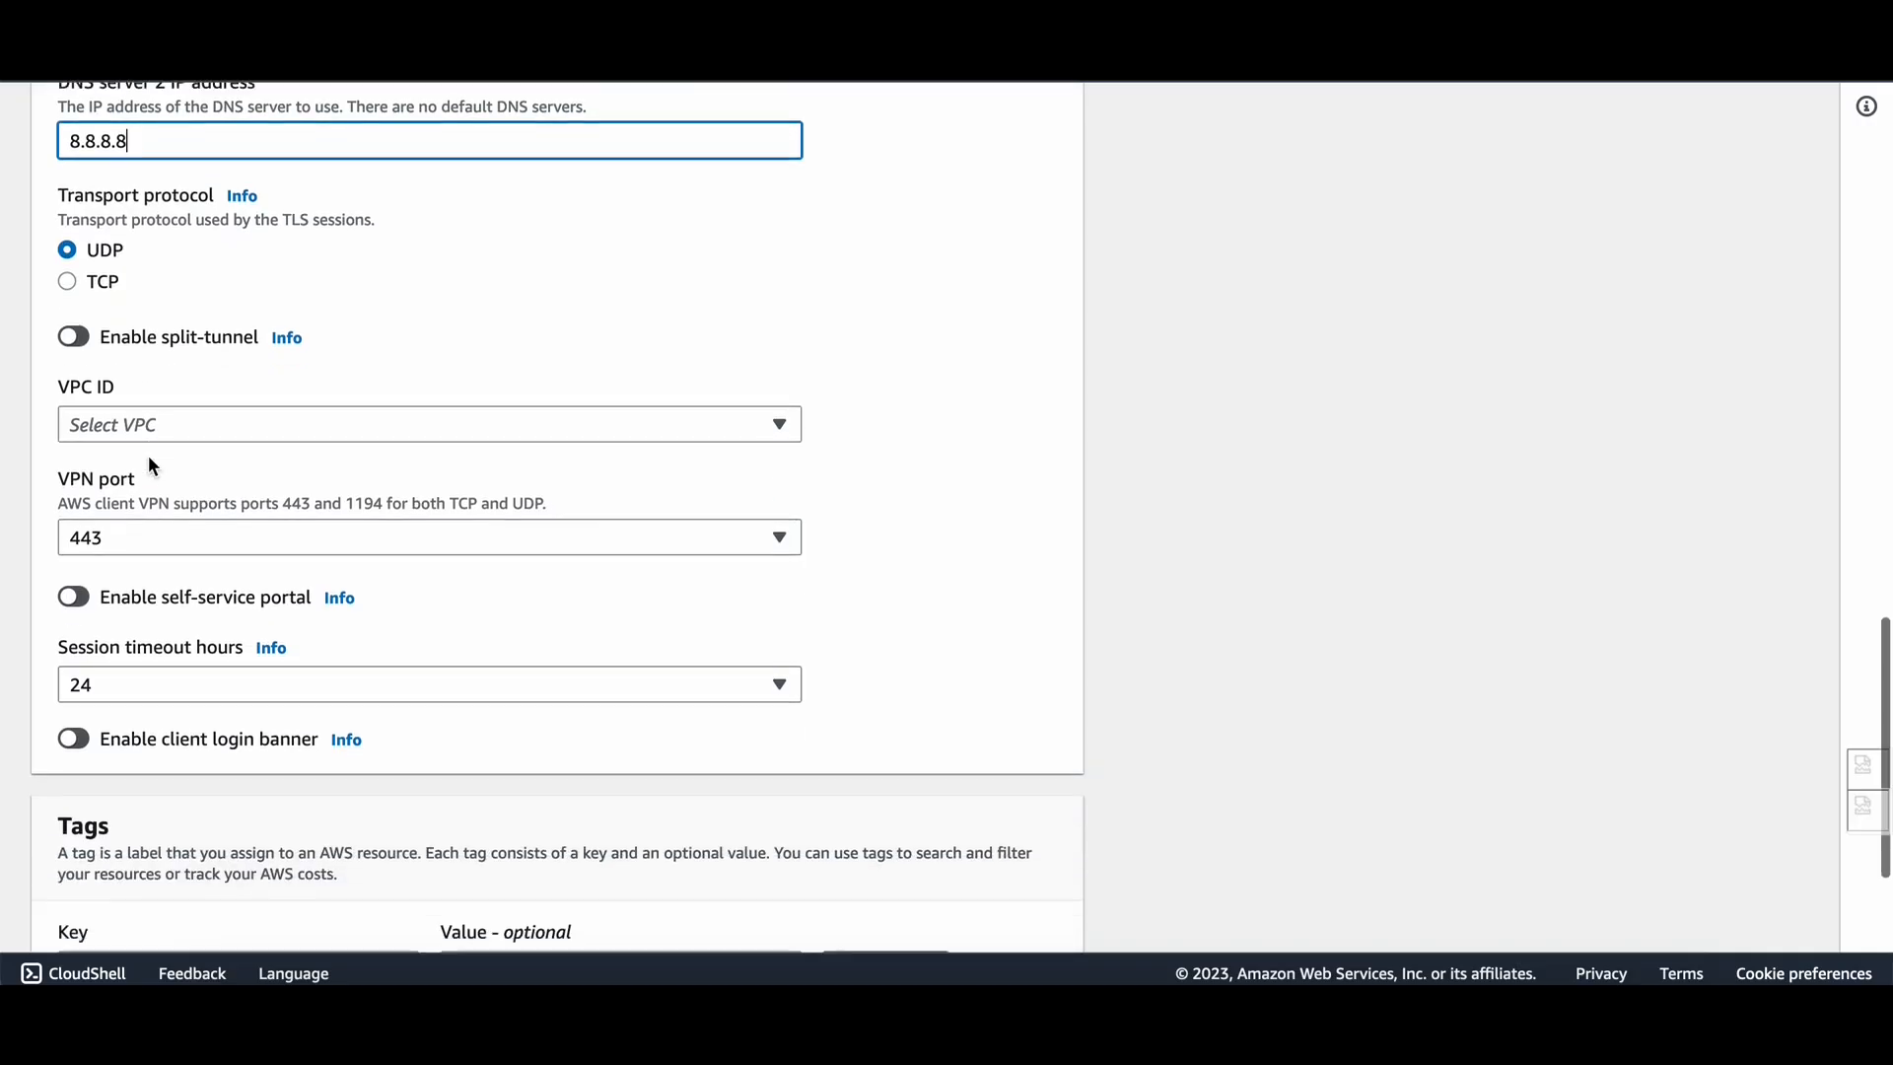
left_click(75, 331)
scroll(252, 450, "down", 1)
scroll(296, 360, "down", 1)
scroll(285, 341, "down", 1)
scroll(355, 209, "up", 1)
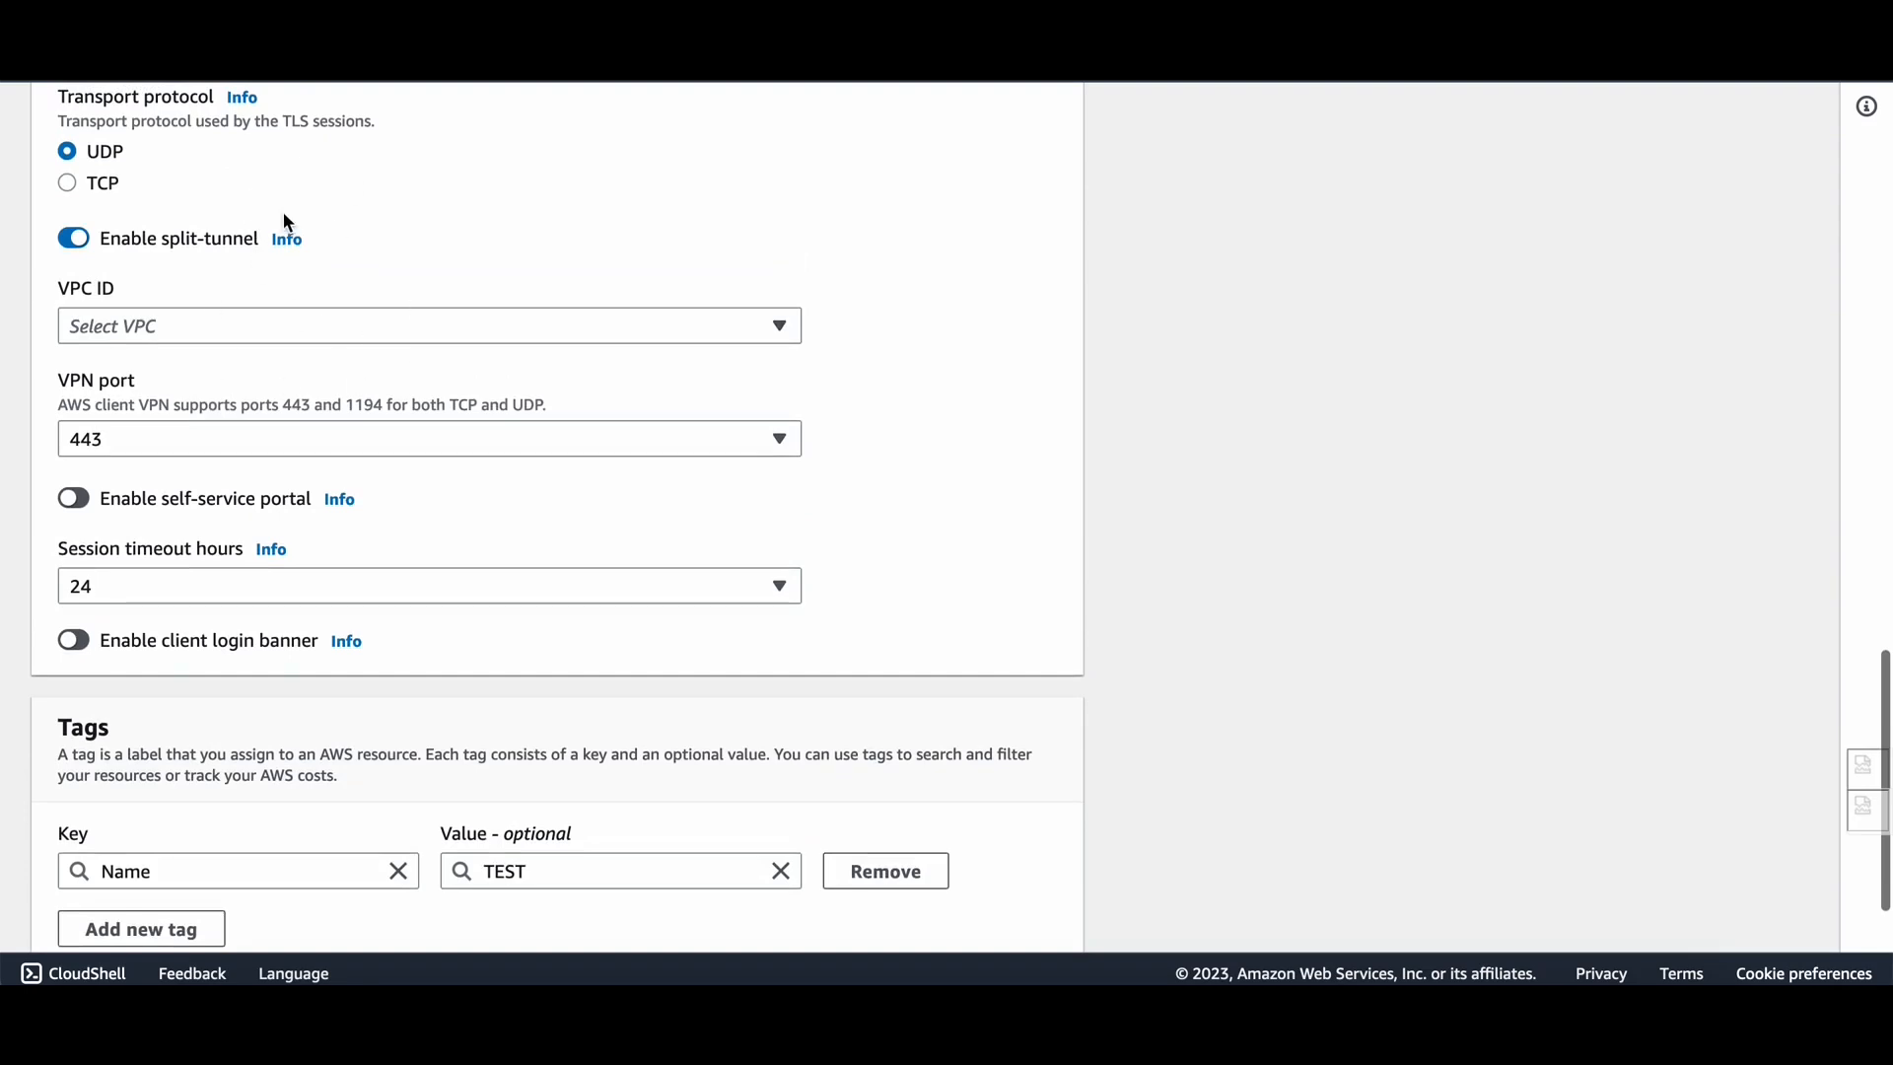
scroll(357, 212, "up", 1)
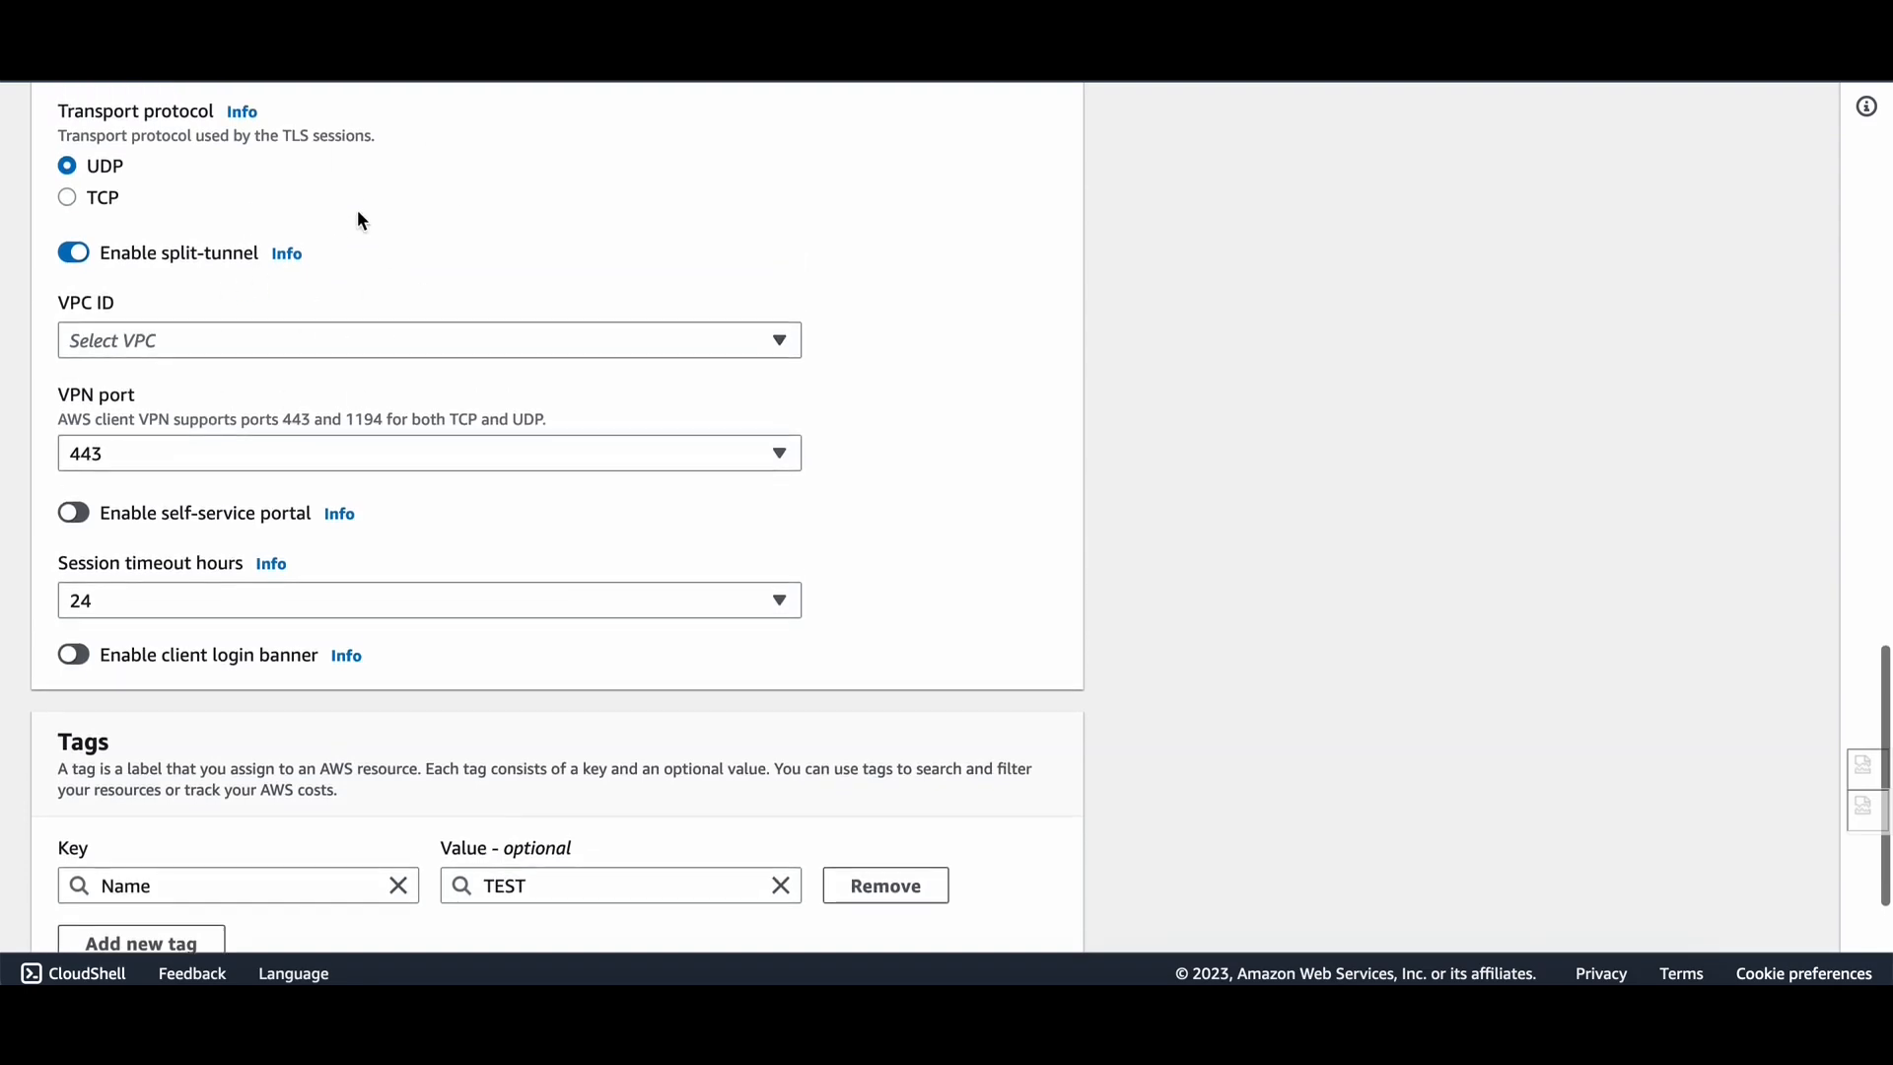
scroll(94, 395, "down", 1)
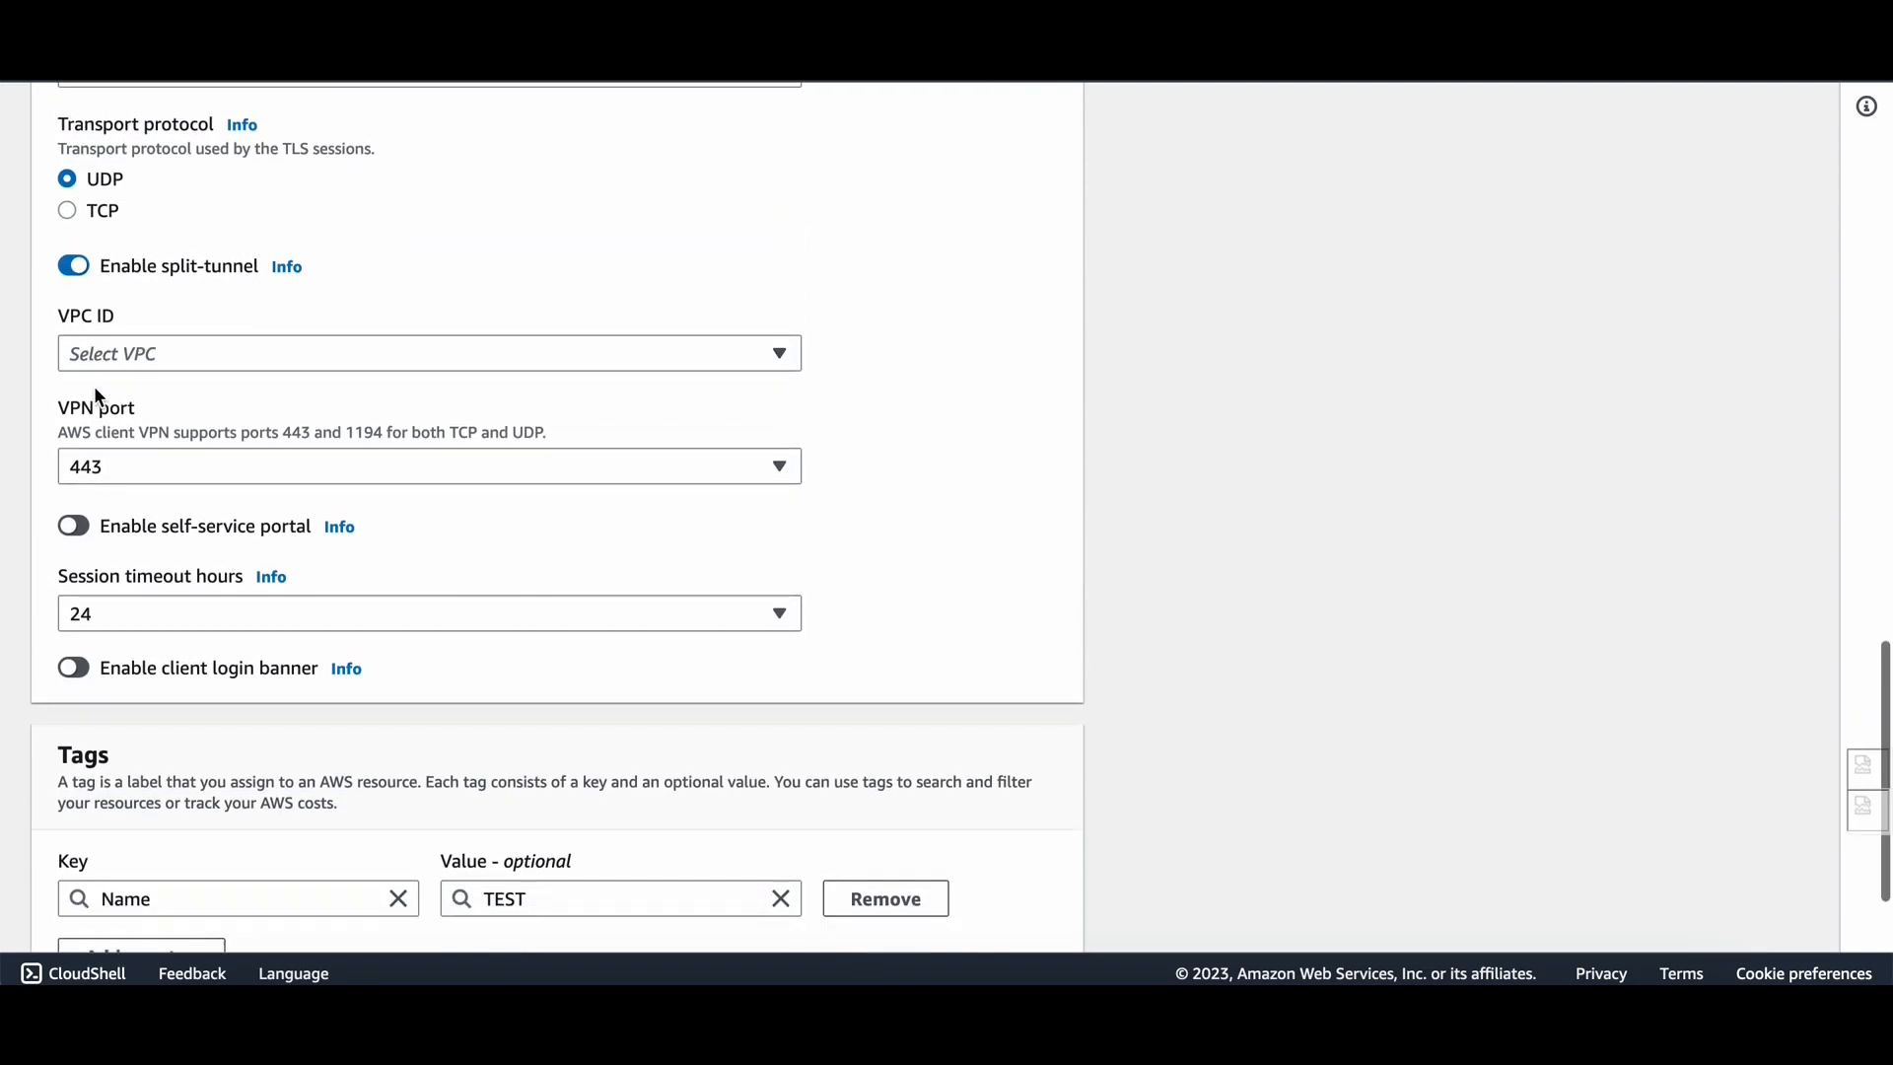
scroll(198, 306, "down", 1)
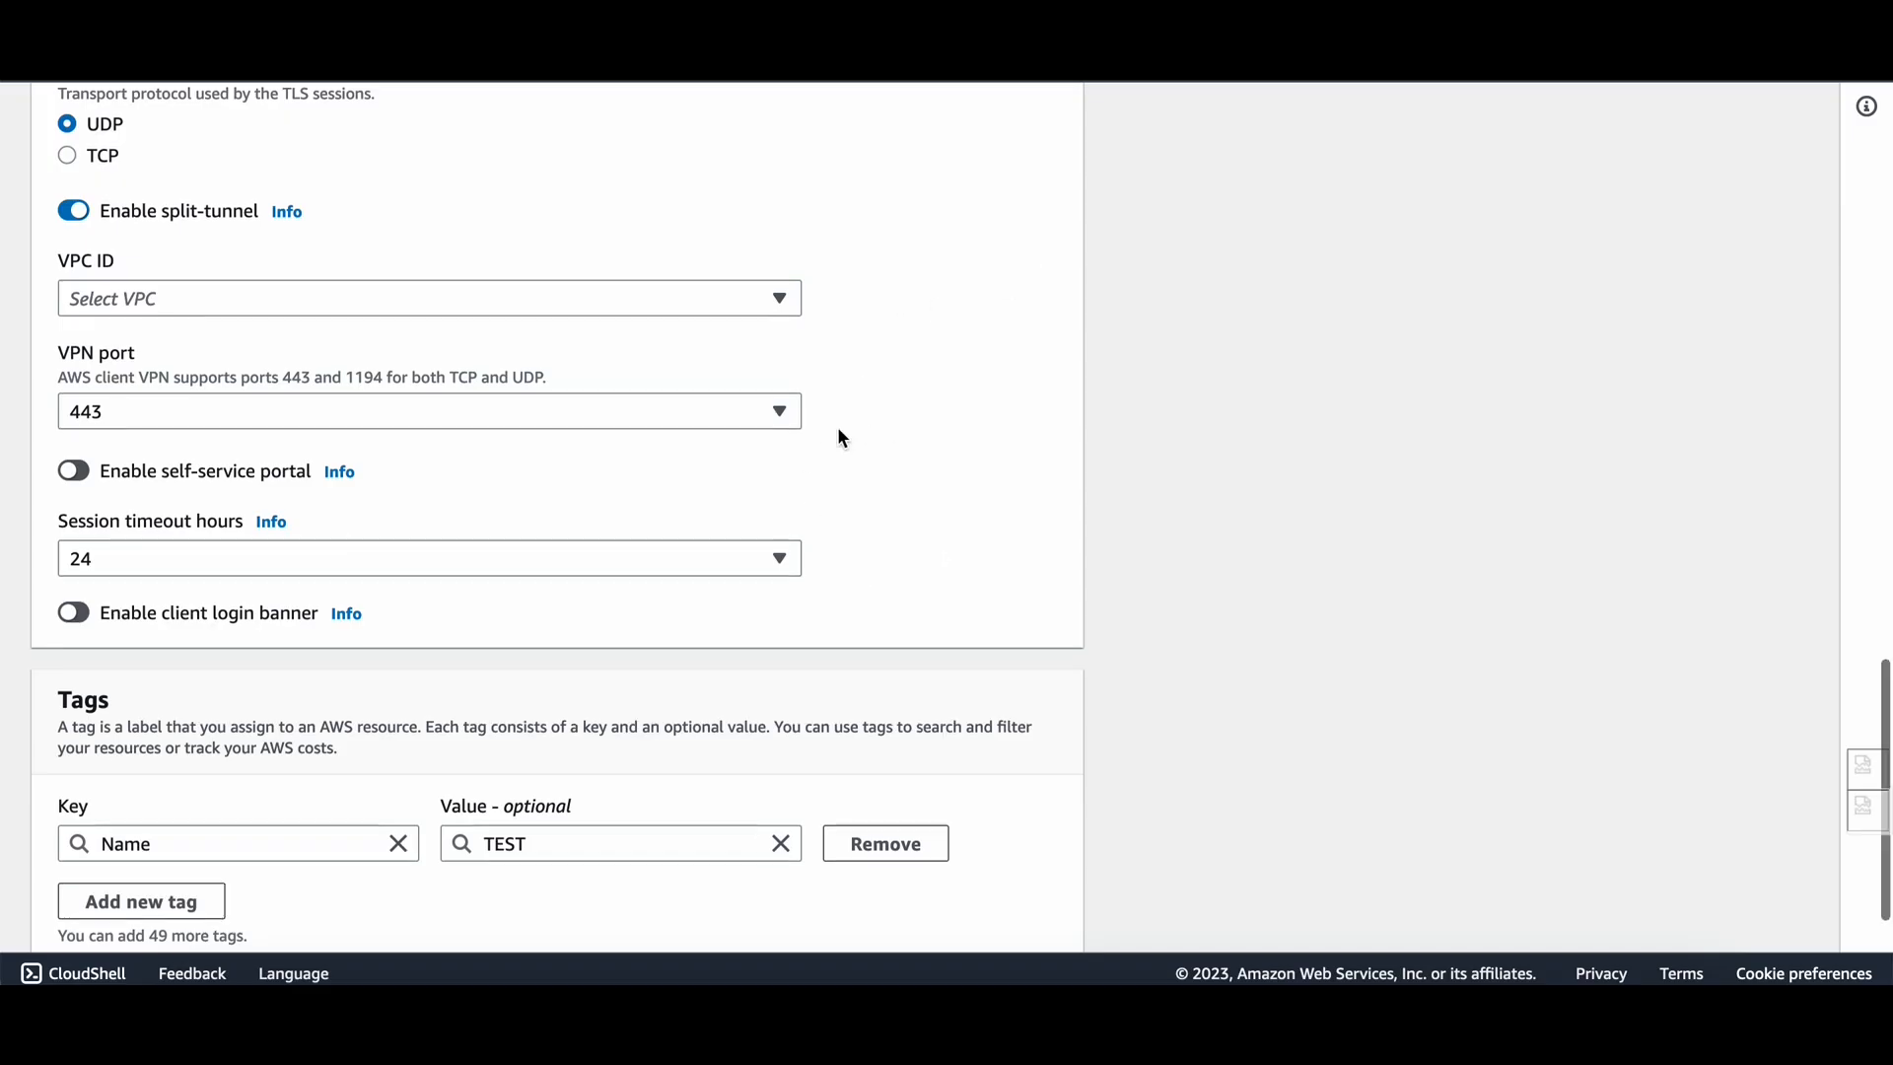
scroll(841, 436, "down", 1)
scroll(841, 436, "up", 1)
scroll(382, 327, "up", 5)
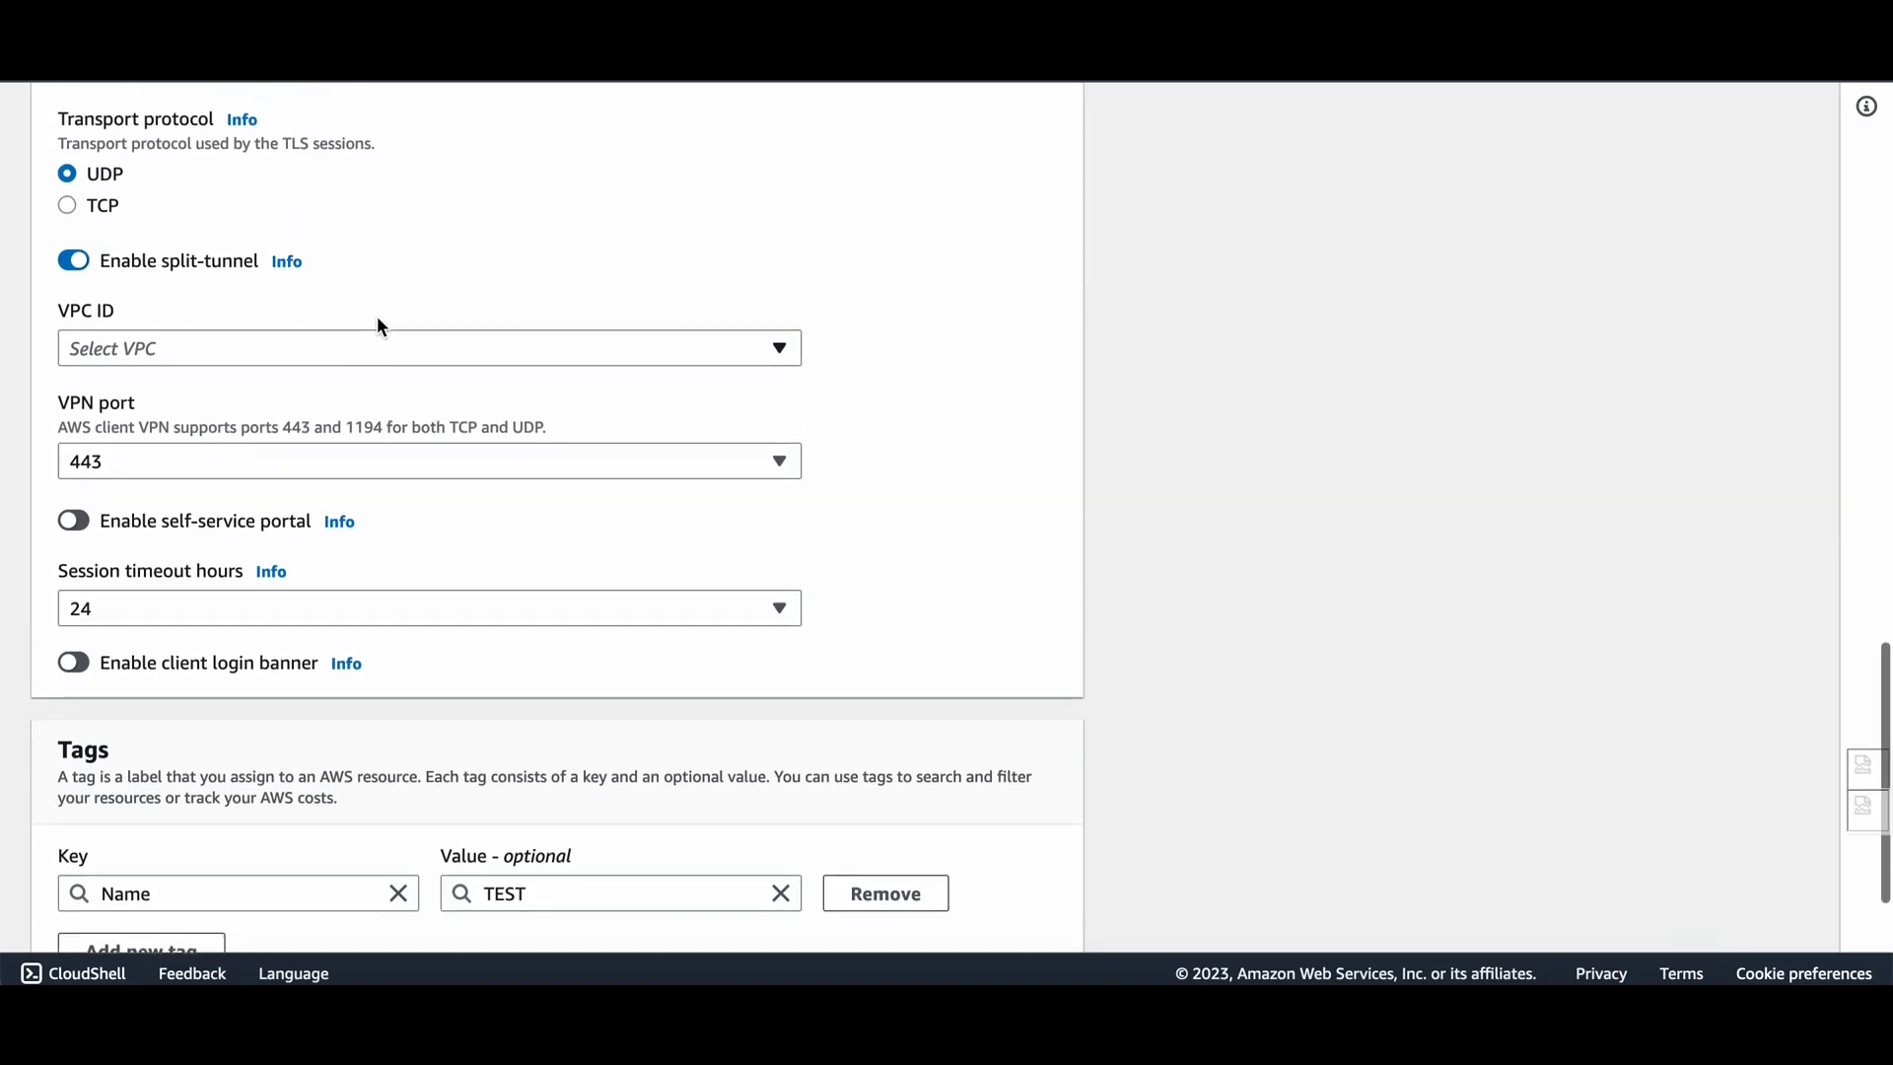
scroll(381, 327, "down", 3)
scroll(402, 702, "down", 3)
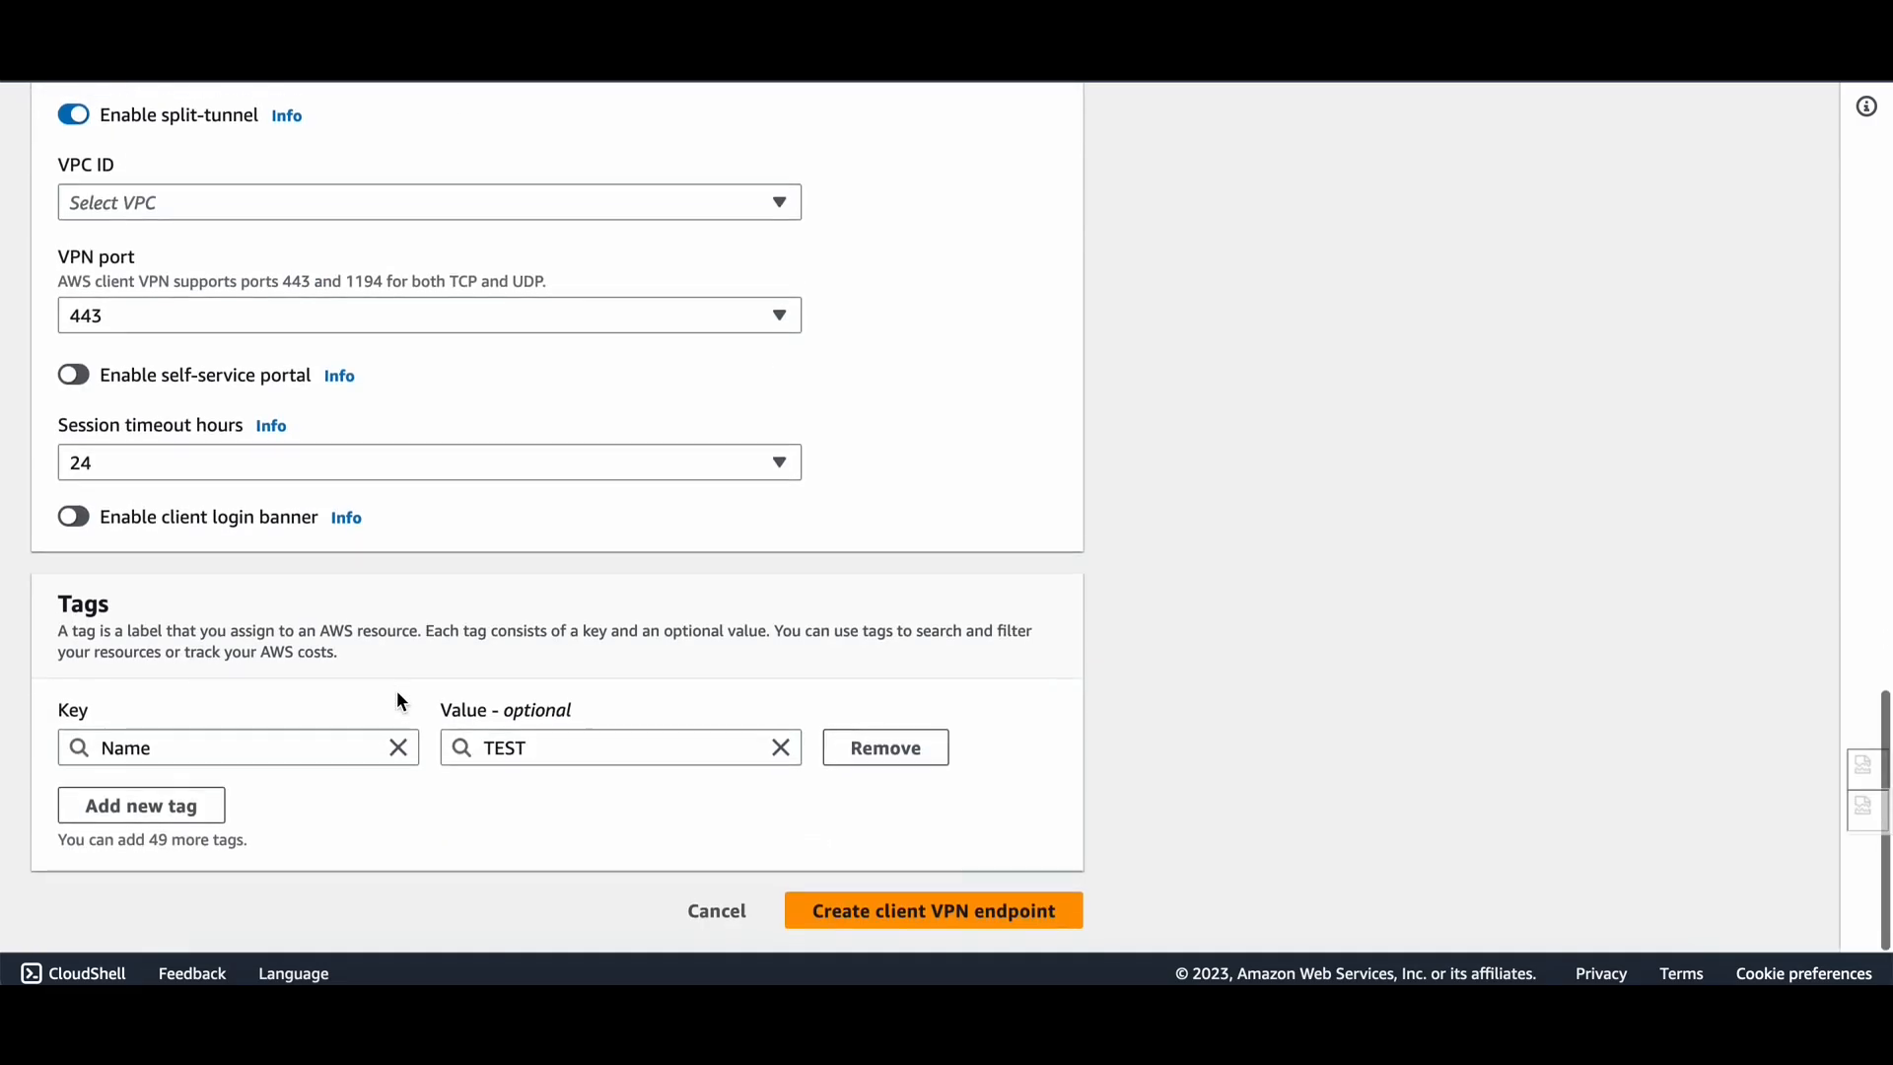
scroll(399, 680, "up", 4)
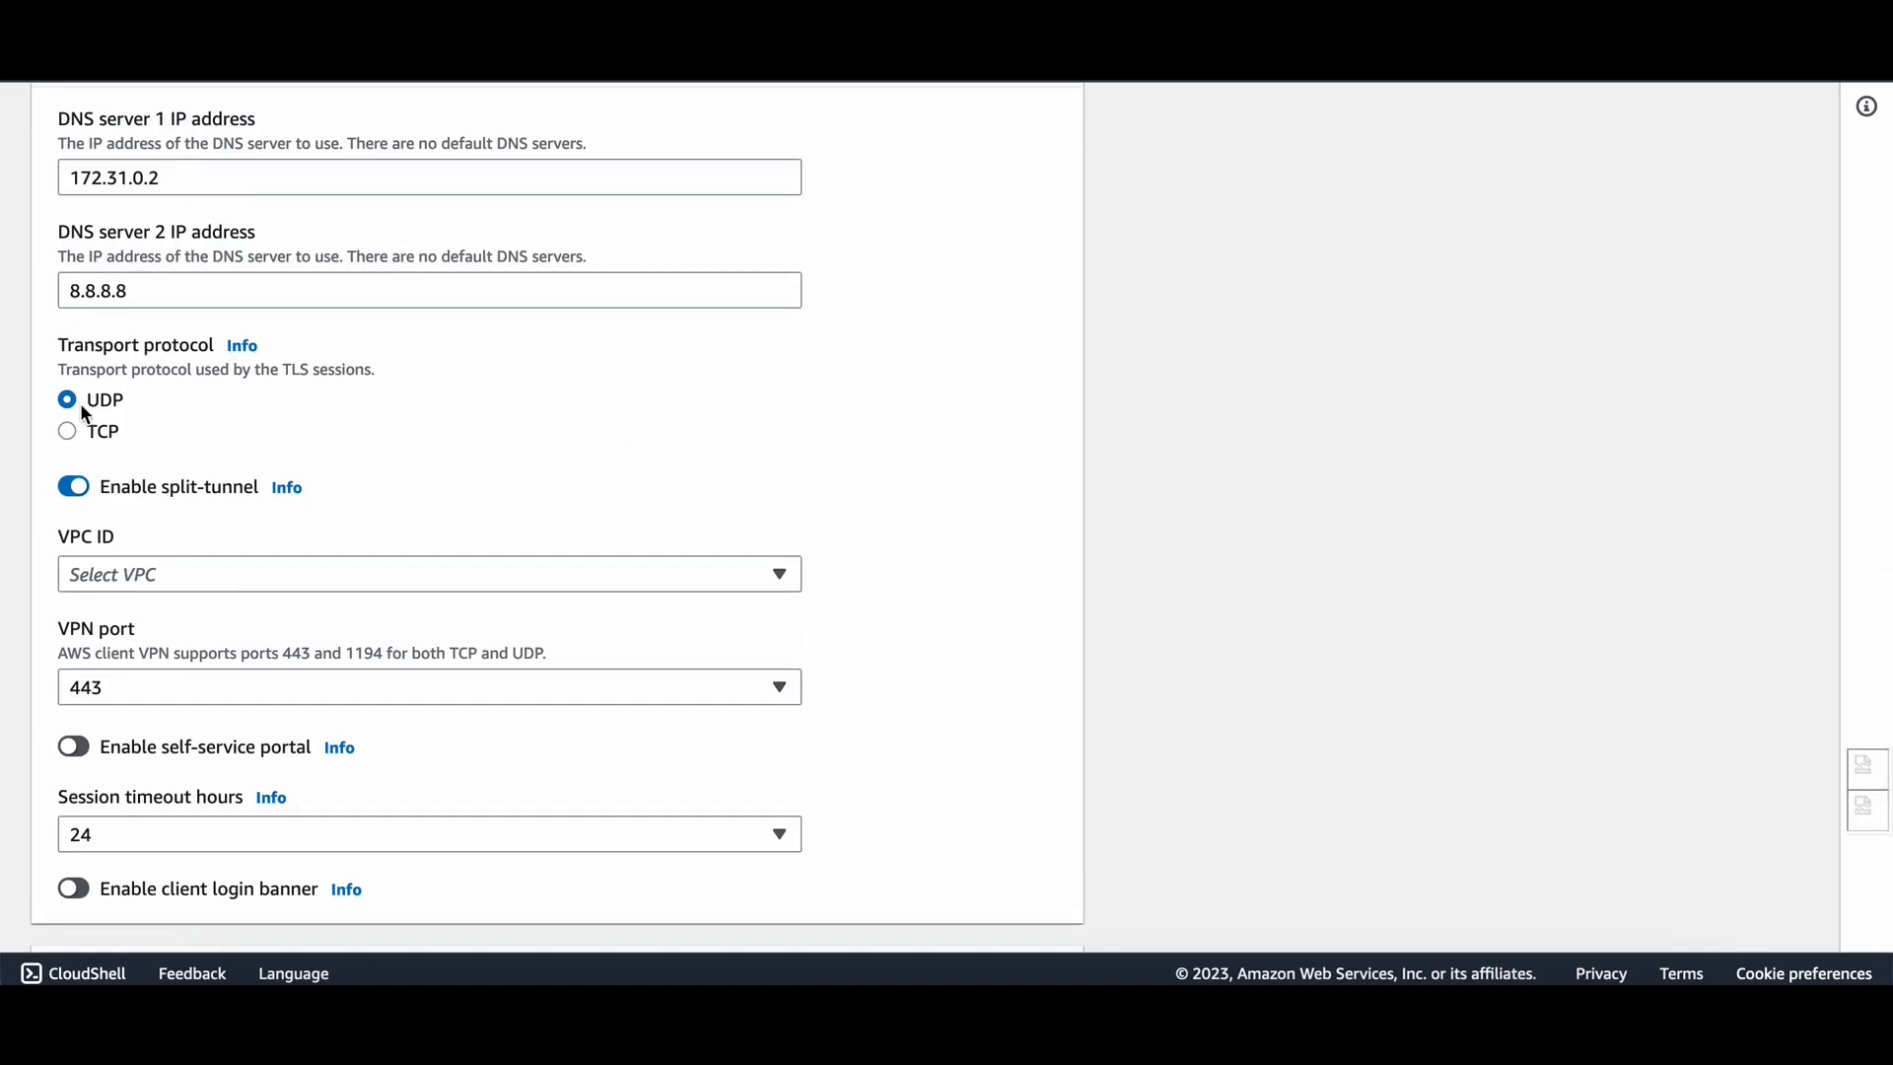
scroll(182, 595, "down", 1)
Set the endpoint's VPC ID to vpc-03212f5b1e87f83d4.
left_click(222, 524)
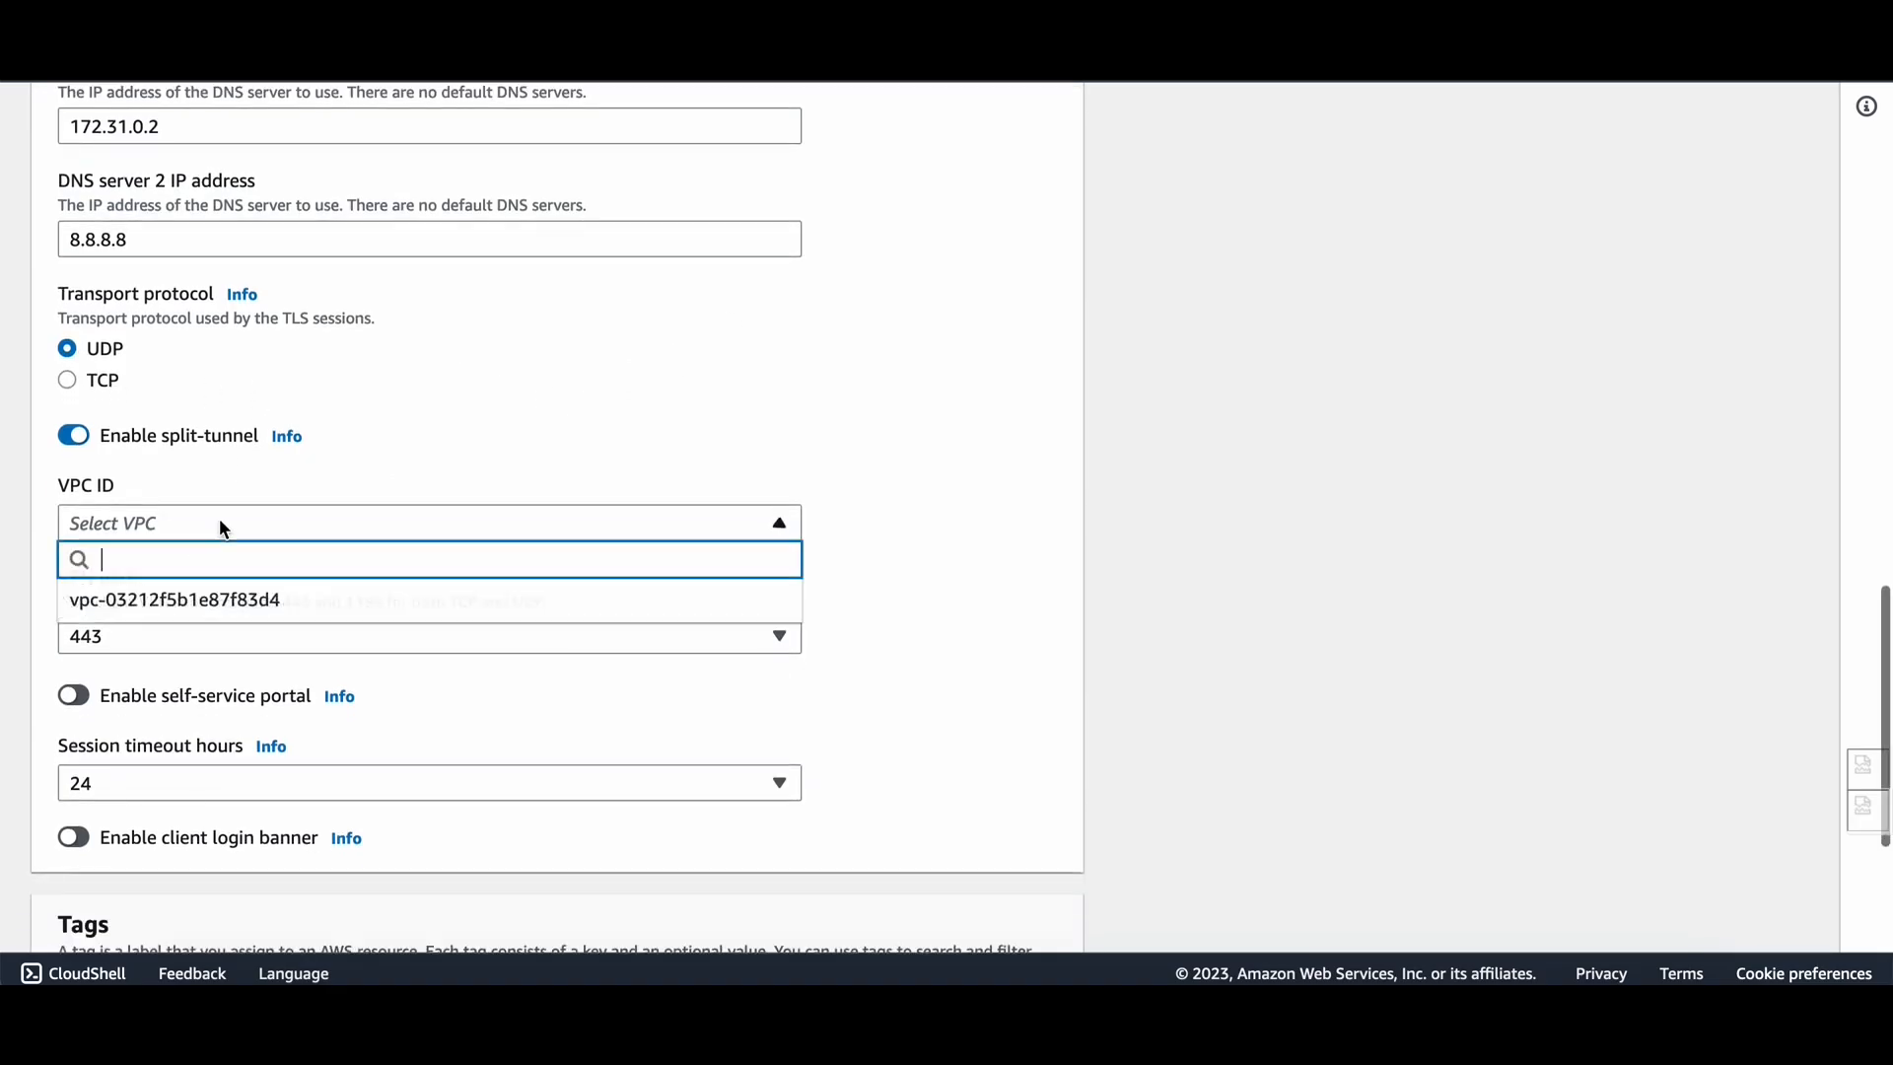
left_click(235, 600)
scroll(365, 666, "down", 2)
Apply security group launch-wizard-2 (sg-0953187db48d58004) and select its ID to copy.
left_click(410, 550)
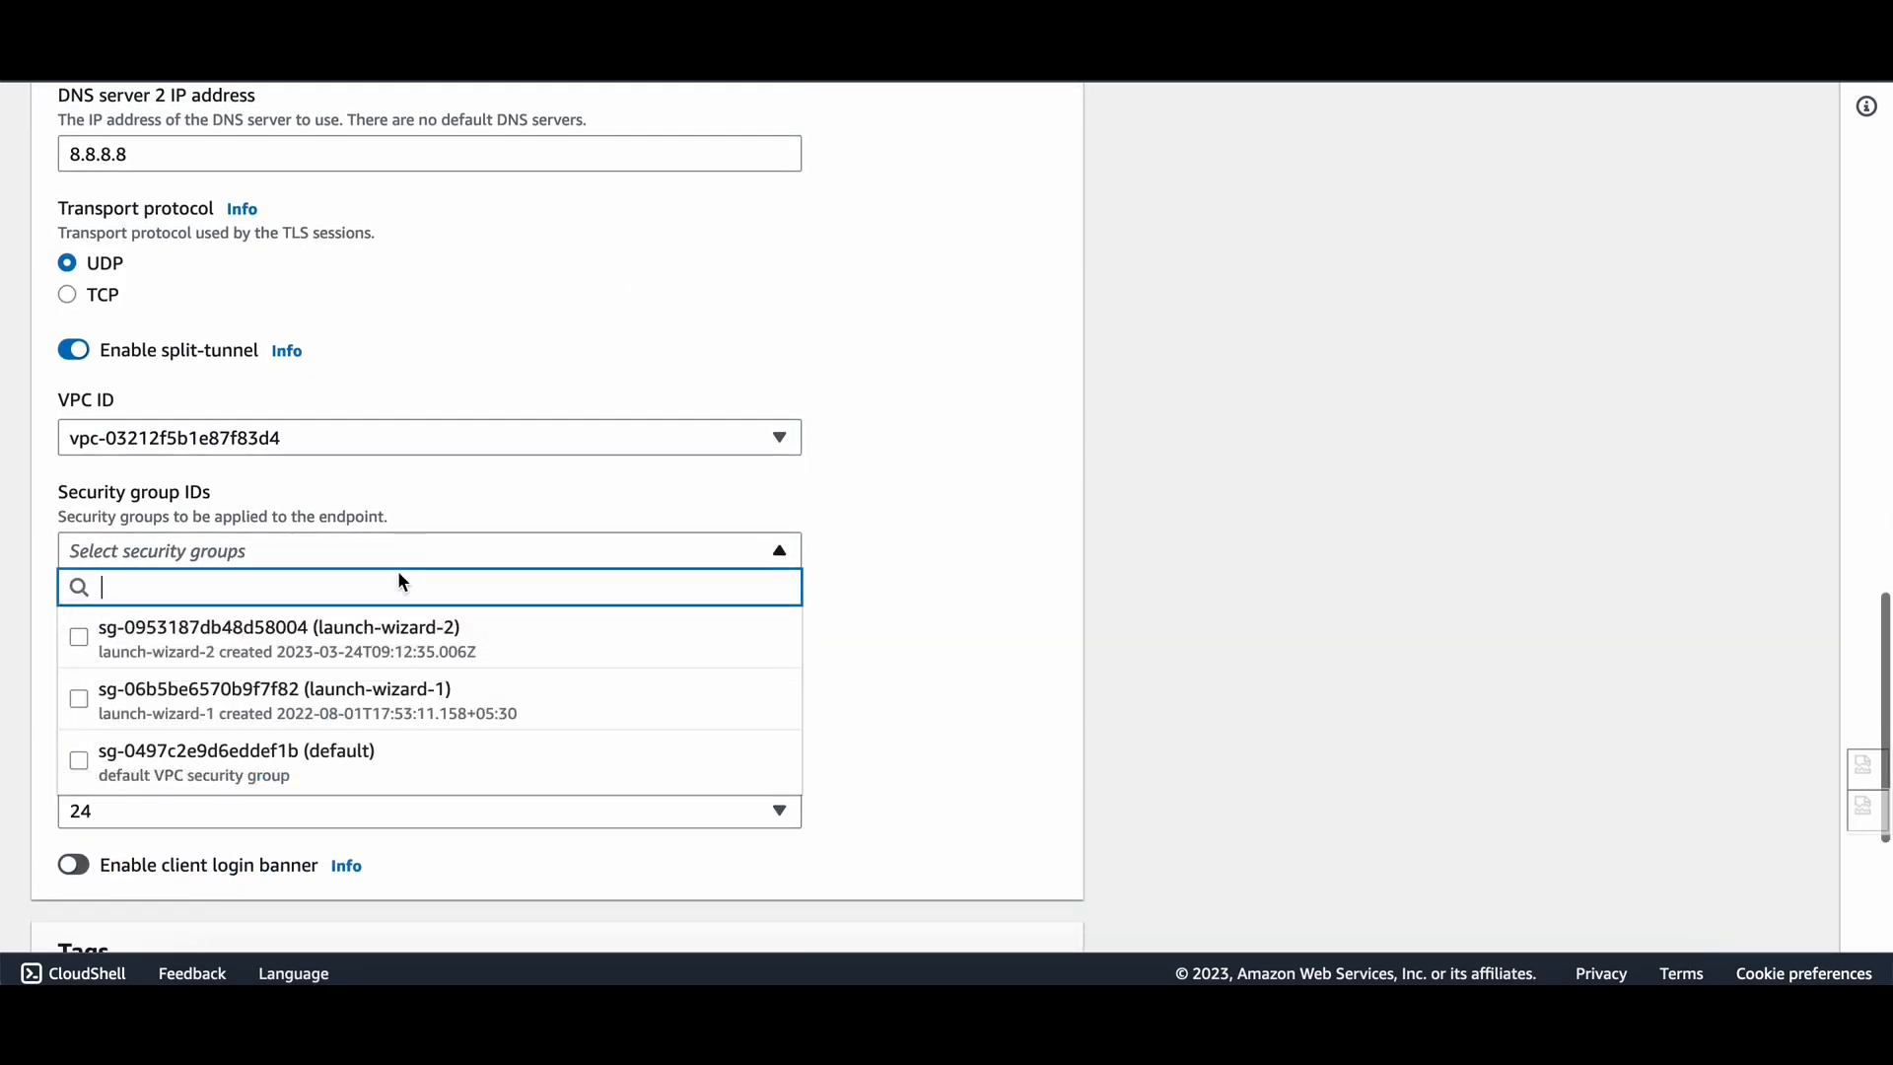
scroll(356, 670, "down", 1)
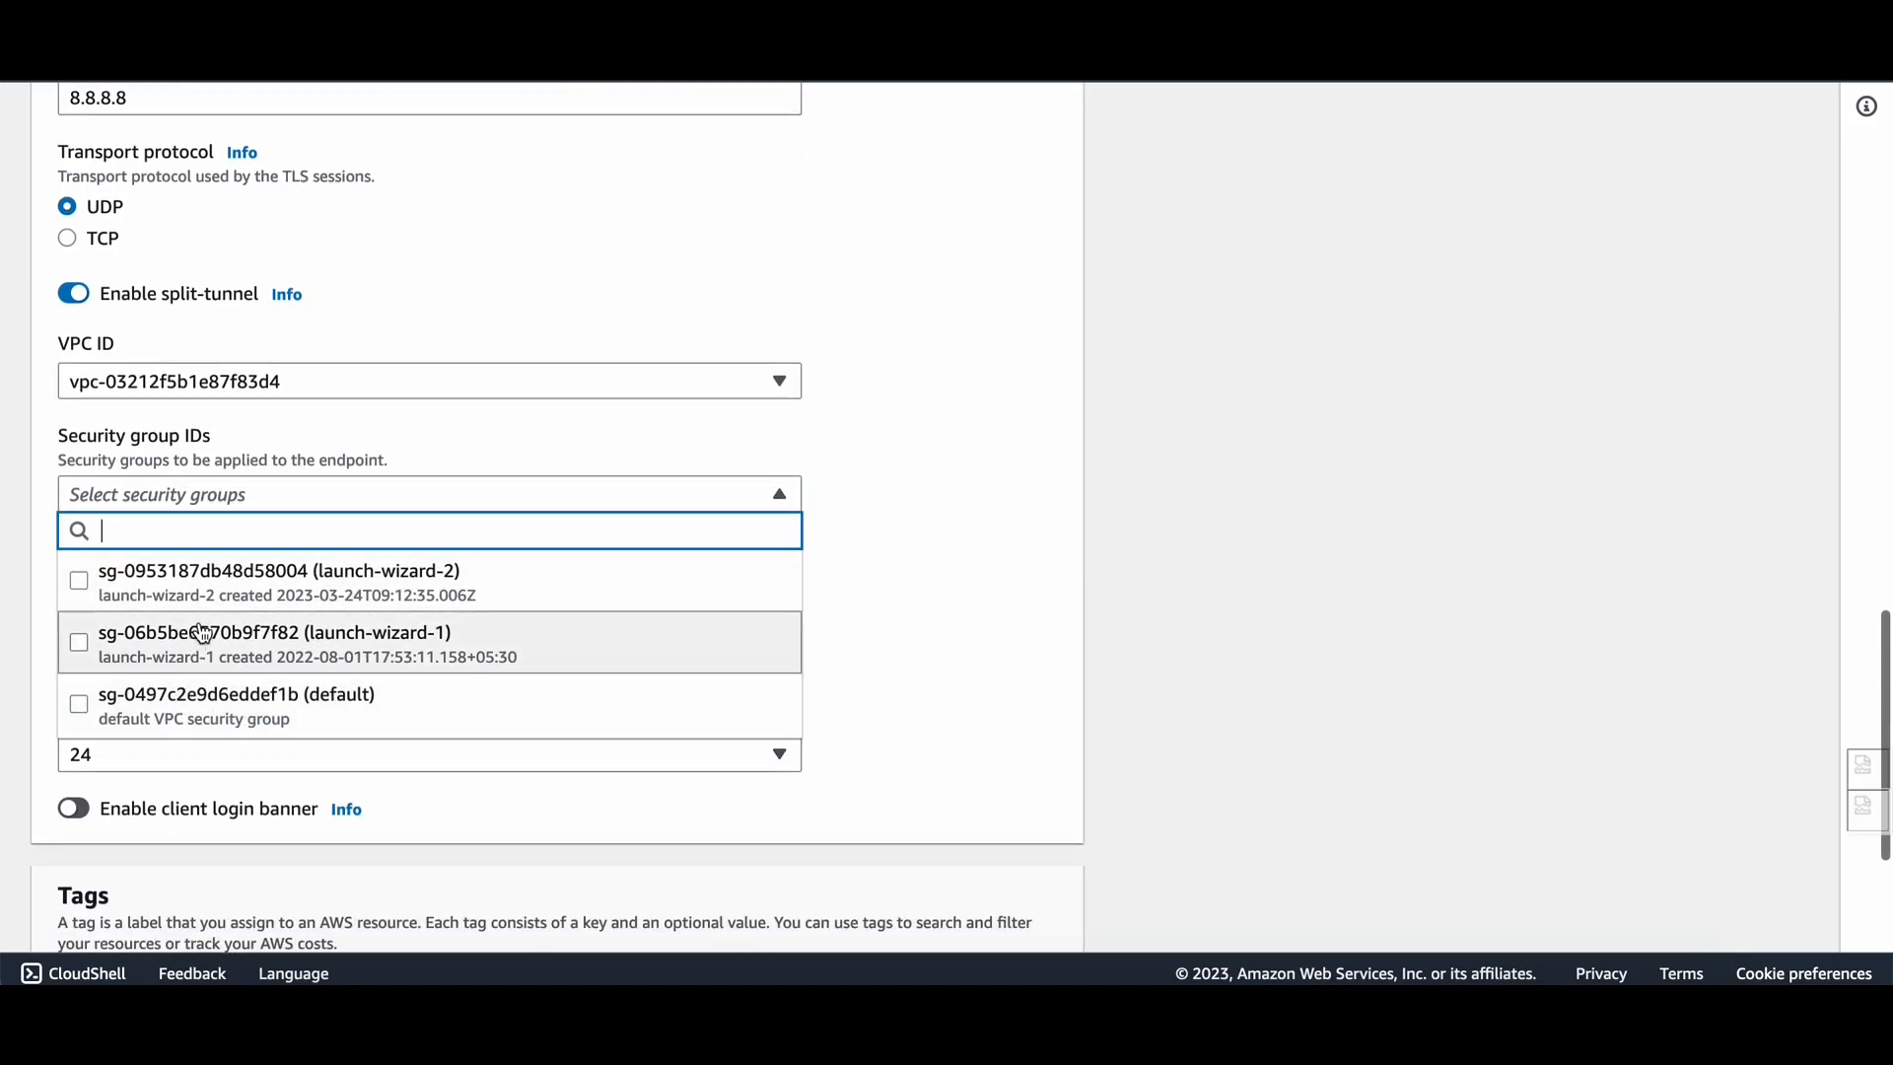
left_click(265, 599)
left_click(915, 667)
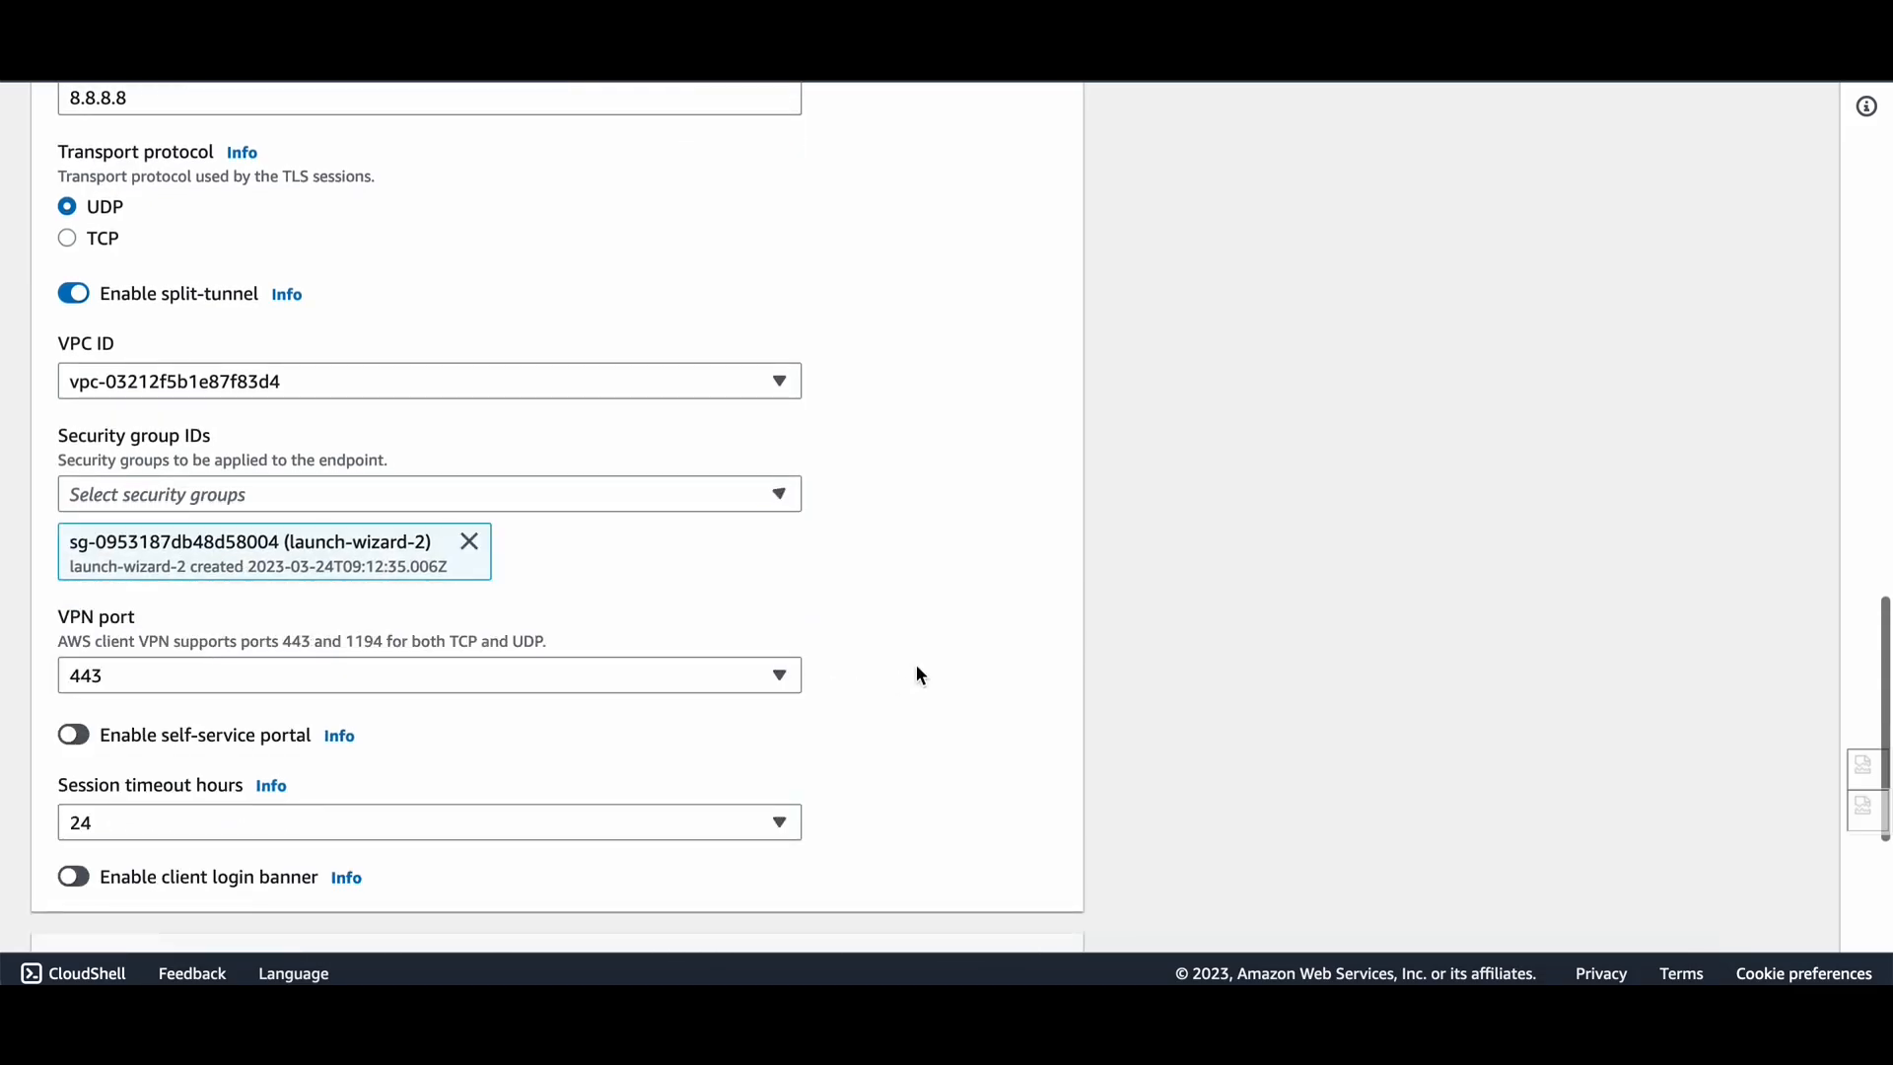
scroll(541, 846, "down", 1)
scroll(542, 846, "down", 3)
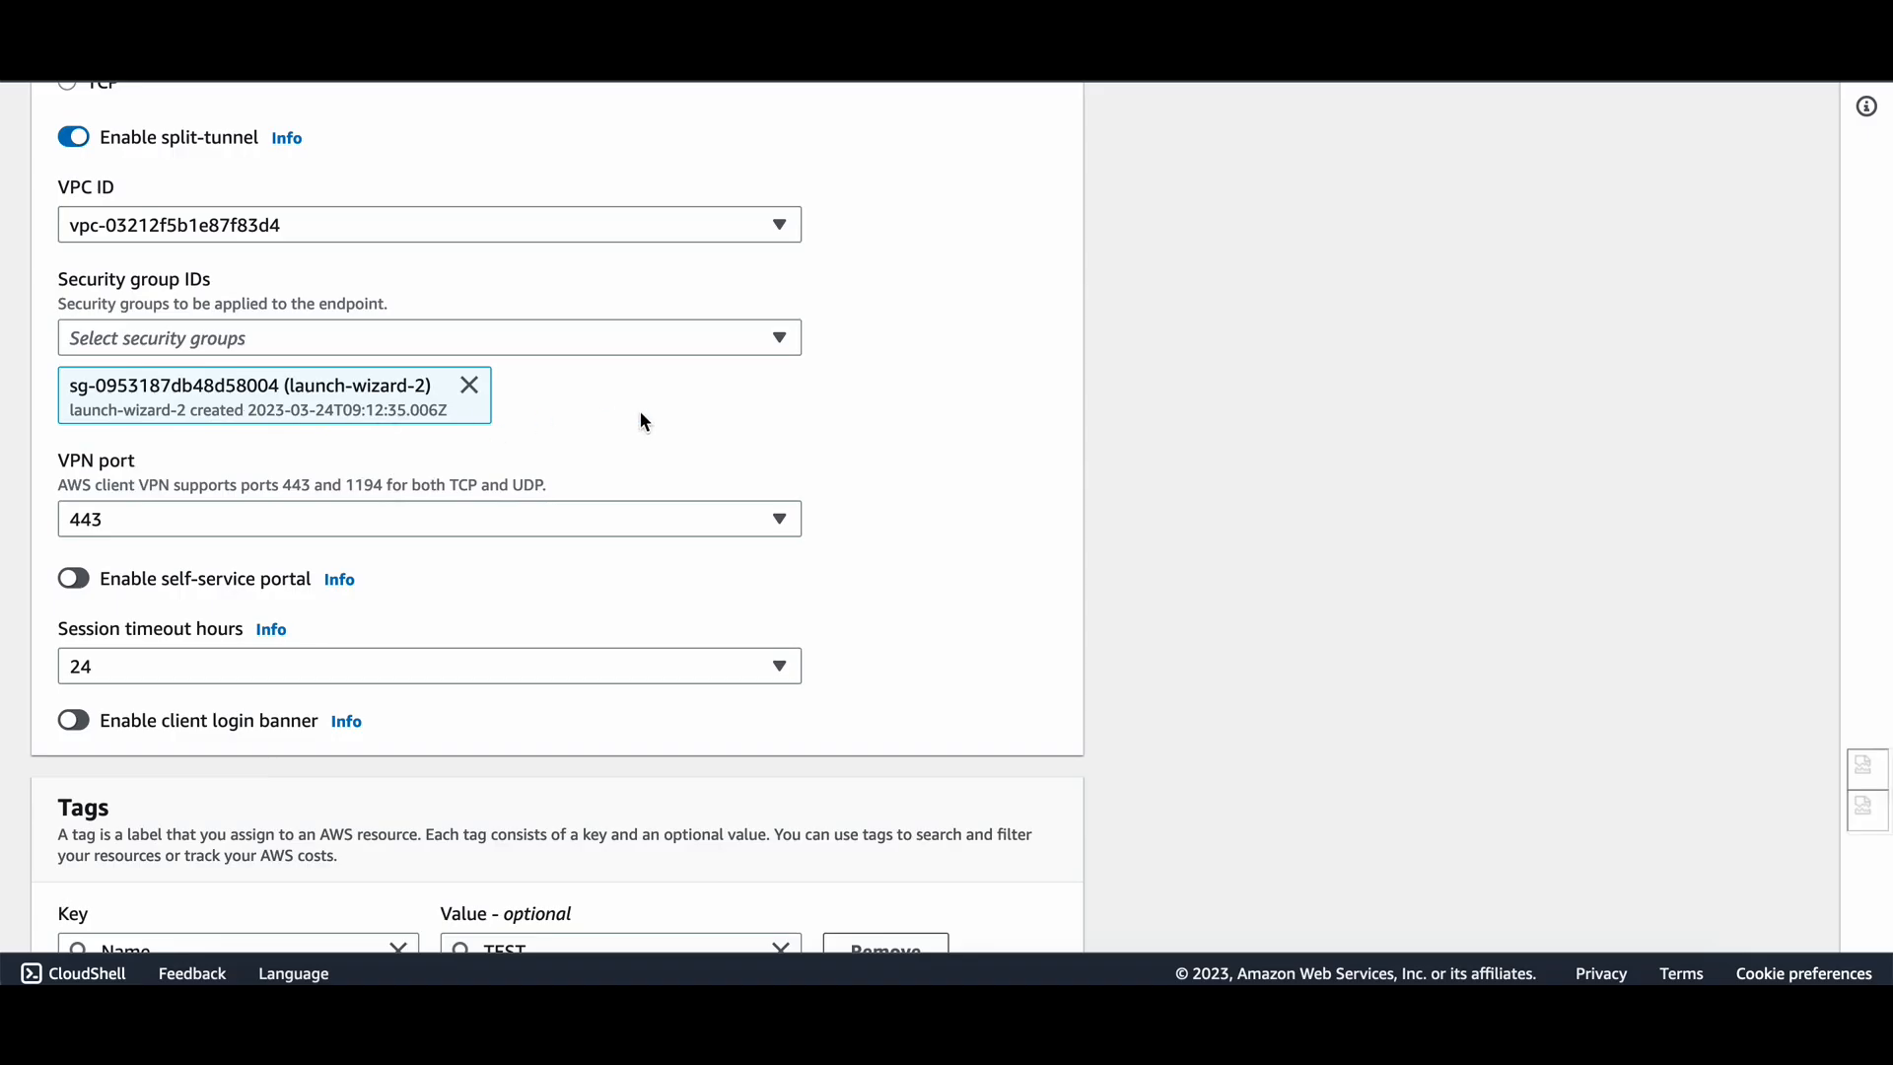
left_click_drag(74, 388, 287, 386)
key("ctrl+c")
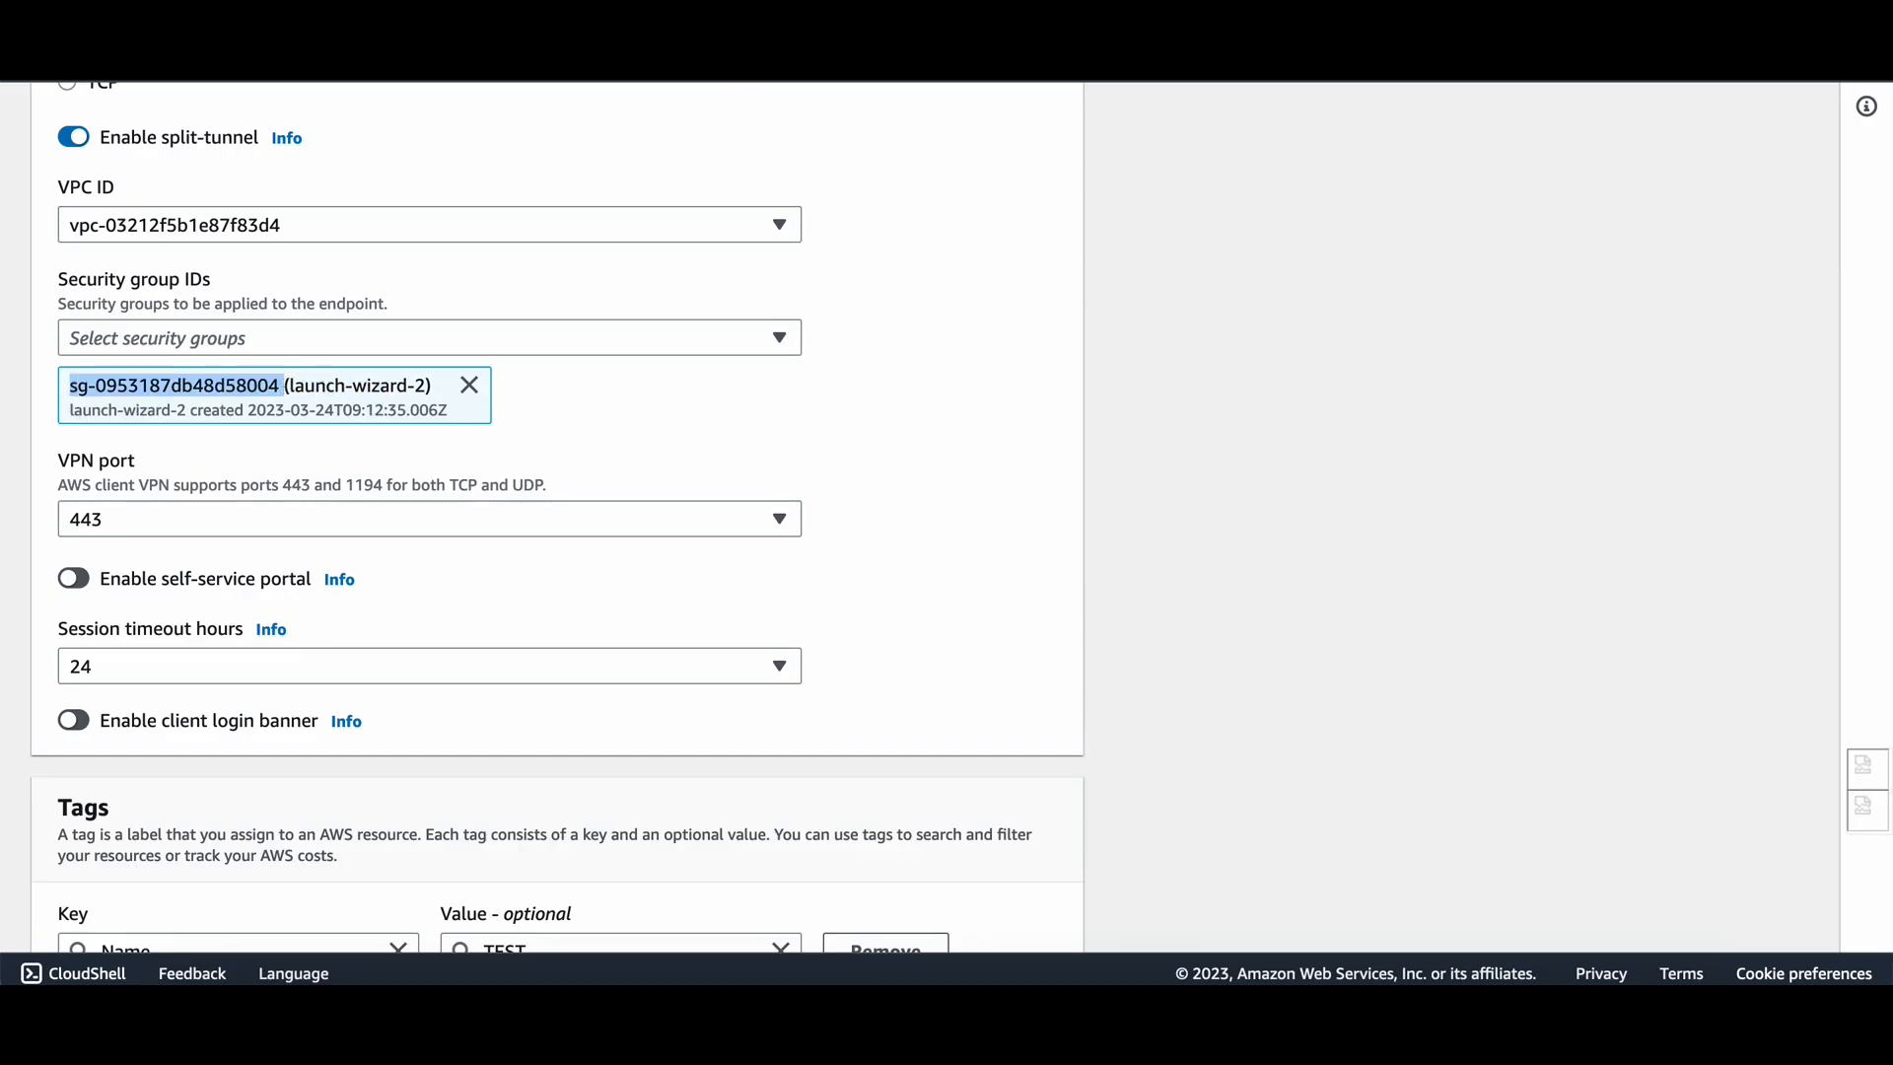
Filter the Security Groups list by the copied launch-wizard-2 group ID.
left_click(217, 50)
scroll(86, 751, "down", 4)
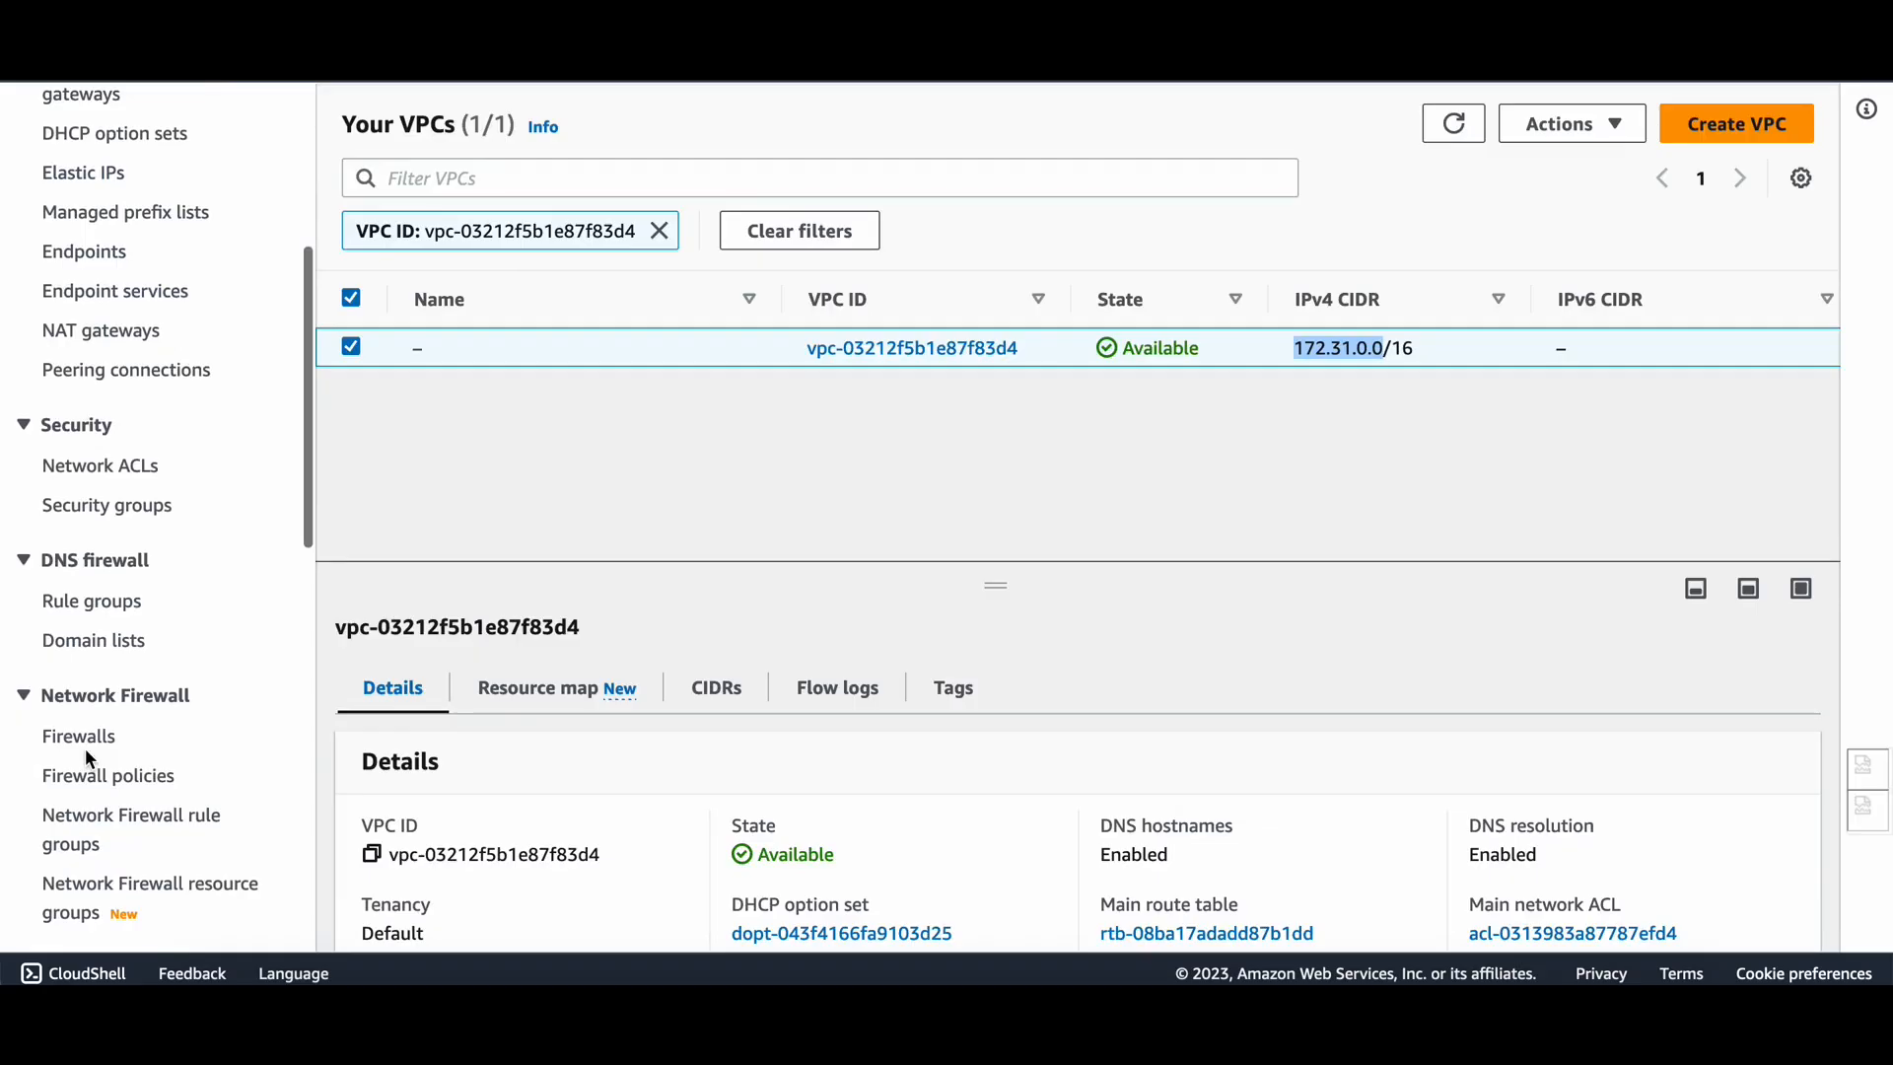
scroll(85, 748, "down", 1)
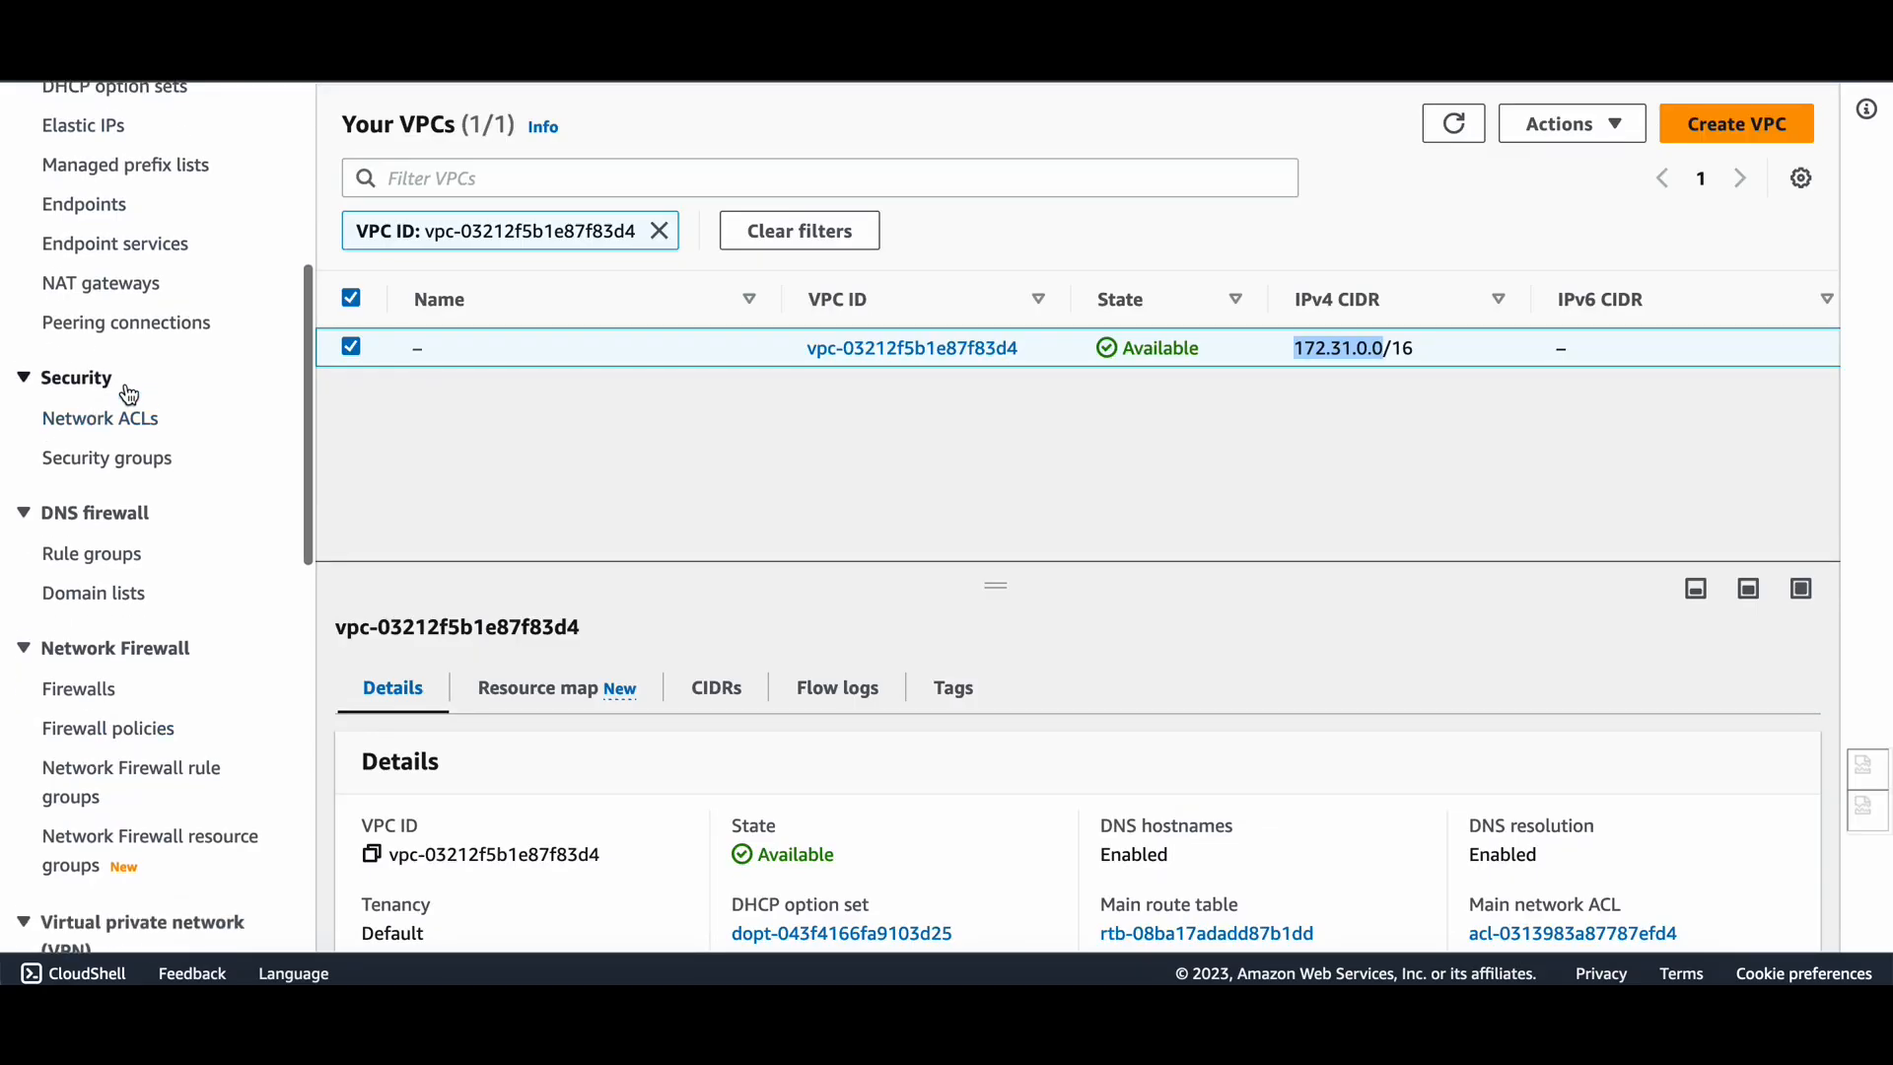
scroll(128, 395, "down", 1)
left_click(109, 432)
left_click(652, 186)
key("ctrl+v")
key("Return")
left_click(805, 361)
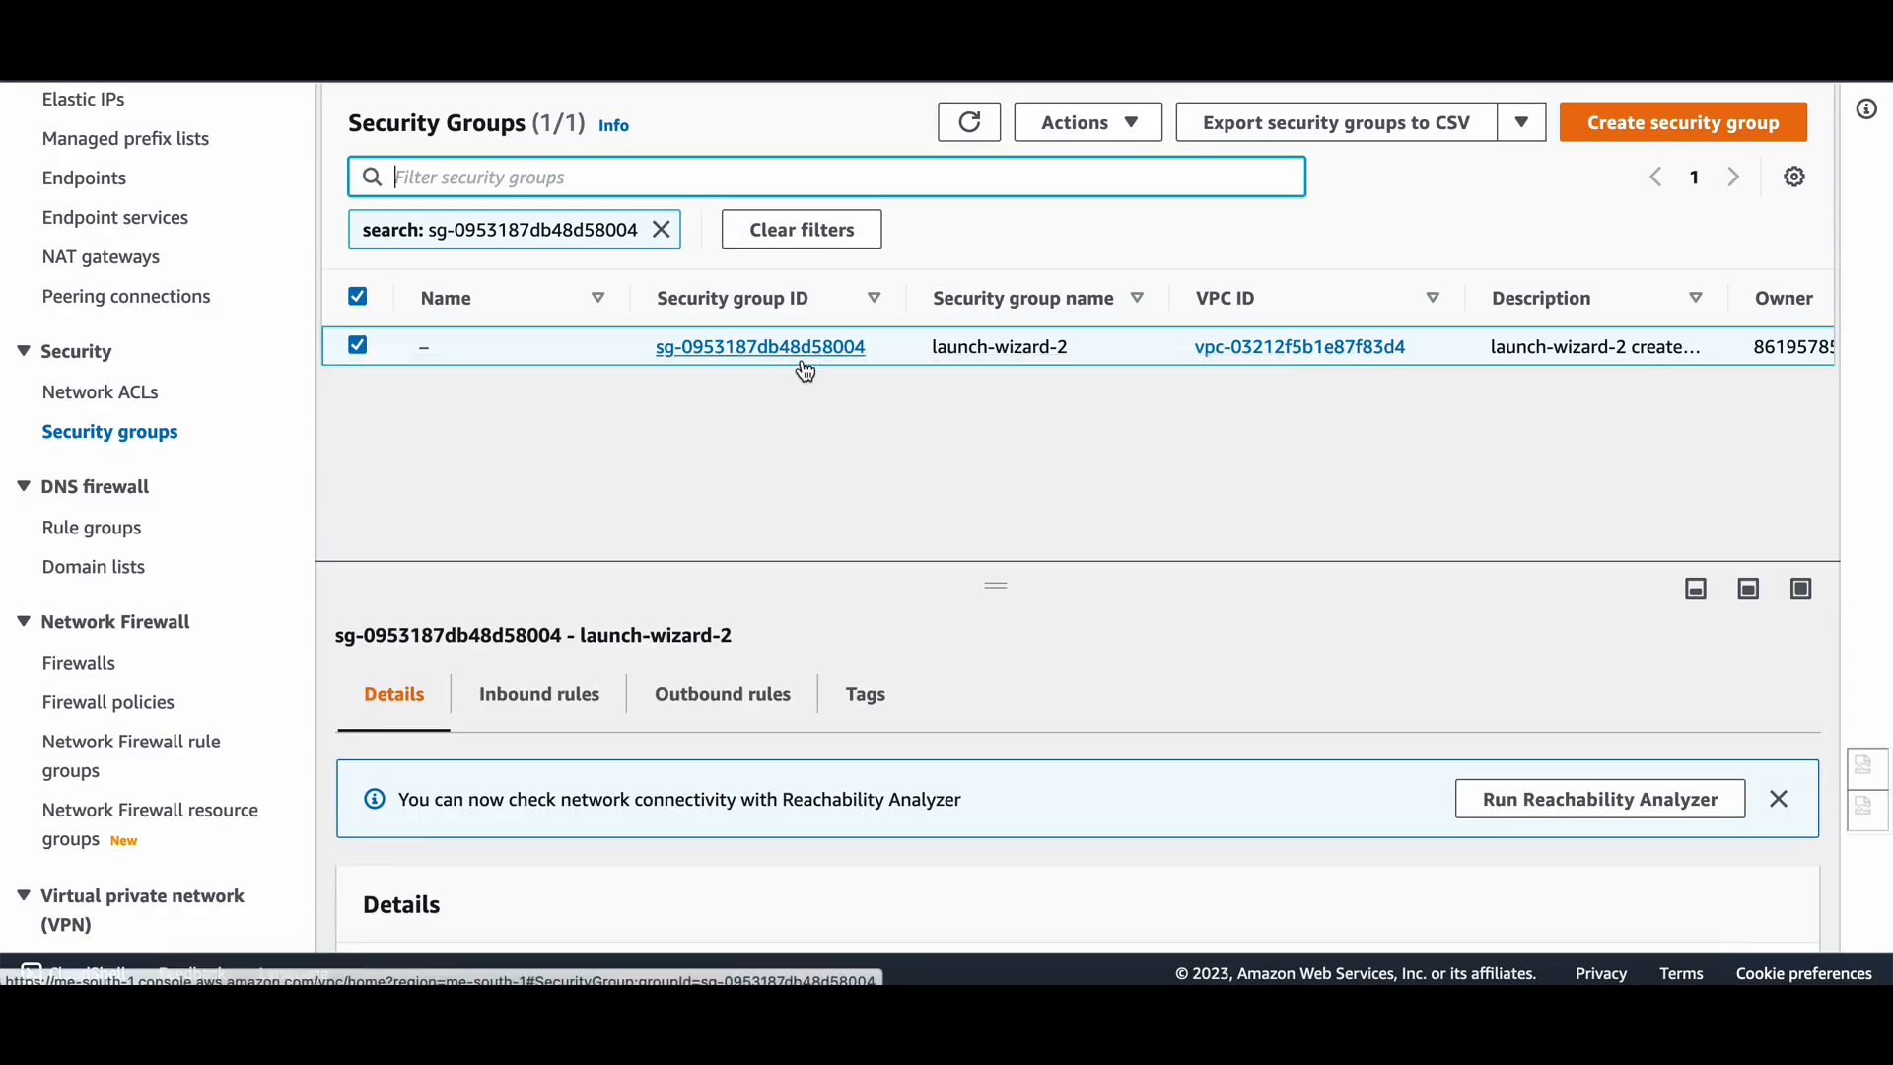
Check launch-wizard-2's outbound and inbound rules, then create the TEST Client VPN endpoint.
left_click(714, 702)
scroll(730, 743, "down", 2)
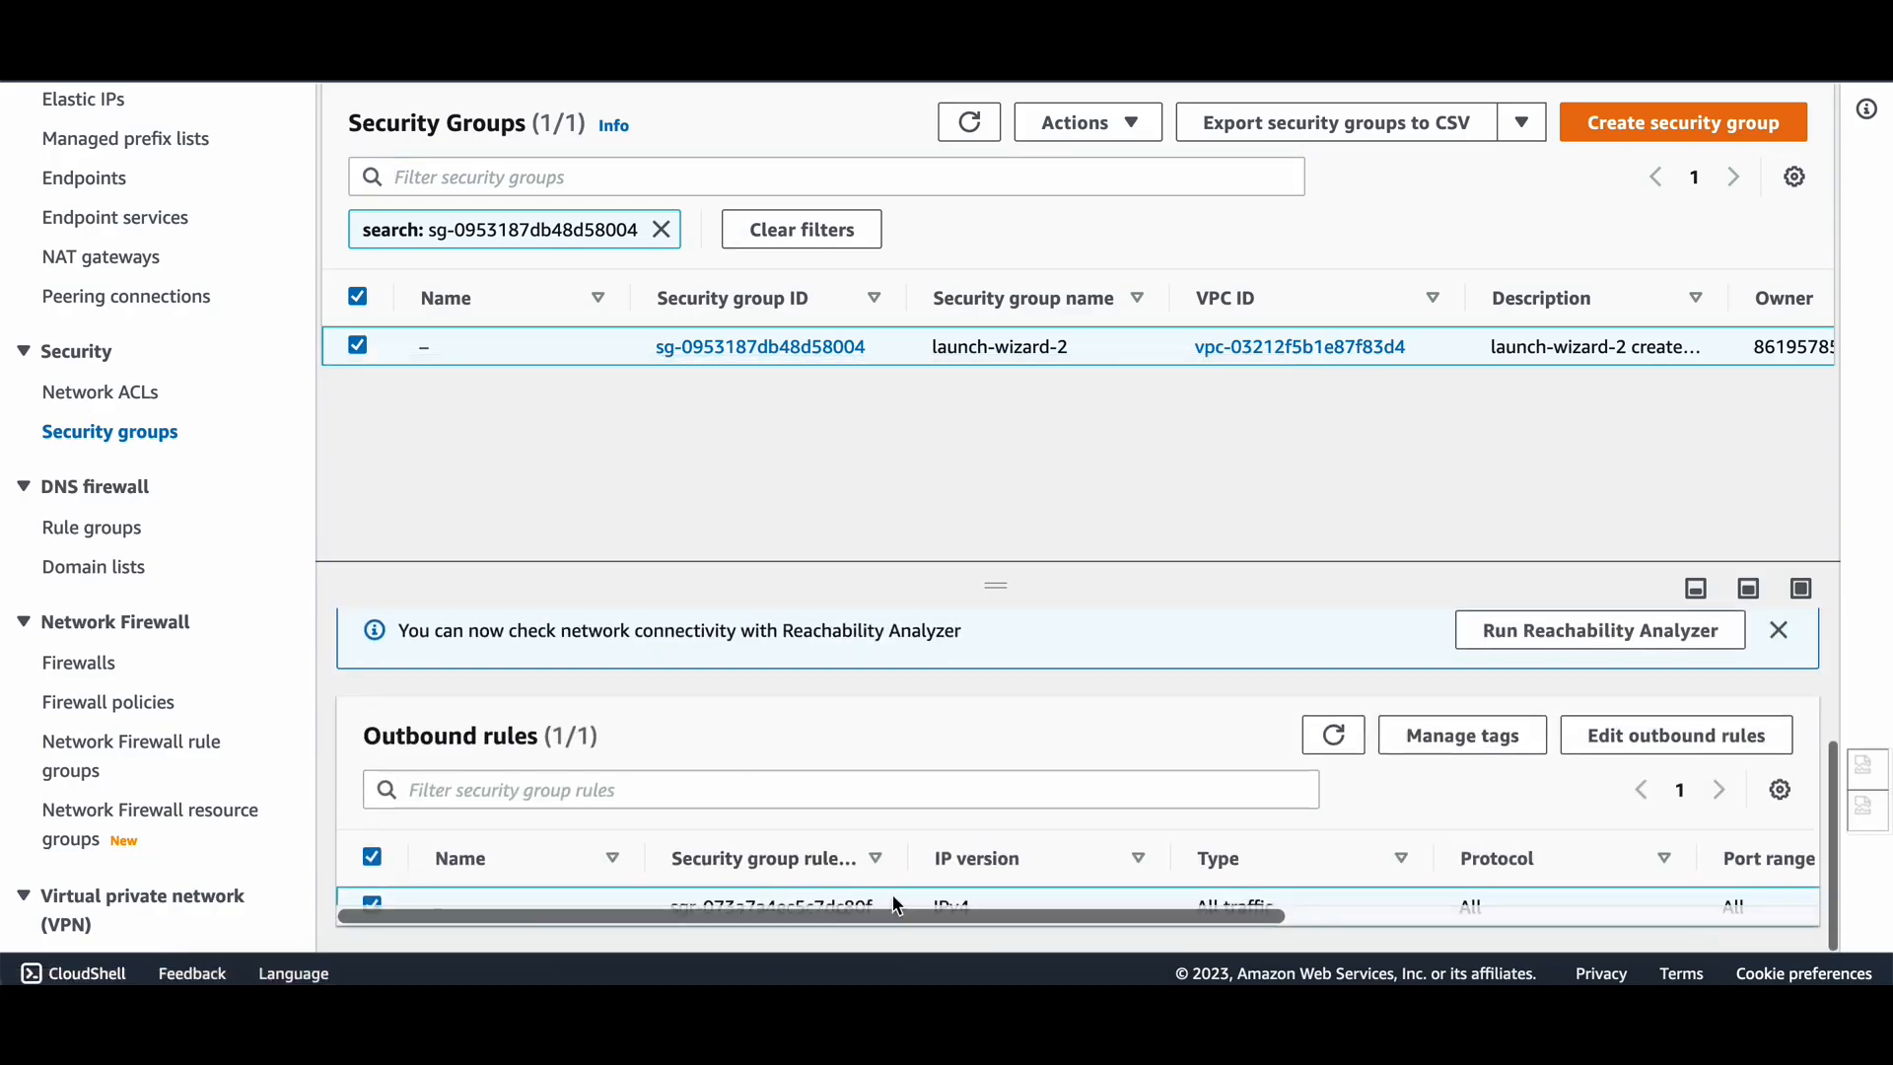
left_click_drag(1276, 917, 1656, 939)
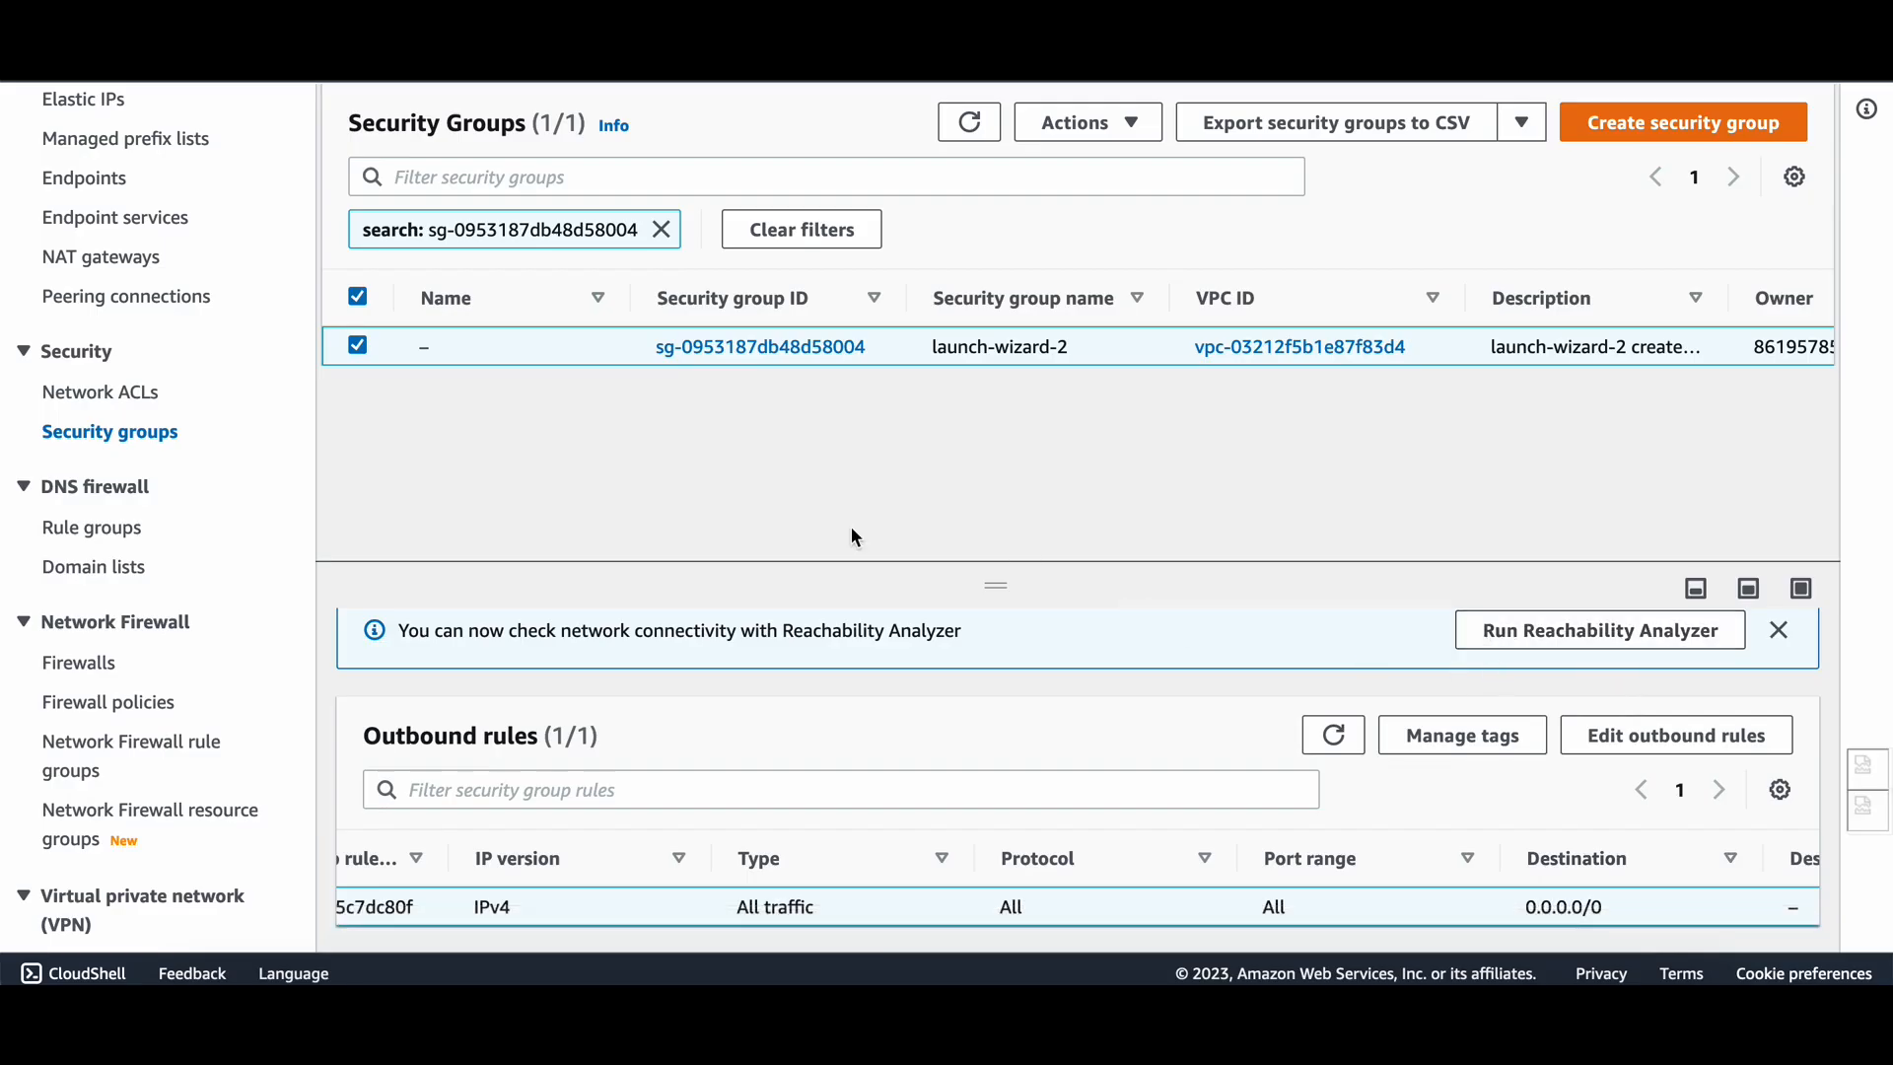
scroll(532, 772, "left", 3)
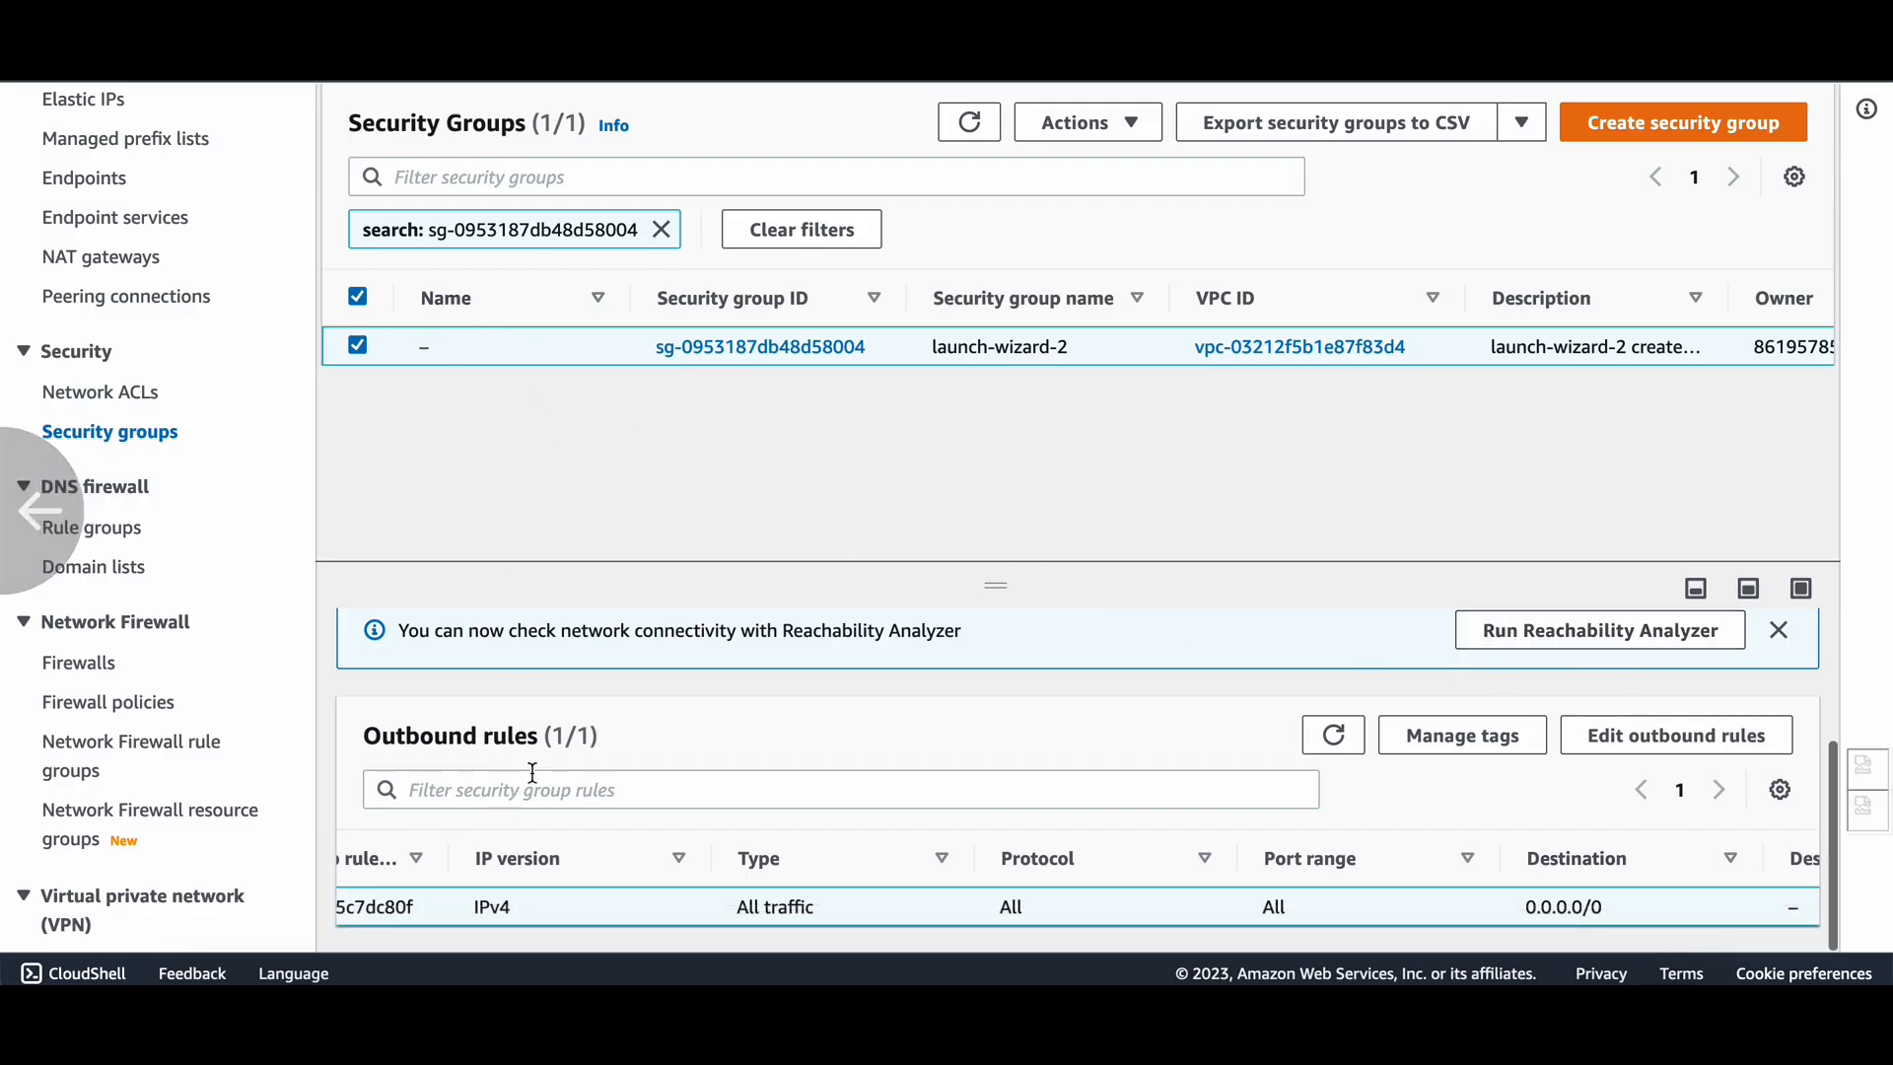
scroll(533, 773, "up", 3)
left_click(541, 710)
scroll(789, 840, "down", 3)
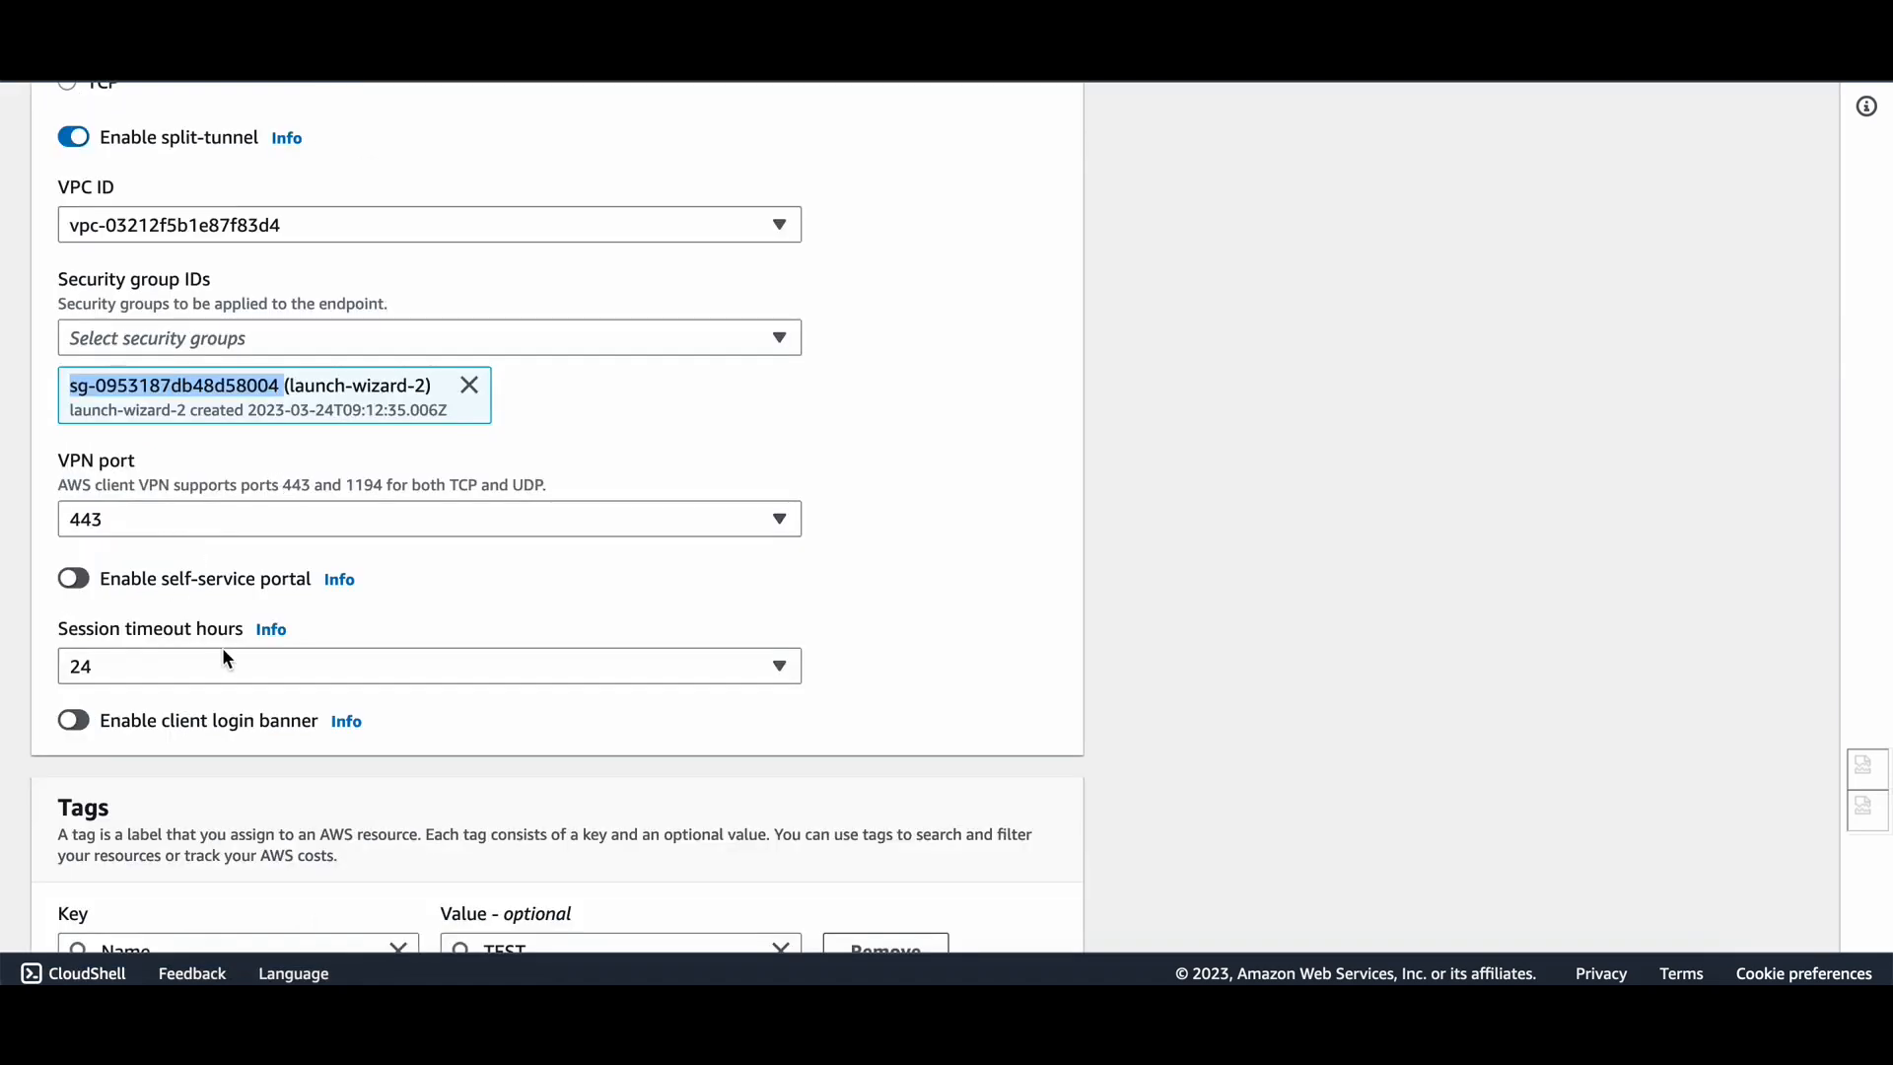
scroll(222, 647, "down", 3)
left_click(892, 902)
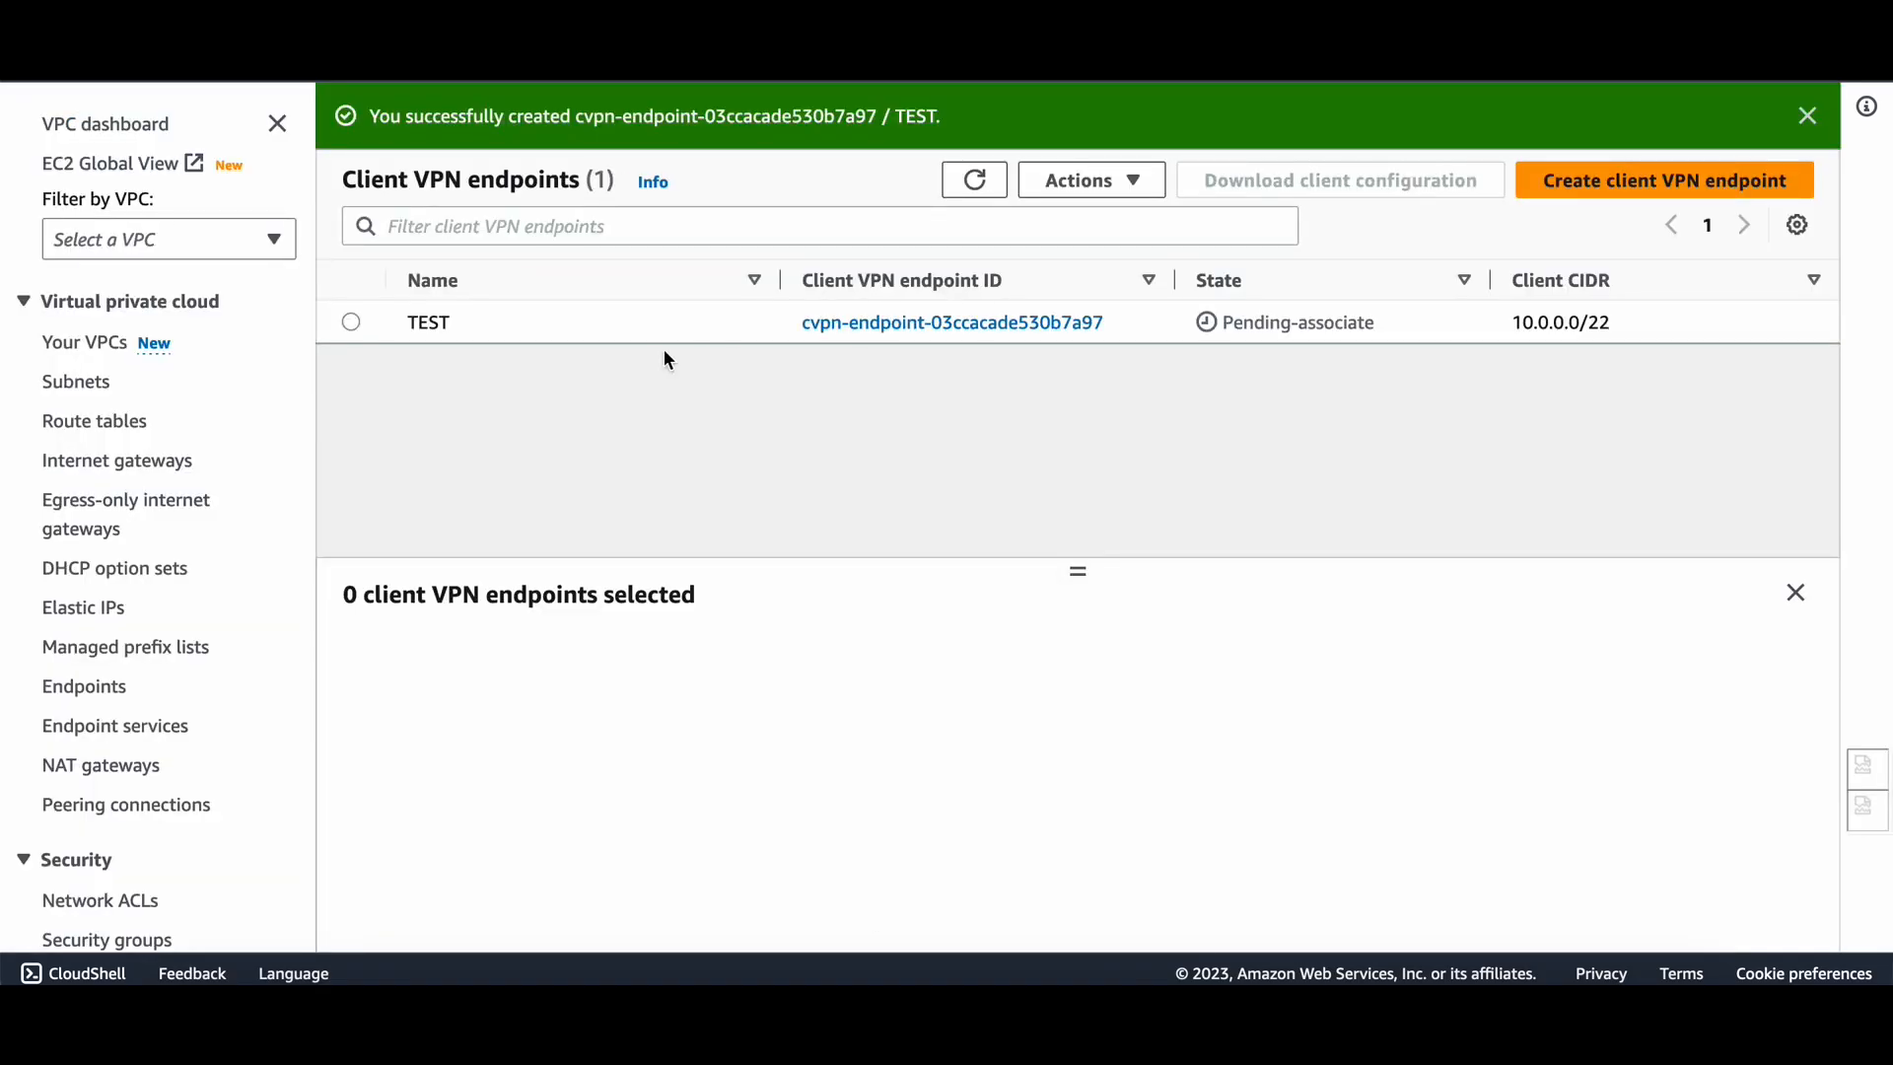
Select the new TEST endpoint and open its Associate target network form.
left_click(351, 323)
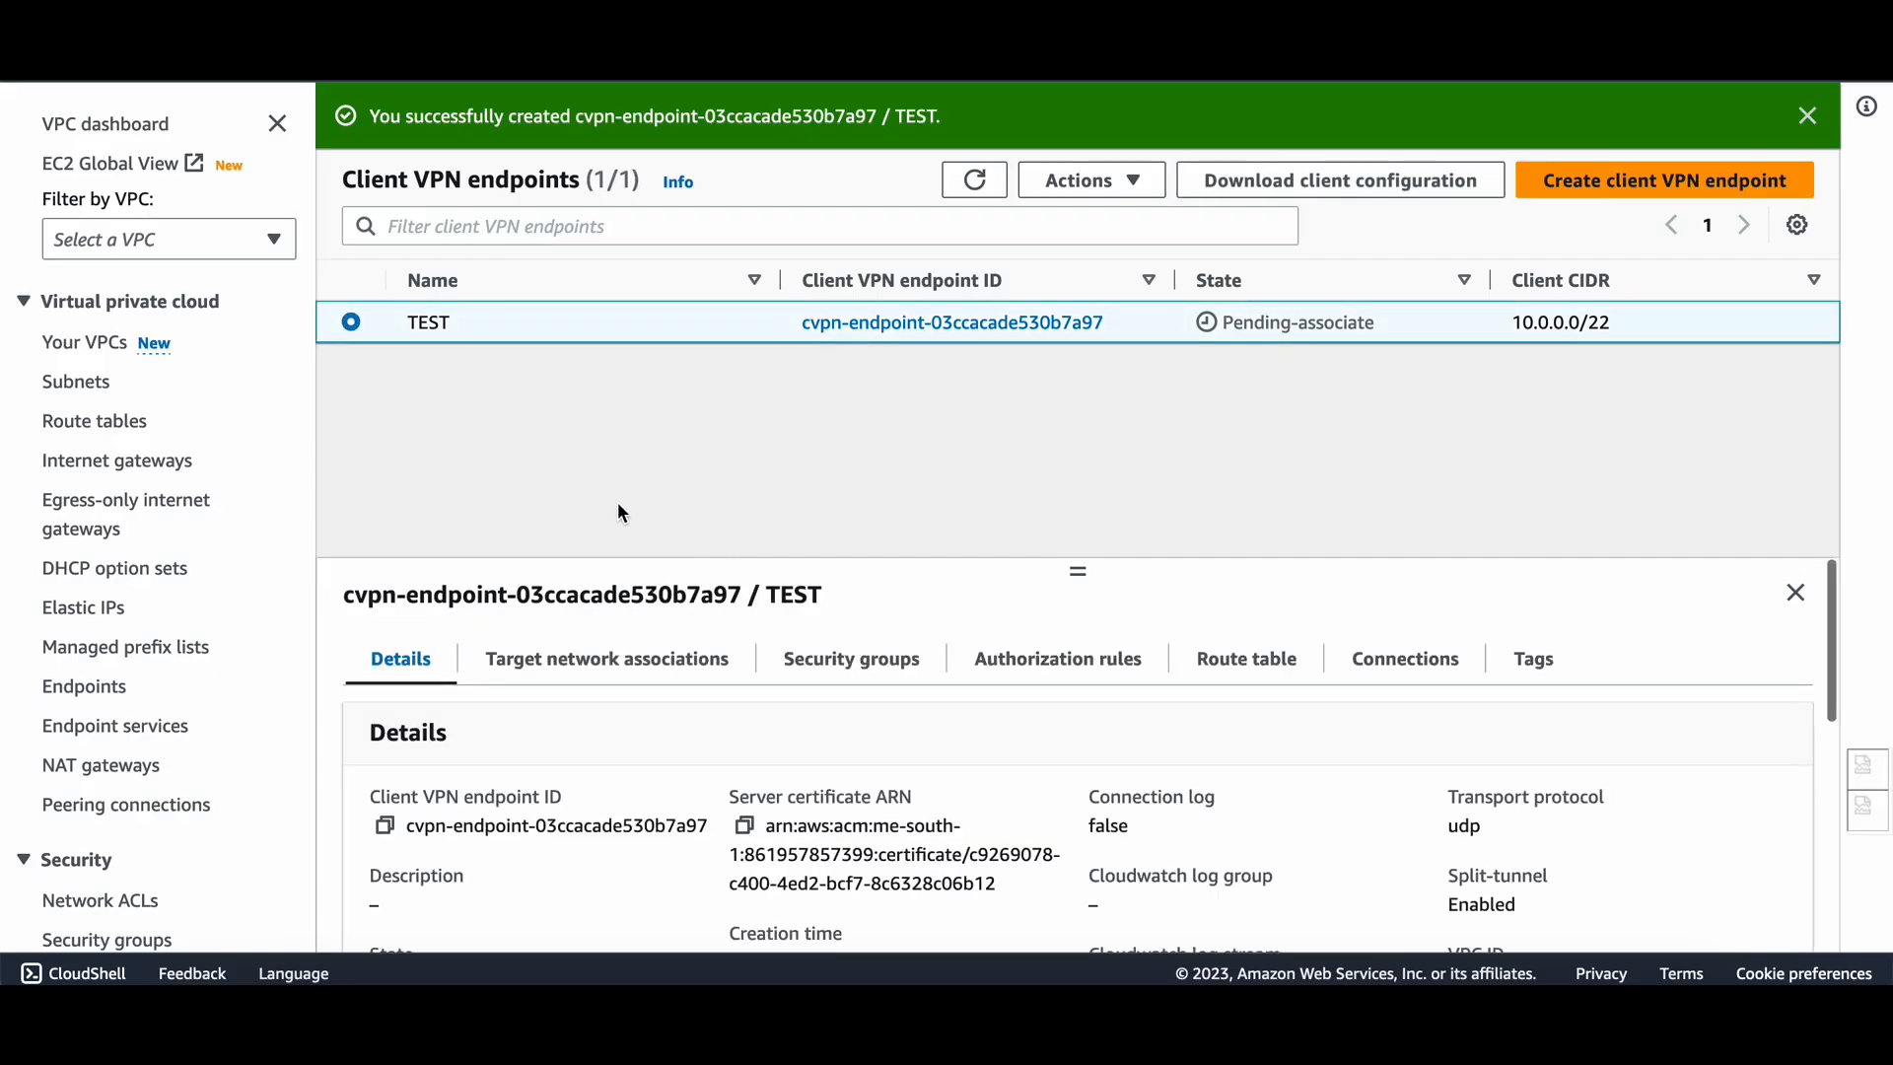
scroll(604, 631, "down", 2)
scroll(633, 663, "up", 2)
left_click(621, 543)
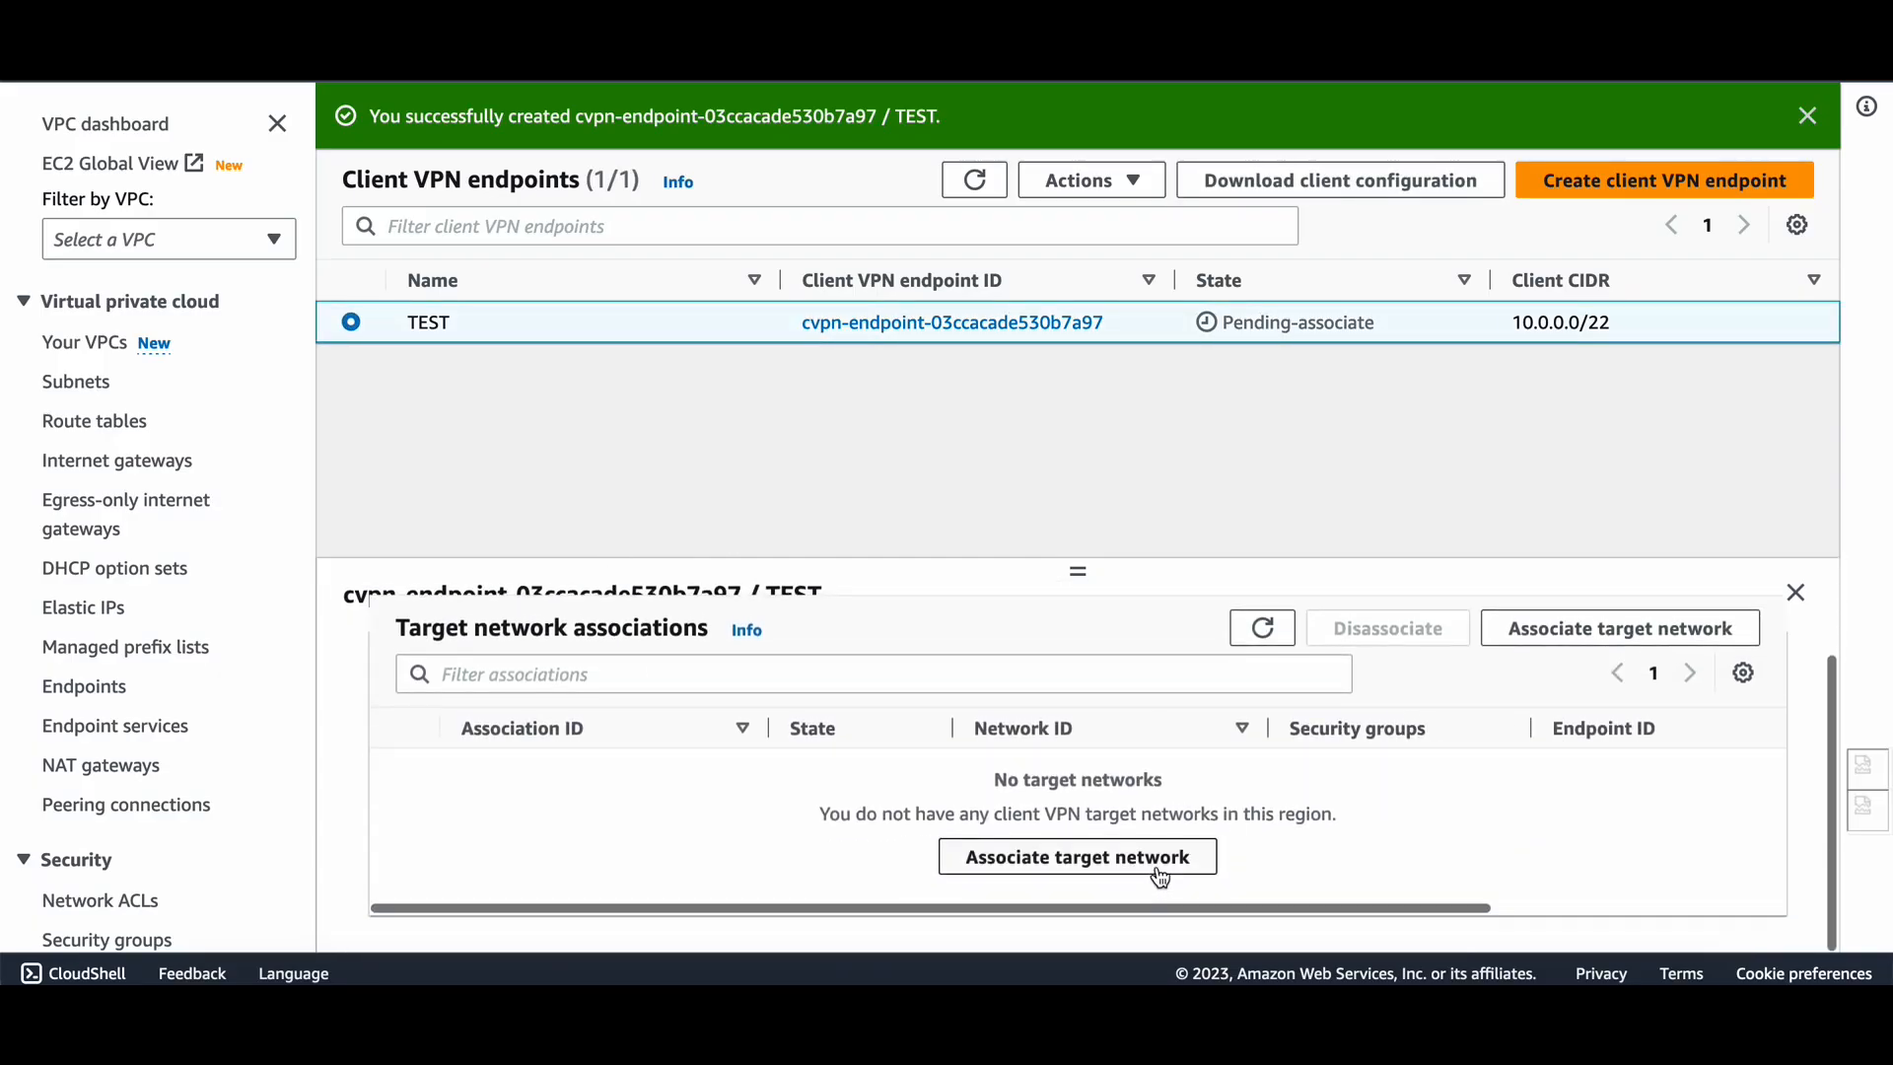
left_click(1161, 878)
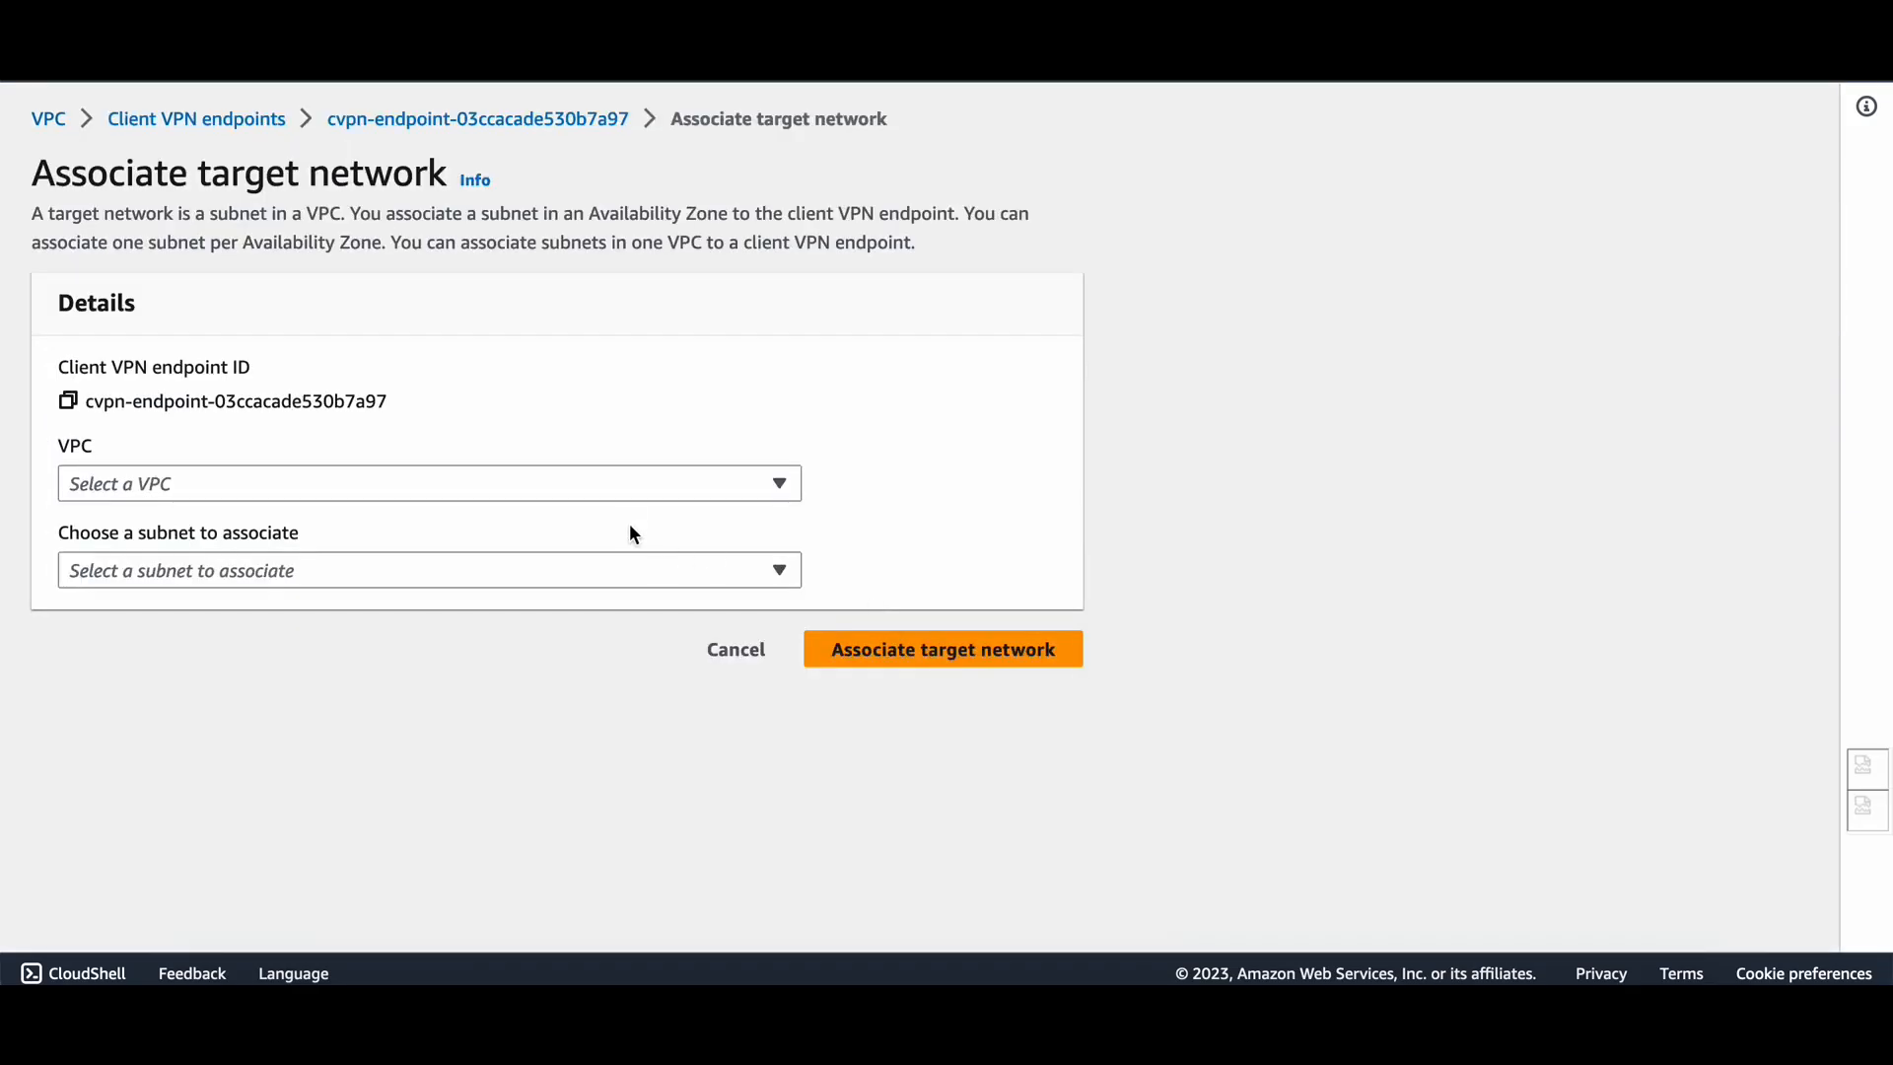
Associate VPC vpc-03212f5b1e87f83d4 with subnet subnet-0dad8d2a95eb12867 and submit.
left_click(629, 493)
left_click(503, 560)
left_click(375, 576)
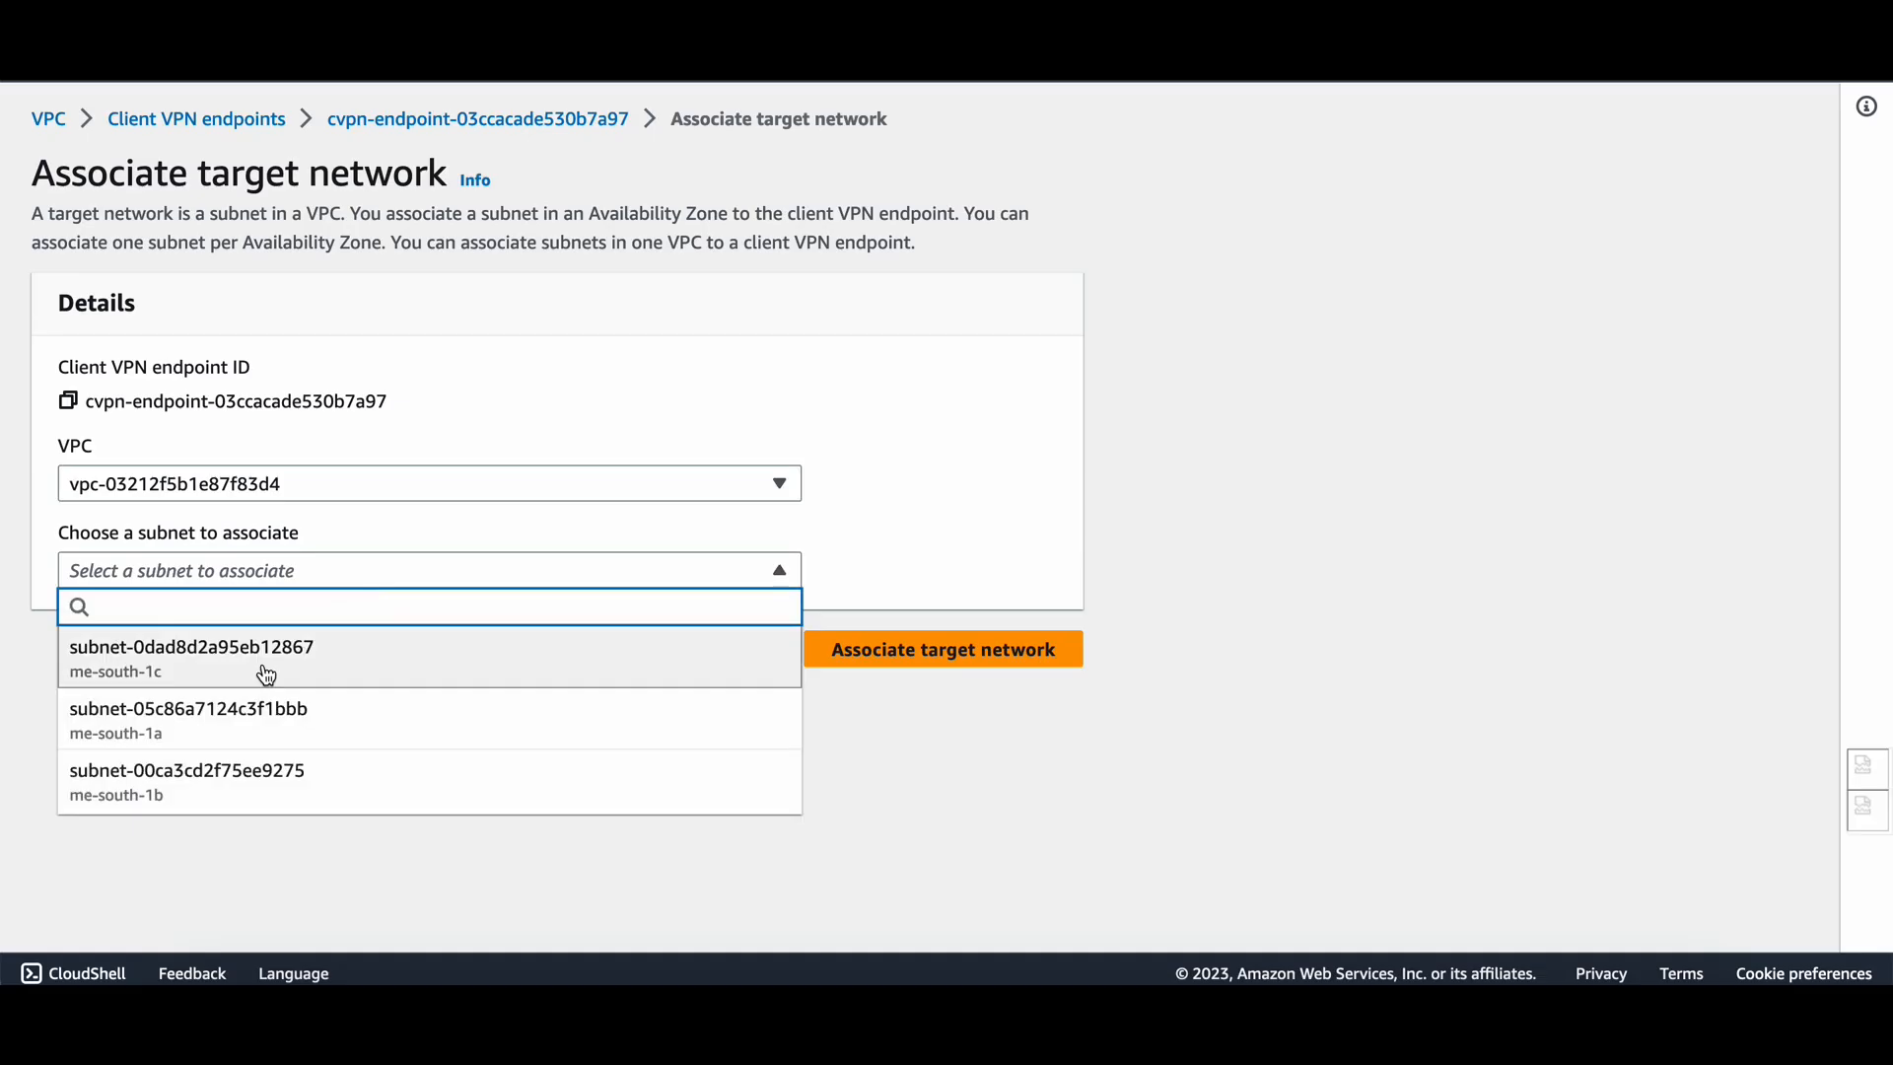
left_click(267, 675)
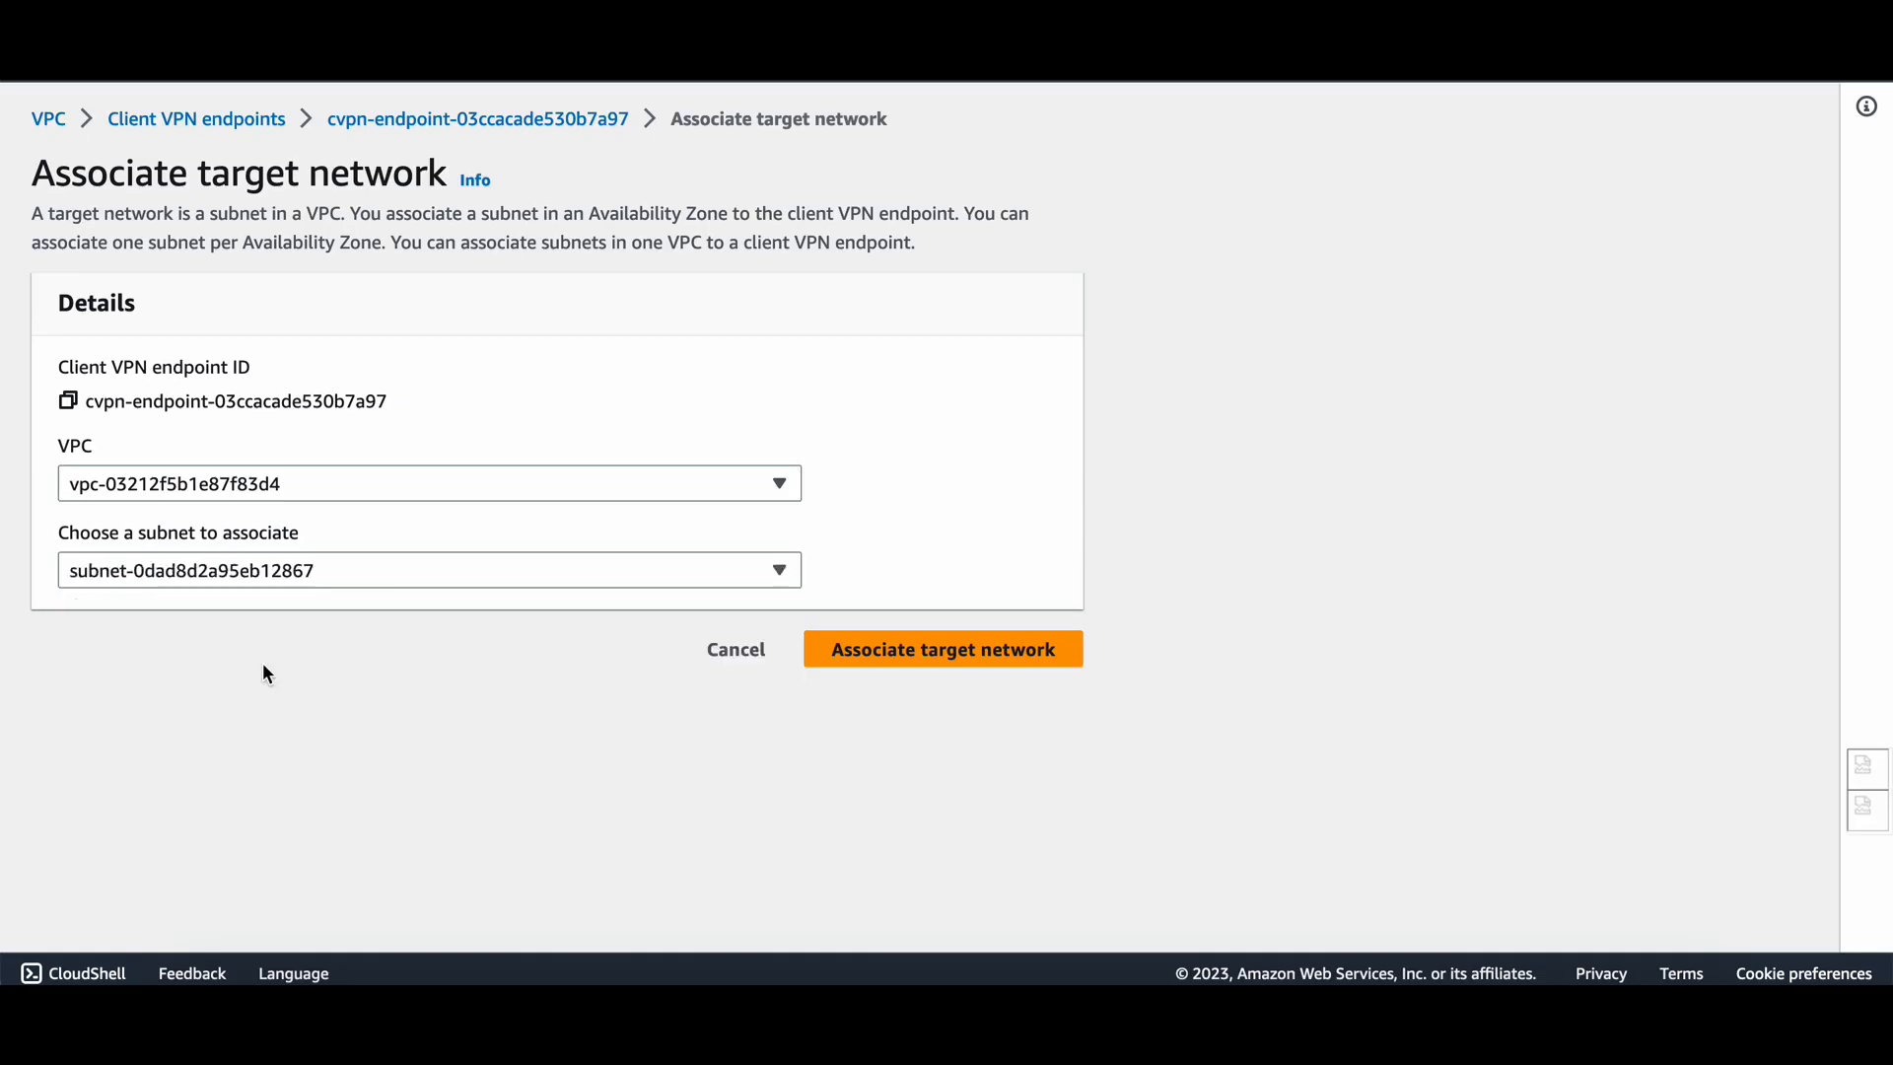
left_click(556, 569)
left_click(326, 751)
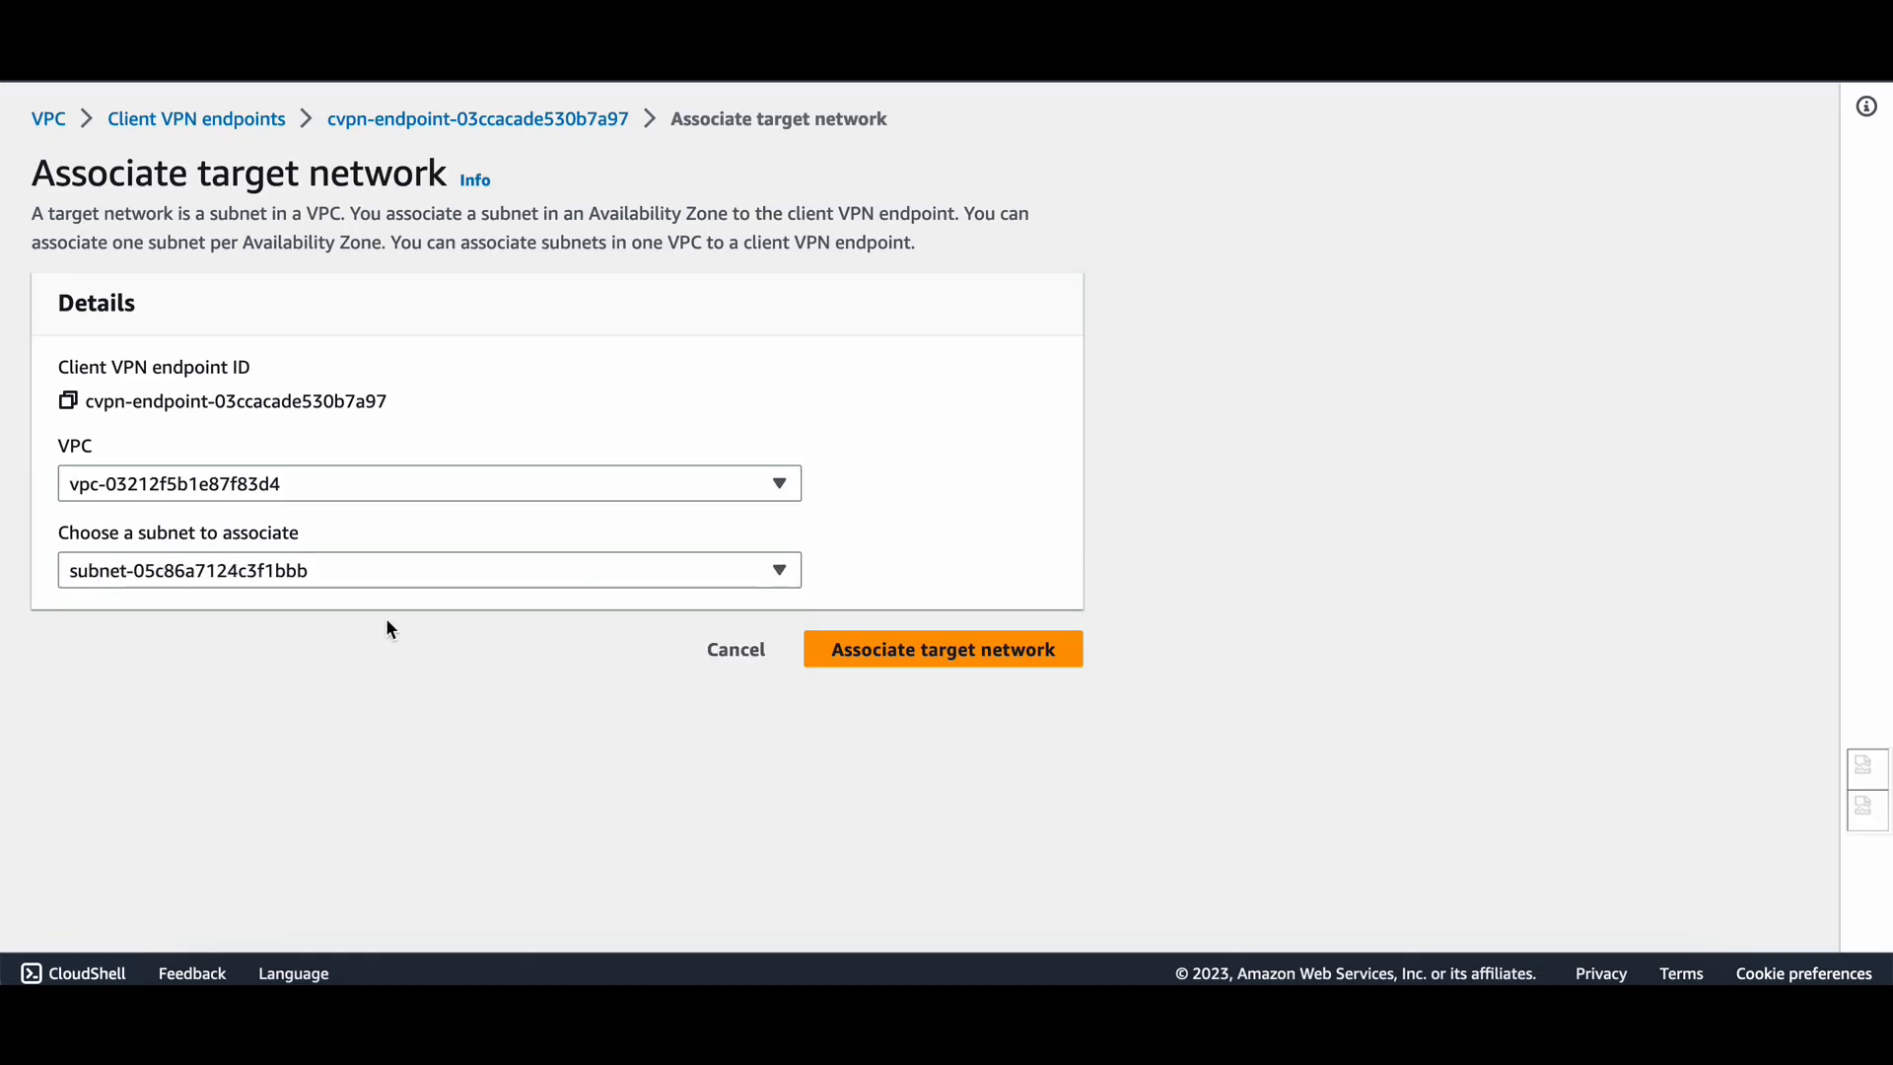
left_click(427, 582)
left_click(359, 653)
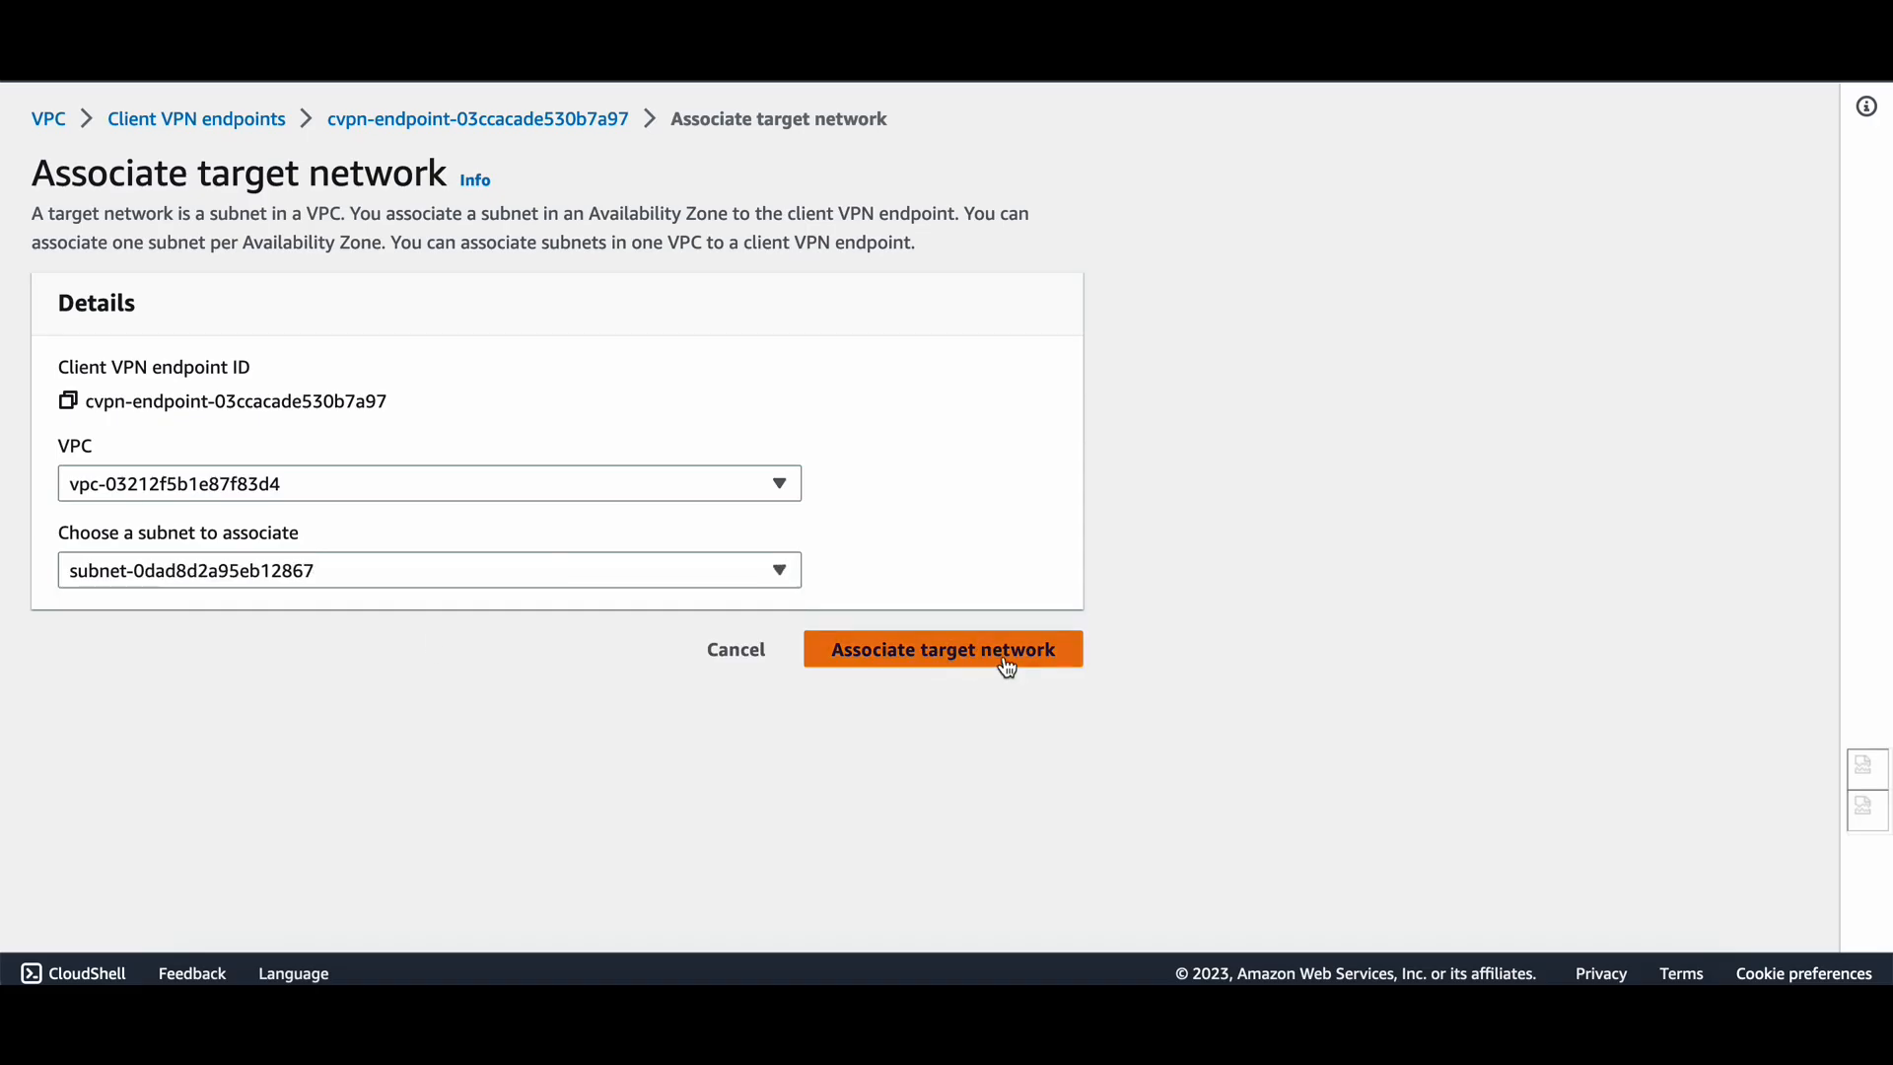
left_click(1008, 664)
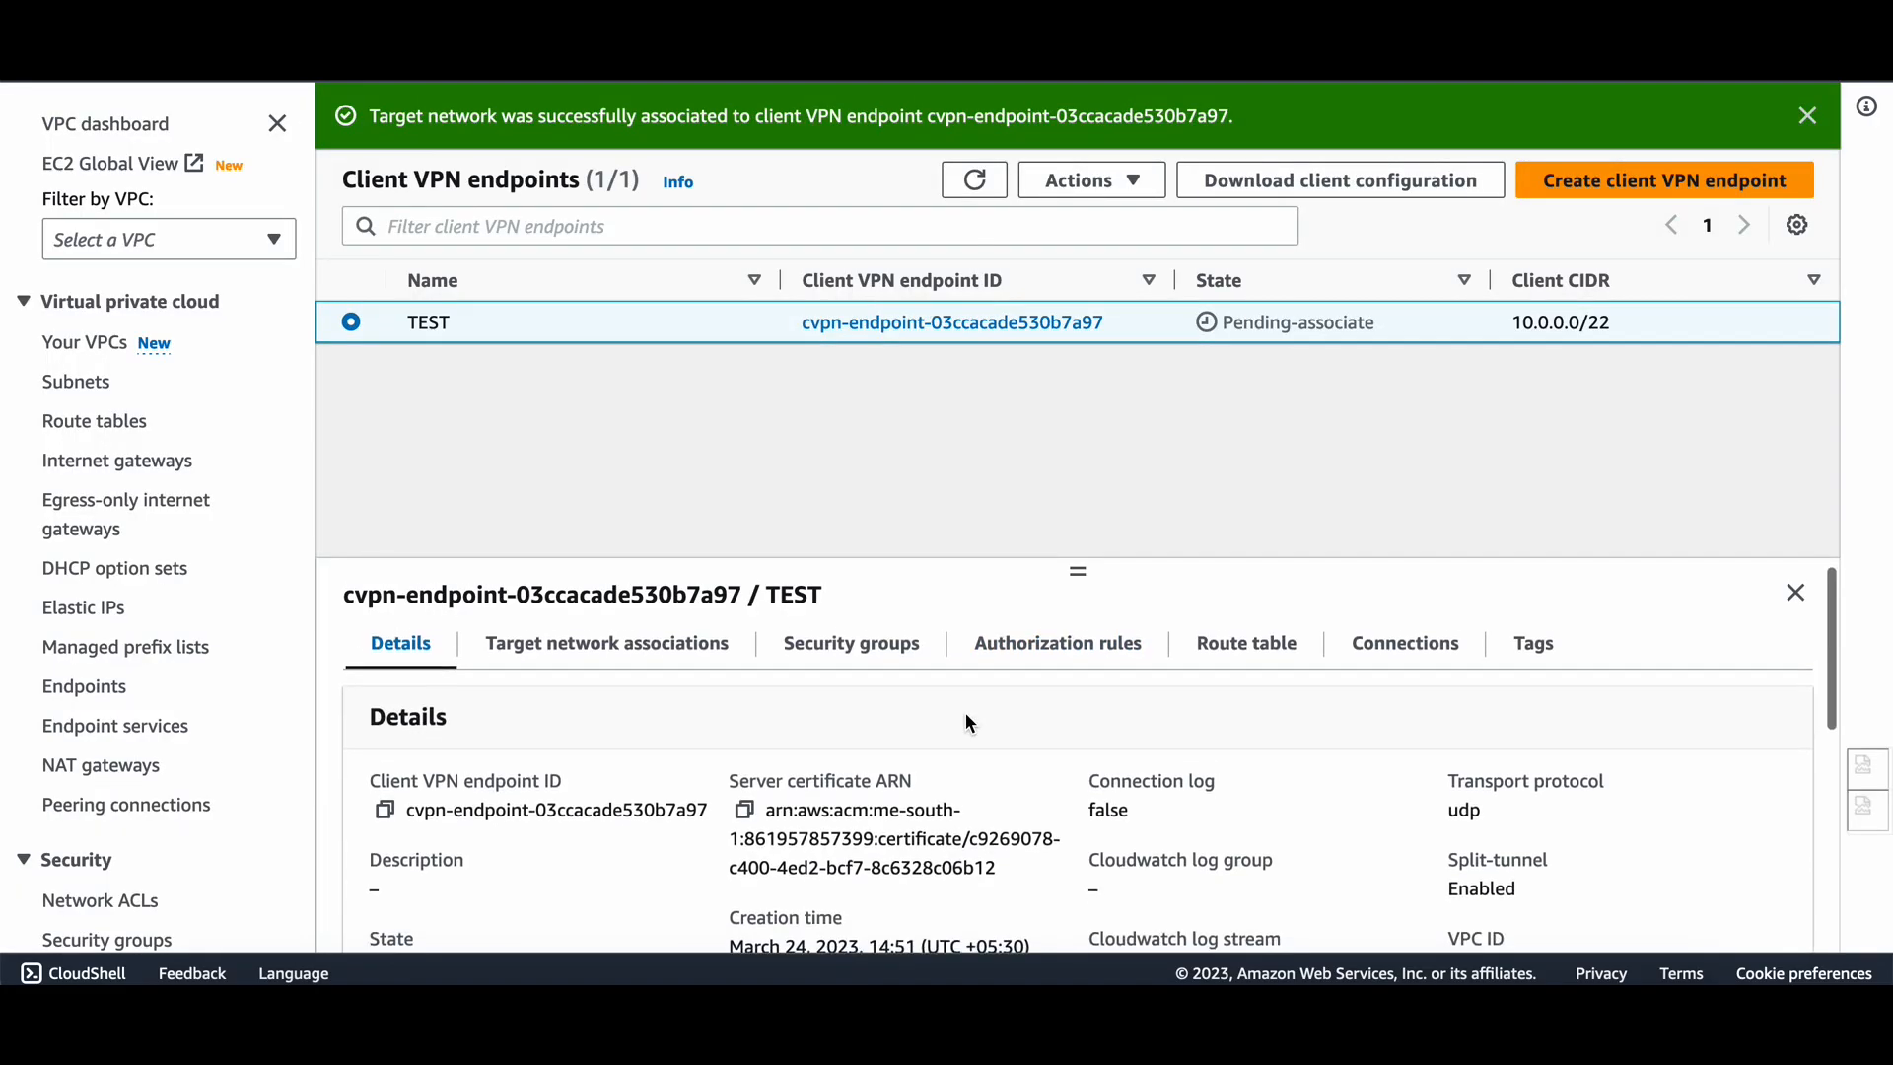
Start a new authorization rule for TEST, entering 172. as the destination network.
left_click(1220, 662)
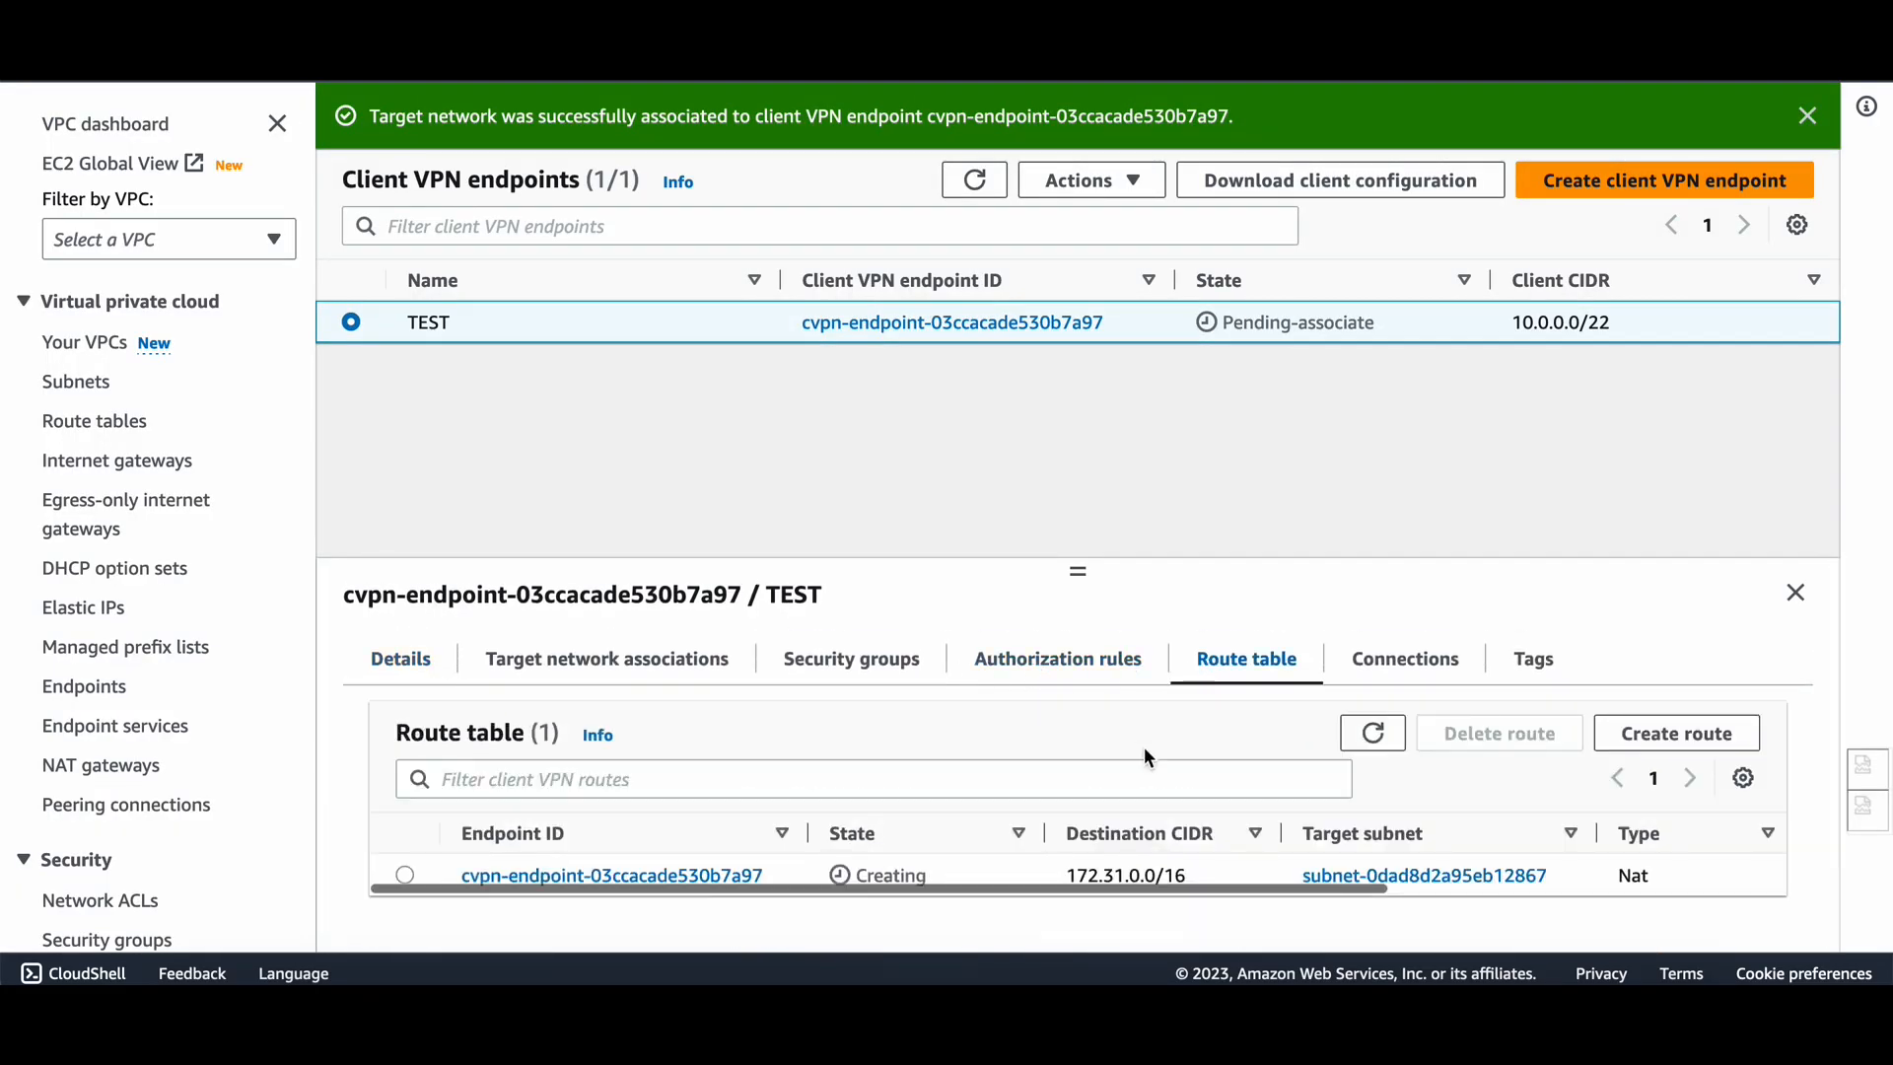
left_click(1082, 679)
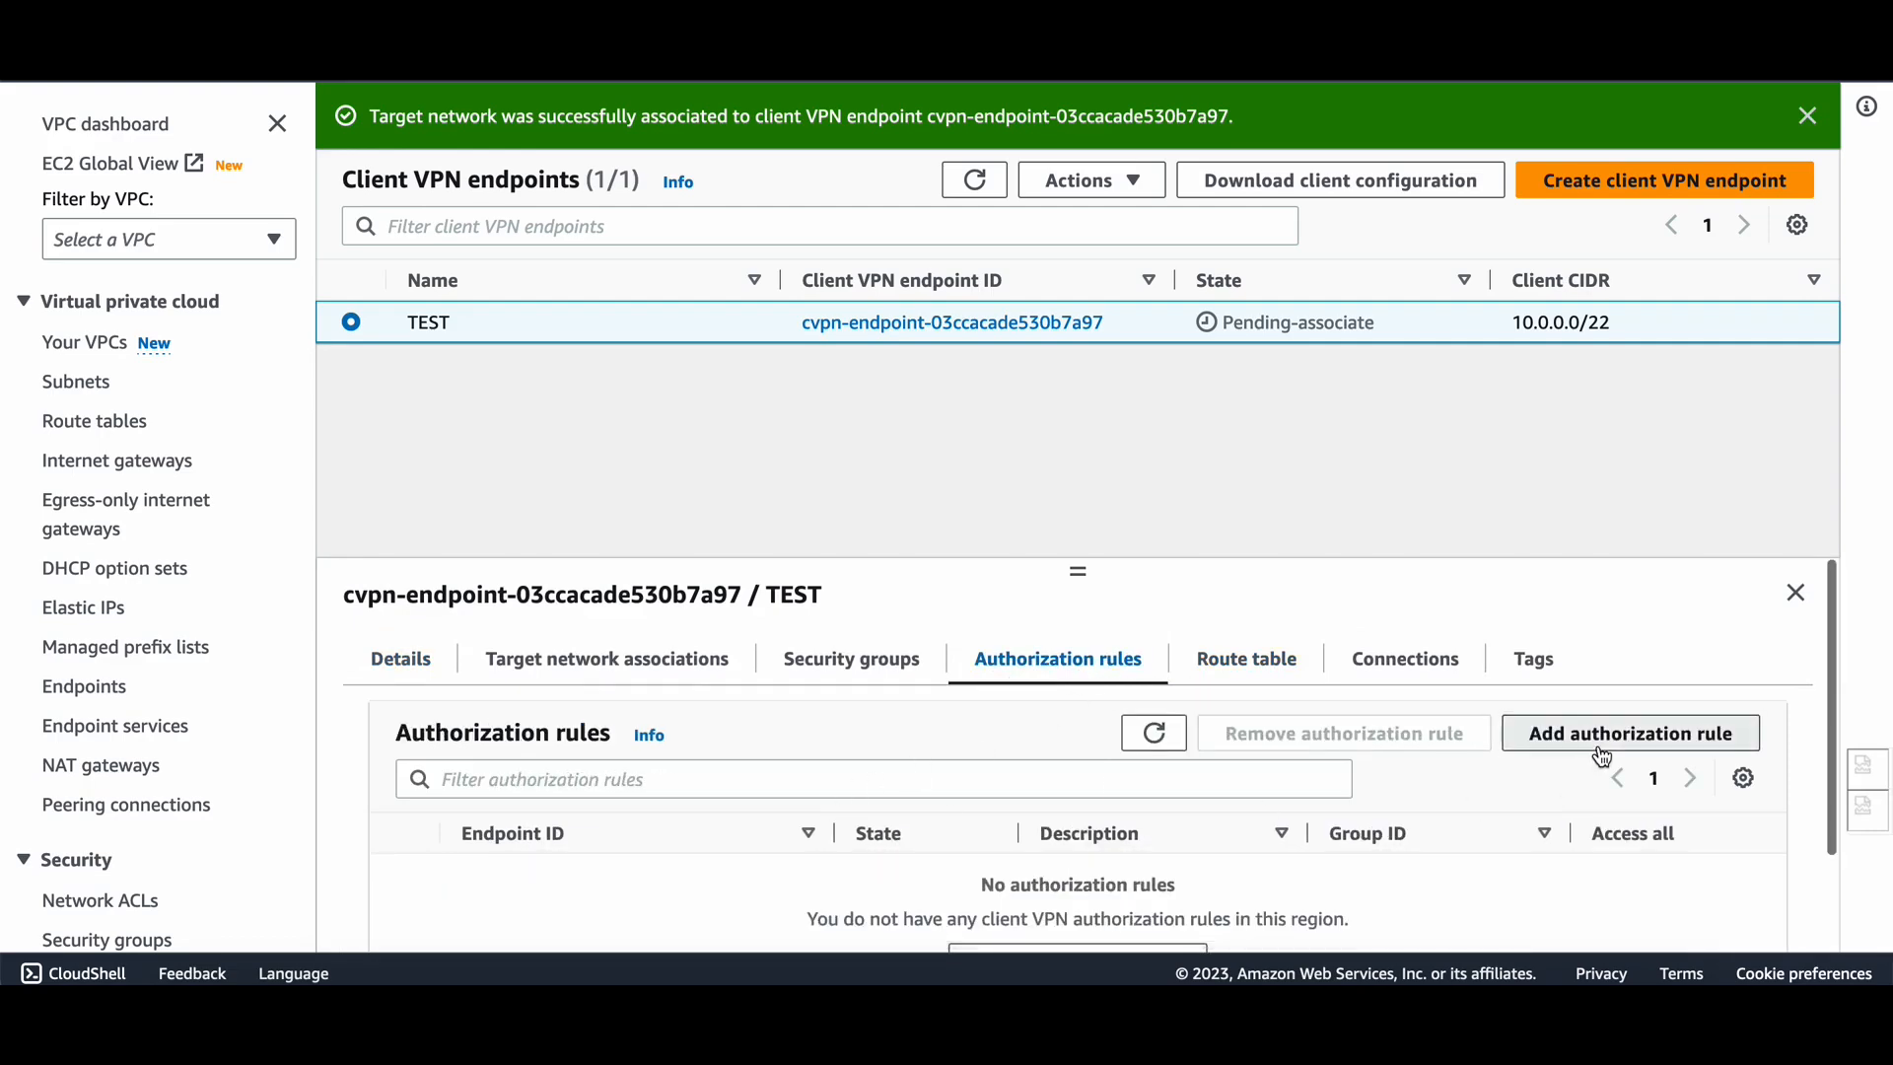
left_click(1598, 745)
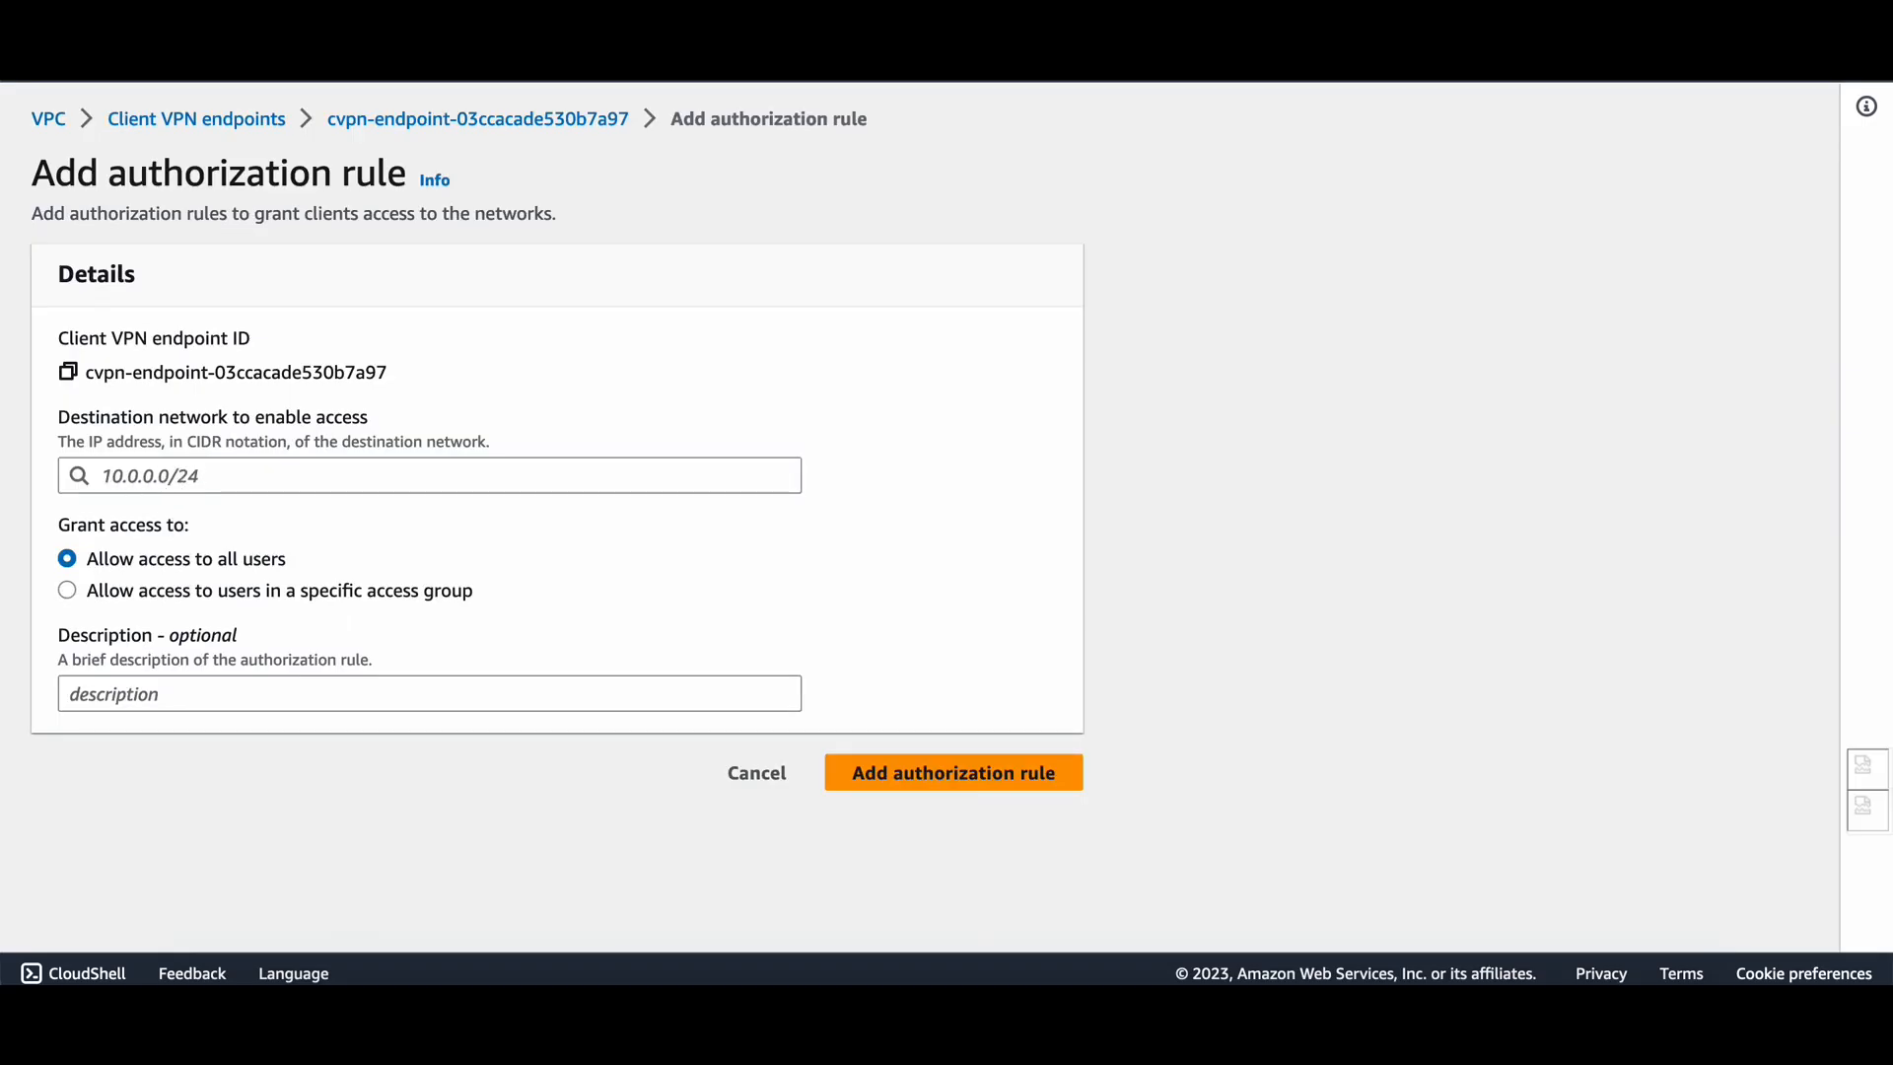
left_click(204, 478)
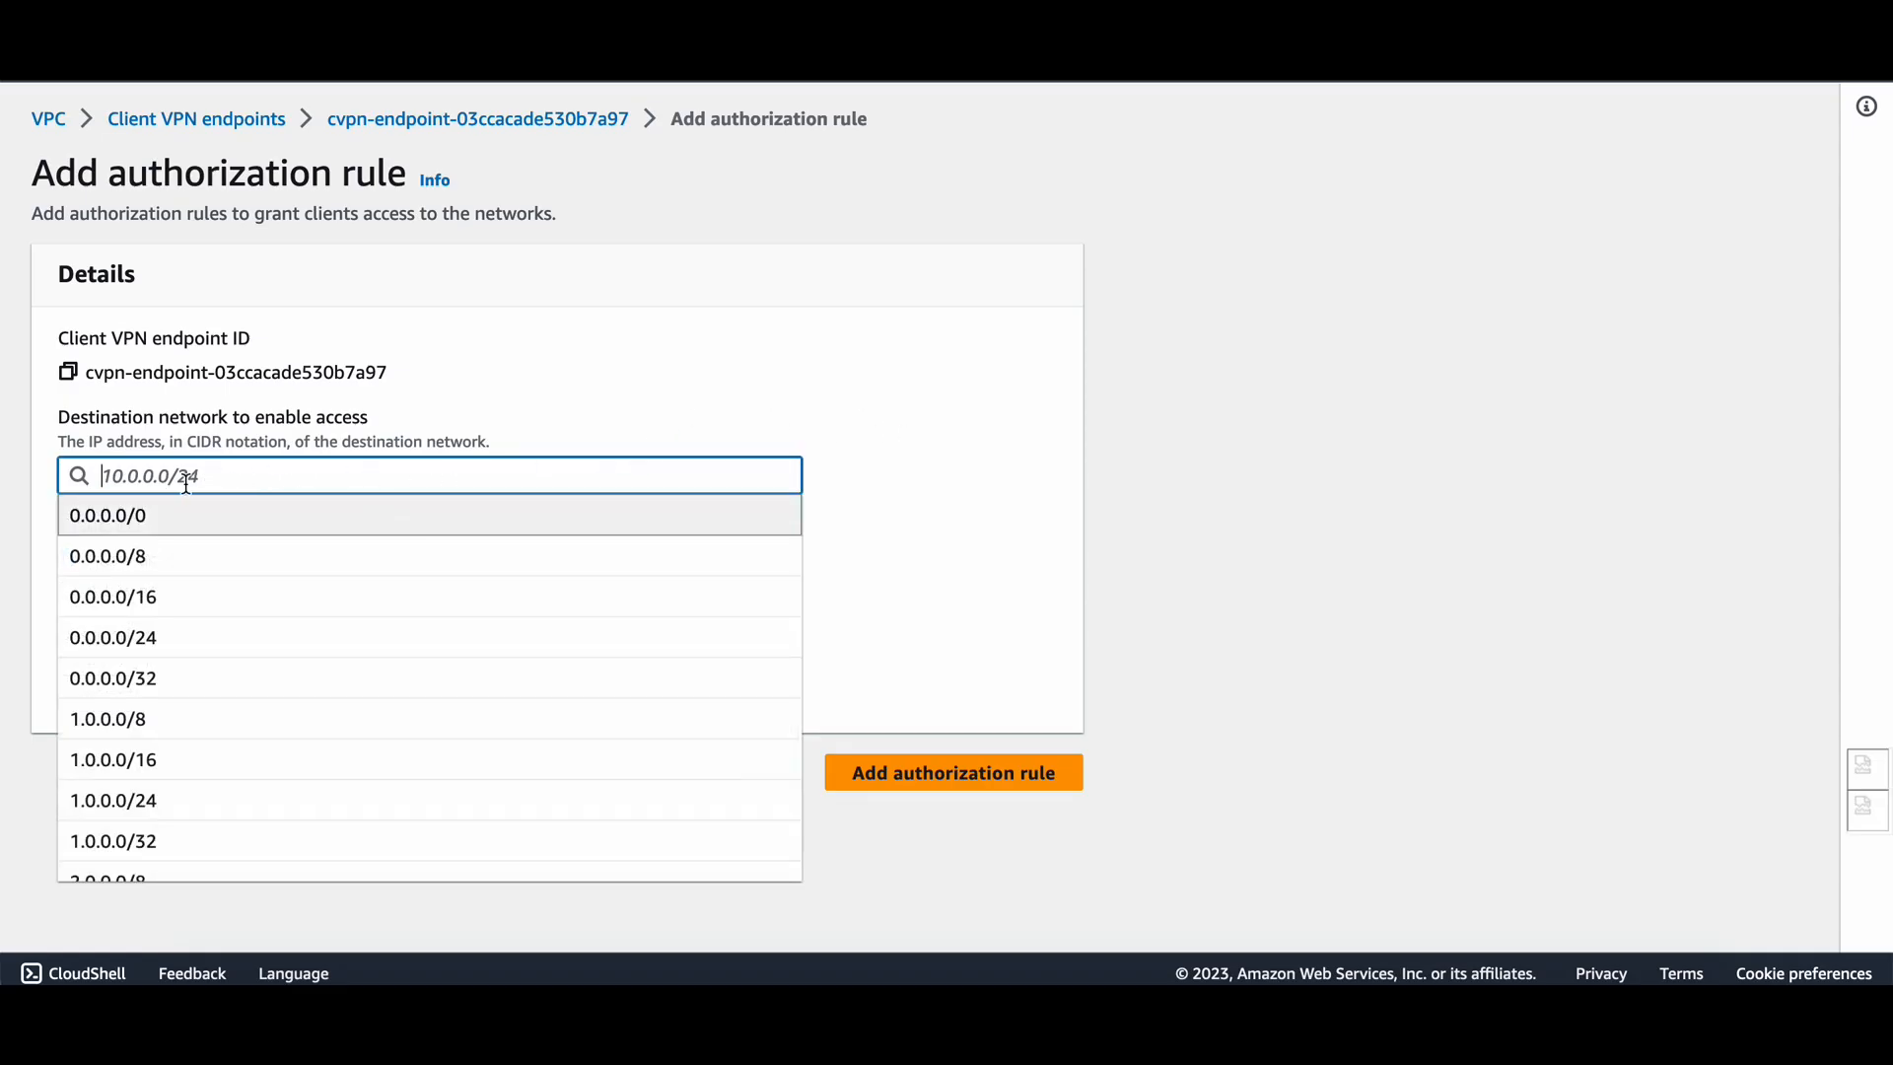
type("172.")
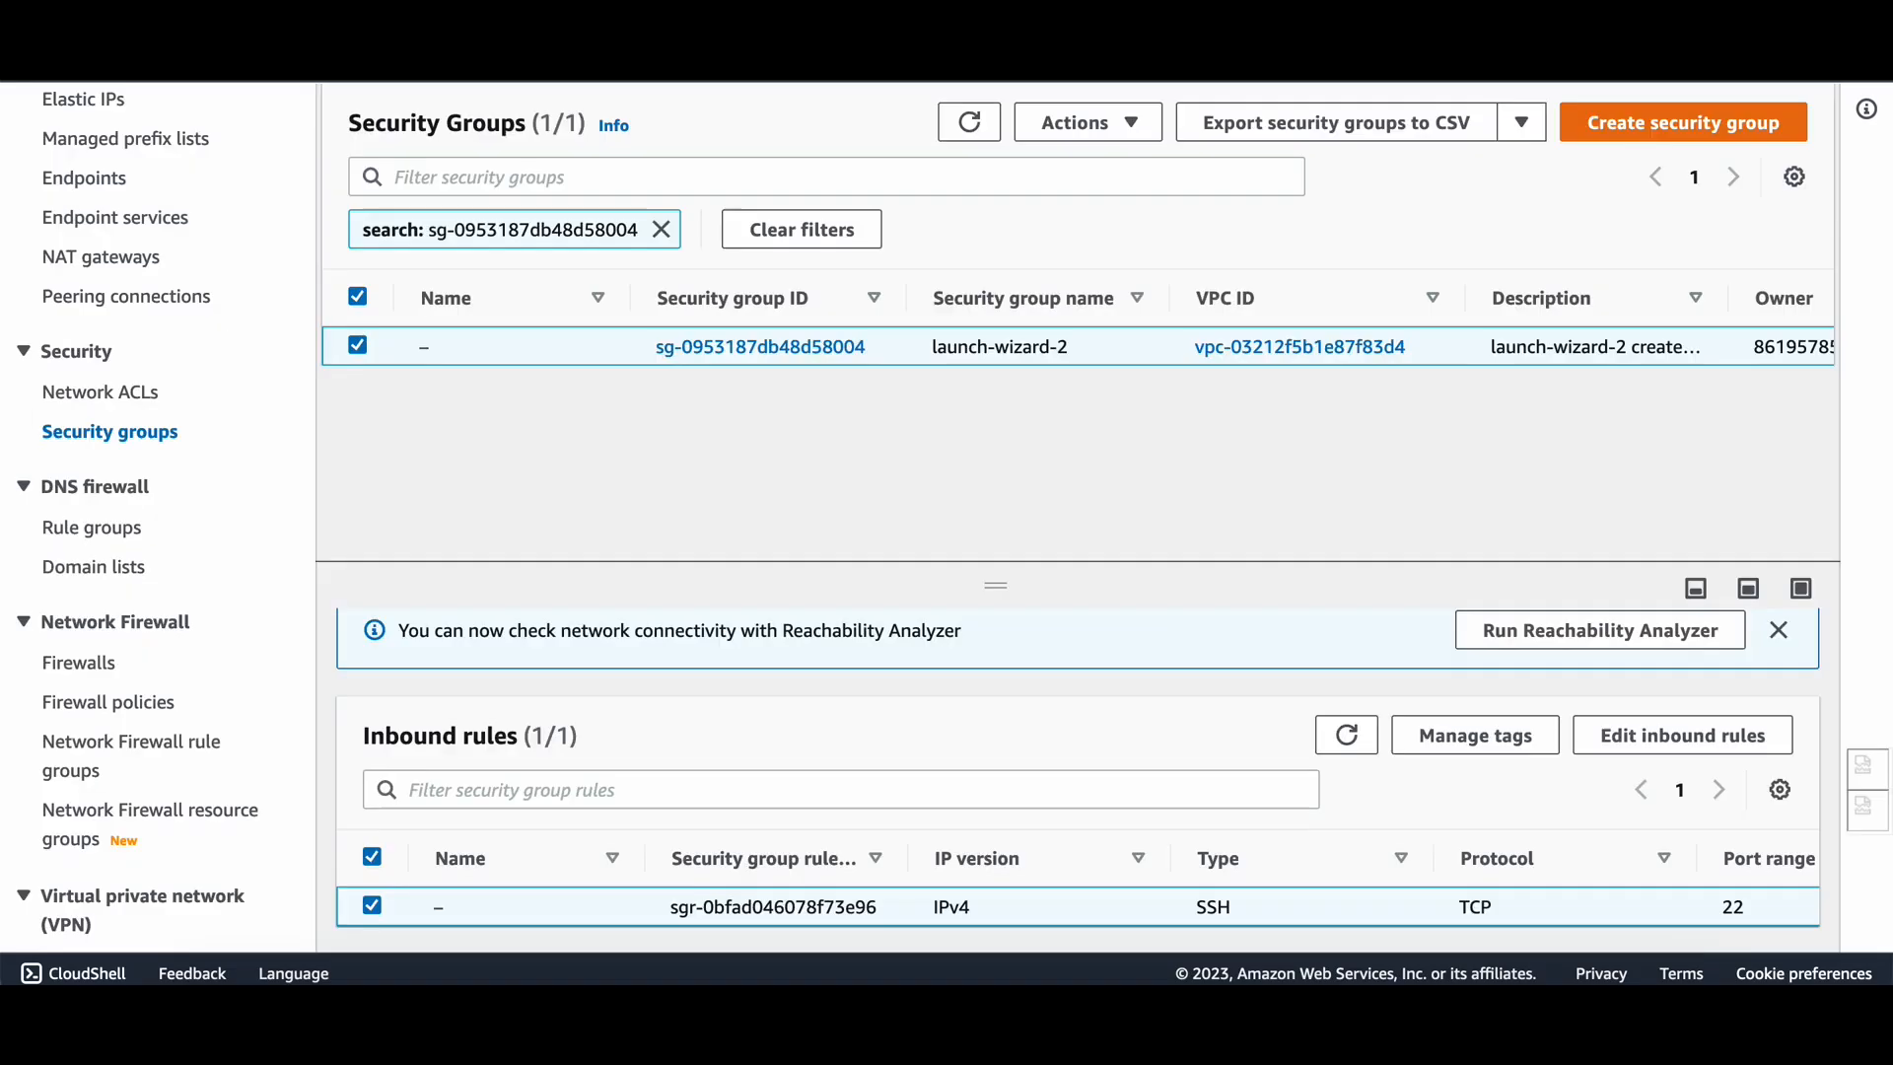
Look up the VPC CIDR and add a rule allowing all users to 172.31.0.0/16.
scroll(789, 444, "right", 10)
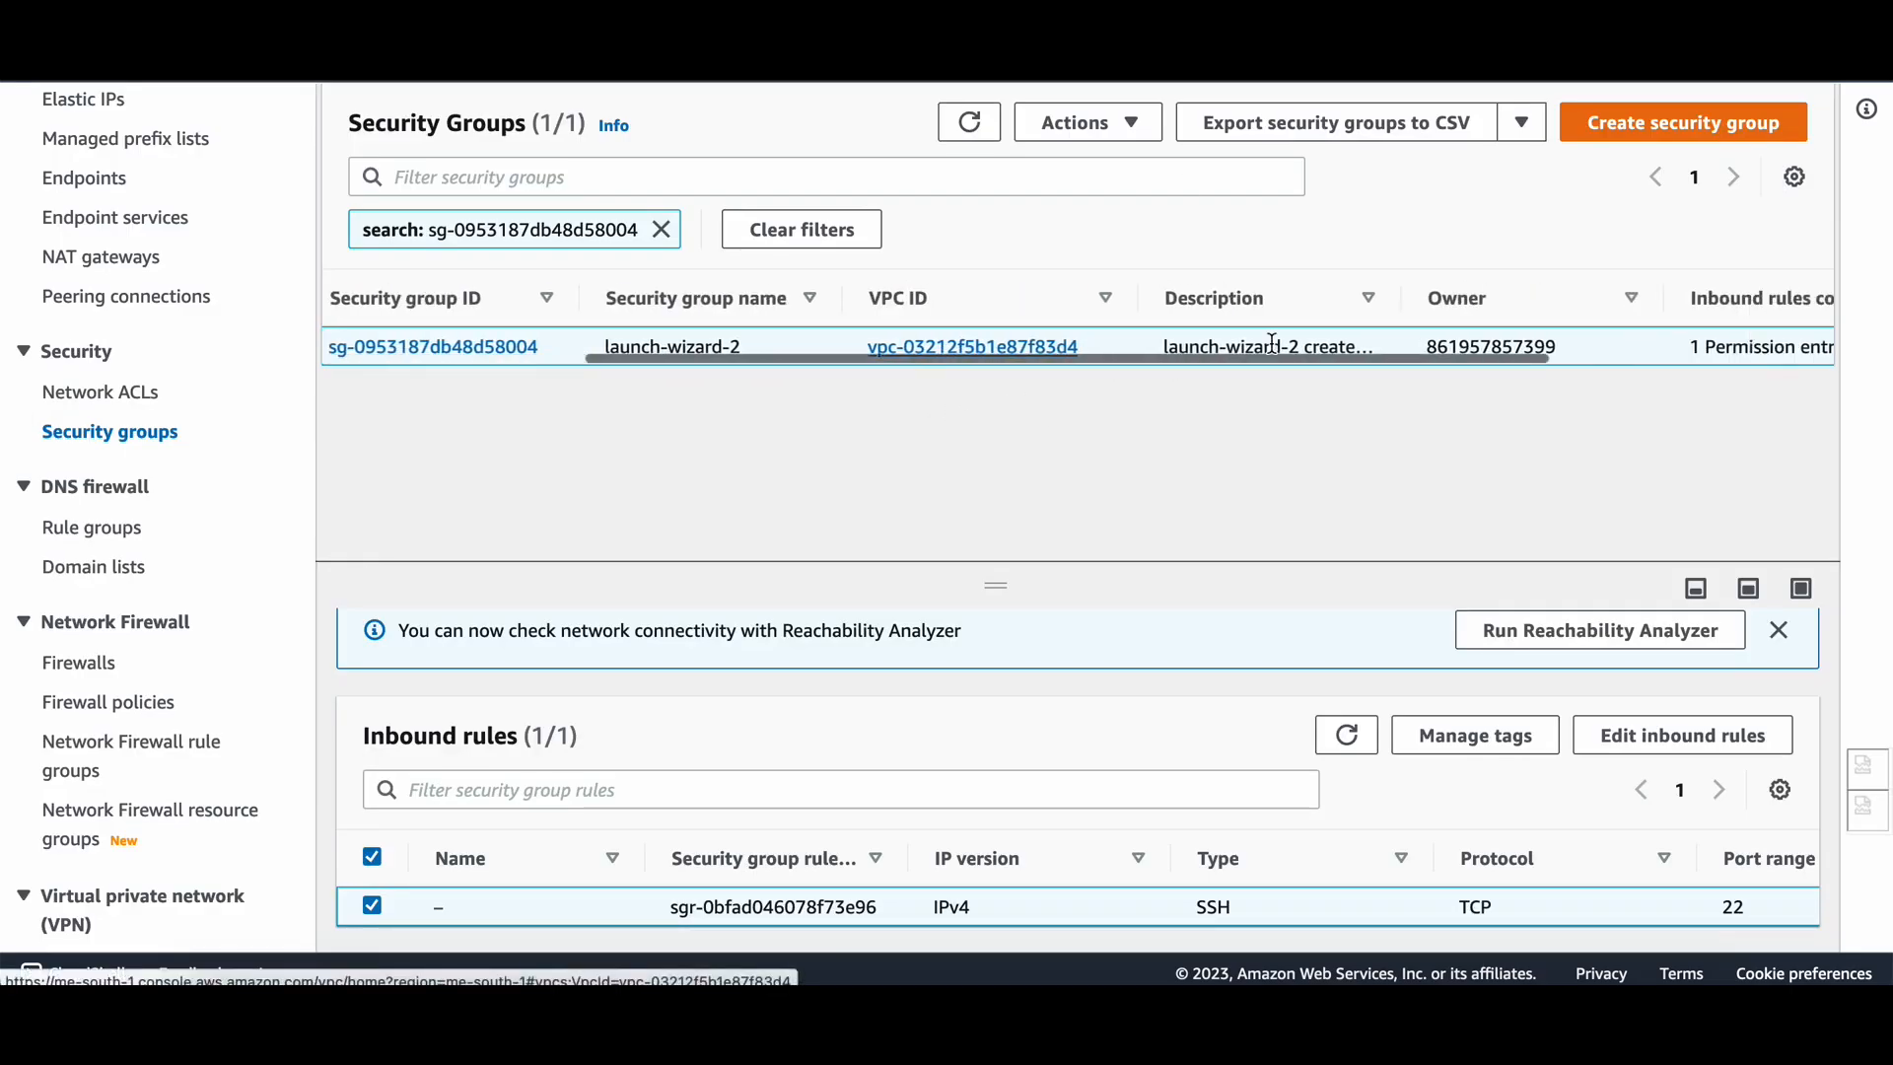
scroll(72, 404, "up", 5)
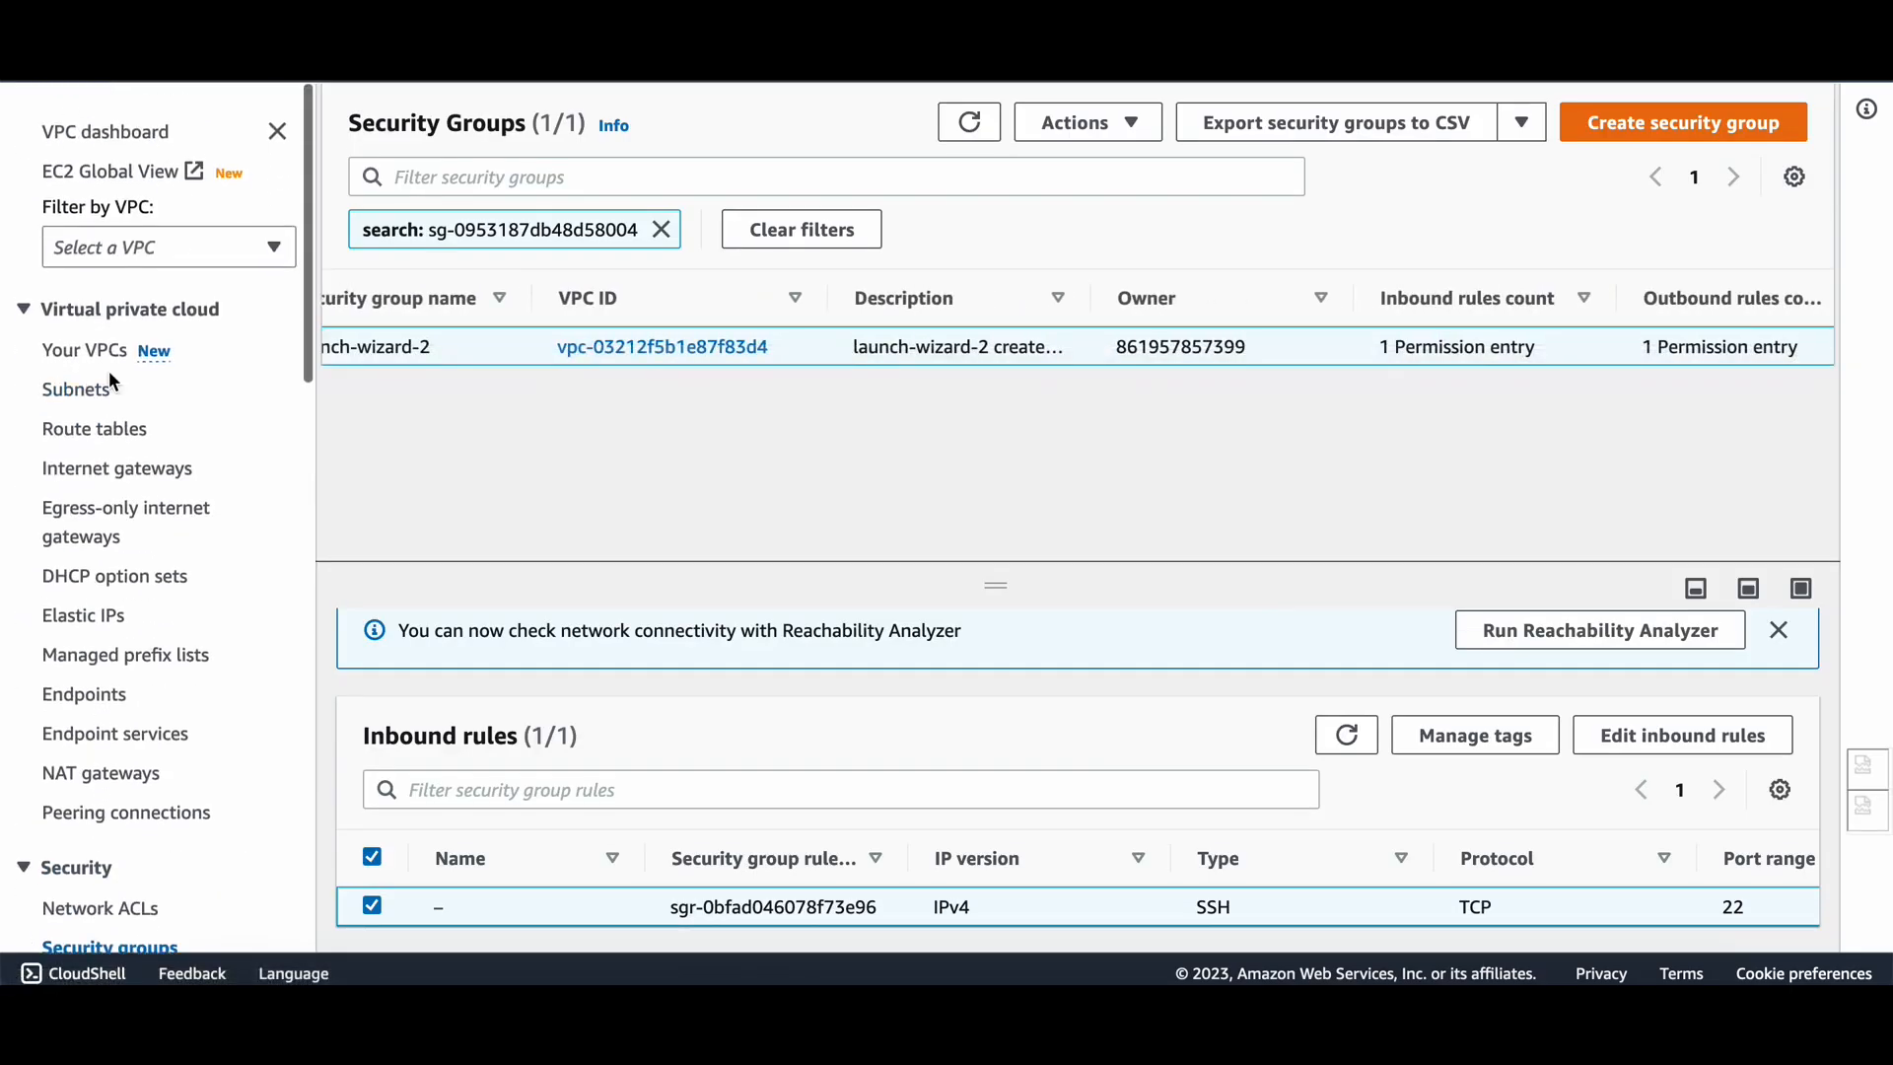
left_click(89, 341)
left_click(1192, 299)
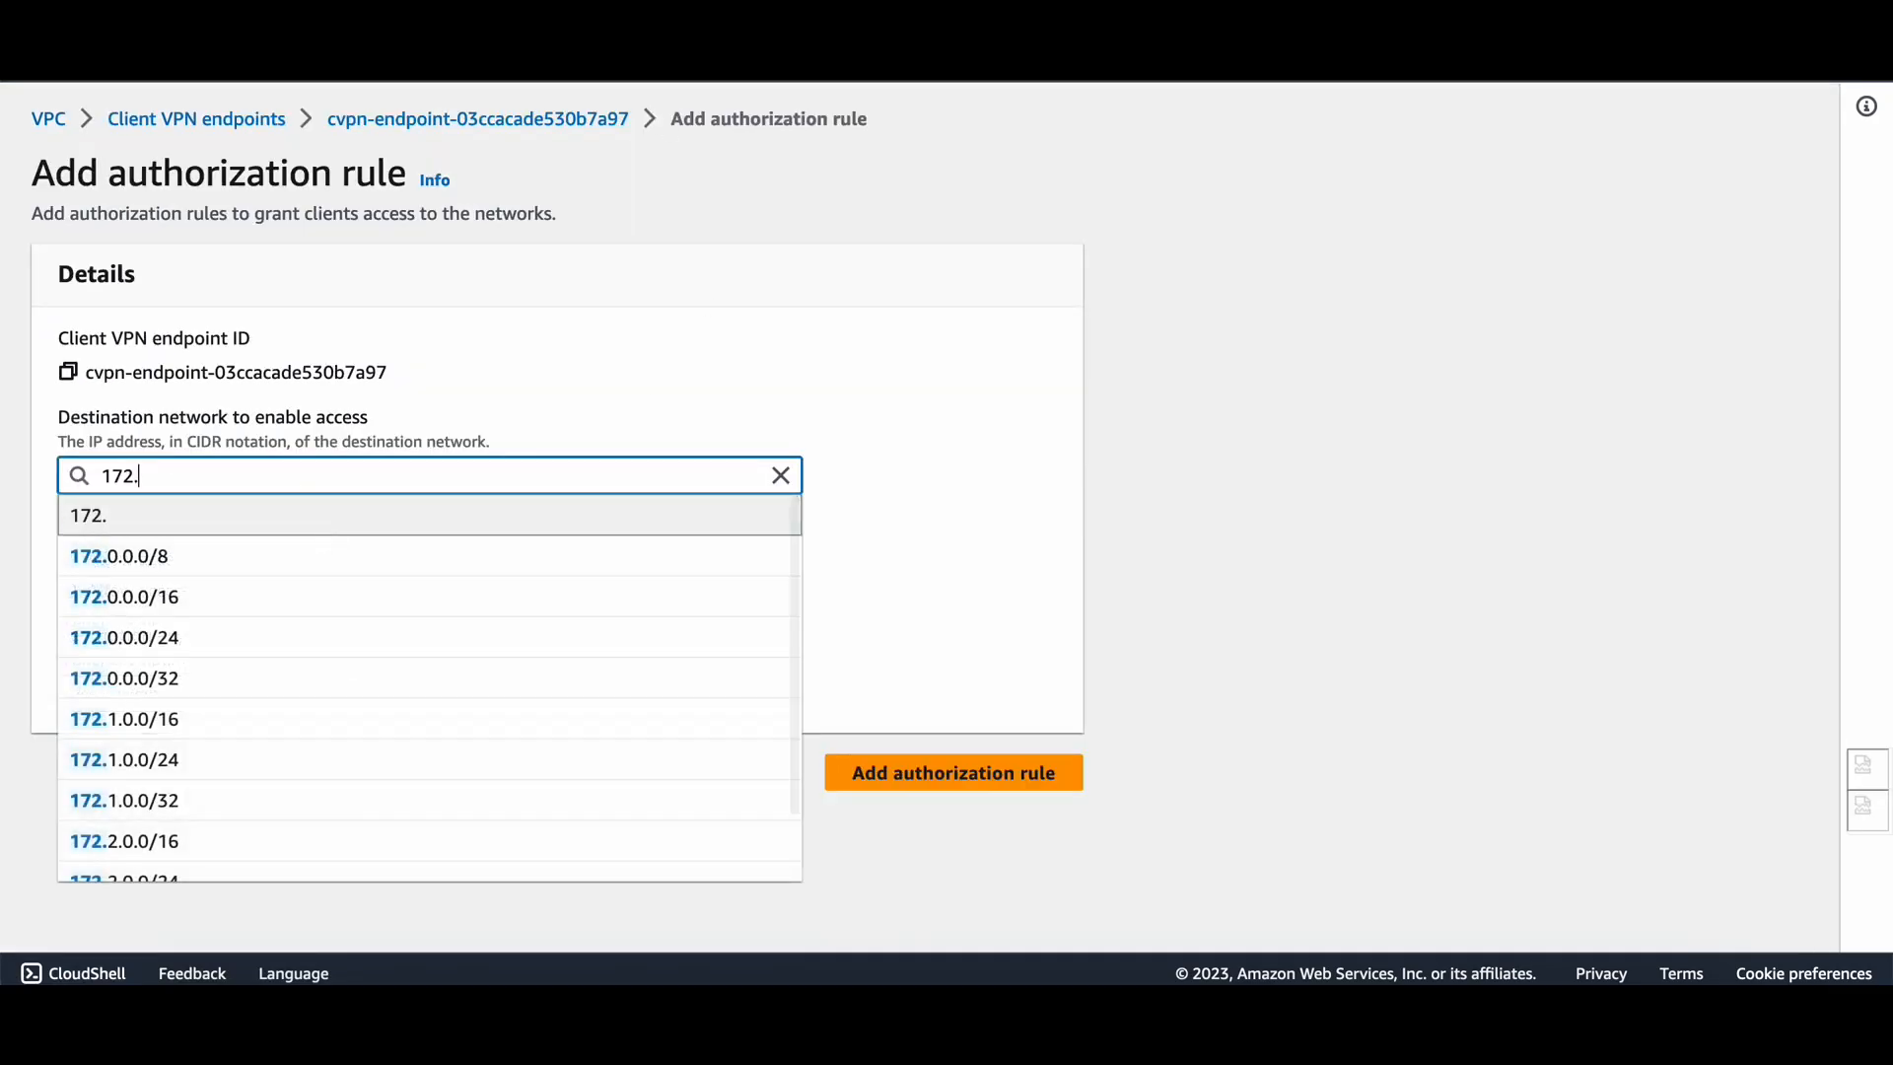
type("31.0.0")
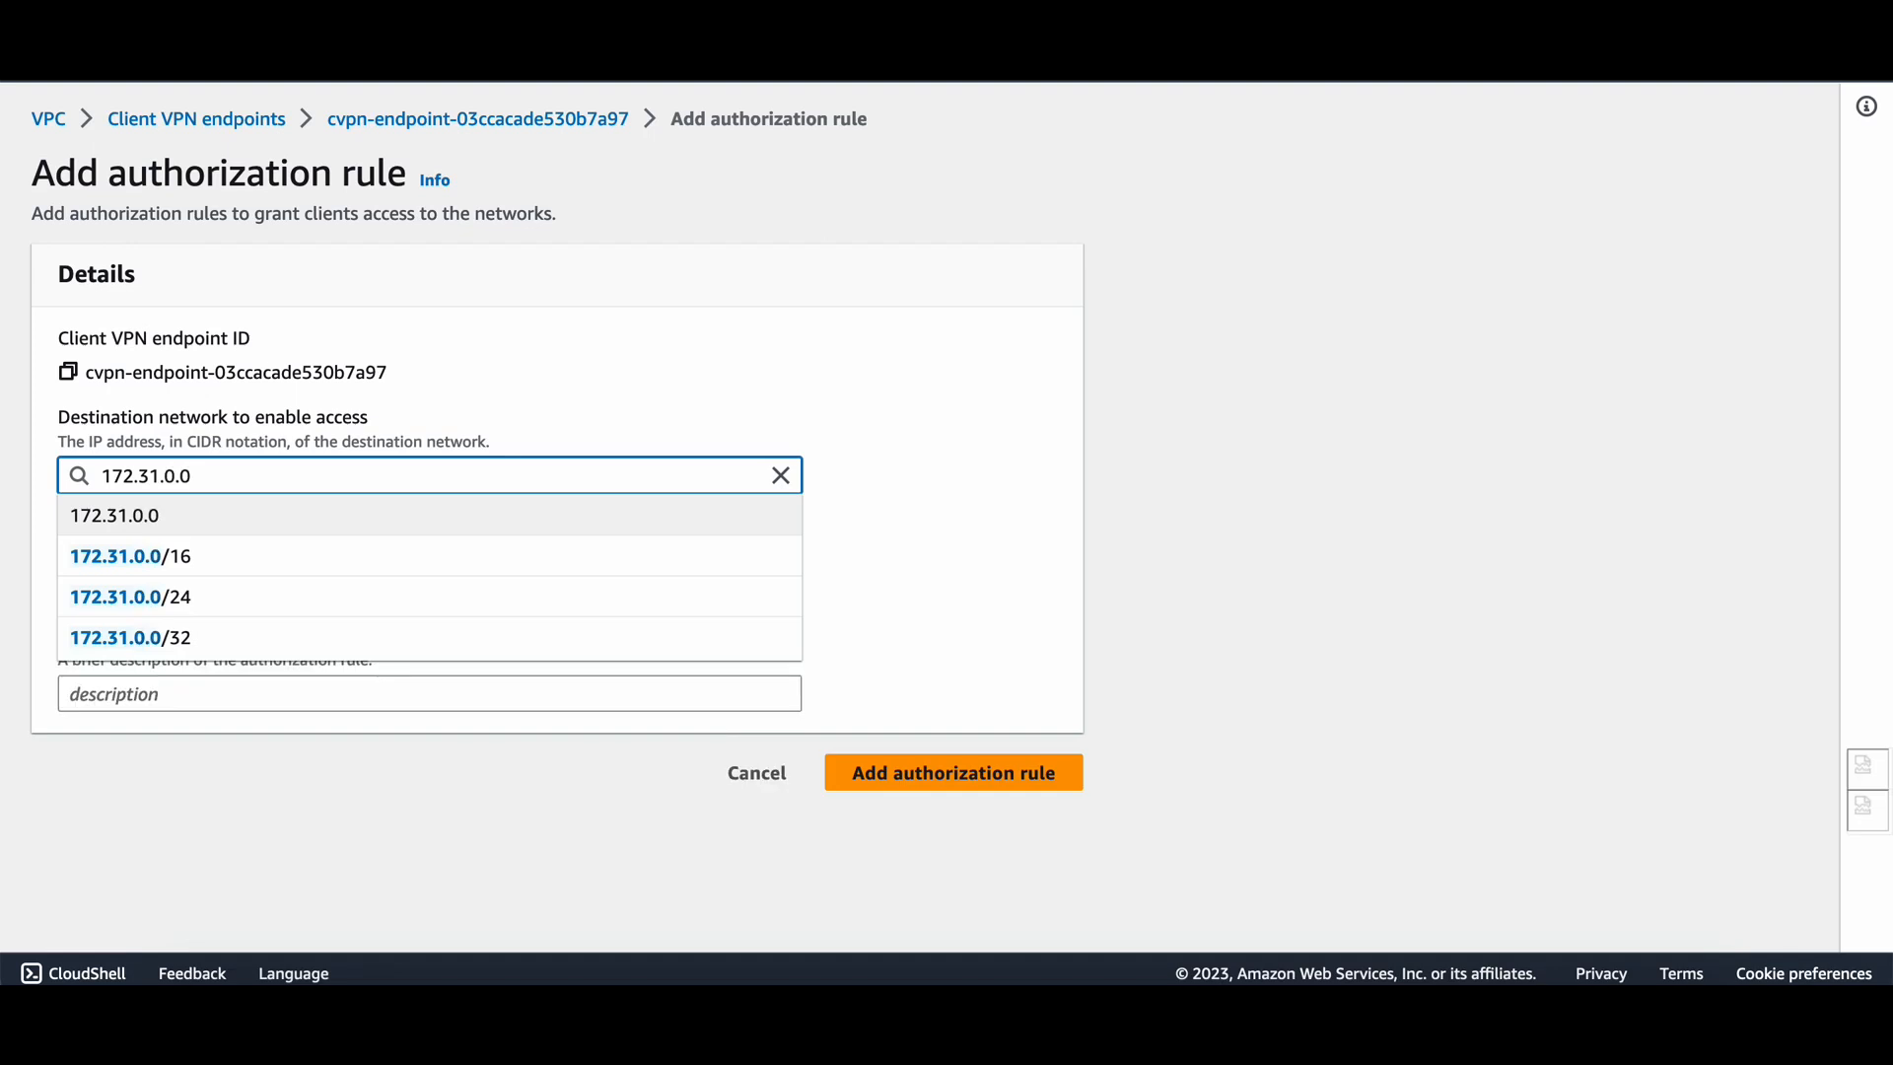
type("/16")
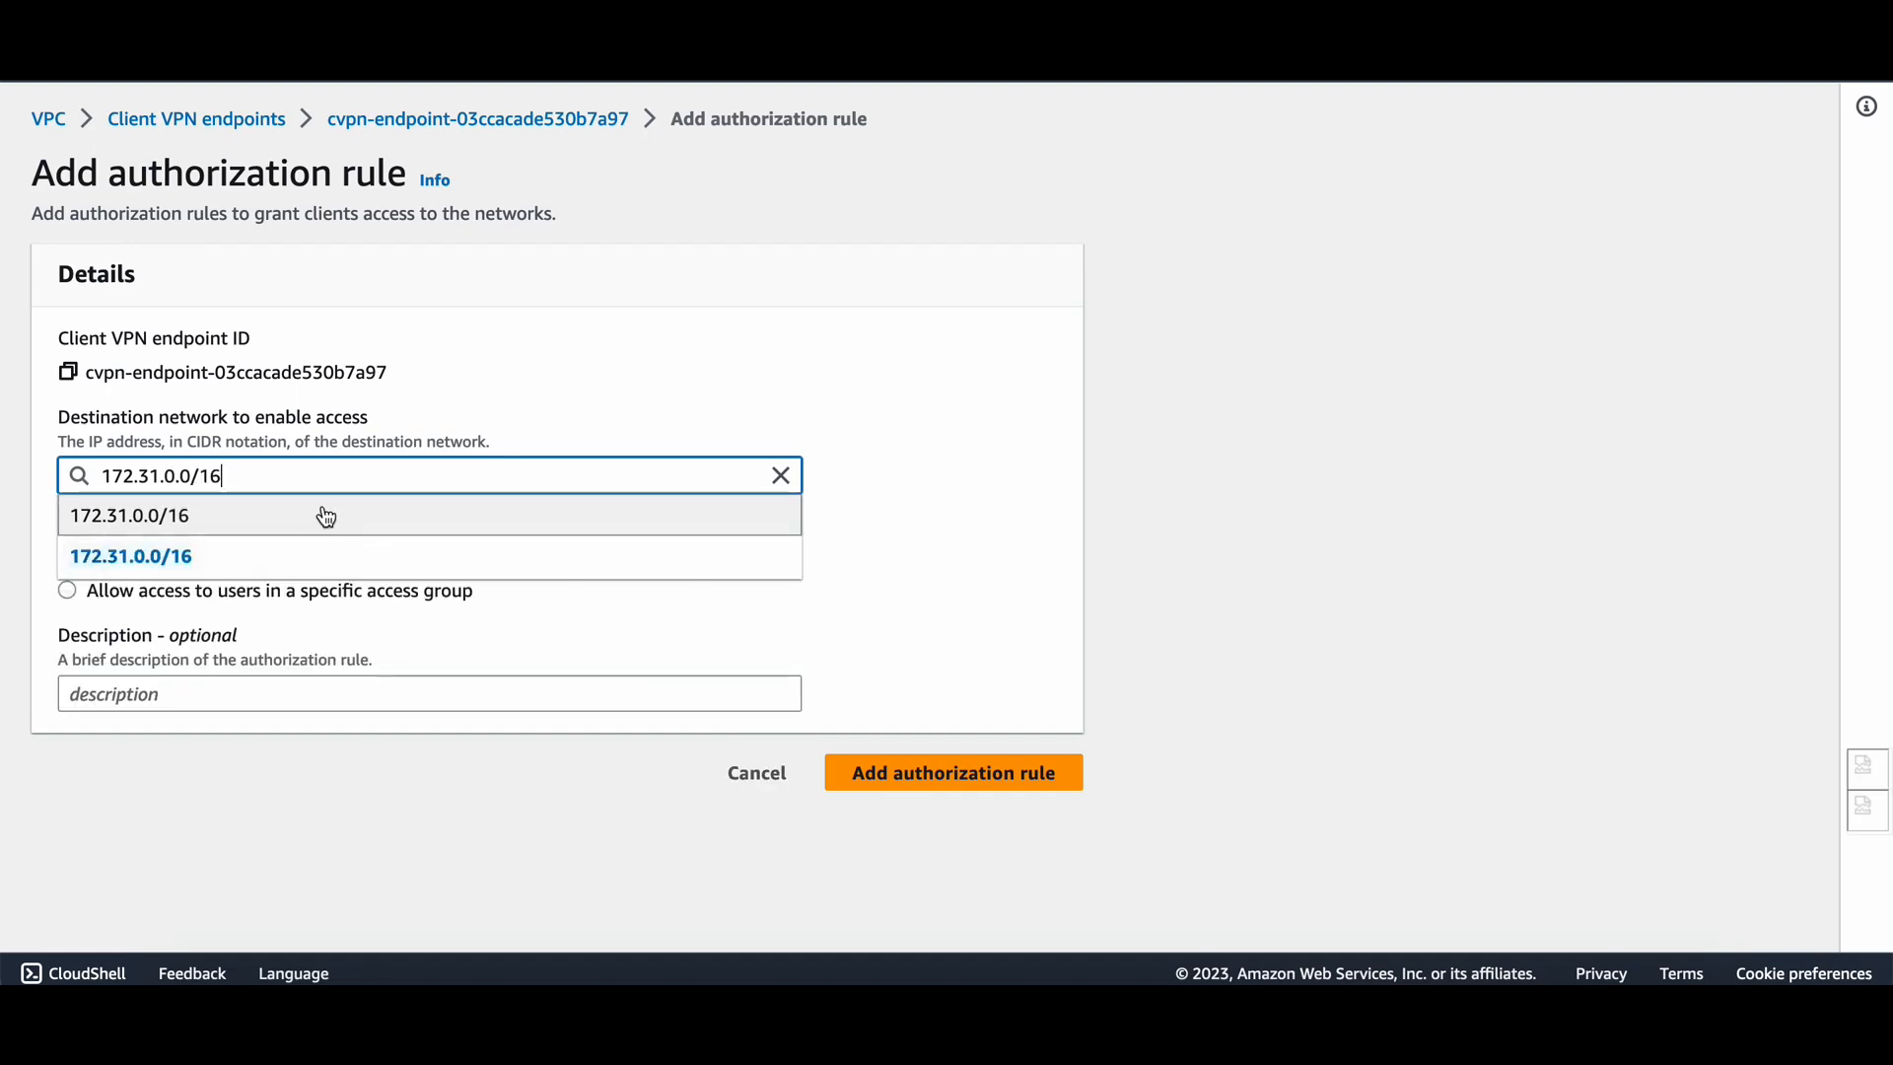
left_click(331, 507)
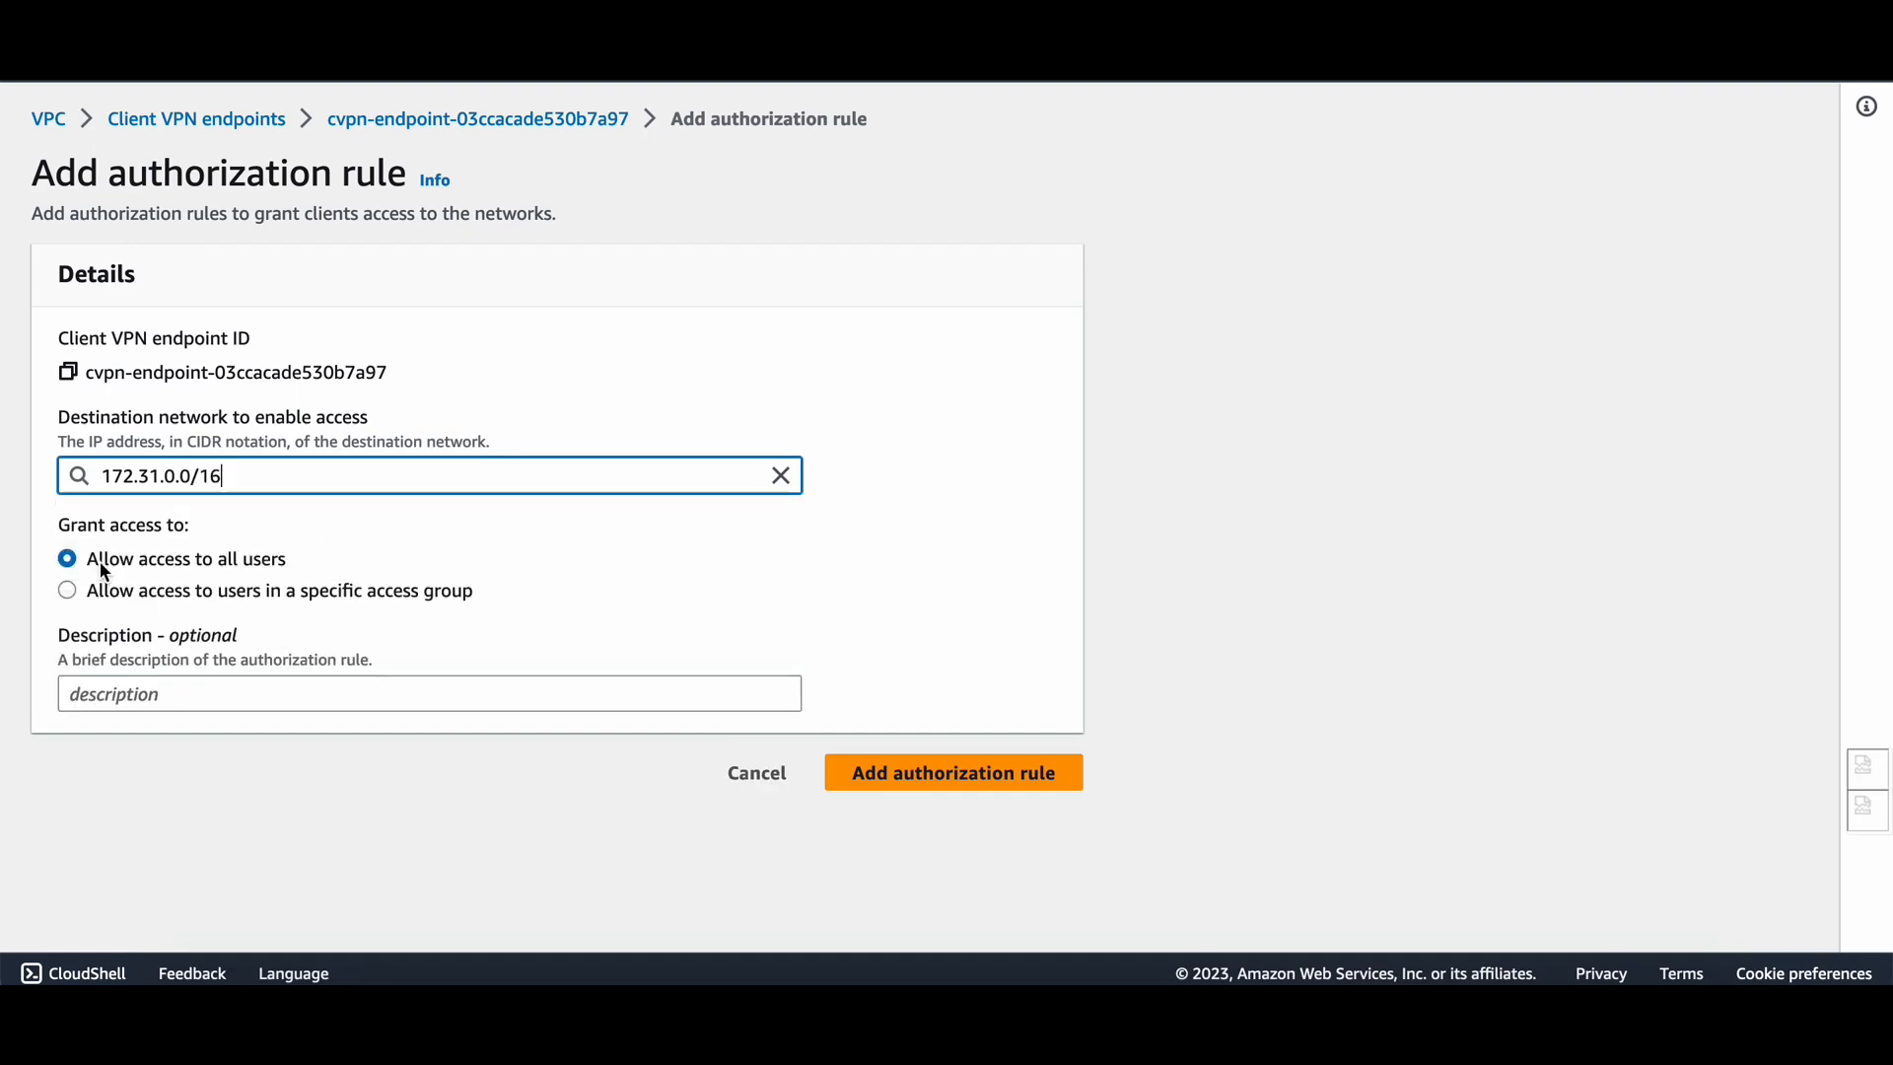
left_click(905, 785)
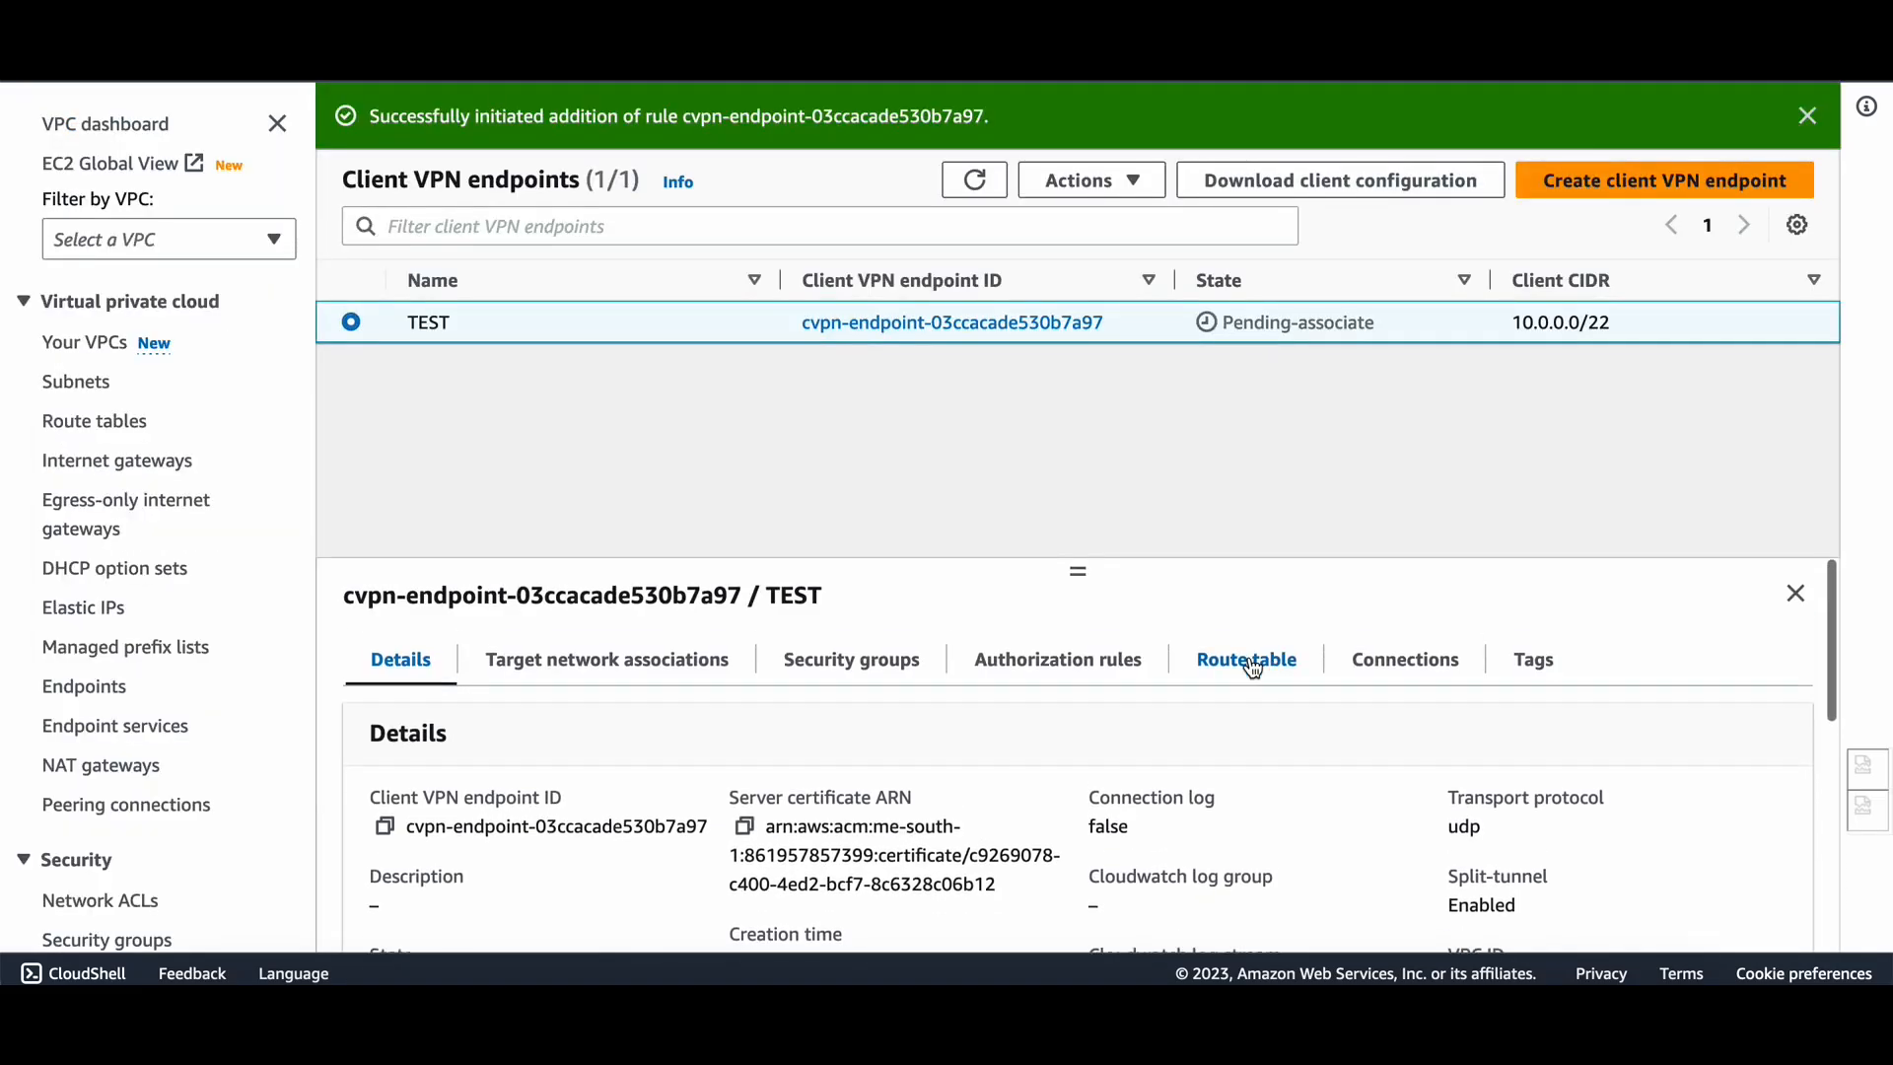
Review the endpoint's route table, rules, security groups and associations, then refresh the endpoint list.
left_click(1248, 656)
left_click(1068, 677)
left_click(890, 666)
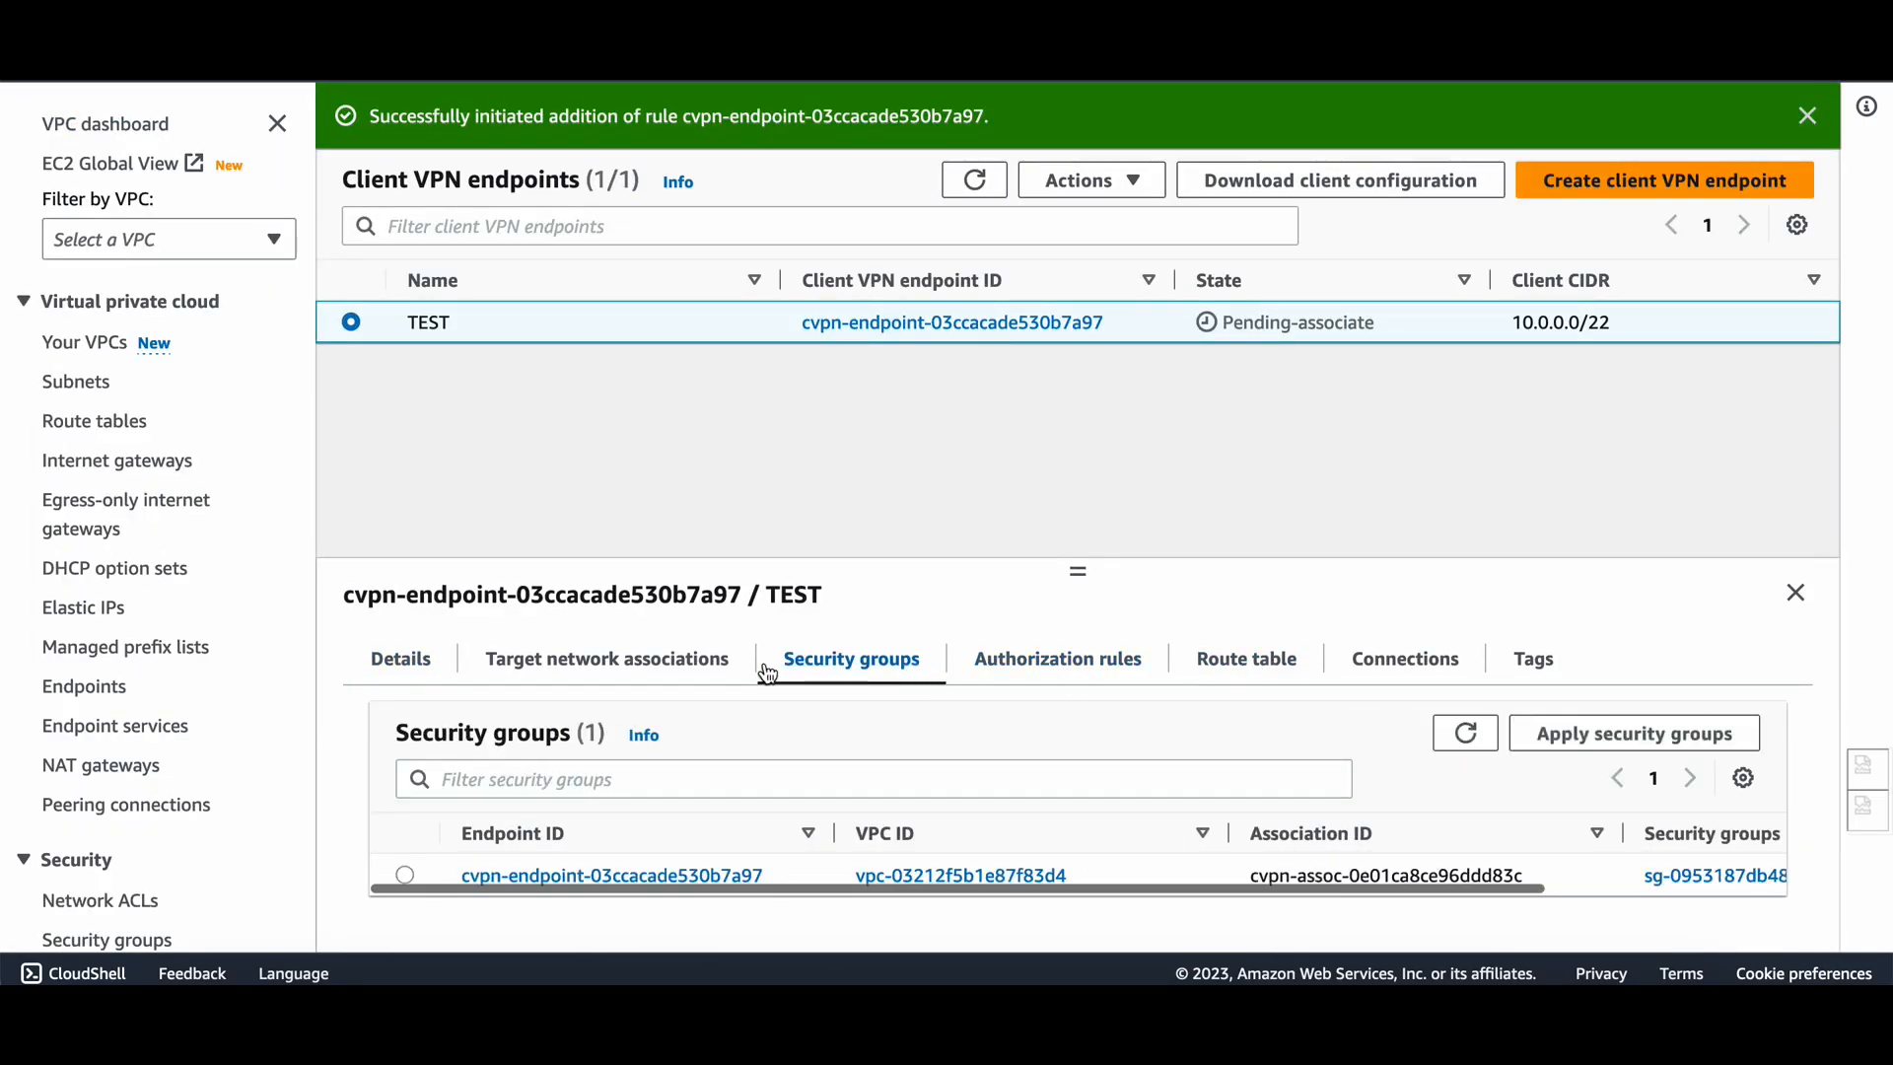
left_click(720, 664)
left_click(387, 671)
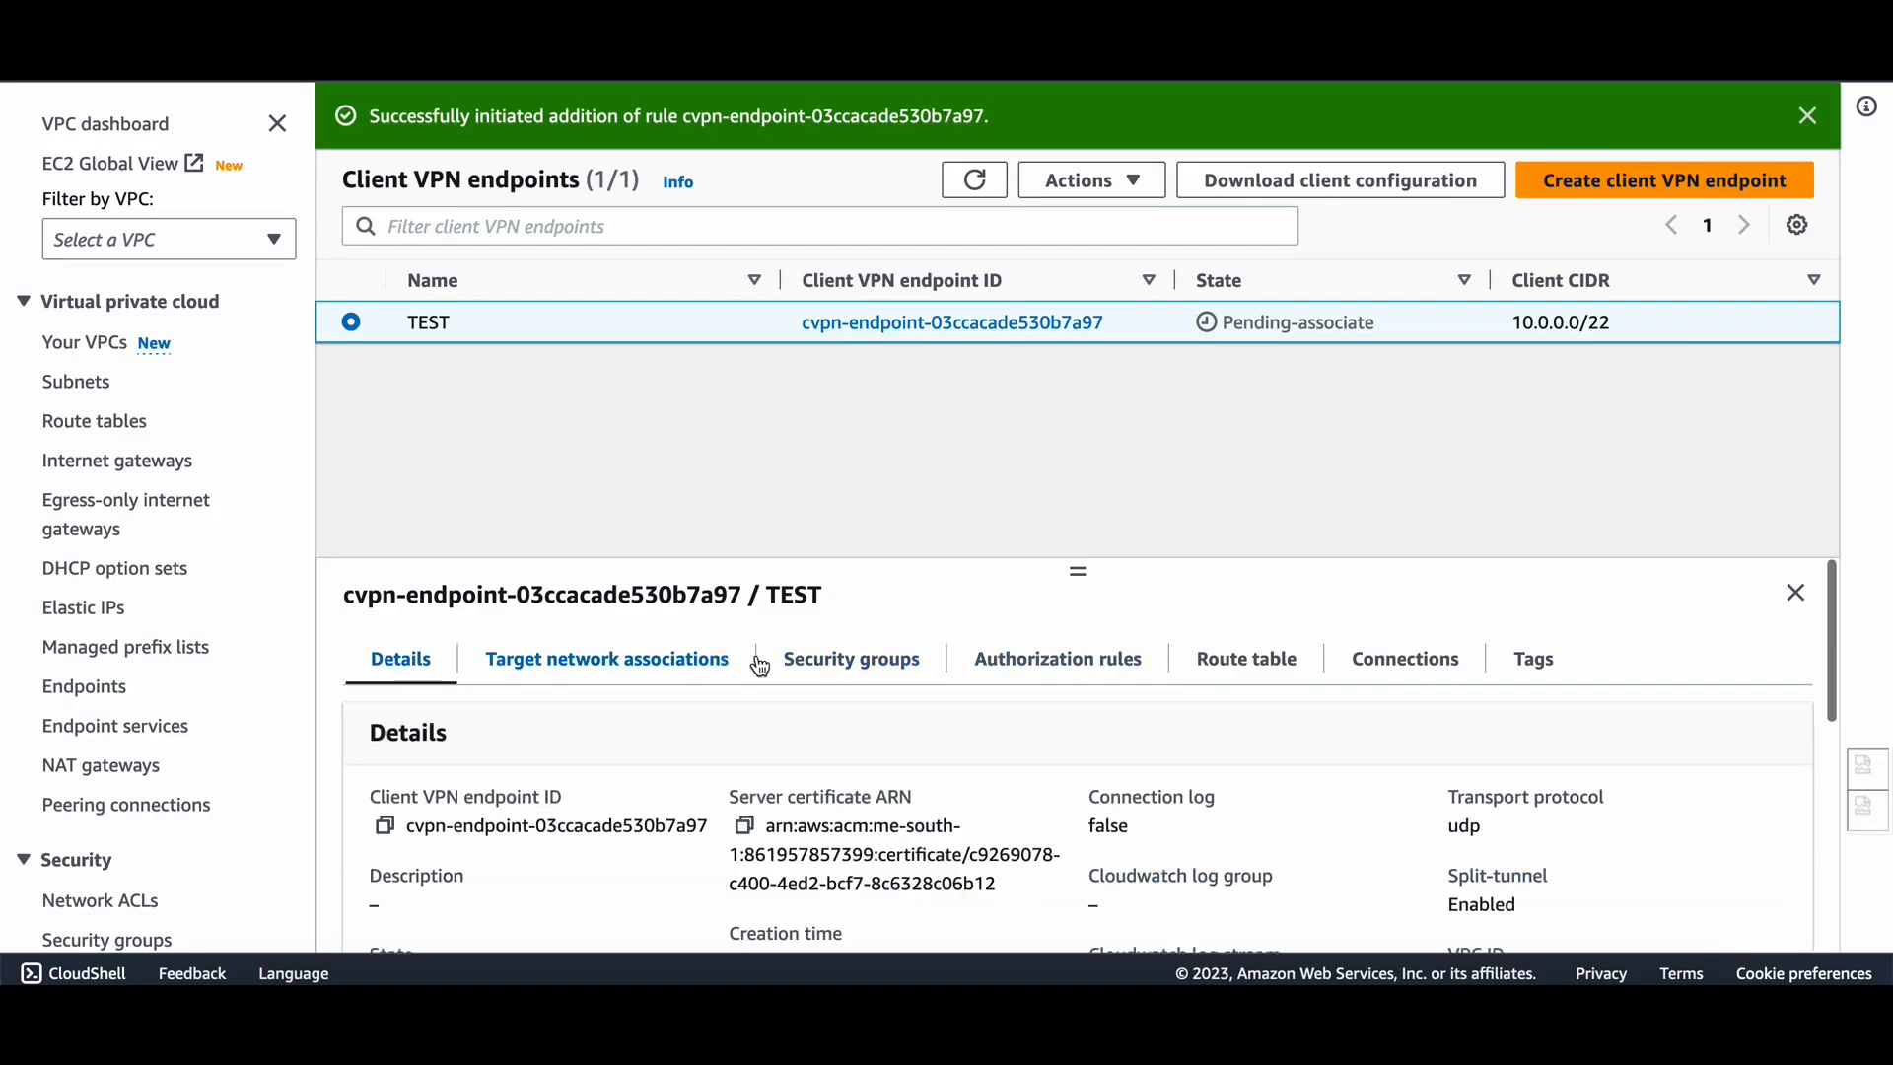
left_click(790, 663)
left_click(974, 179)
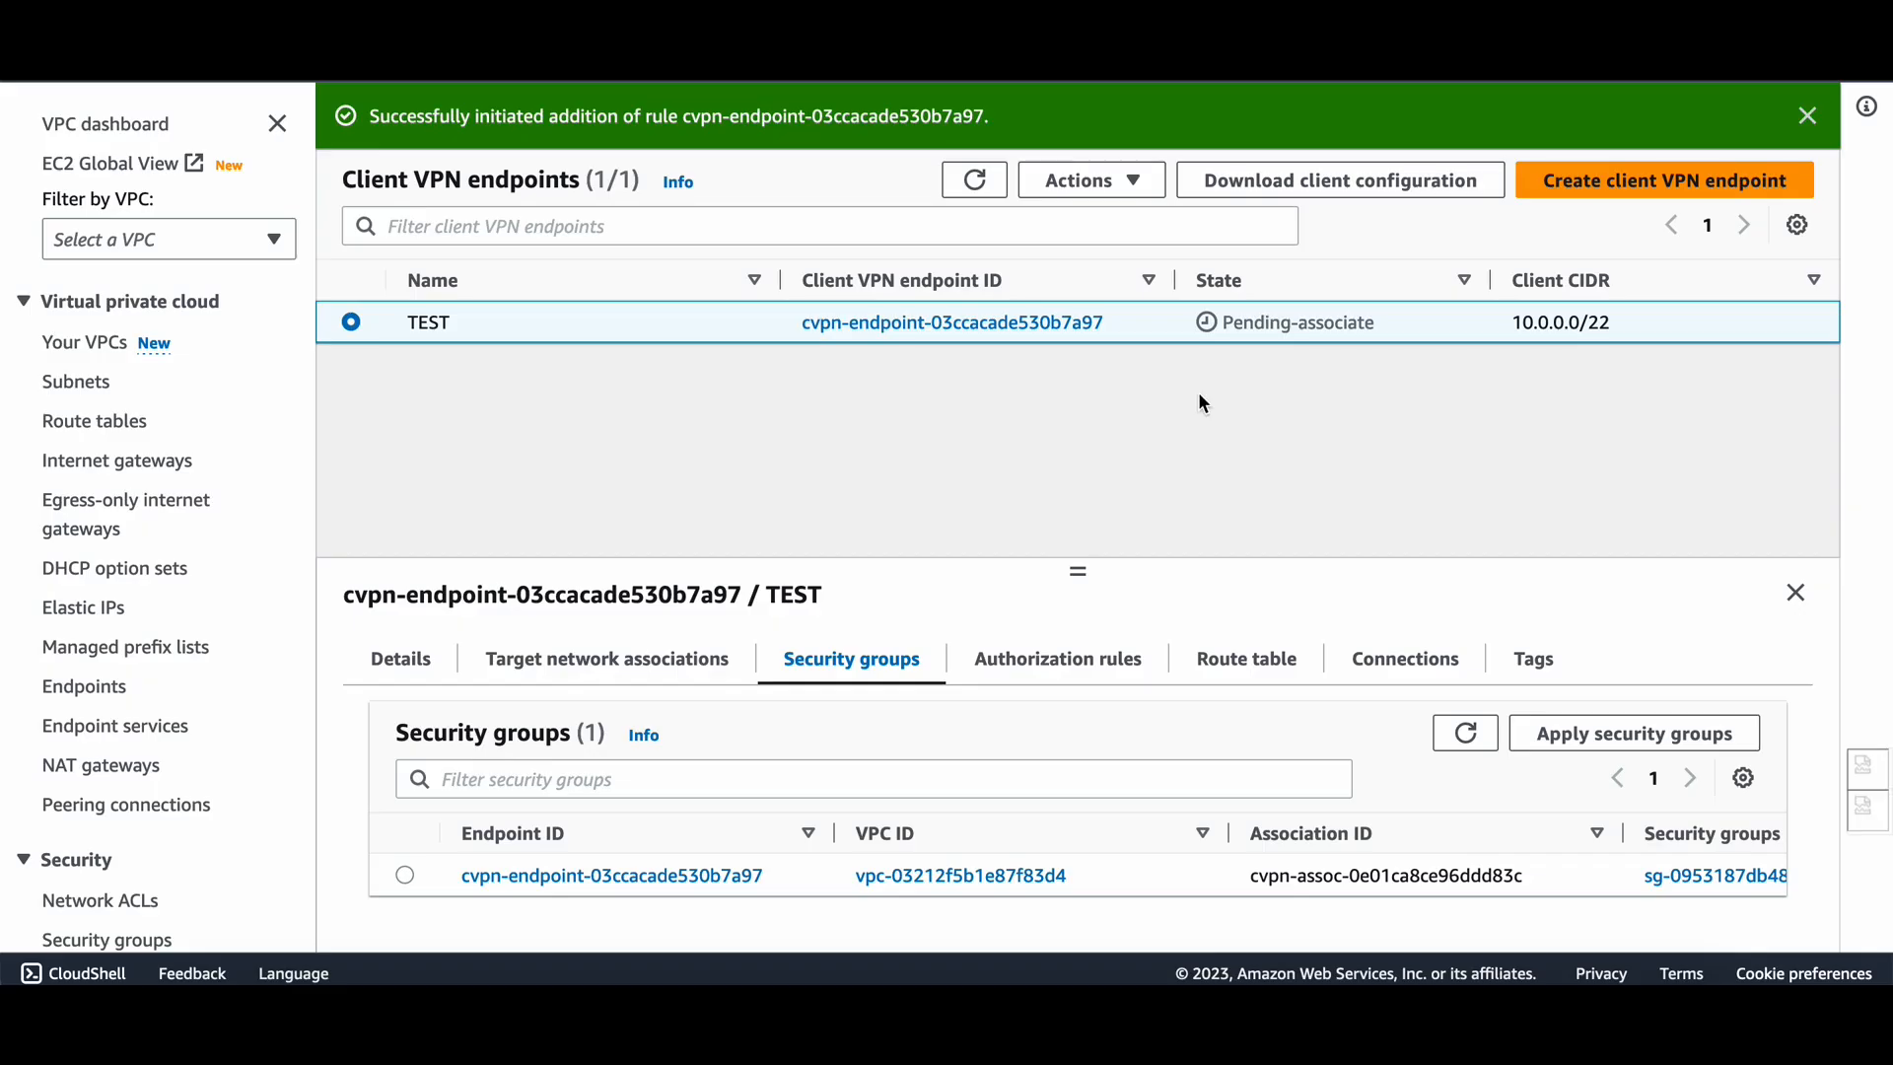
Check the association status, download TEST's client configuration, and open the .ovpn file in an editor.
left_click(644, 681)
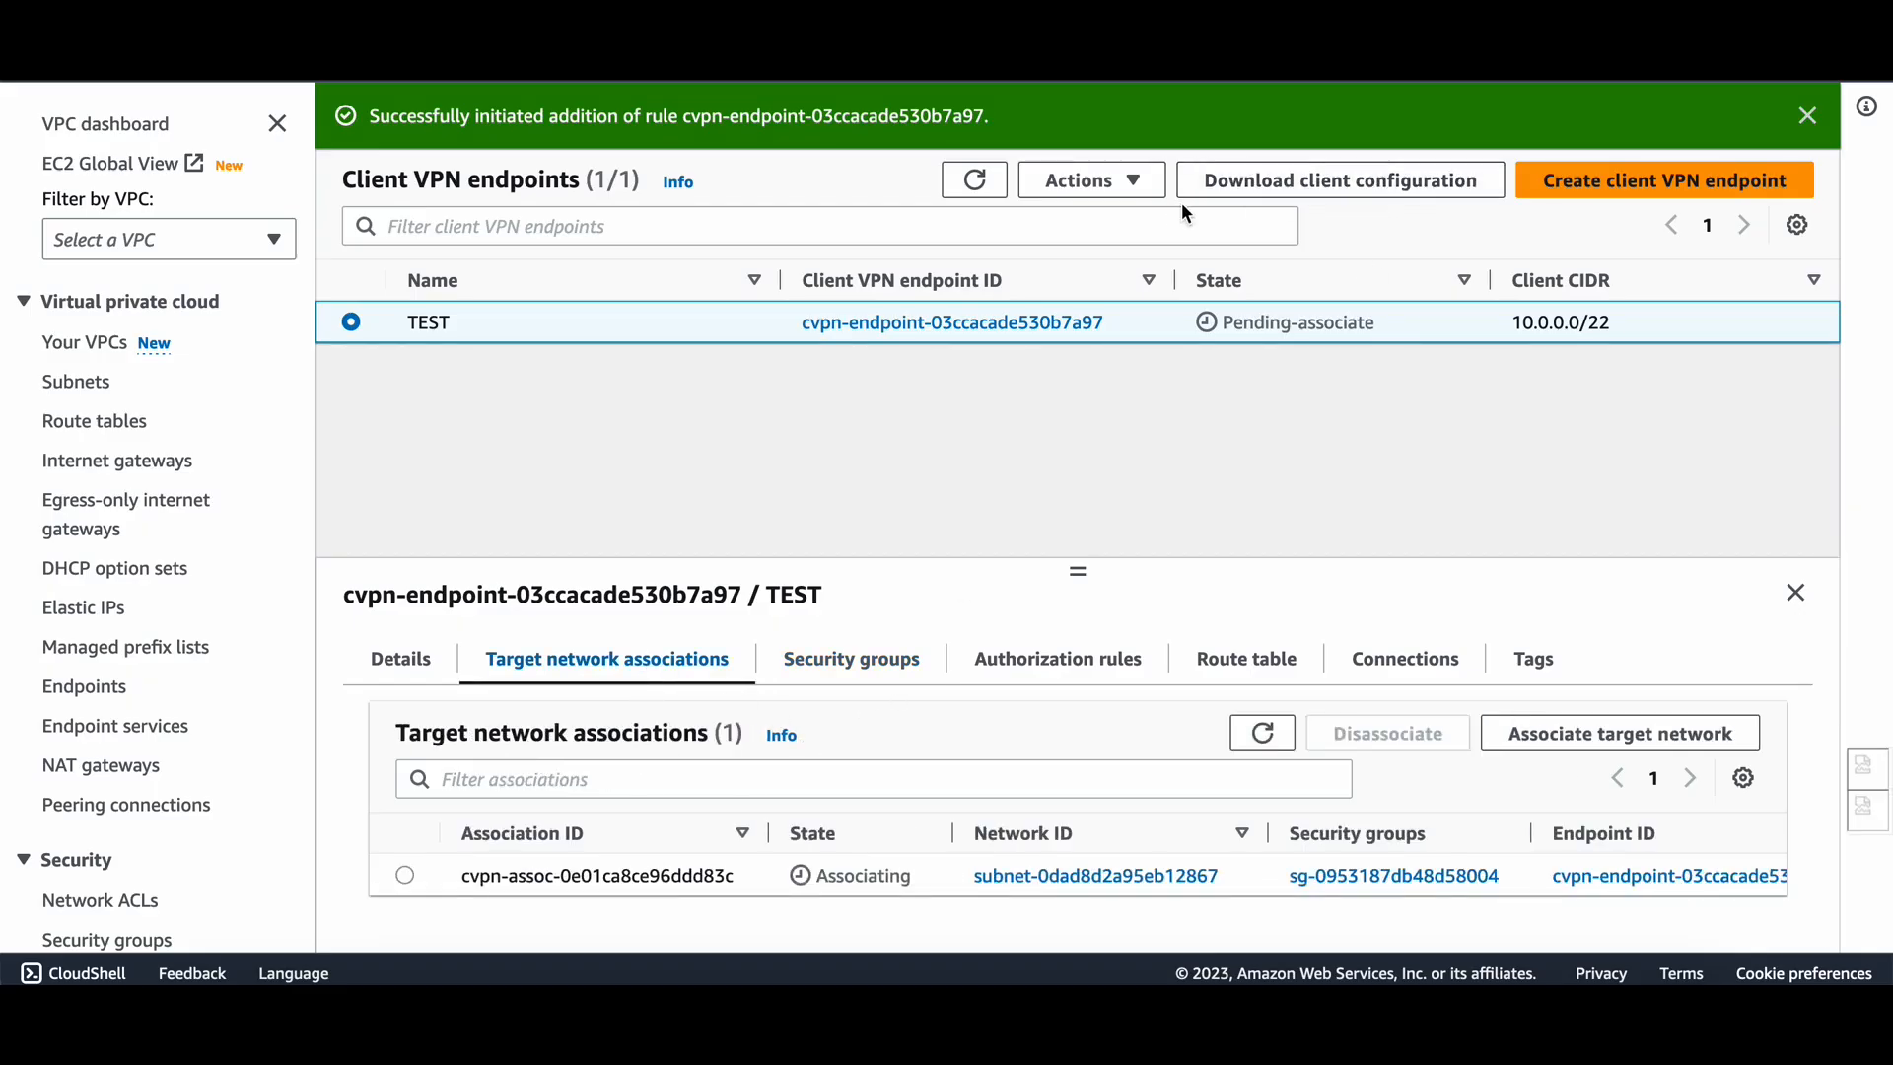
left_click(1315, 189)
left_click(1380, 641)
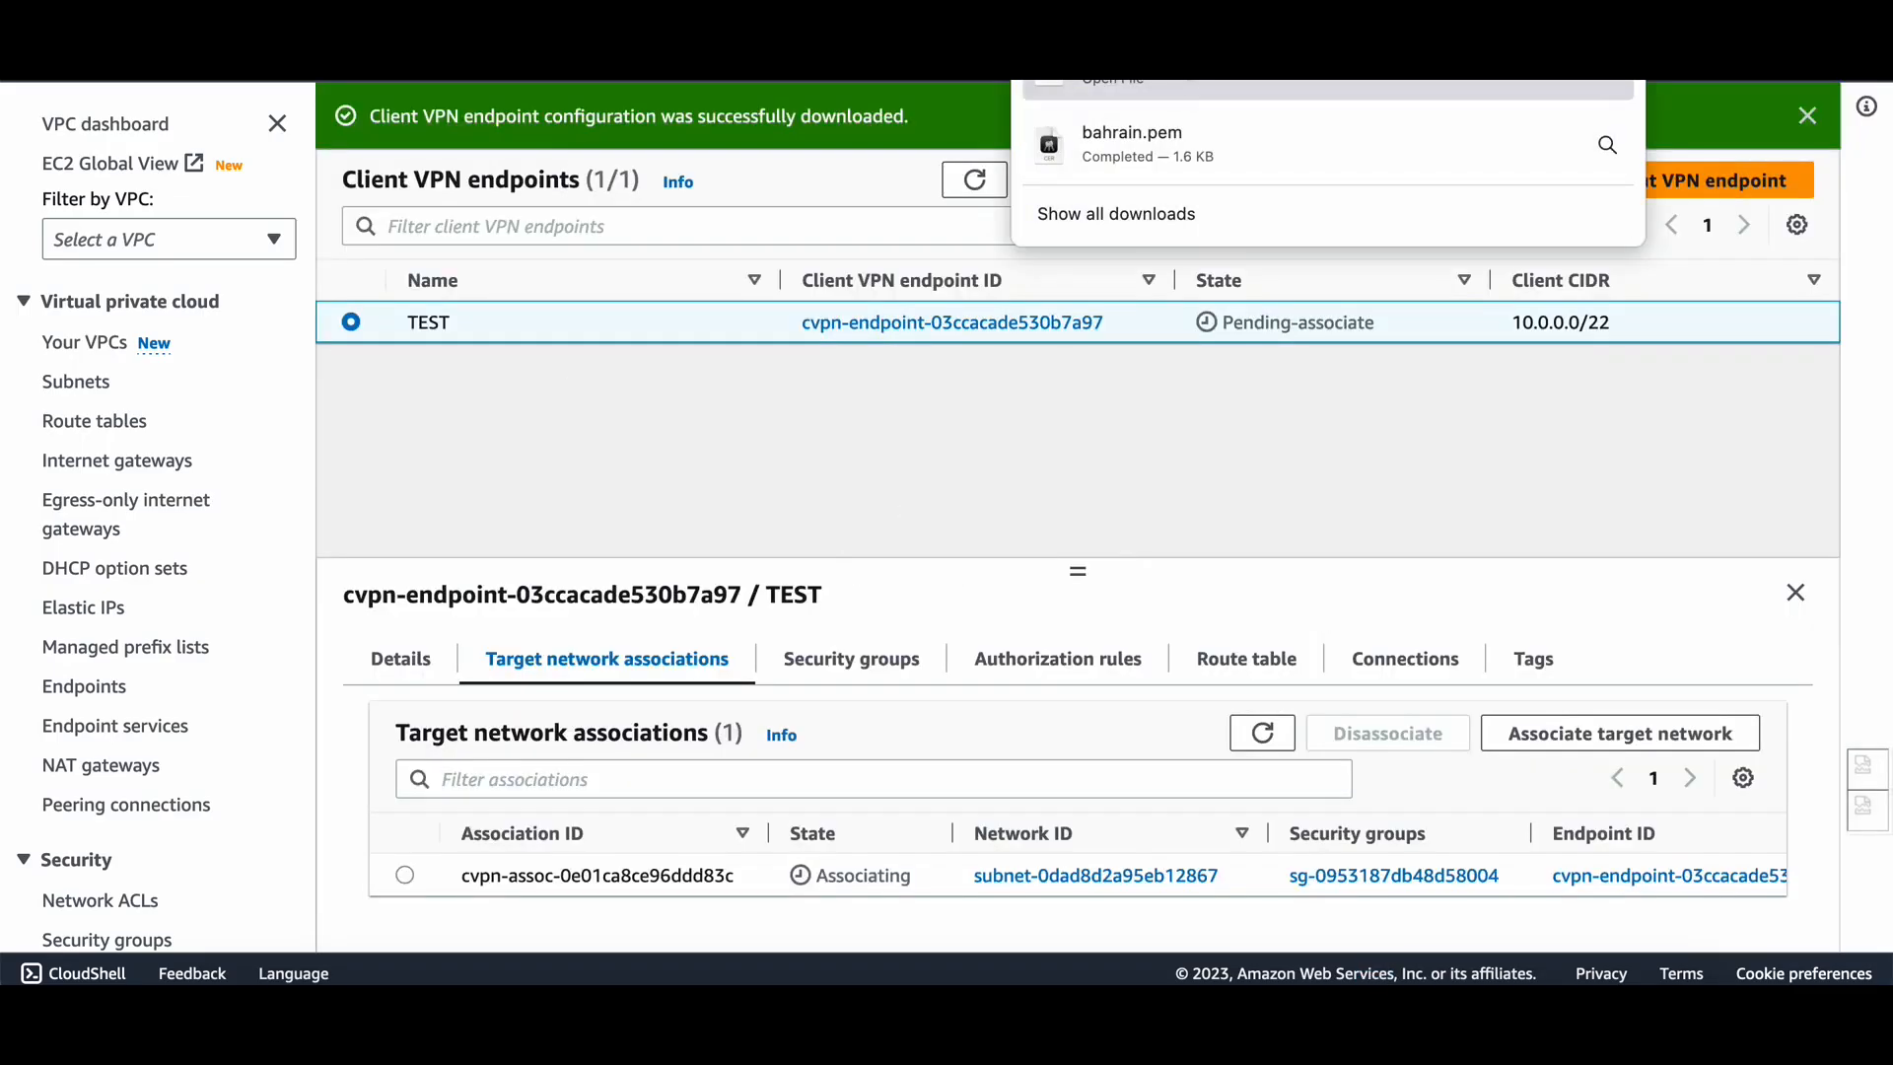
left_click(1115, 73)
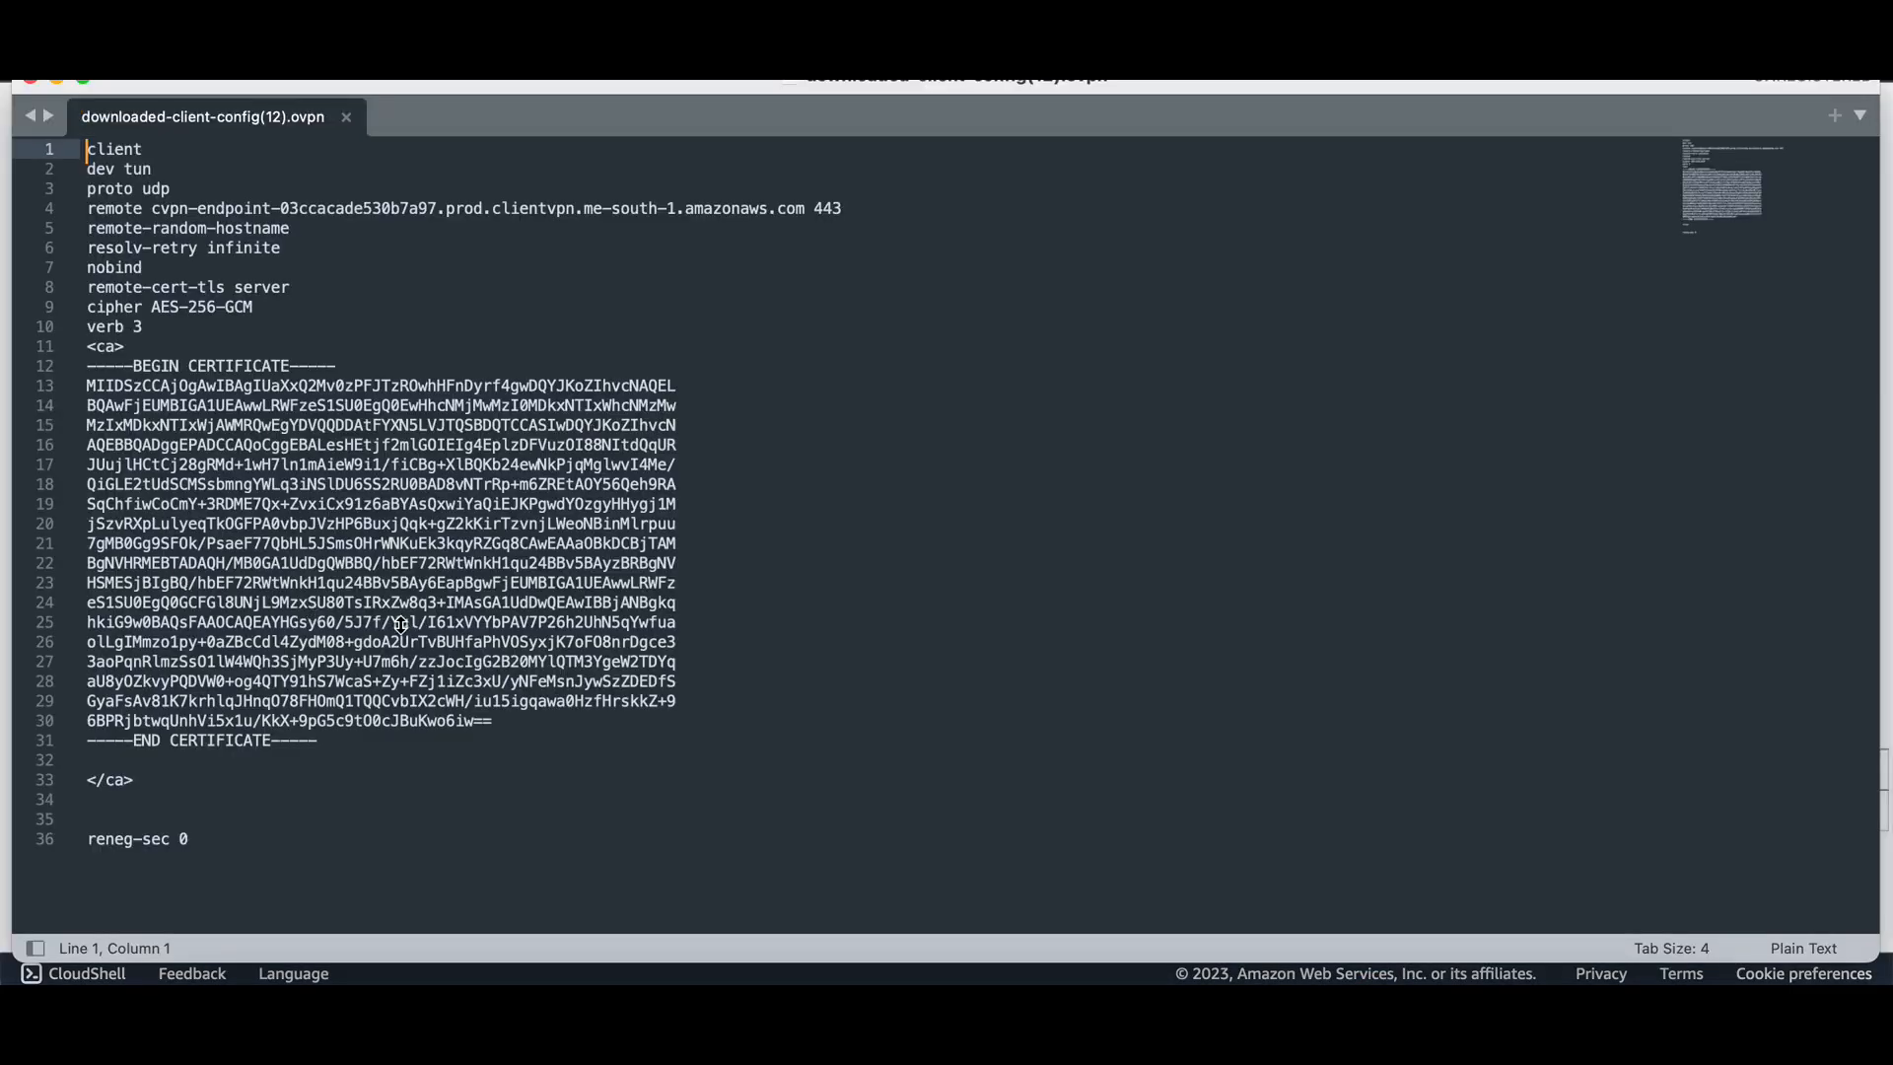
Below the </ca> line, add the <cert> and </cert> lines.
left_click(149, 779)
key("Return")
key("Return")
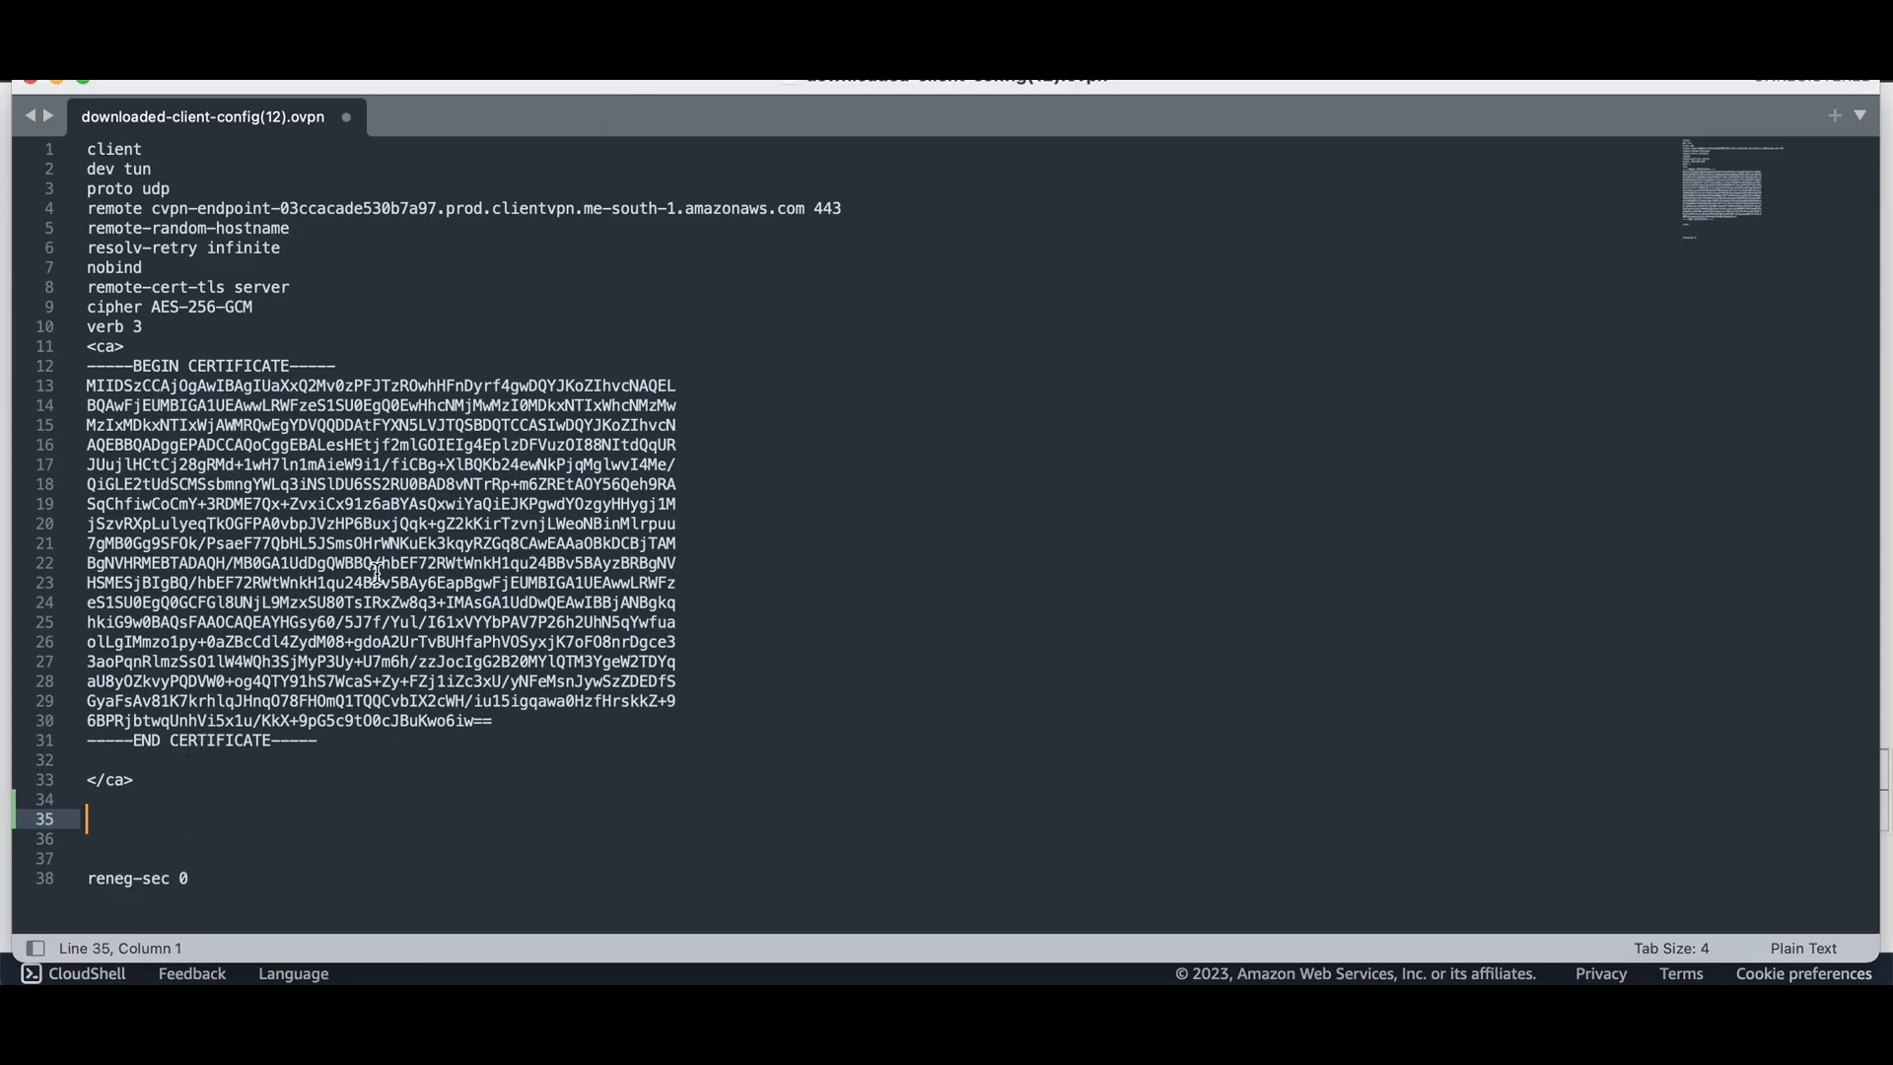
type("C")
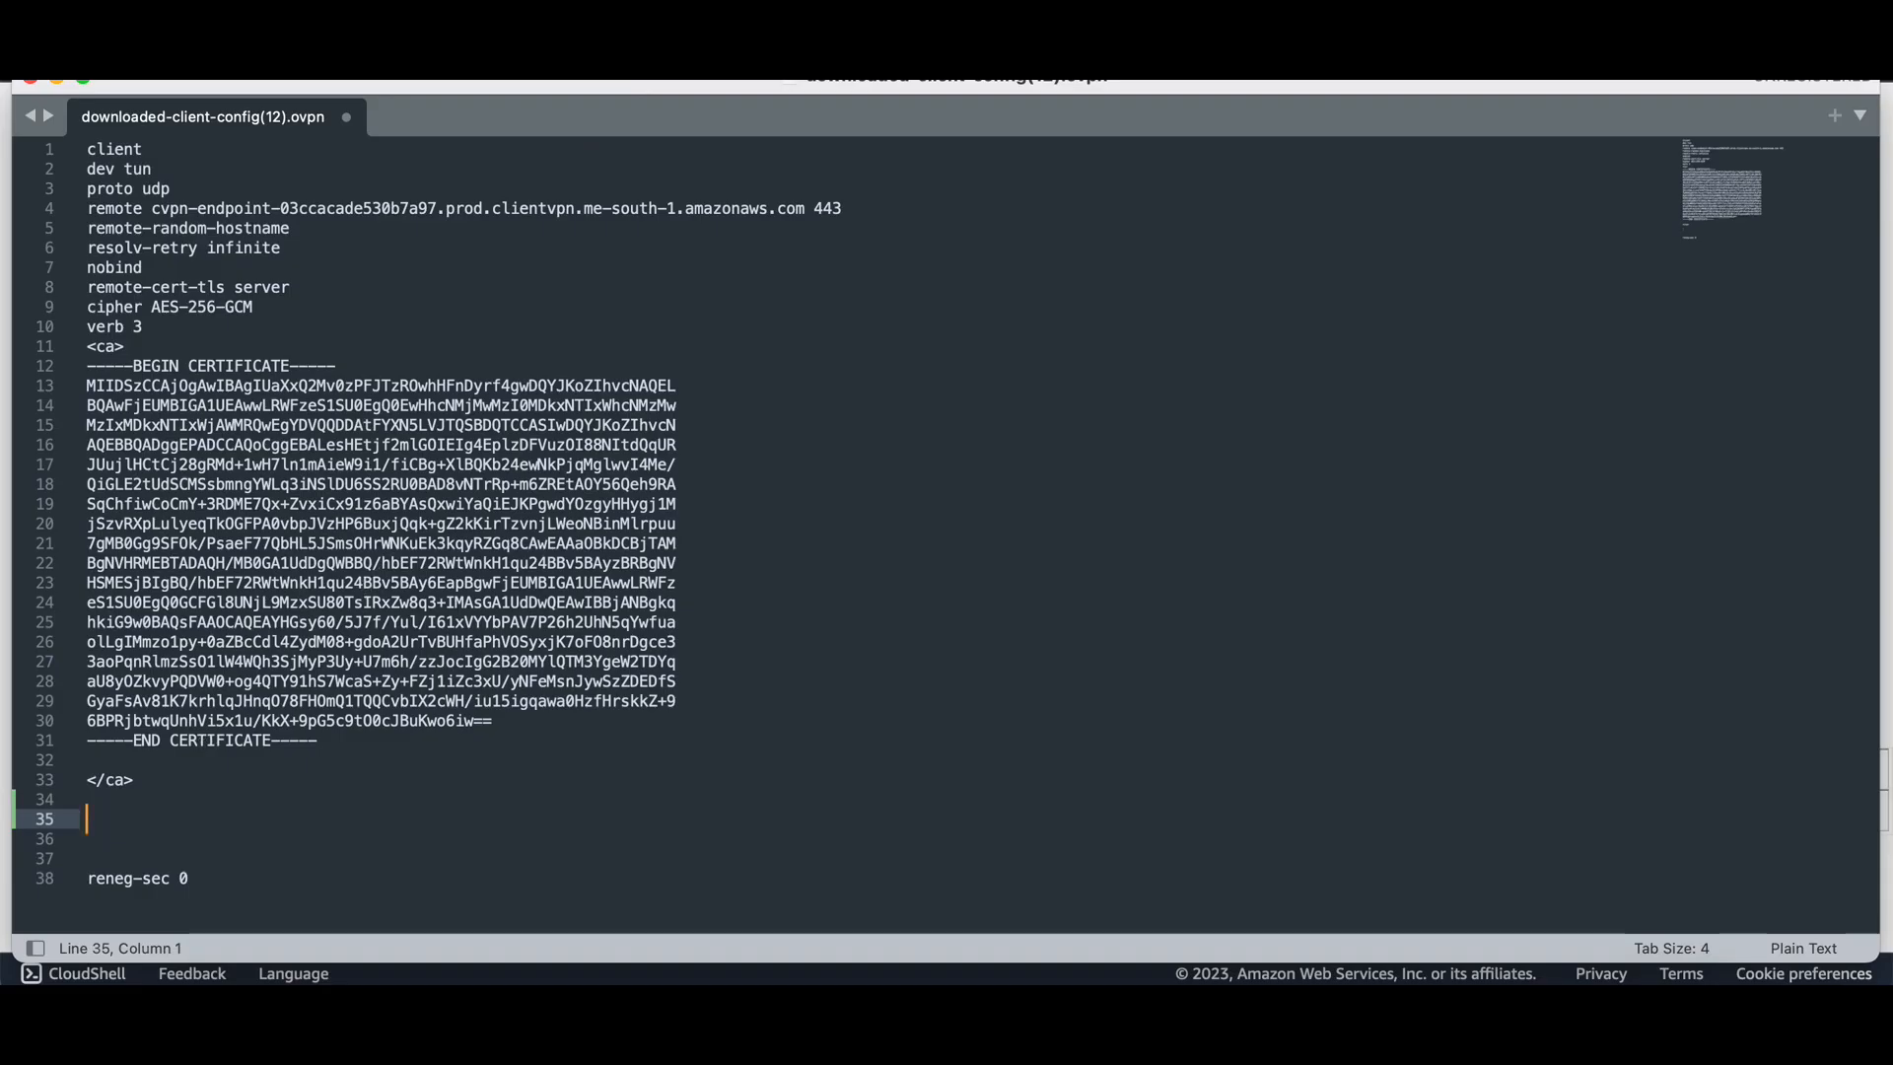
type("cert>")
key("Return")
type("</cert>")
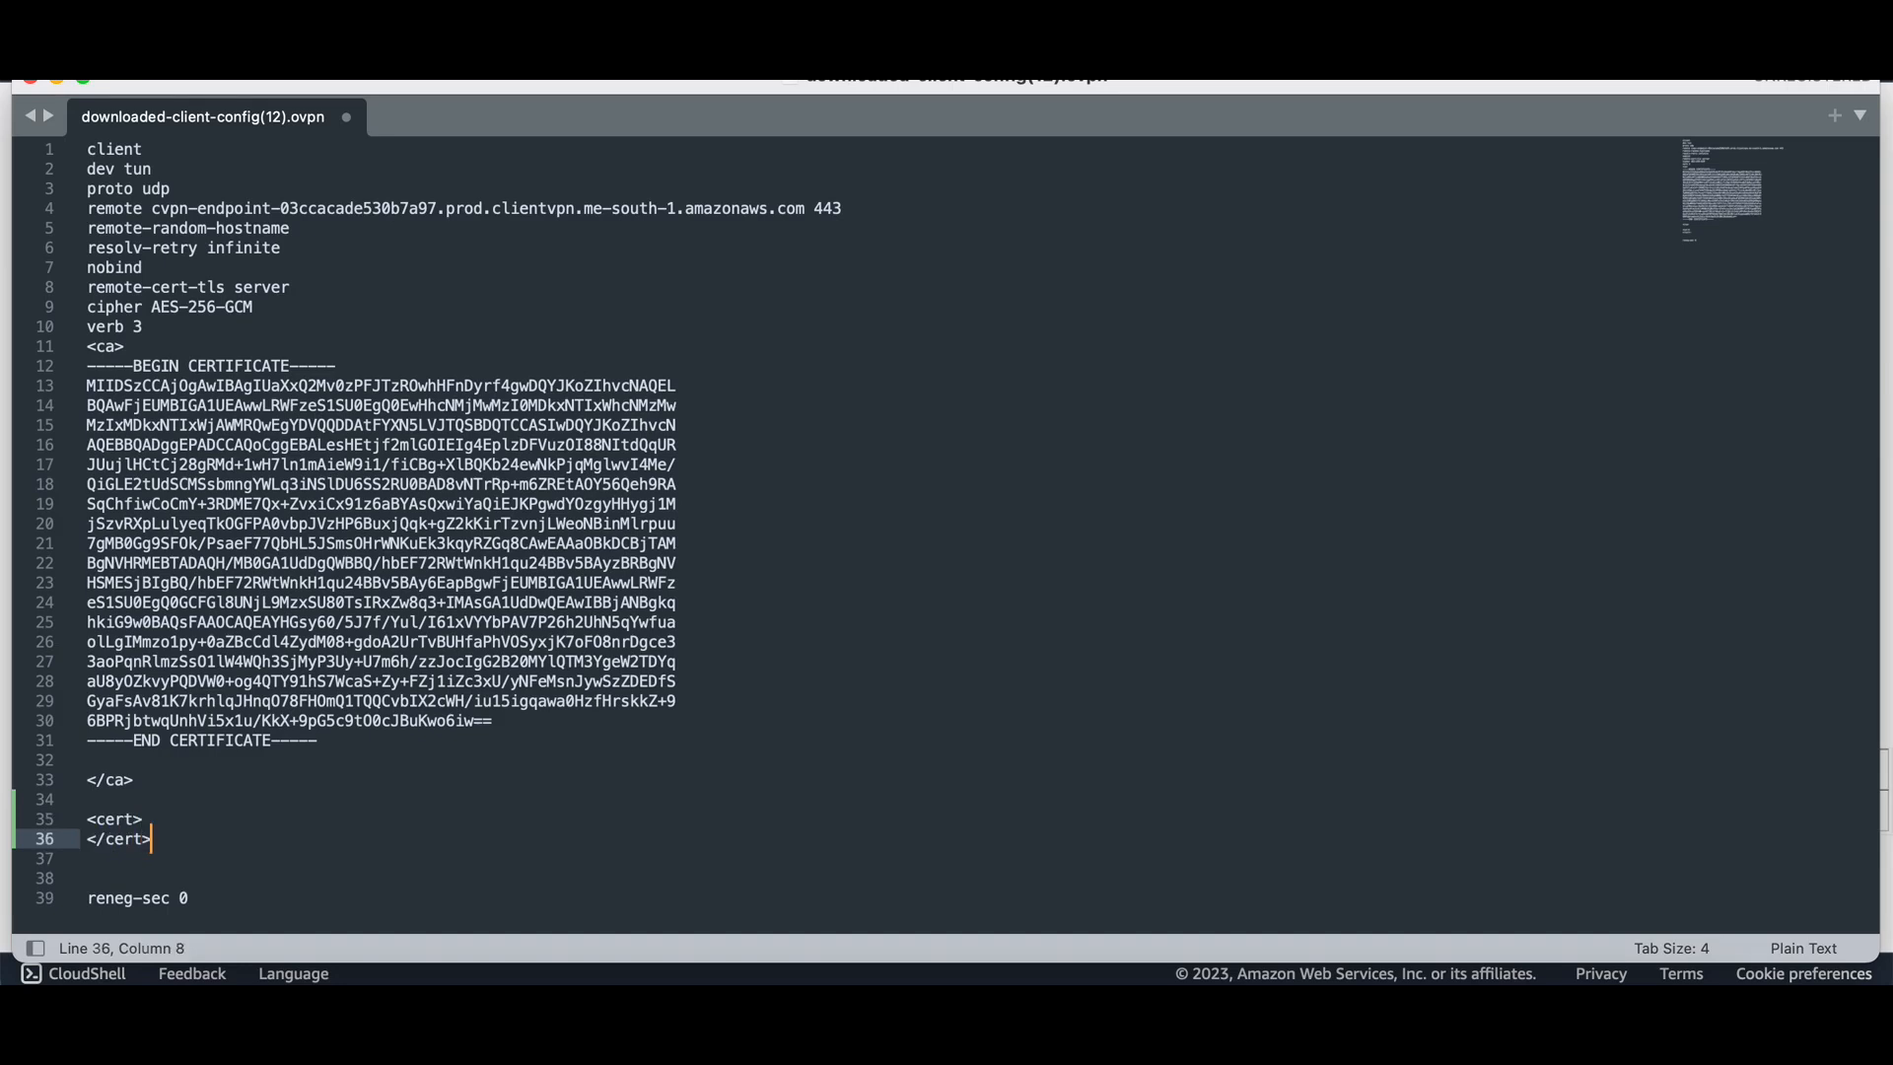
Add the <key></key> block and a blank line inside <cert>, then return to Terminal.
key("Return")
key("Return")
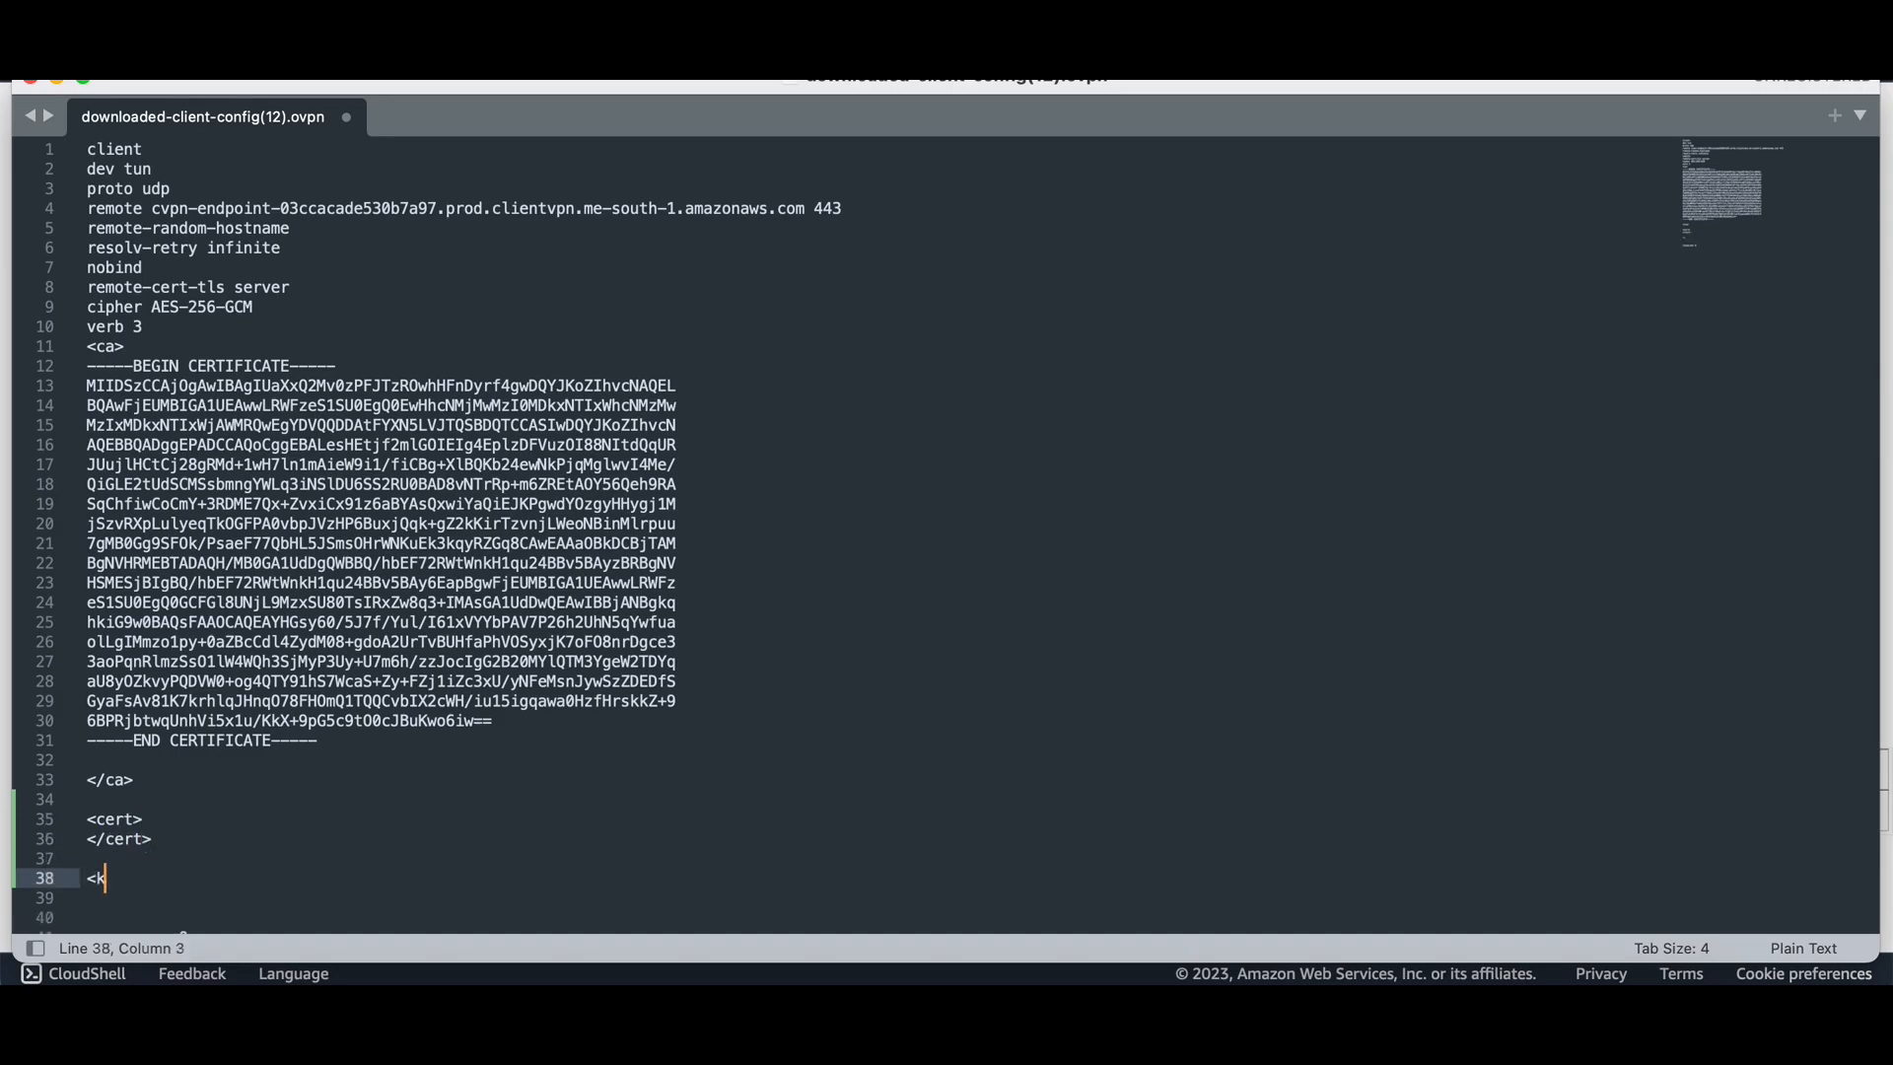
type("<key>")
key("Return")
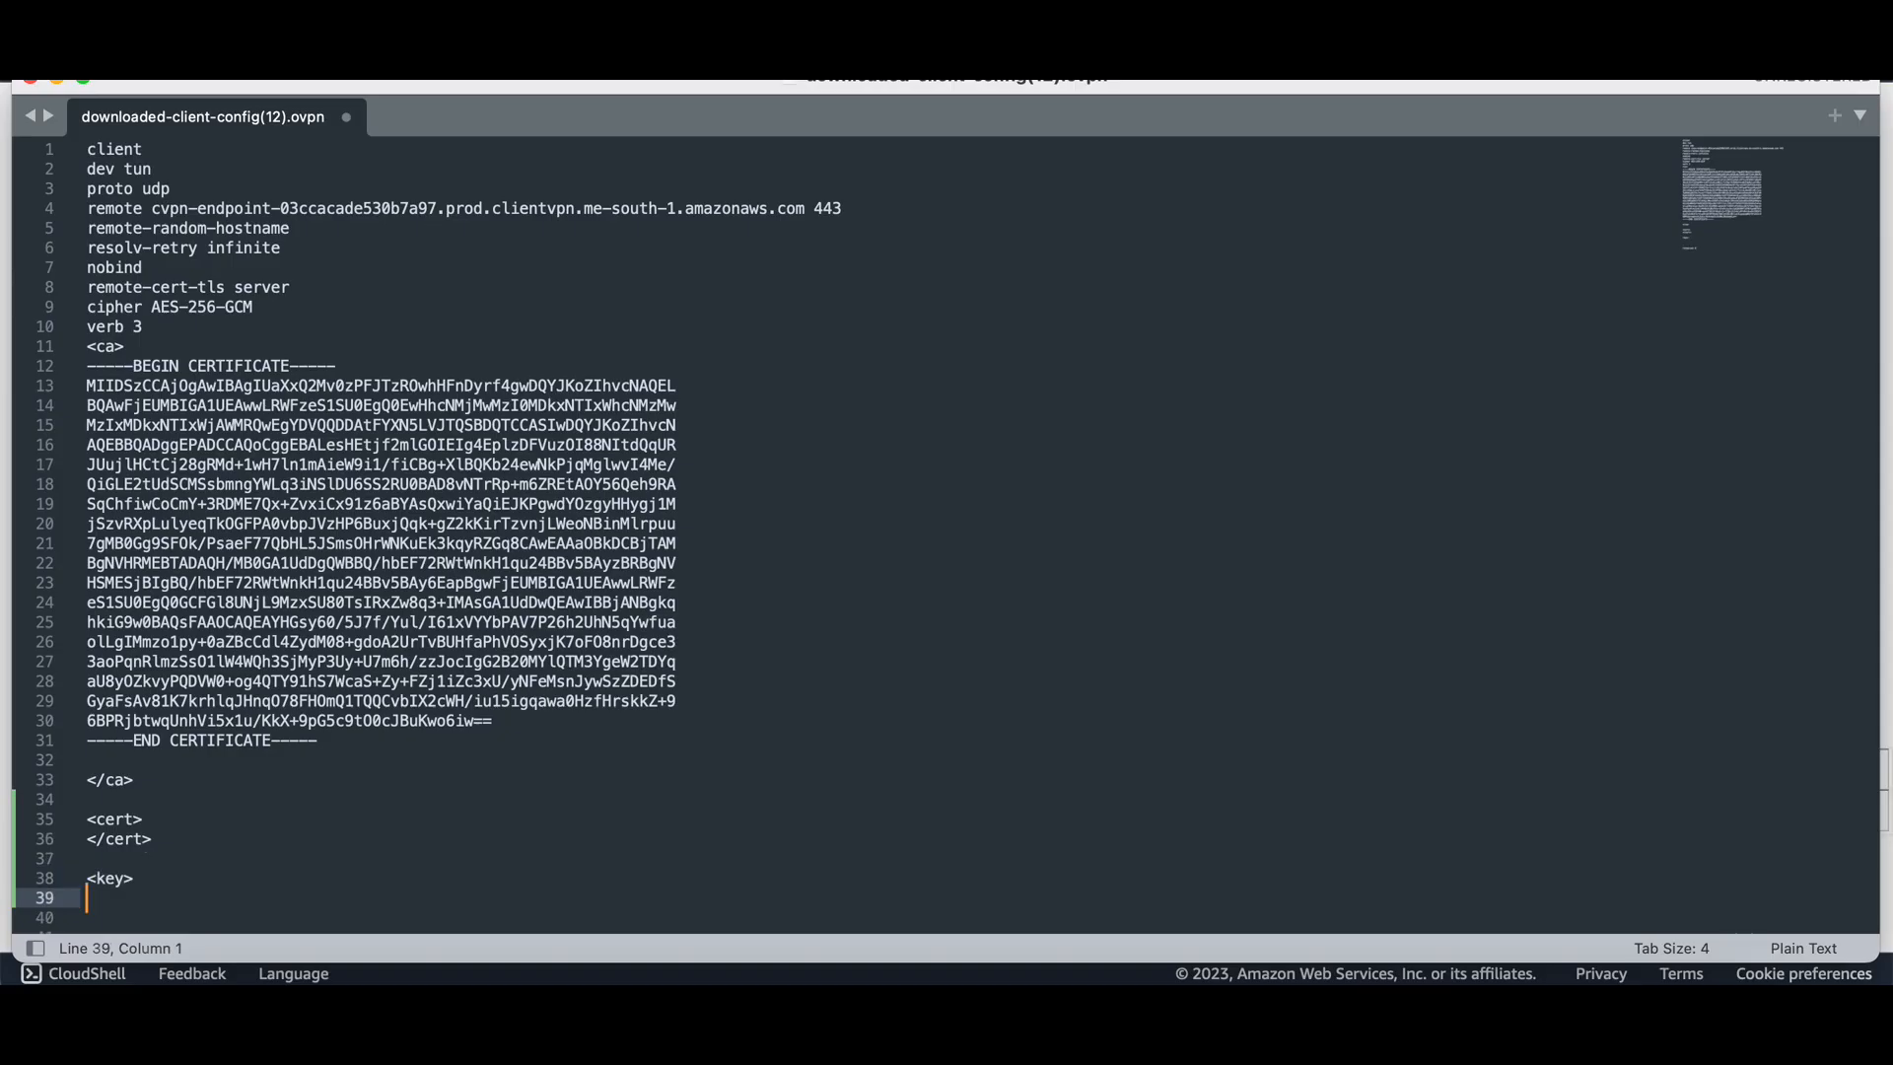
type("</key>")
left_click(178, 822)
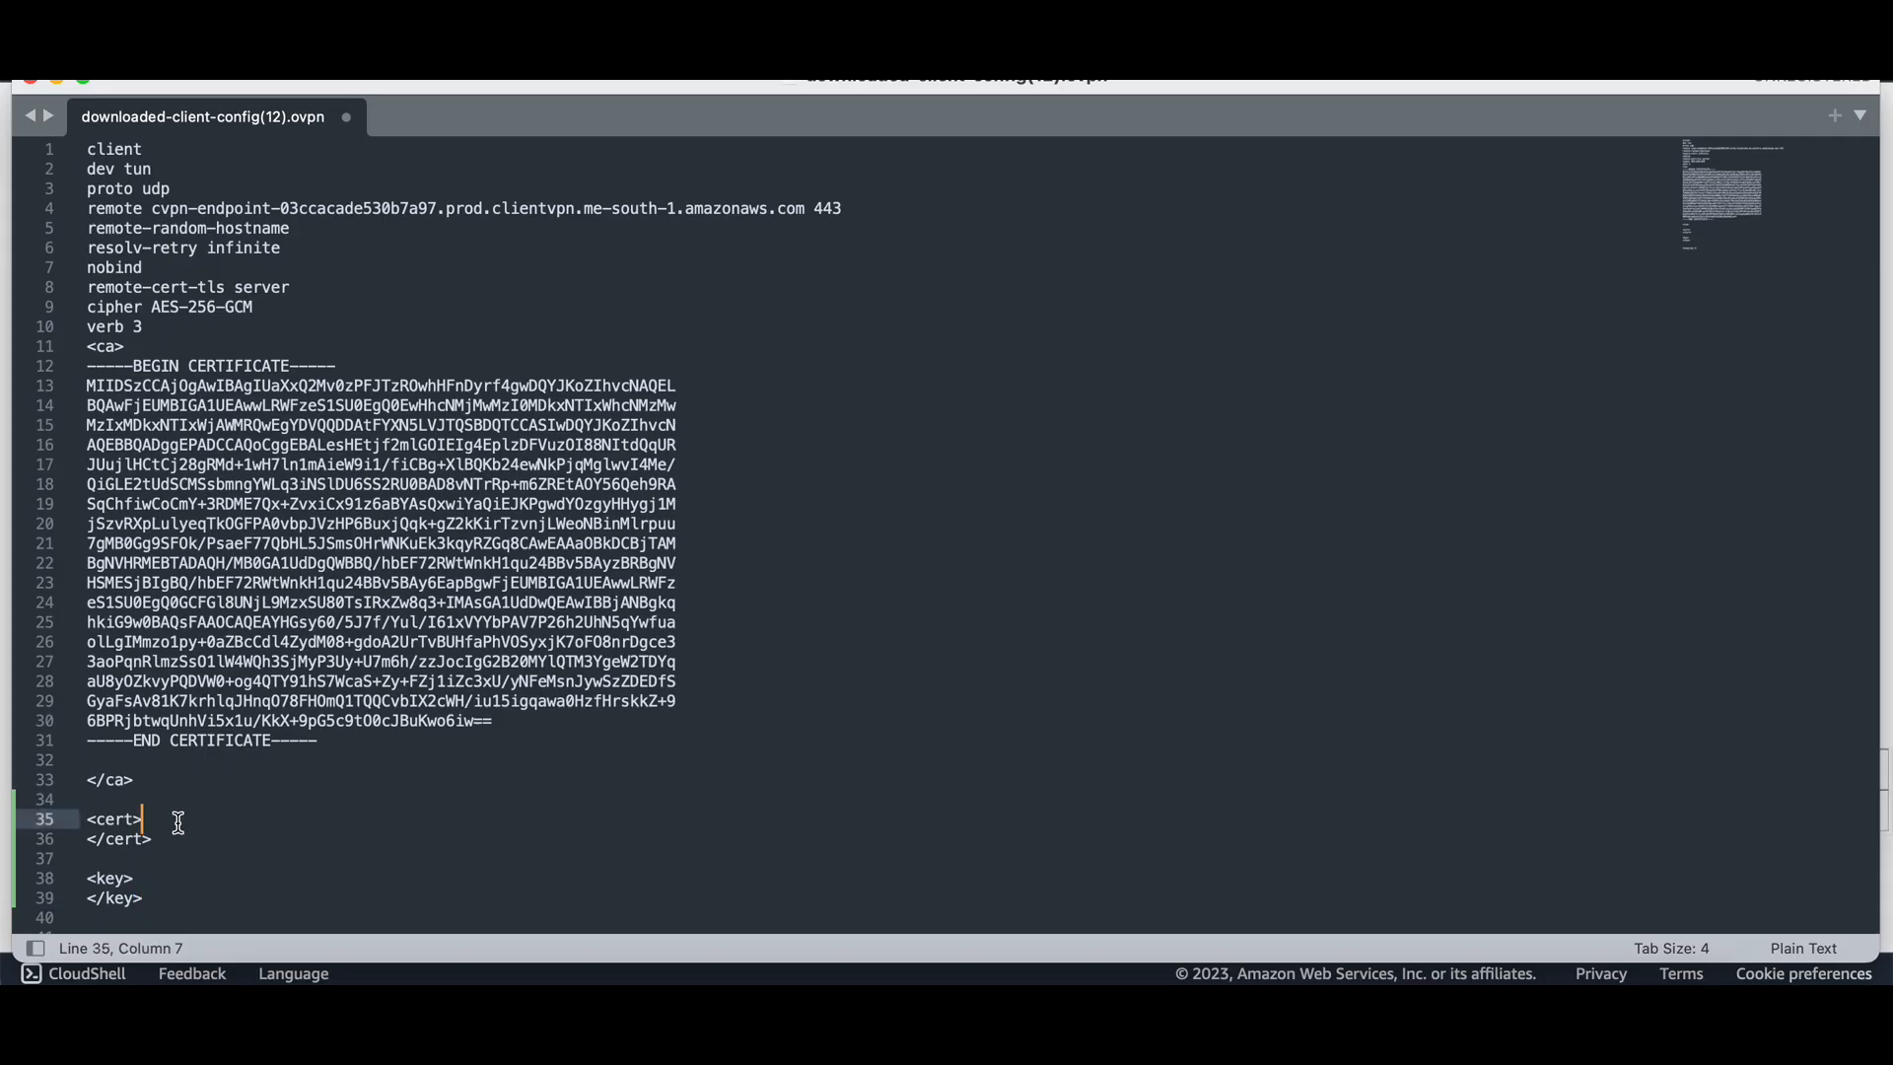
key("Return")
key("super+Tab")
key("super+Tab")
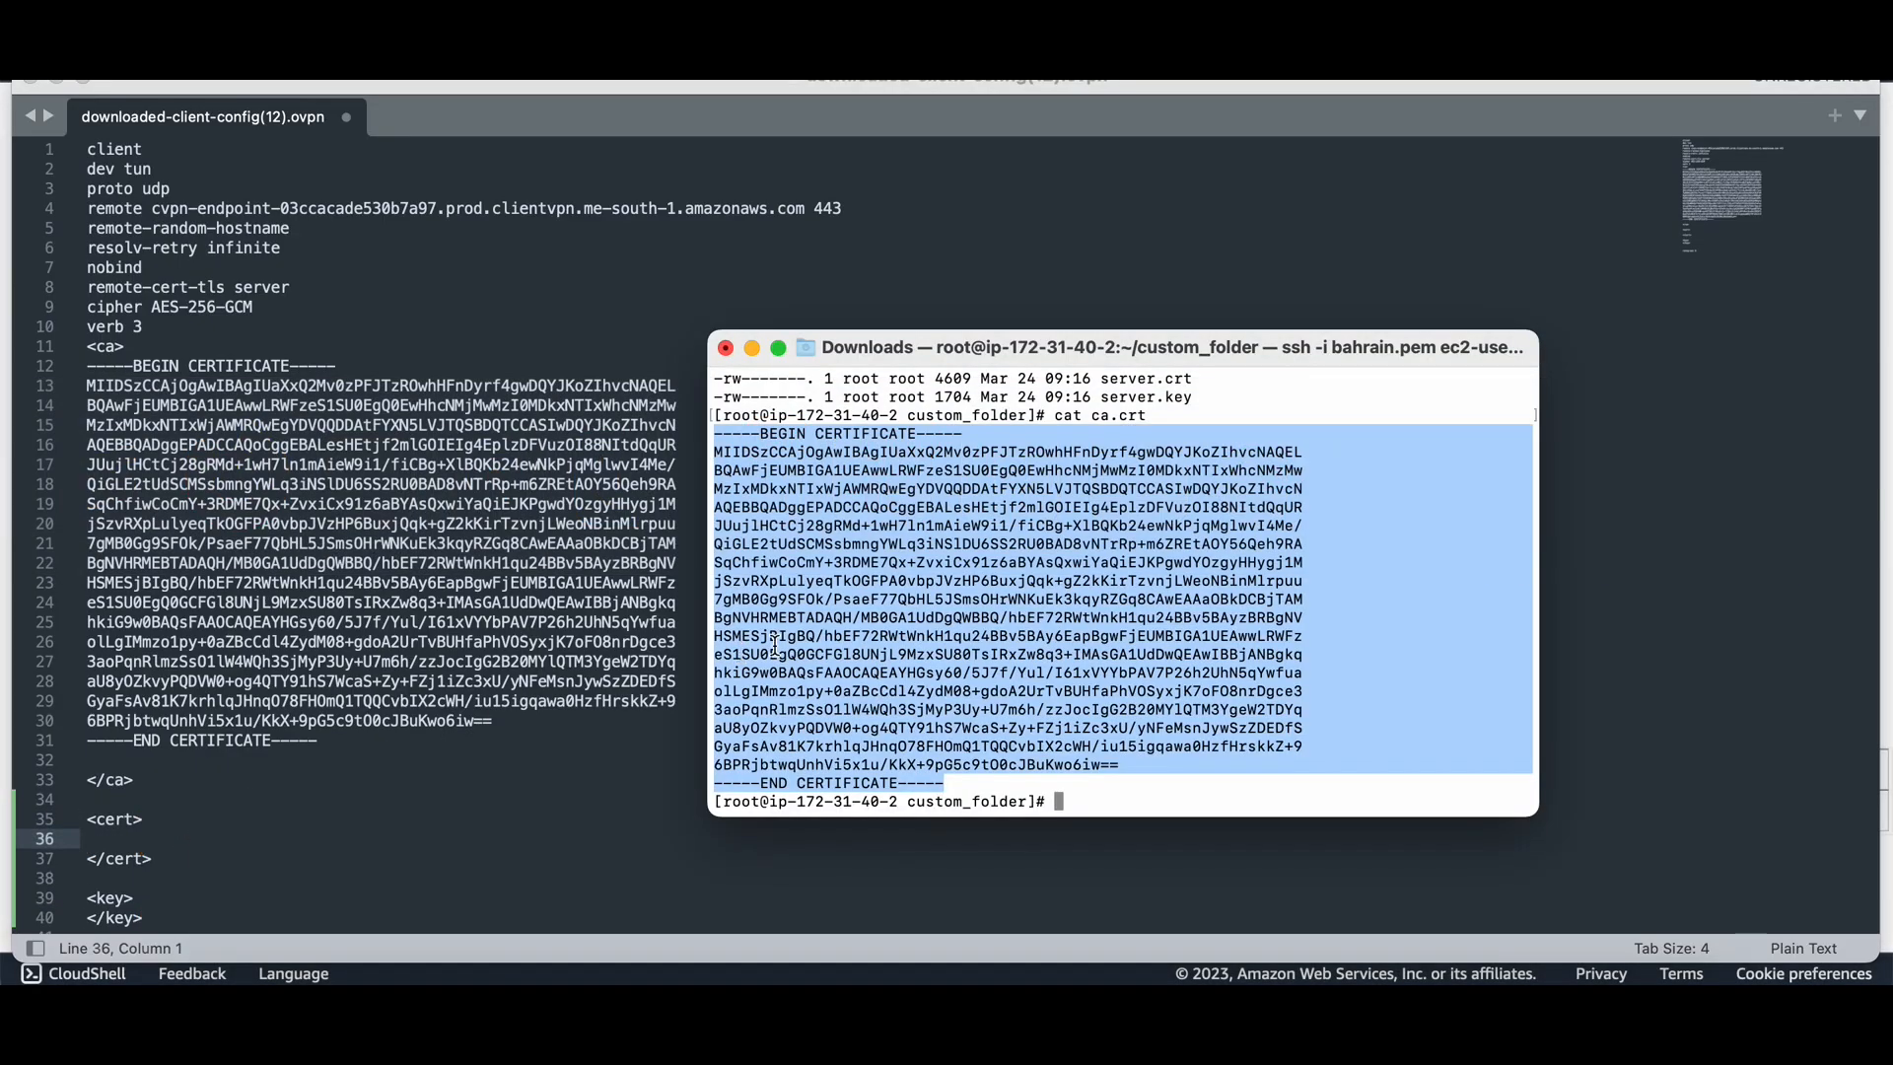
left_click(965, 753)
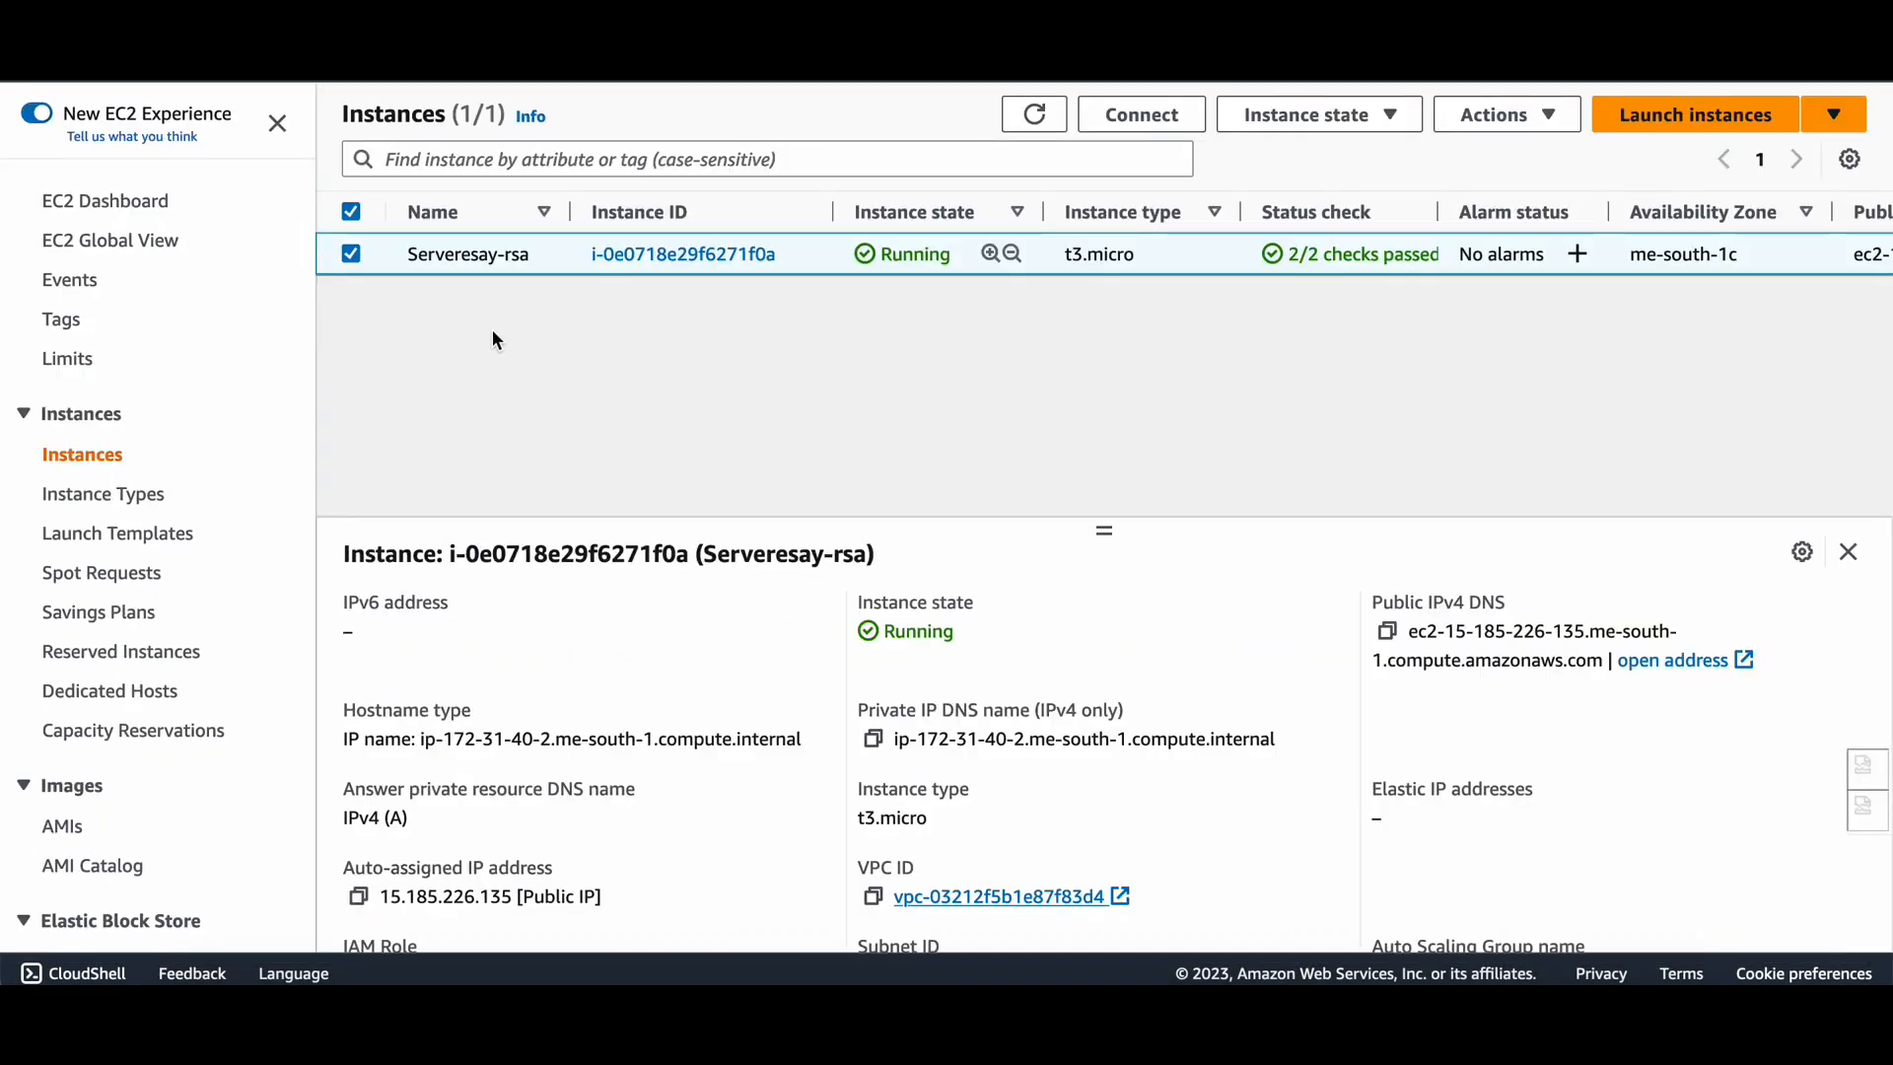
Open Connect to instance for Serveresay-rsa and copy its public DNS name.
left_click(1164, 124)
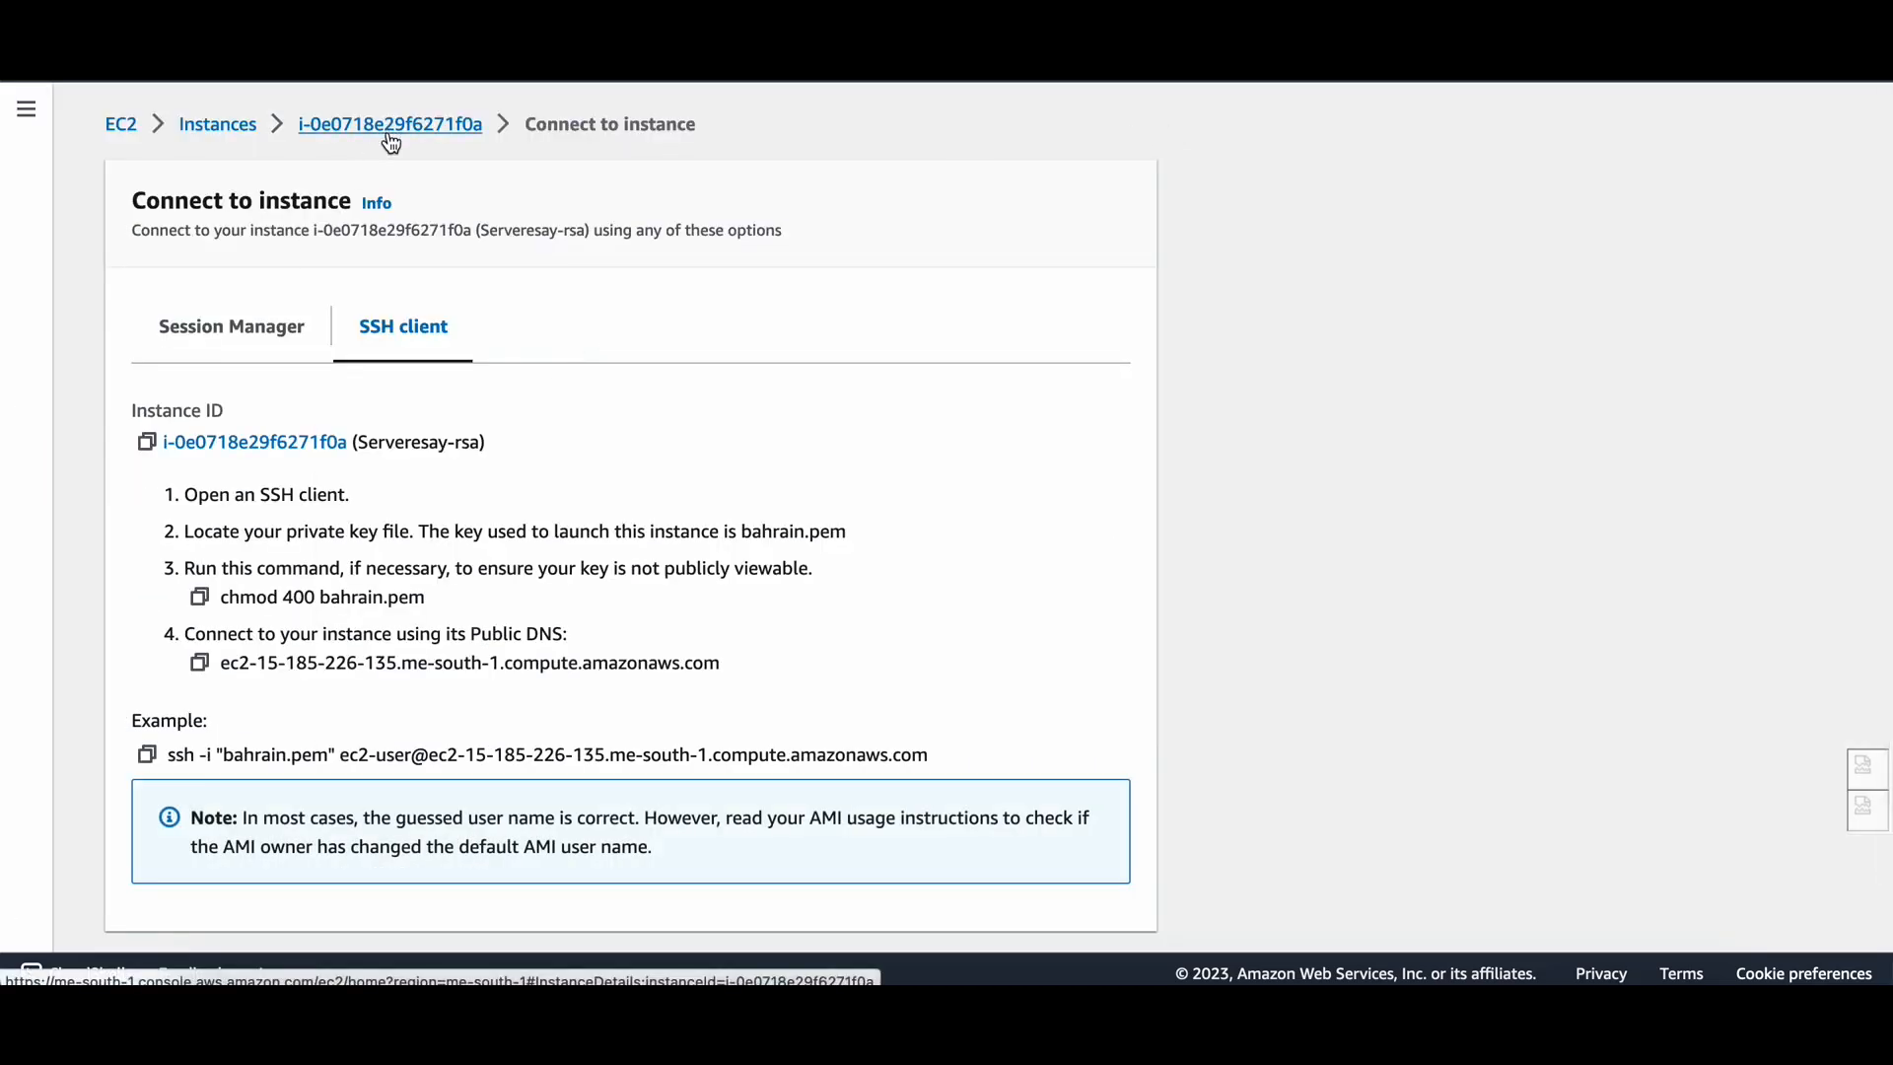
left_click(200, 667)
key("super+Tab")
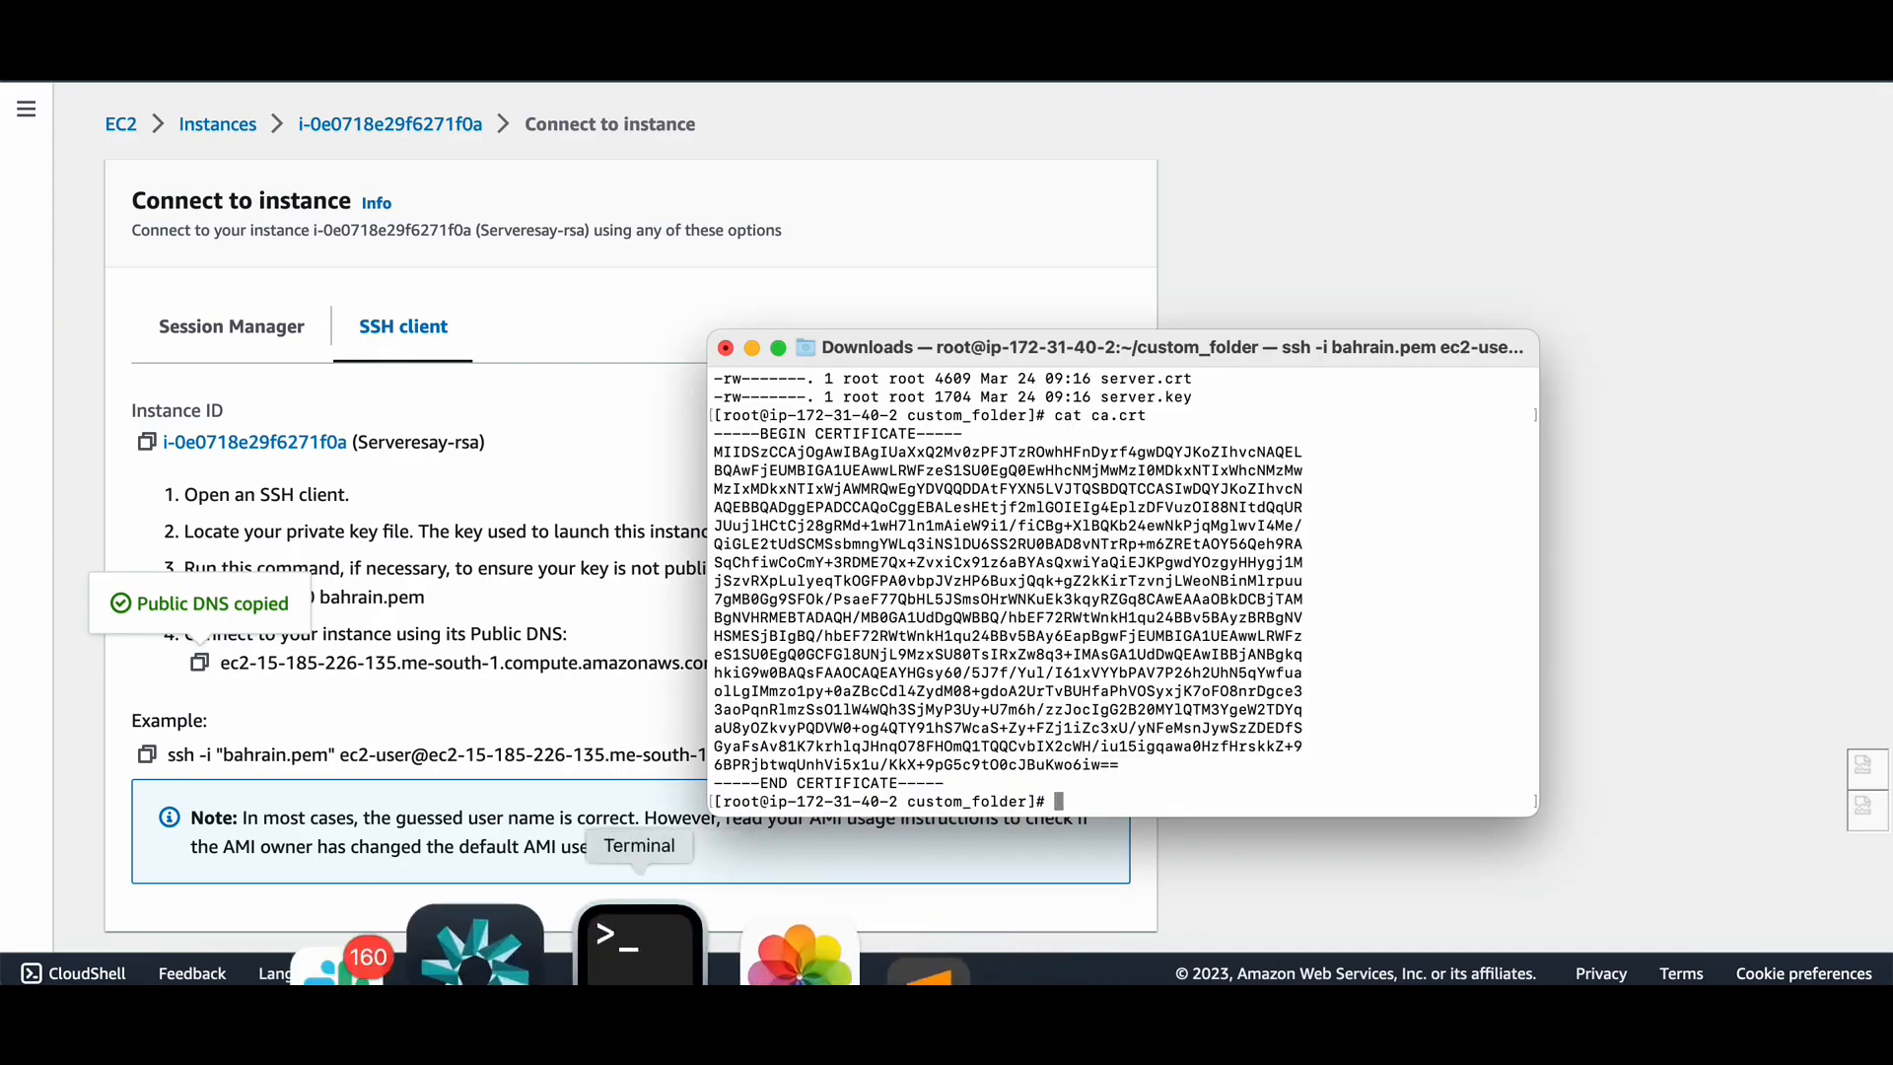
Open a new Terminal window and change into the Downloads folder.
right_click(641, 942)
left_click(777, 598)
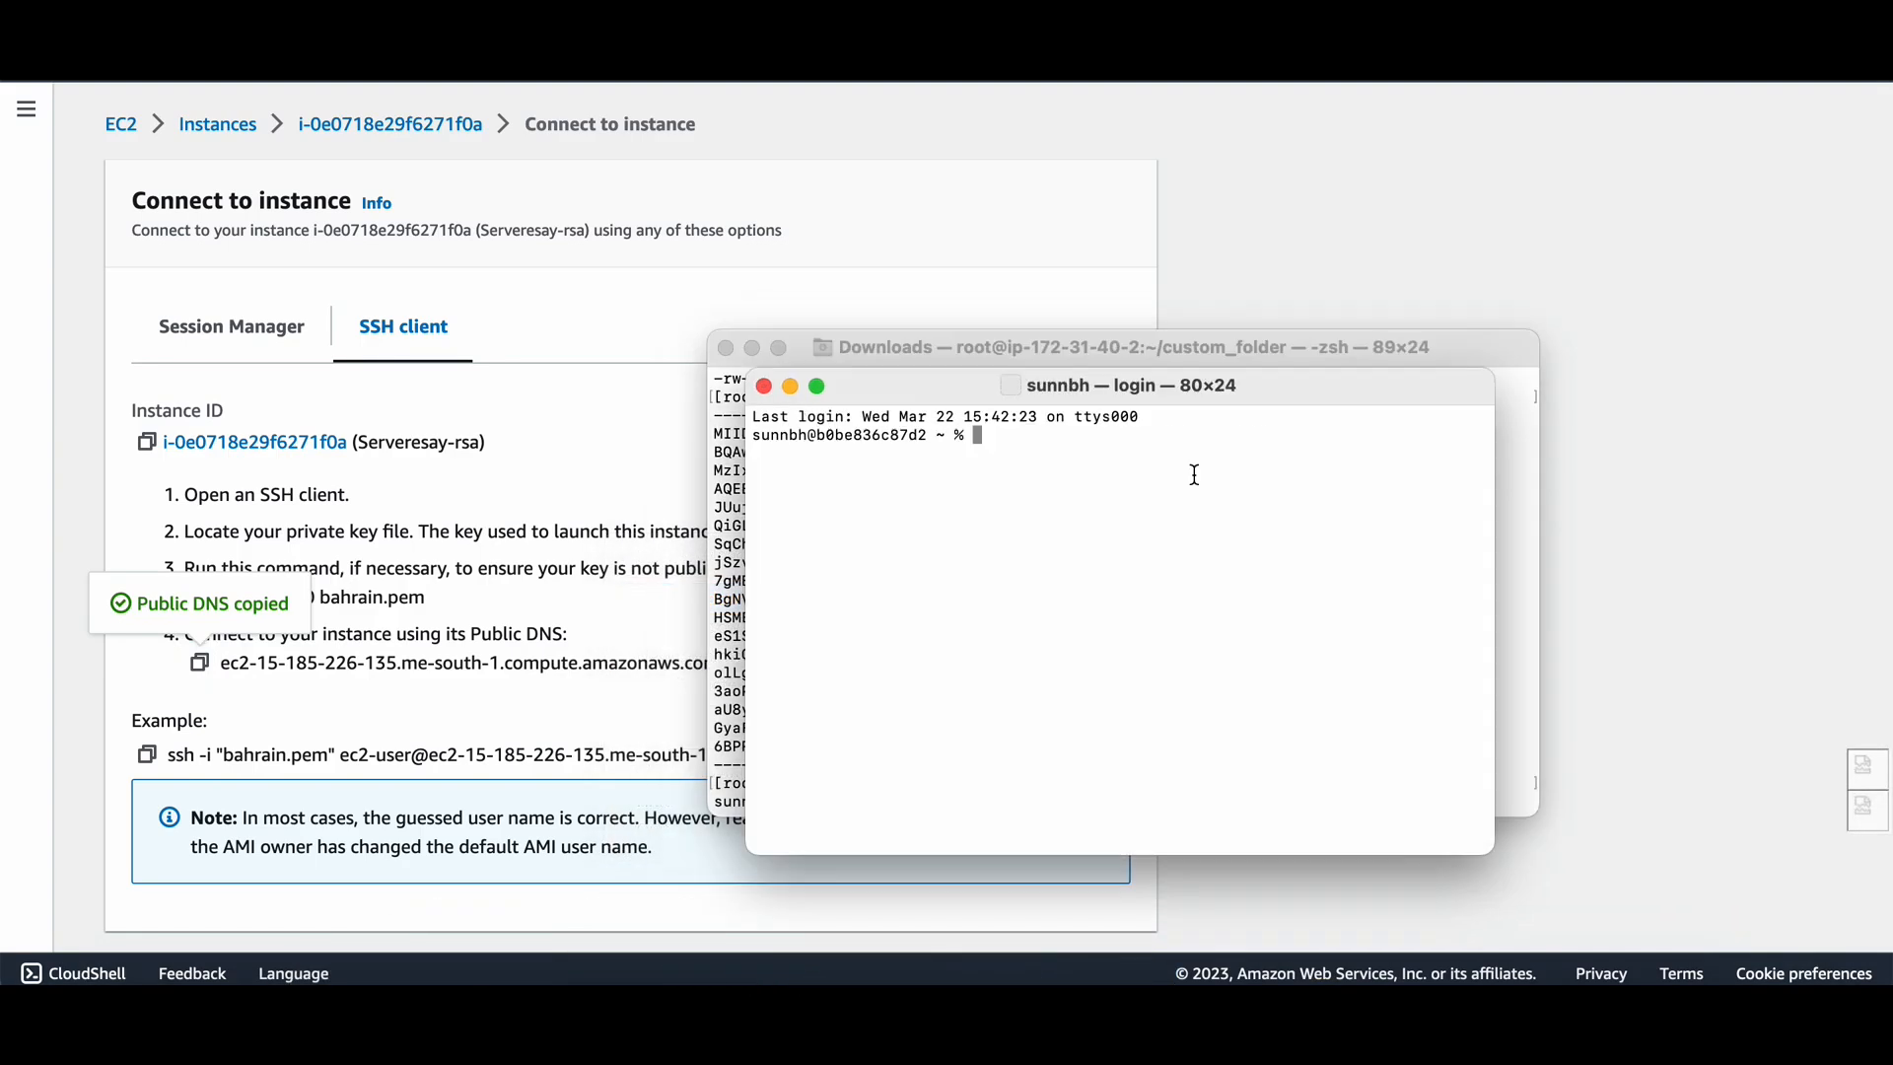
type("cd D")
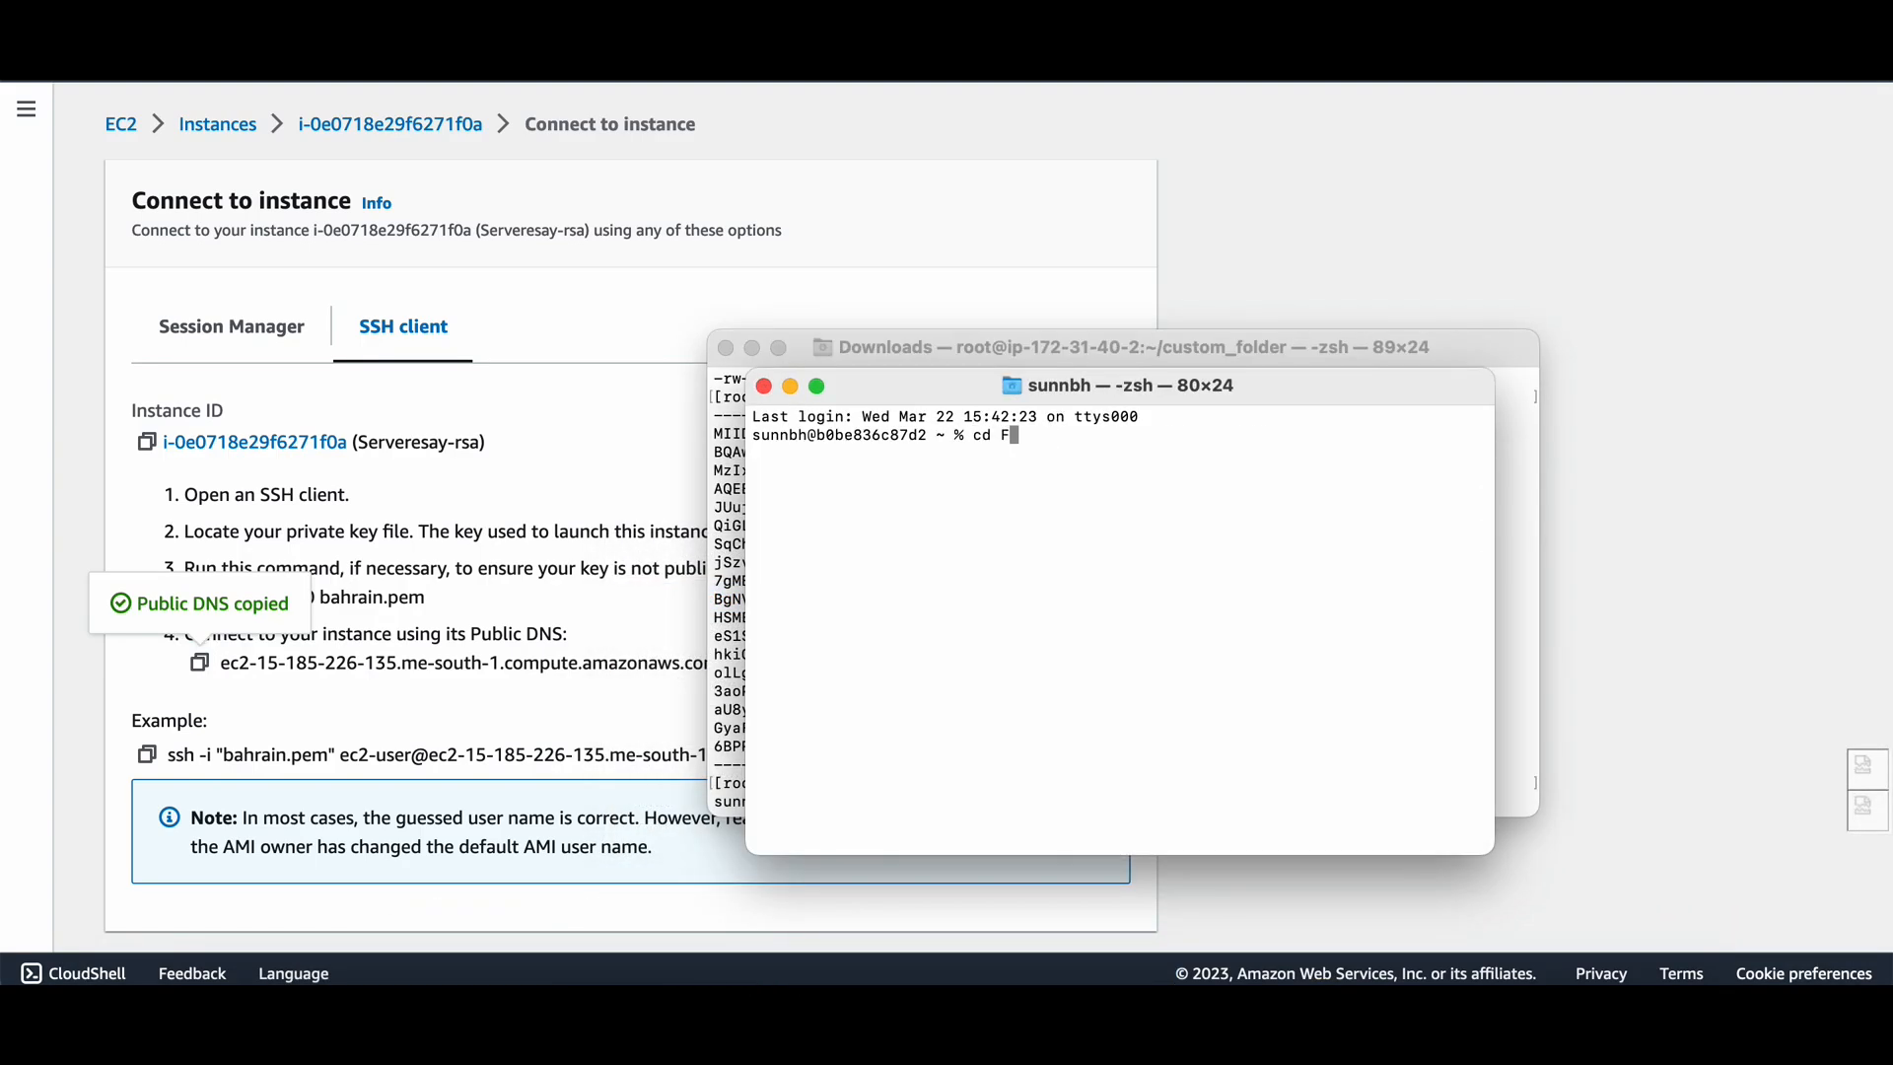
type("o")
key("Tab")
key("Return")
key("Return")
key("Return")
key("super+v")
key("Return")
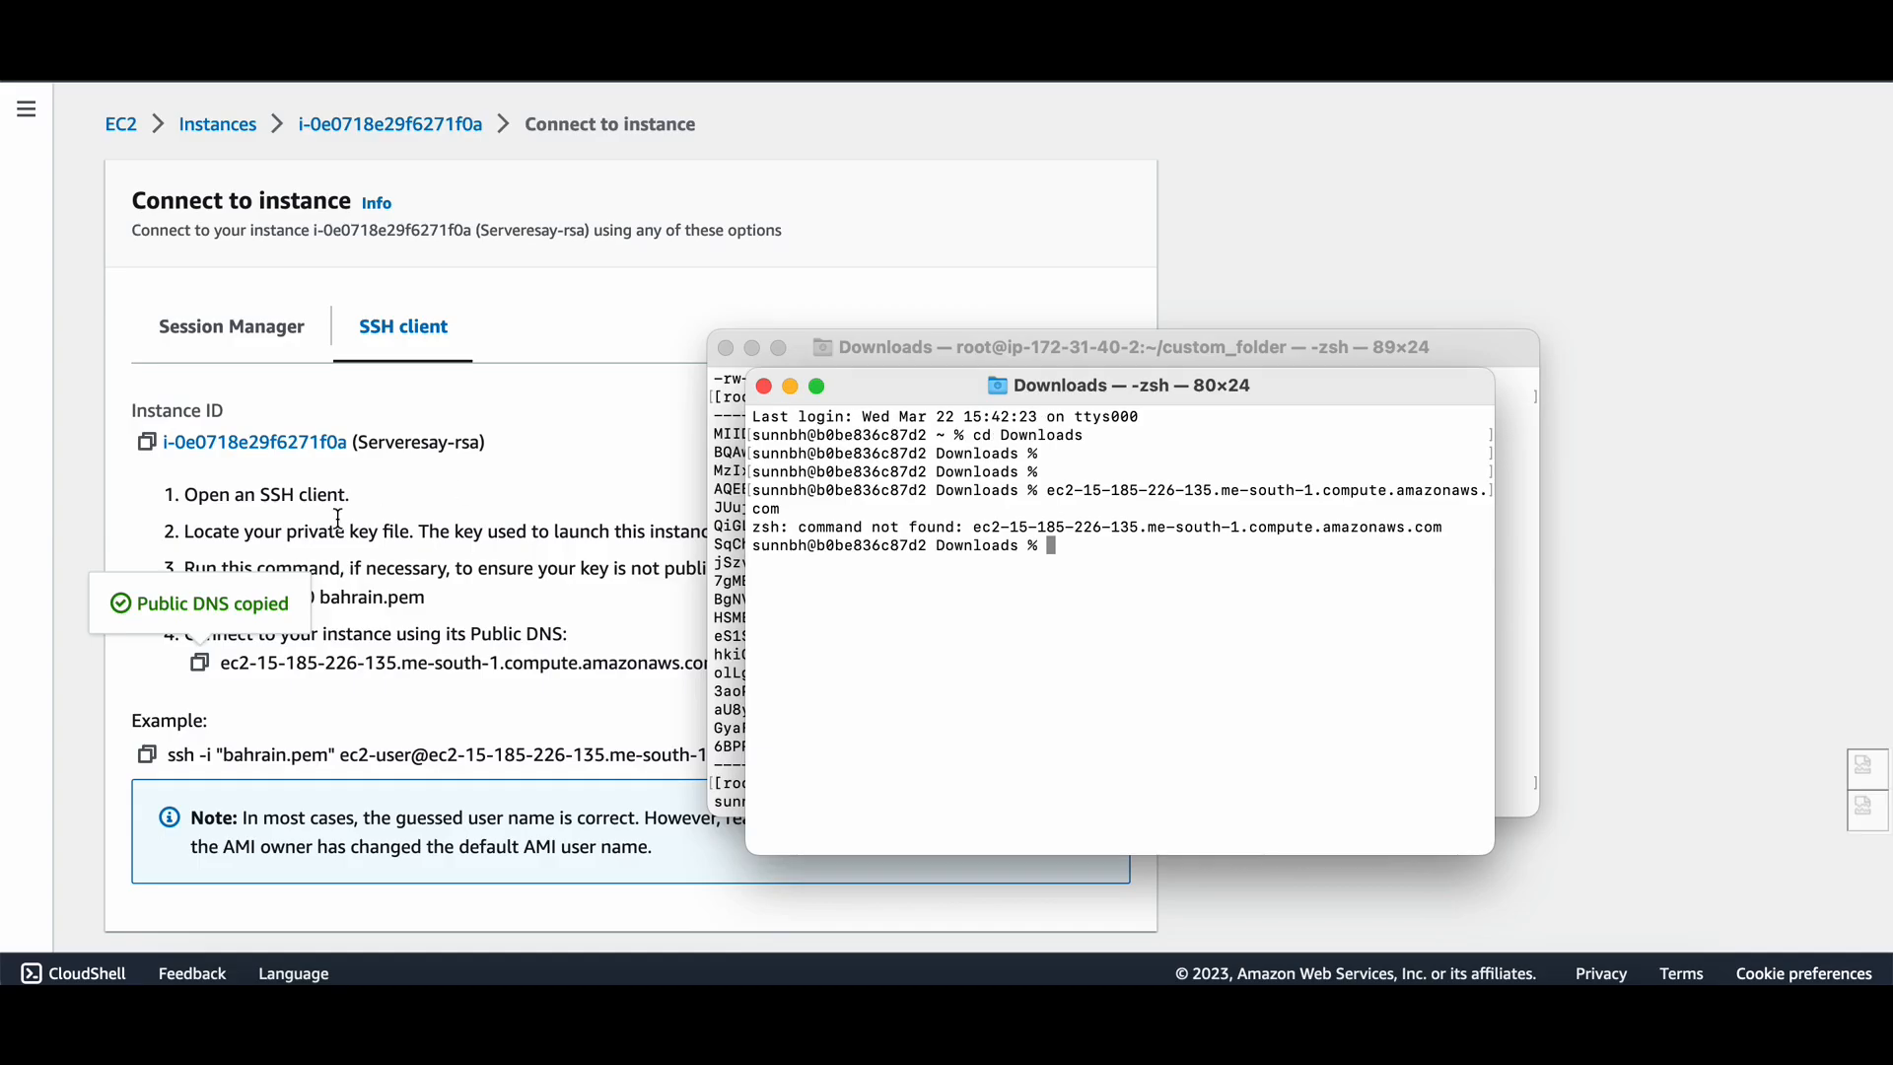
Connect to the EC2 instance with the console's example ssh command and list the home folder.
left_click(178, 745)
left_click(147, 754)
left_click(843, 401)
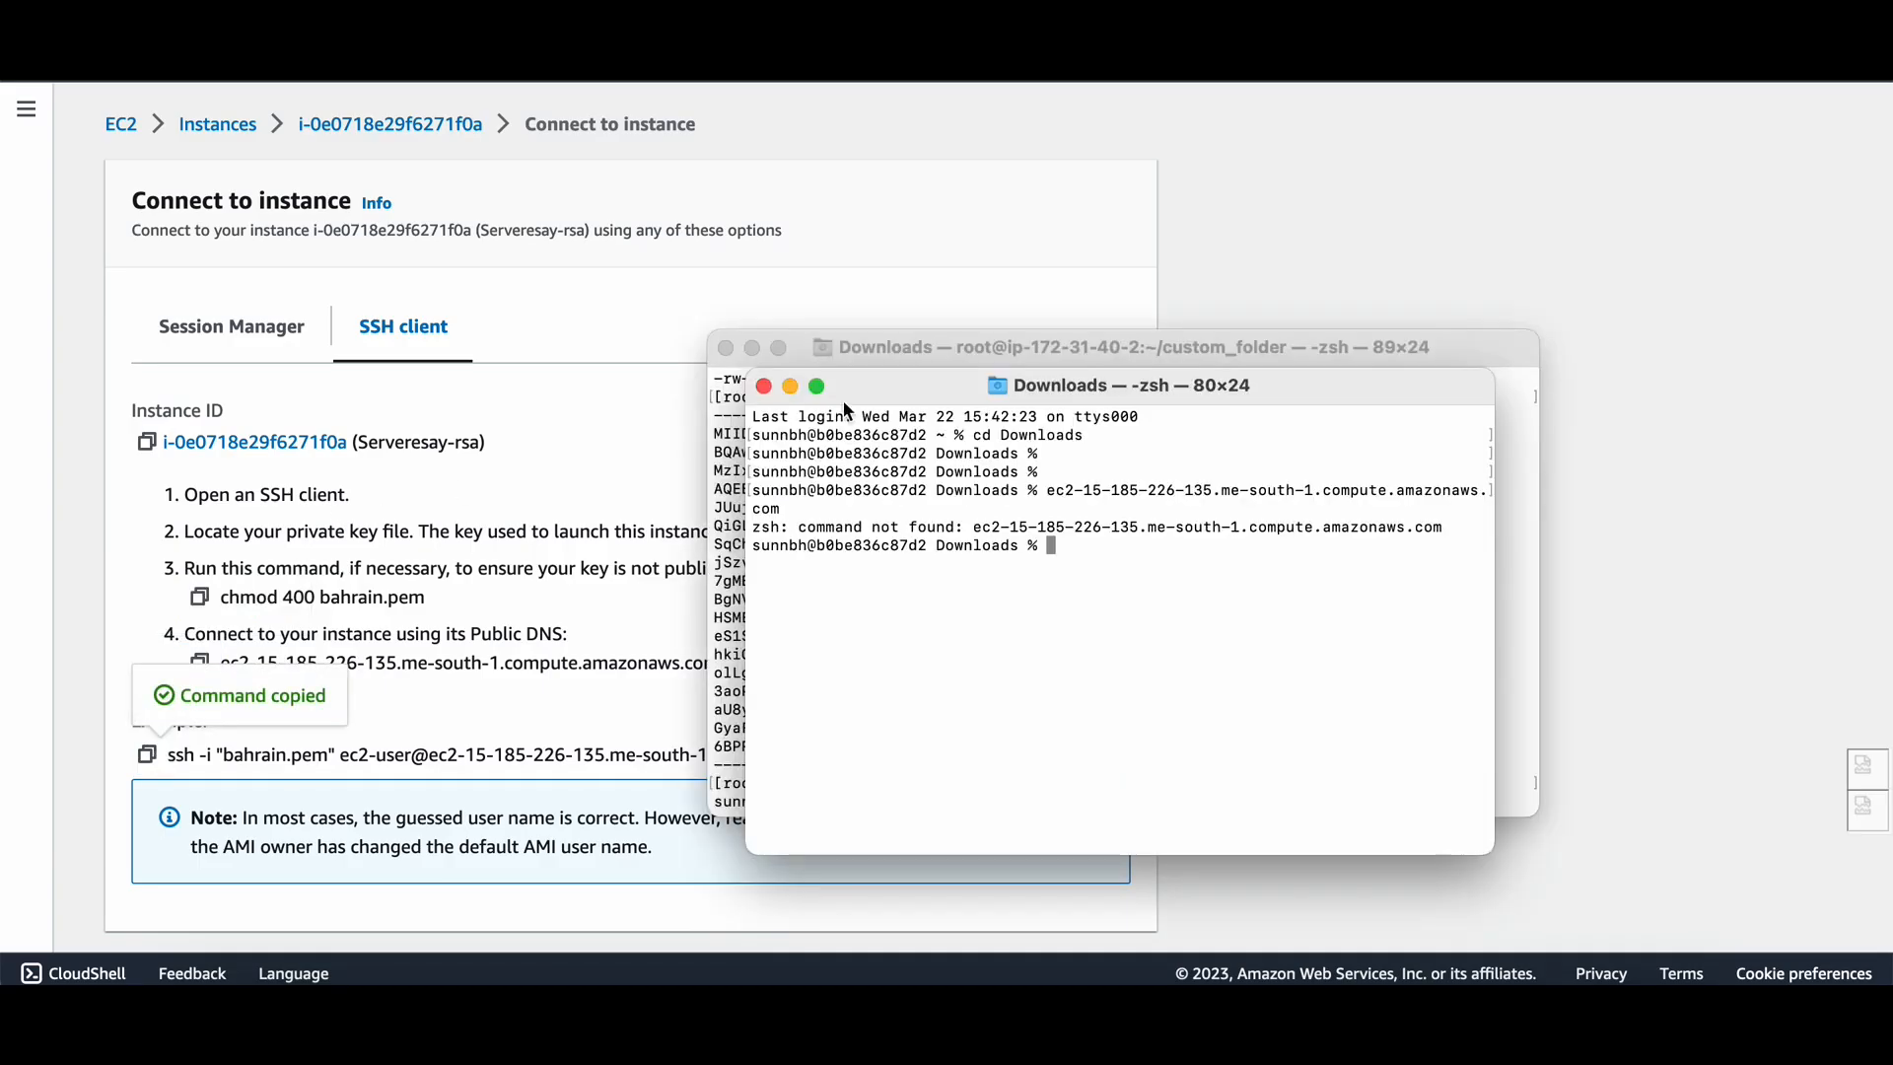
key("super+v")
key("Return")
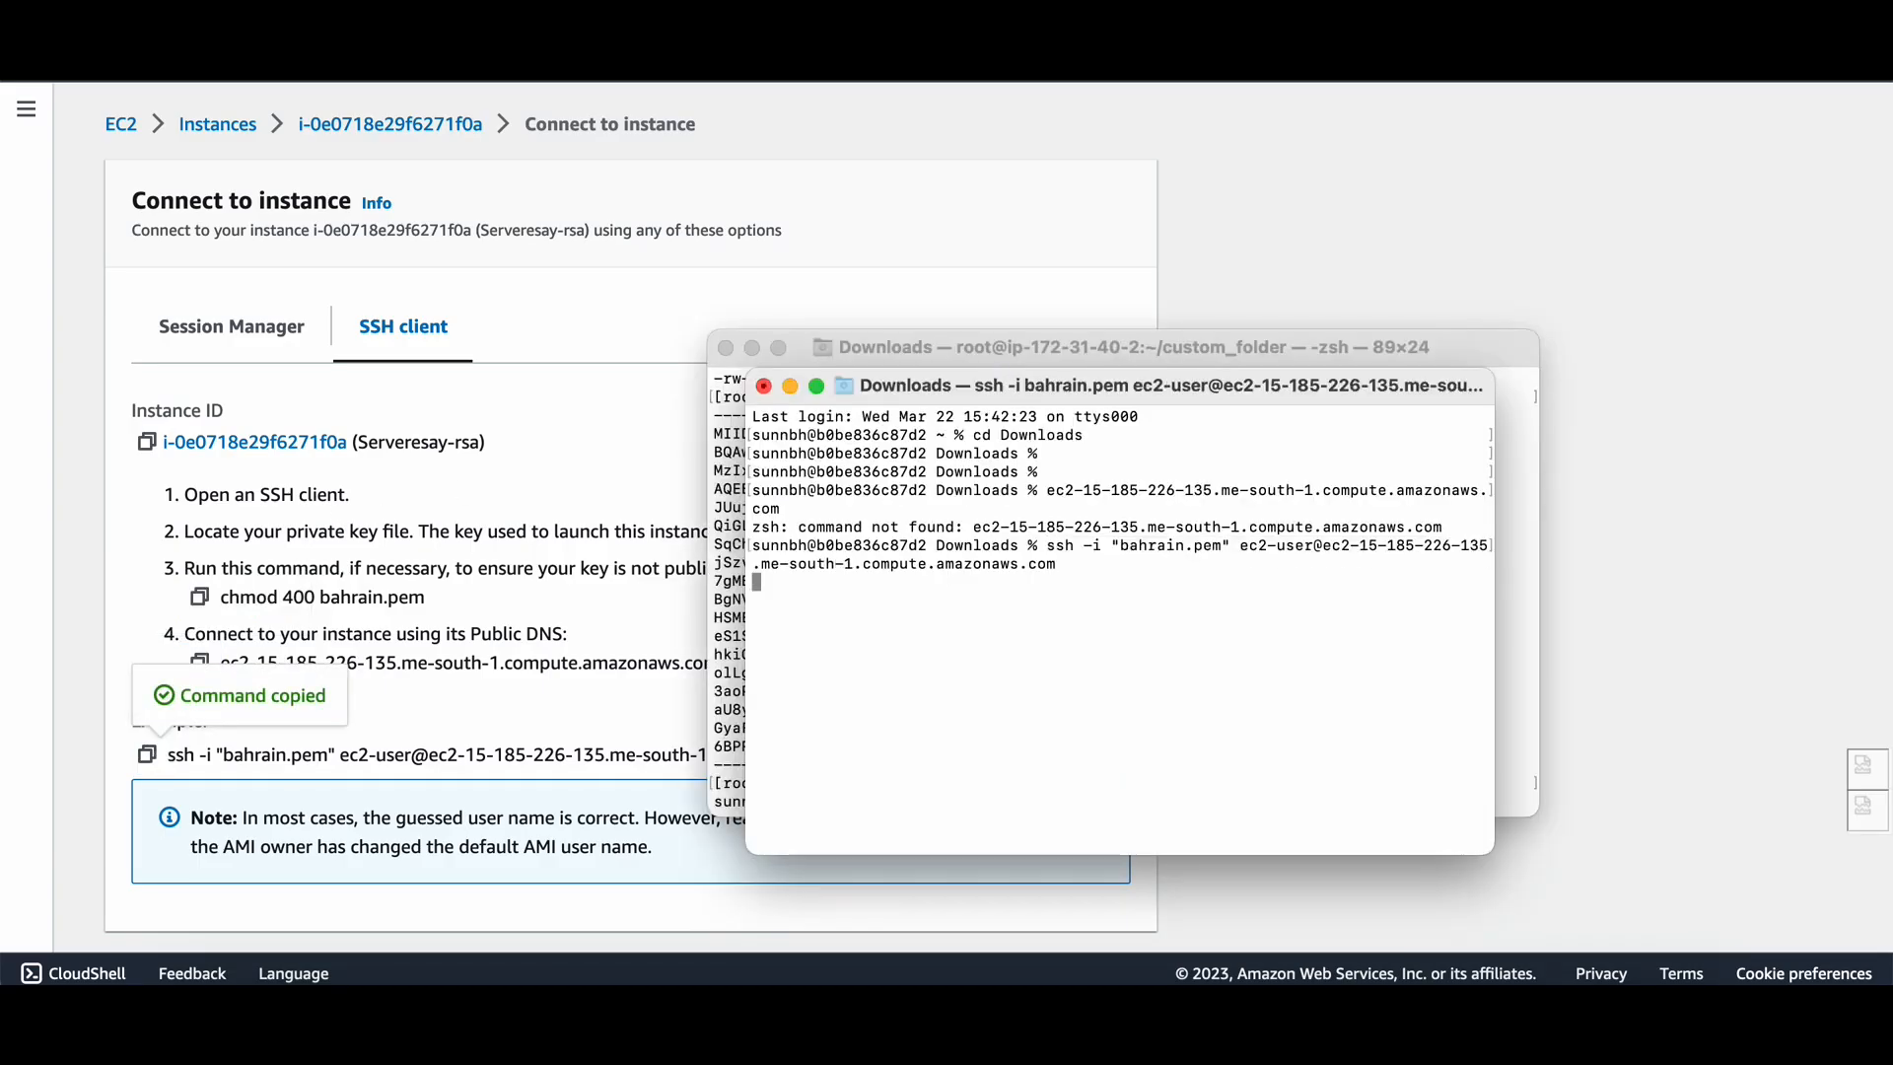
key("Return")
key("Return")
key("Return")
key("Return")
key("Return")
key("Return")
key("Return")
key("Return")
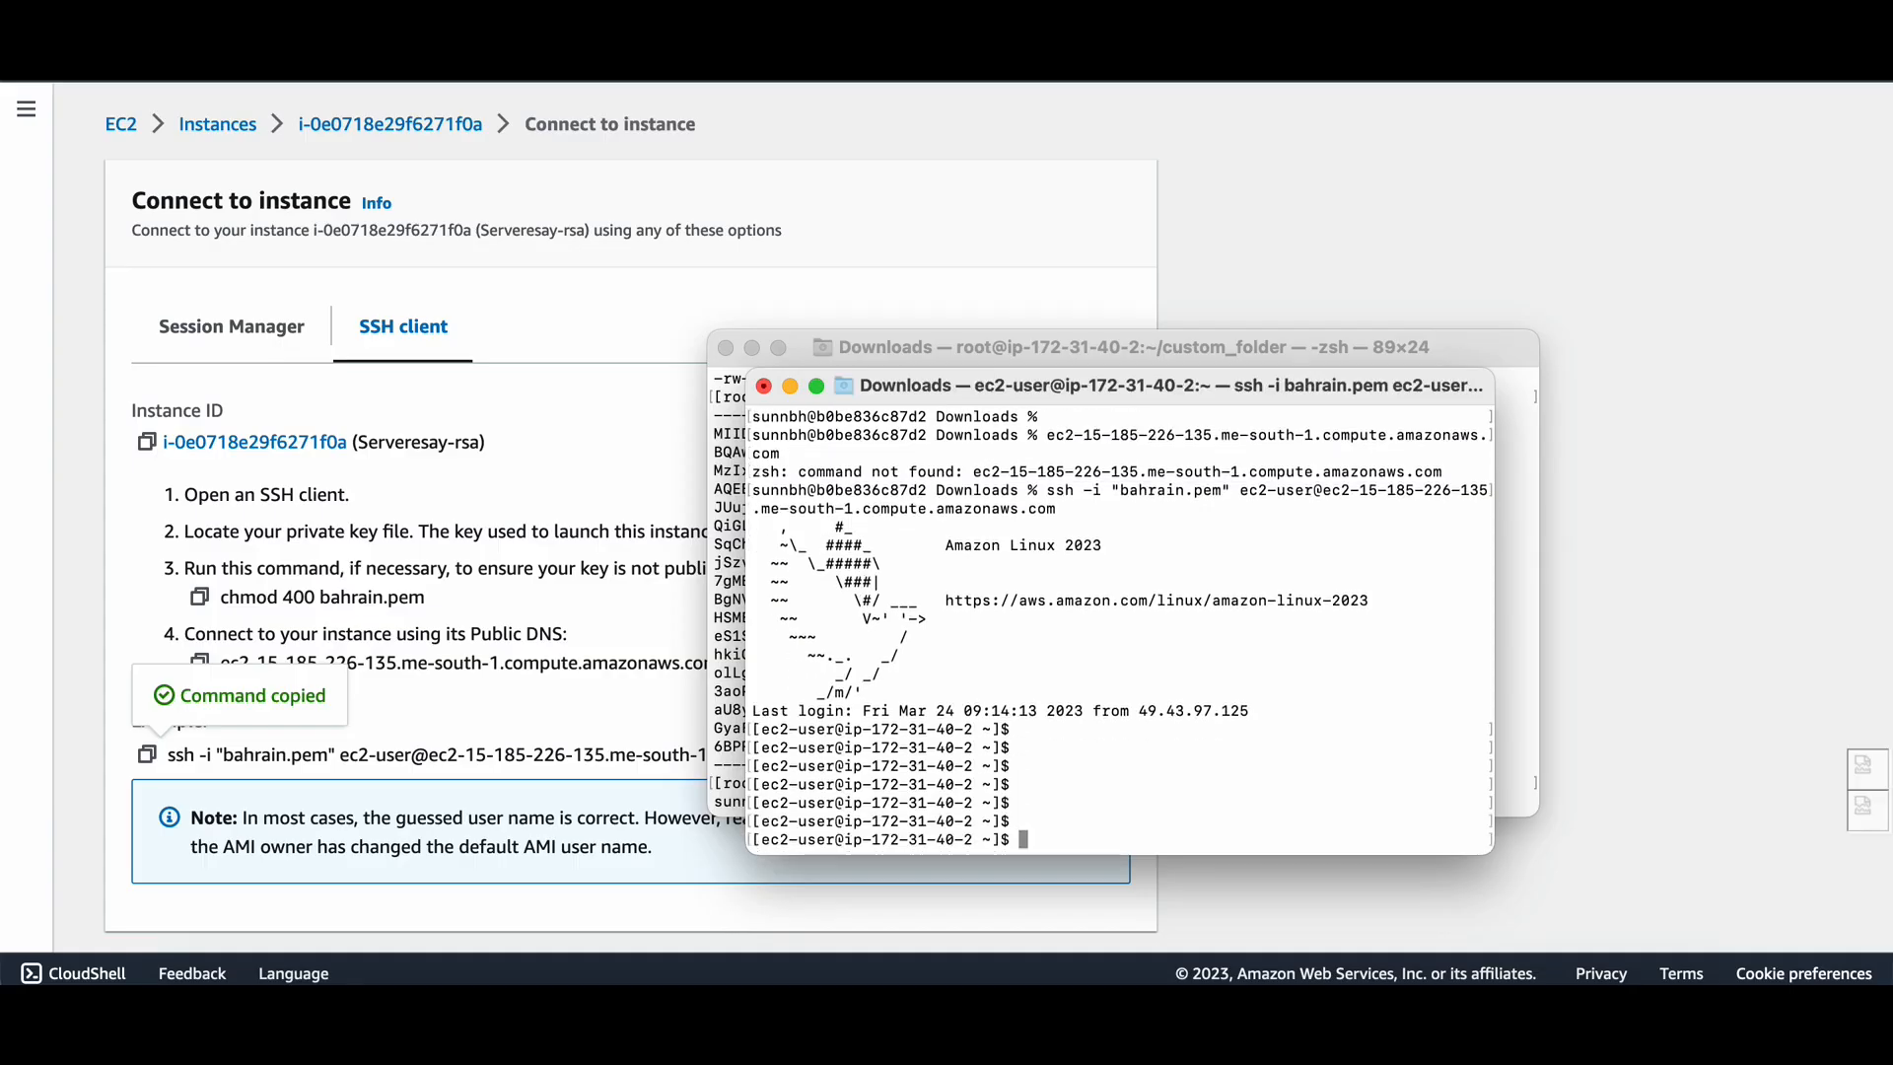
type("ls -la")
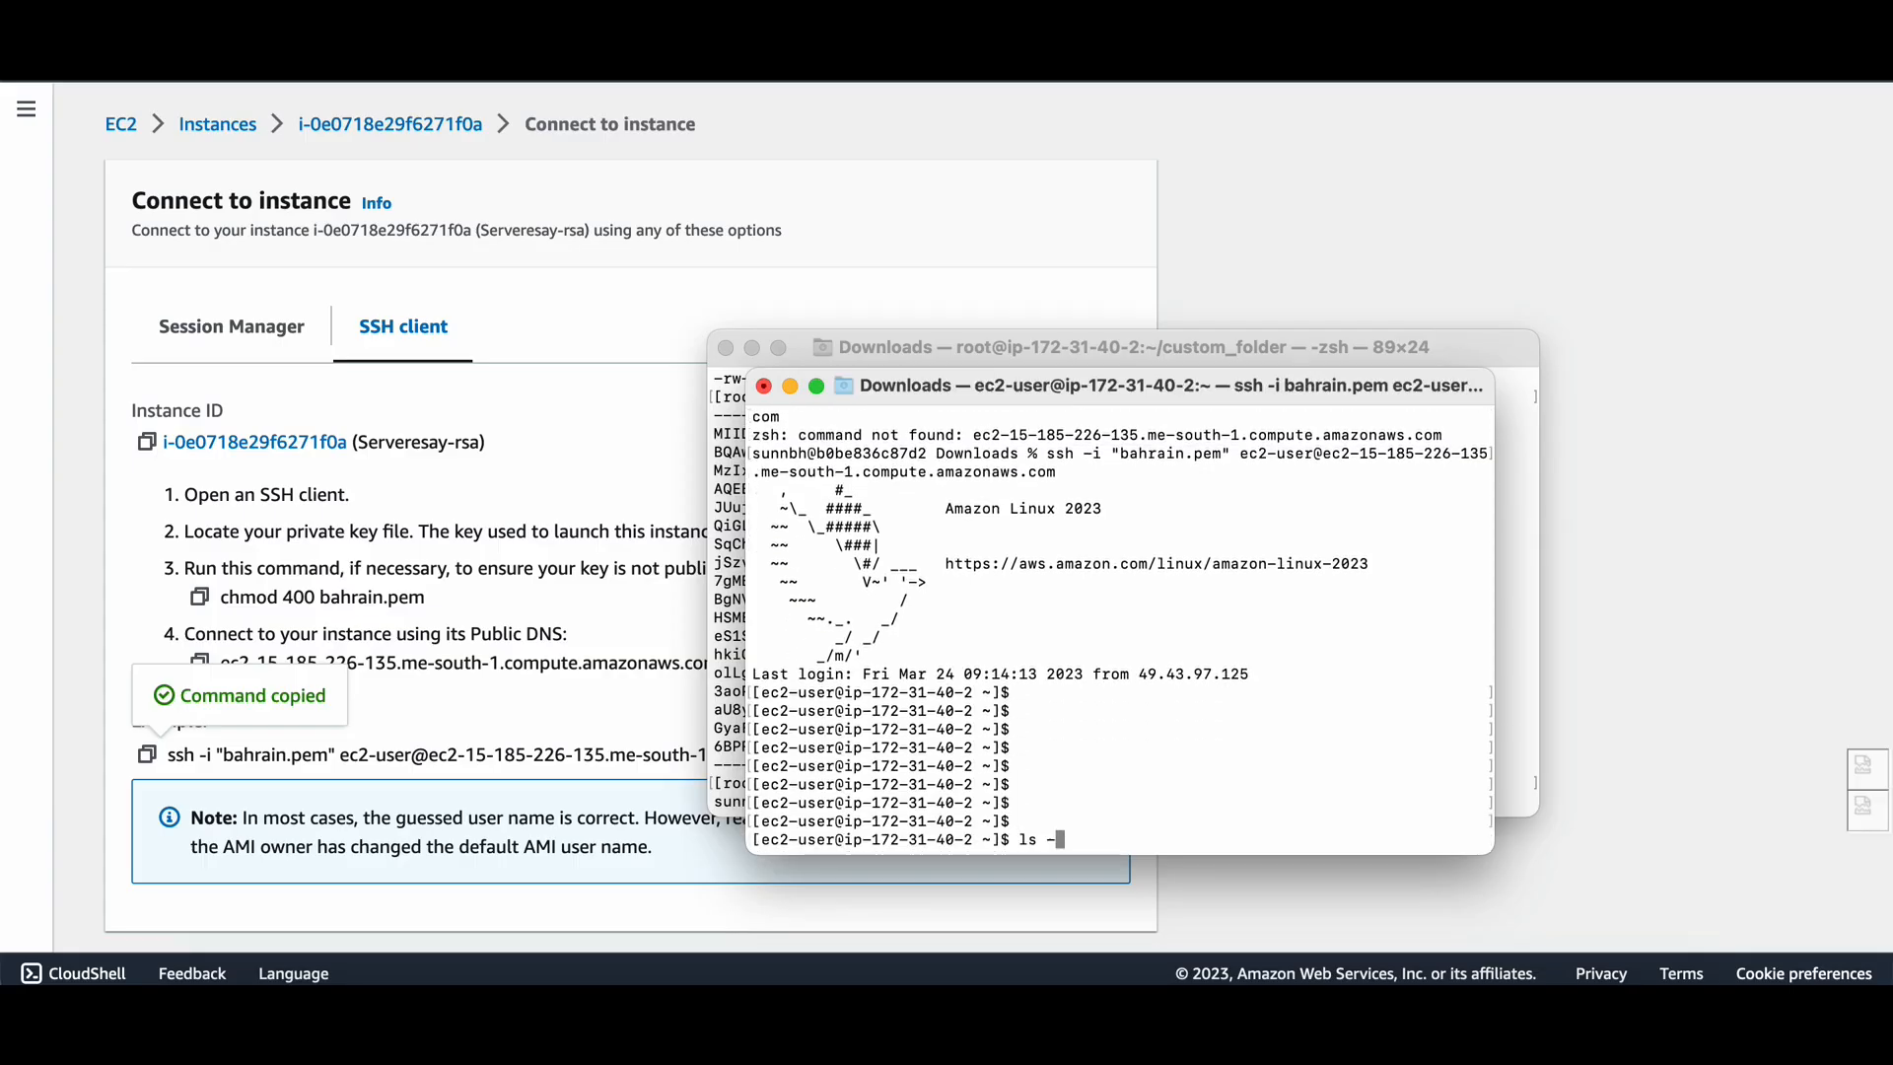
key("Return")
key("Return")
key("Return")
key("Return")
key("Return")
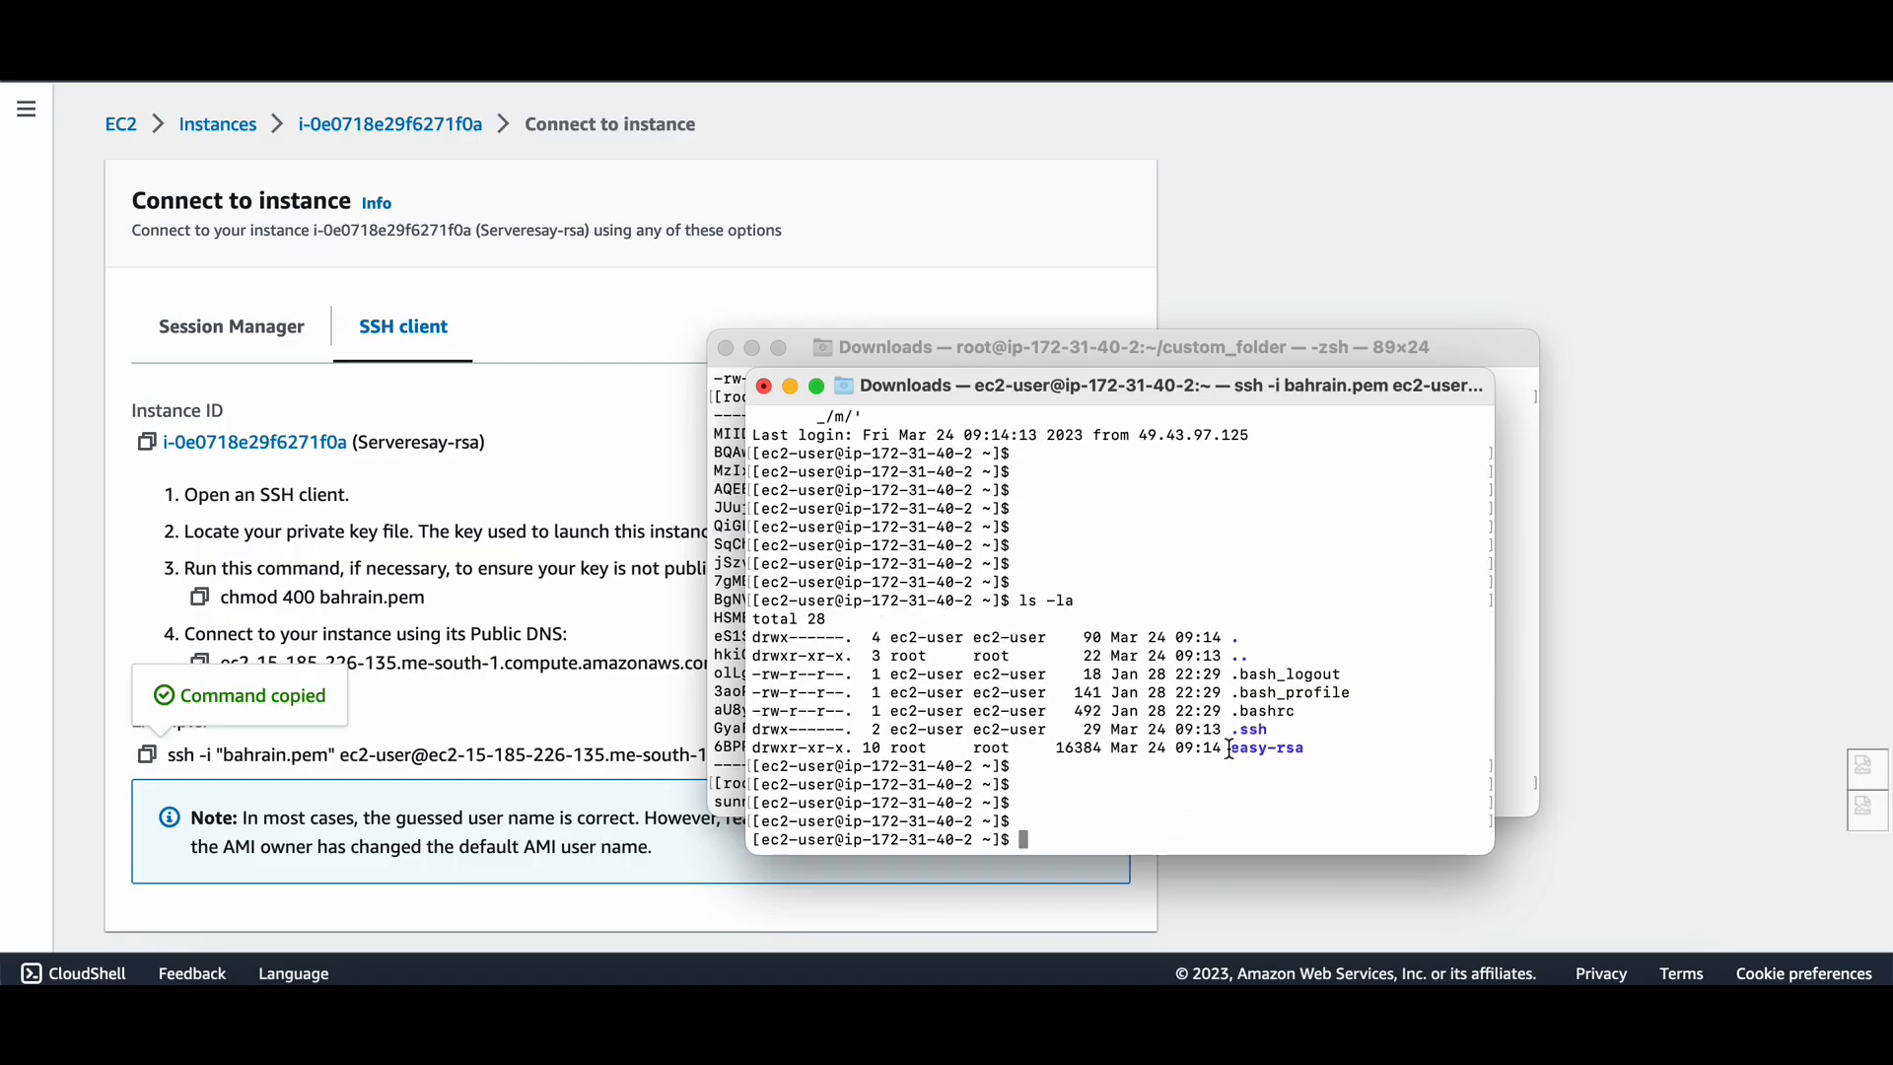
Become root with sudo su, list the files, and move up into /home.
type("sudo su")
key("Return")
key("Return")
key("Return")
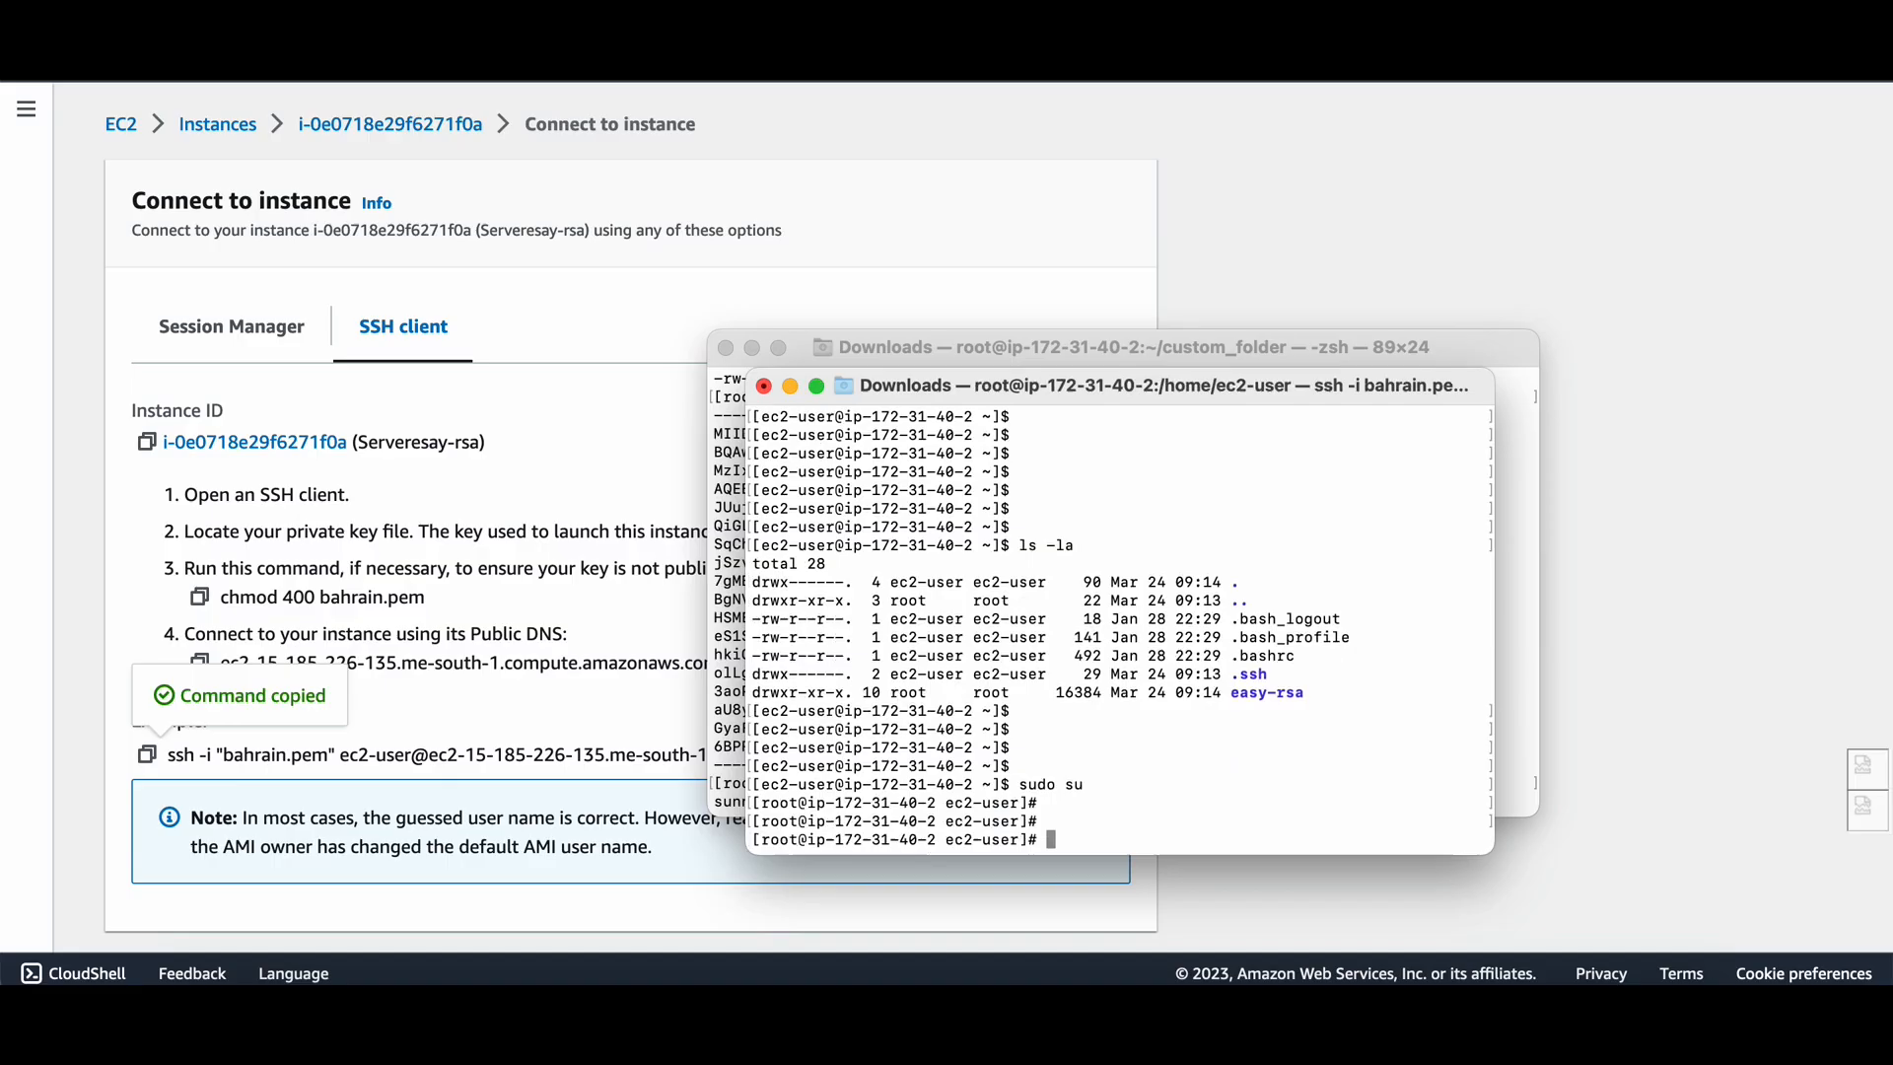
type("ls -la")
key("Return")
key("Return")
key("Return")
key("Return")
type("cd .")
key("Return")
key("Return")
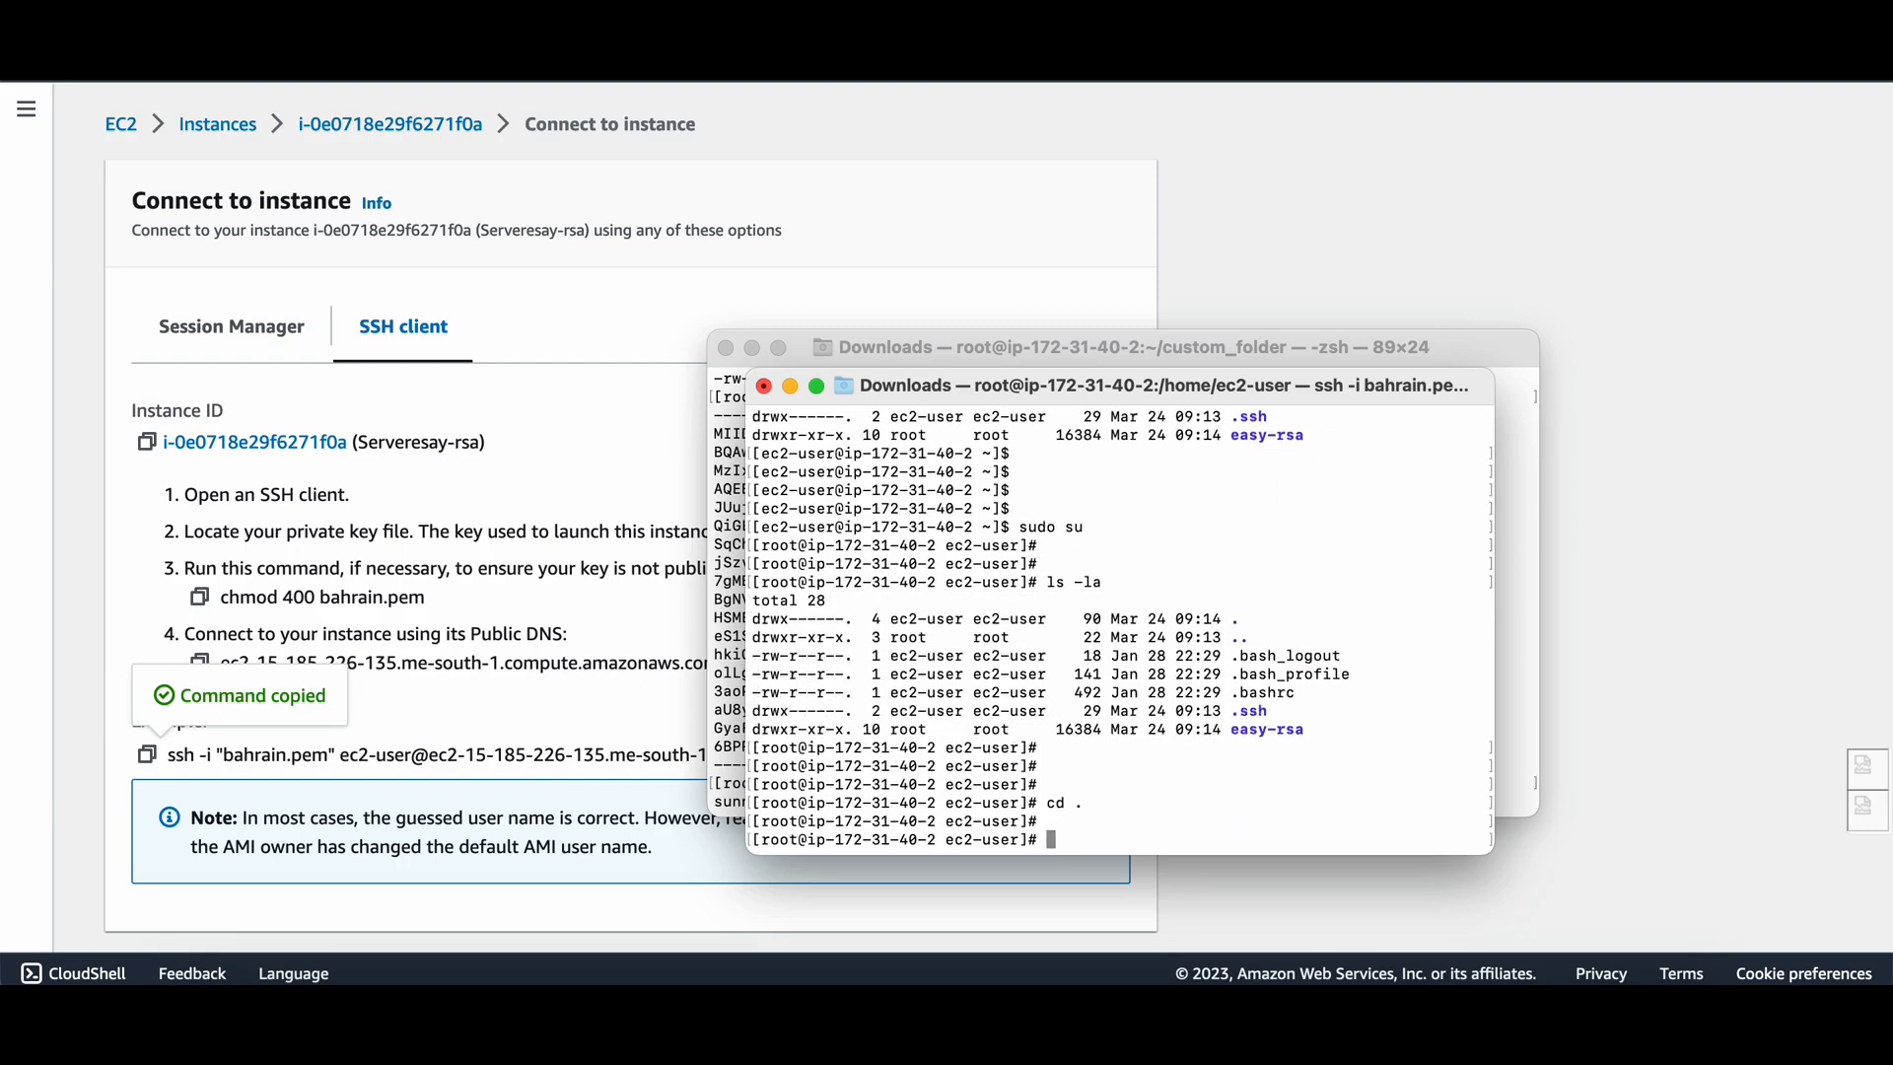
key("Return")
type("ls -l")
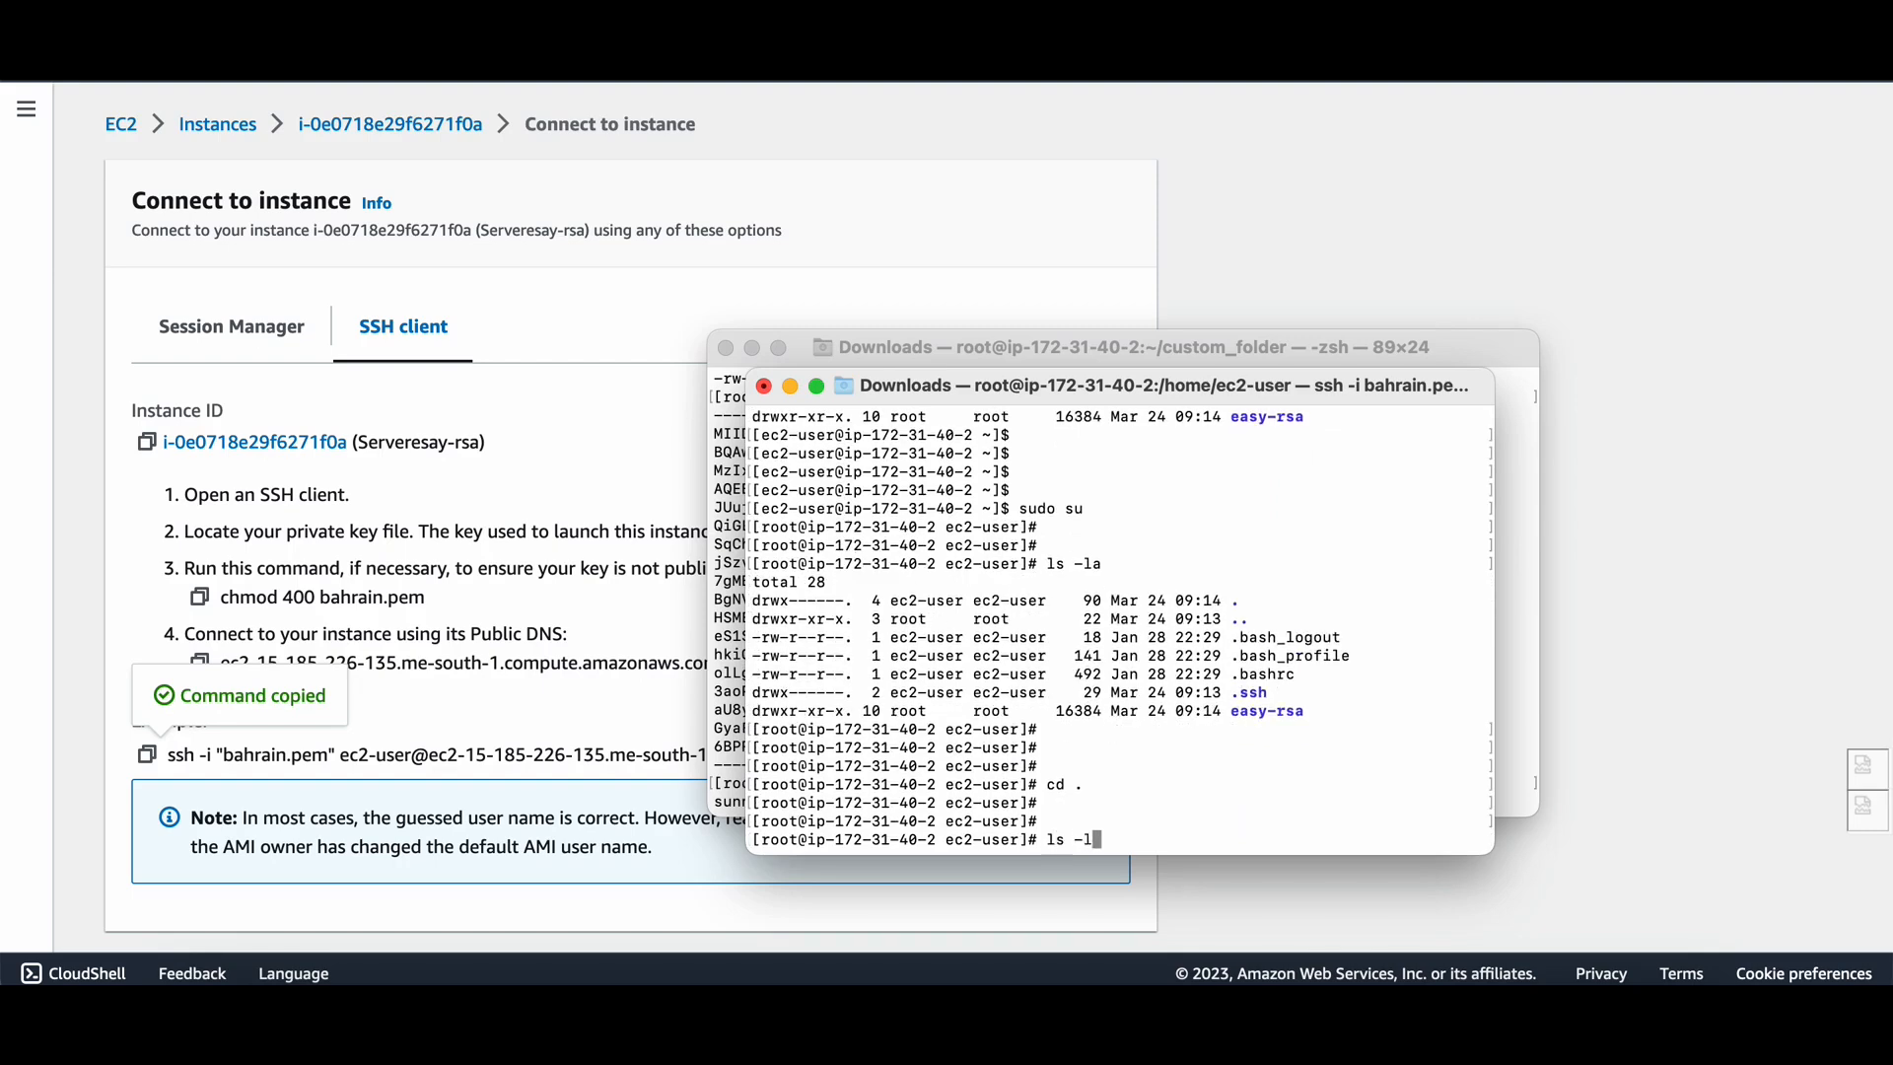
type("a")
key("Return")
key("Return")
key("Return")
type("cd ..")
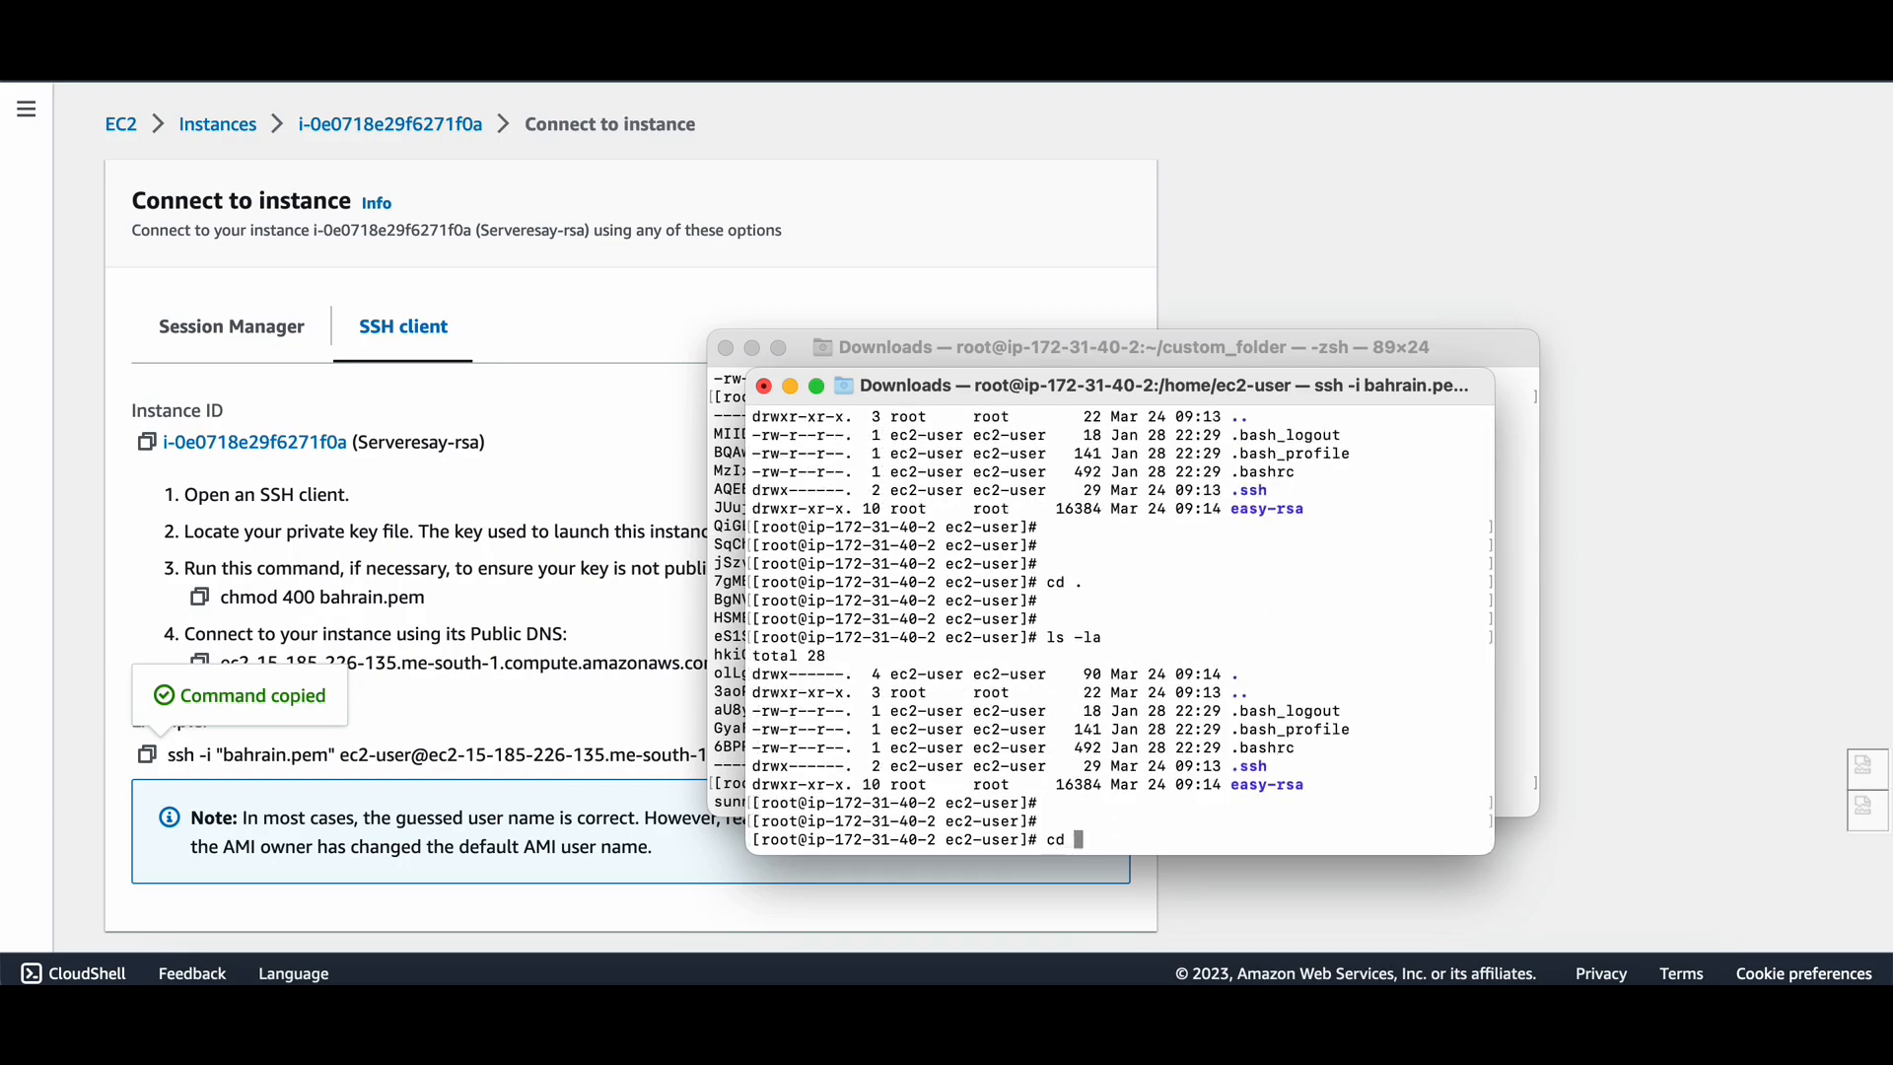
key("Return")
key("Return")
key("Return")
type("ls -la")
key("Return")
key("Return")
key("Return")
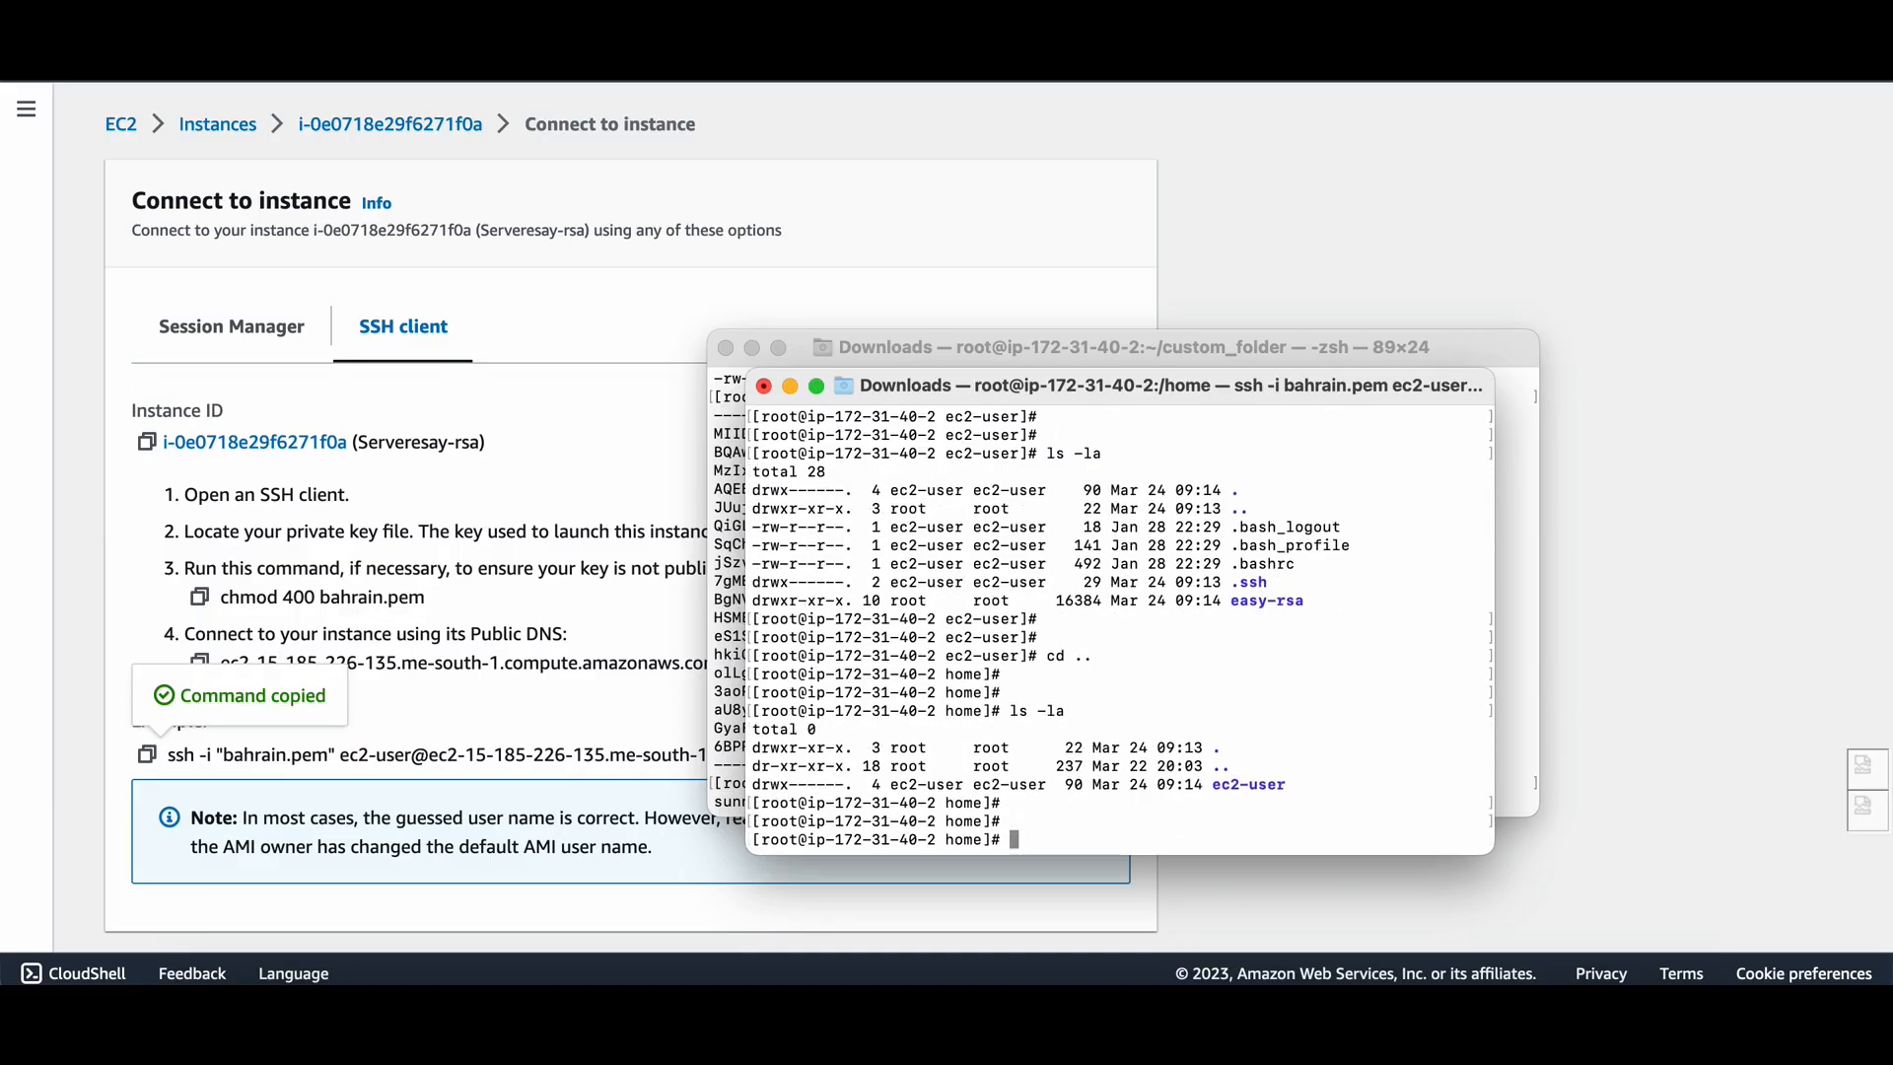
type("cd")
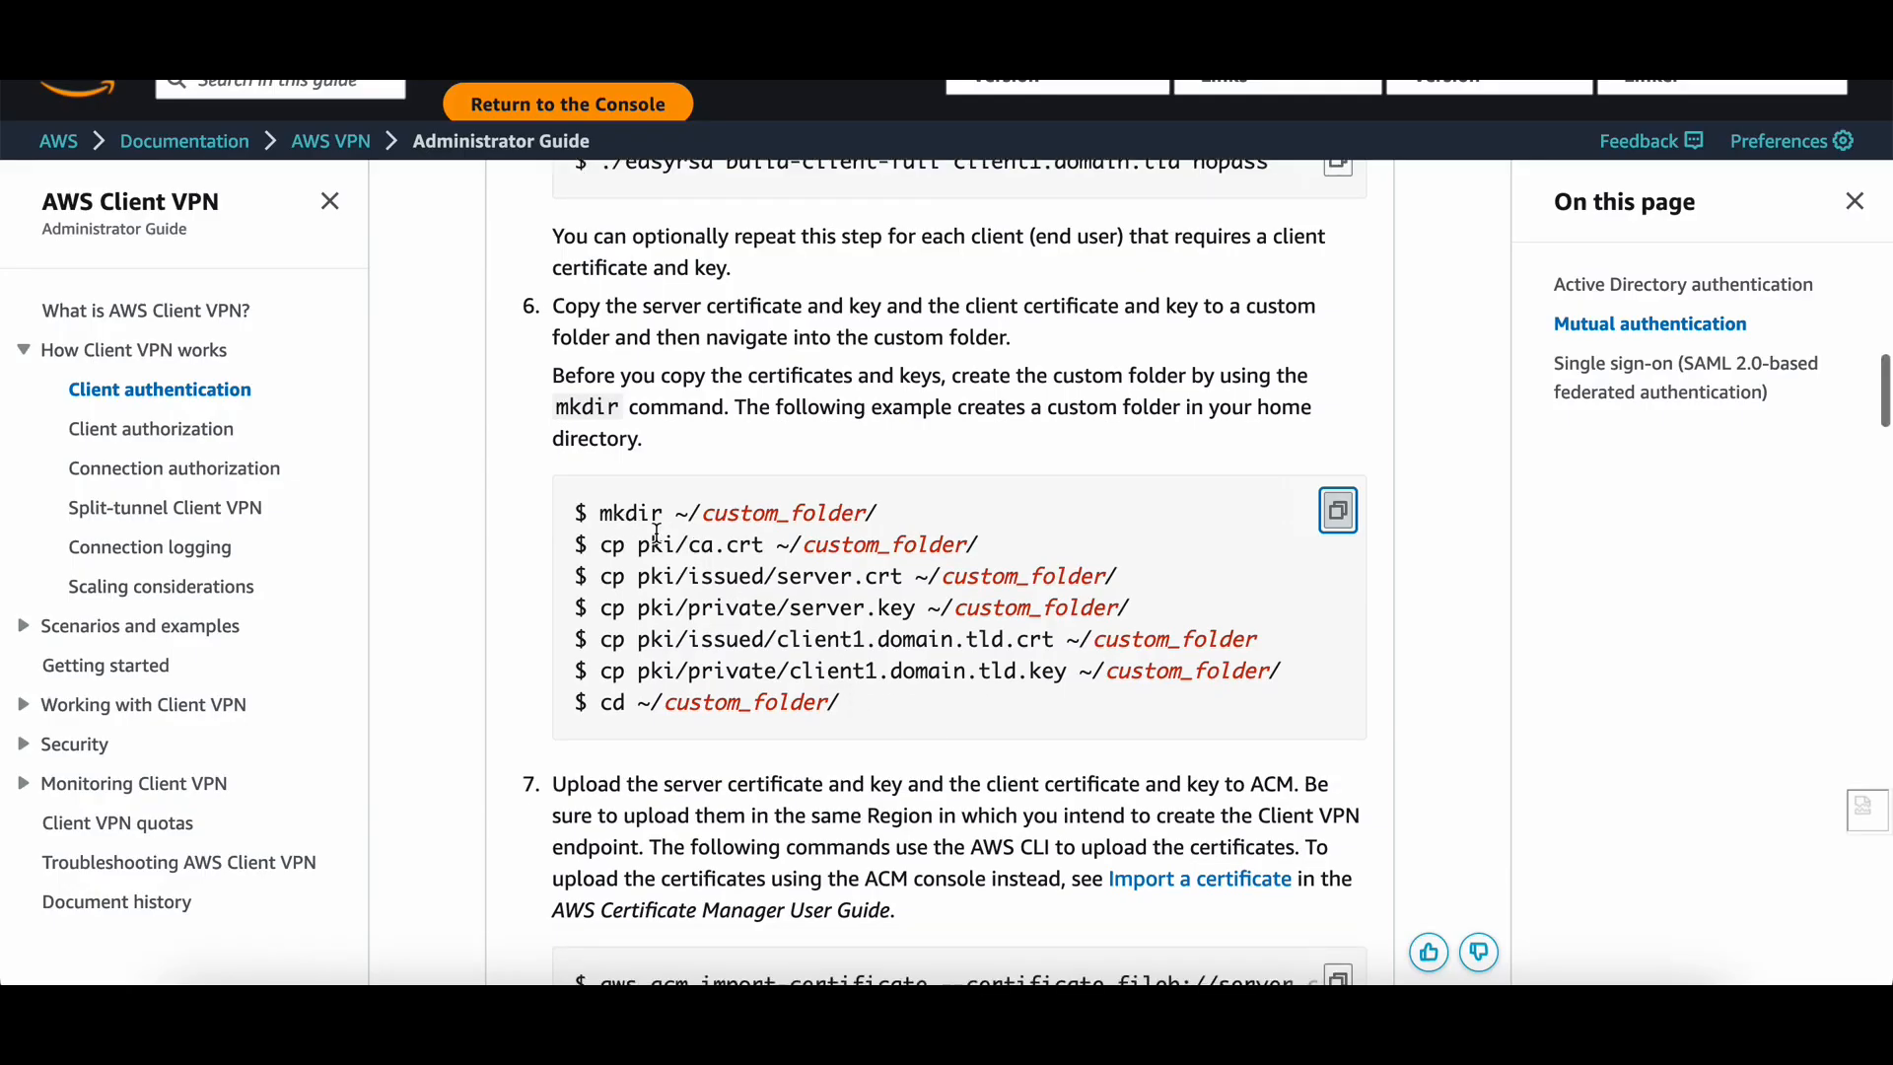
Move up to the filesystem root with cd .. and list its contents with ls -la.
key("super+Tab")
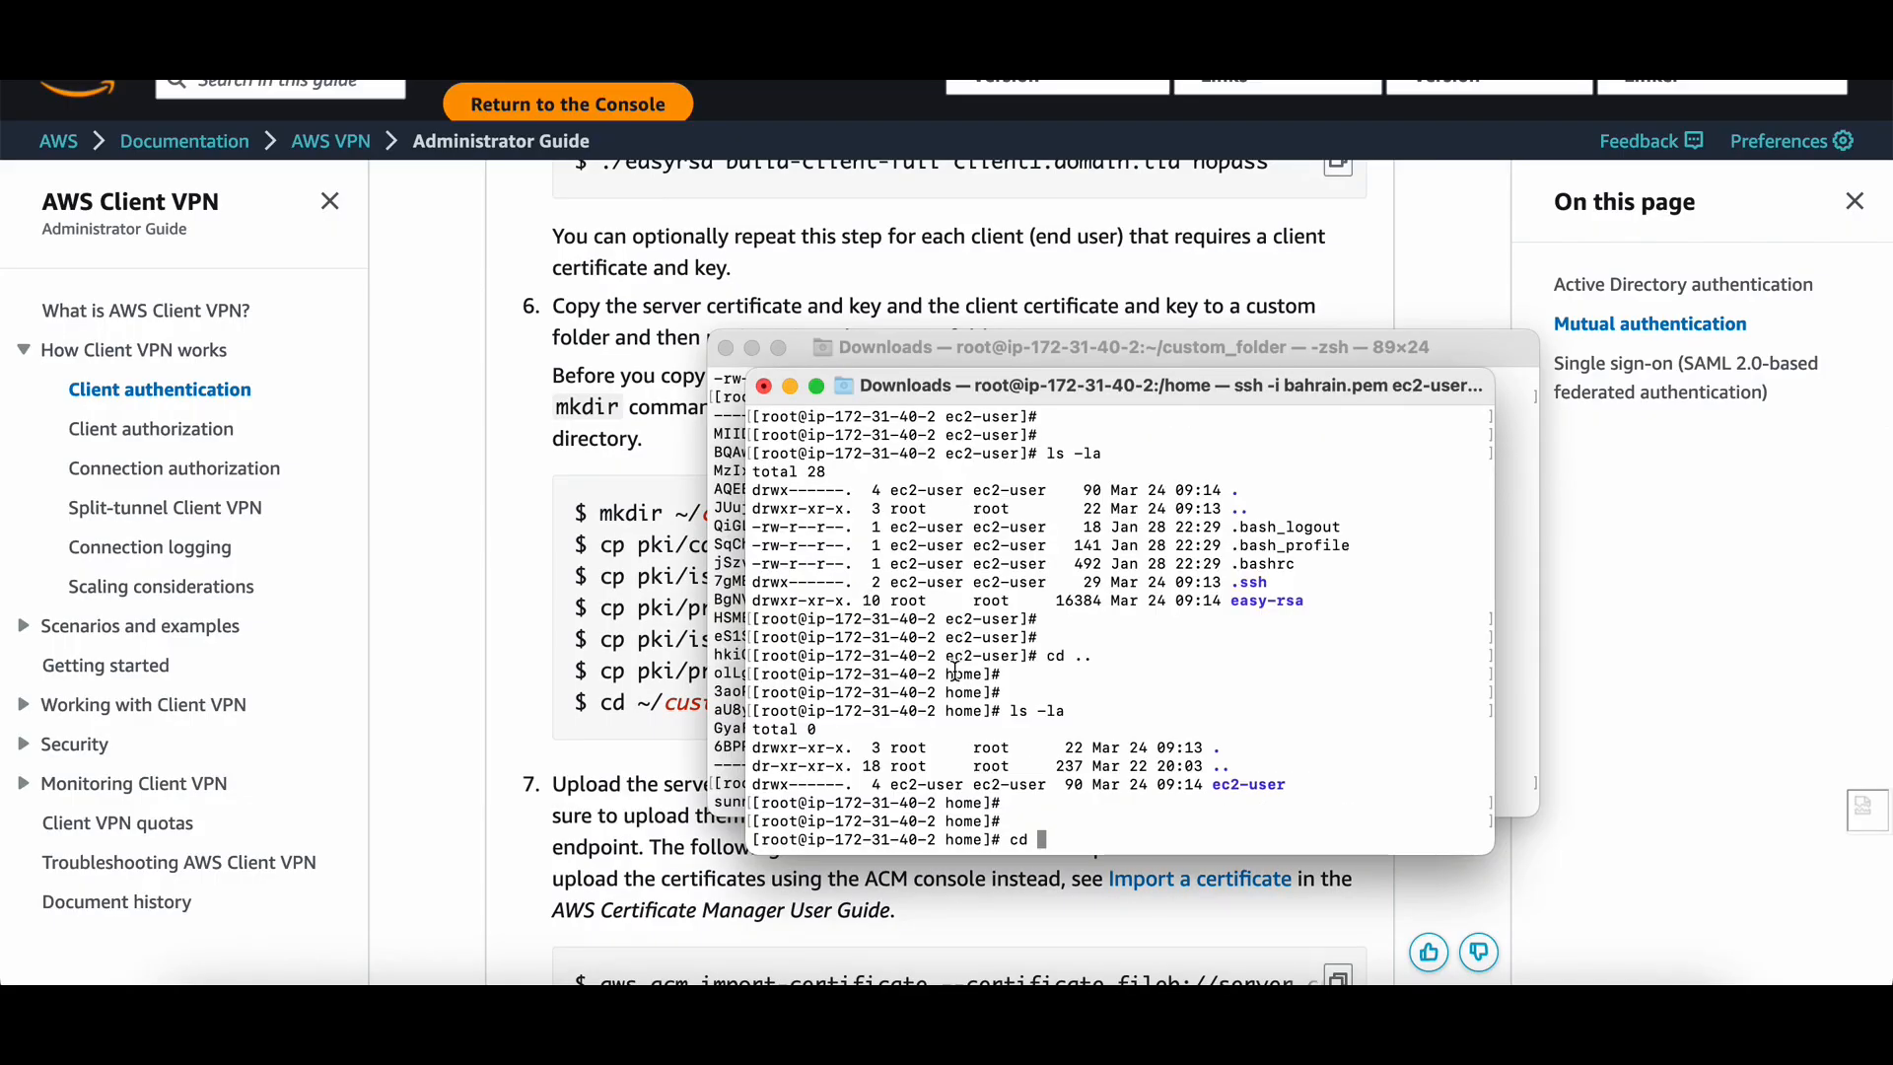
key("BackSpace")
key("BackSpace")
key("BackSpace")
type("cd ..")
key("Return")
key("Return")
key("Return")
type("ls 0")
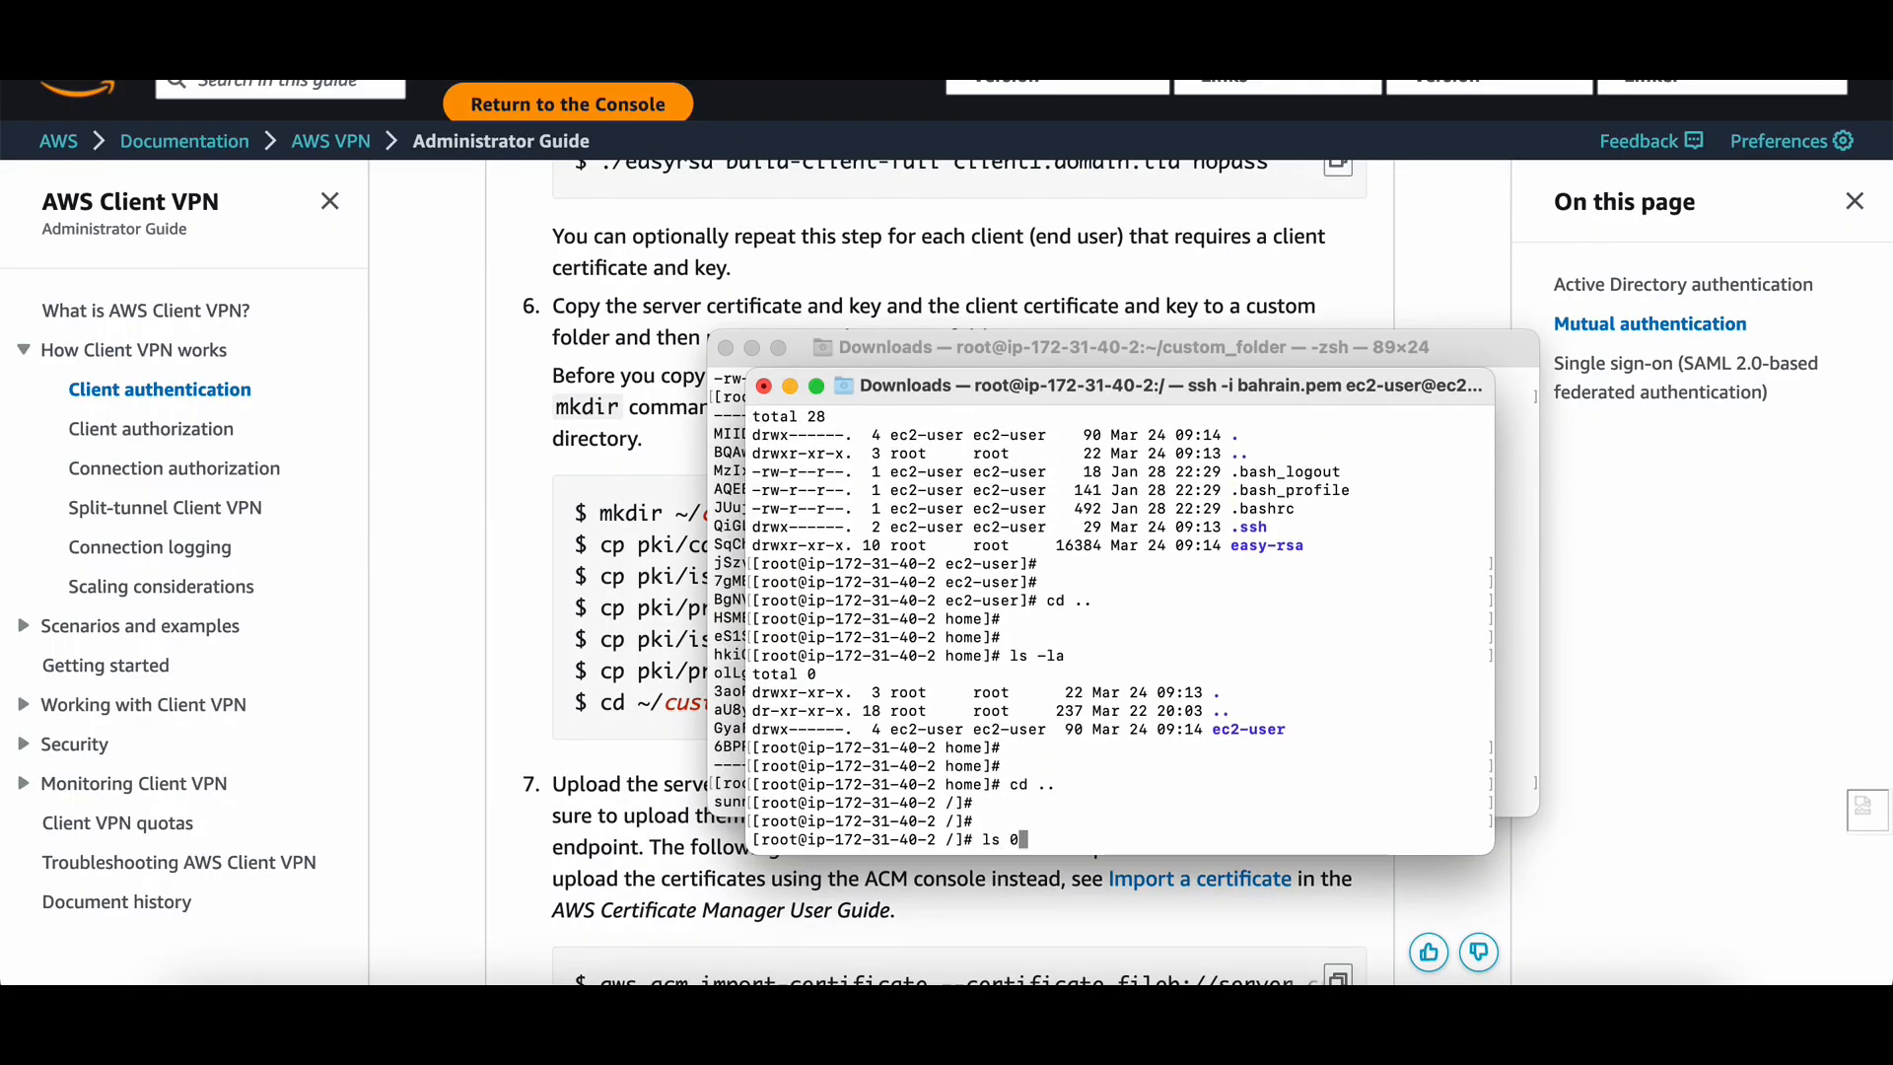
key("BackSpace")
type("-la")
key("Return")
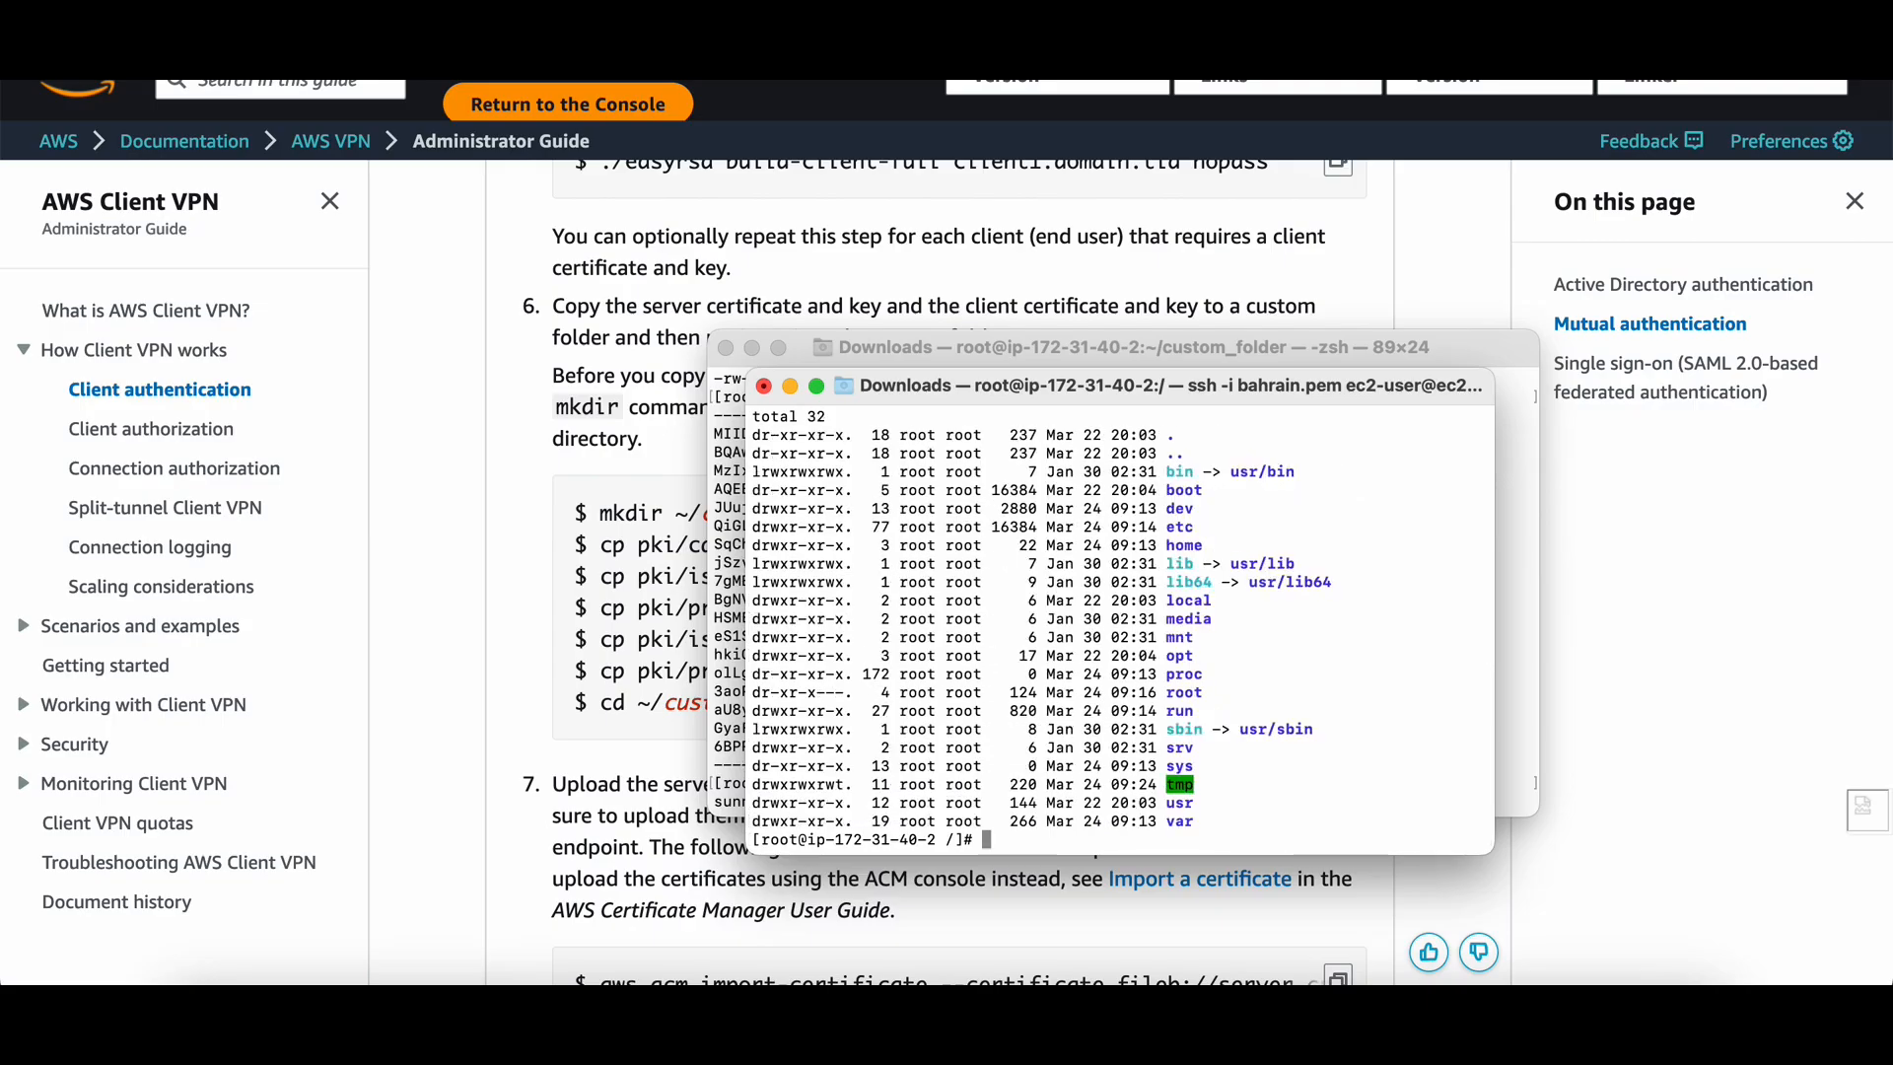
scroll(1173, 652, "up", 3)
scroll(1186, 656, "down", 3)
type("ls")
key("BackSpace")
key("BackSpace")
key("BackSpace")
type("cd ..")
key("Return")
key("Return")
key("Return")
type("ls -la")
key("Return")
scroll(1304, 415, "up", 1)
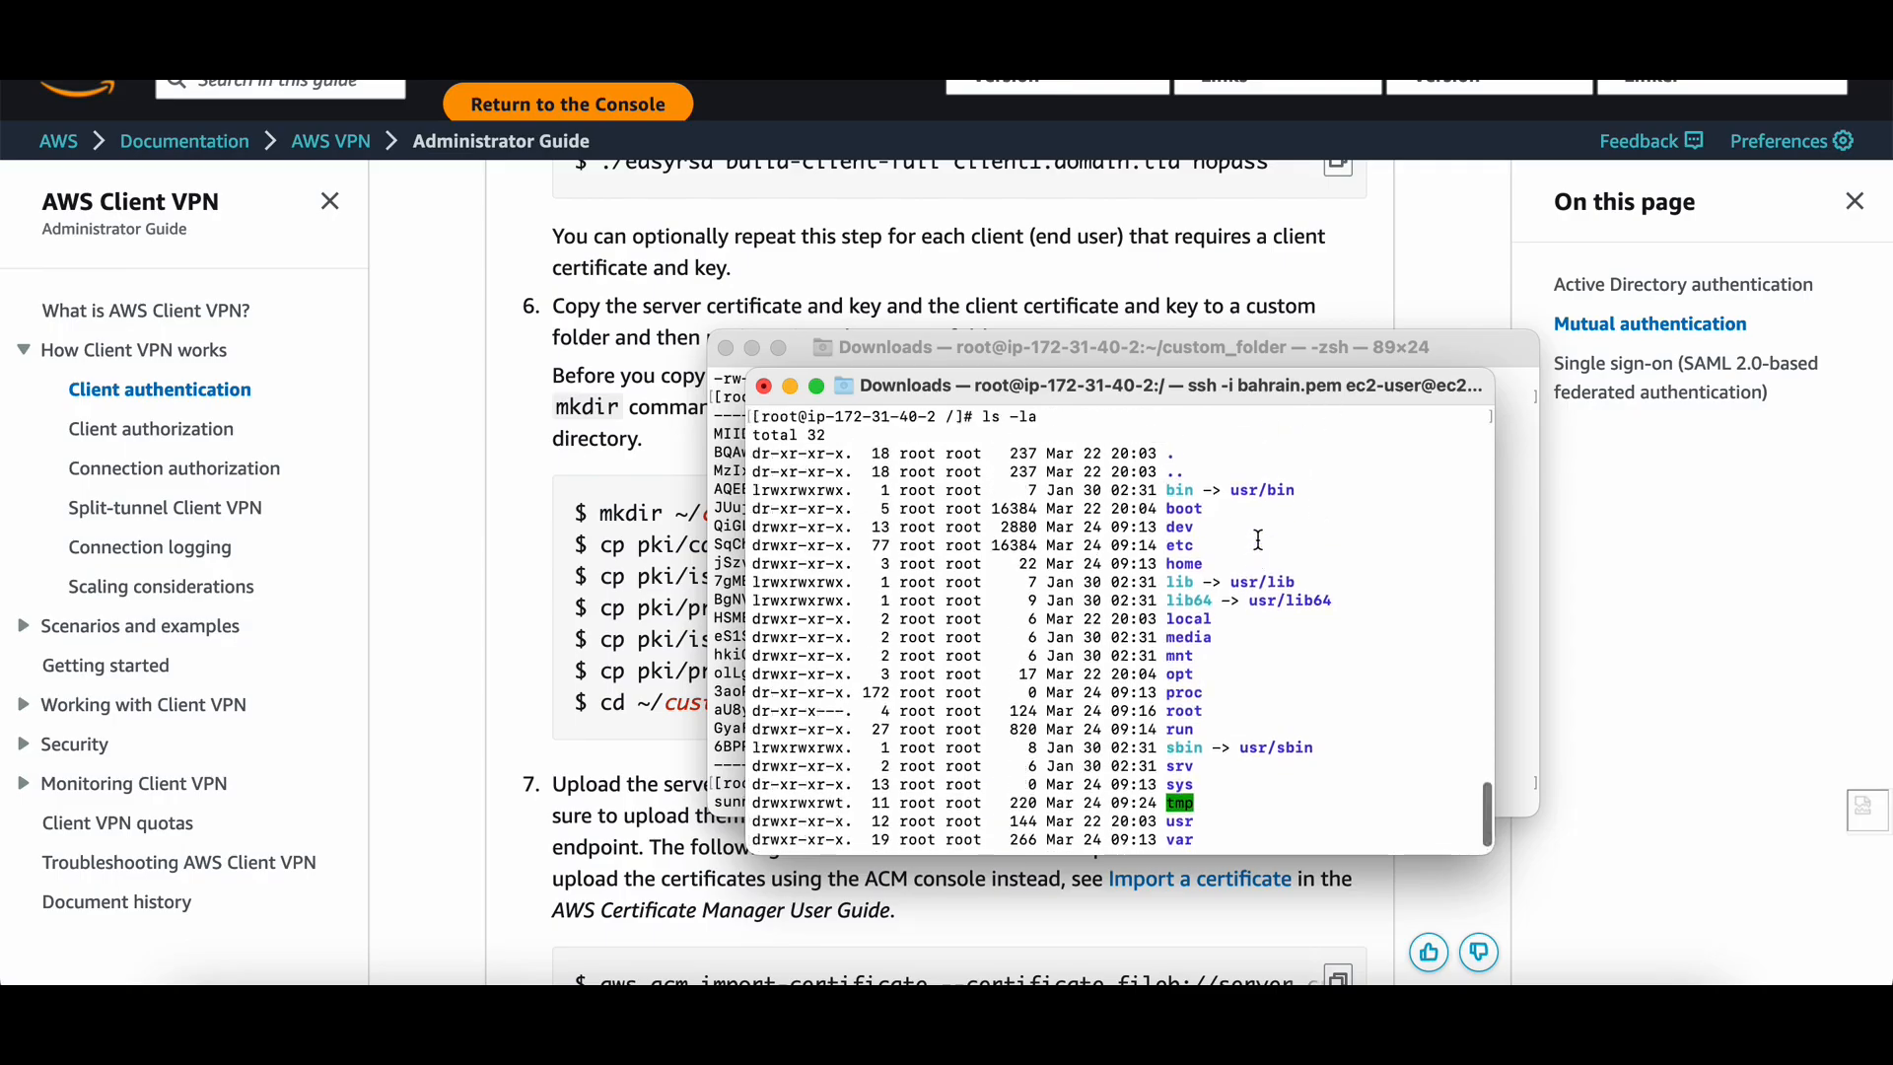
scroll(1189, 563, "down", 1)
double_click(1176, 545)
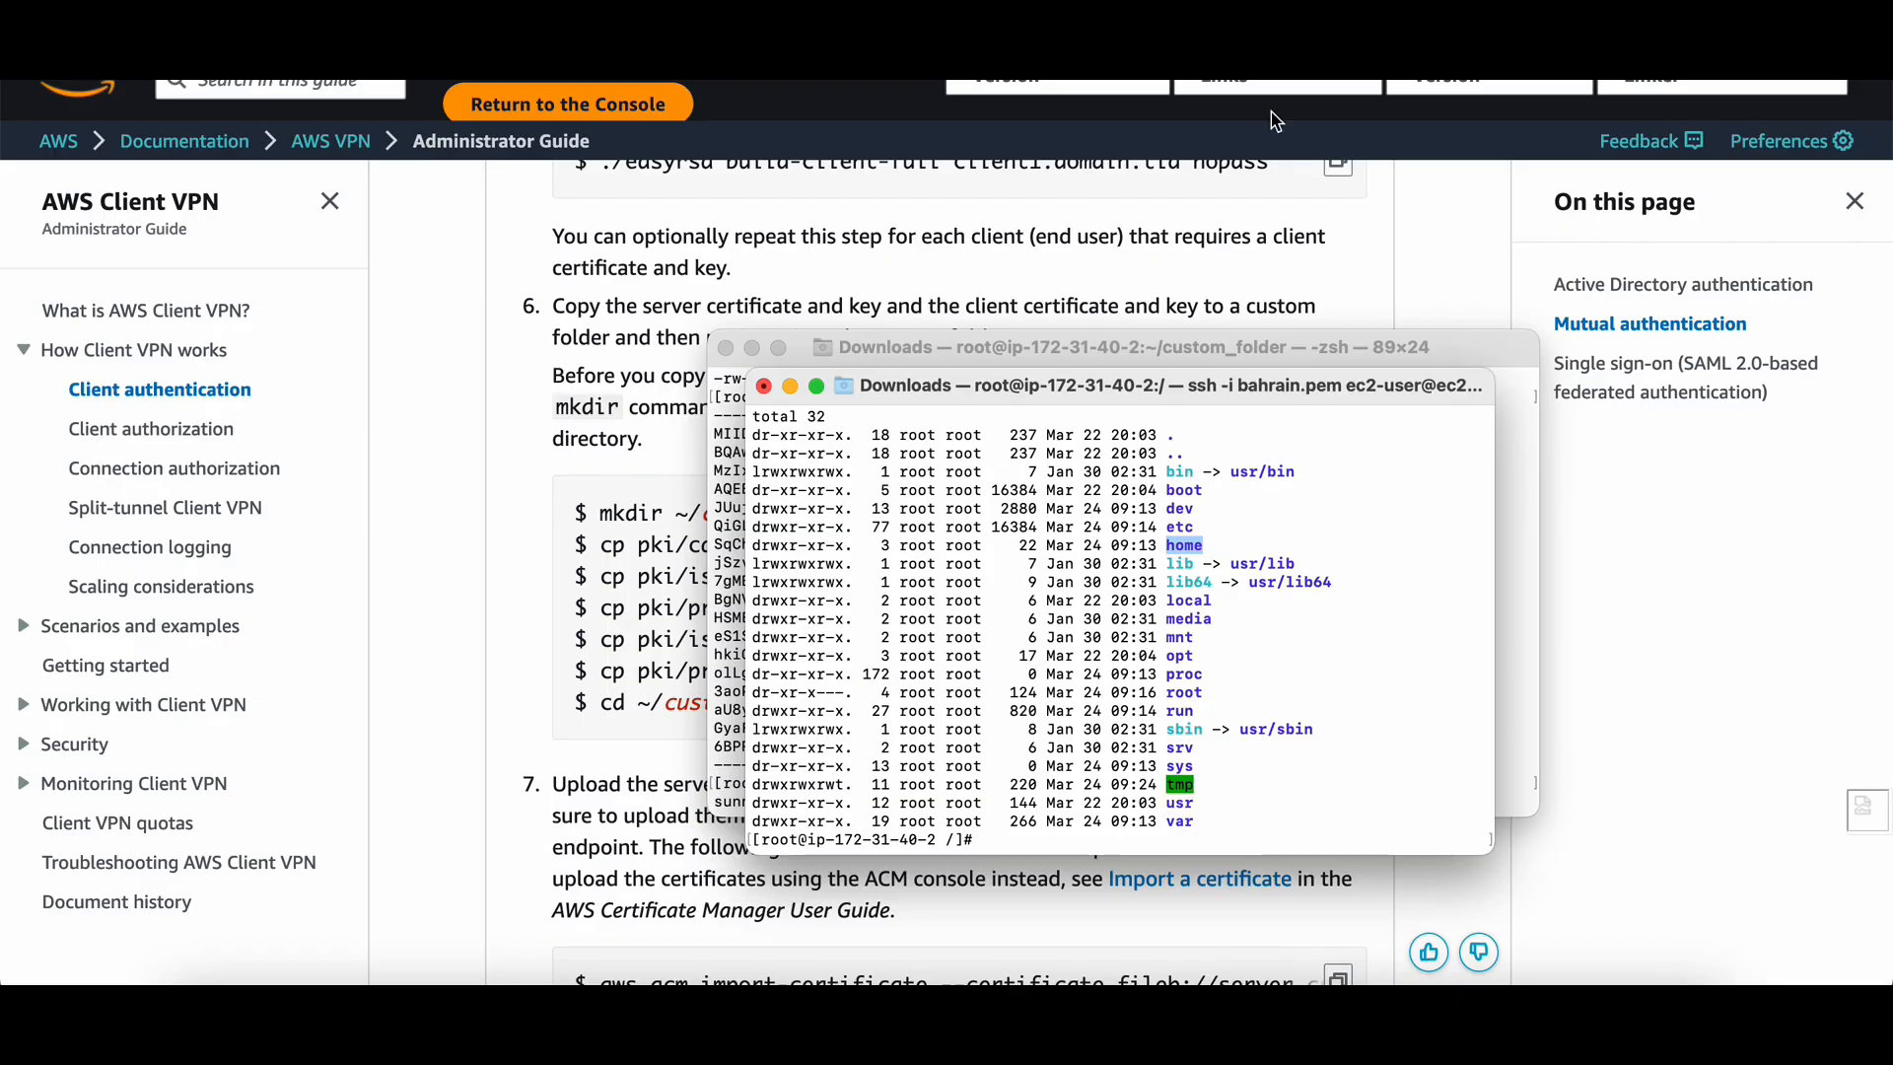
Copy 'cd ~/custom_folder/' from the AWS guide and run it in the SSH session.
left_click(606, 631)
scroll(636, 627, "down", 1)
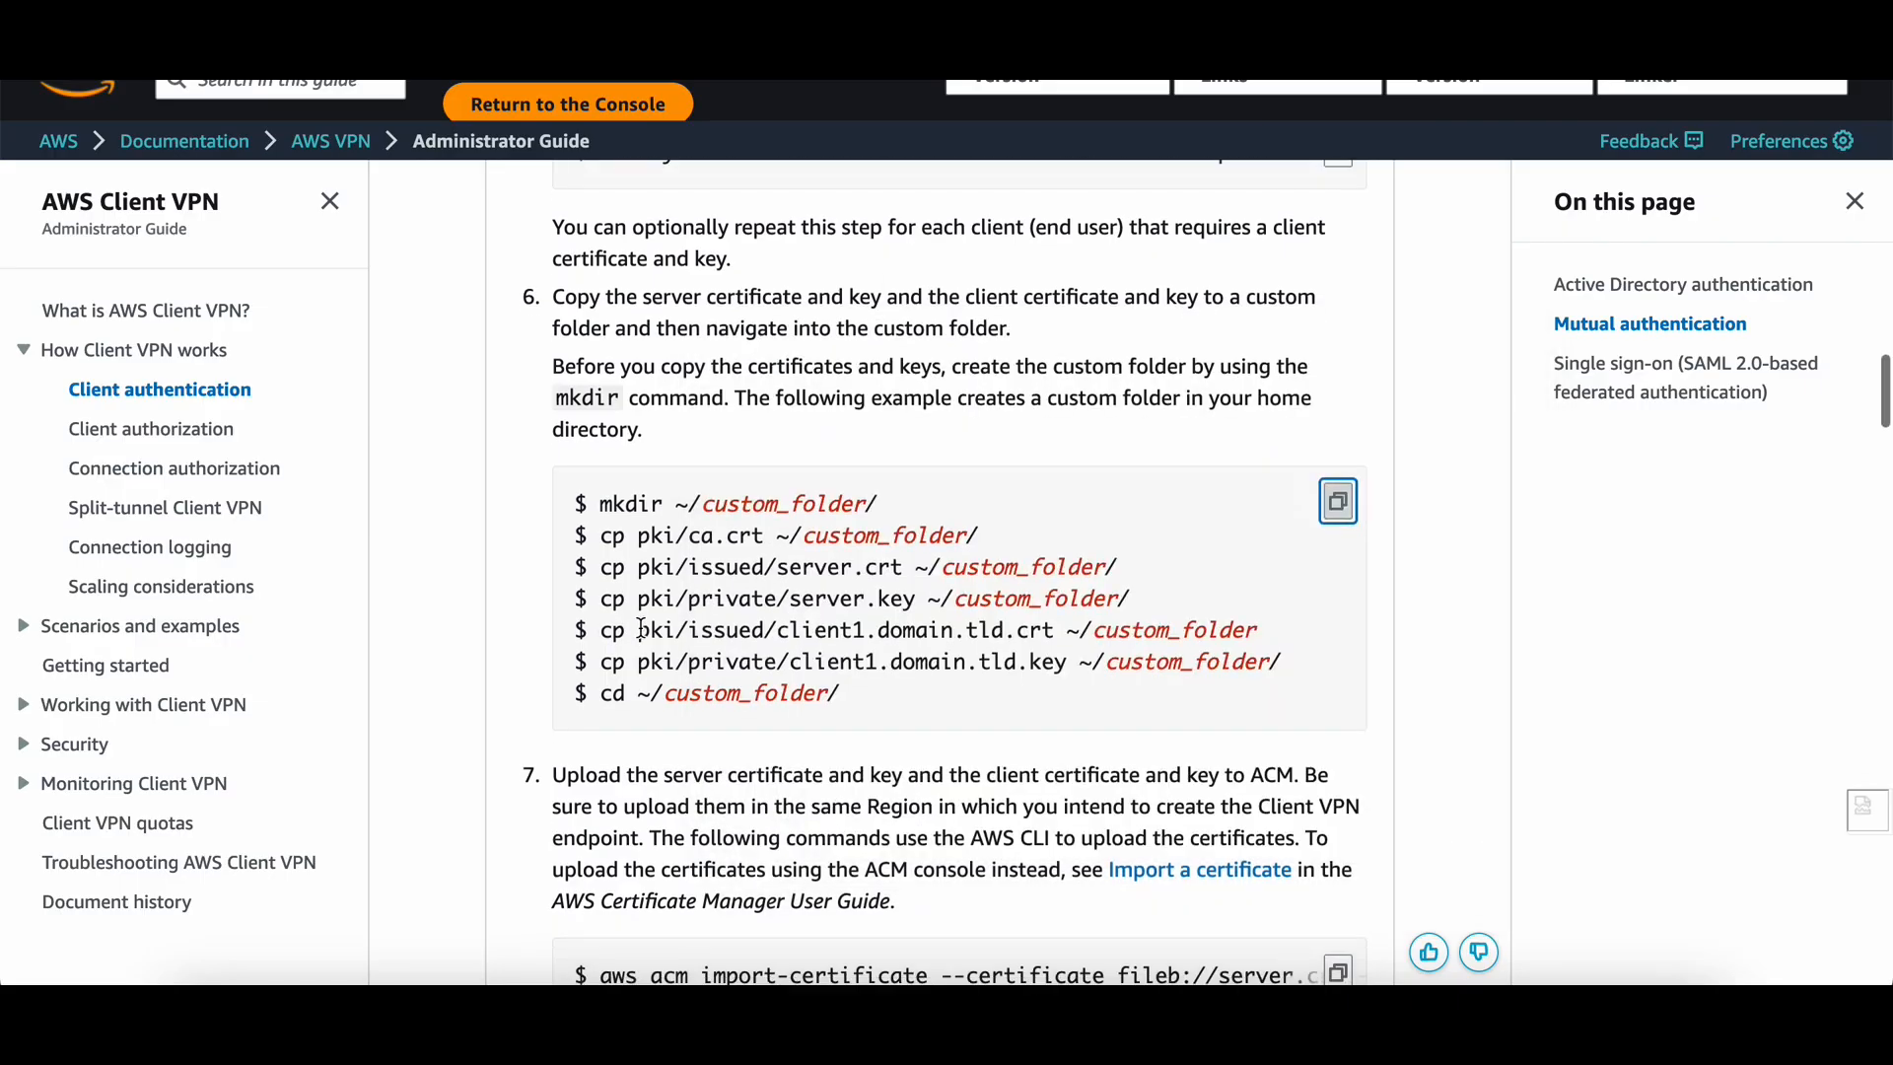
left_click_drag(601, 680, 843, 676)
key("super+c")
key("super+Tab")
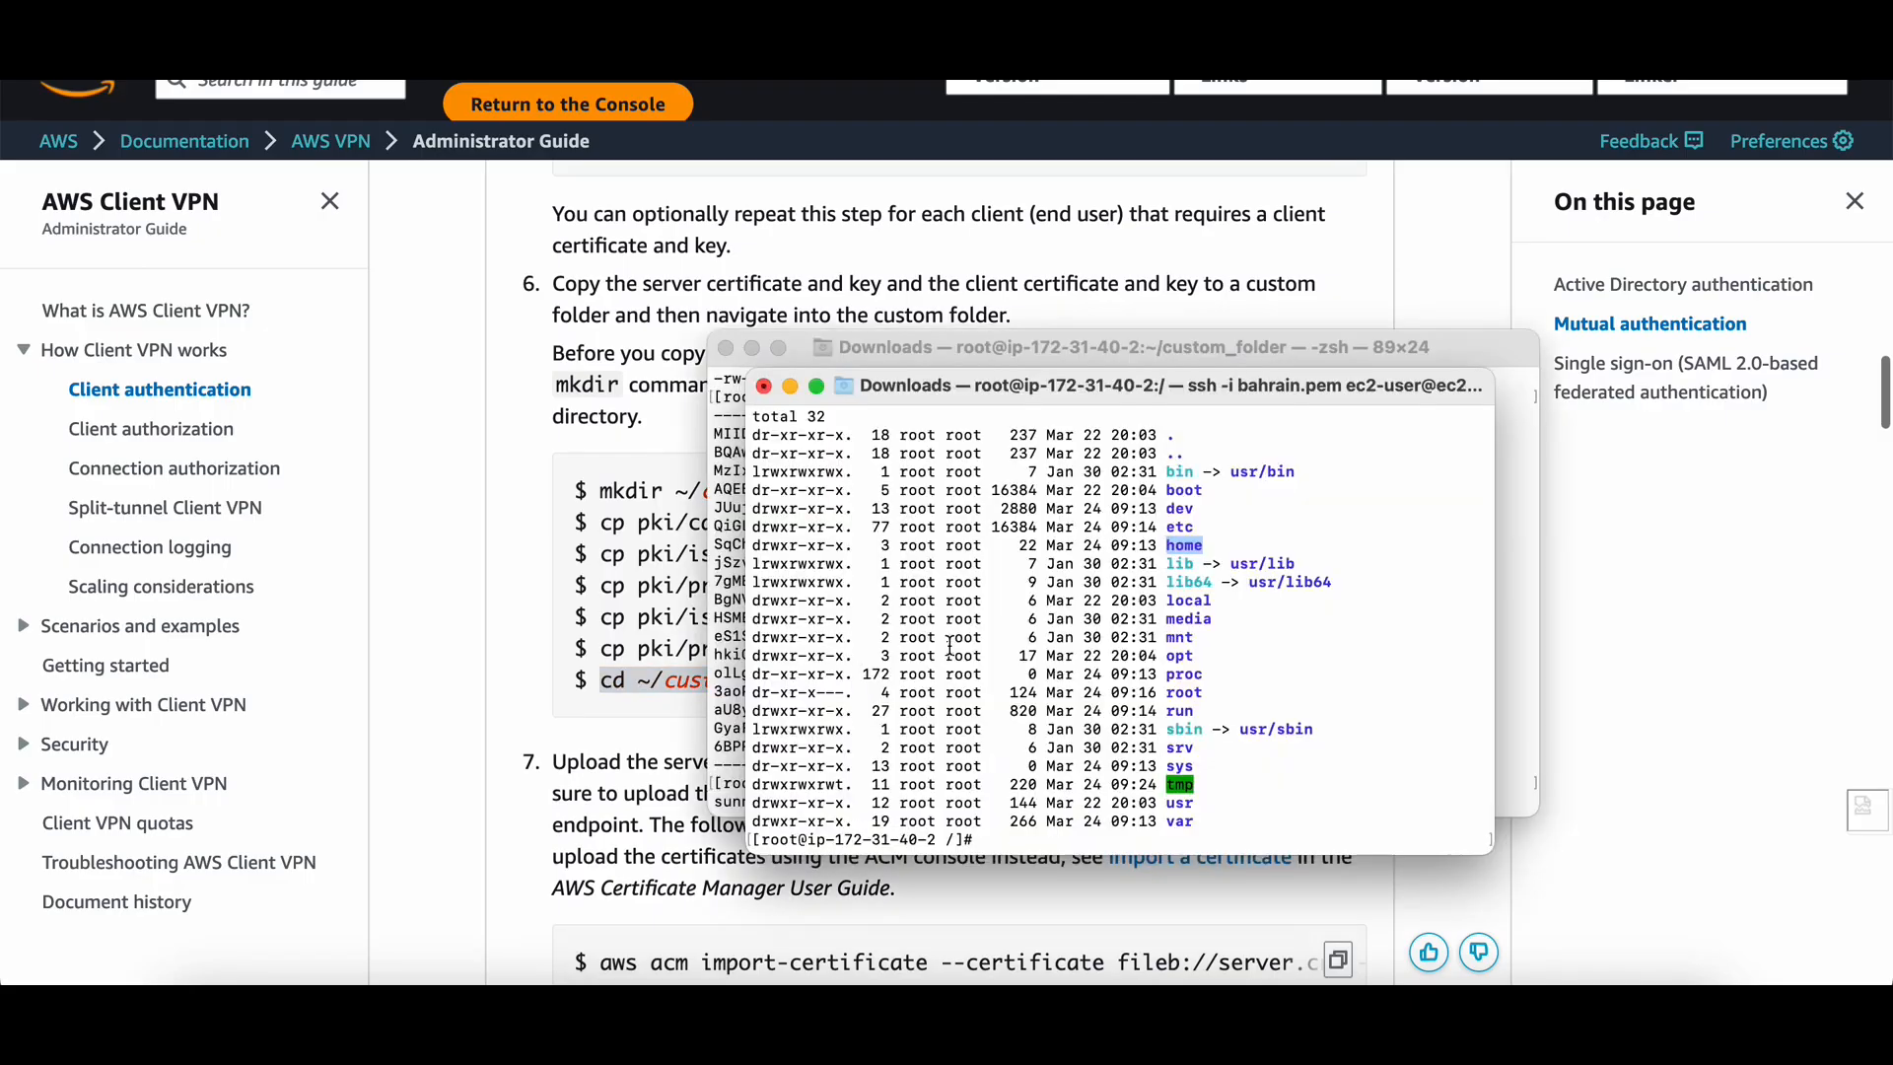
key("super+v")
key("Return")
key("Return")
key("Return")
key("Return")
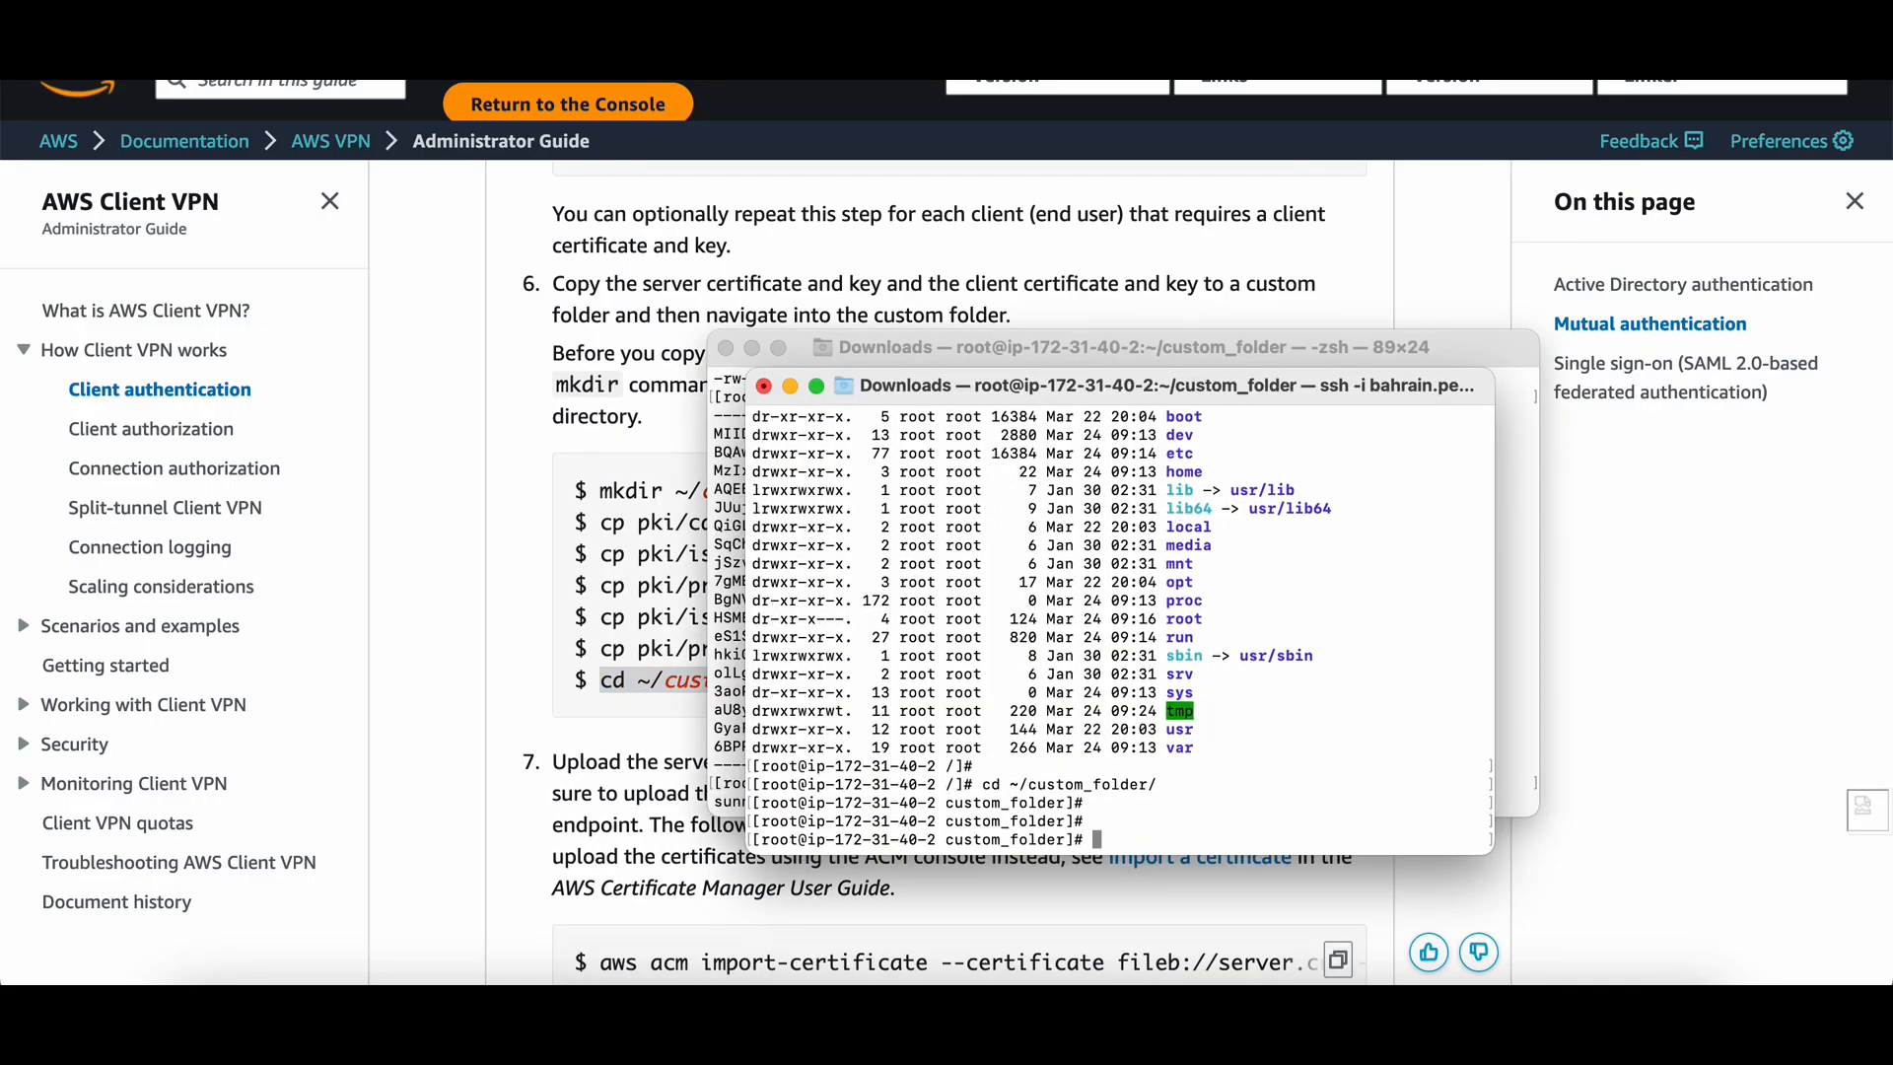
Print client1.domain.tld.crt with cat and paste the certificate into the .ovpn file's <cert> block.
type("ls -la")
key("Return")
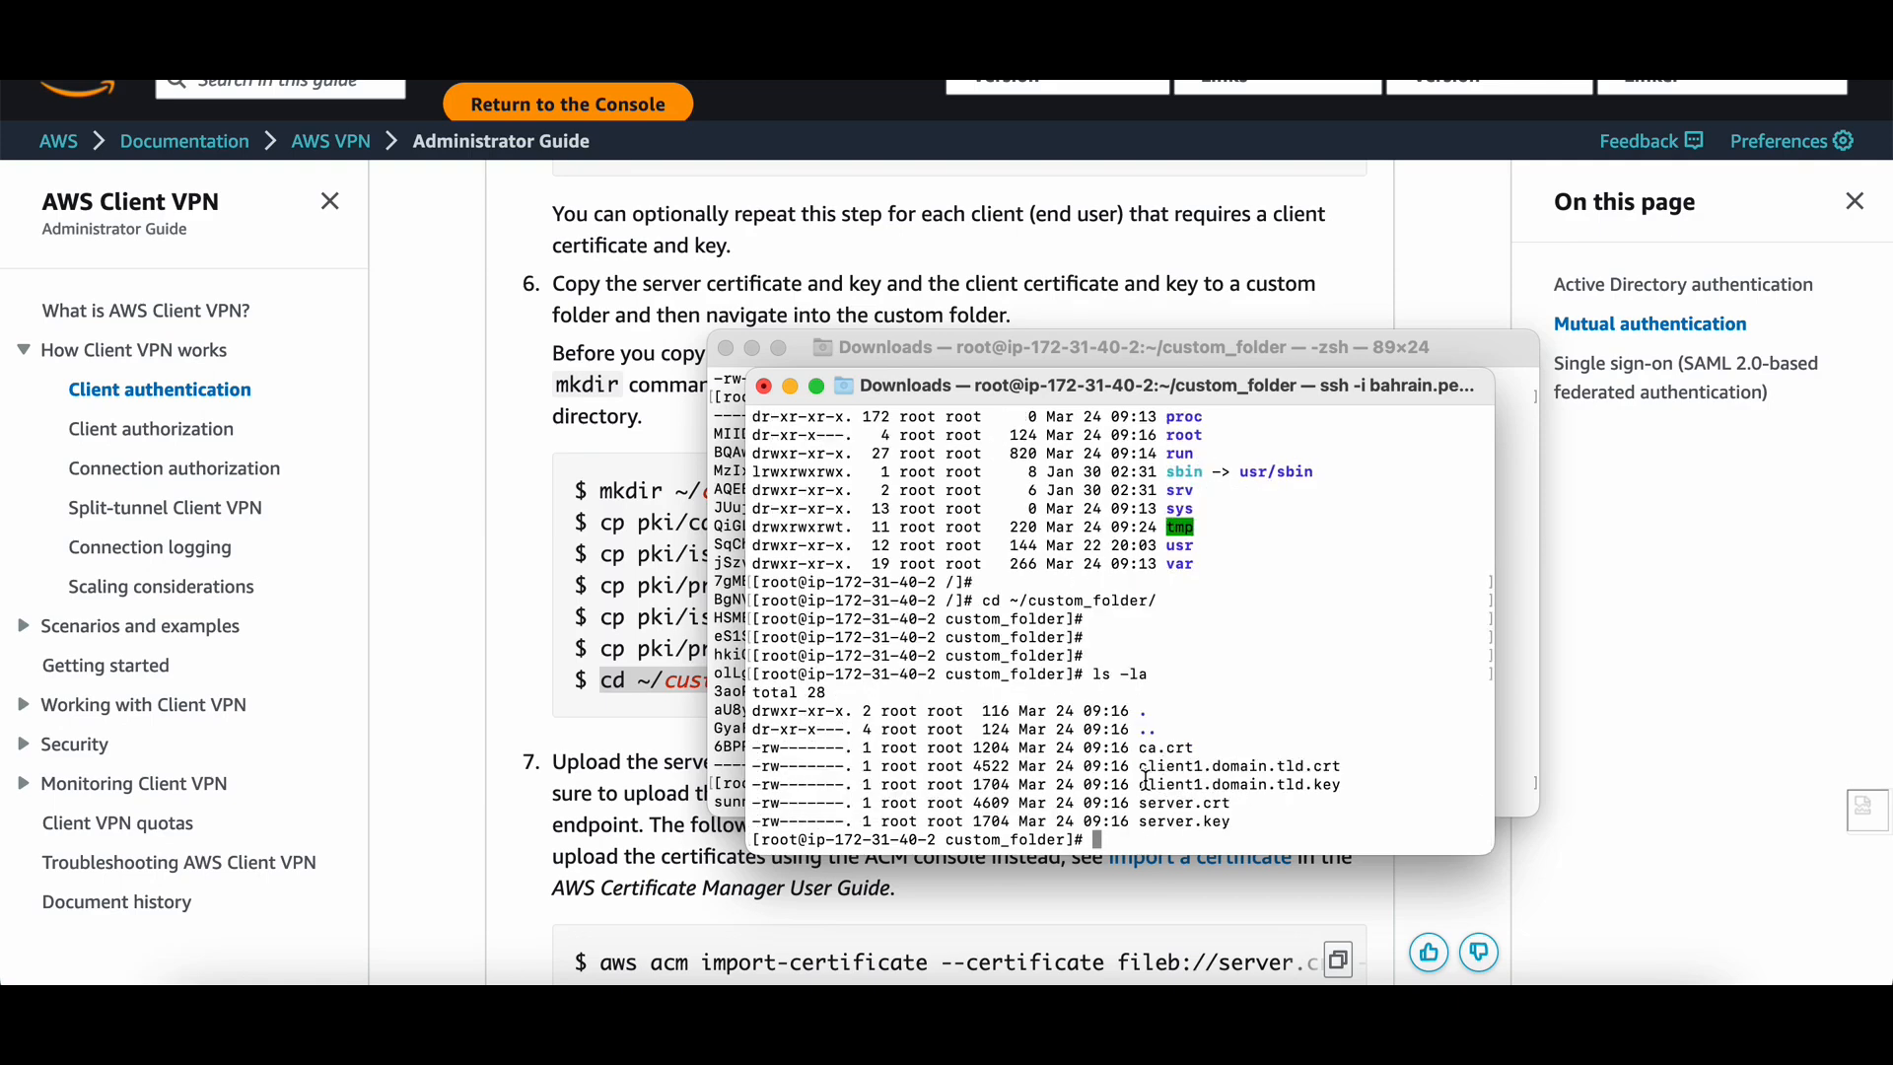
left_click_drag(1139, 769, 1352, 769)
key("super+c")
type("cat")
key("super+v")
key("Return")
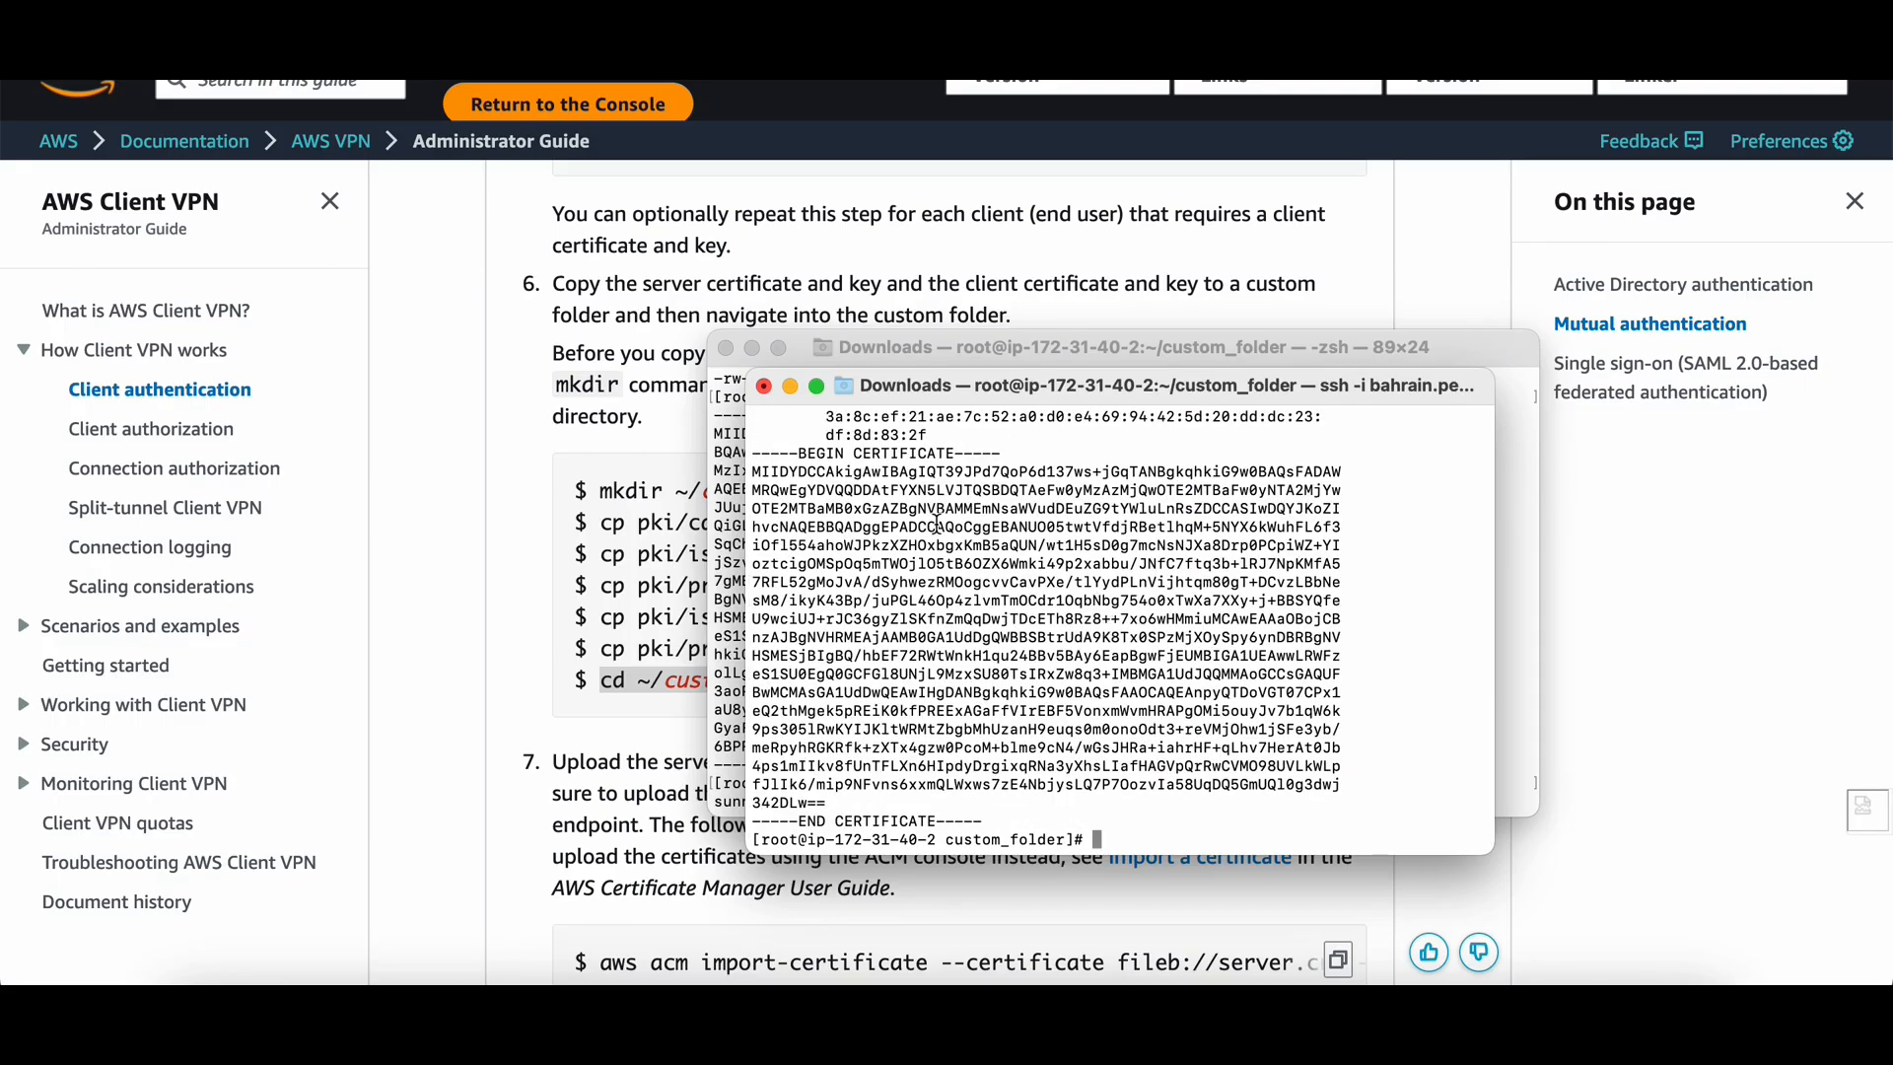
left_click_drag(753, 453, 1043, 818)
key("super+c")
key("super+Tab")
key("super+Tab")
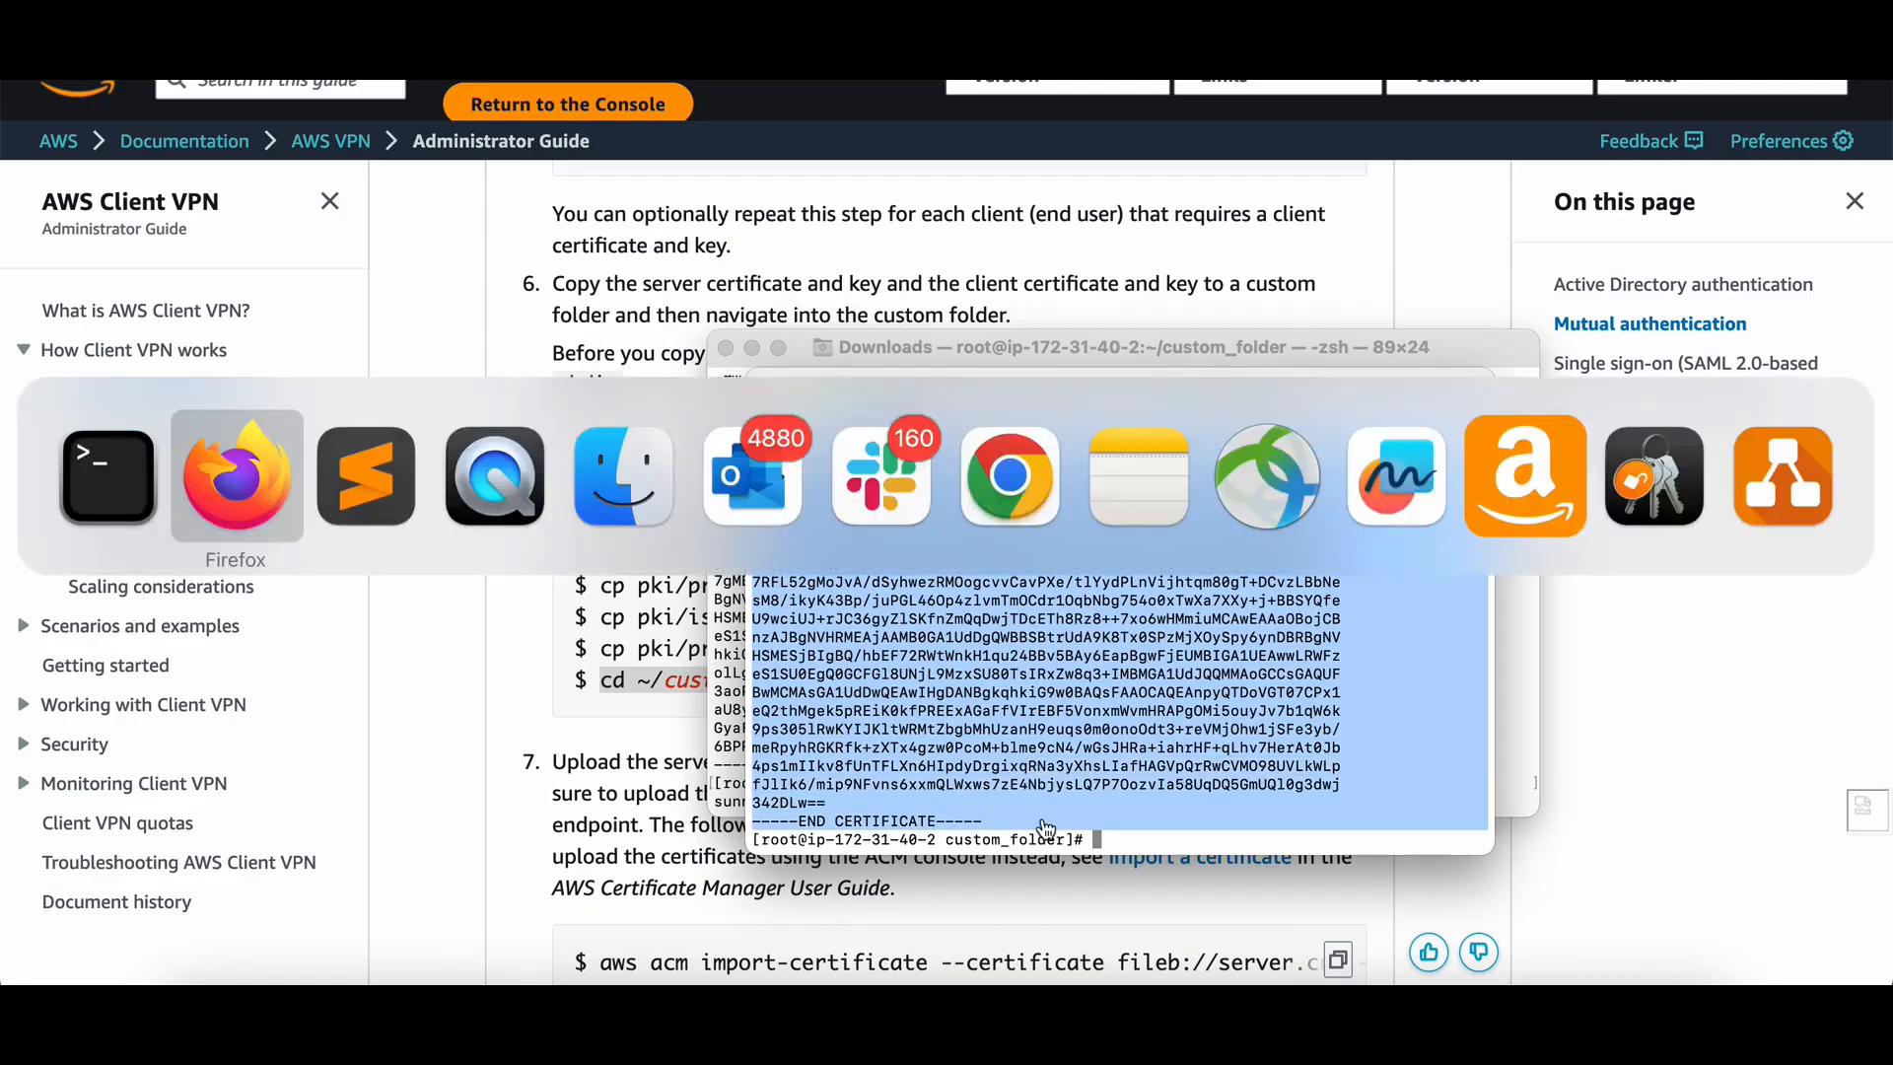
key("super+v")
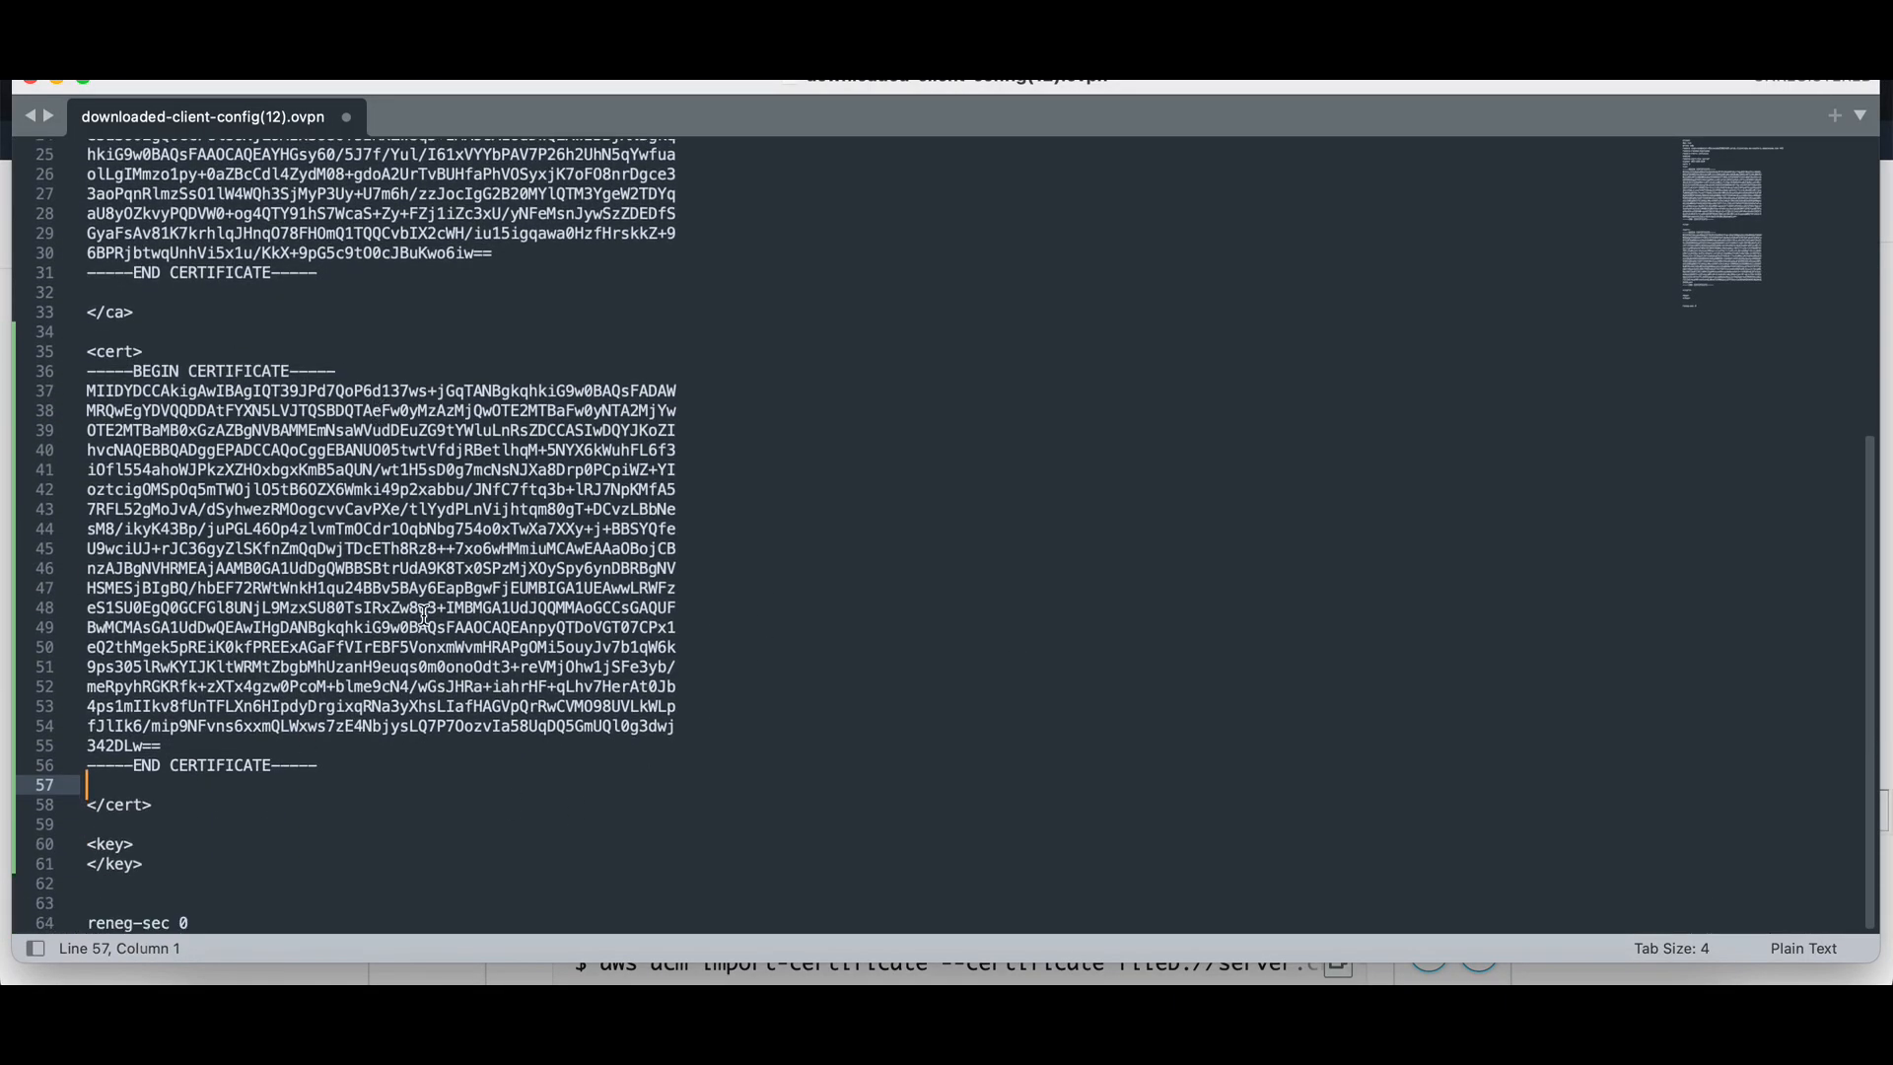
Add an empty line inside the .ovpn <key> block, then list the custom_folder files with ls -la.
left_click(149, 837)
key("Return")
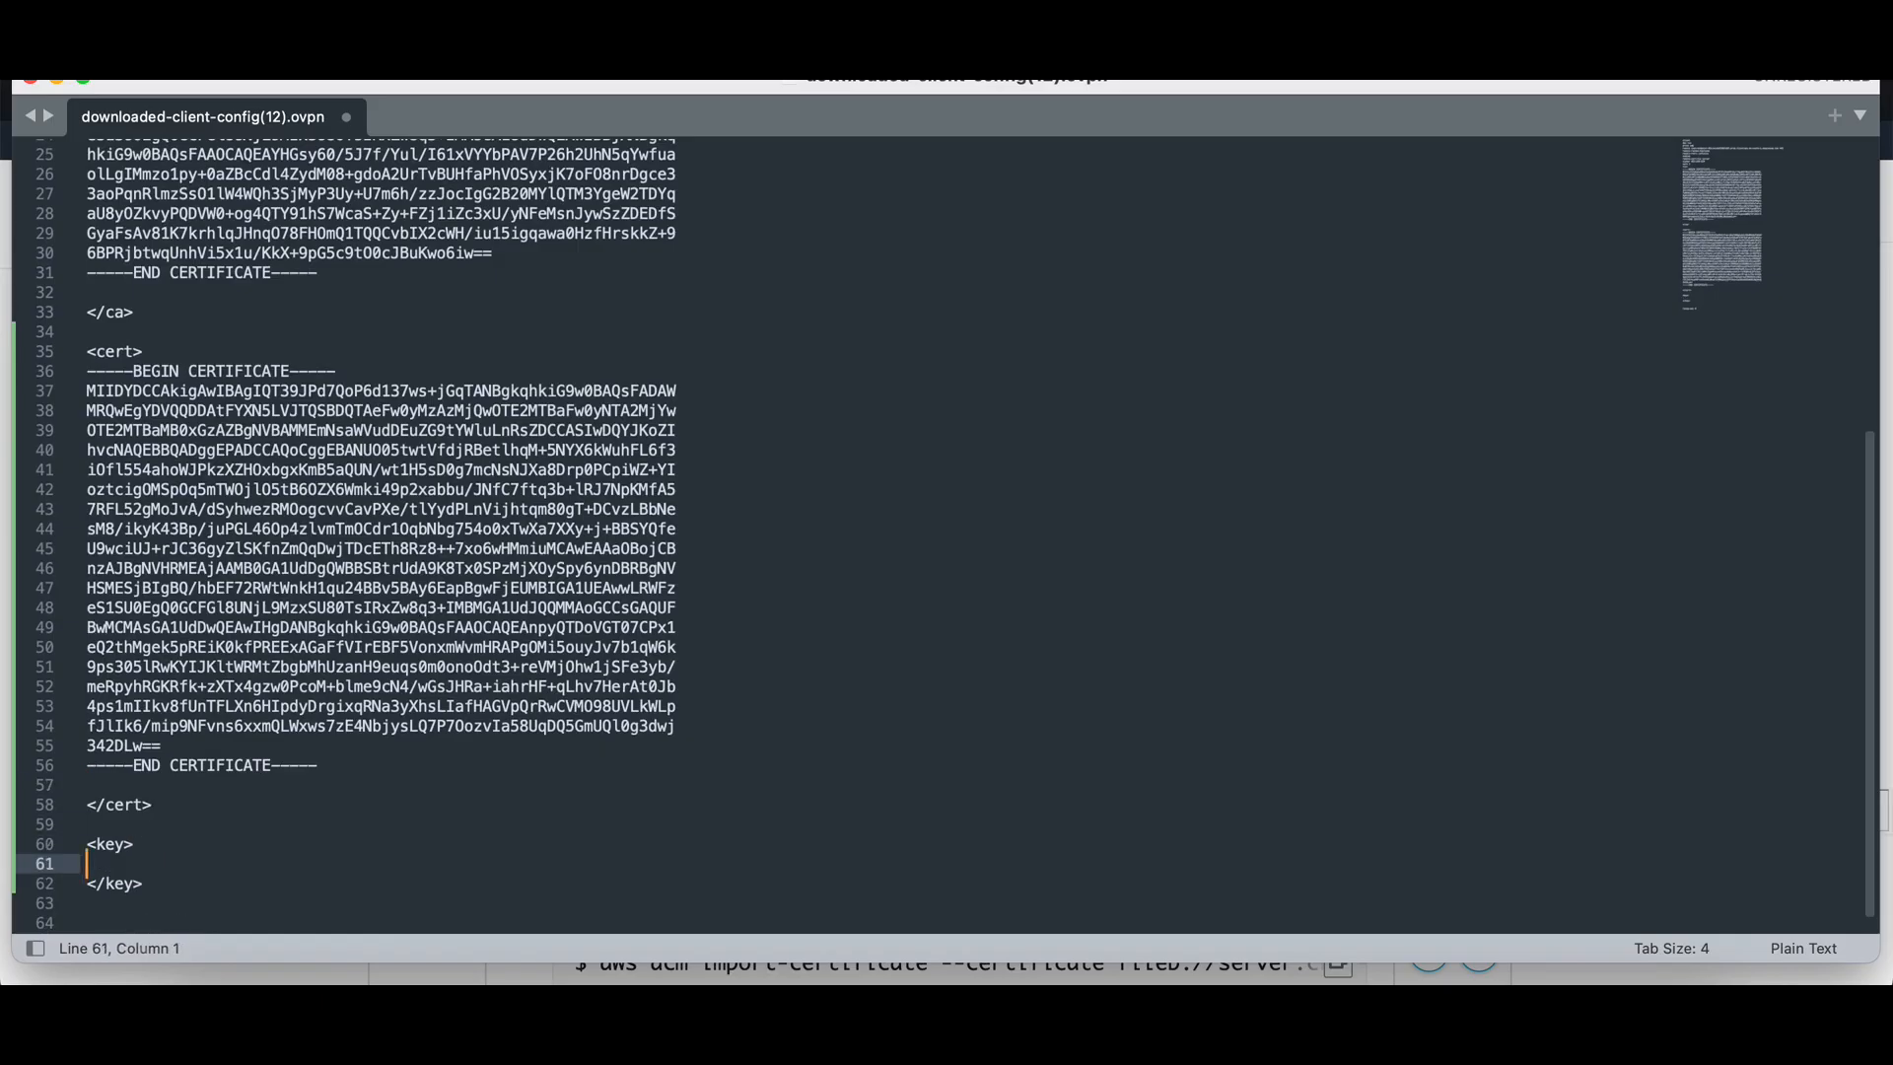
key("super+Tab")
key("Return")
key("Return")
key("Return")
type("ls -la")
key("Return")
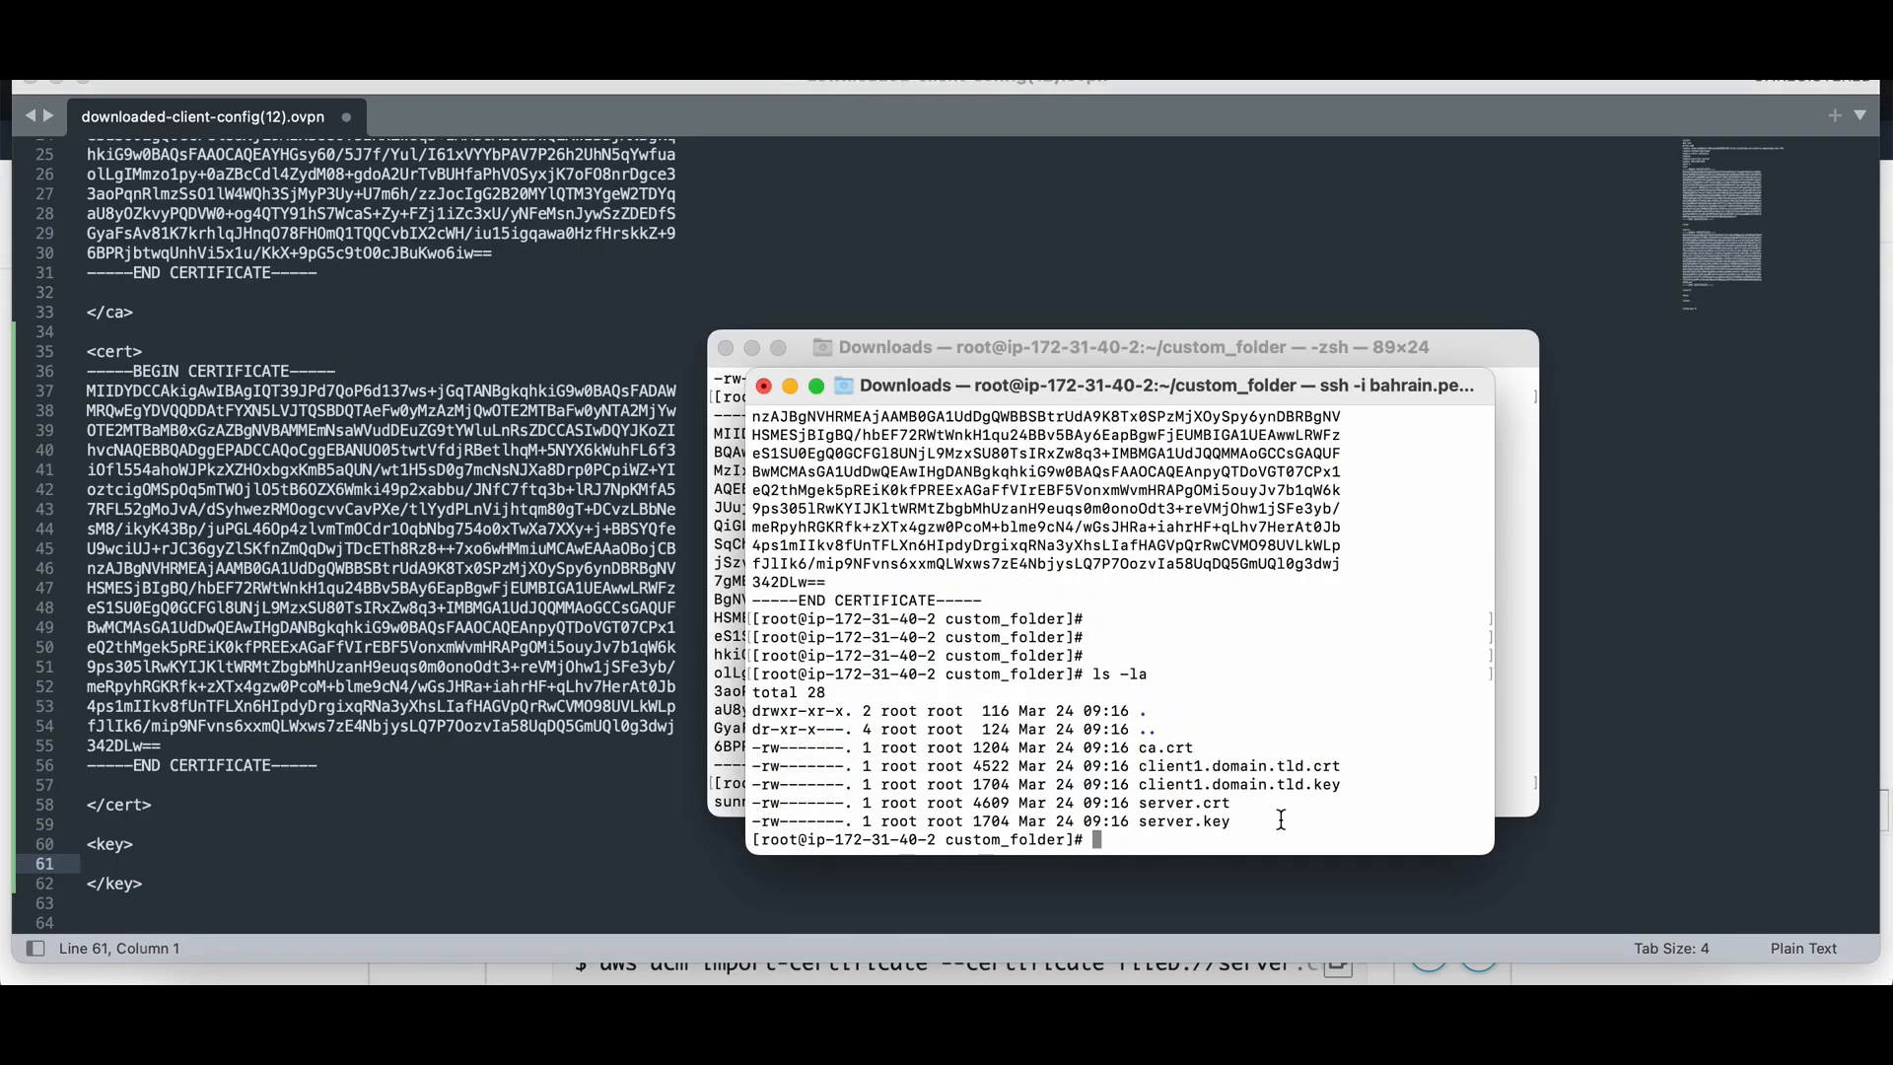
Print the client1.domain.tld.key private key in the terminal with cat.
left_click_drag(1139, 786, 1352, 786)
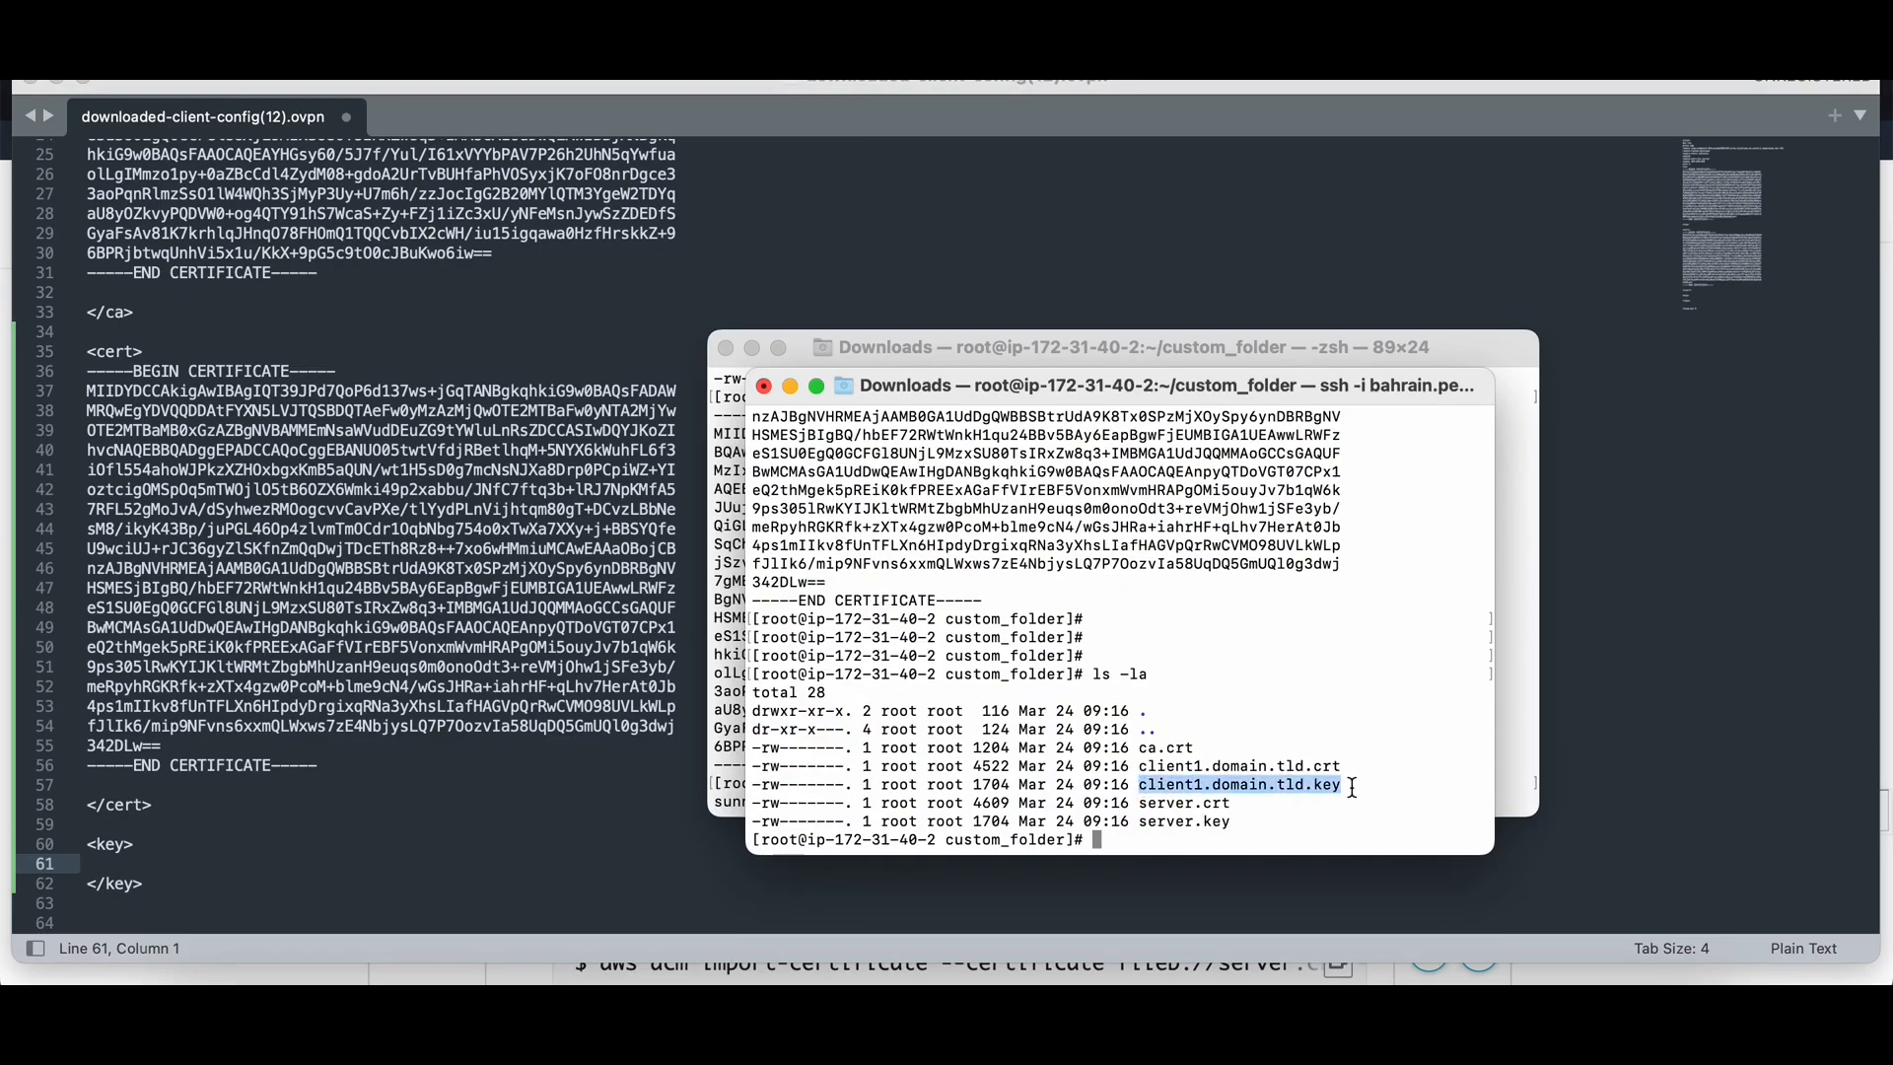
type("cat")
key("super+v")
key("Return")
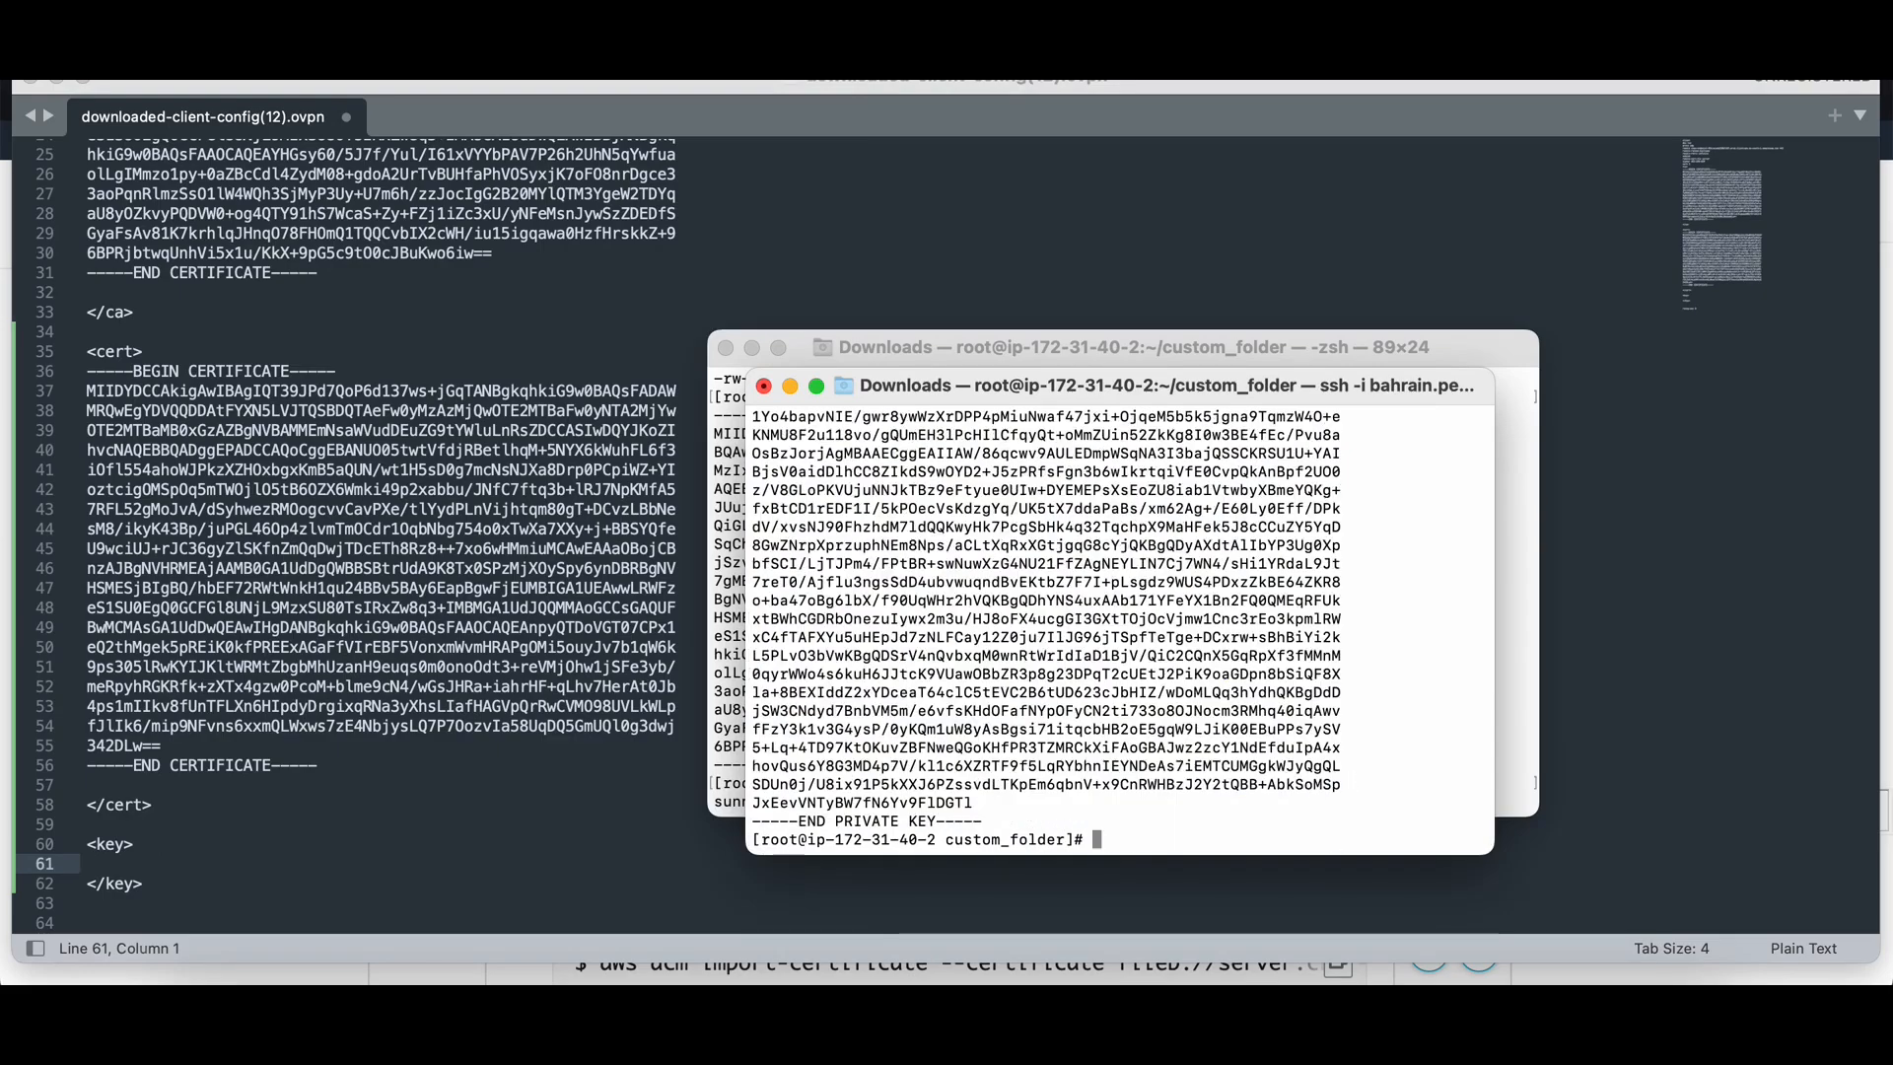
scroll(1055, 575, "up", 1)
scroll(1055, 575, "up", 3)
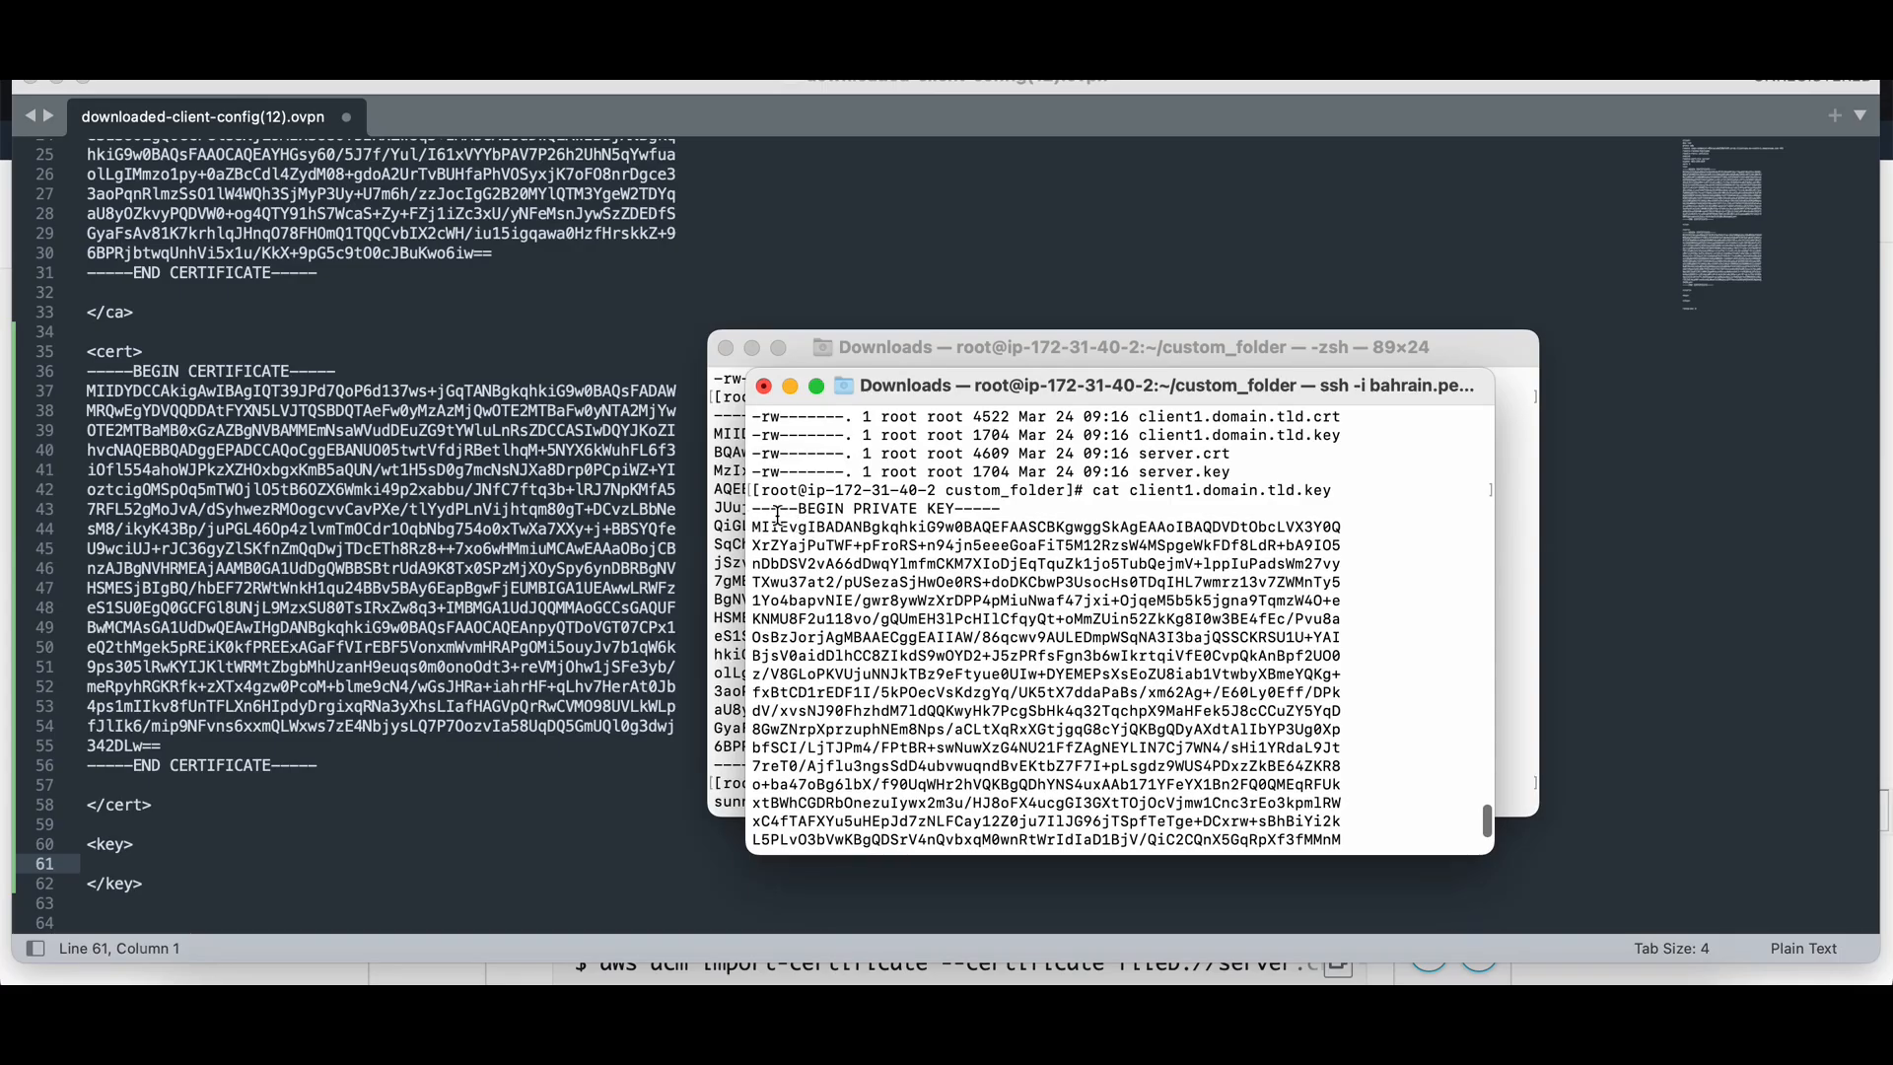
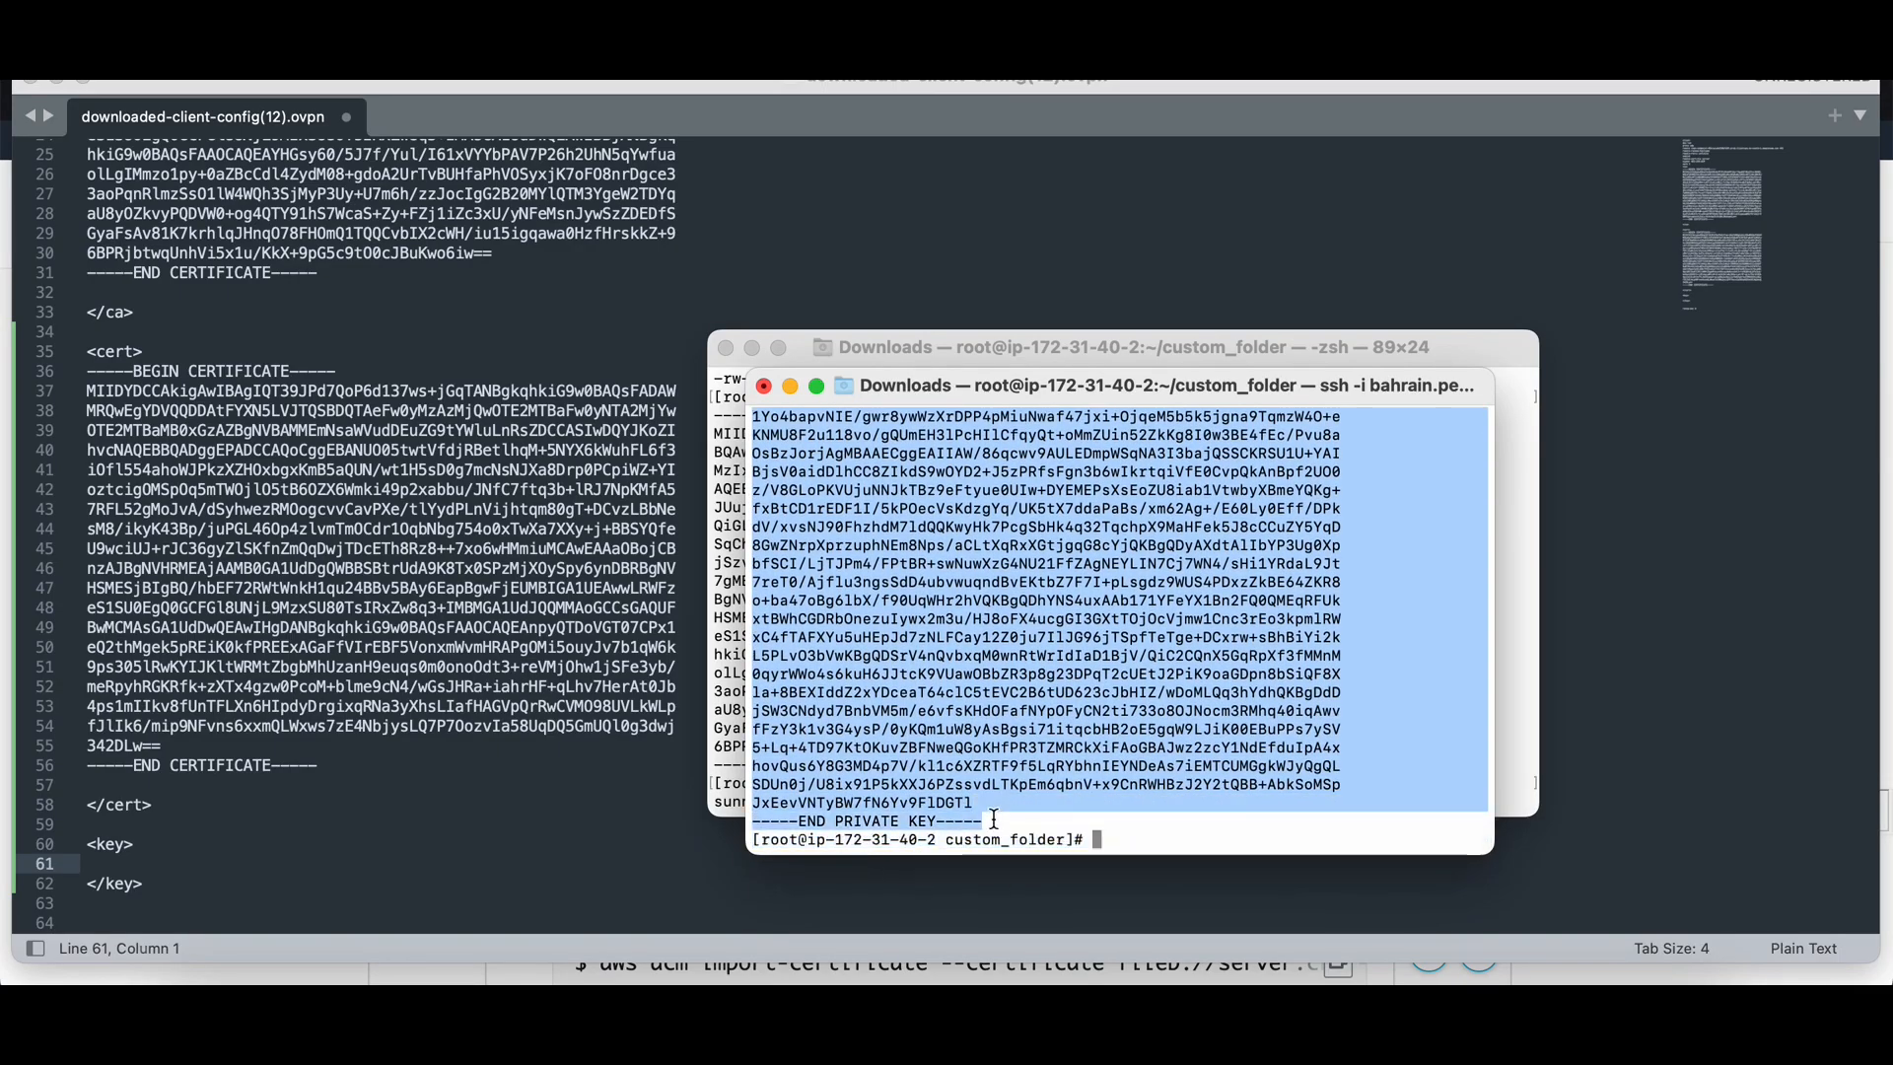
Paste the client1.domain.tld.key private key into the <key> block and save downloaded-client-config(12).ovpn.
key("super+c")
key("super+tab")
key("super+v")
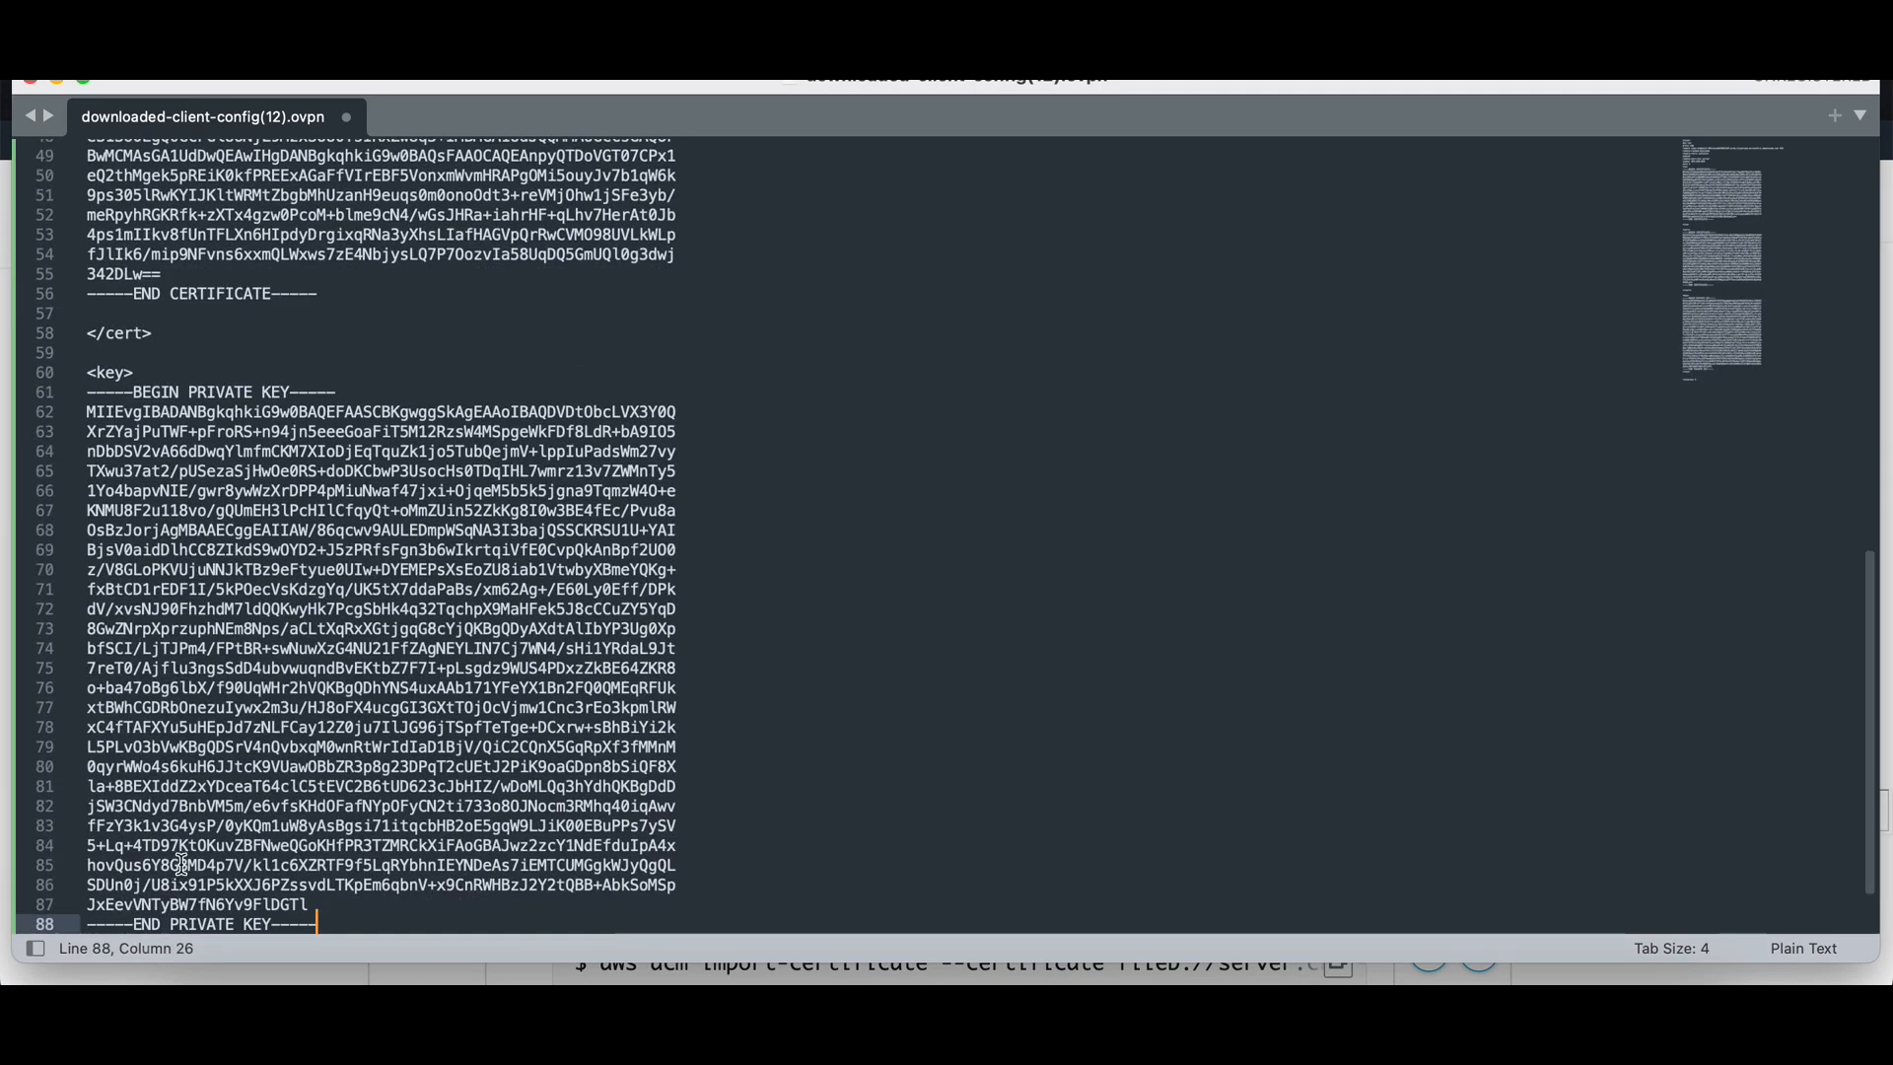
scroll(193, 850, "up", 10)
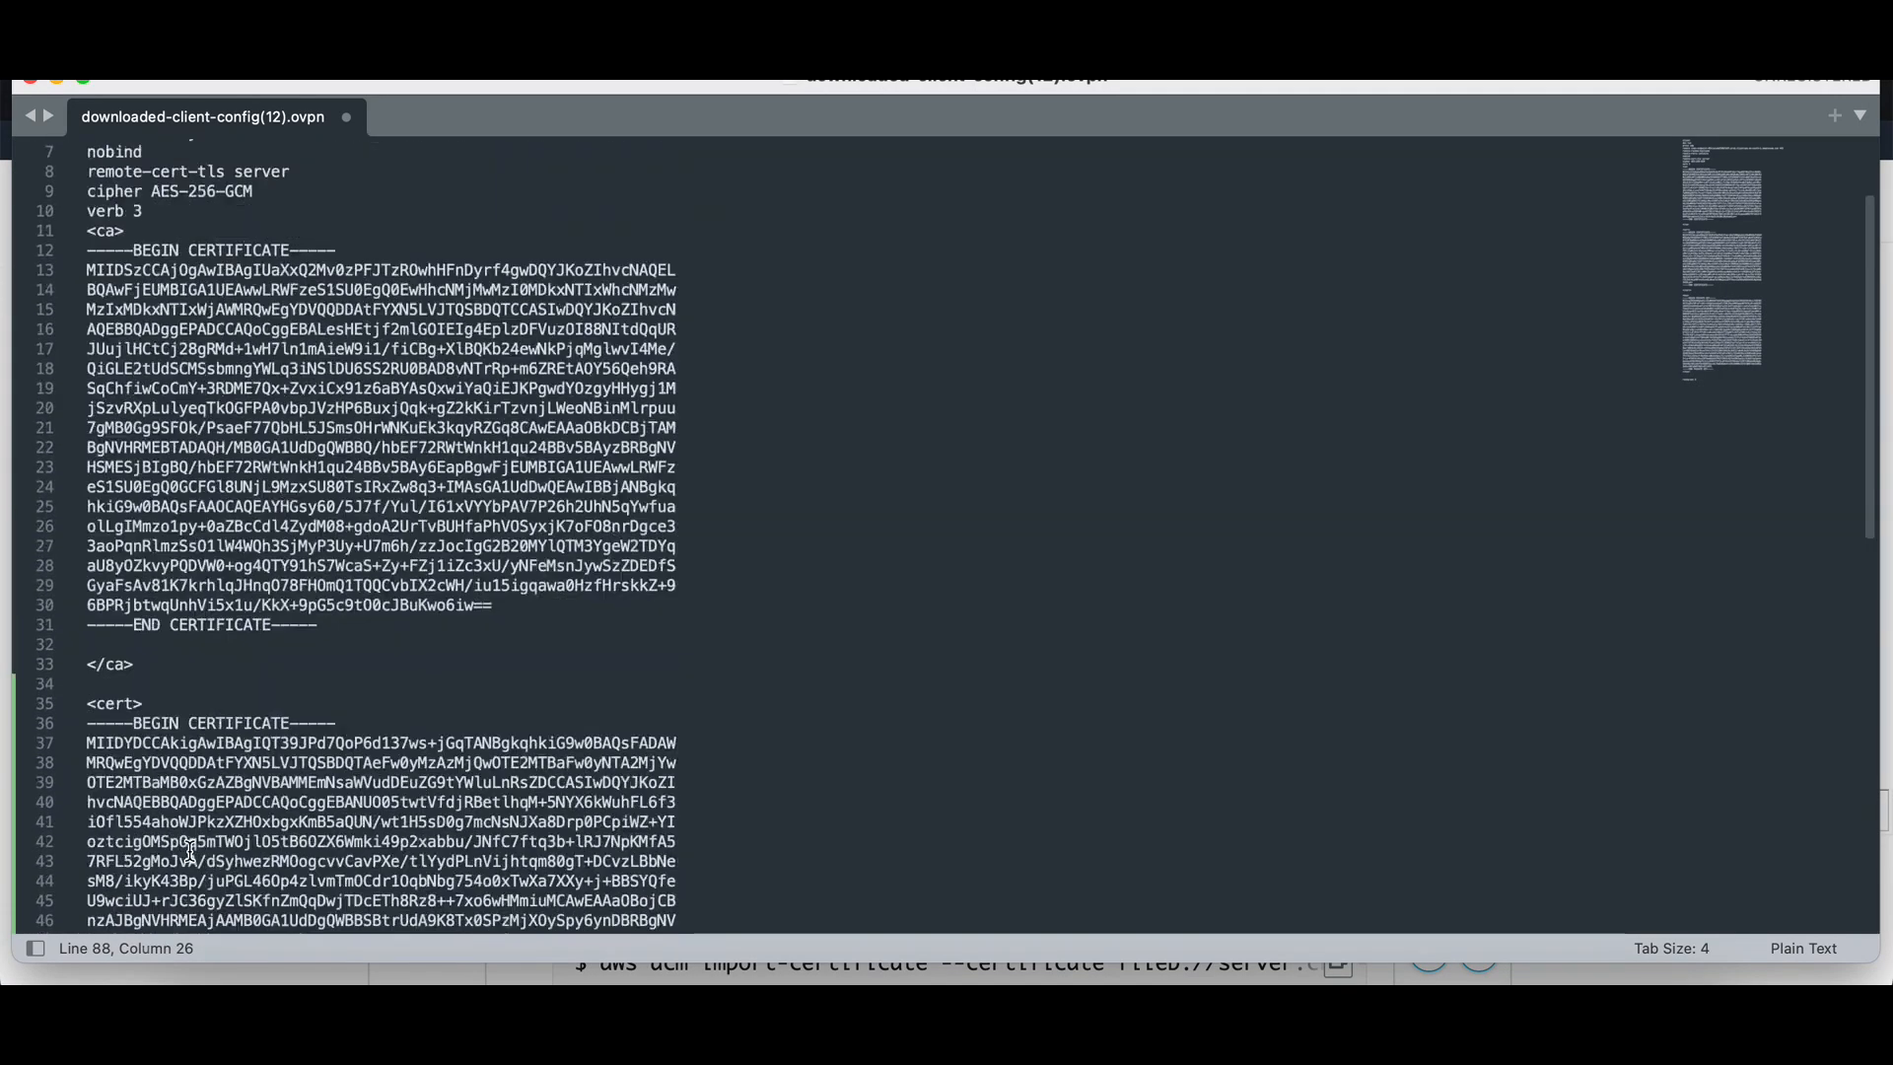
scroll(185, 740, "down", 5)
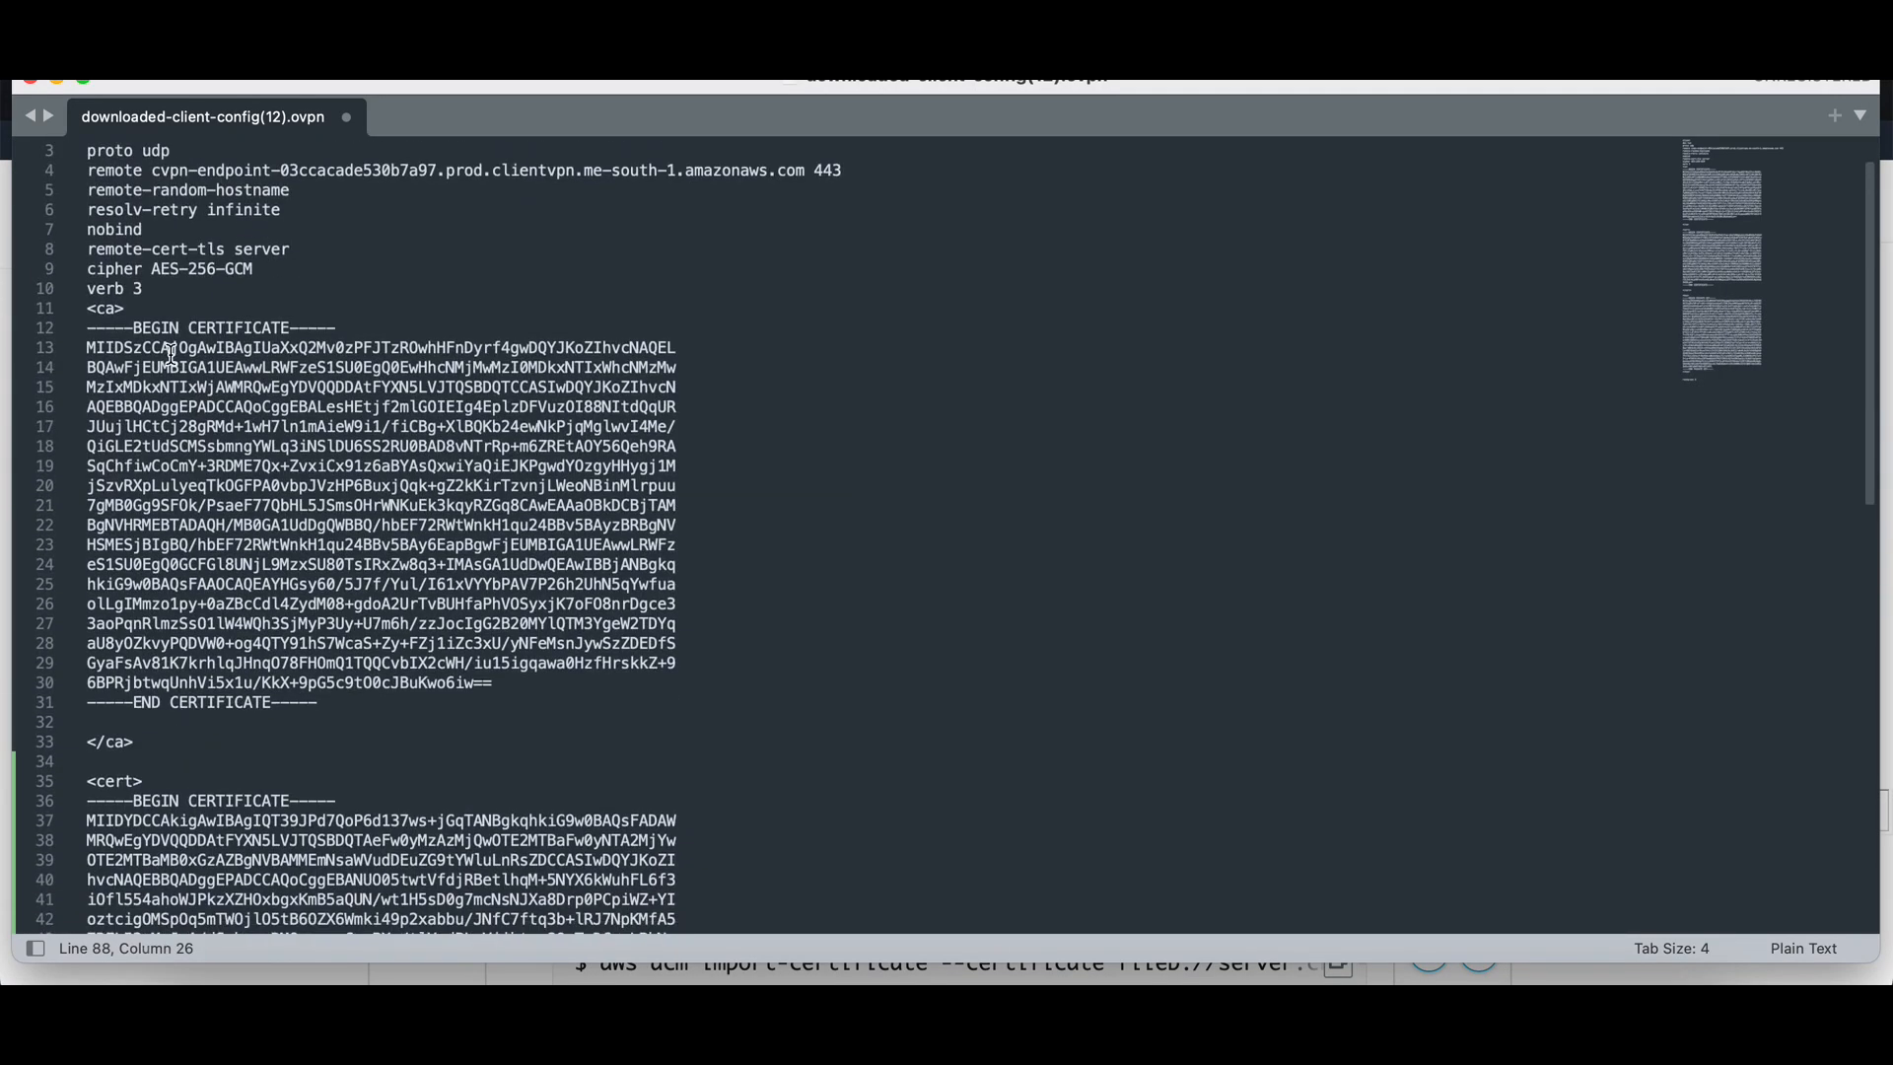
scroll(188, 513, "down", 3)
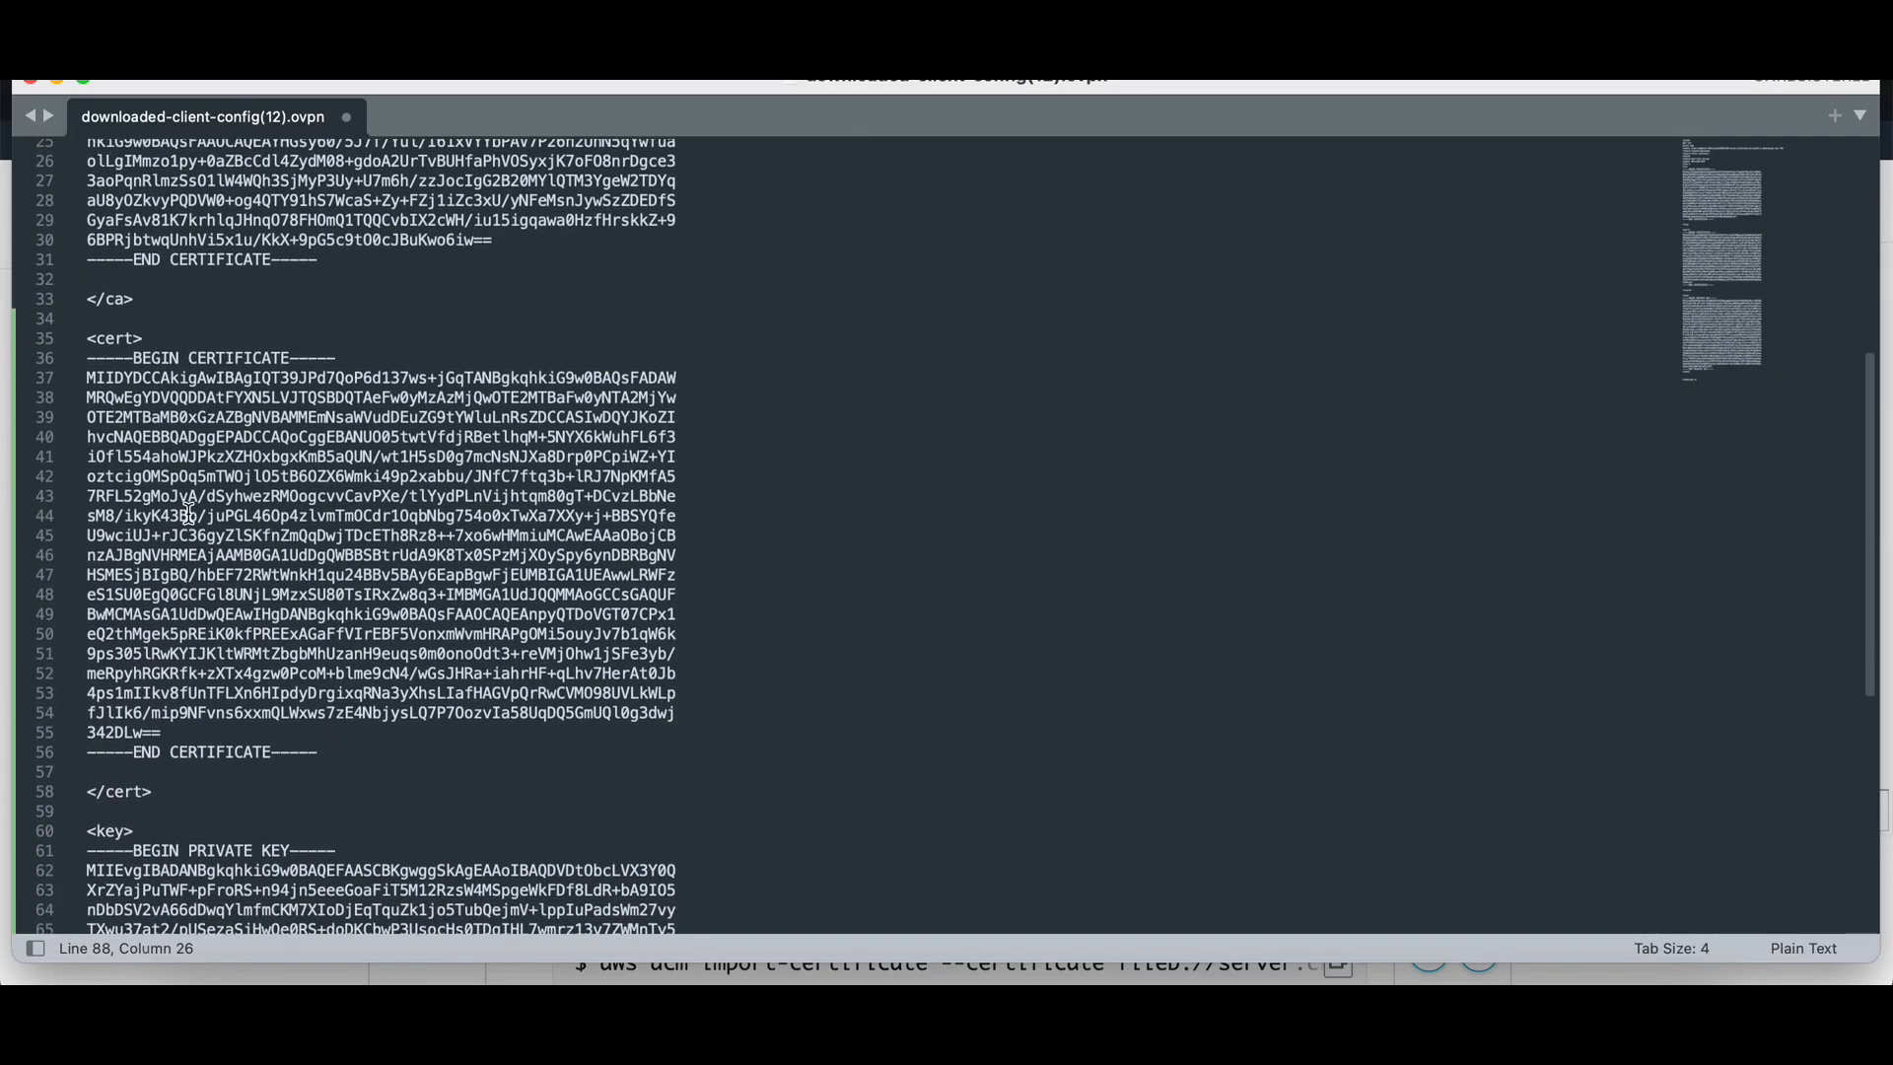
scroll(187, 513, "down", 6)
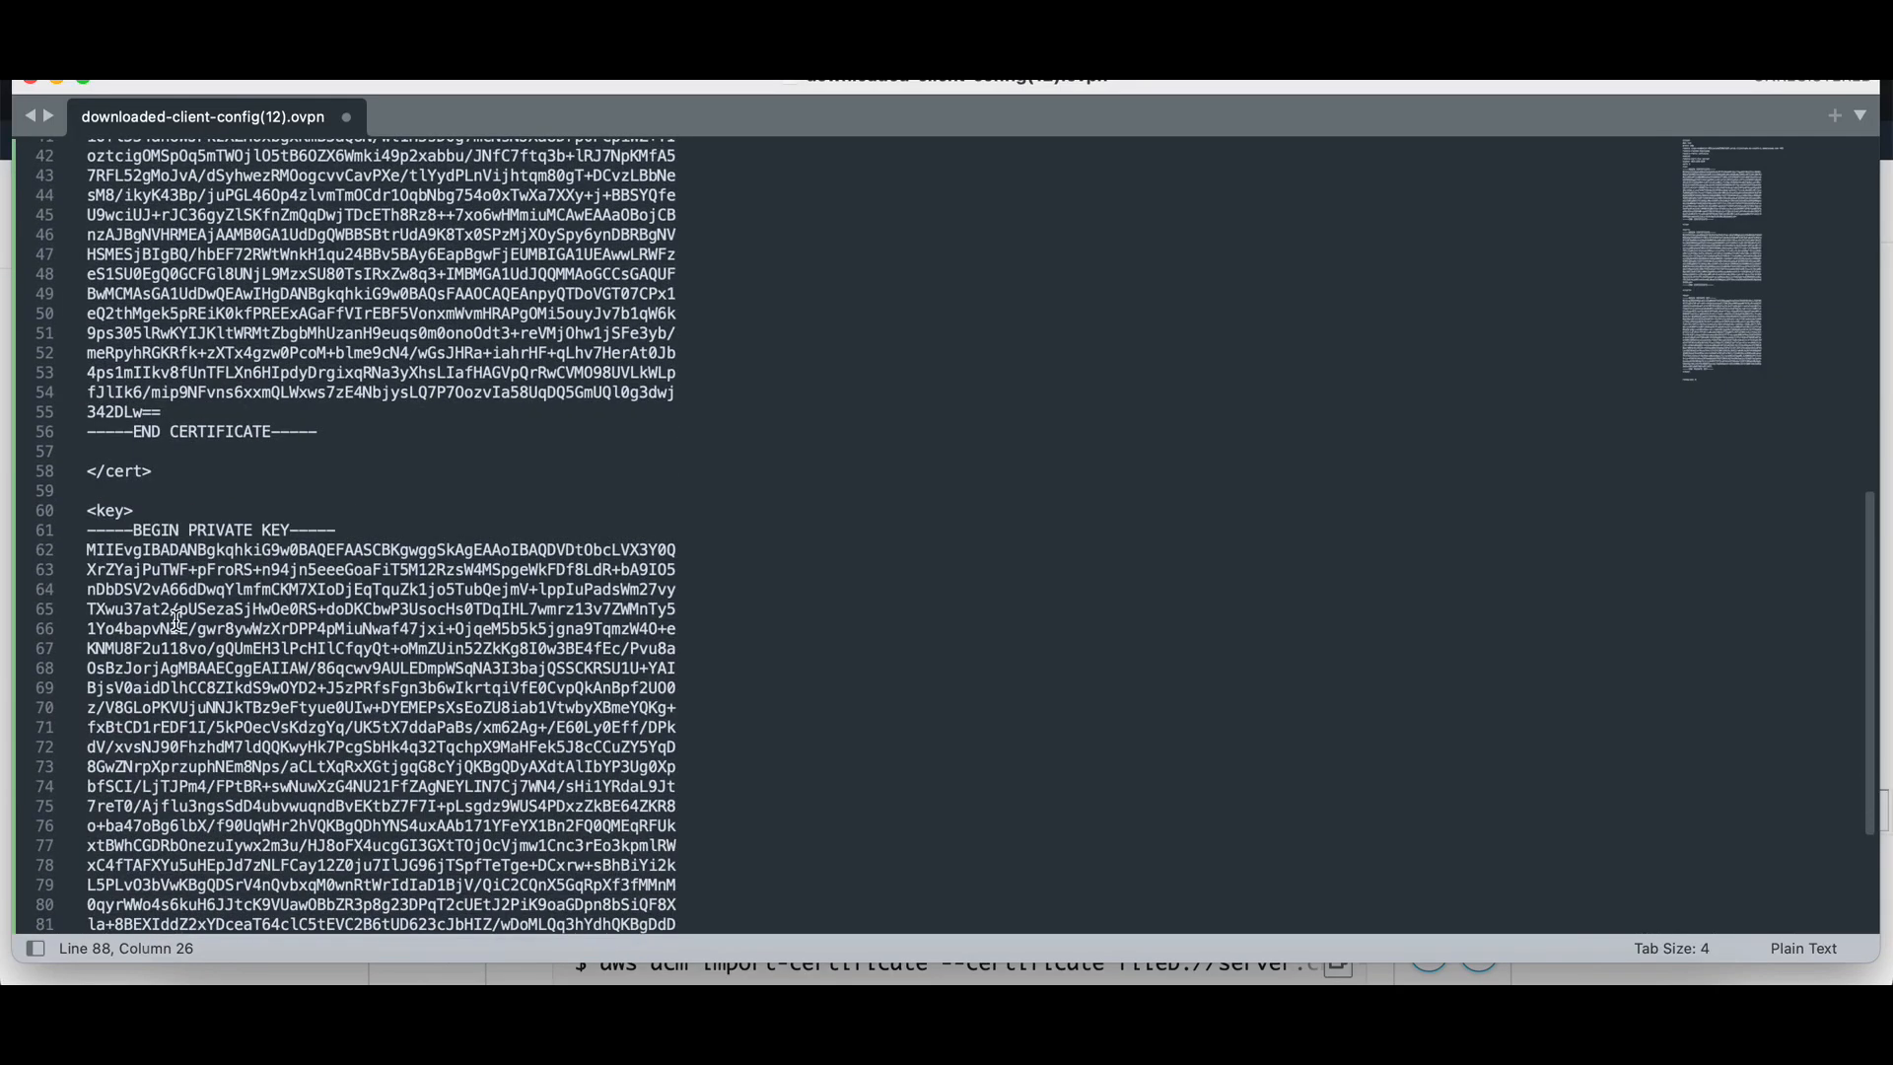
scroll(174, 618, "up", 10)
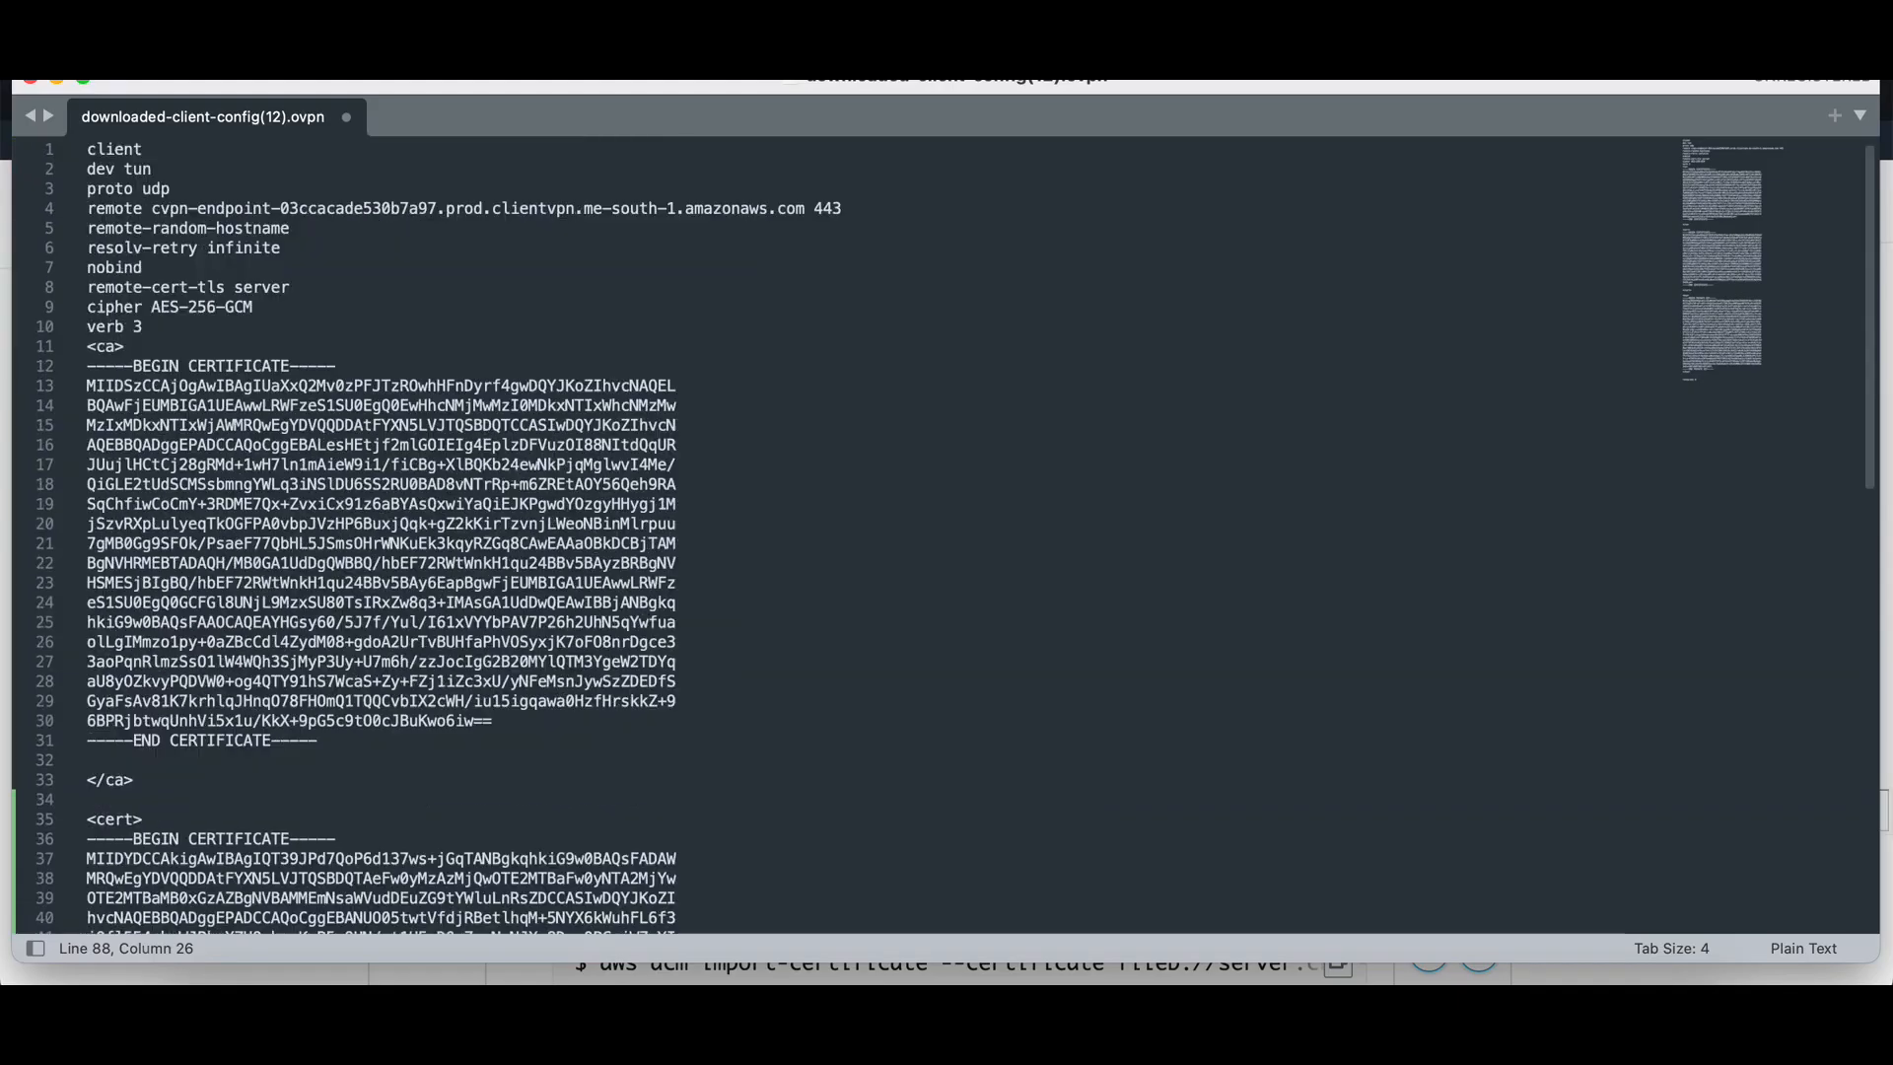
left_click(213, 81)
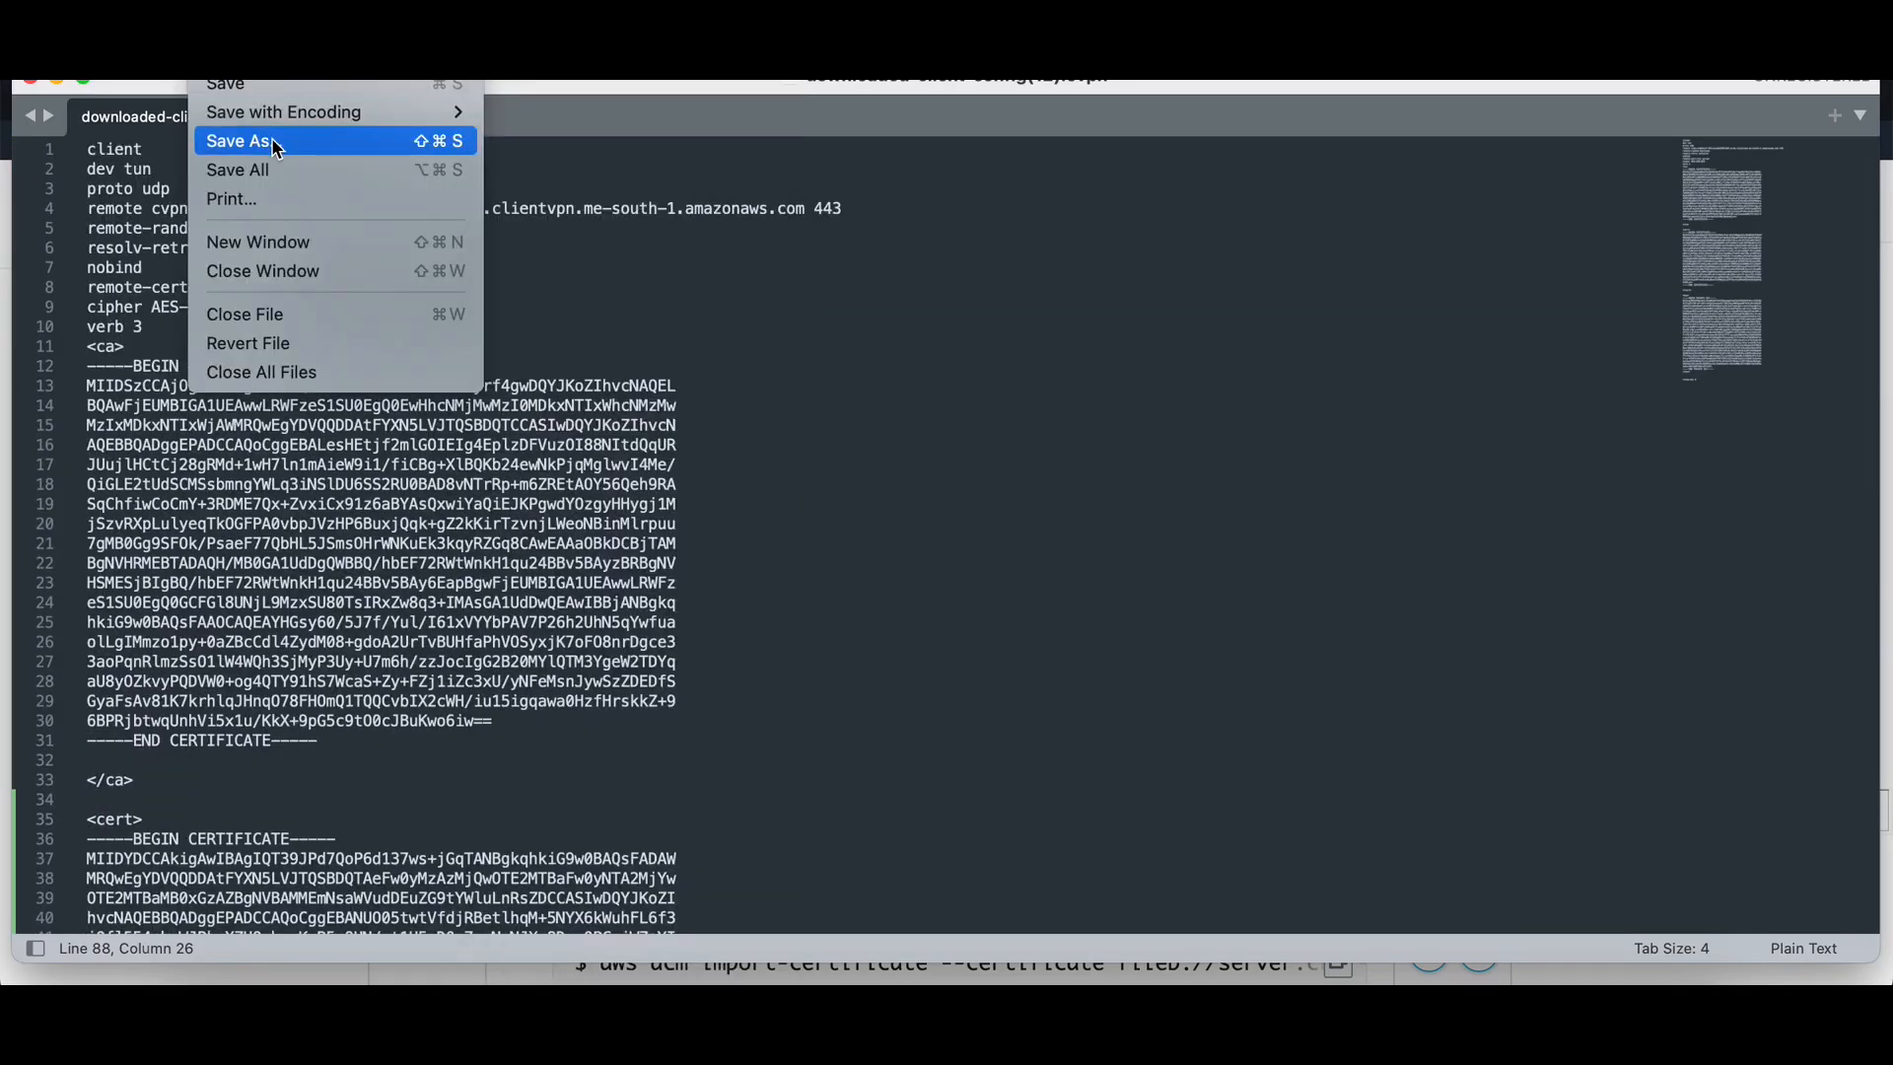
left_click(283, 89)
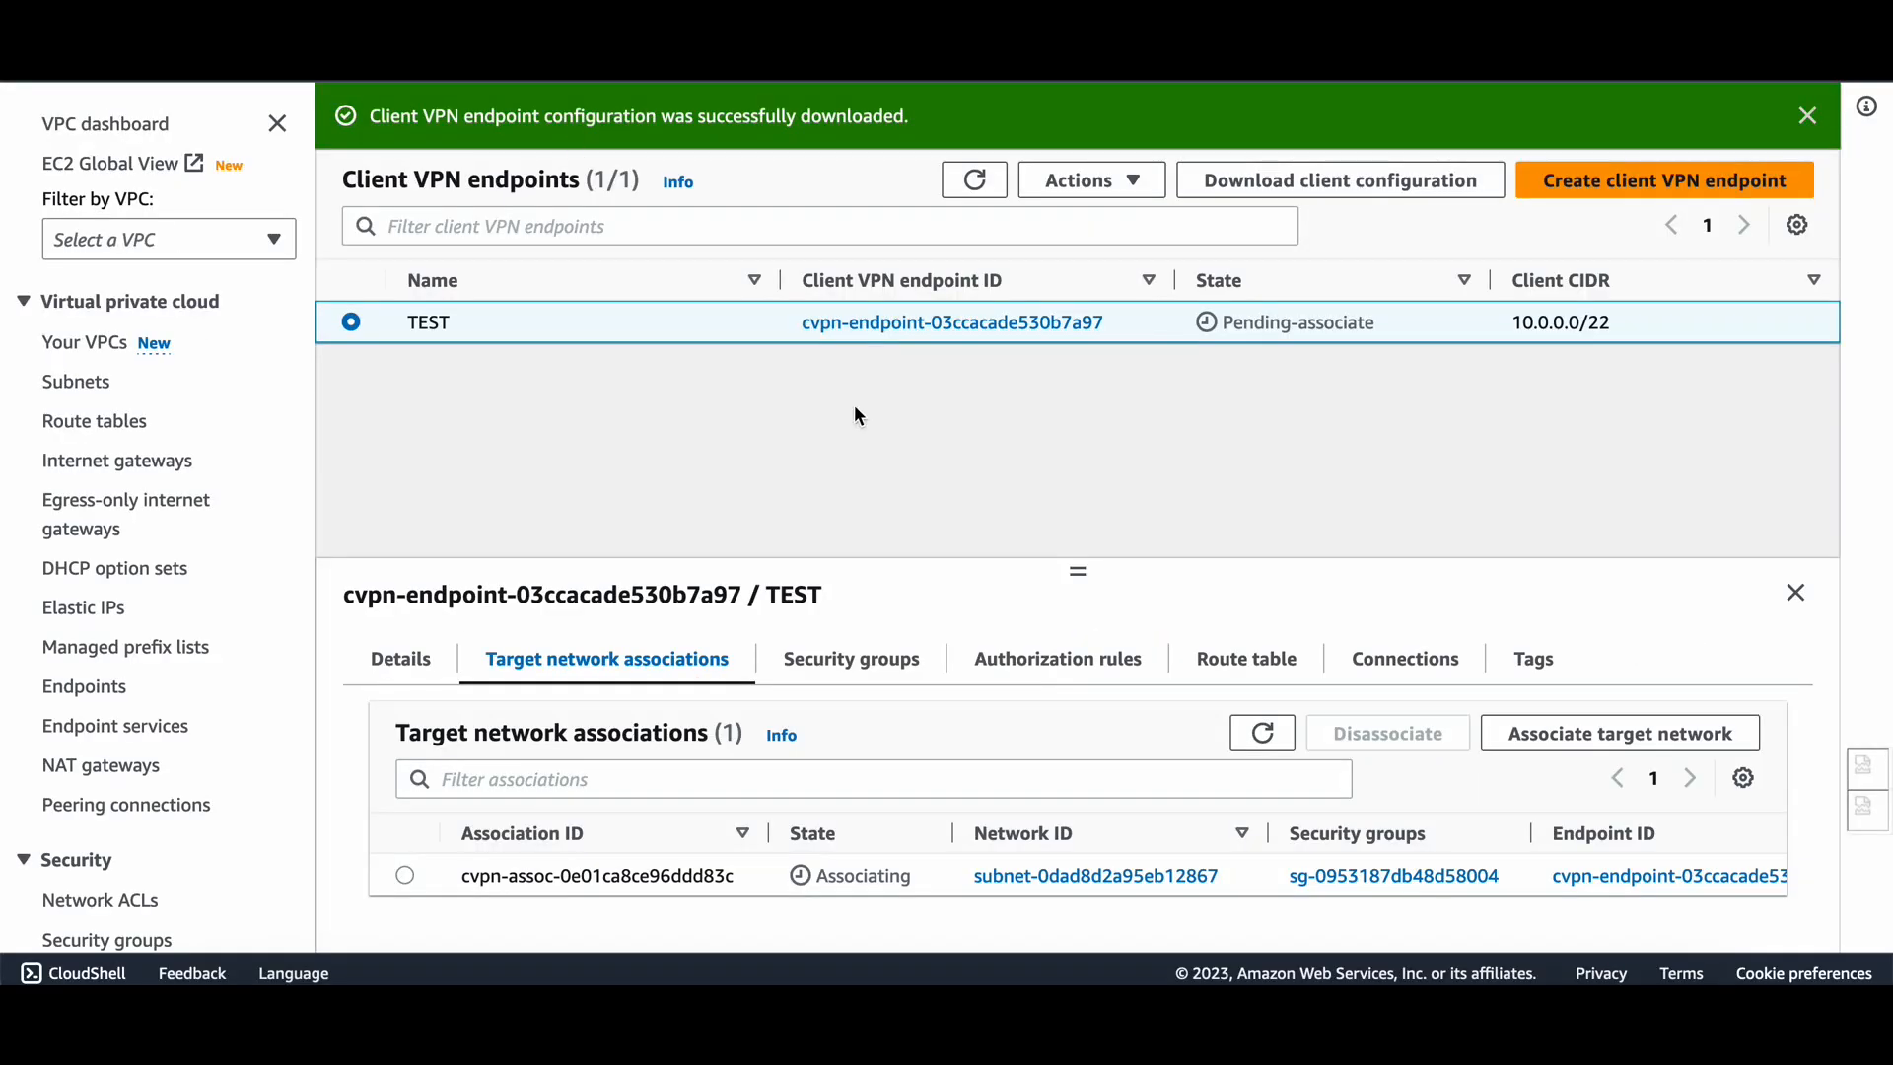
Refresh the TEST endpoint and its associations, reviewing security groups, authorization rules and route table.
left_click(973, 181)
left_click(1257, 737)
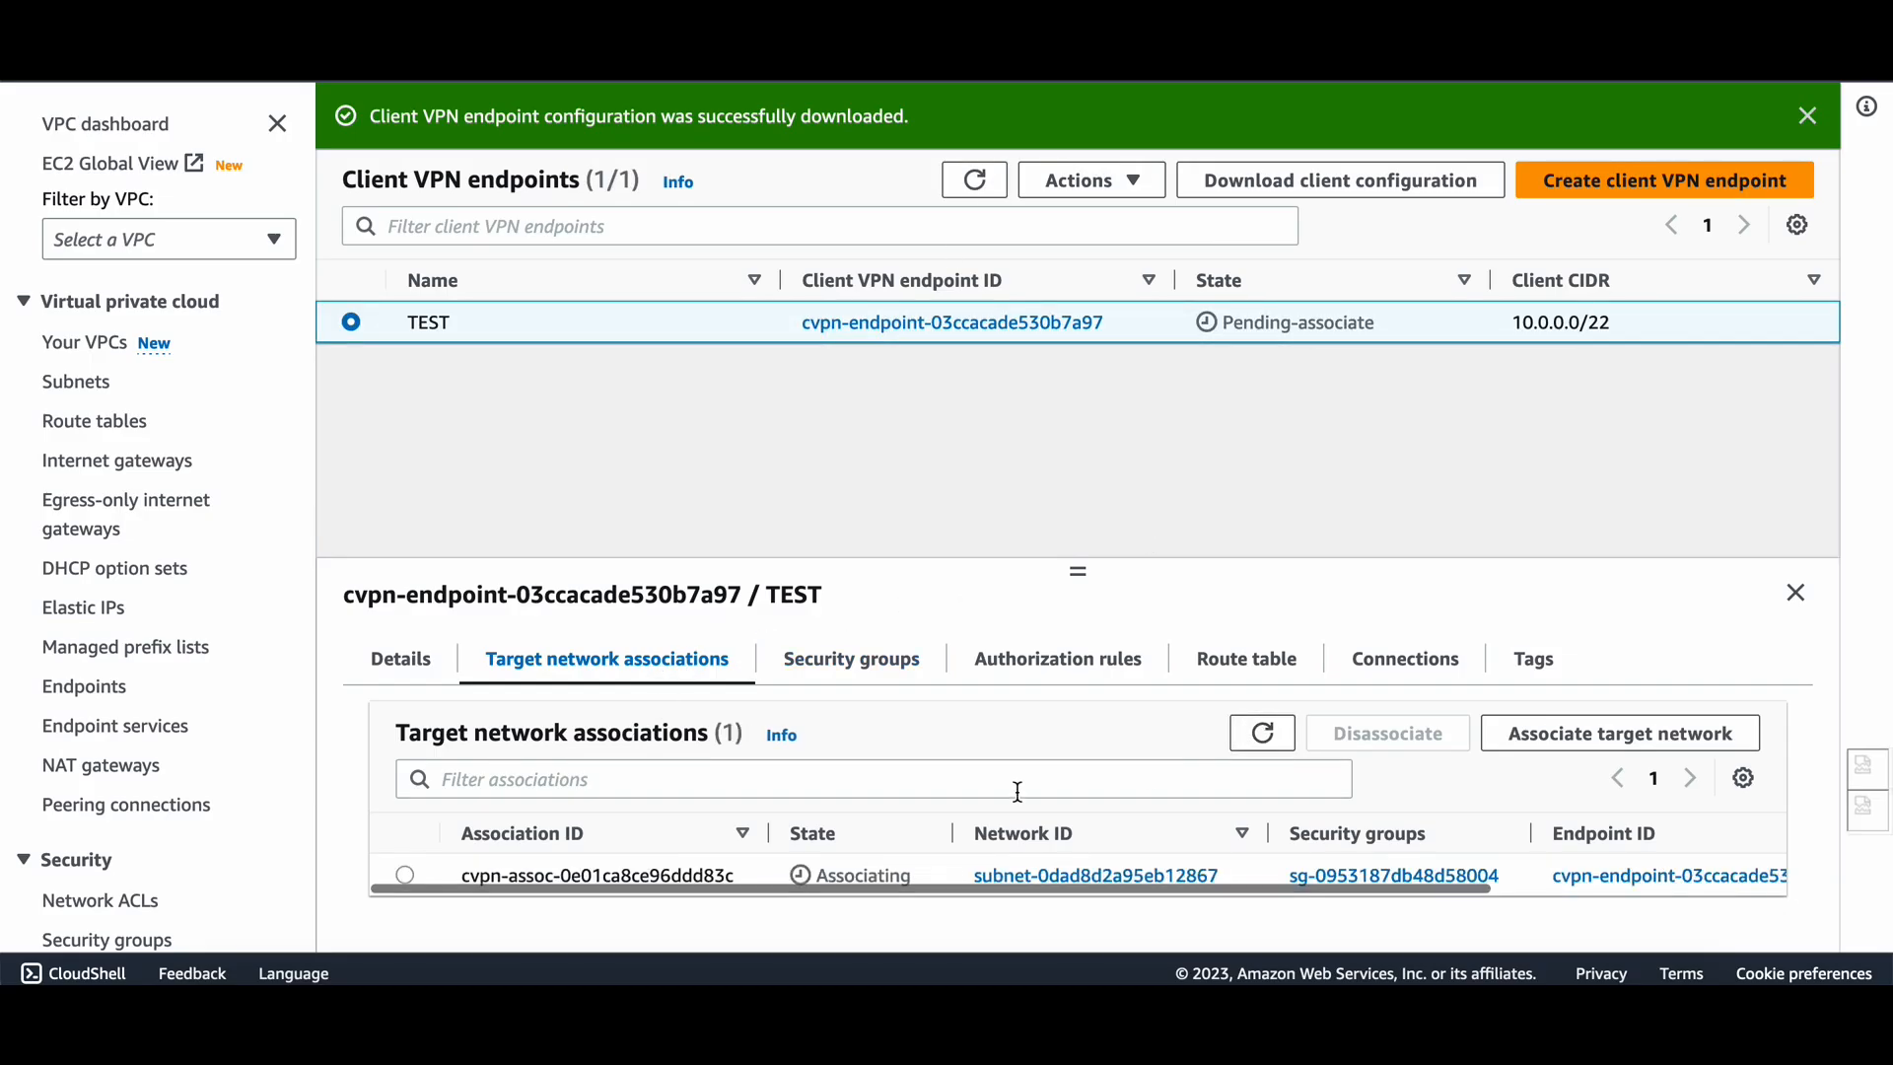
left_click(874, 679)
left_click(1045, 668)
left_click(1221, 663)
left_click(646, 658)
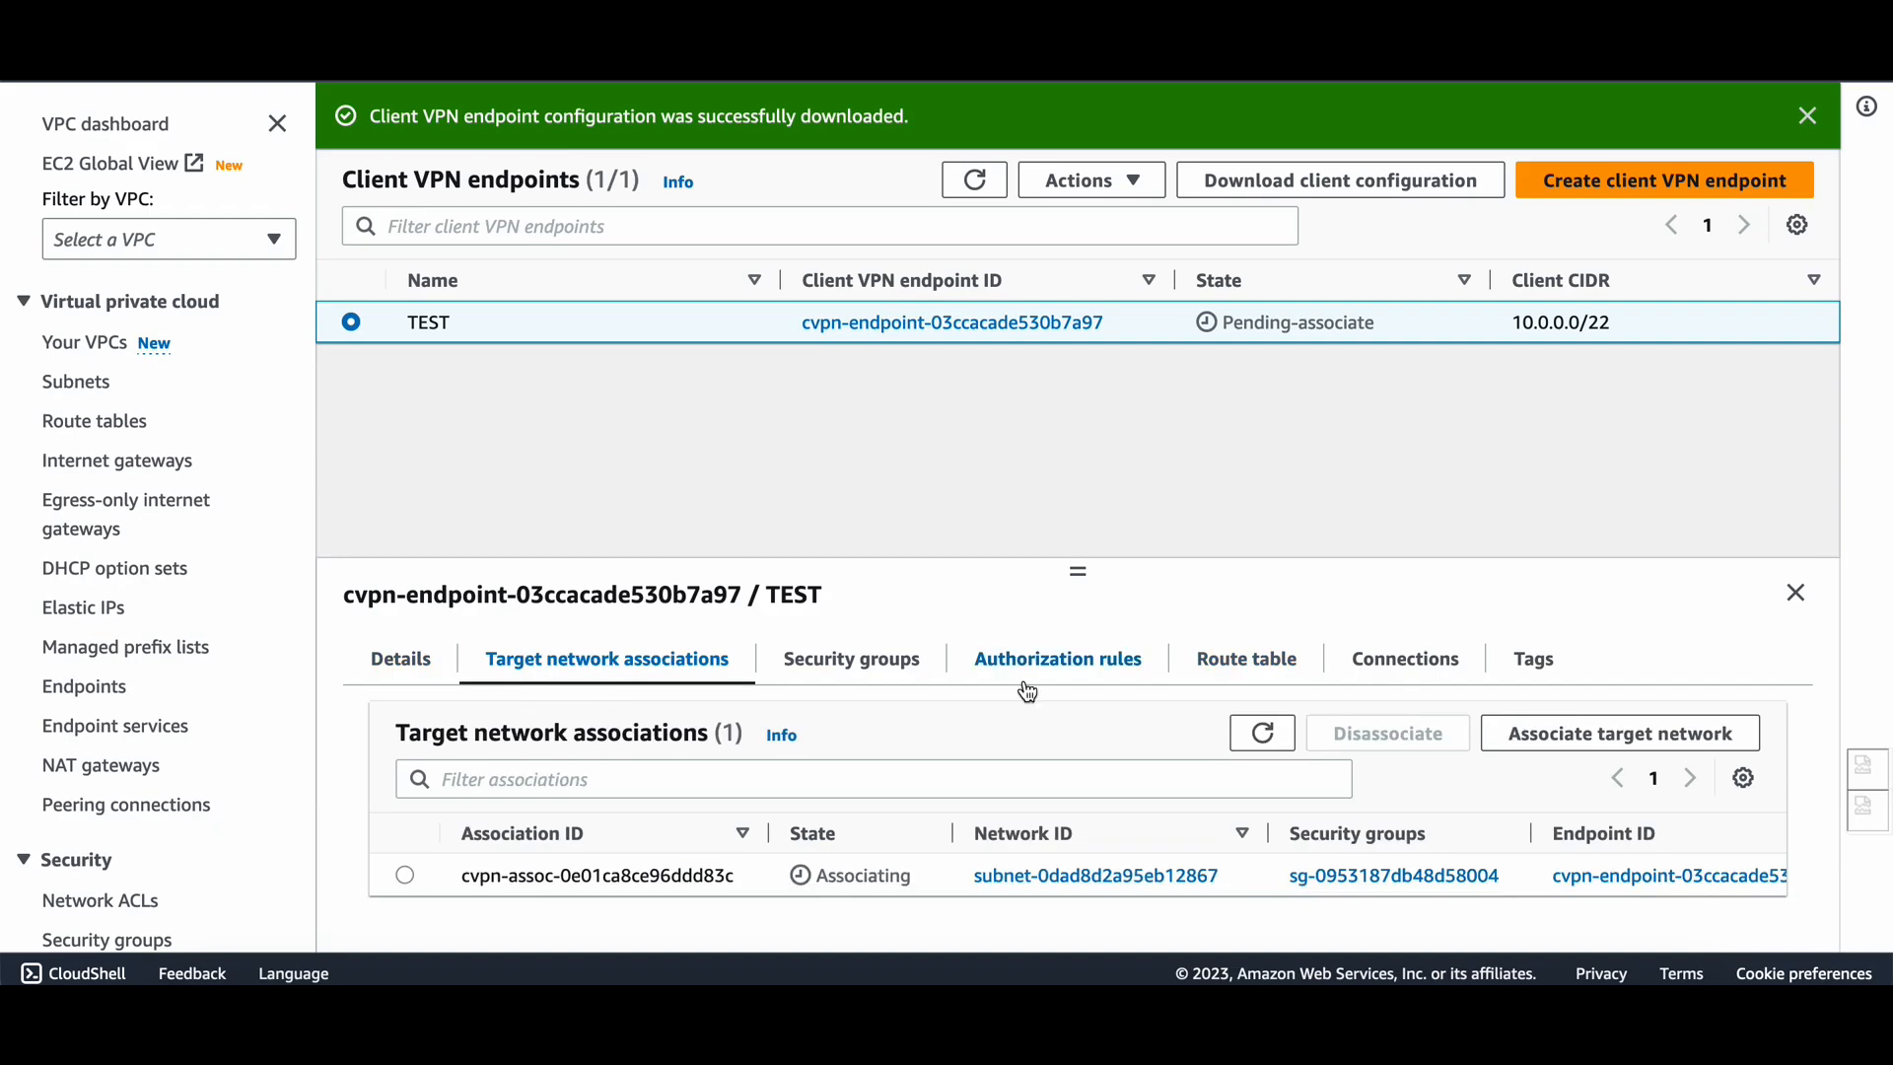
Launch AWS VPN Client from a Spotlight search for 'aws'.
key("super+space")
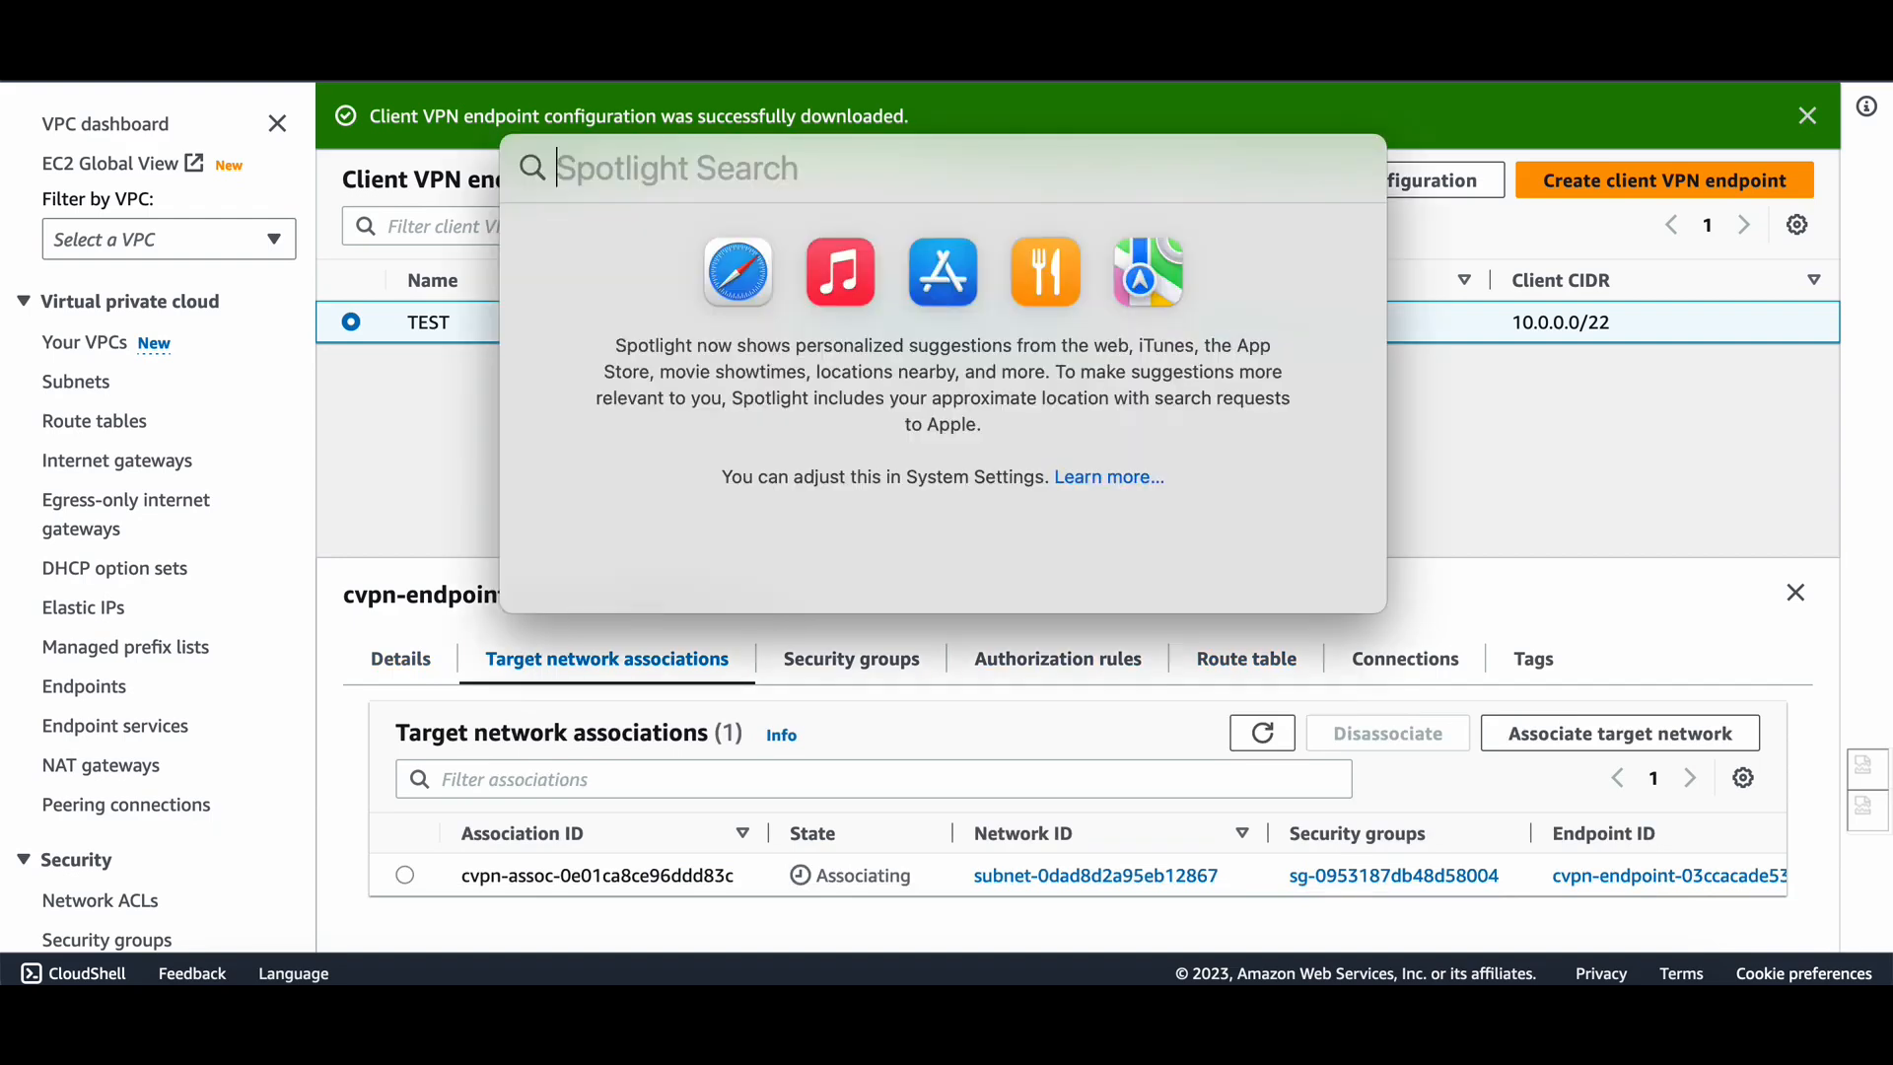
type("aws")
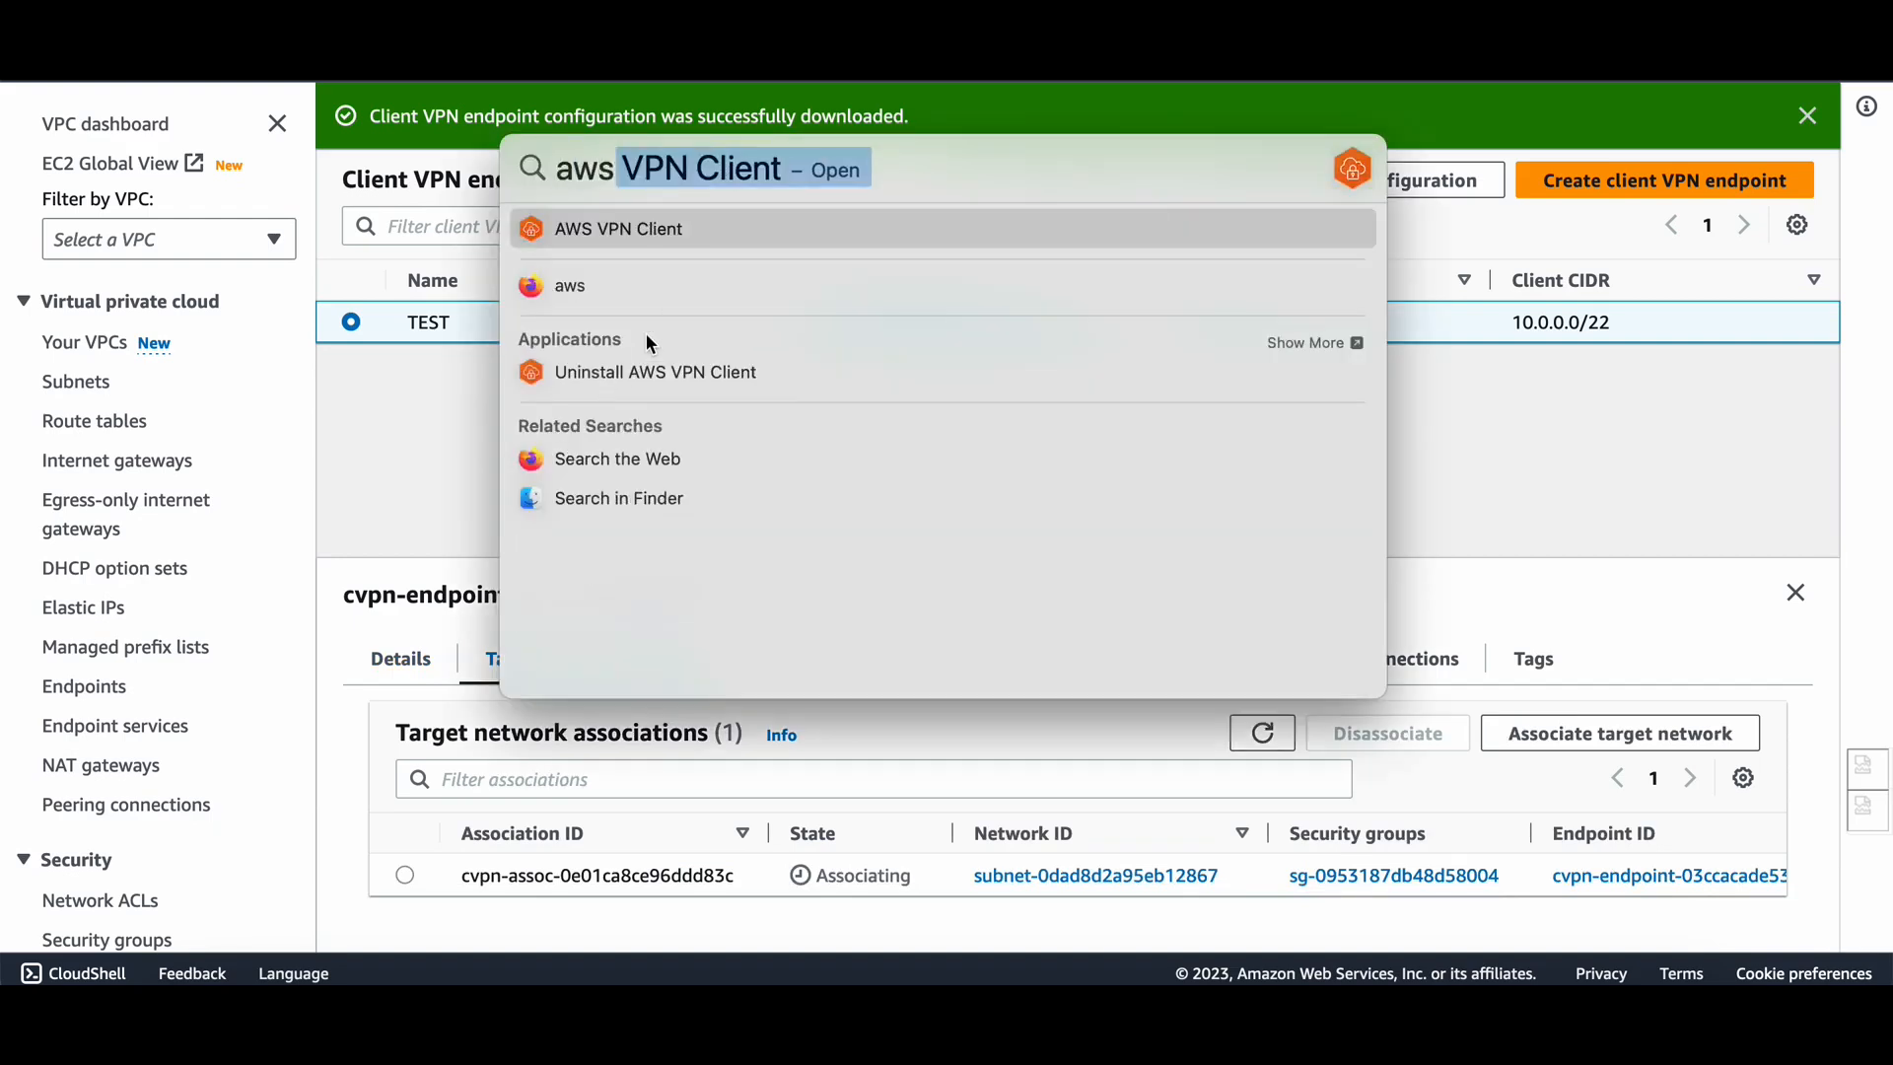
key("Escape")
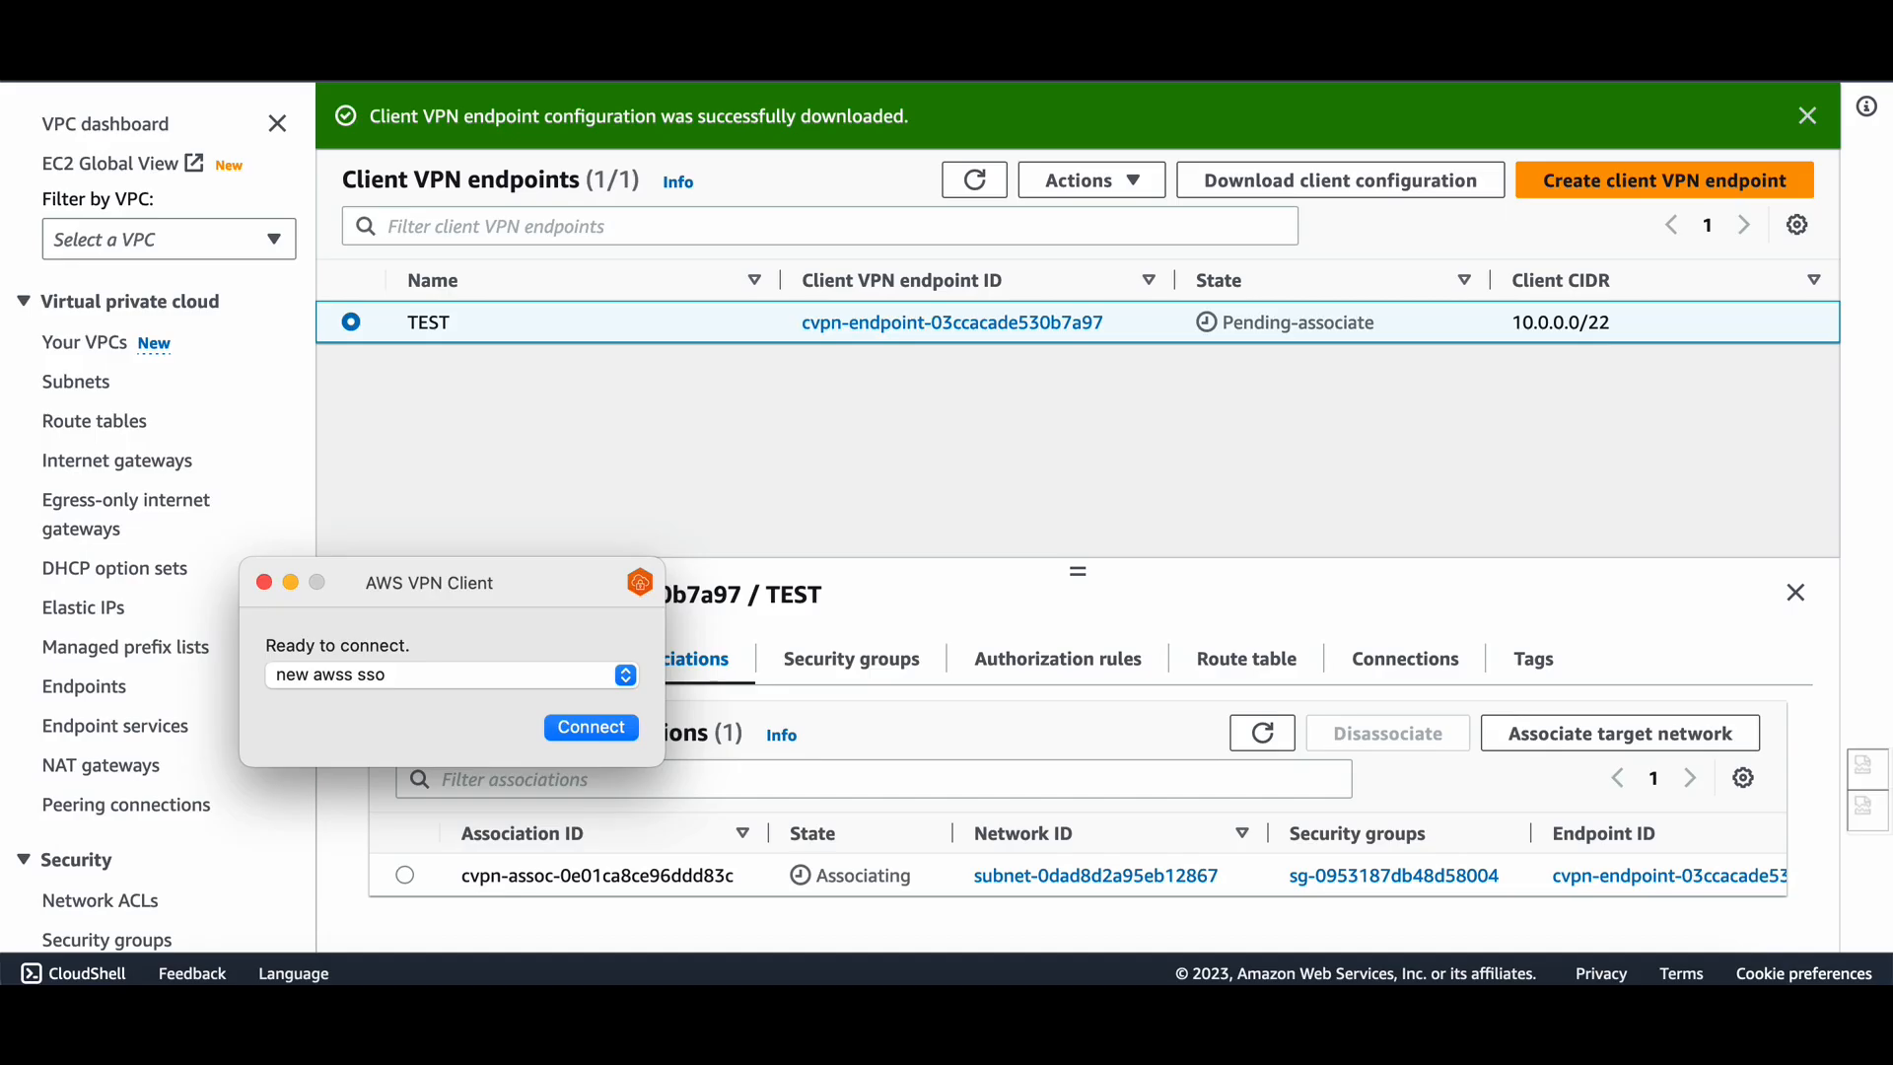
In Manage Profiles, add a 'test youtube' profile pointing to downloaded-client-config(12).ovpn.
left_click(631, 102)
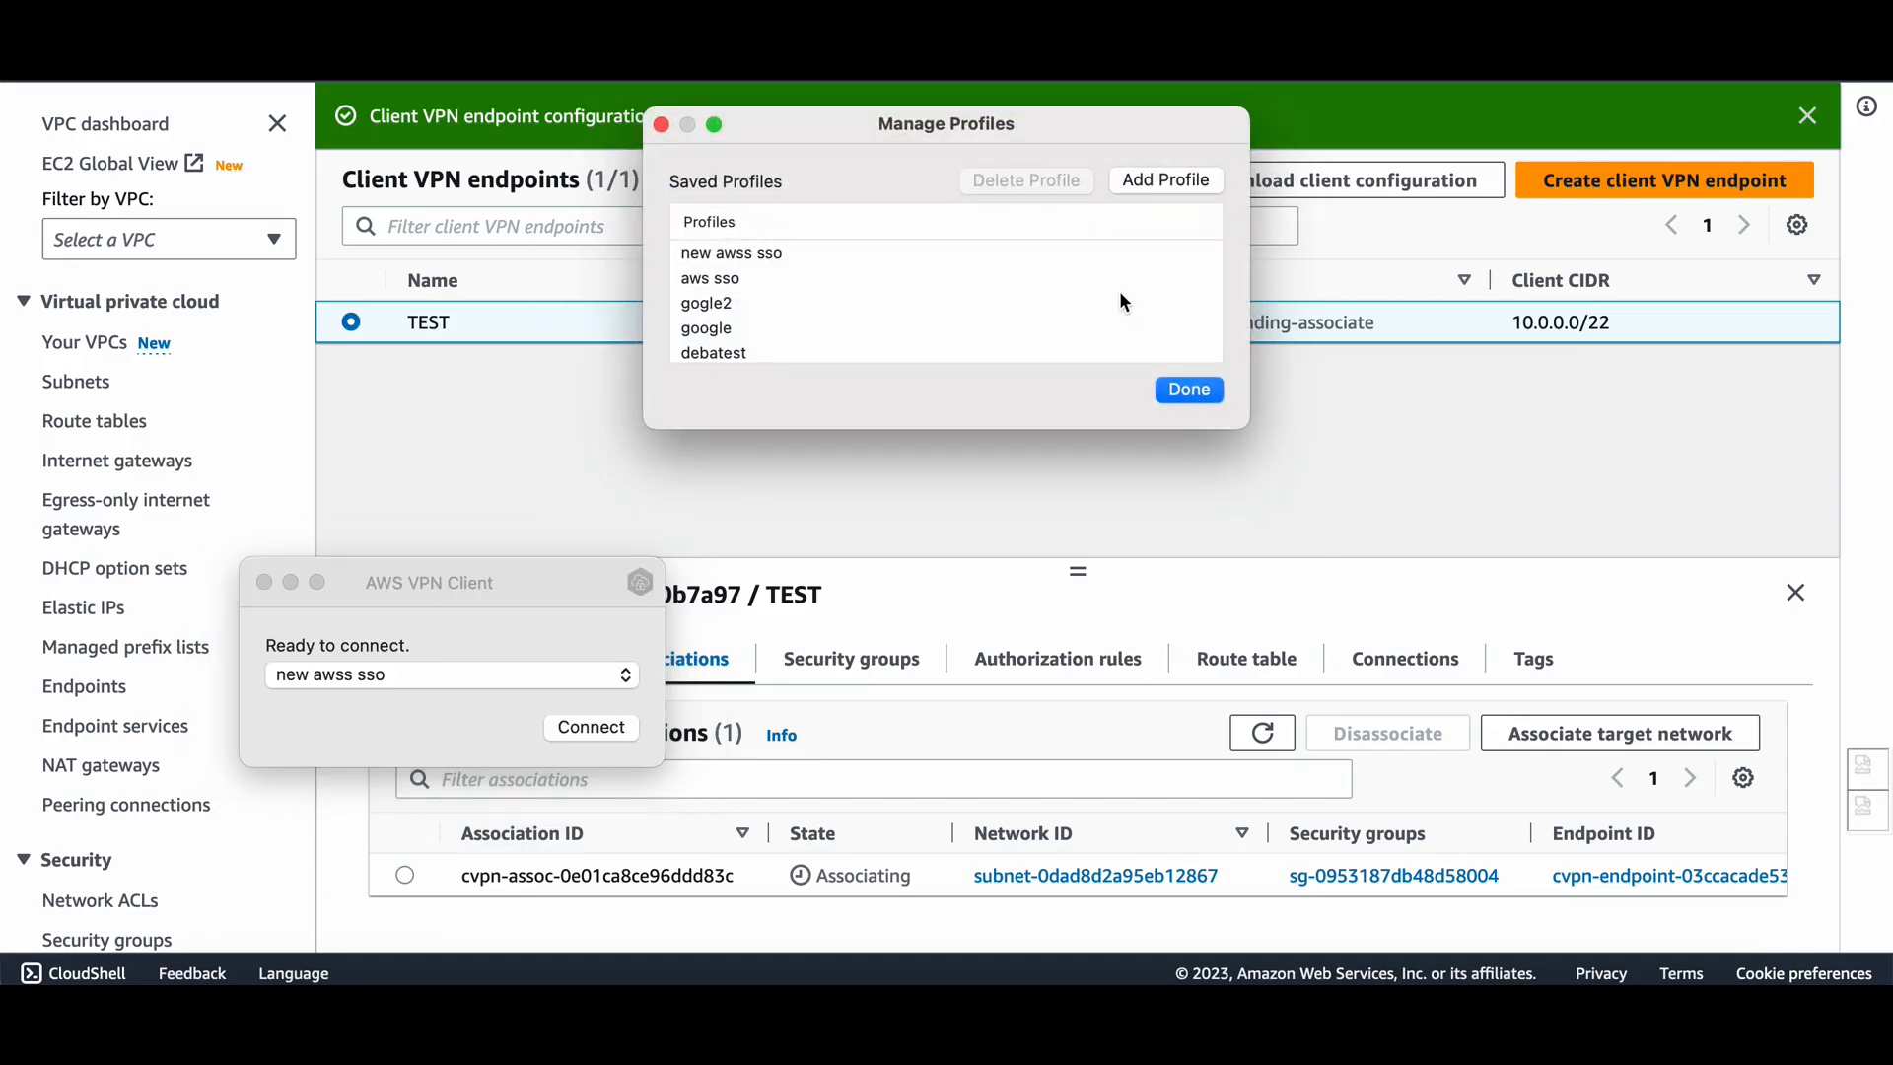
left_click(1164, 181)
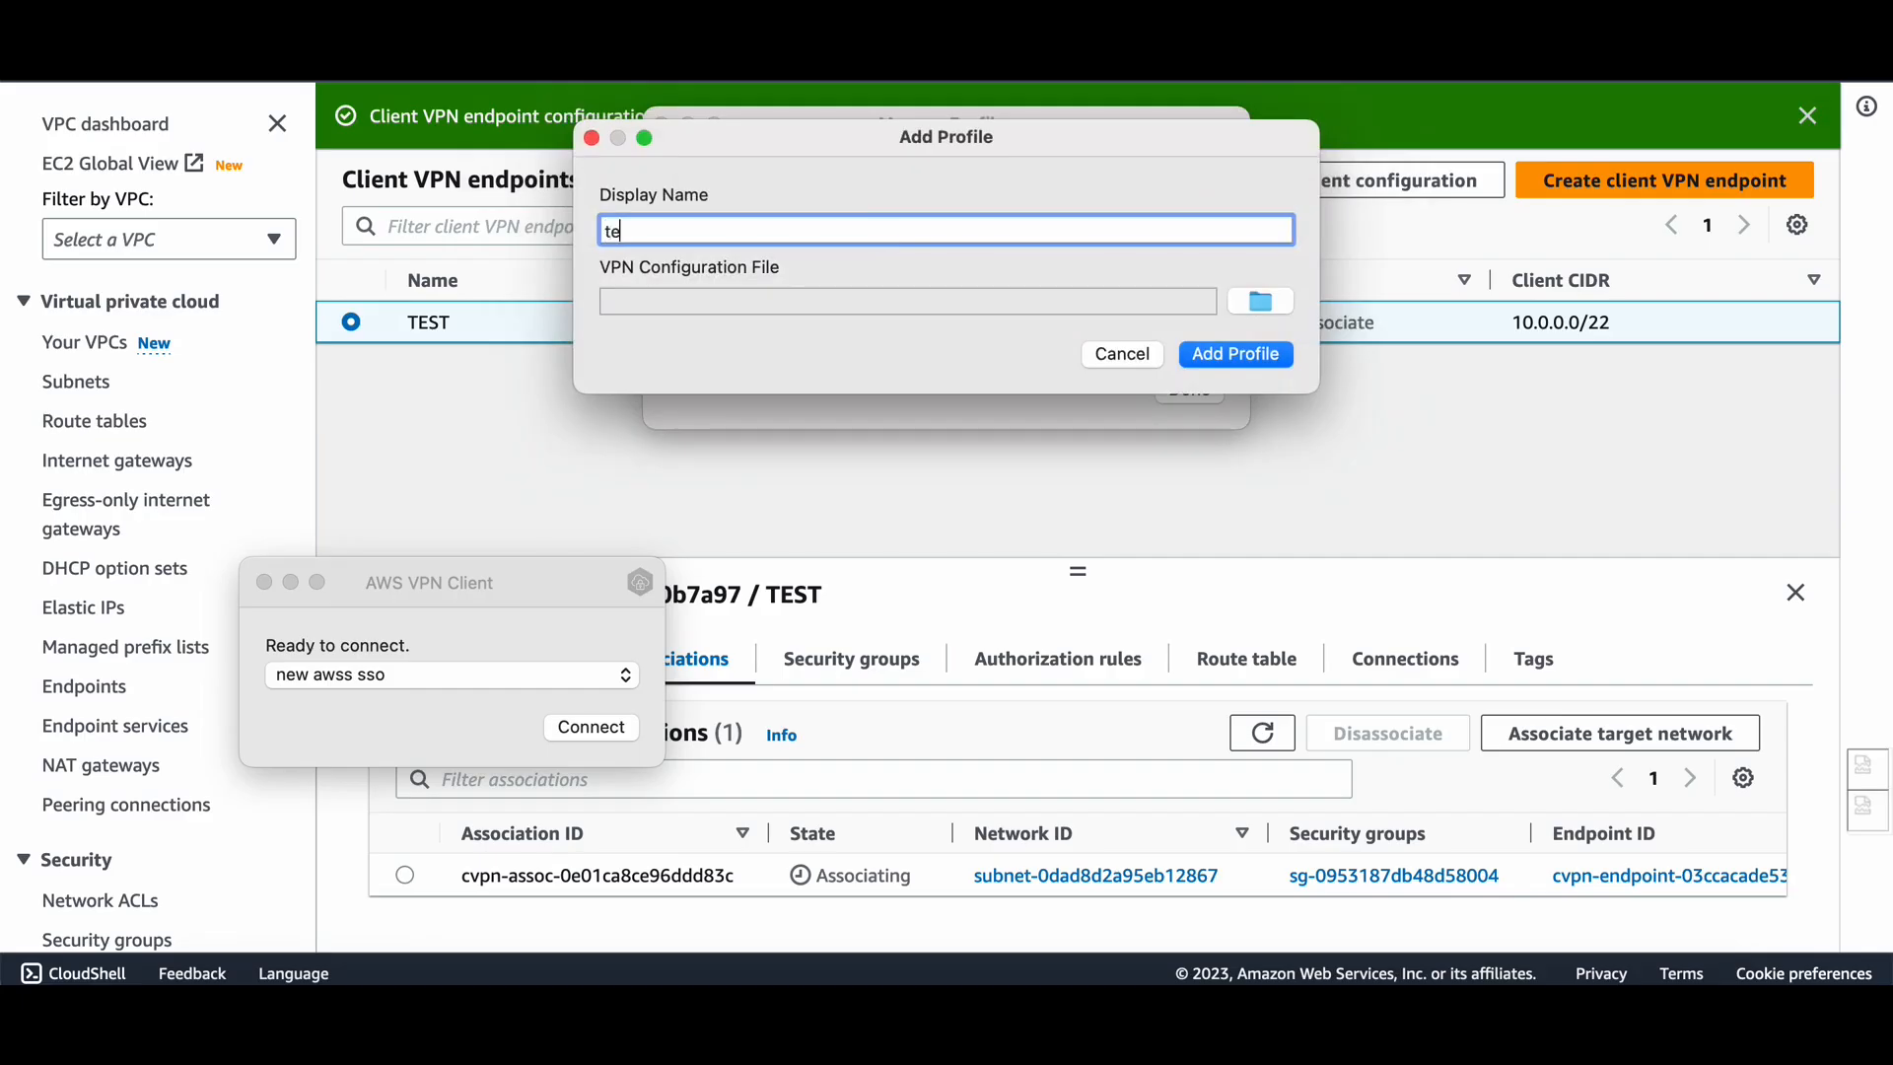
type("test youtube")
left_click(1258, 301)
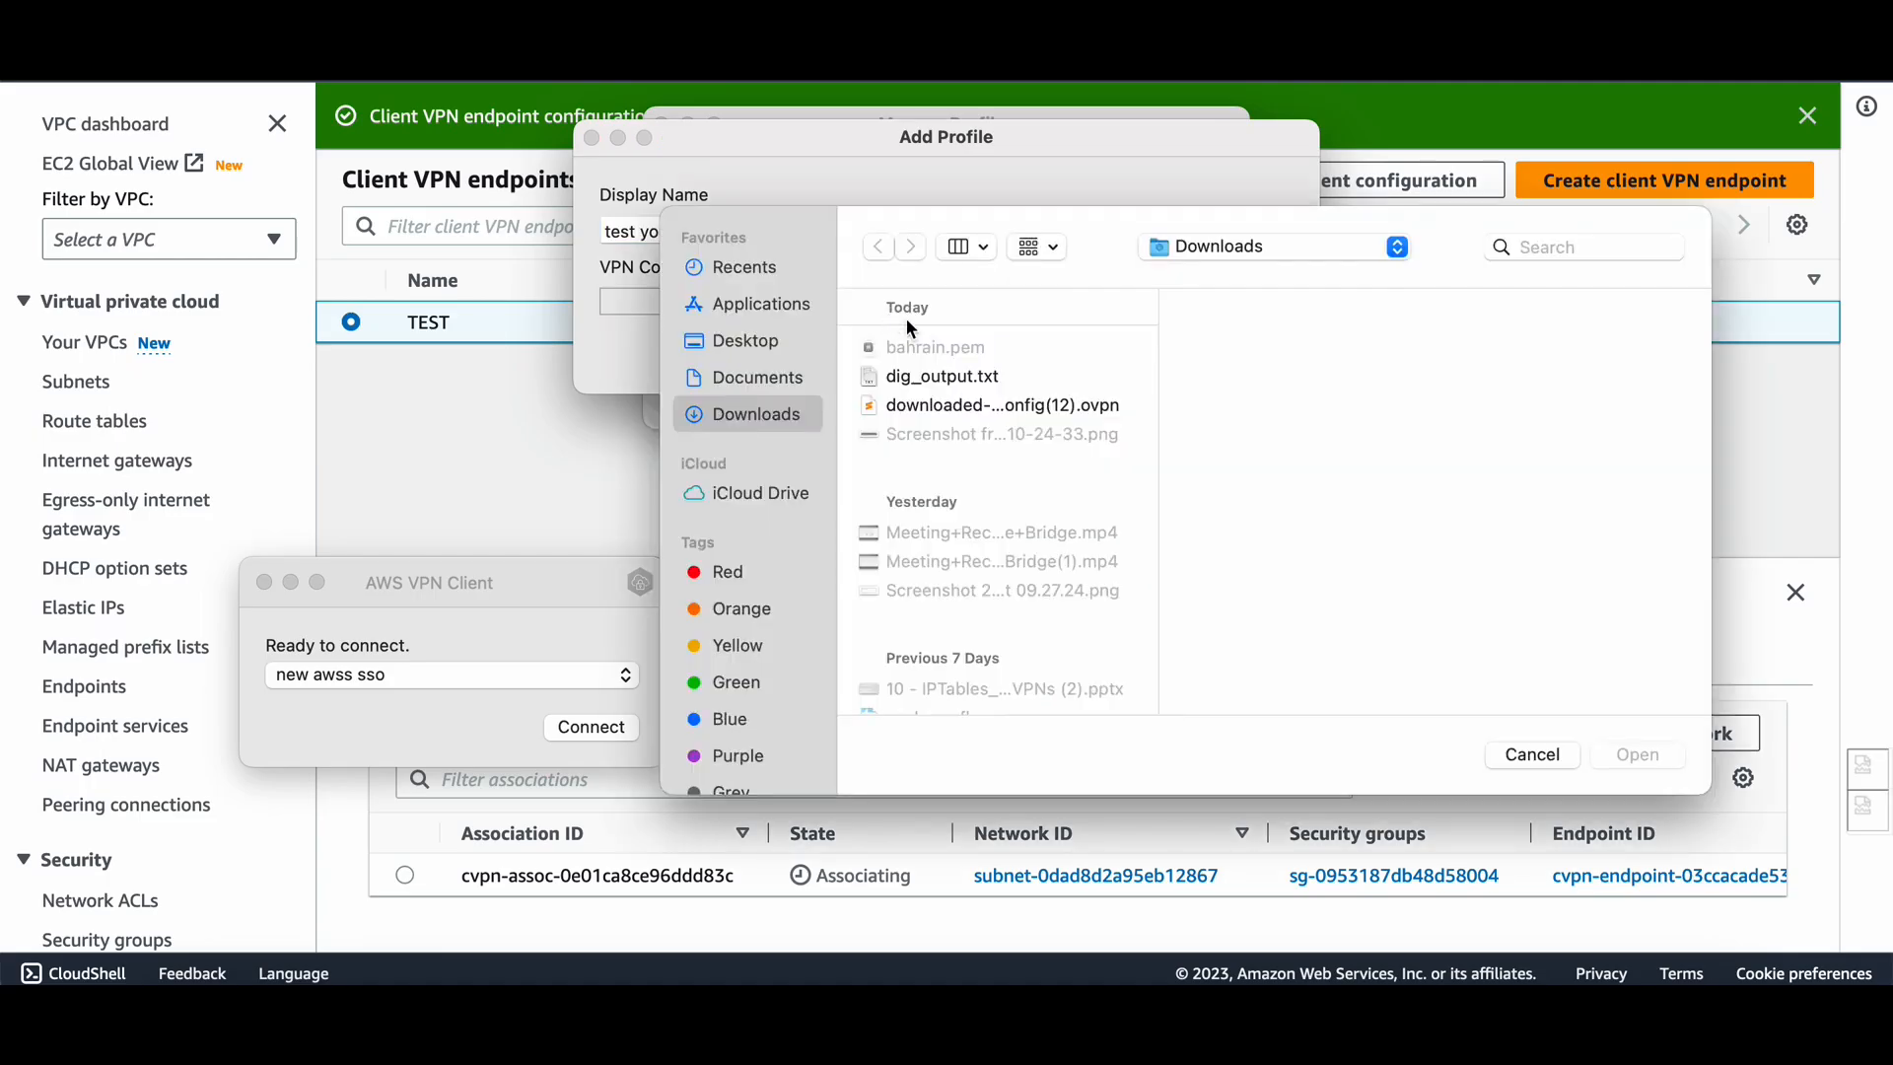
double_click(955, 406)
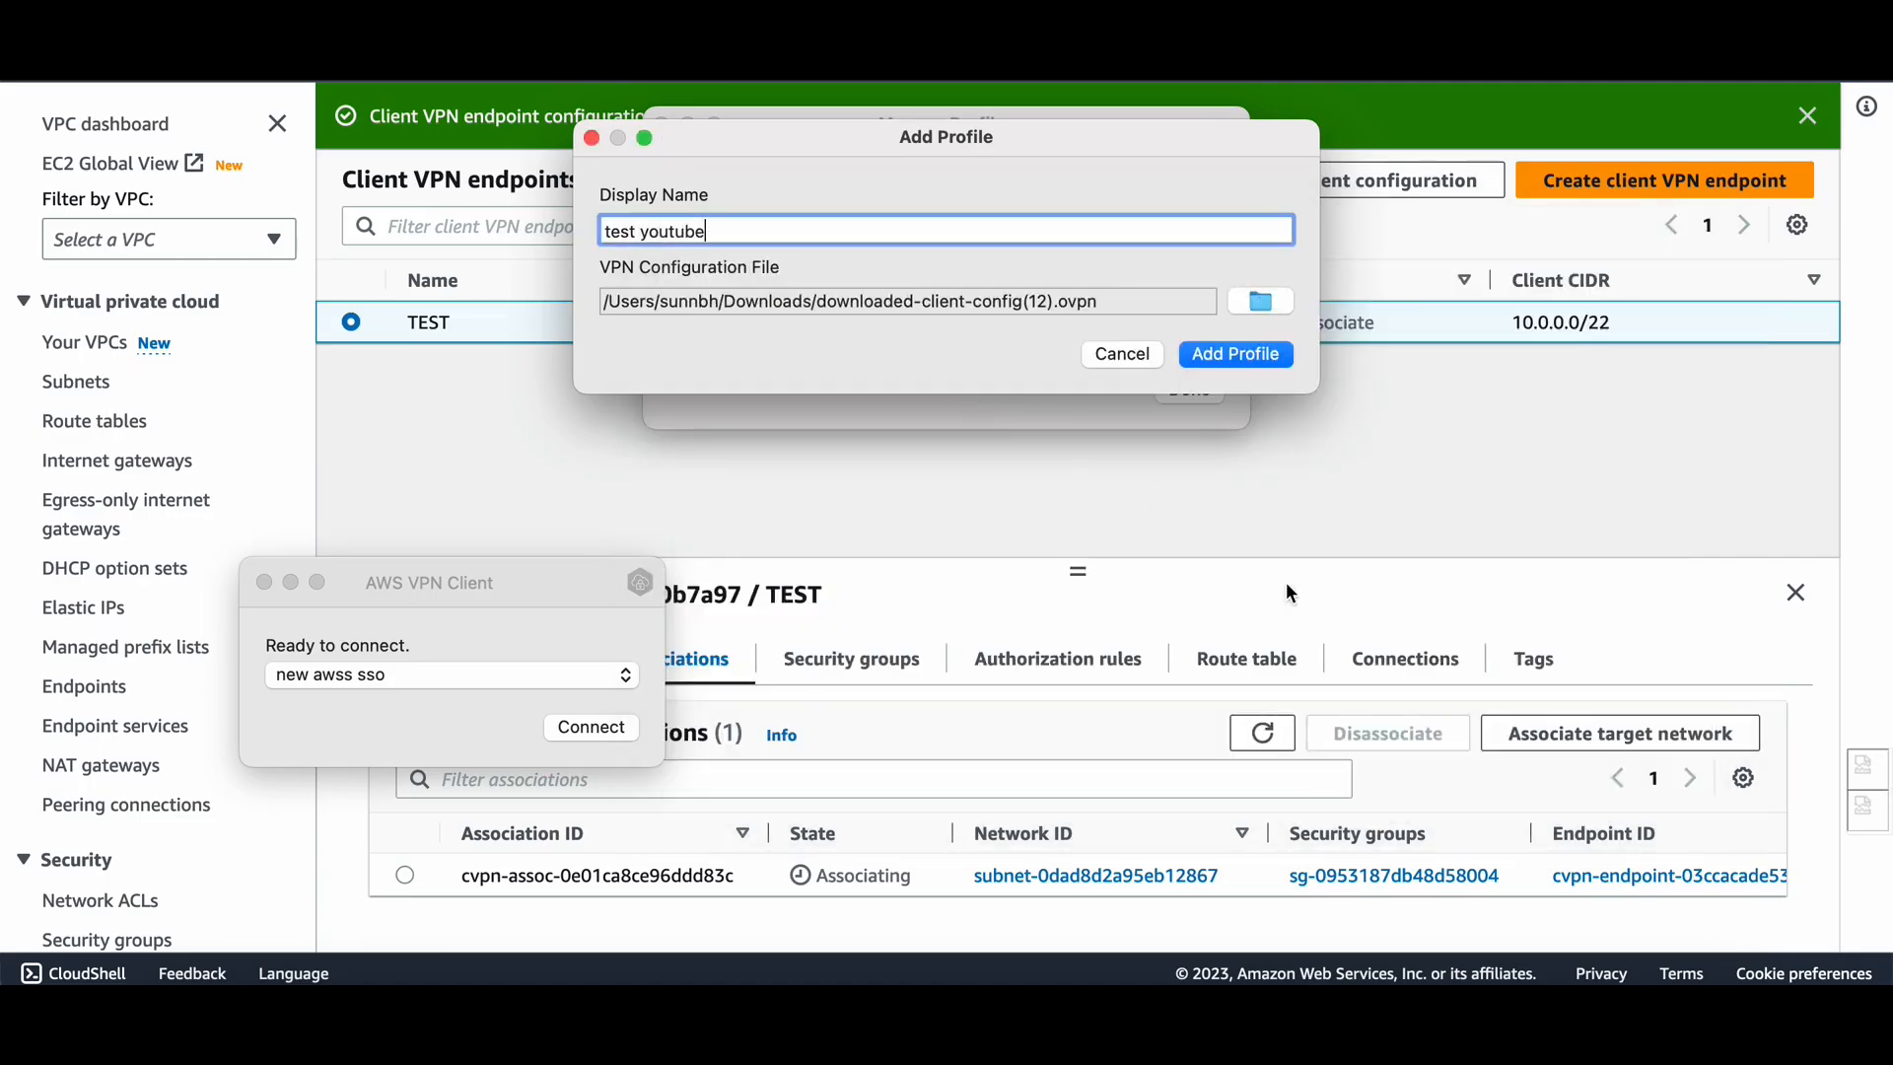
left_click(1245, 353)
left_click(1189, 389)
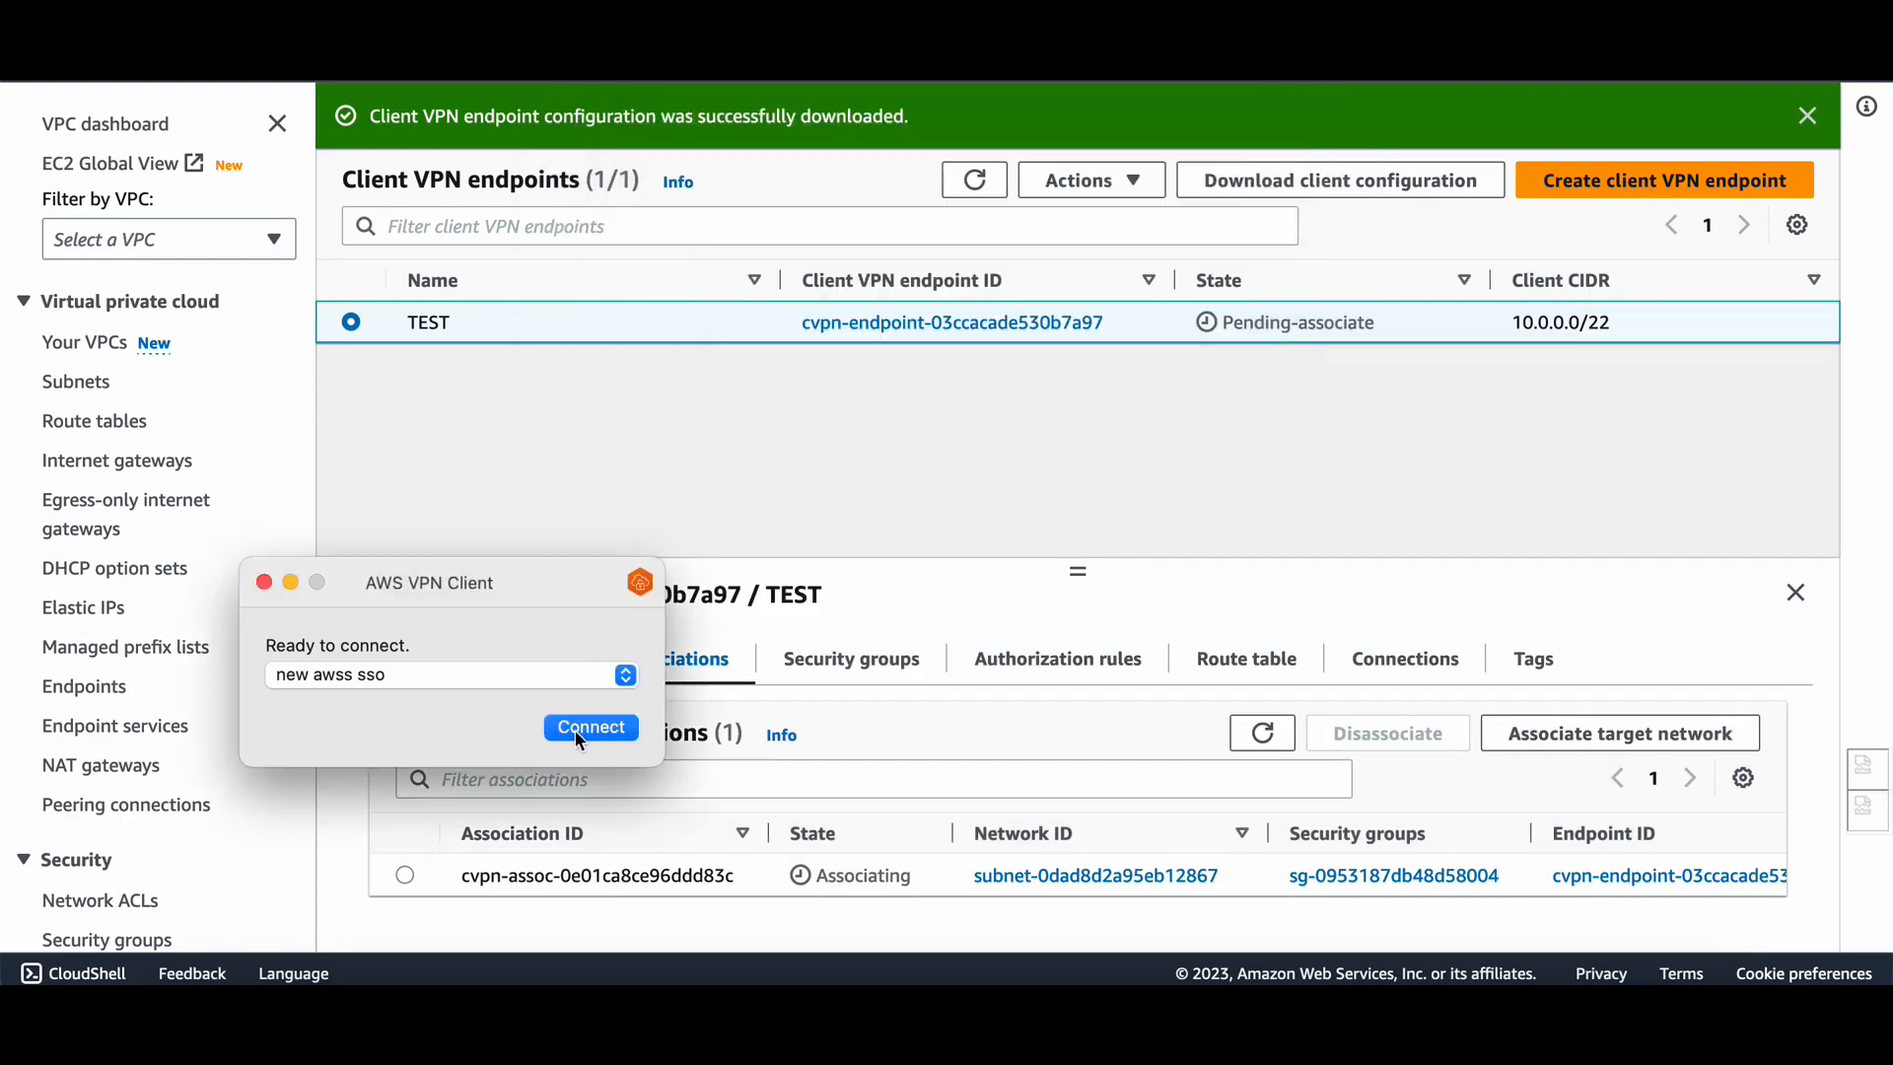
Select the test youtube profile and refresh the endpoint and association status in the console.
left_click(555, 675)
left_click(438, 649)
left_click(987, 185)
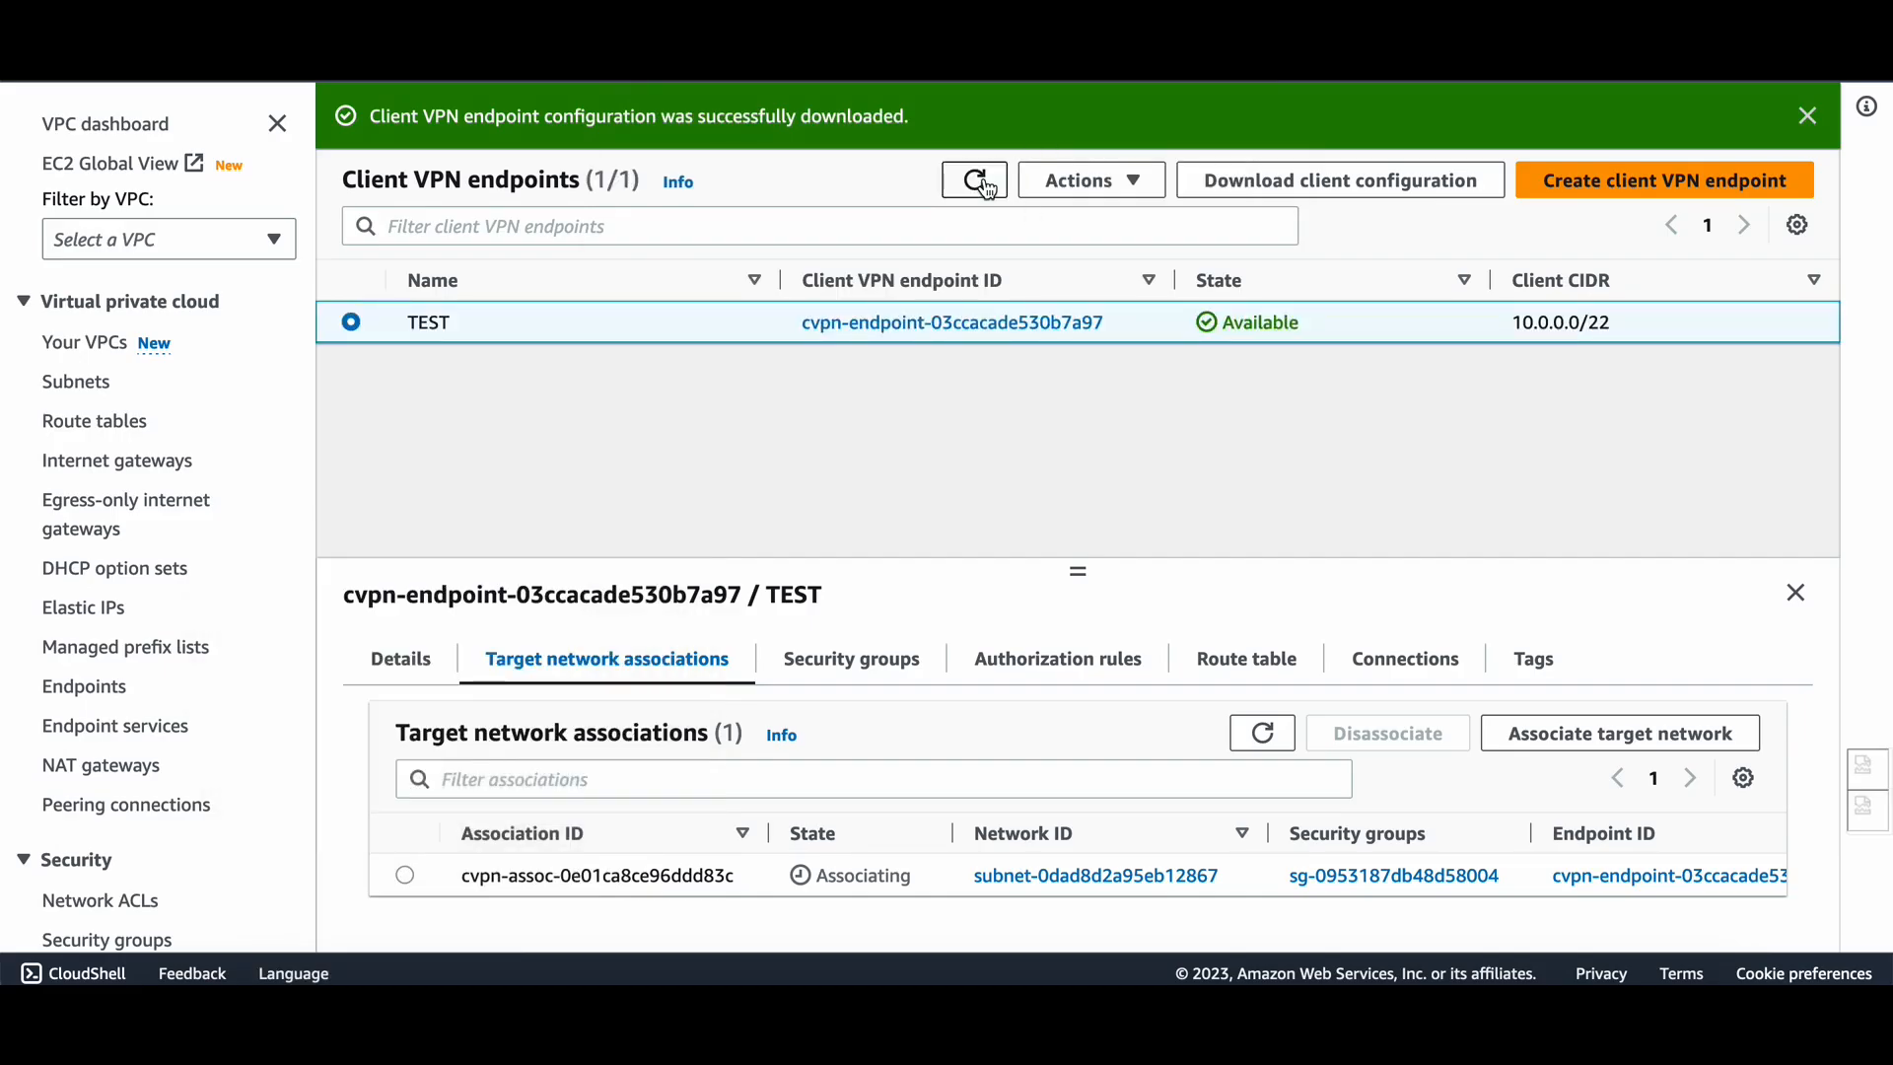
left_click(1262, 733)
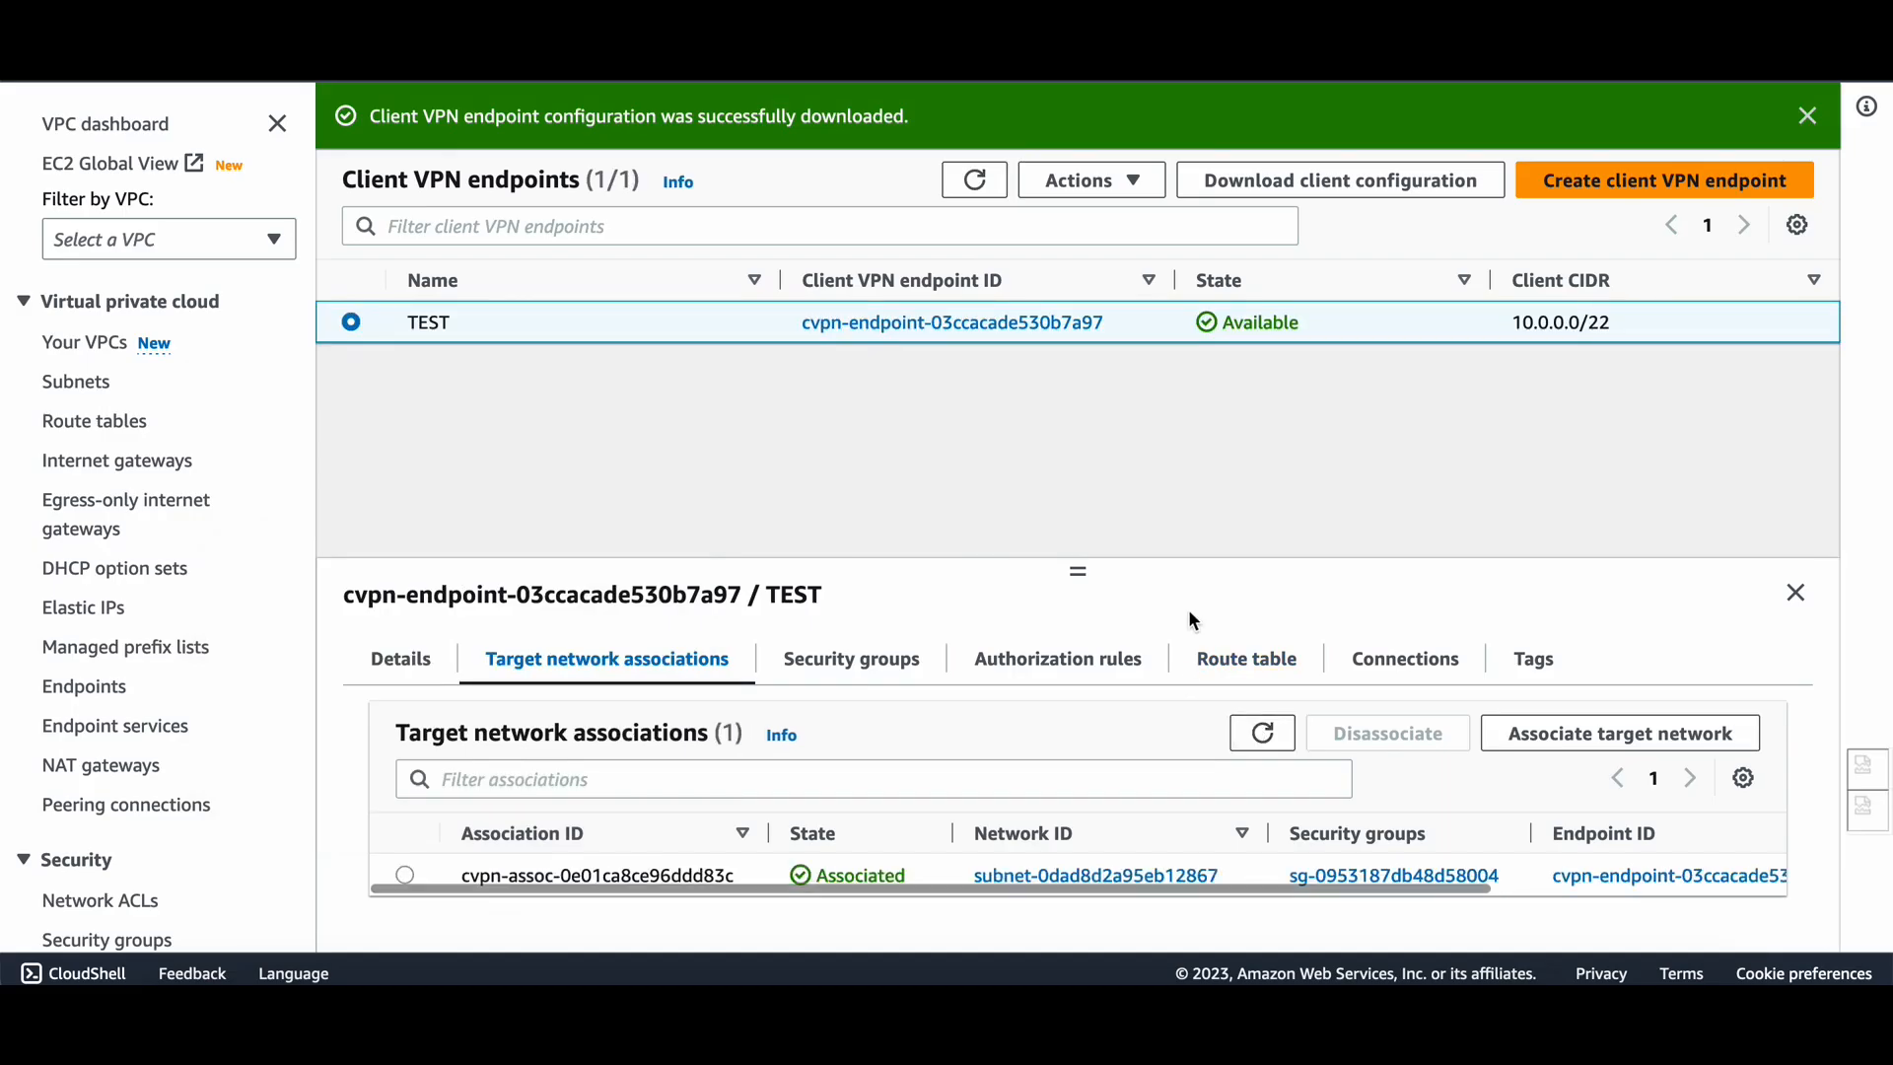
Connect AWS VPN Client with the test youtube profile and move its window aside.
key("super+Tab")
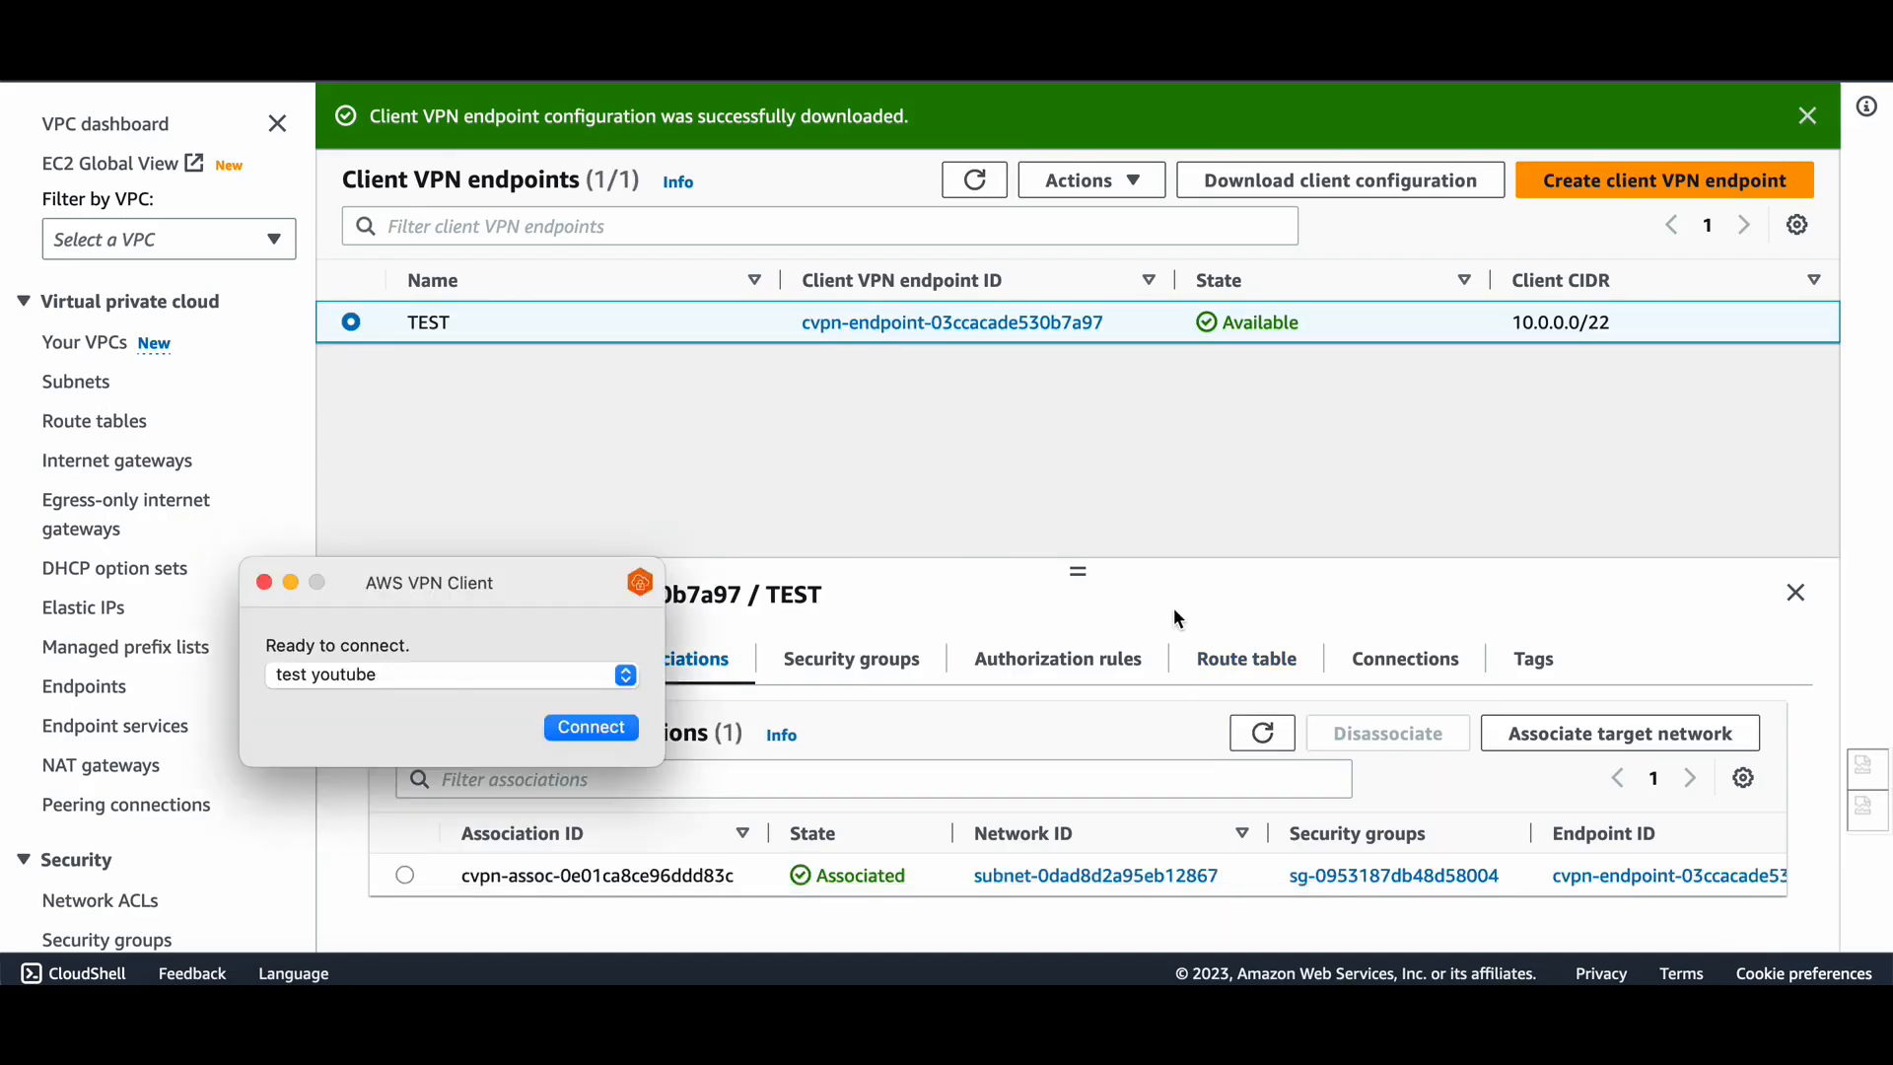
left_click(621, 731)
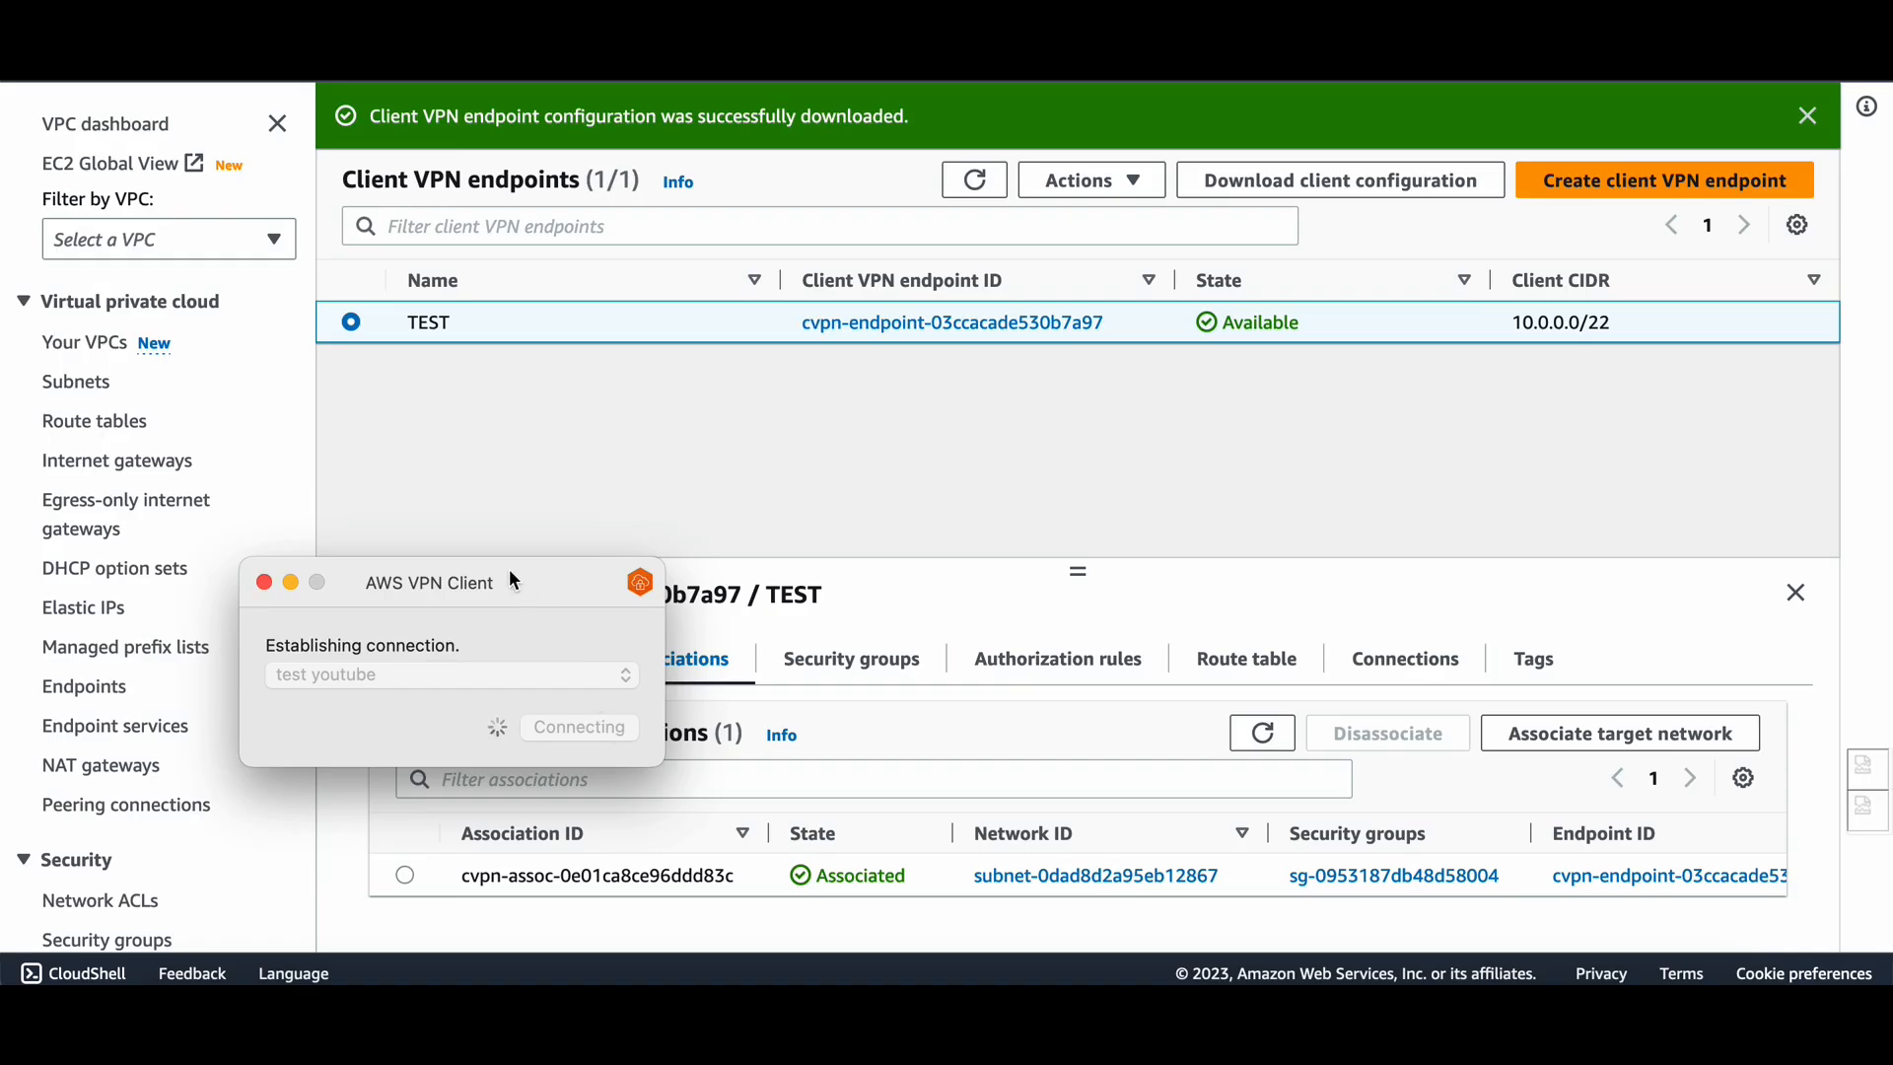
left_click_drag(513, 580, 759, 437)
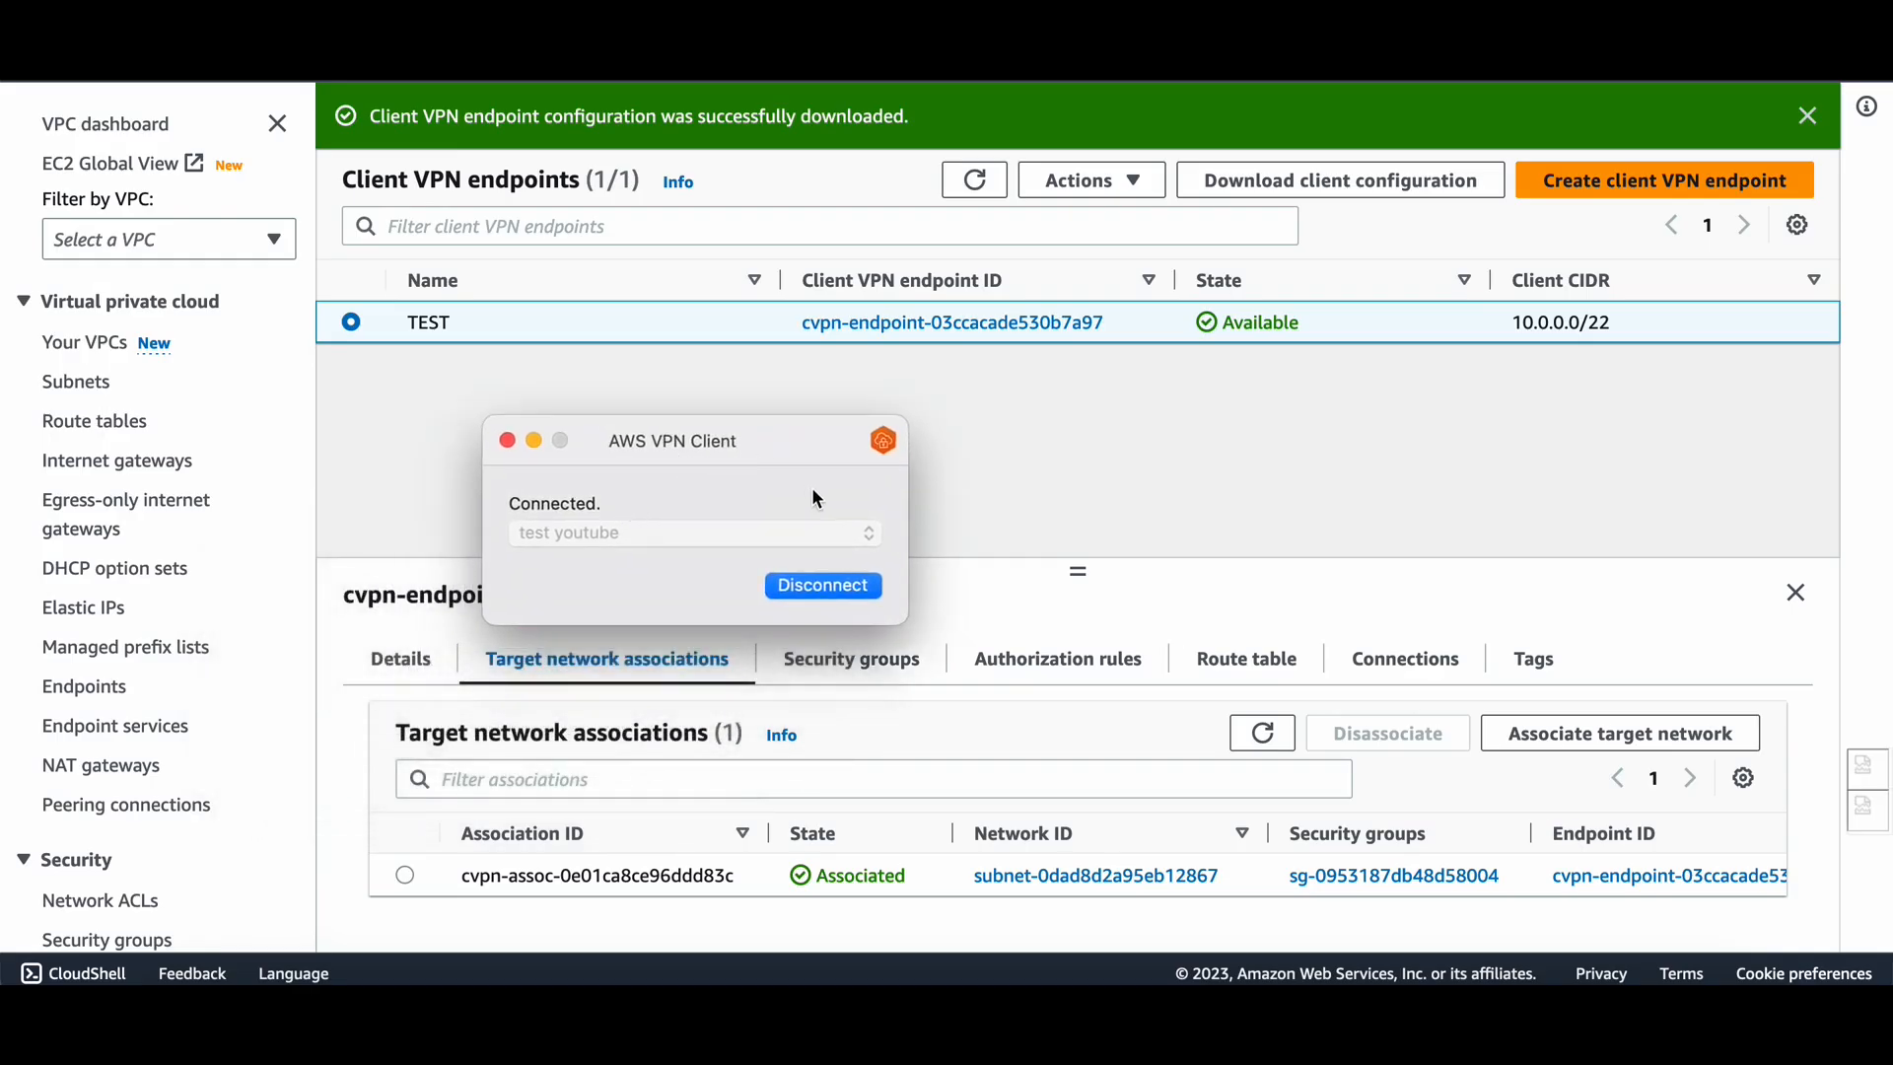
left_click_drag(691, 461, 995, 408)
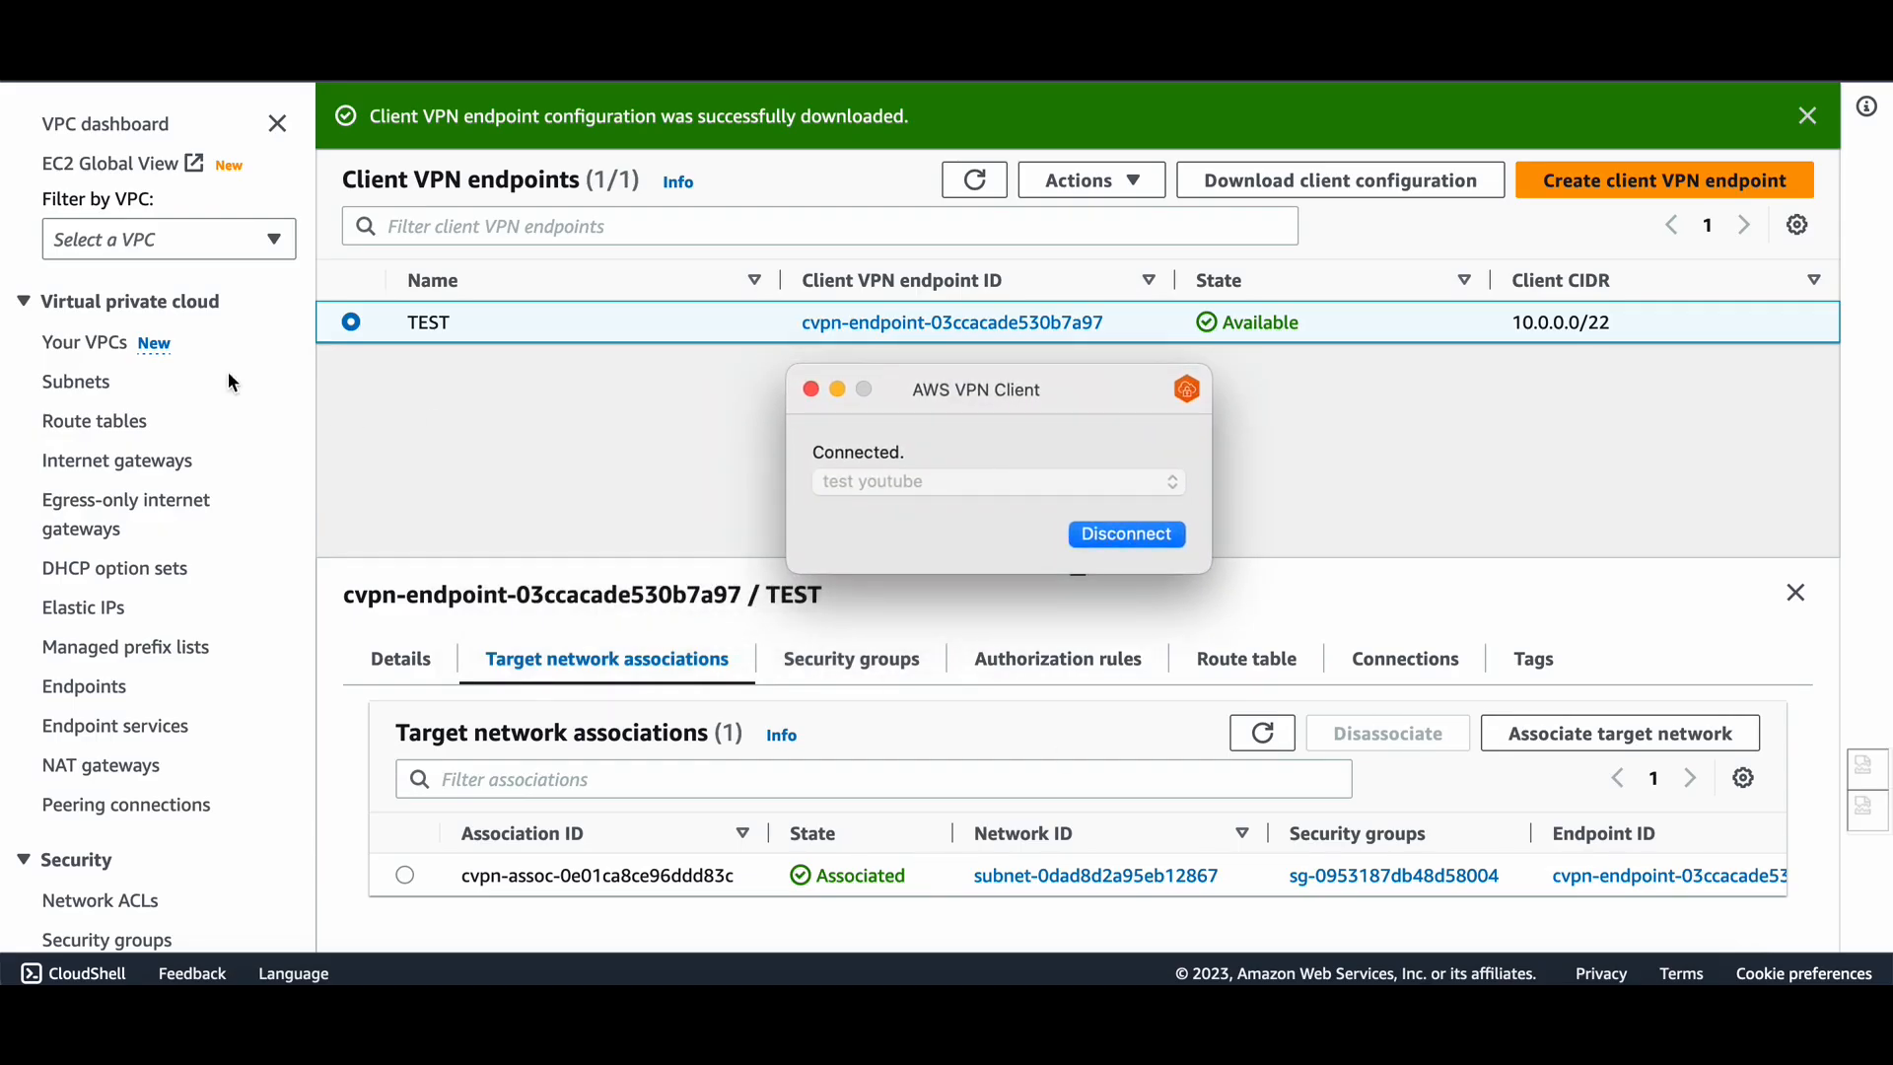
Go to the EC2 instance summary and copy its private IPv4 address 172.31.40.2.
left_click(96, 343)
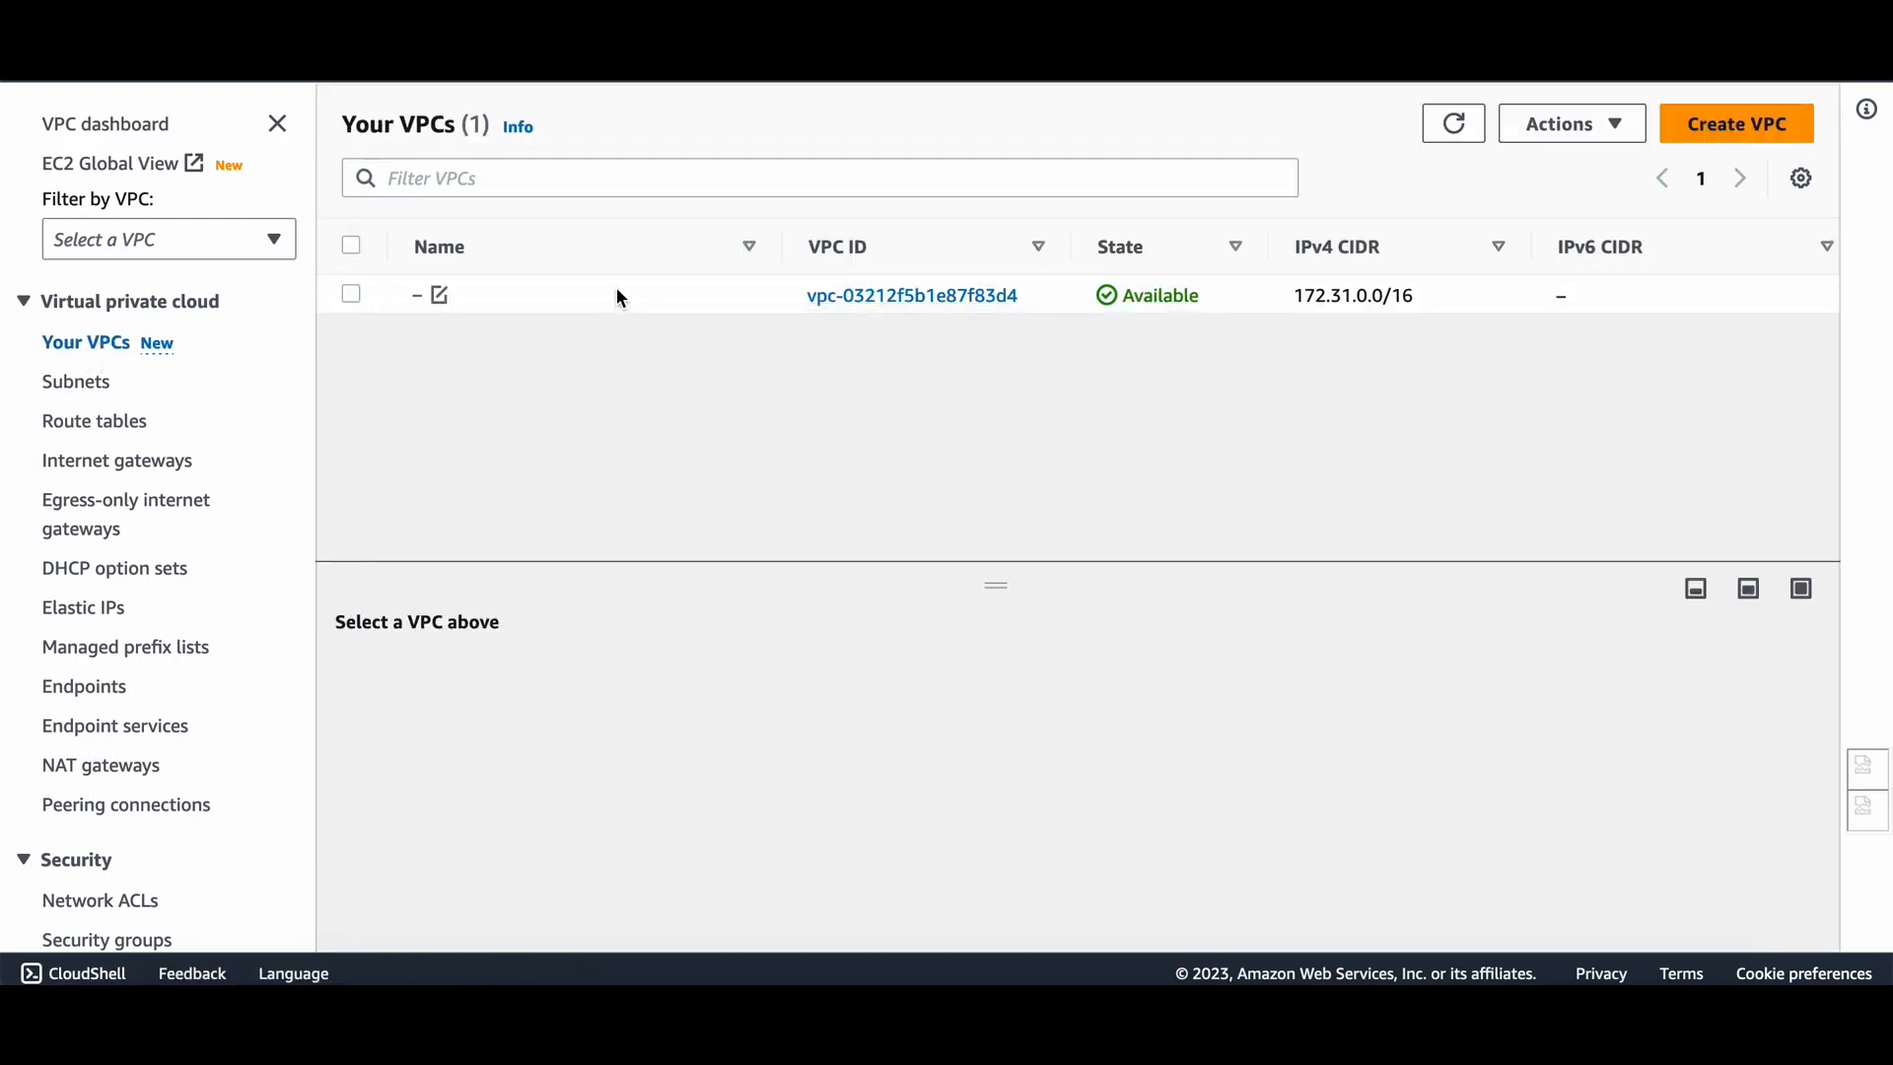
left_click(618, 293)
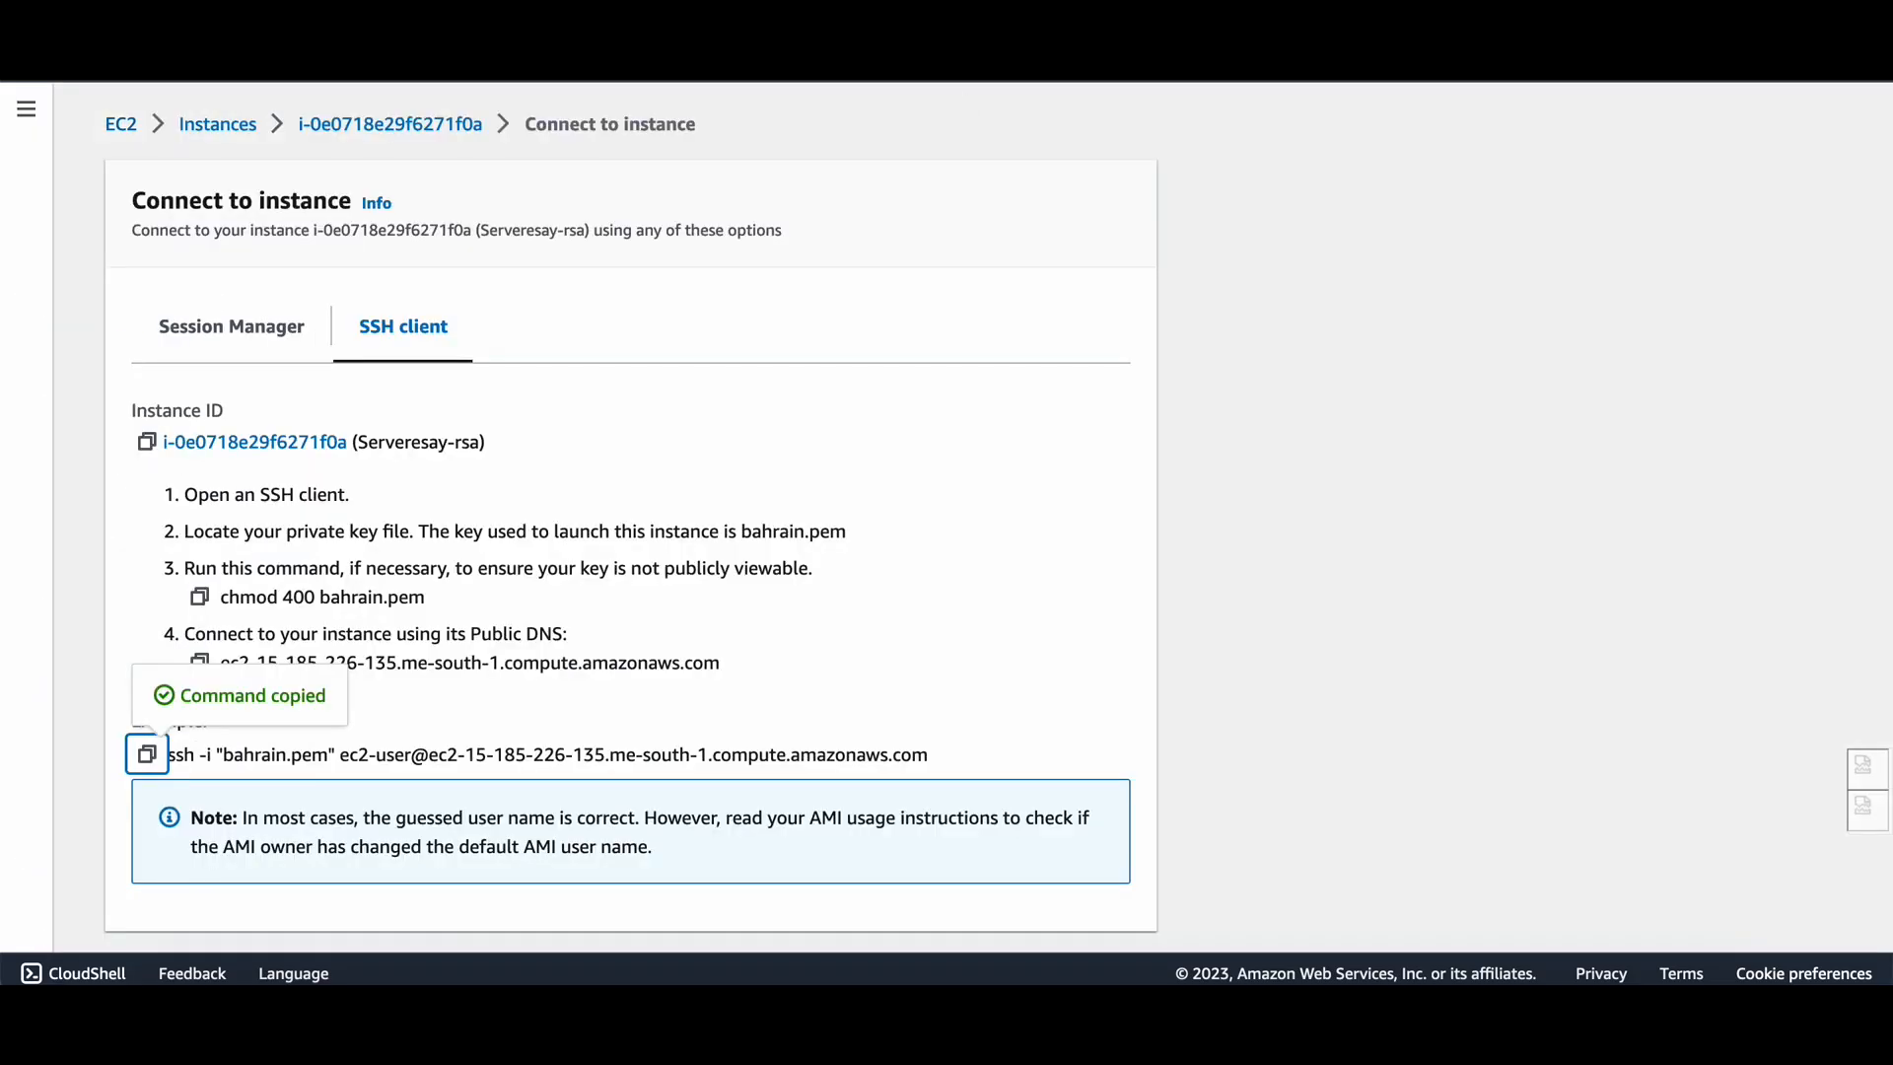
left_click(335, 123)
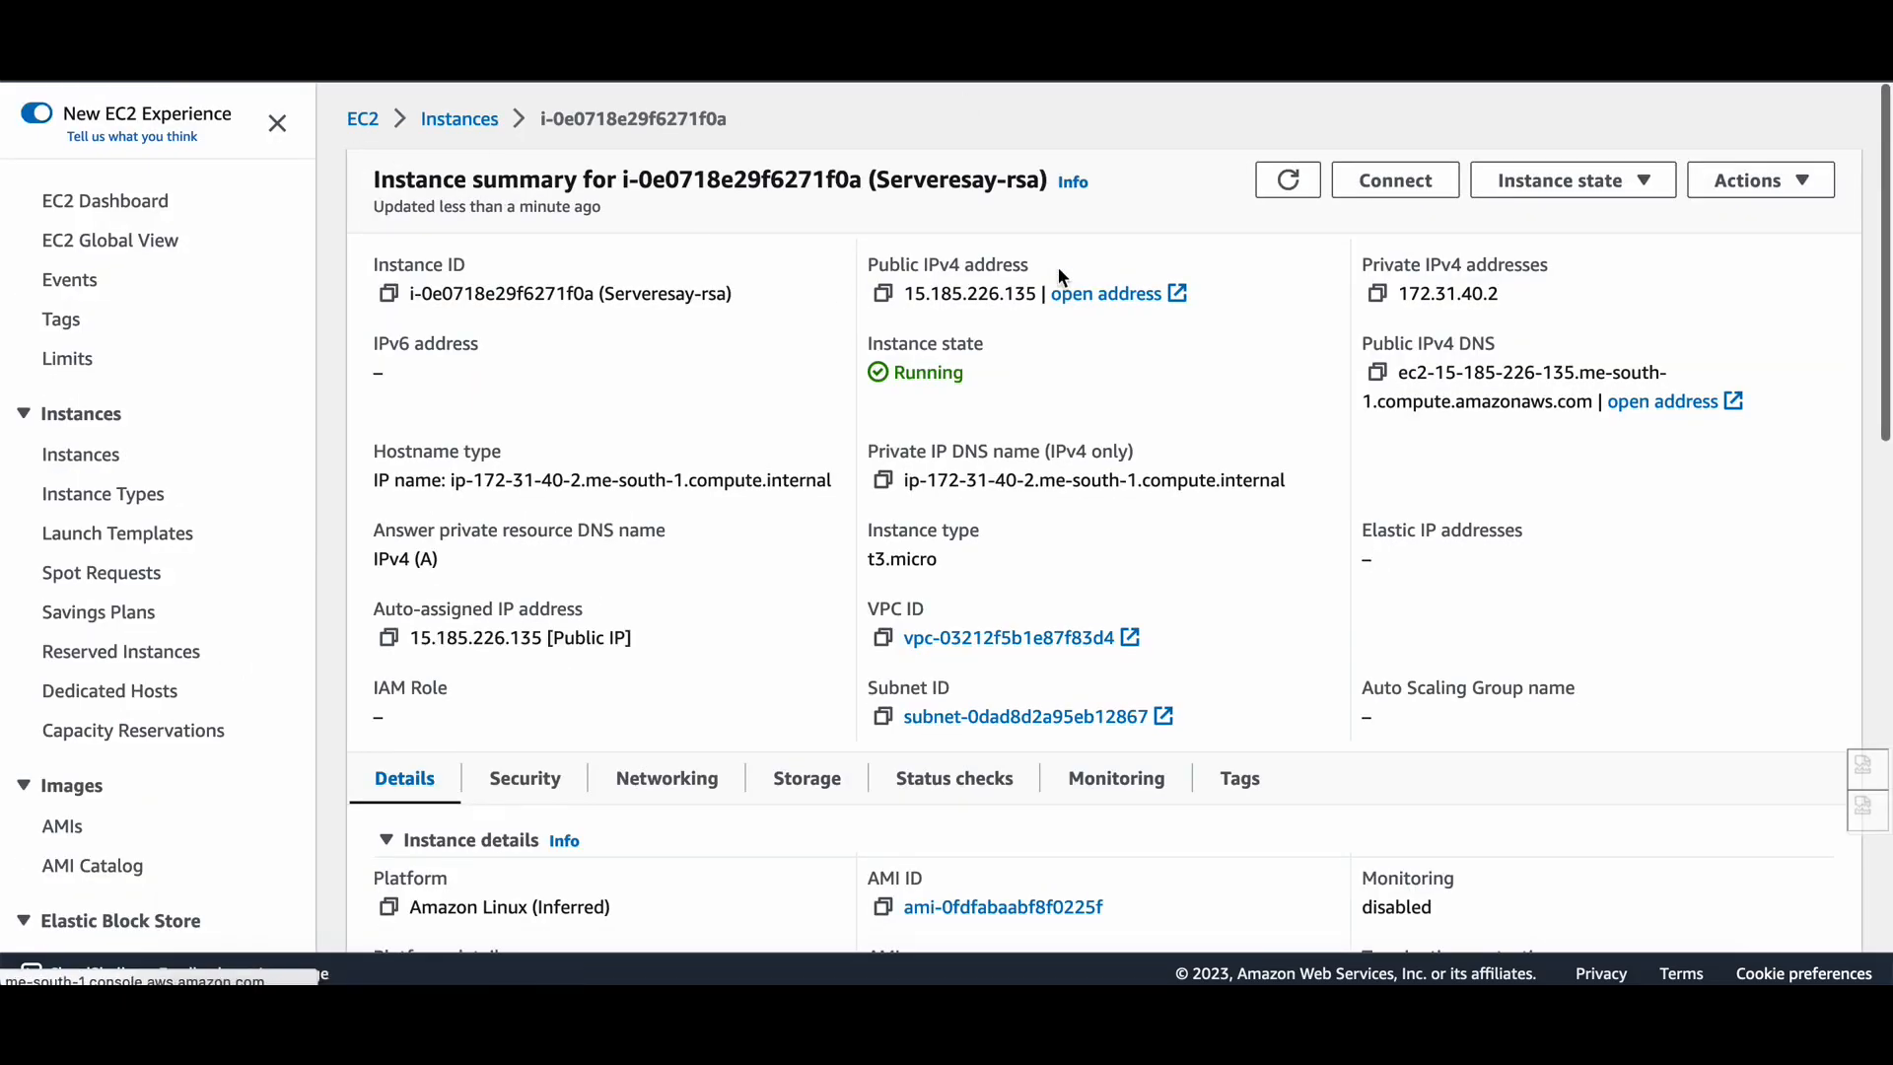
left_click(1379, 295)
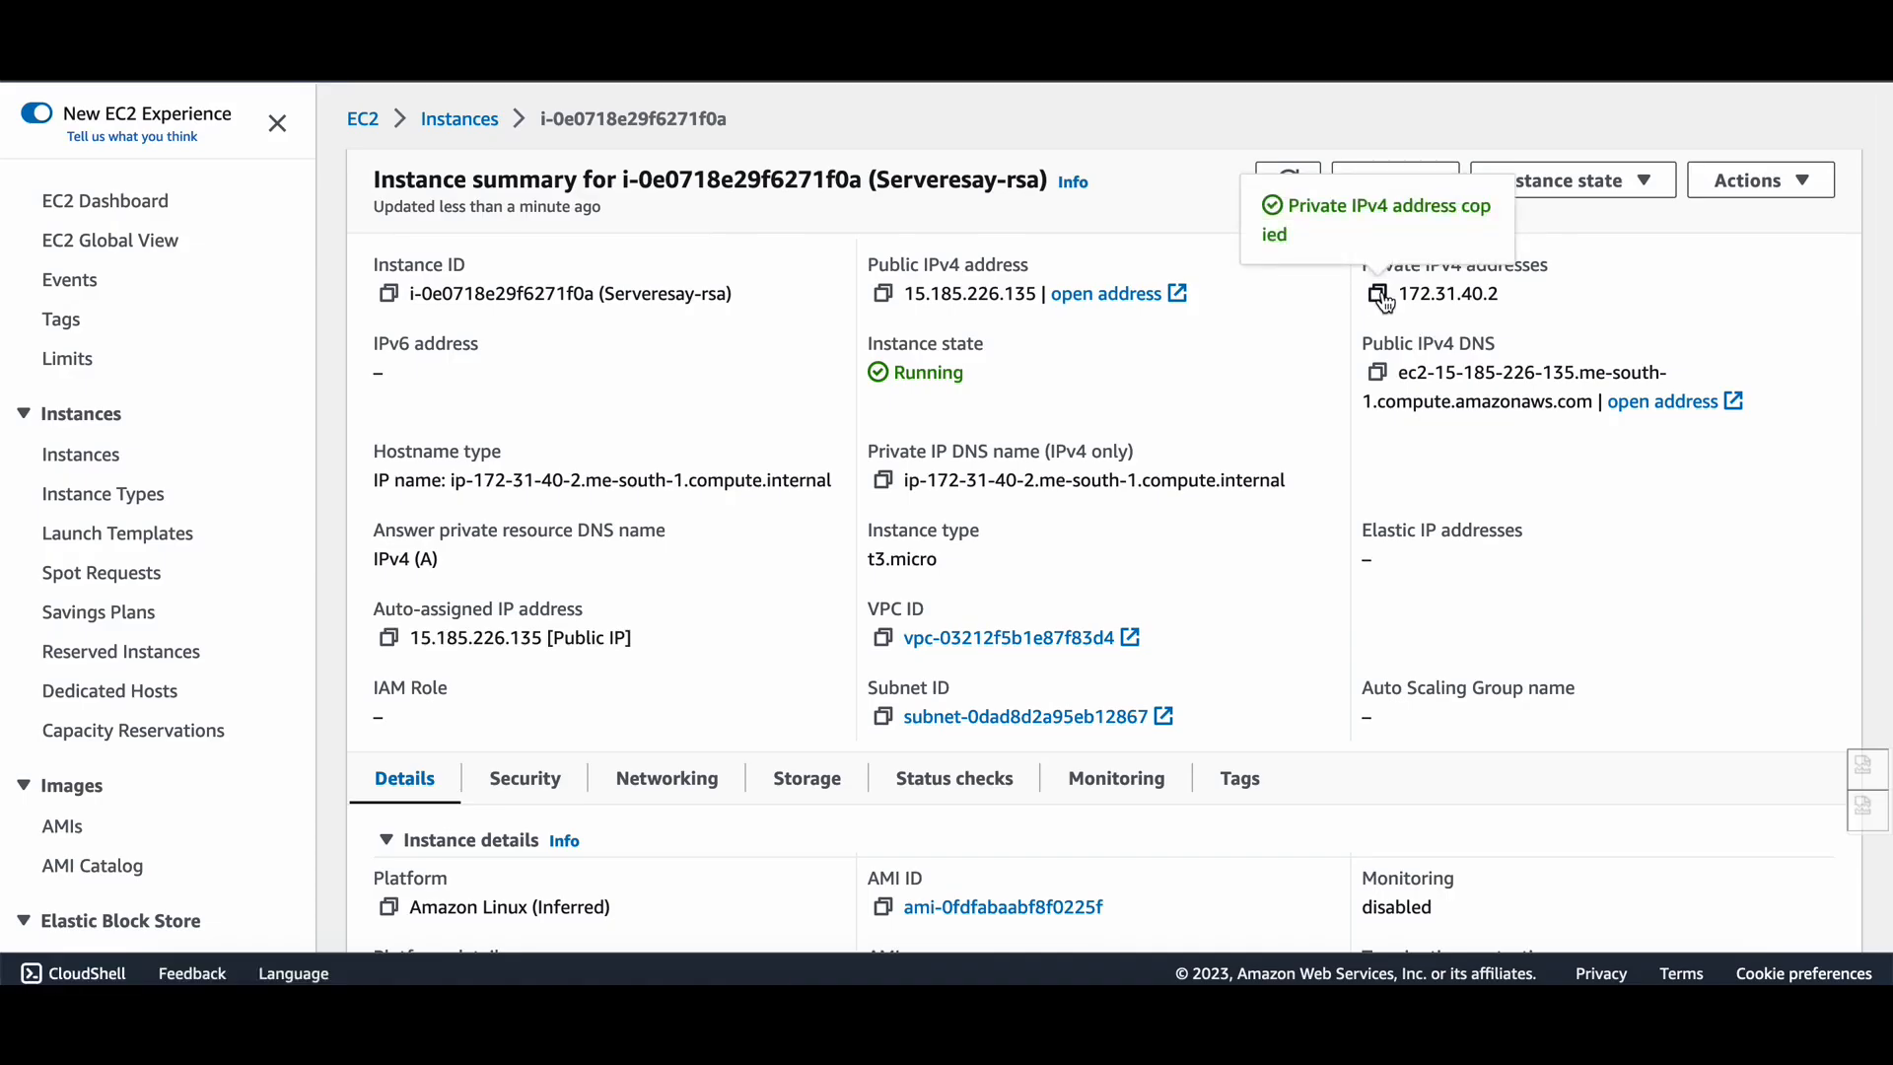
Open the launch-wizard-2 security group from the instance's Security tab.
scroll(986, 656, "down", 1)
left_click(558, 671)
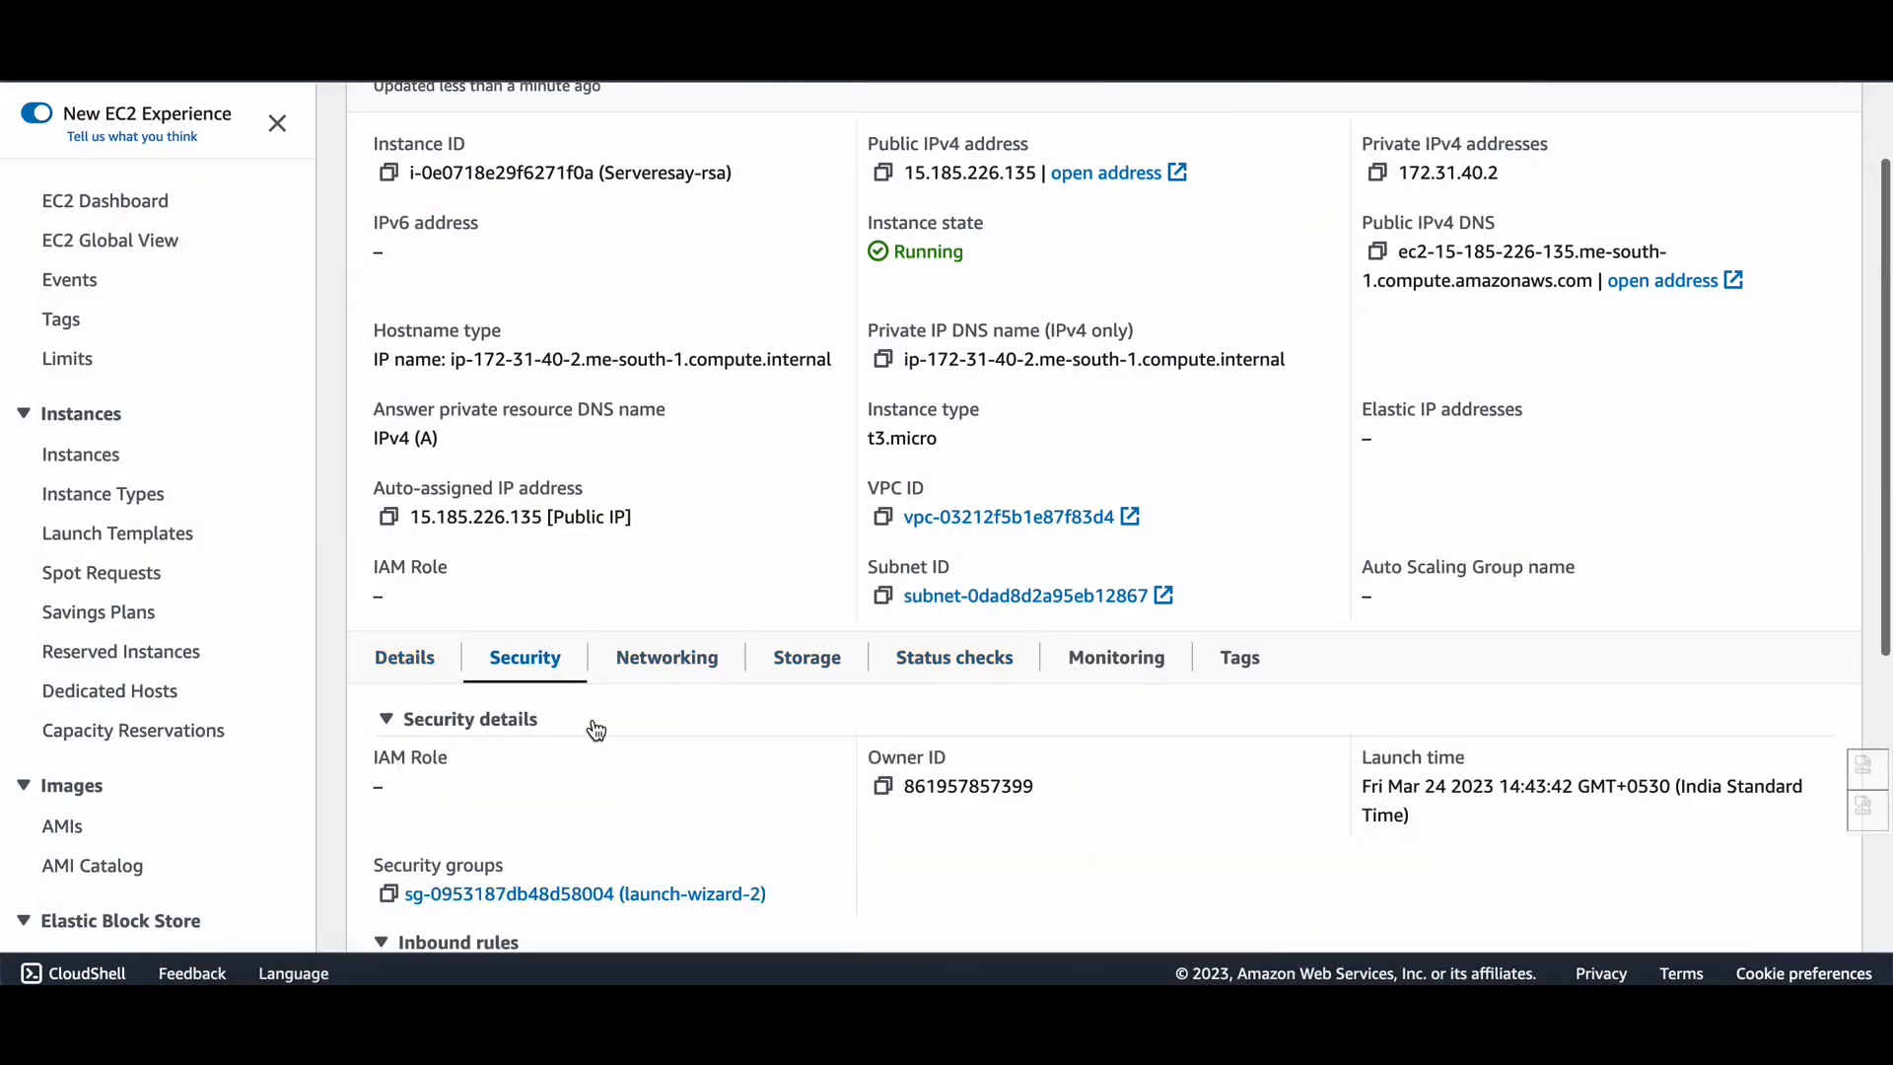
scroll(606, 789, "down", 3)
scroll(605, 789, "up", 1)
scroll(617, 760, "down", 3)
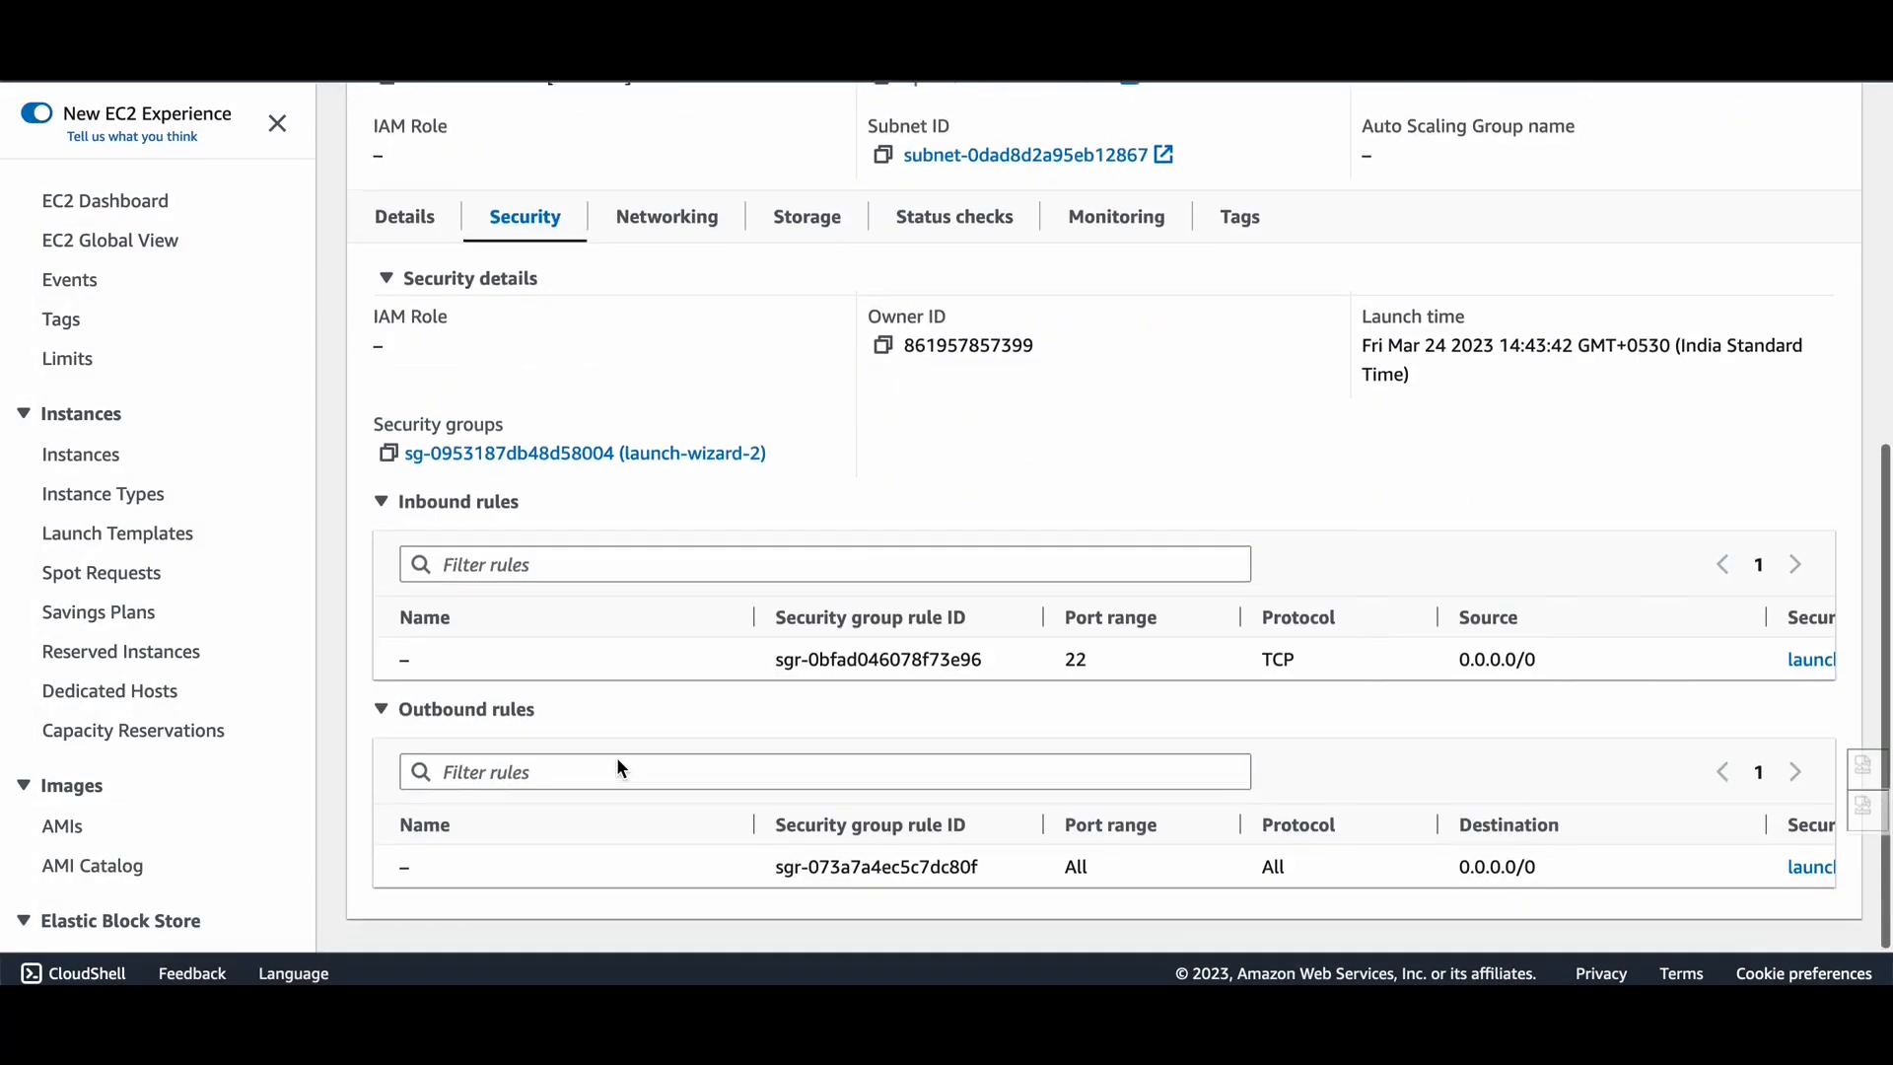
left_click(593, 453)
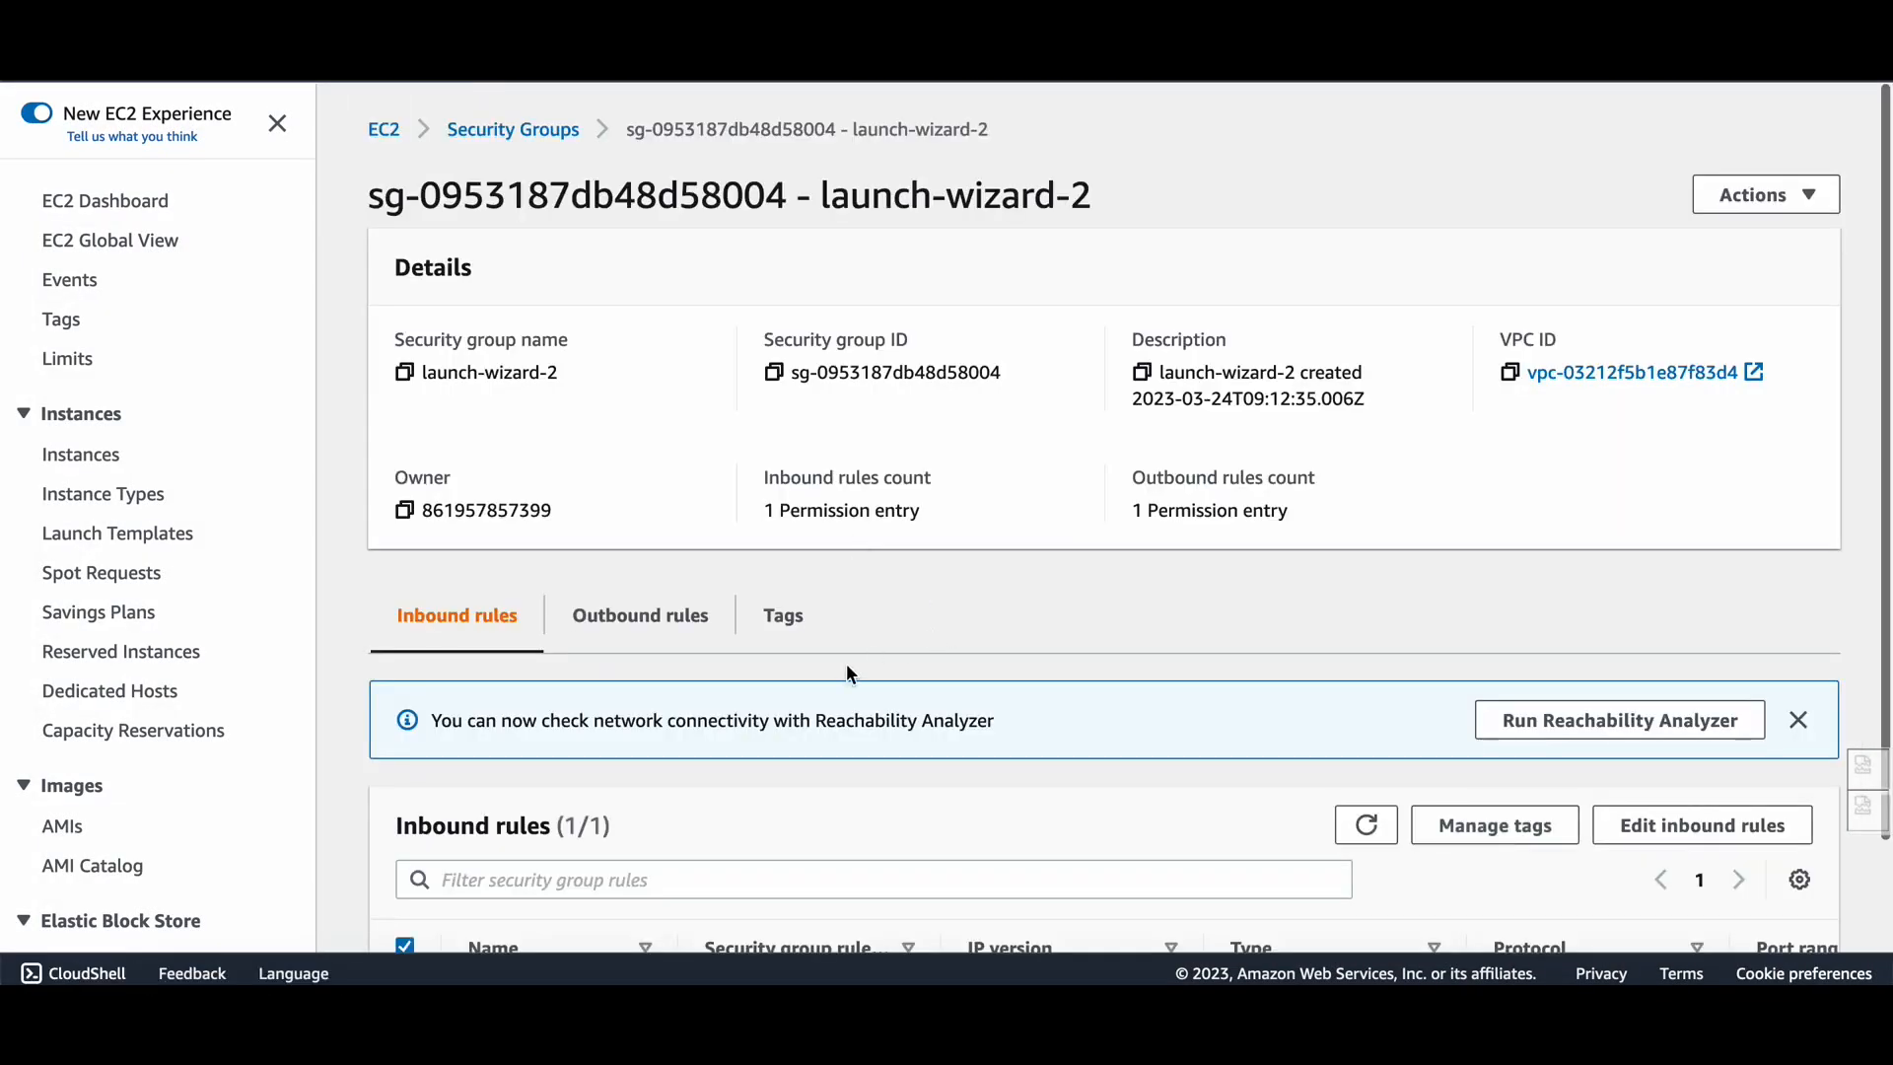
Add and save an All ICMP - IPv4 inbound rule with source 0.0.0.0/0 on launch-wizard-2.
scroll(846, 674, "down", 1)
left_click(1640, 709)
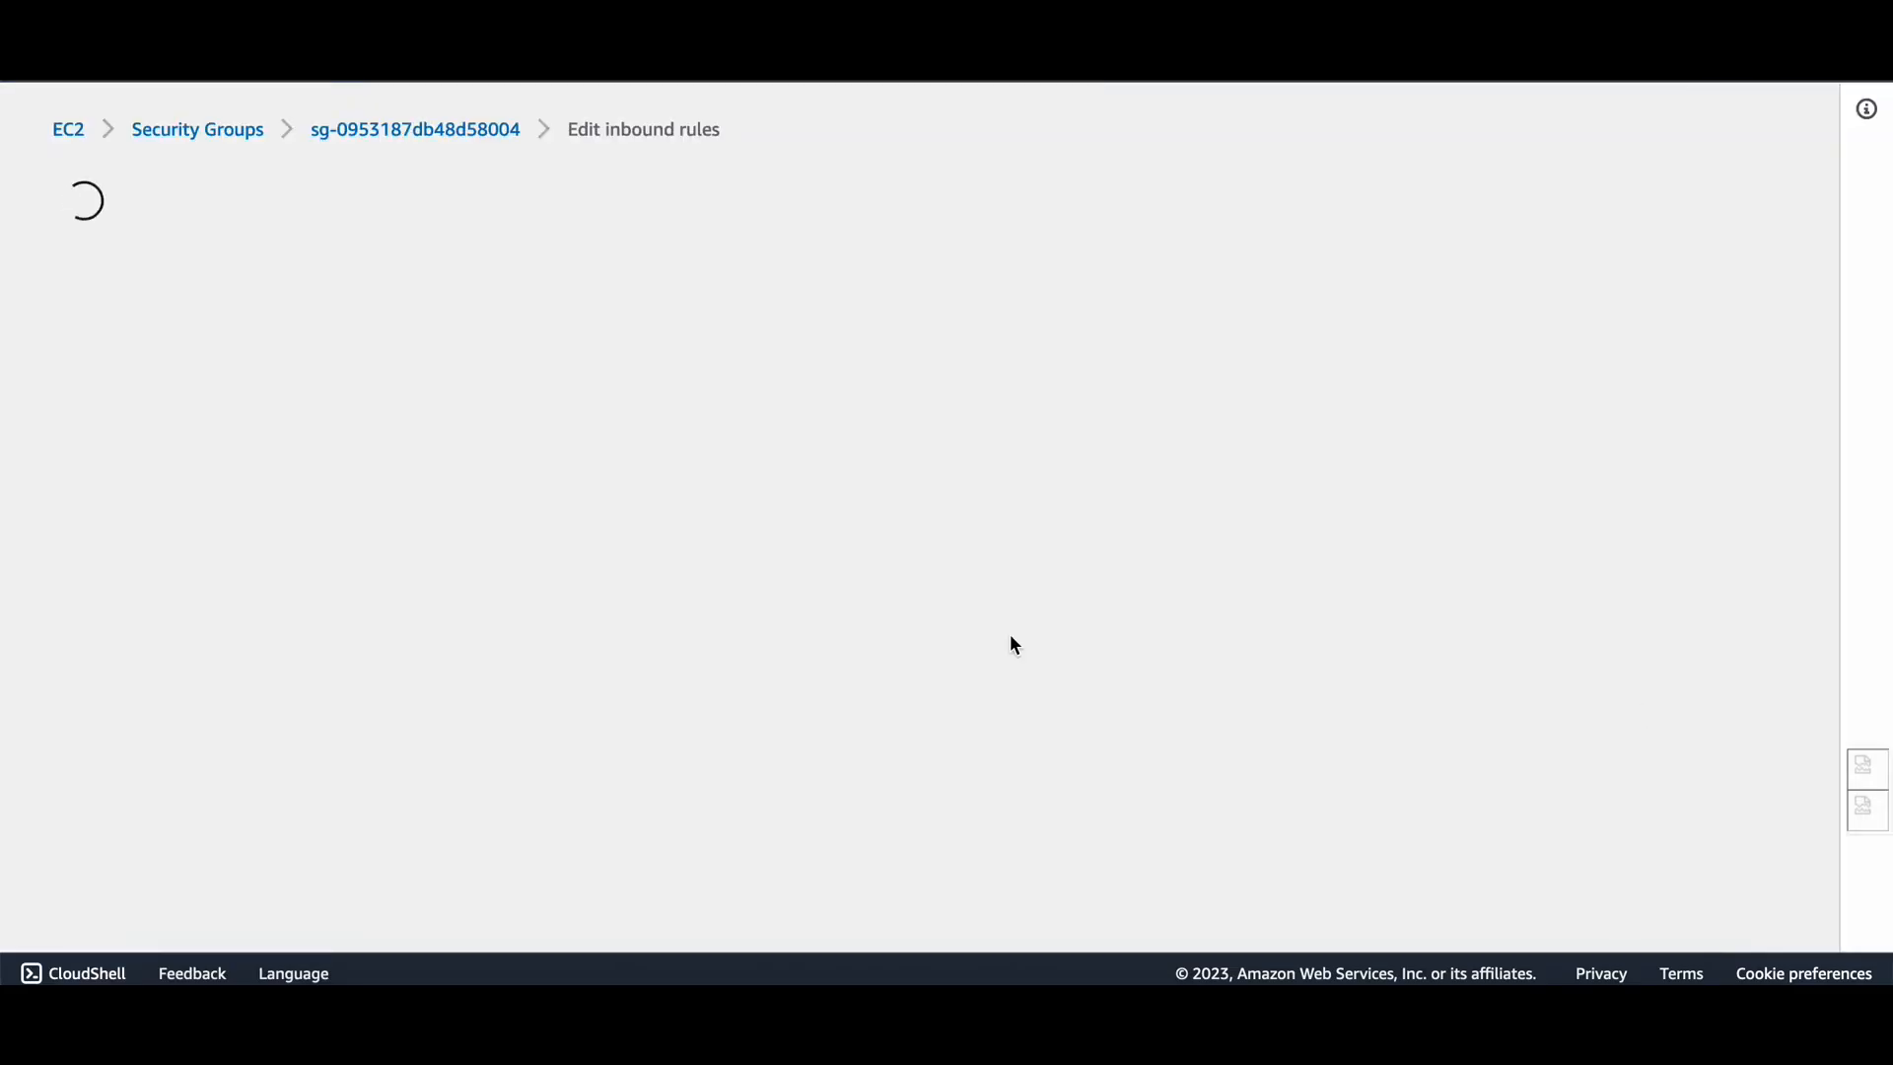
left_click(148, 598)
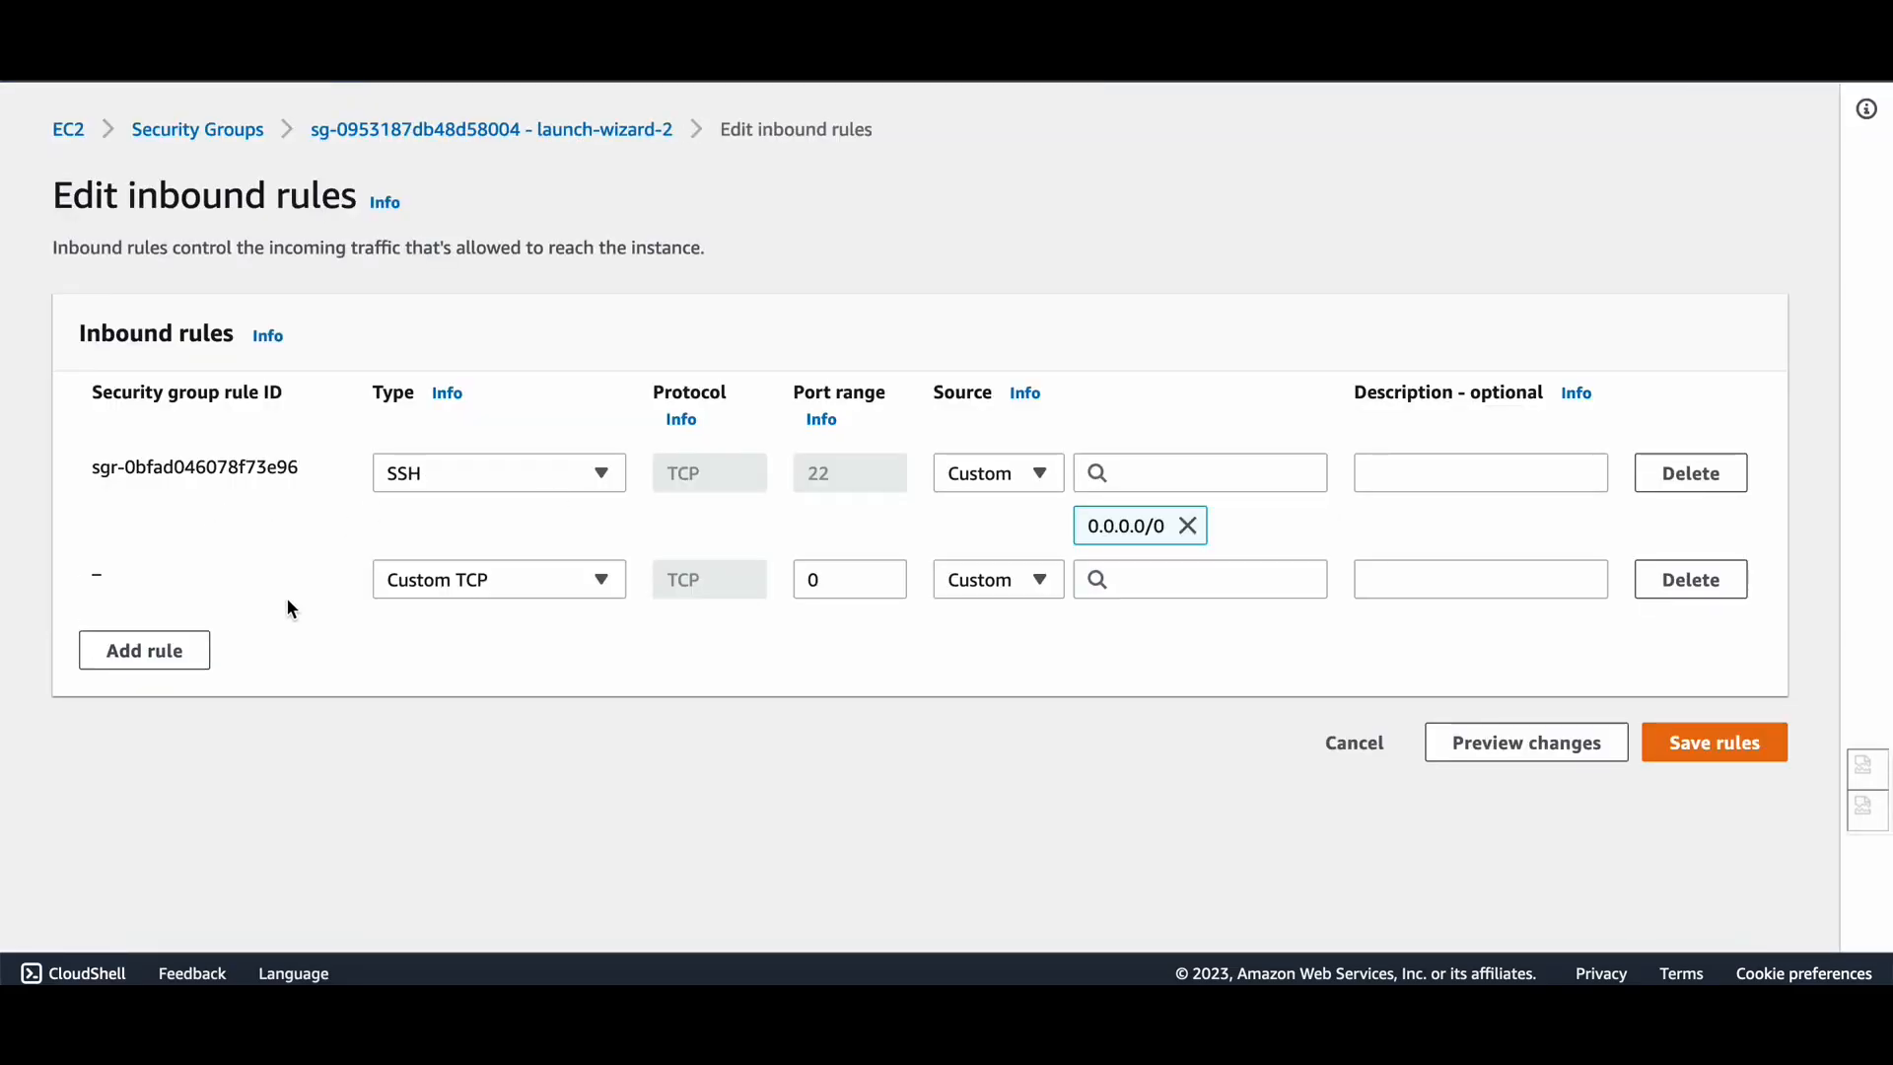
left_click(498, 580)
type("ic")
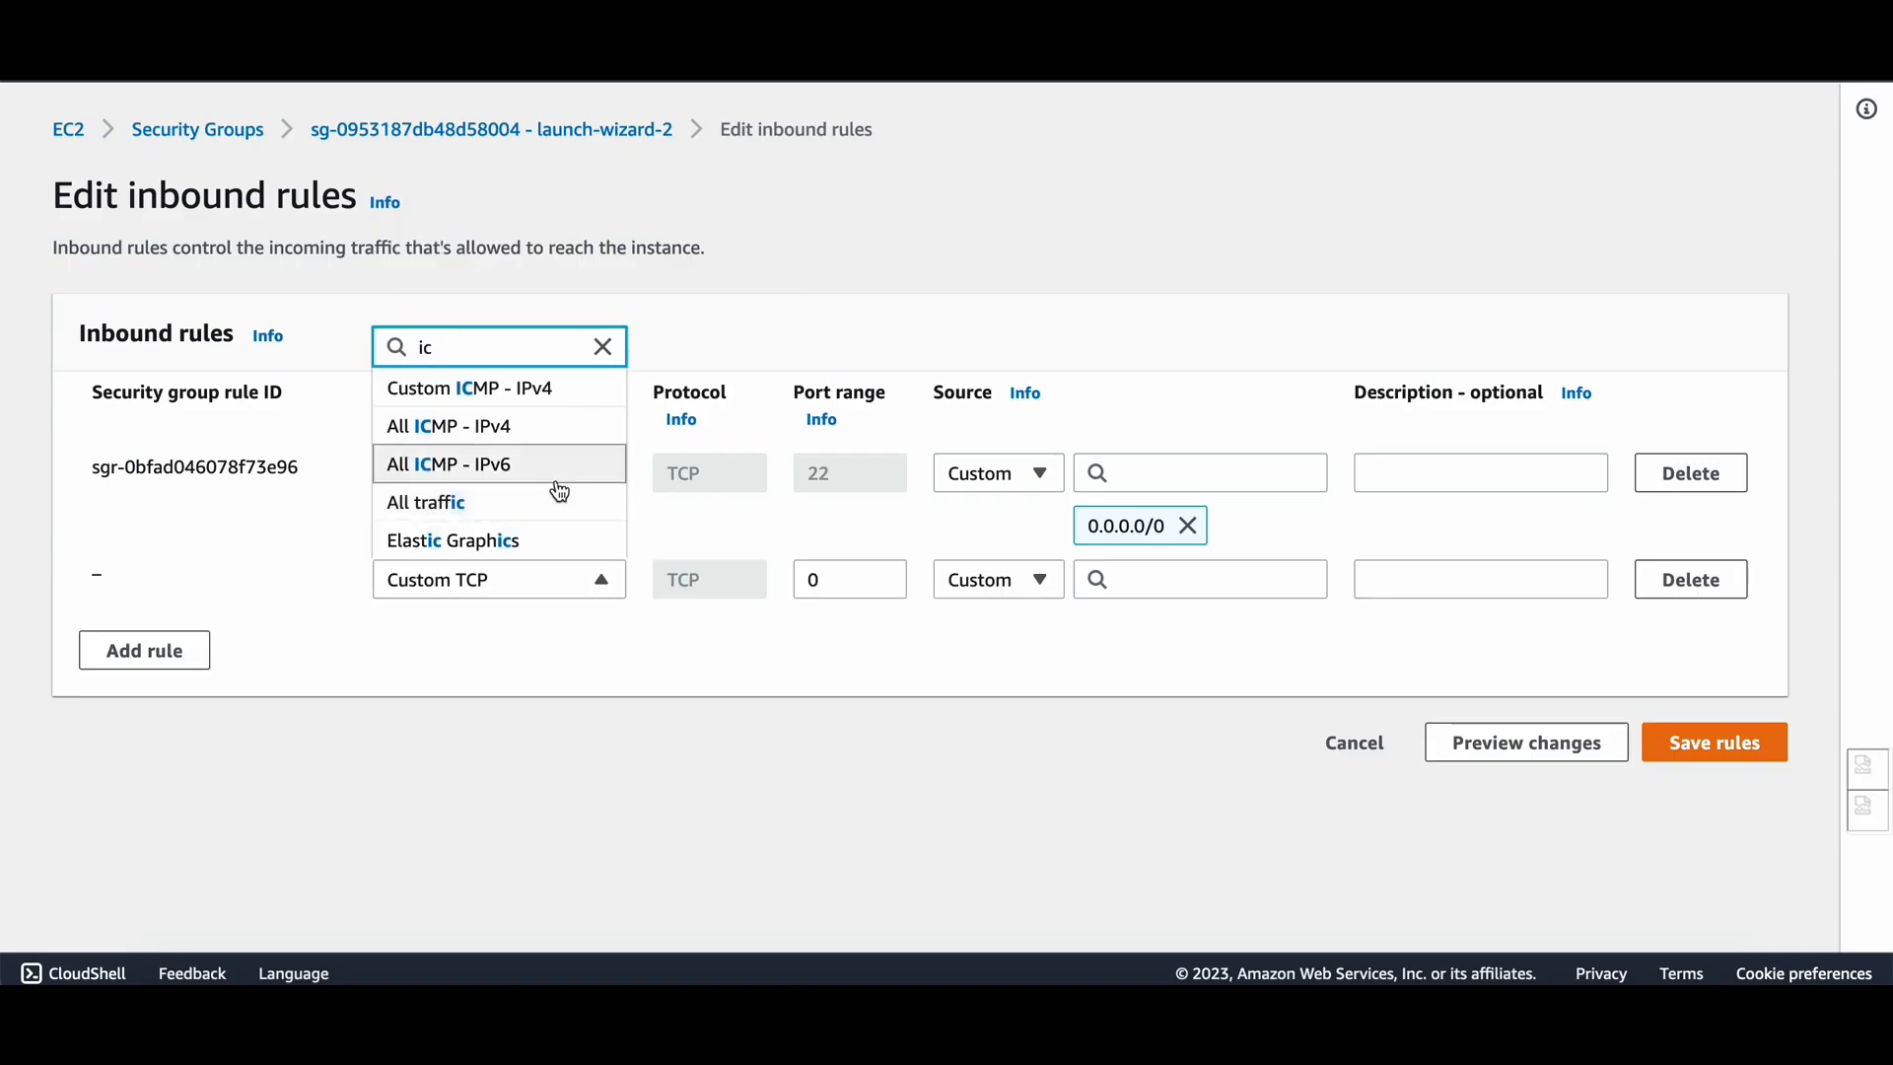
left_click(511, 441)
left_click(1240, 587)
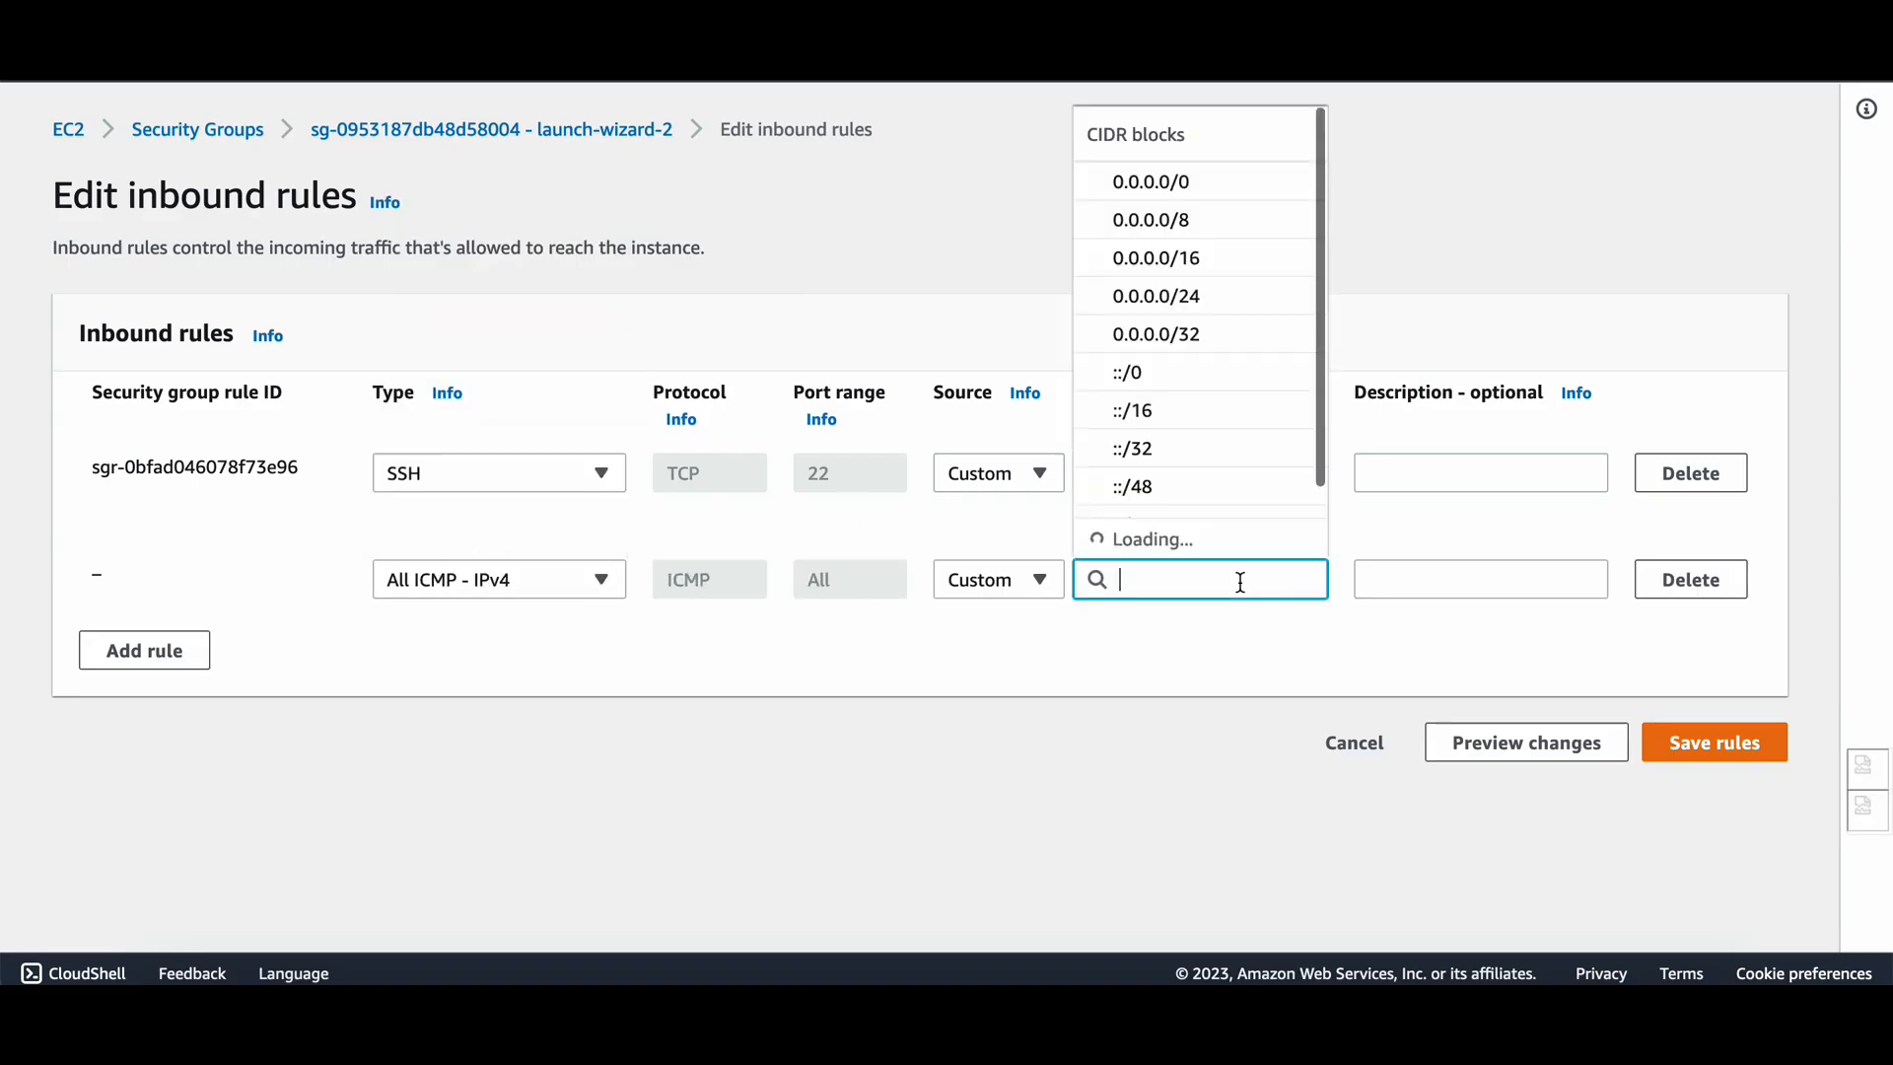
left_click(1164, 244)
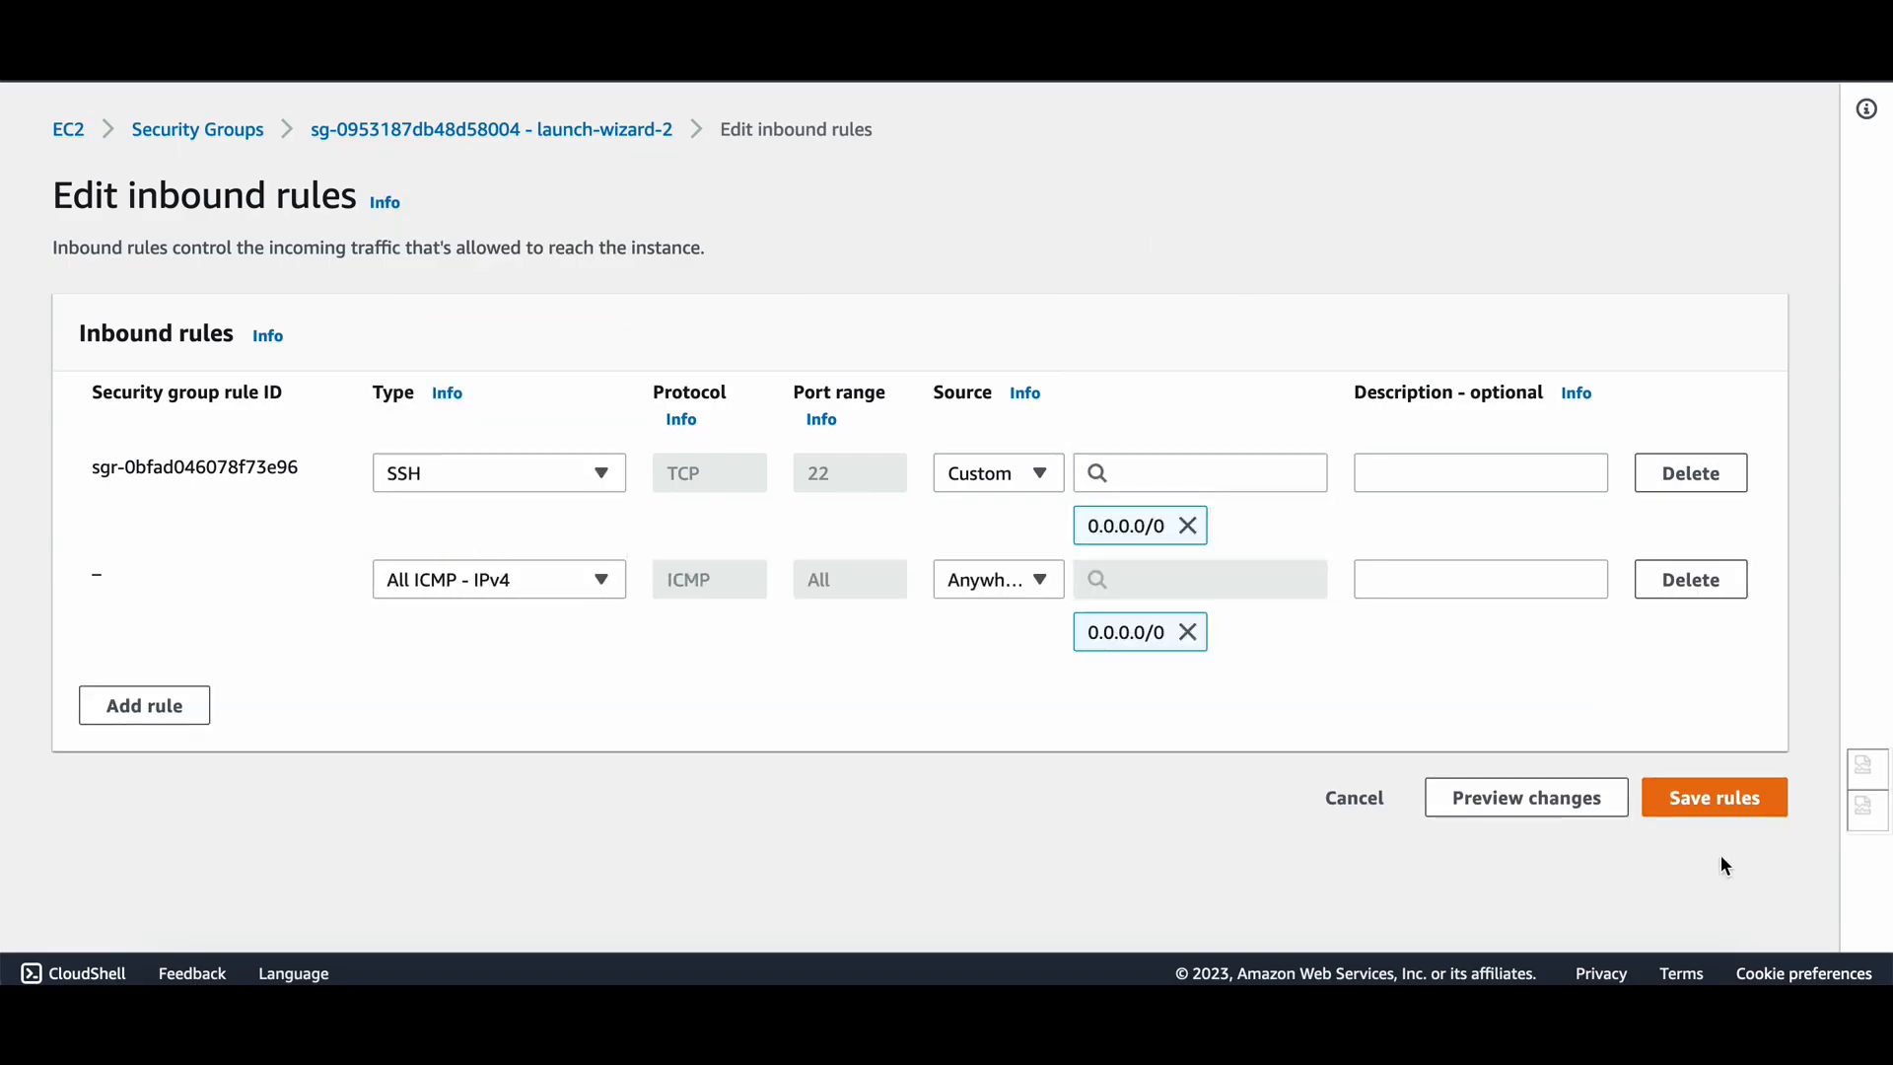
left_click(1715, 801)
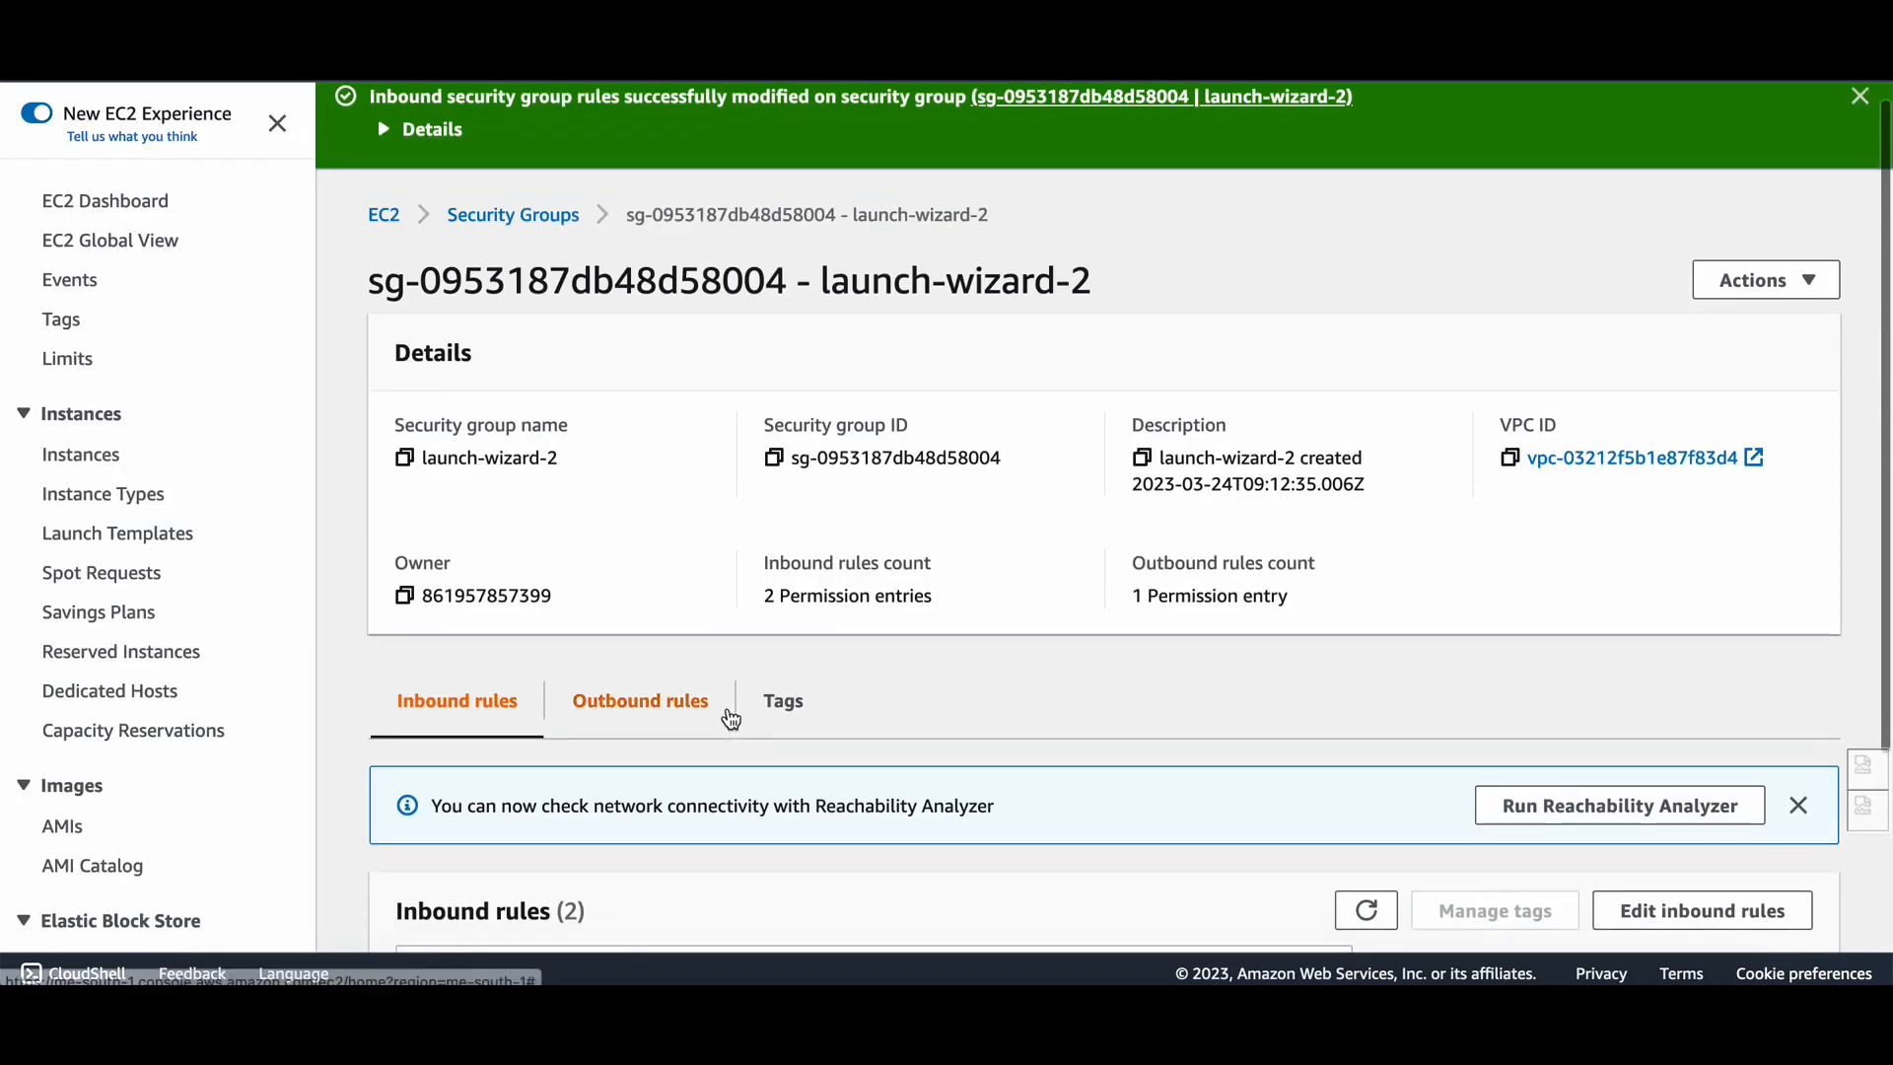
scroll(771, 715, "down", 2)
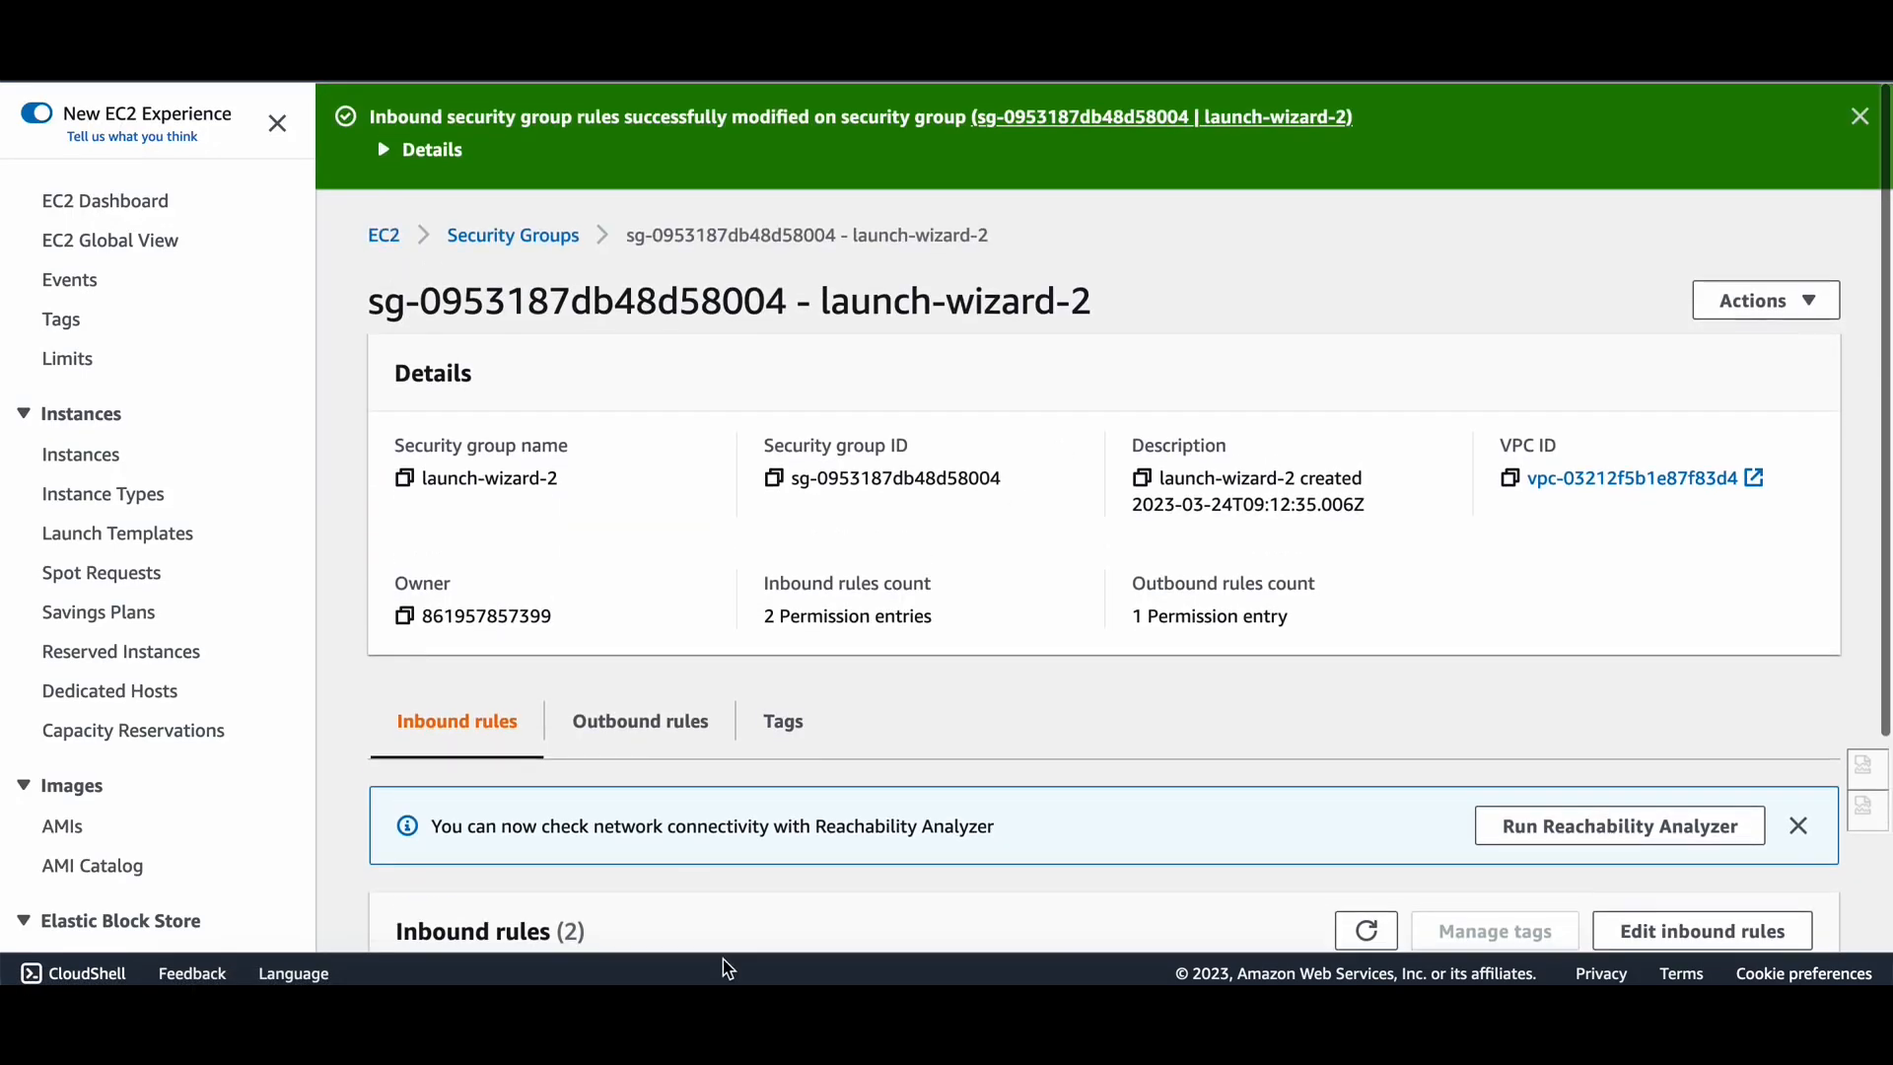
left_click(589, 944)
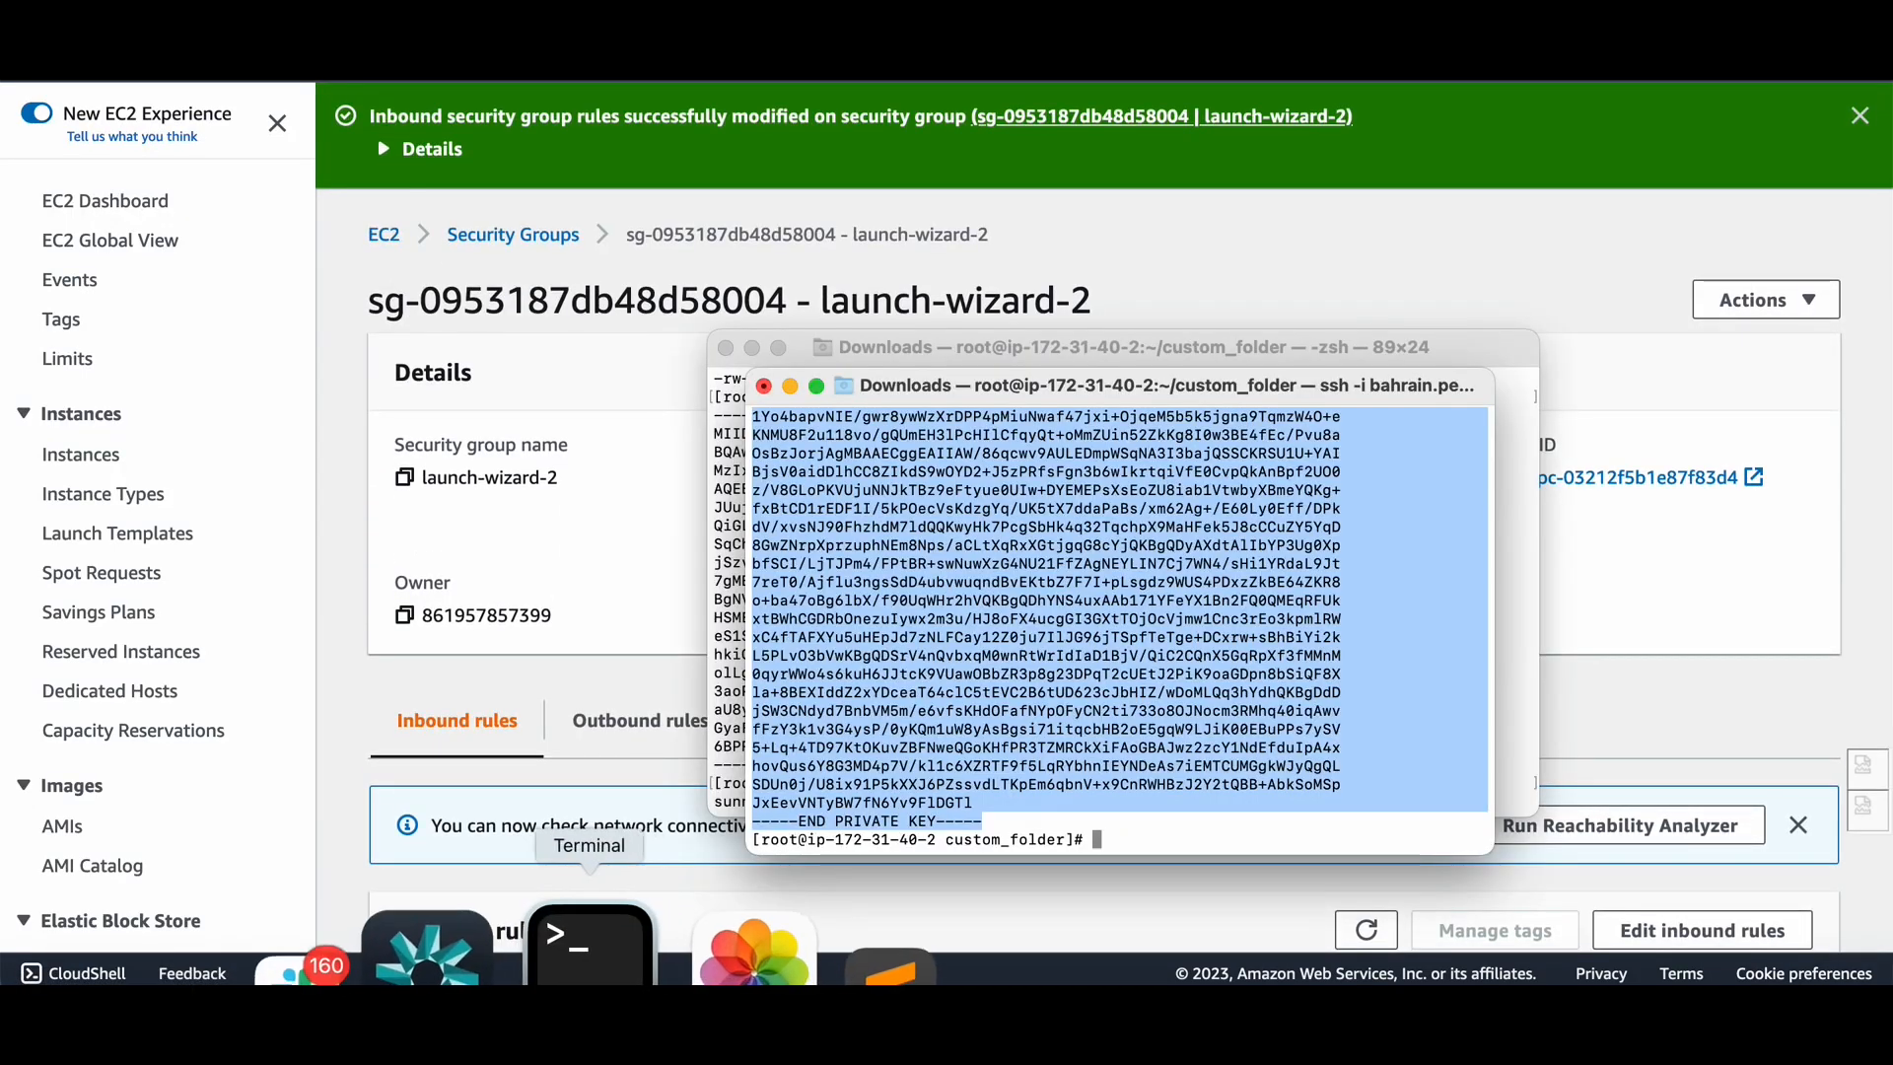
Run ping 172.31.40.2 in the local zsh terminal.
left_click(721, 719)
key("Return")
key("Return")
key("Return")
key("Return")
key("Return")
key("Return")
key("Return")
key("Return")
key("Return")
key("Return")
key("Return")
key("Return")
key("Return")
key("Return")
key("Return")
key("Return")
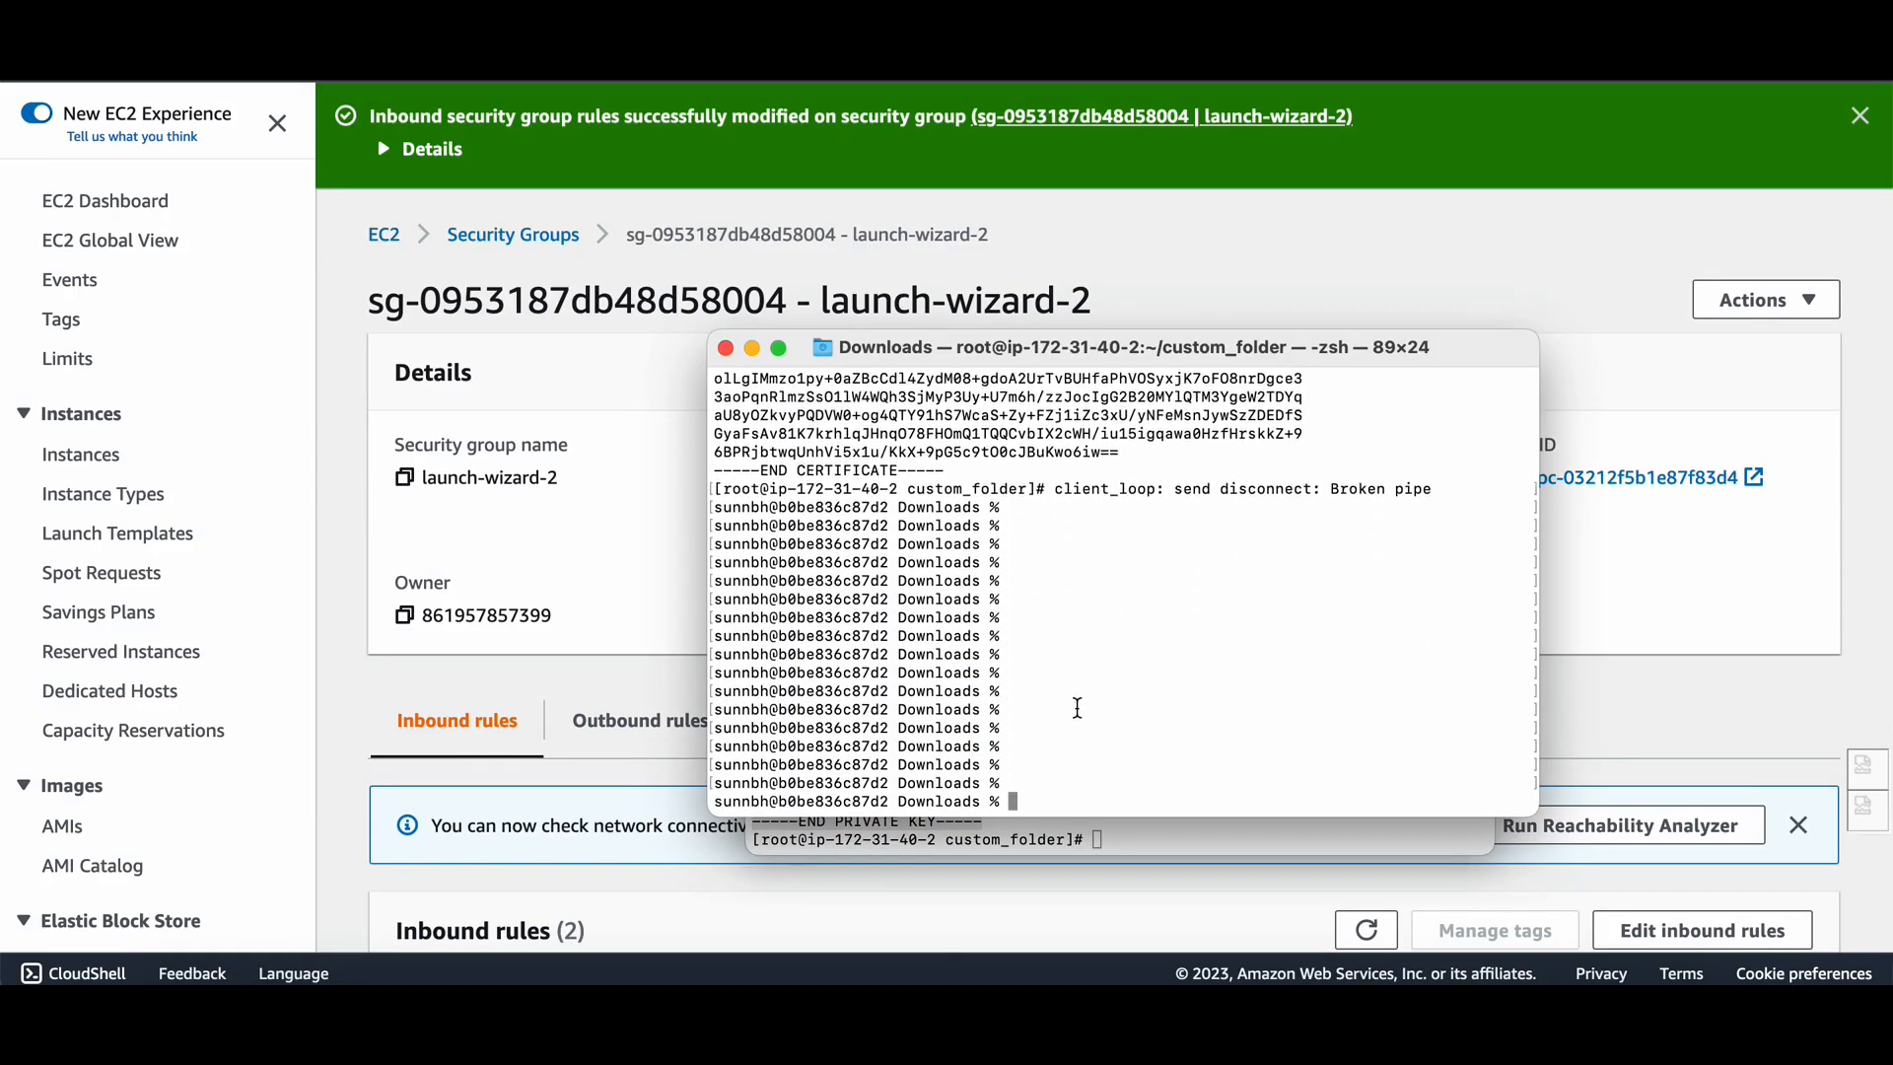
type("ping 172.31.40.2")
key("Return")
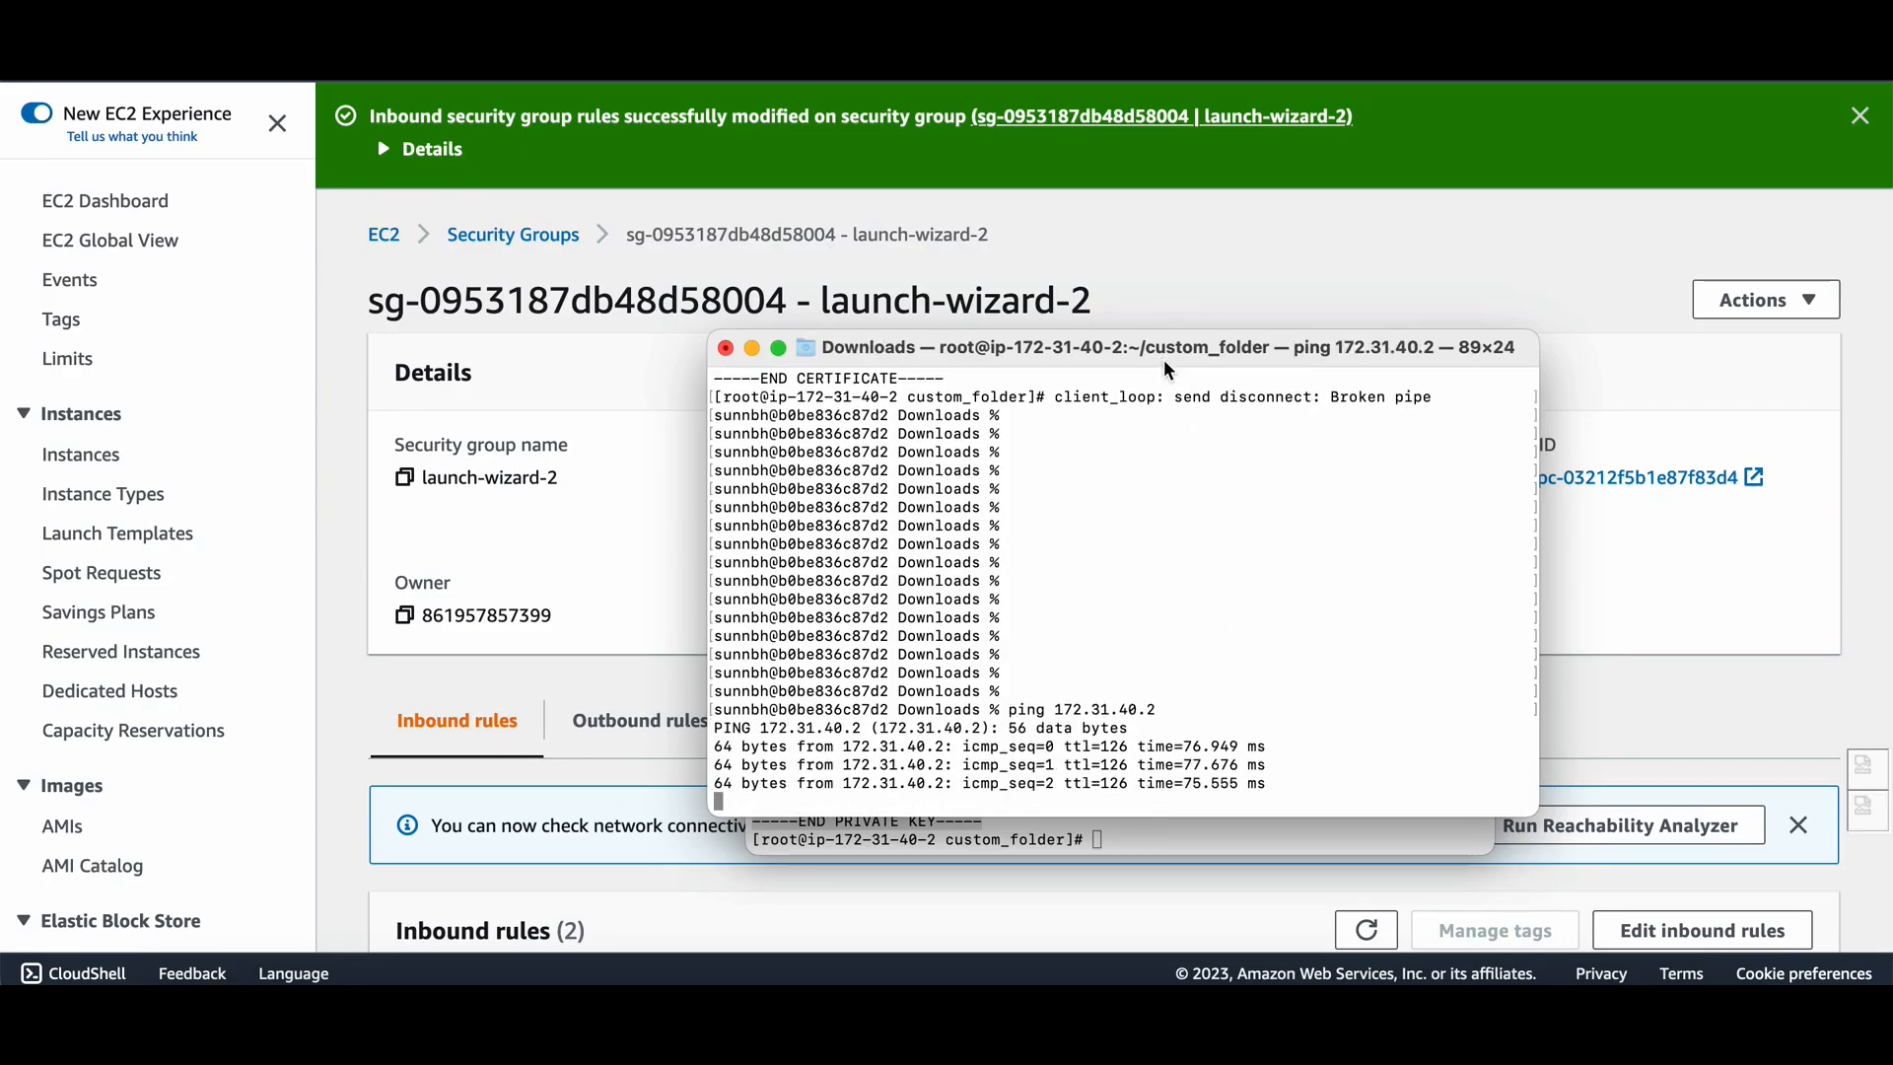
Arrange the ping and ssh terminal windows side by side.
left_click_drag(1167, 365, 1401, 294)
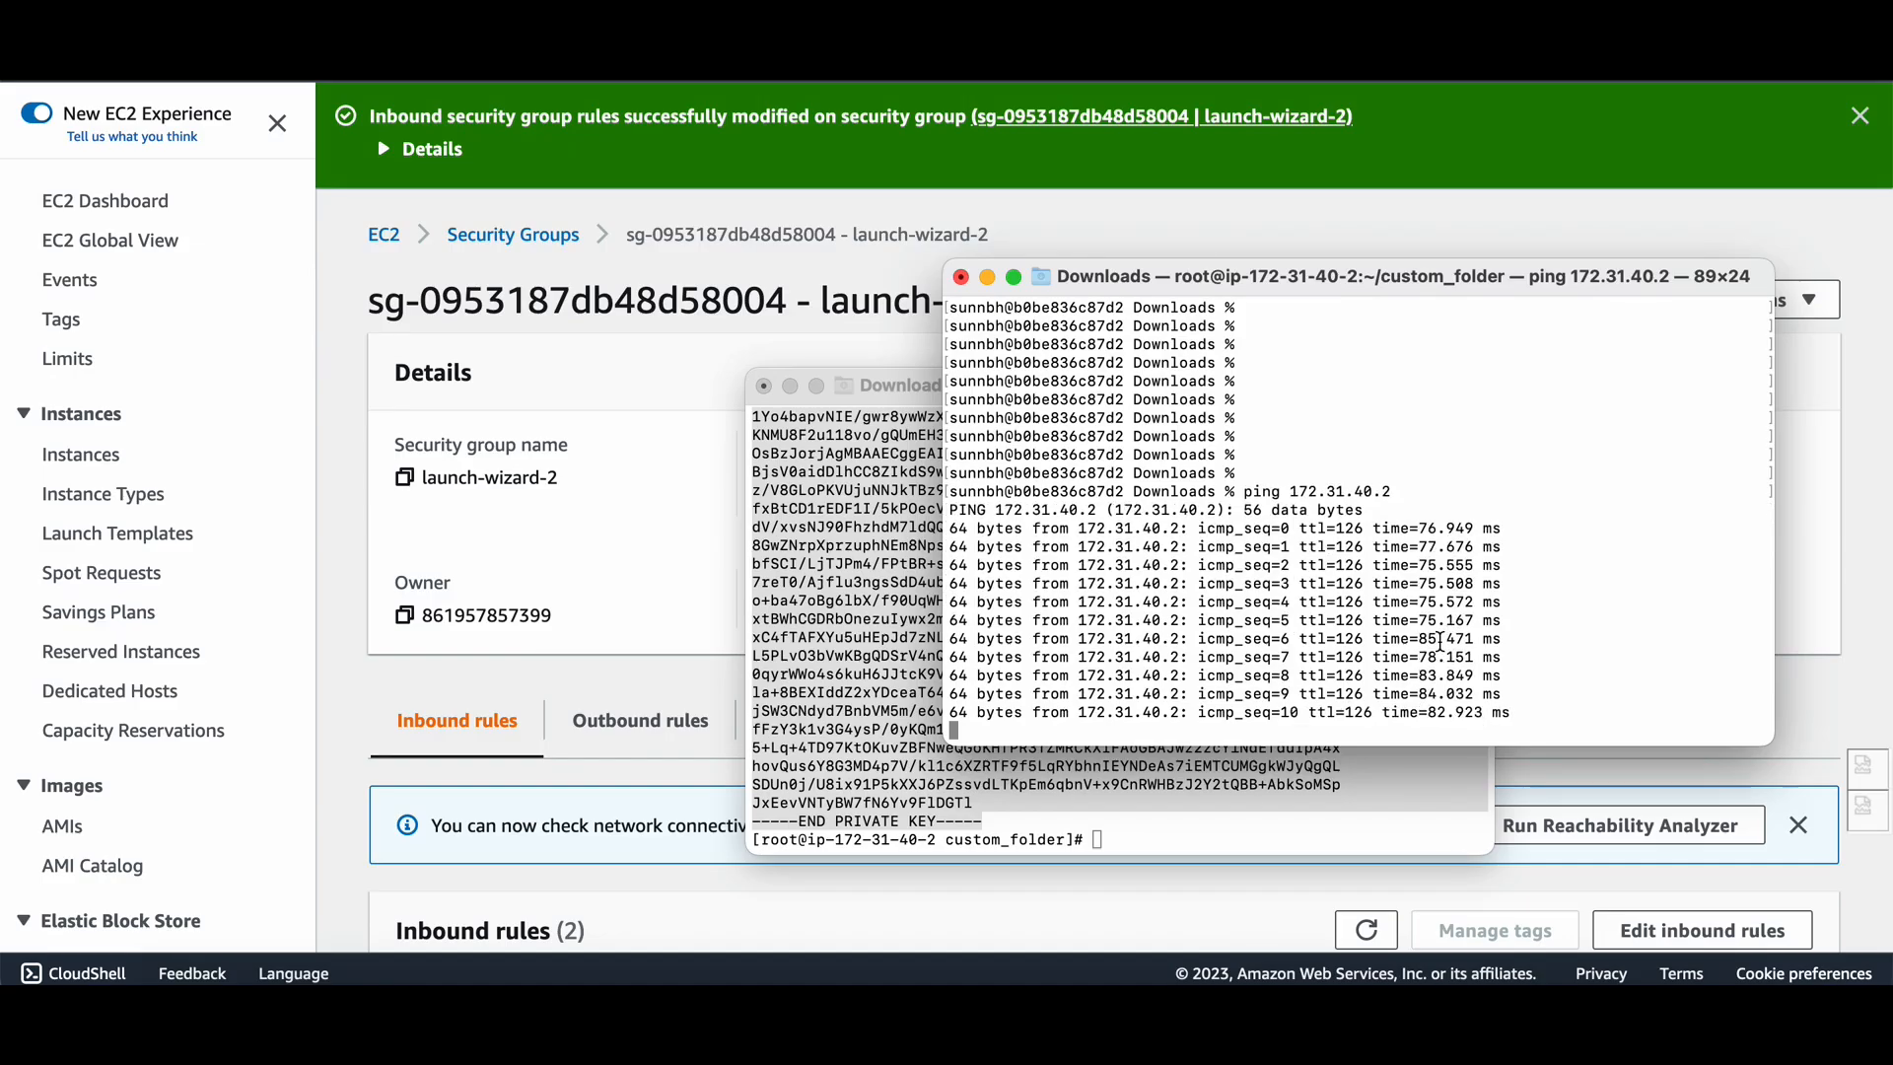
left_click_drag(908, 384, 318, 271)
left_click_drag(1110, 284, 1112, 277)
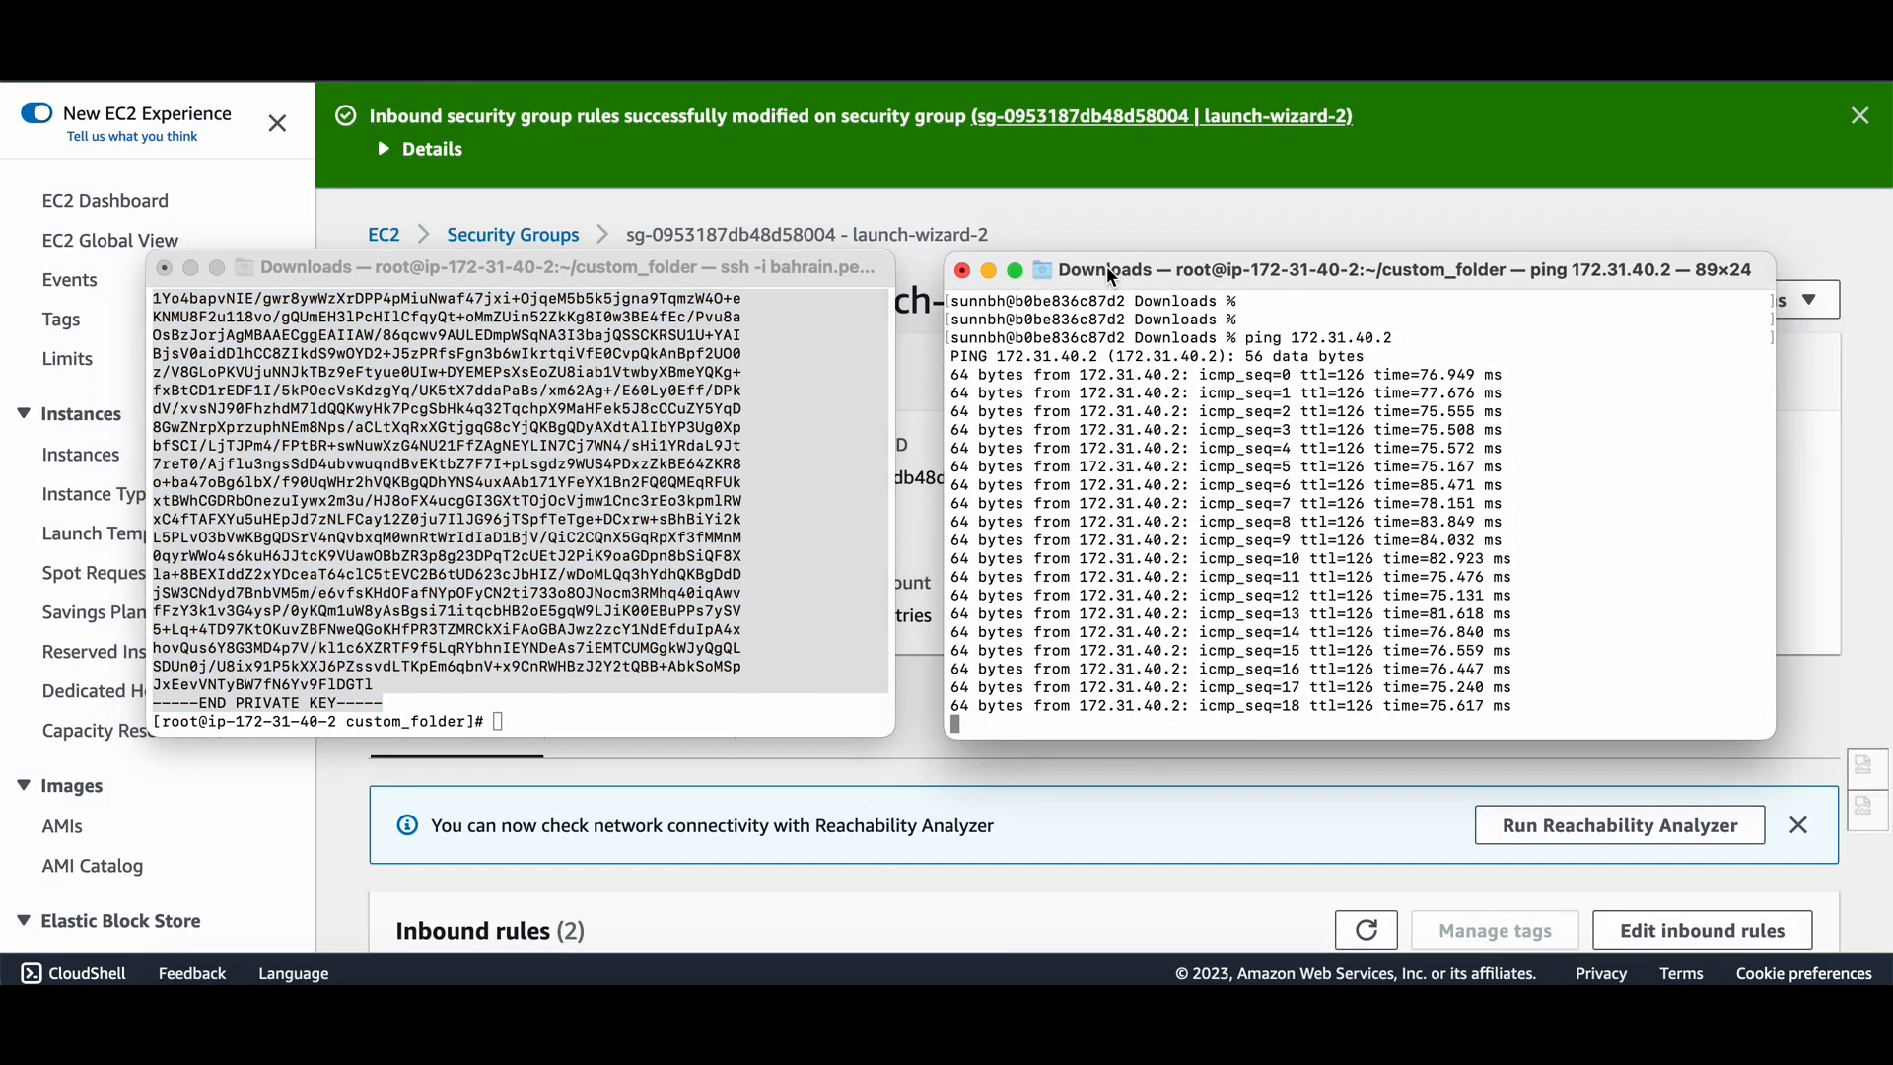